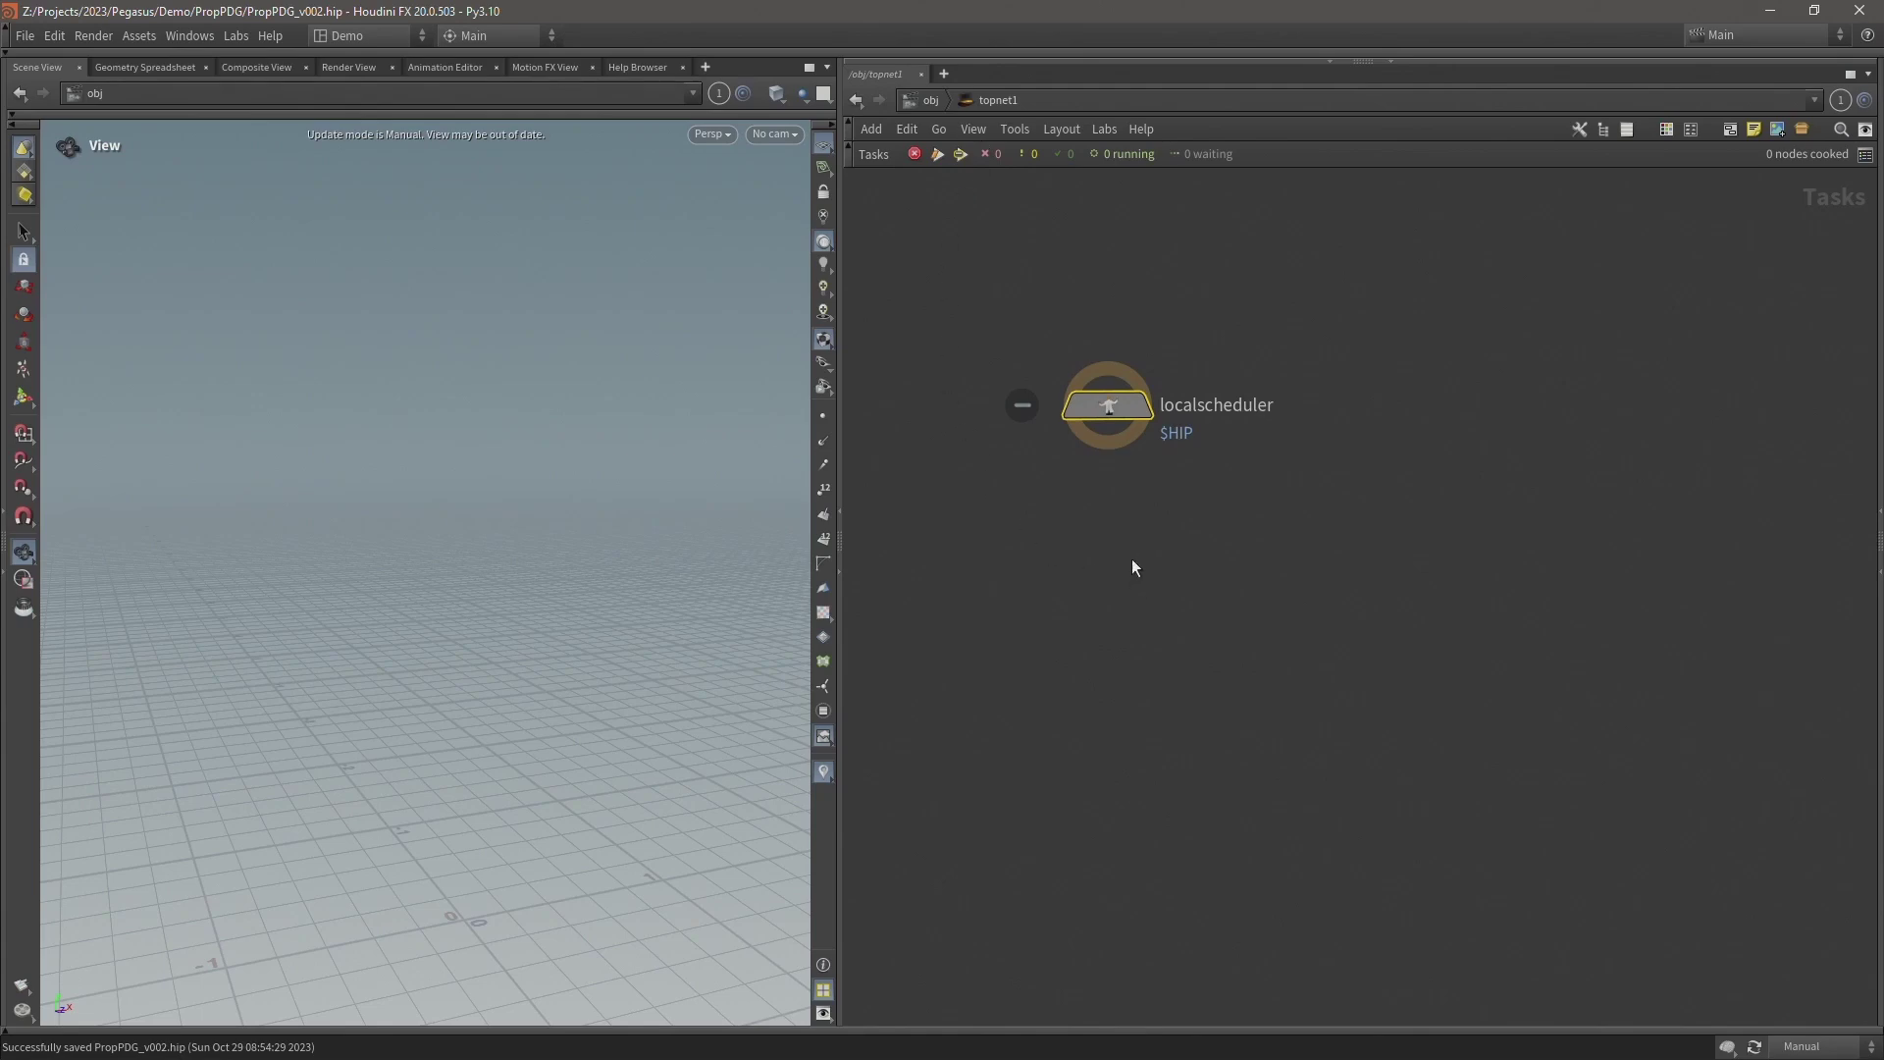
Add a Wedge node below the local scheduler in the task network.
middle_click_drag(1165, 533, 1311, 542)
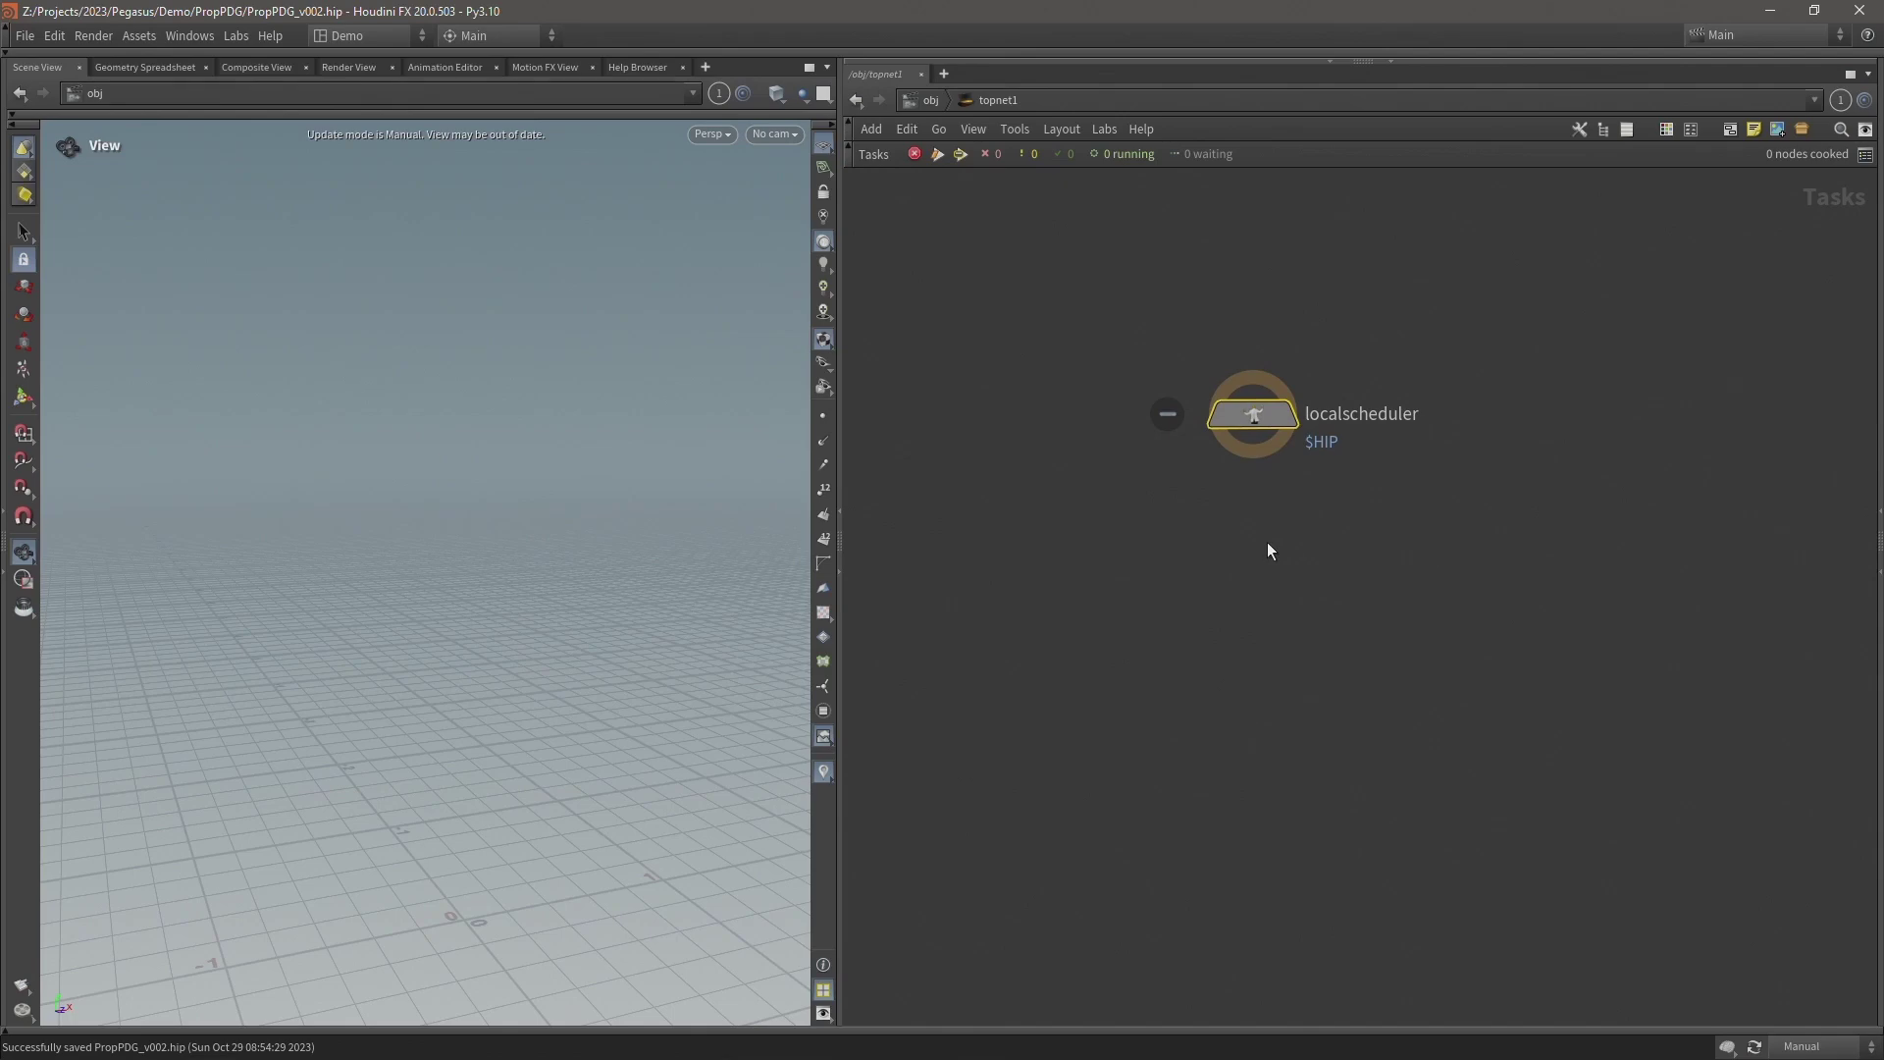
key("Tab")
type("wed")
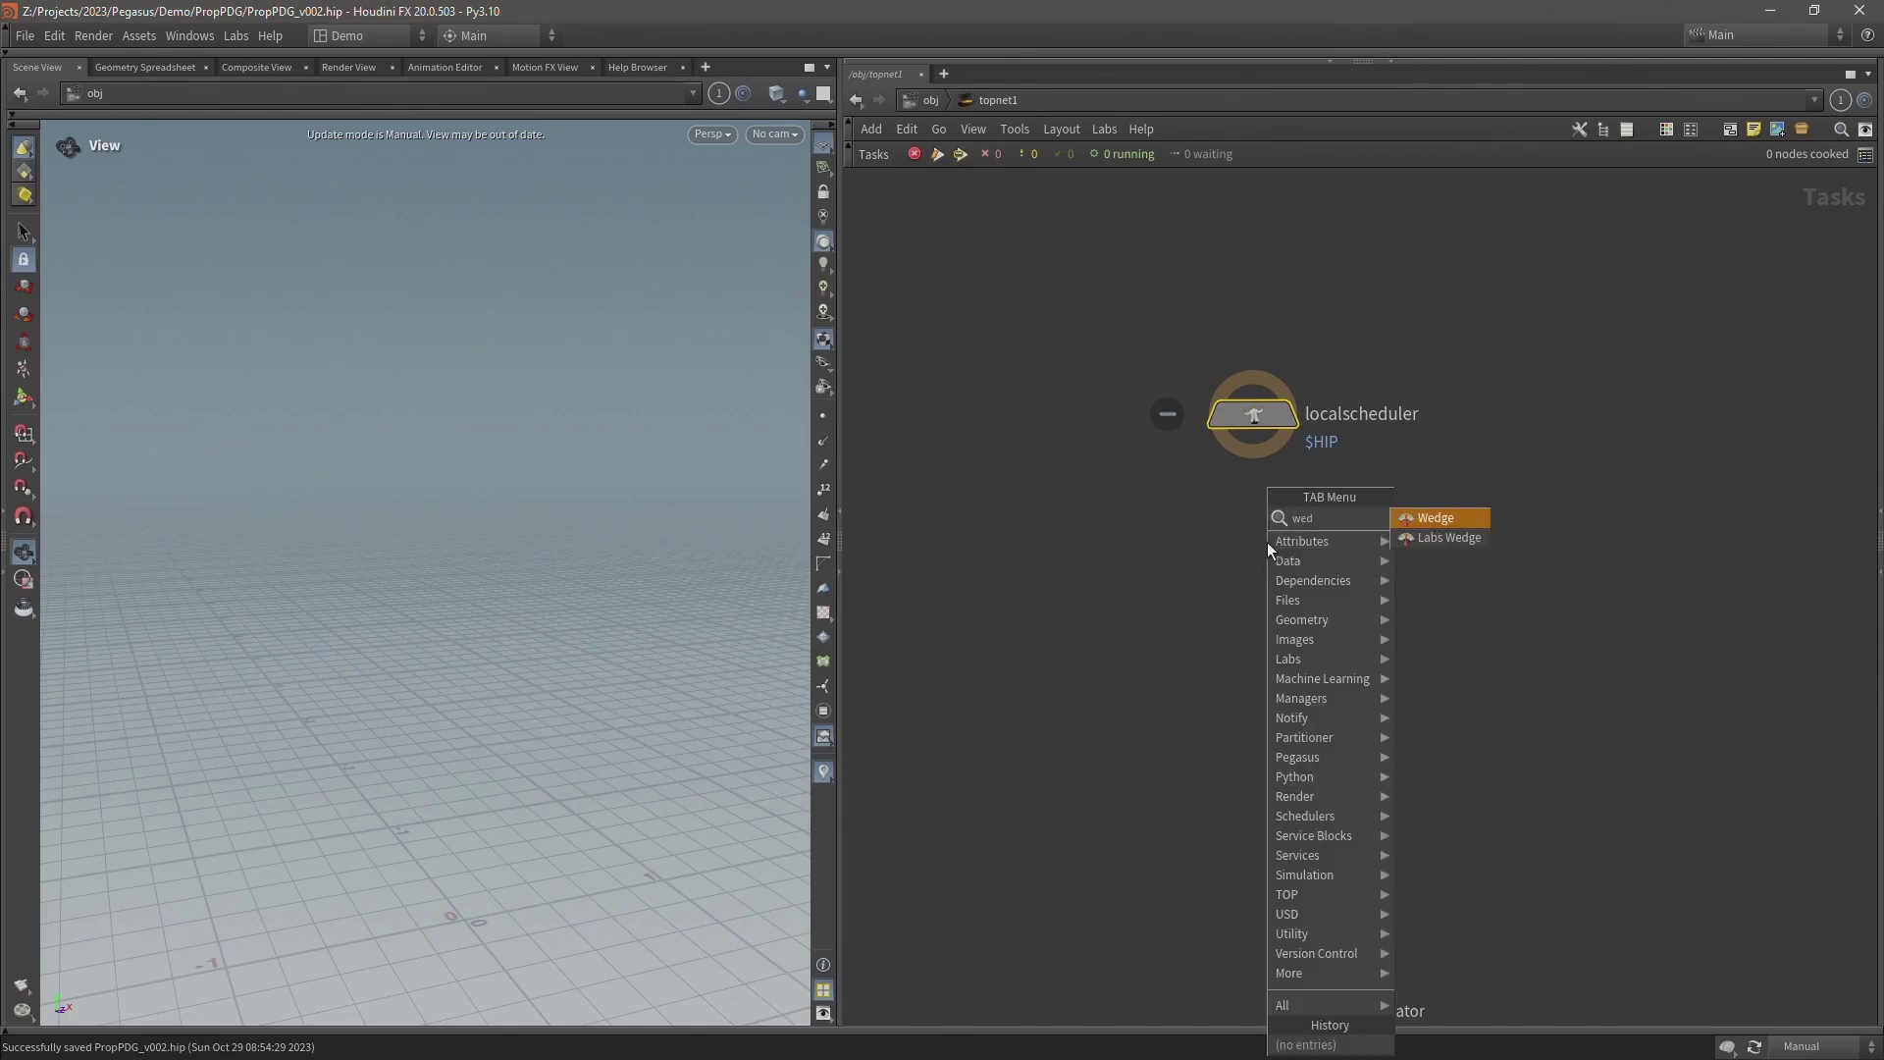
key("Return")
left_click(1268, 542)
middle_click_drag(1381, 581, 1267, 617)
Show the node parameters over the network view and resize that area to leave the nodes uncovered.
key("p")
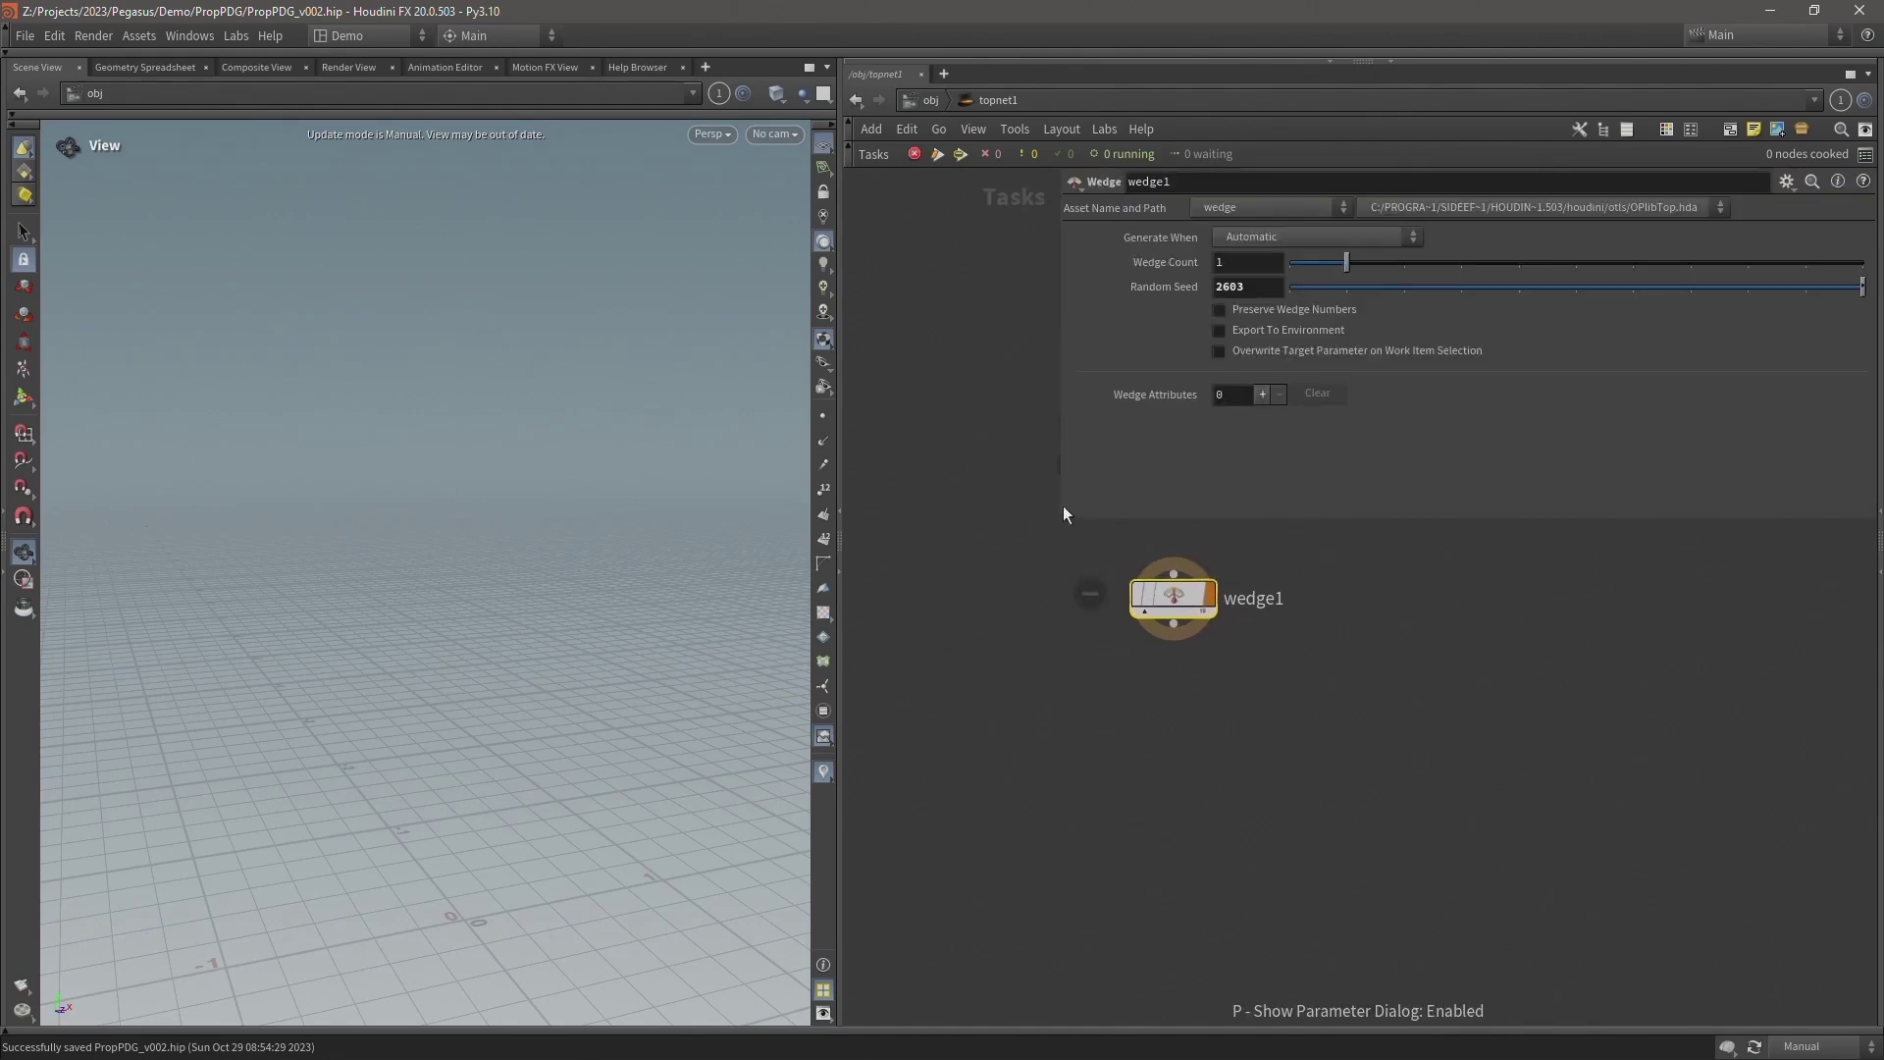
left_click_drag(1062, 519, 1314, 650)
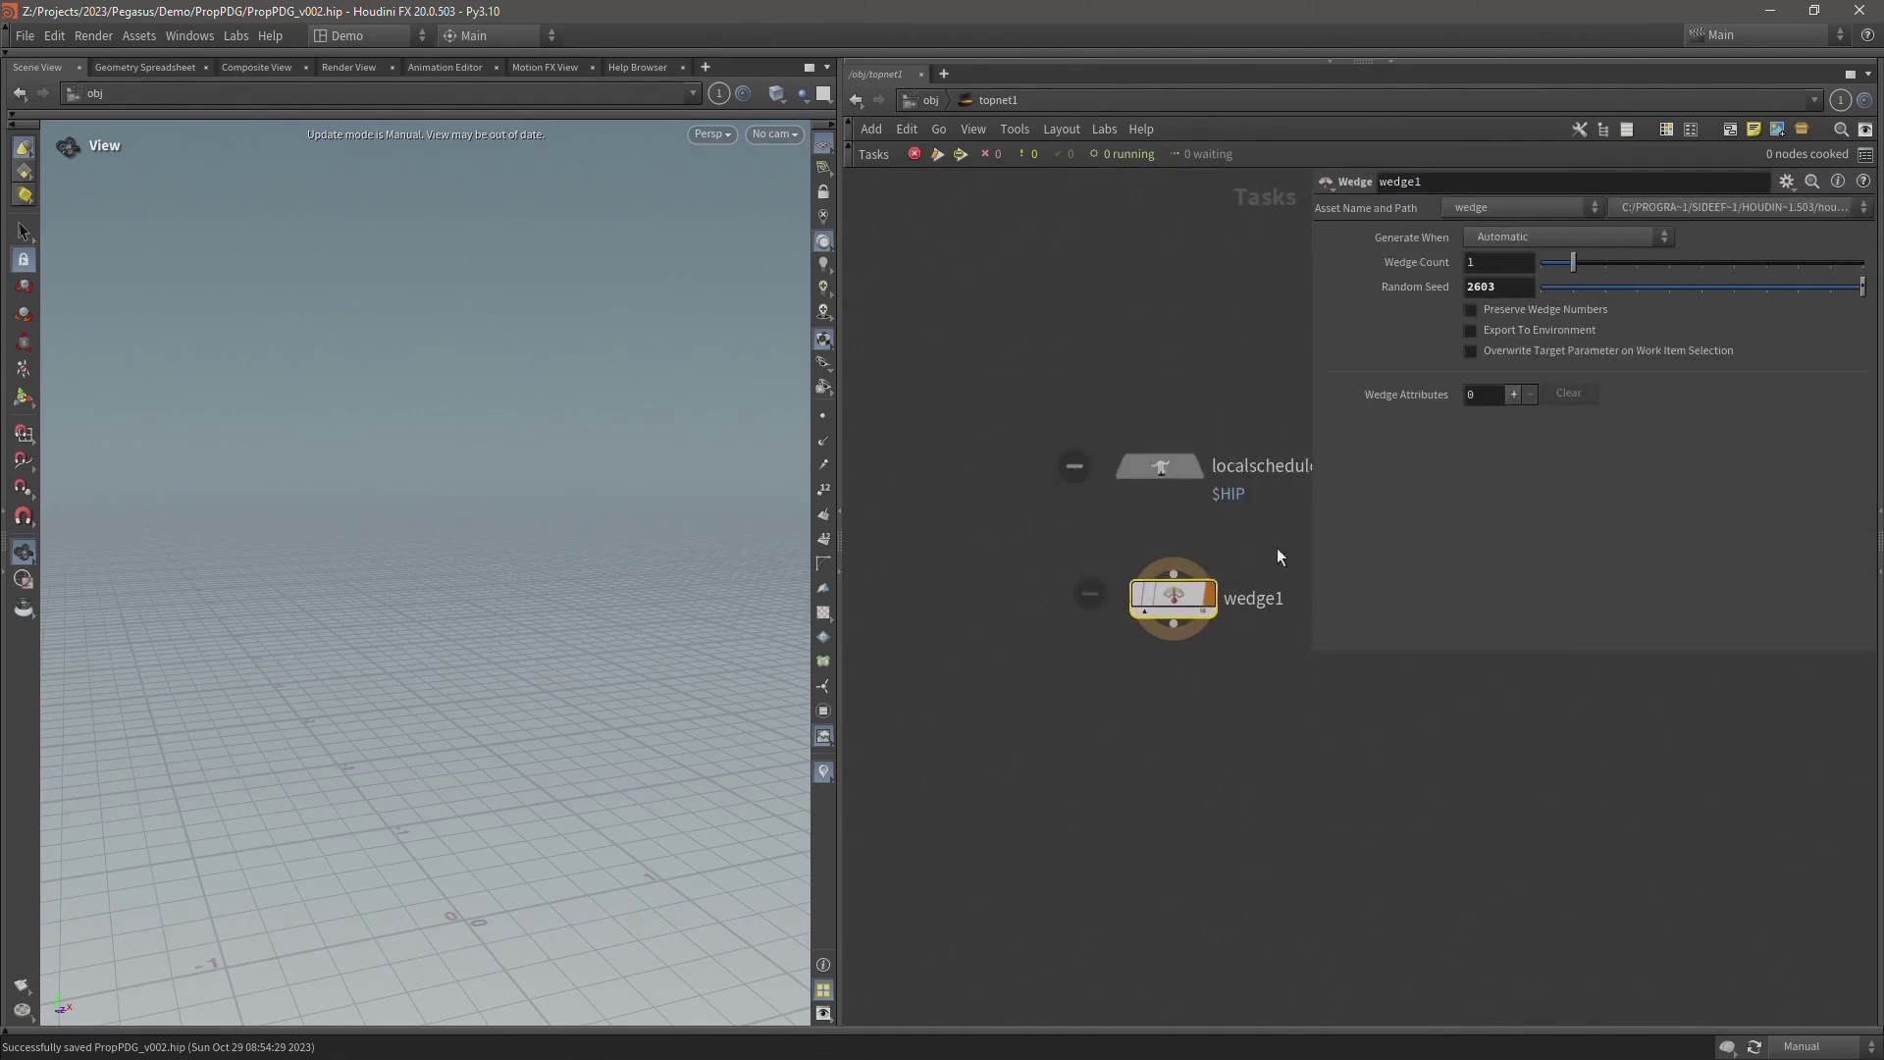
Set the Wedge Count of wedge1 to 10.
left_click(1493, 262)
type("10")
key("Return")
middle_click_drag(1223, 322, 1135, 271)
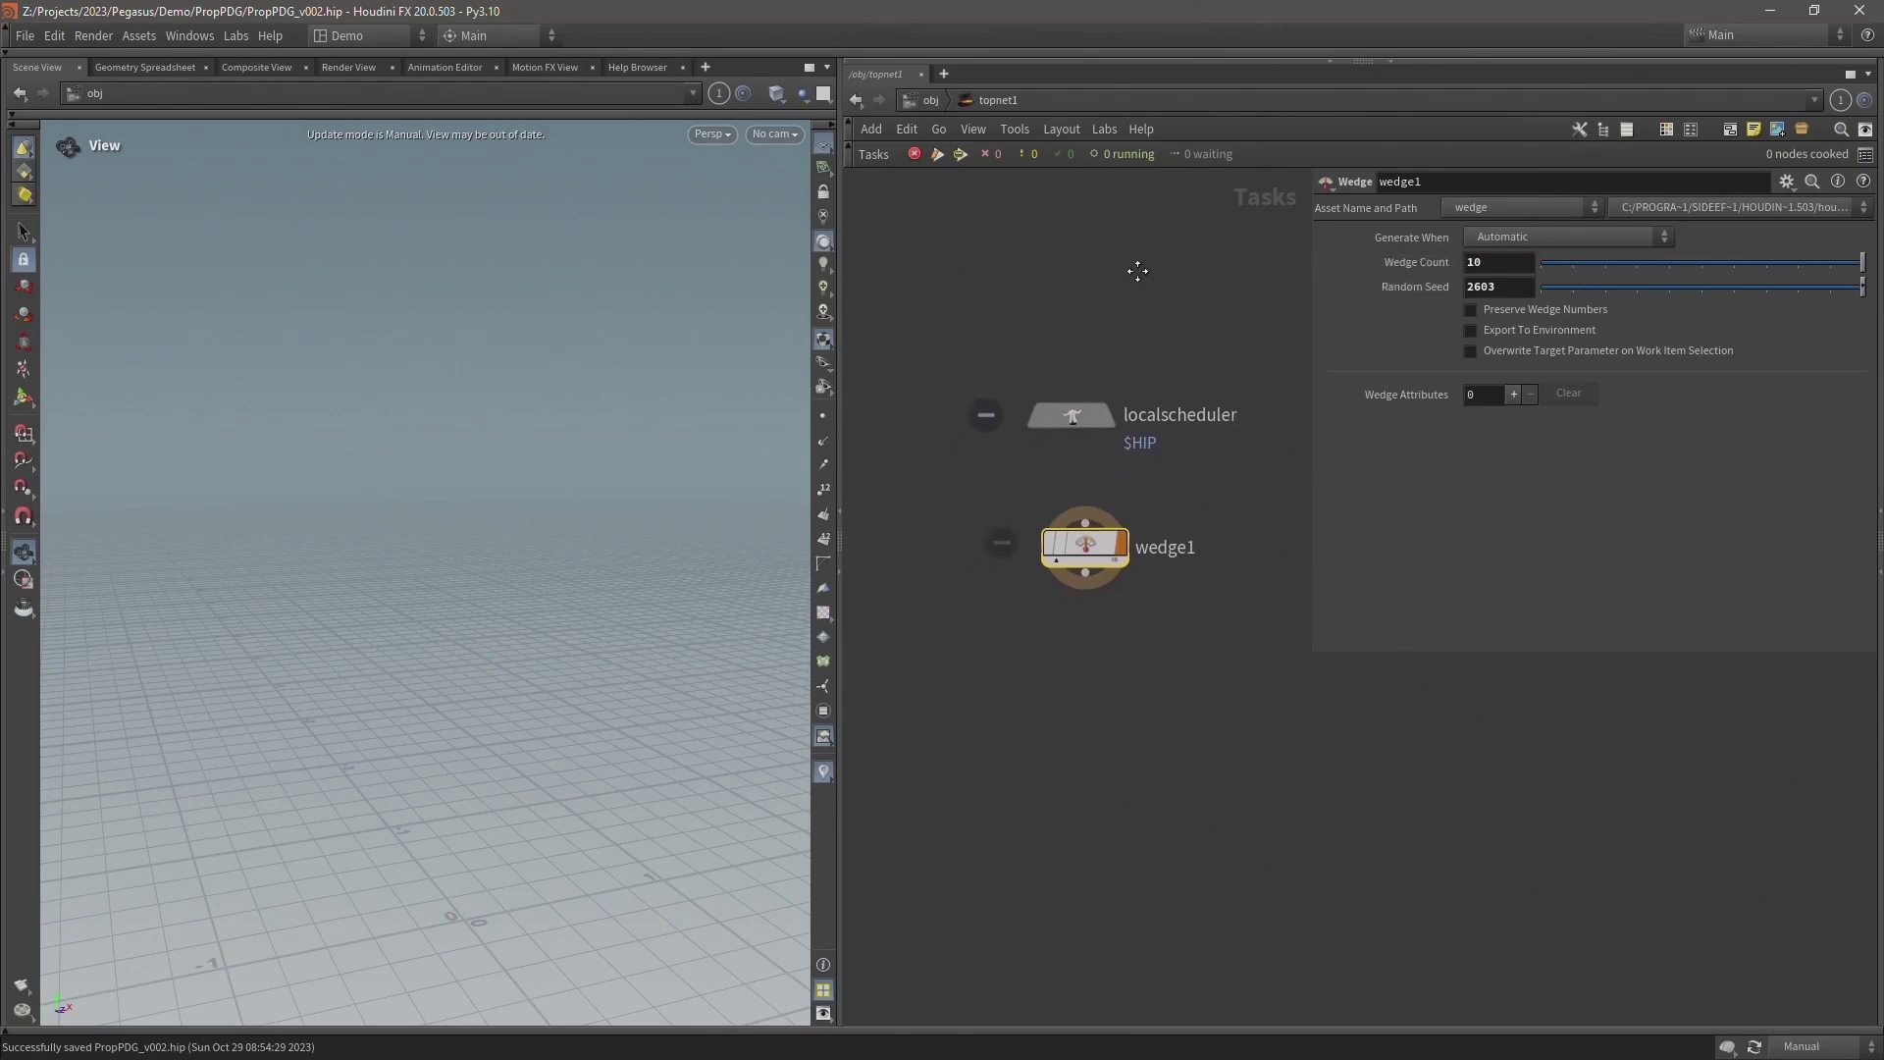
Generate the work items of wedge1 and select the third one.
right_click(1090, 554)
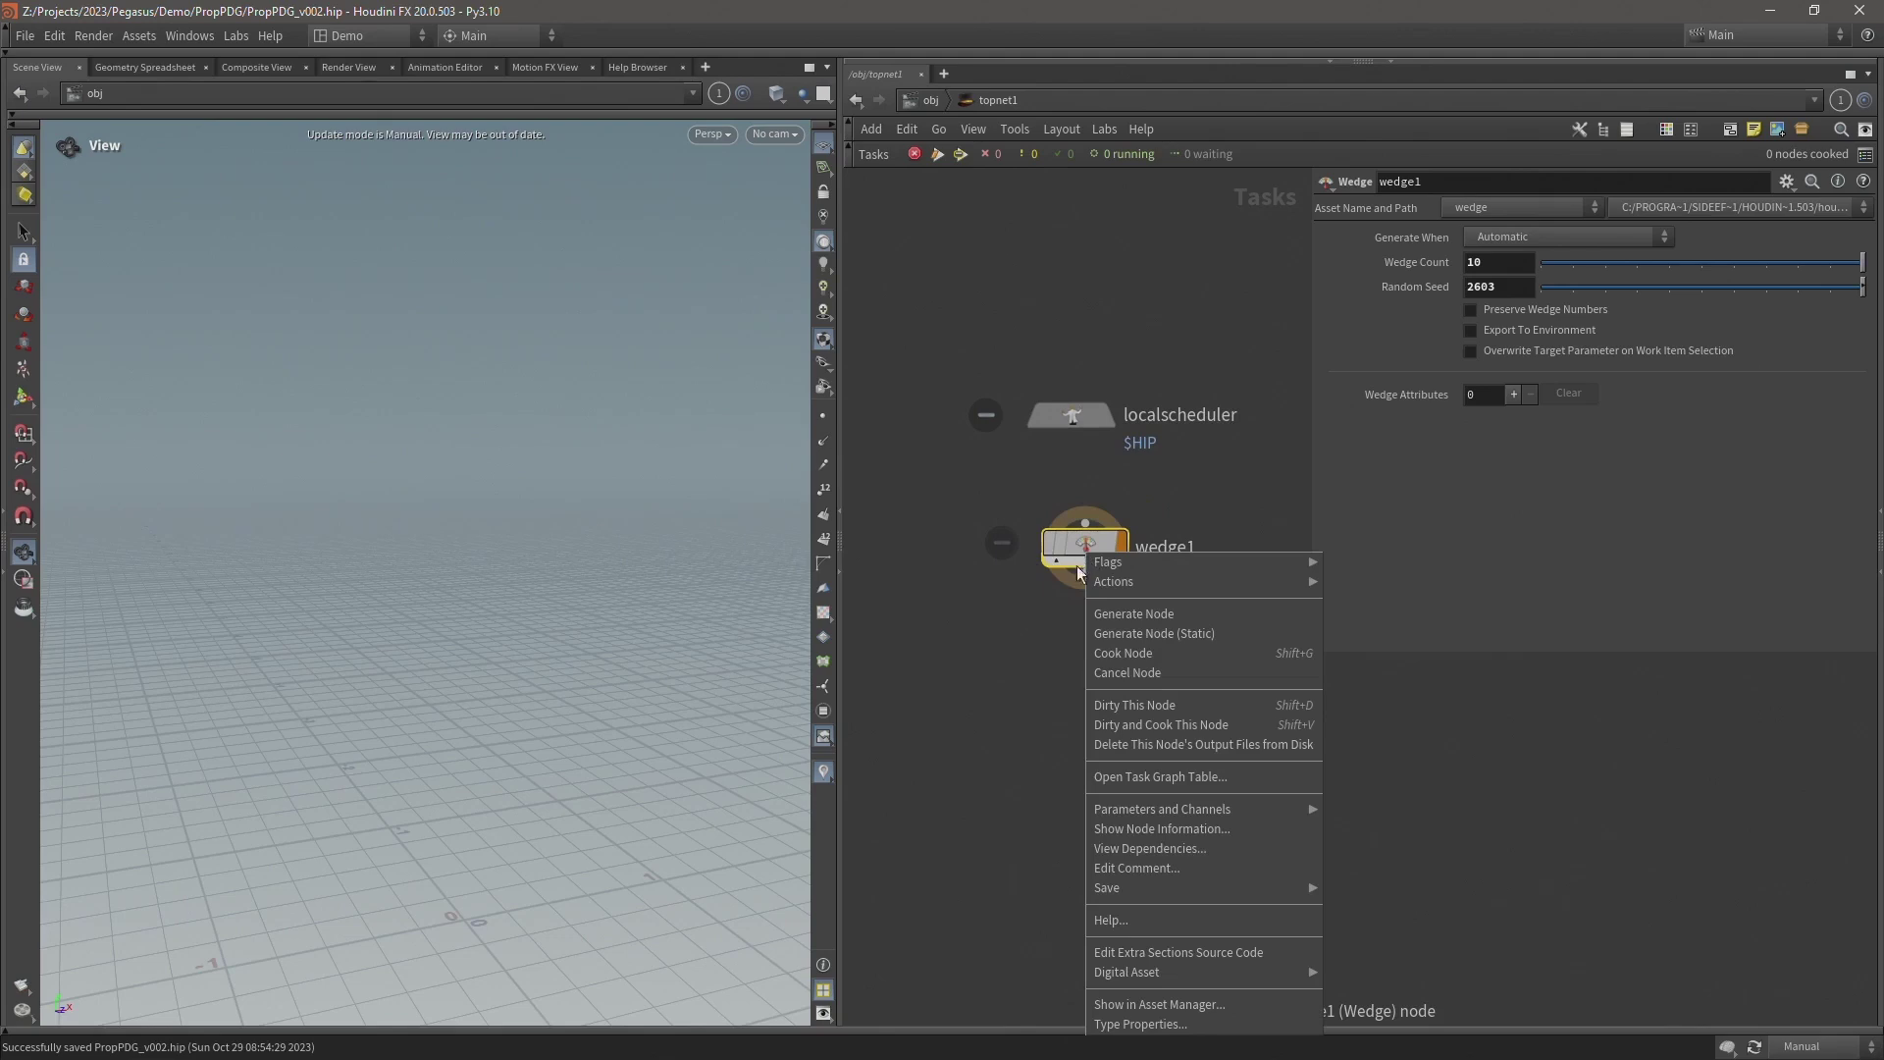
left_click(1120, 615)
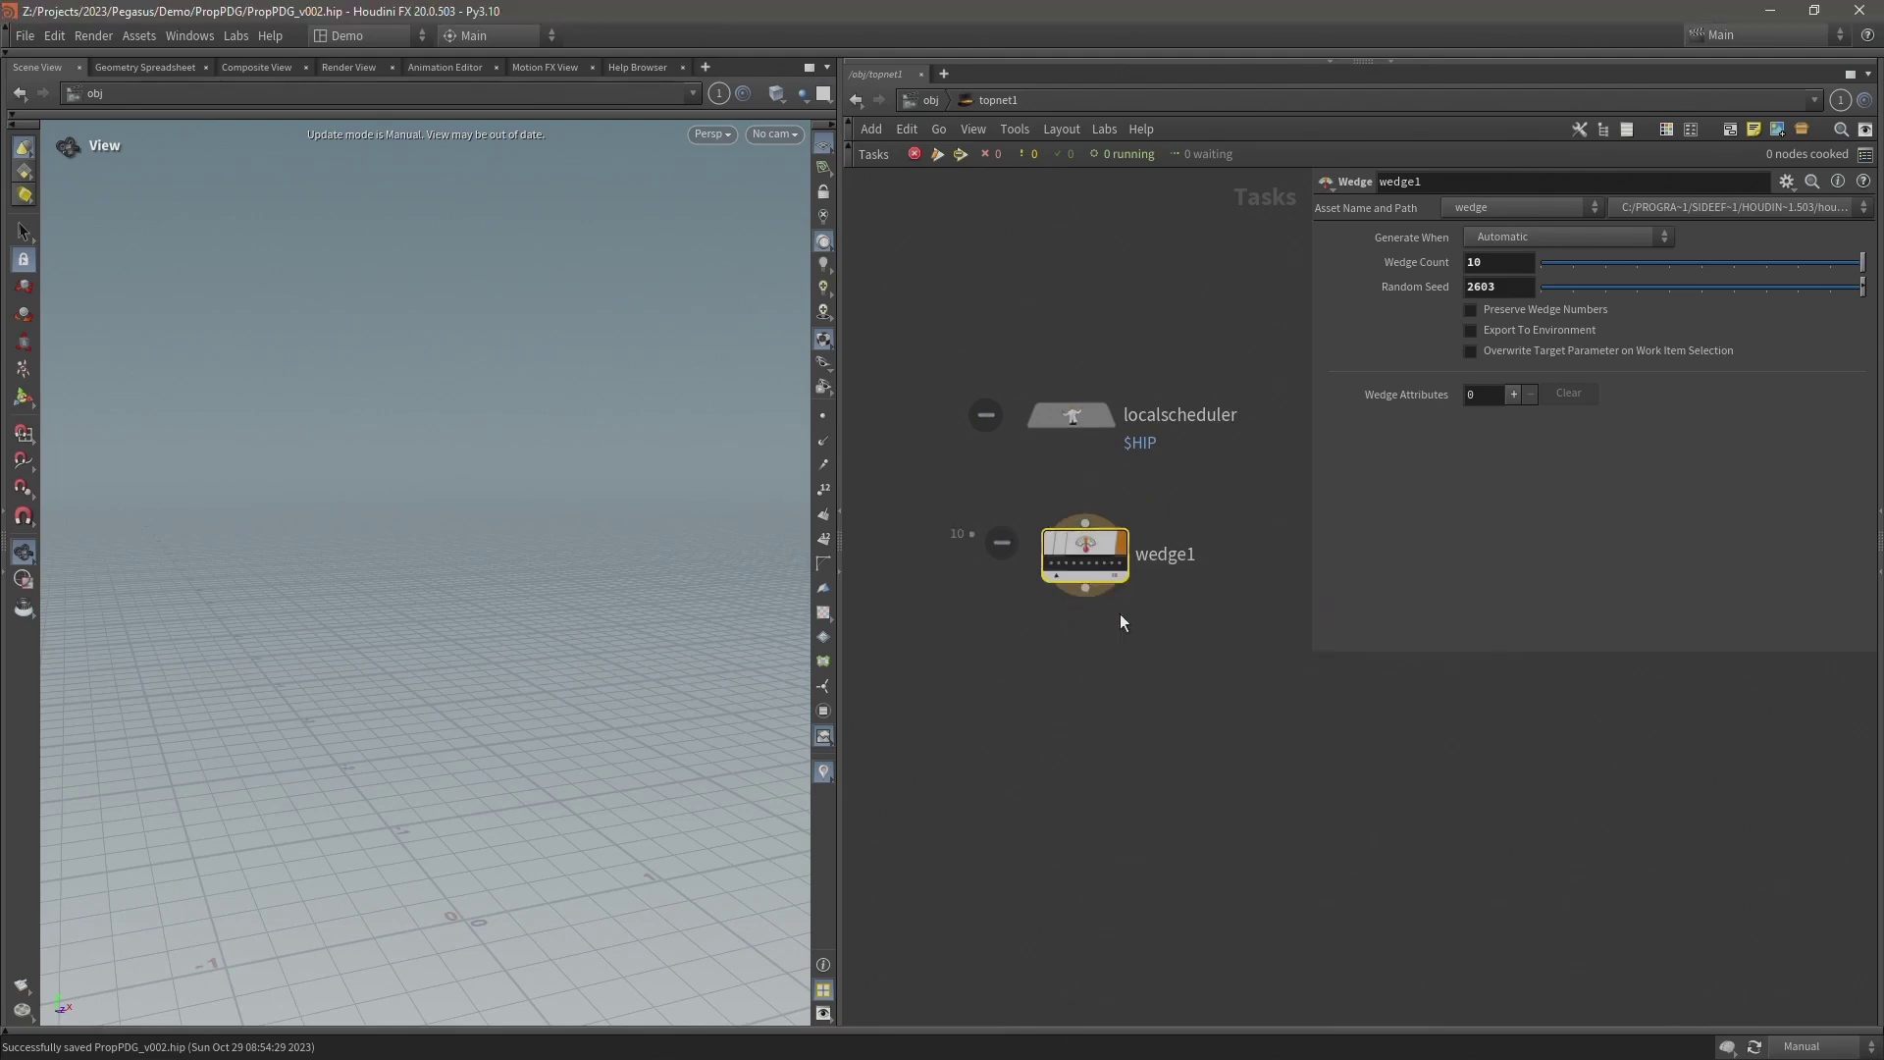
key("ctrl+s")
scroll(1081, 598, "up", 2)
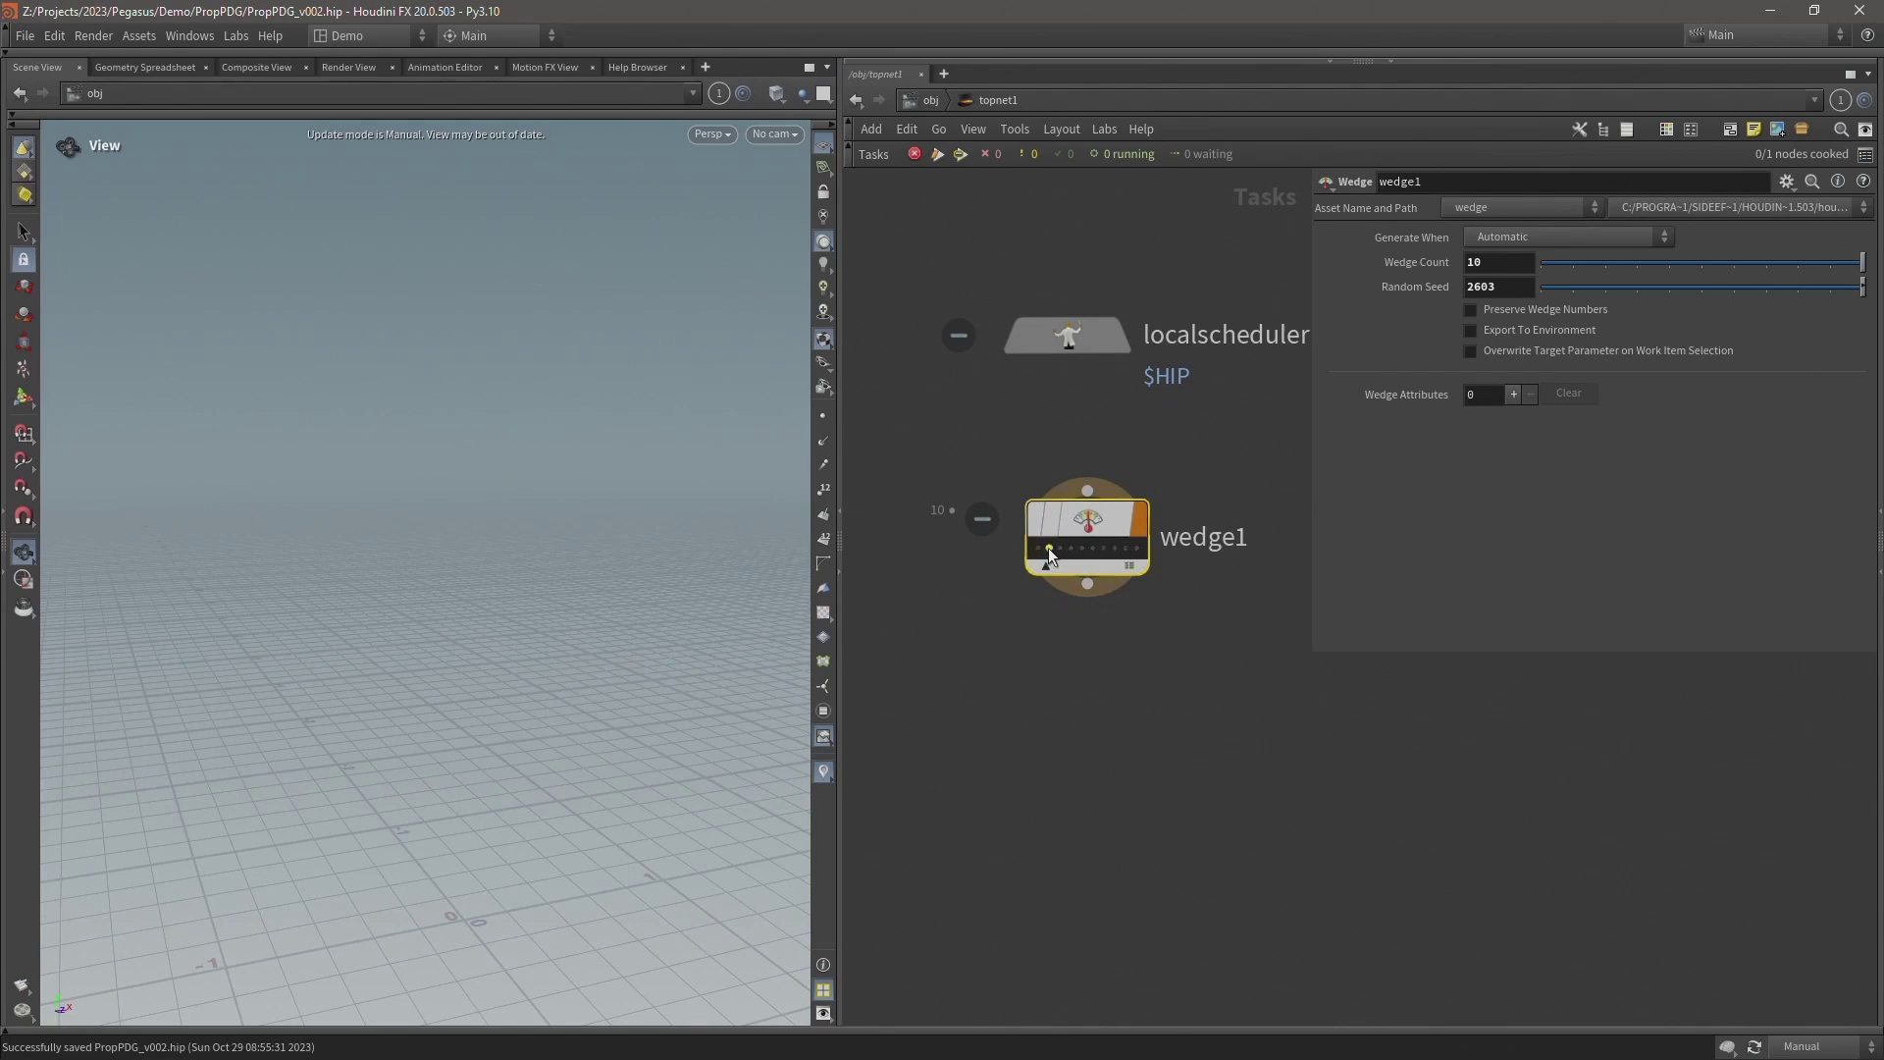
left_click(1060, 548)
mouse_move(1122, 577)
Add a second Wedge node connected to the output of wedge1.
left_click(1088, 584)
key("Tab")
type("wed")
key("Return")
key("Tab")
key("Escape")
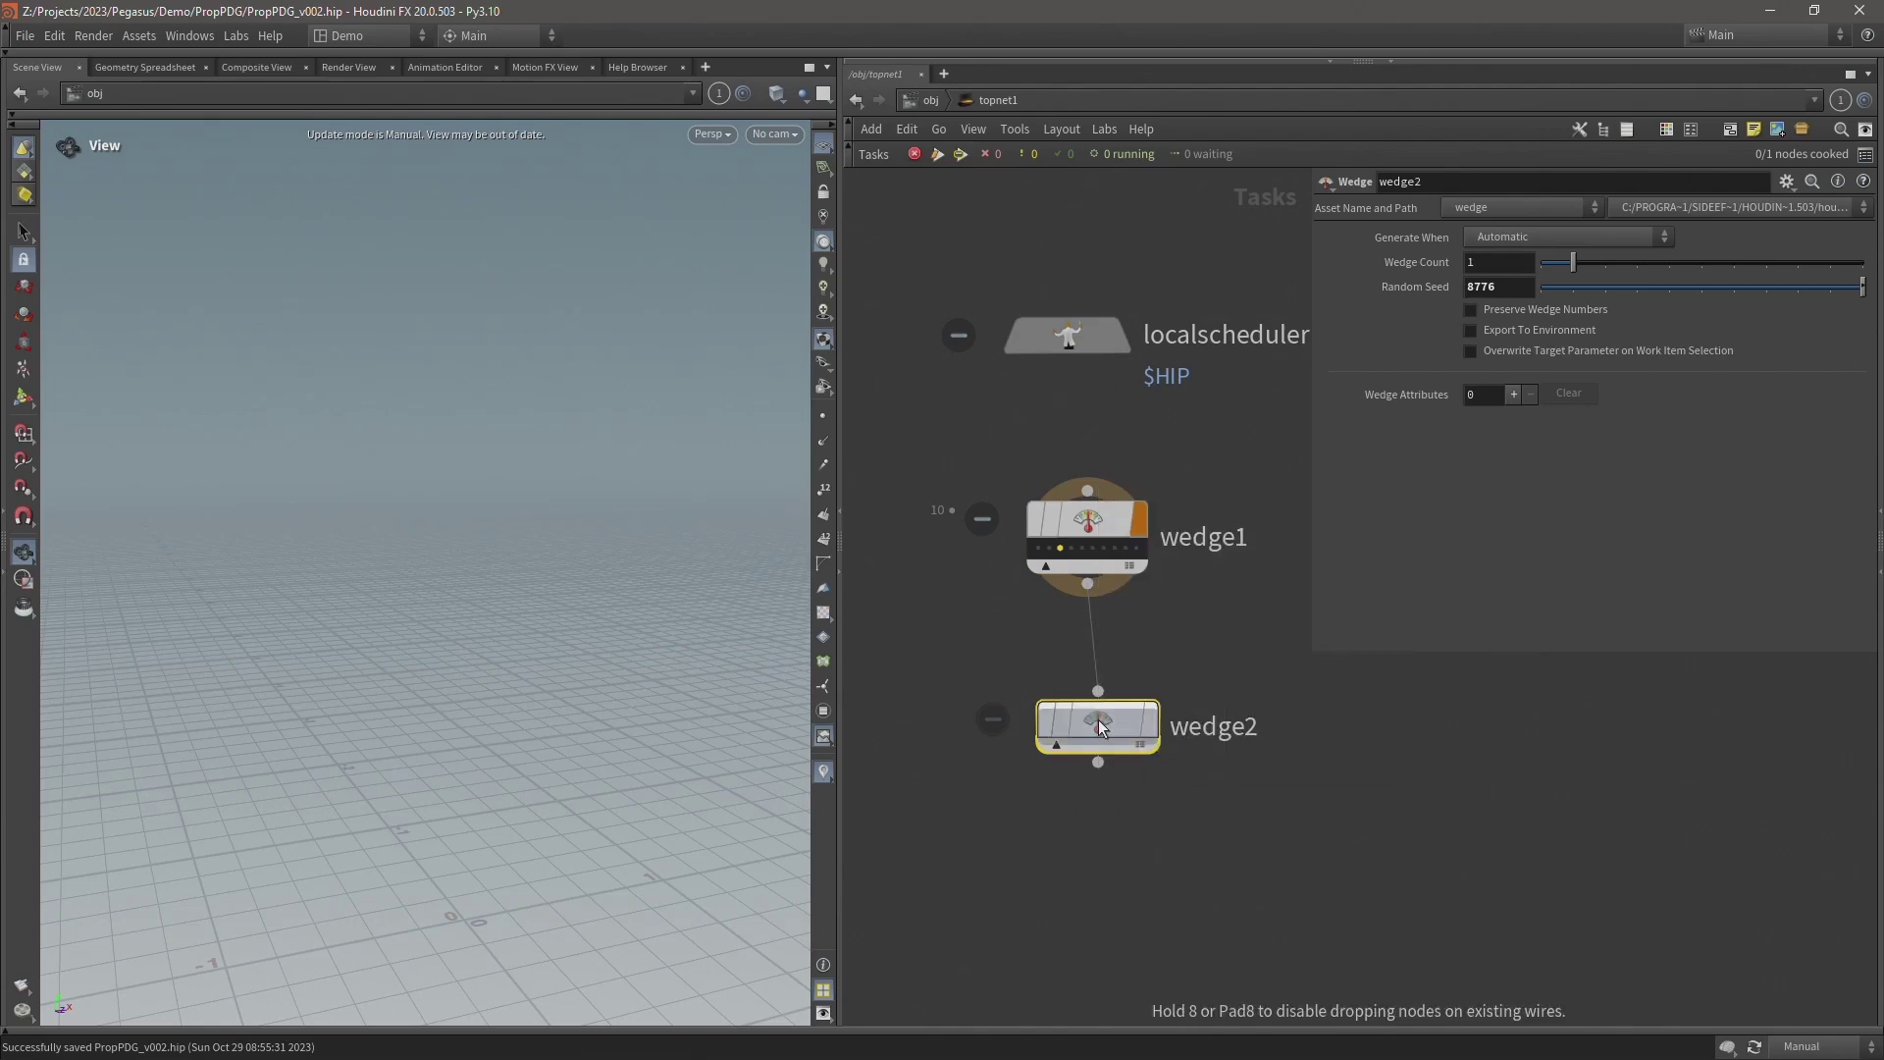
Add a third Wedge node connected below wedge2 and lay out the three wedge nodes in a column.
key("Tab")
type("wed")
key("Return")
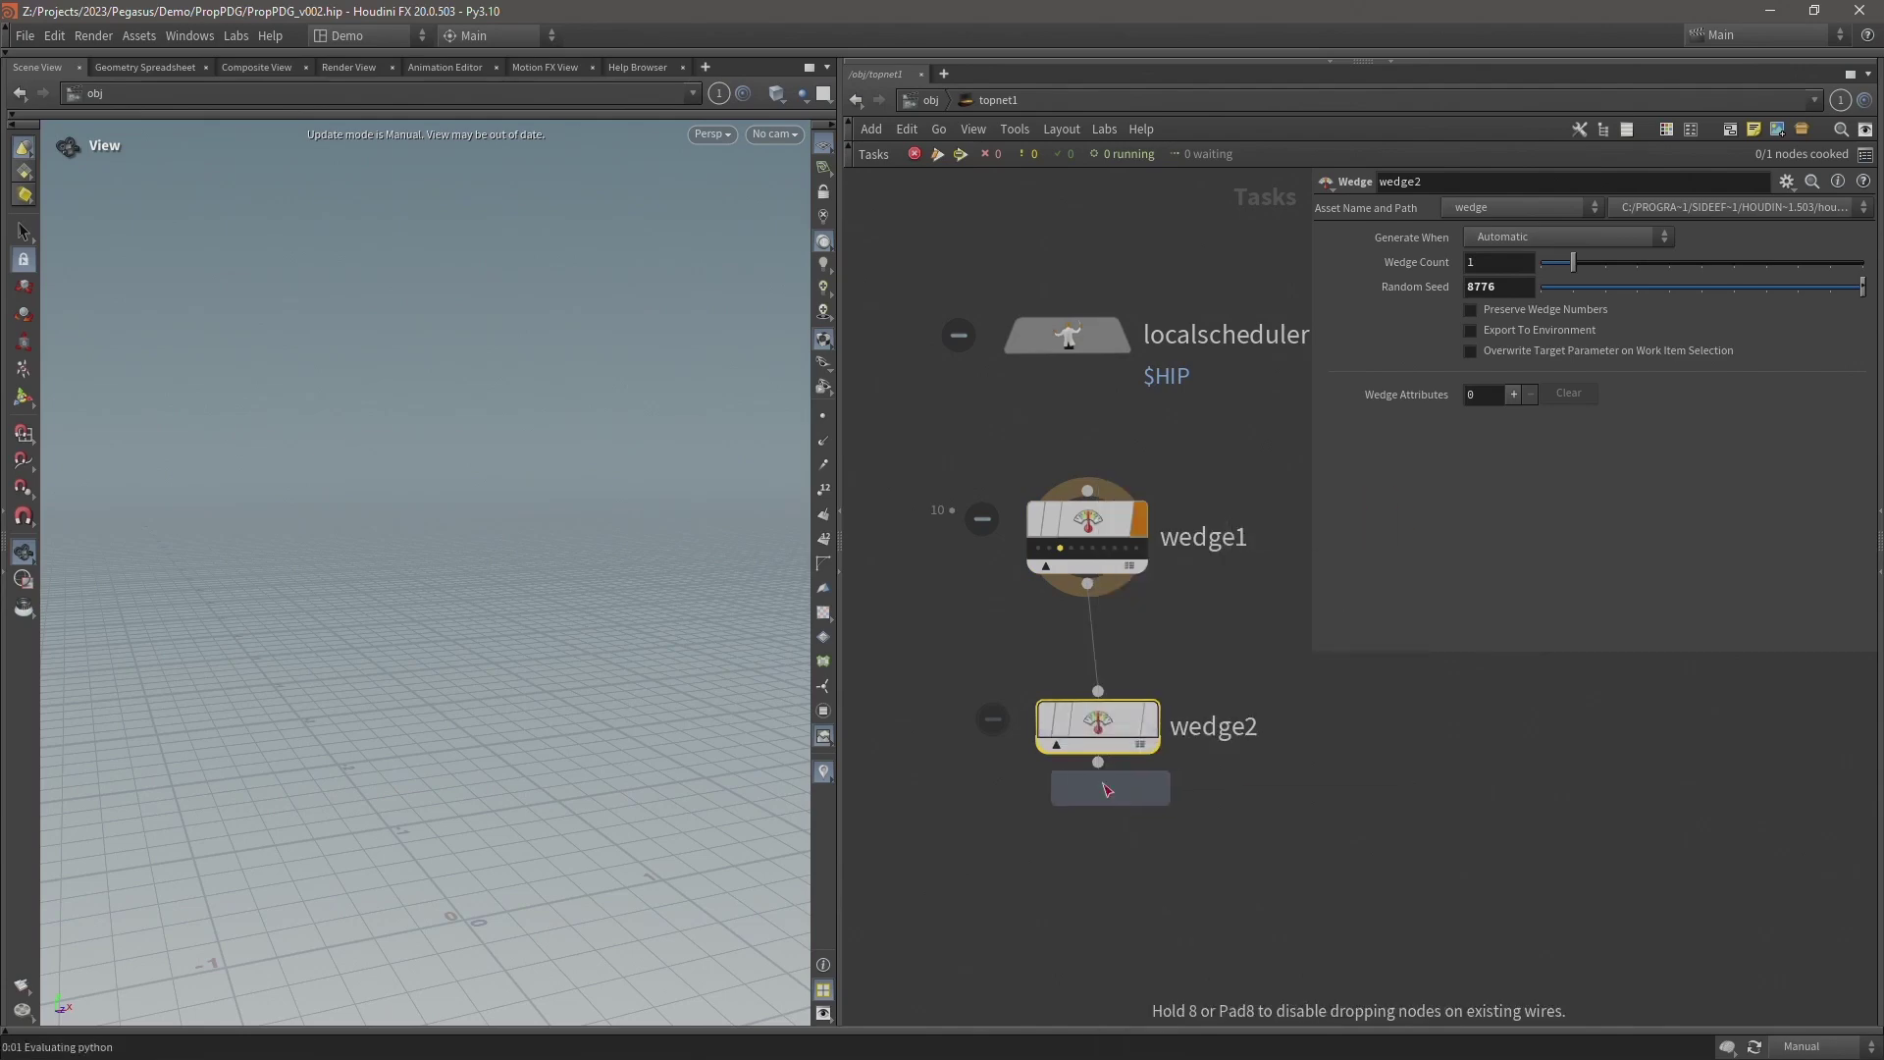
left_click(1098, 785)
key("l")
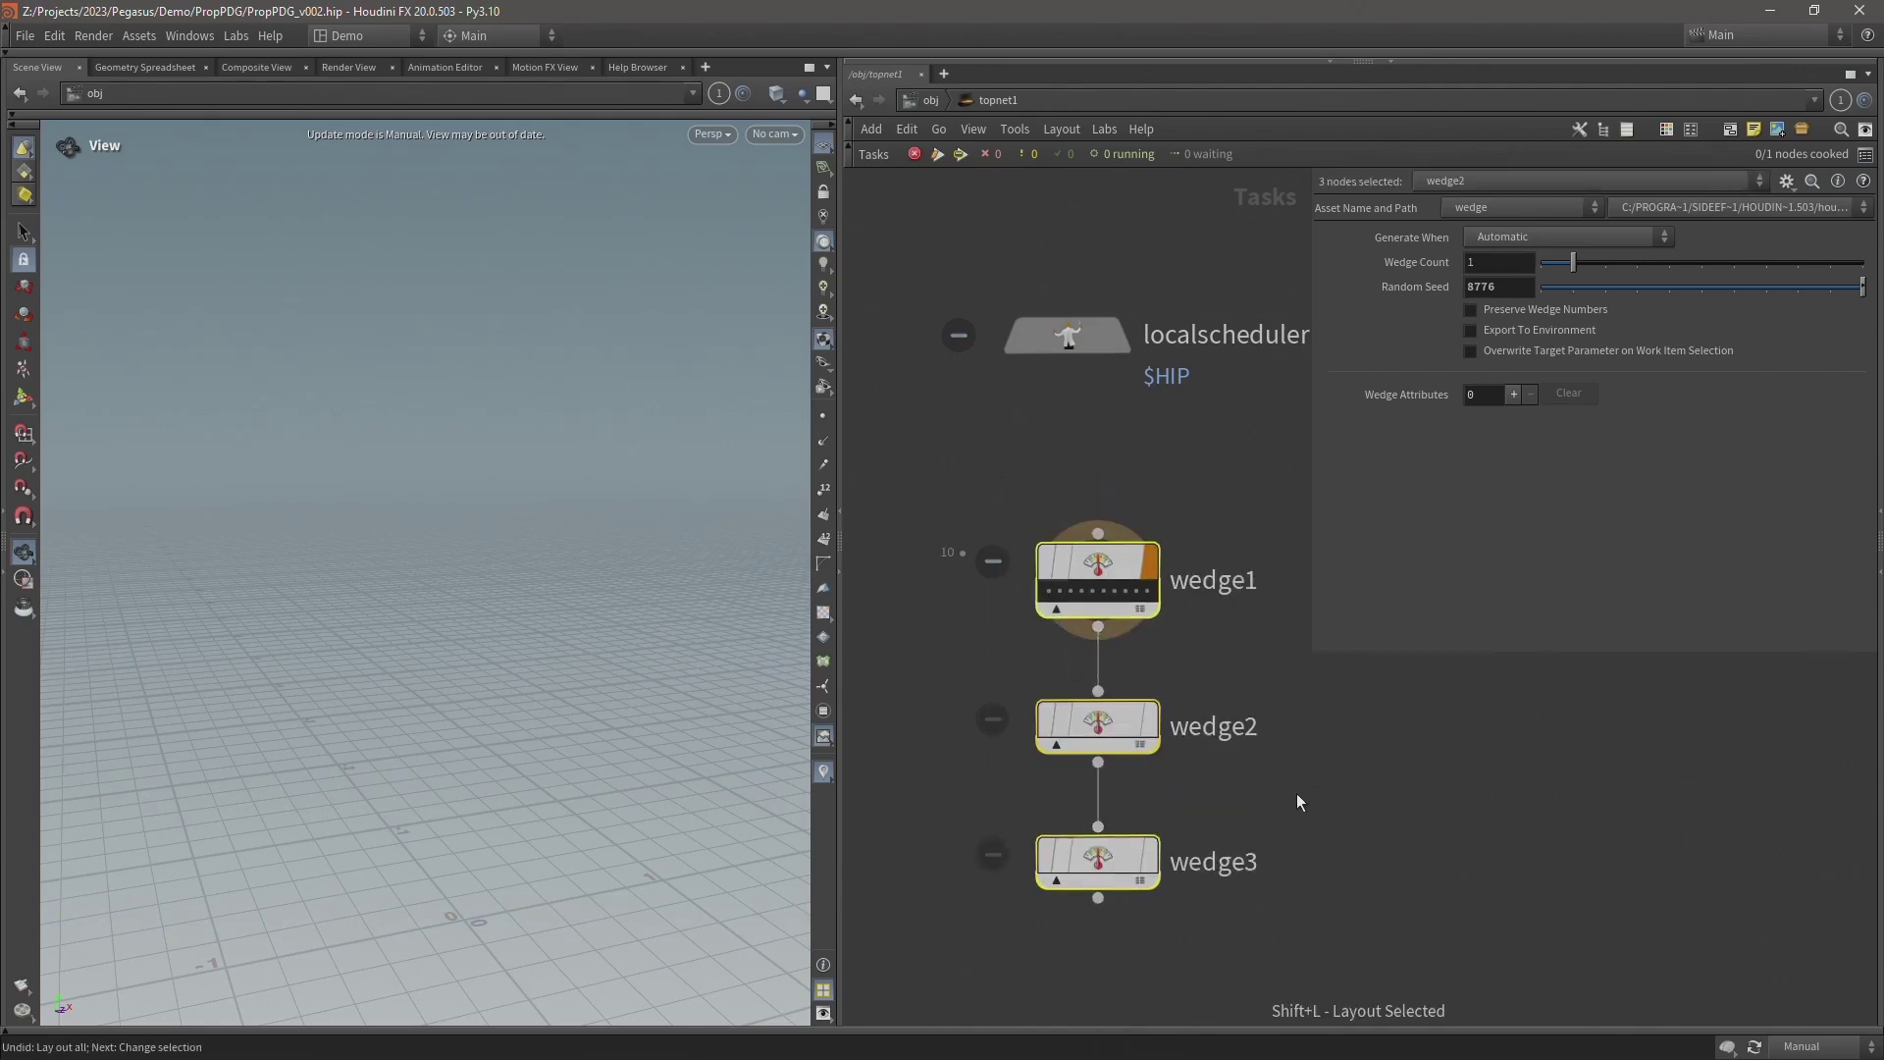
Cook the wedge3 node together with its upstream wedges and save the scene.
middle_click_drag(1257, 862, 1228, 679)
left_click(1080, 675)
right_click(1080, 675)
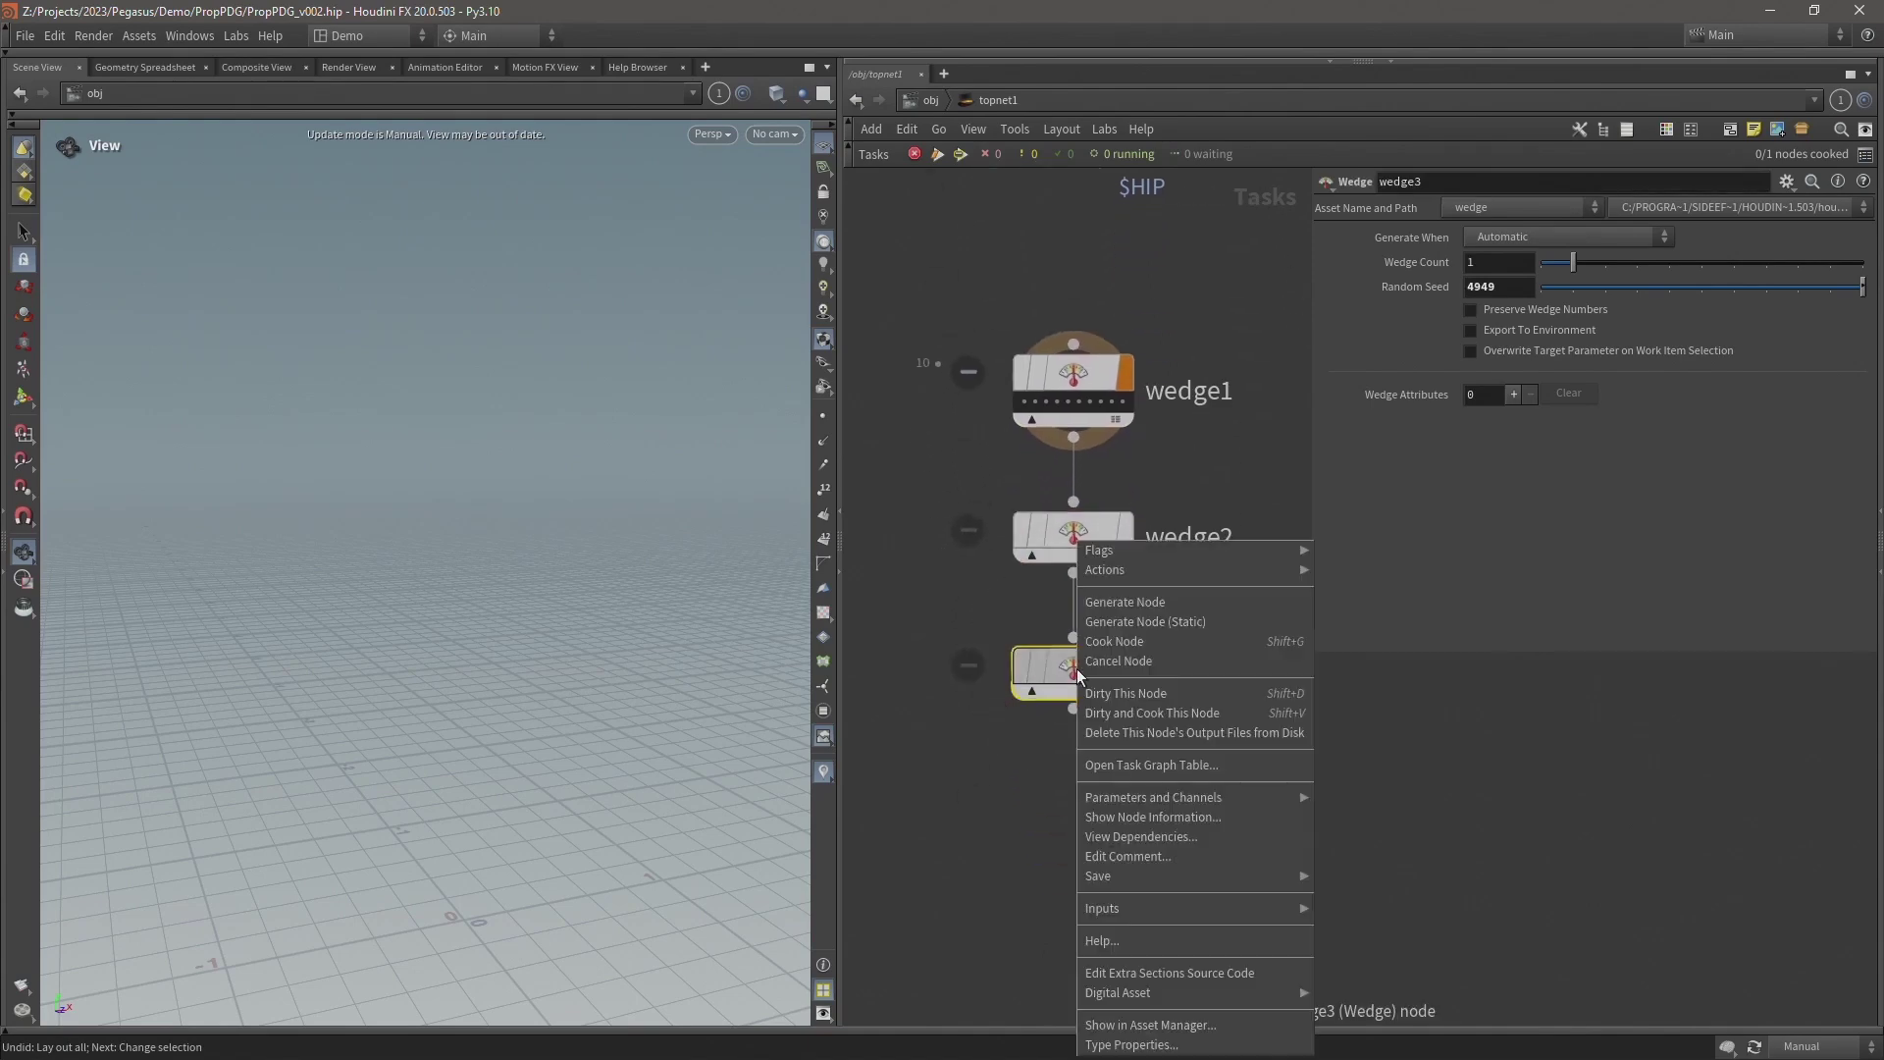
left_click(1126, 642)
middle_click_drag(1191, 614, 1189, 675)
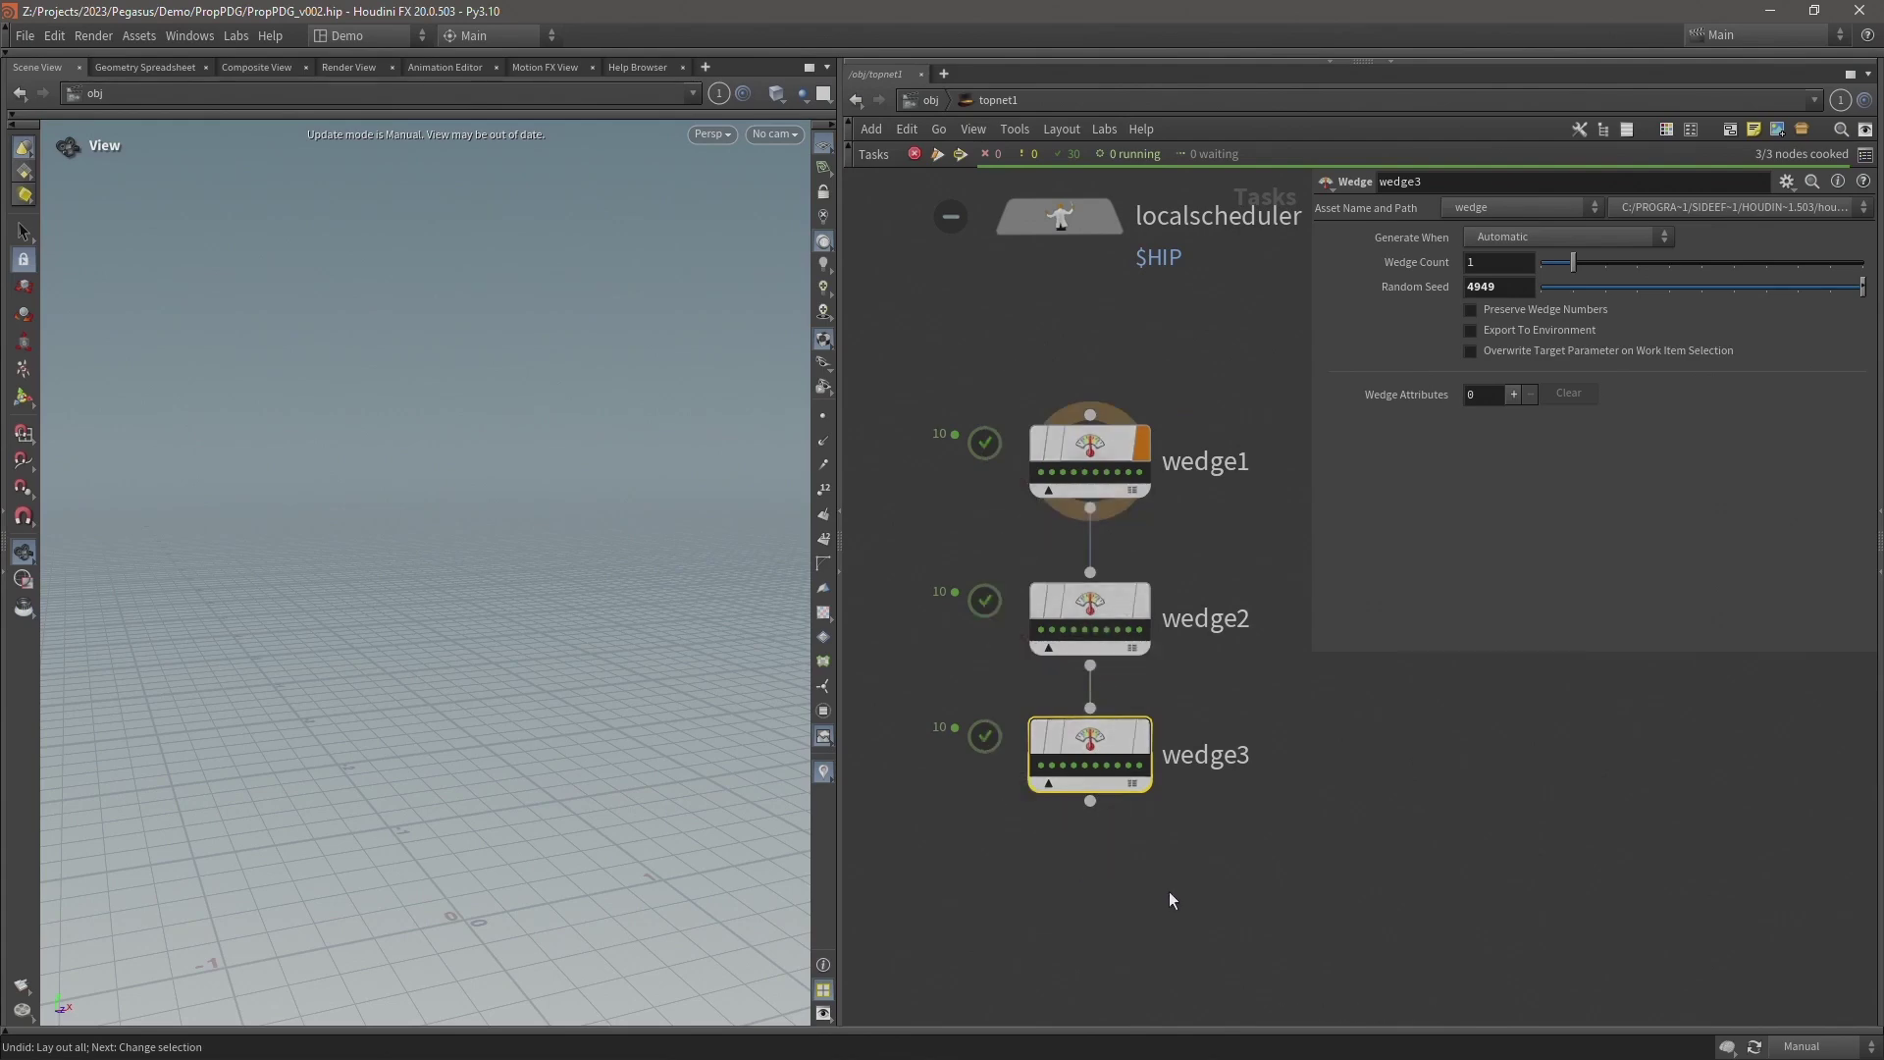
key("ctrl+s")
Select the first, second, third and fifth work items of wedge3 to trace their dependencies through the upstream wedges.
left_click(1041, 765)
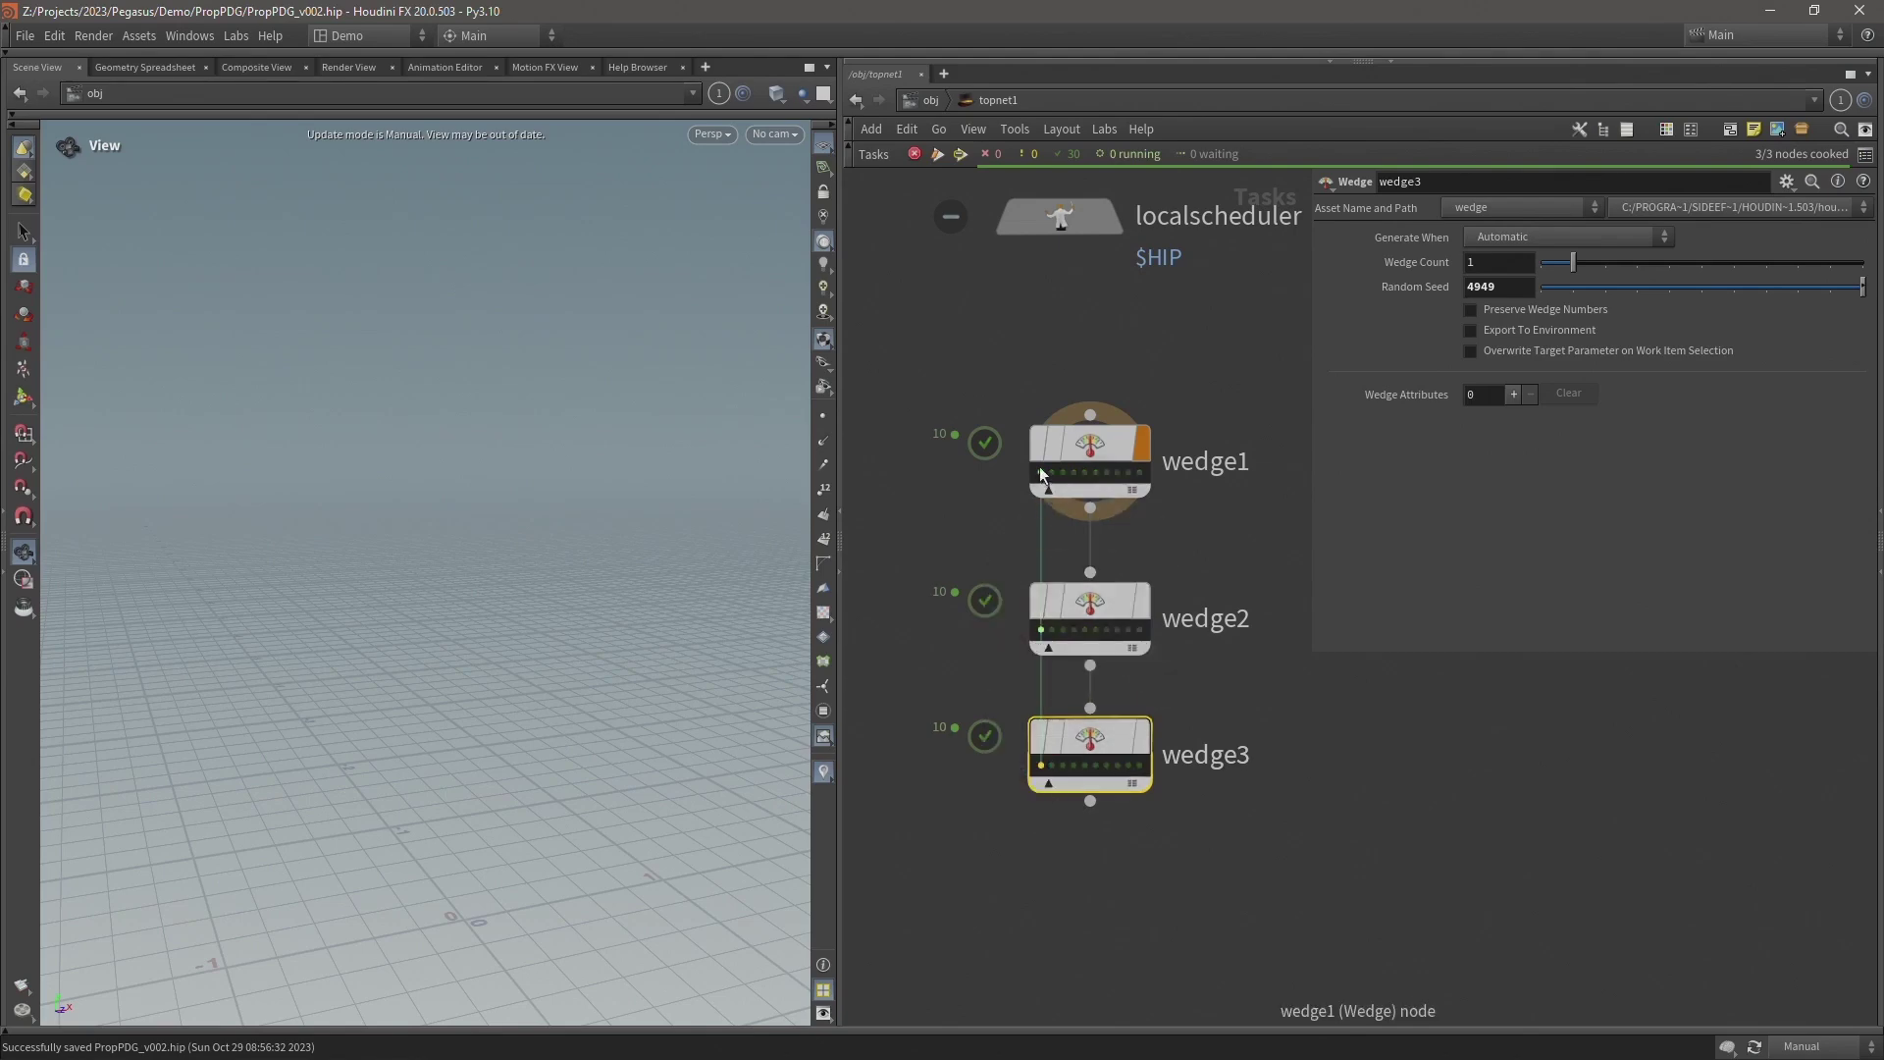
left_click(1053, 766)
left_click(1064, 765)
left_click(1084, 765)
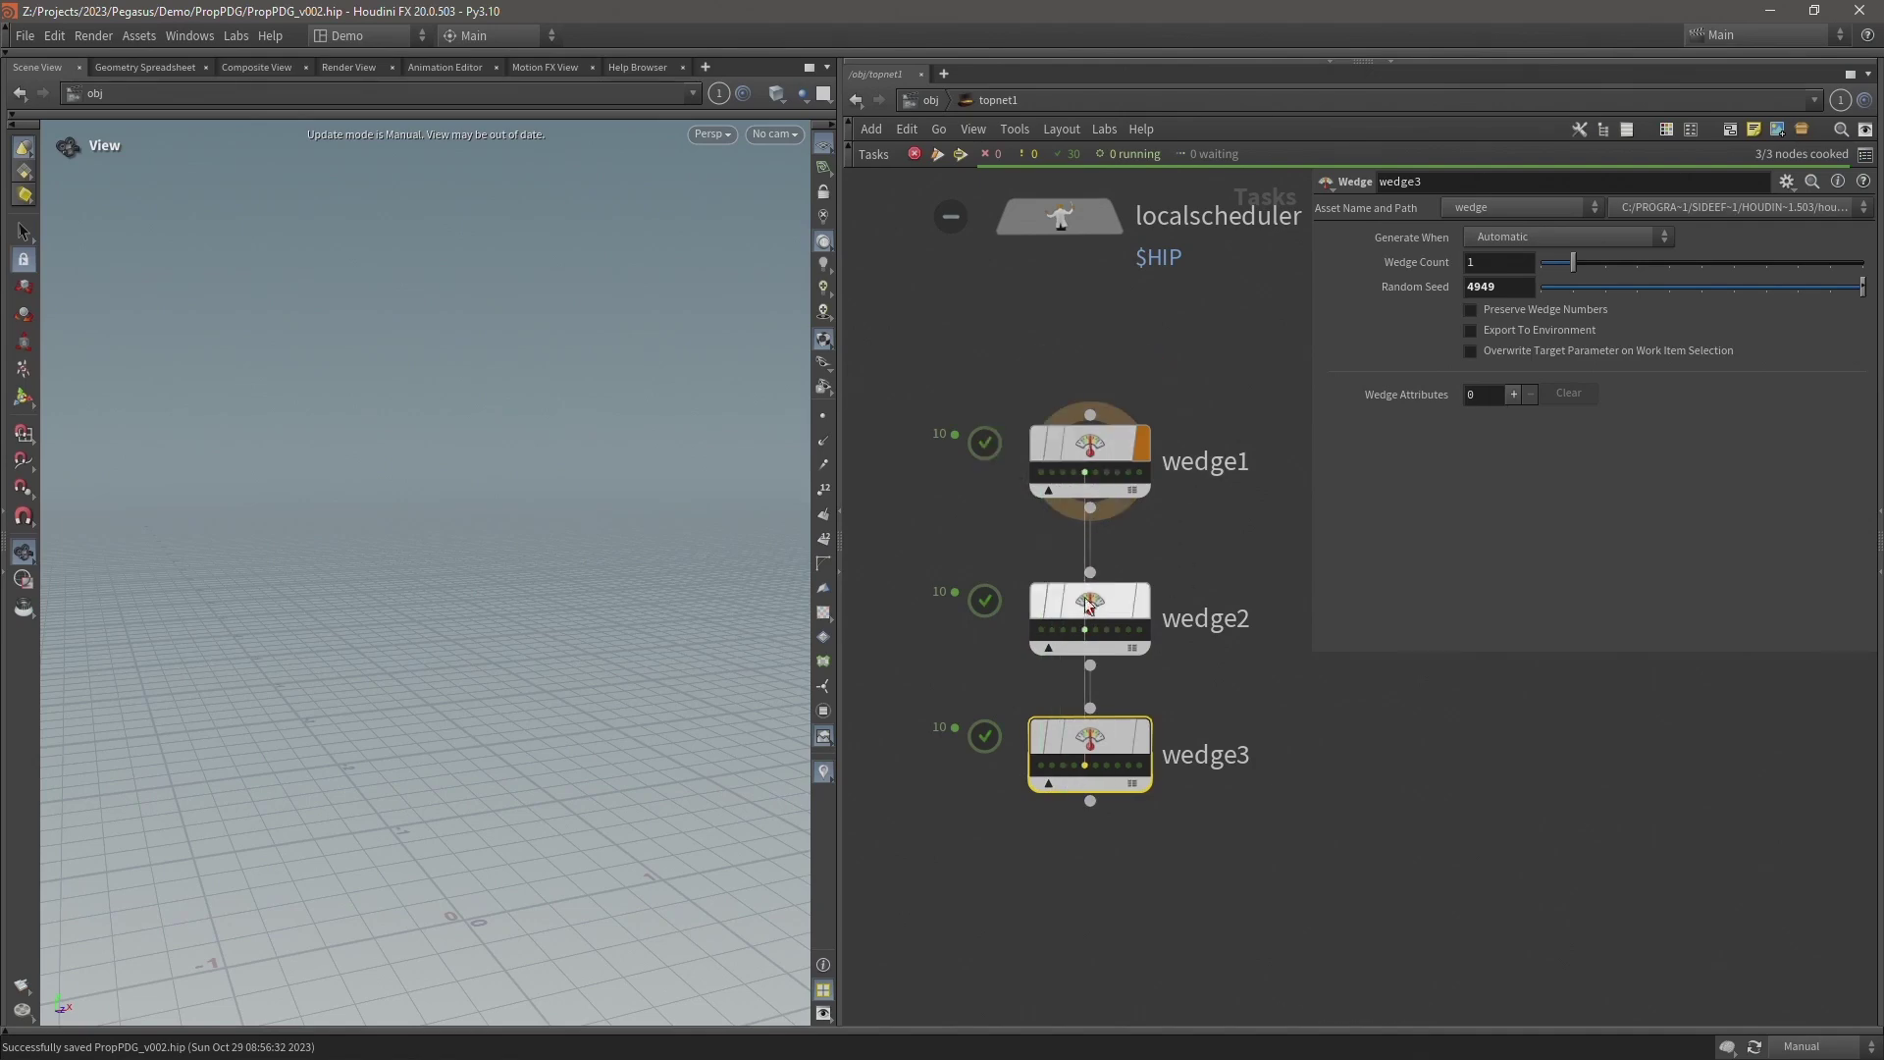
Show the local scheduler's parameters and review the available Total Slots options.
middle_click_drag(1028, 290, 1058, 358)
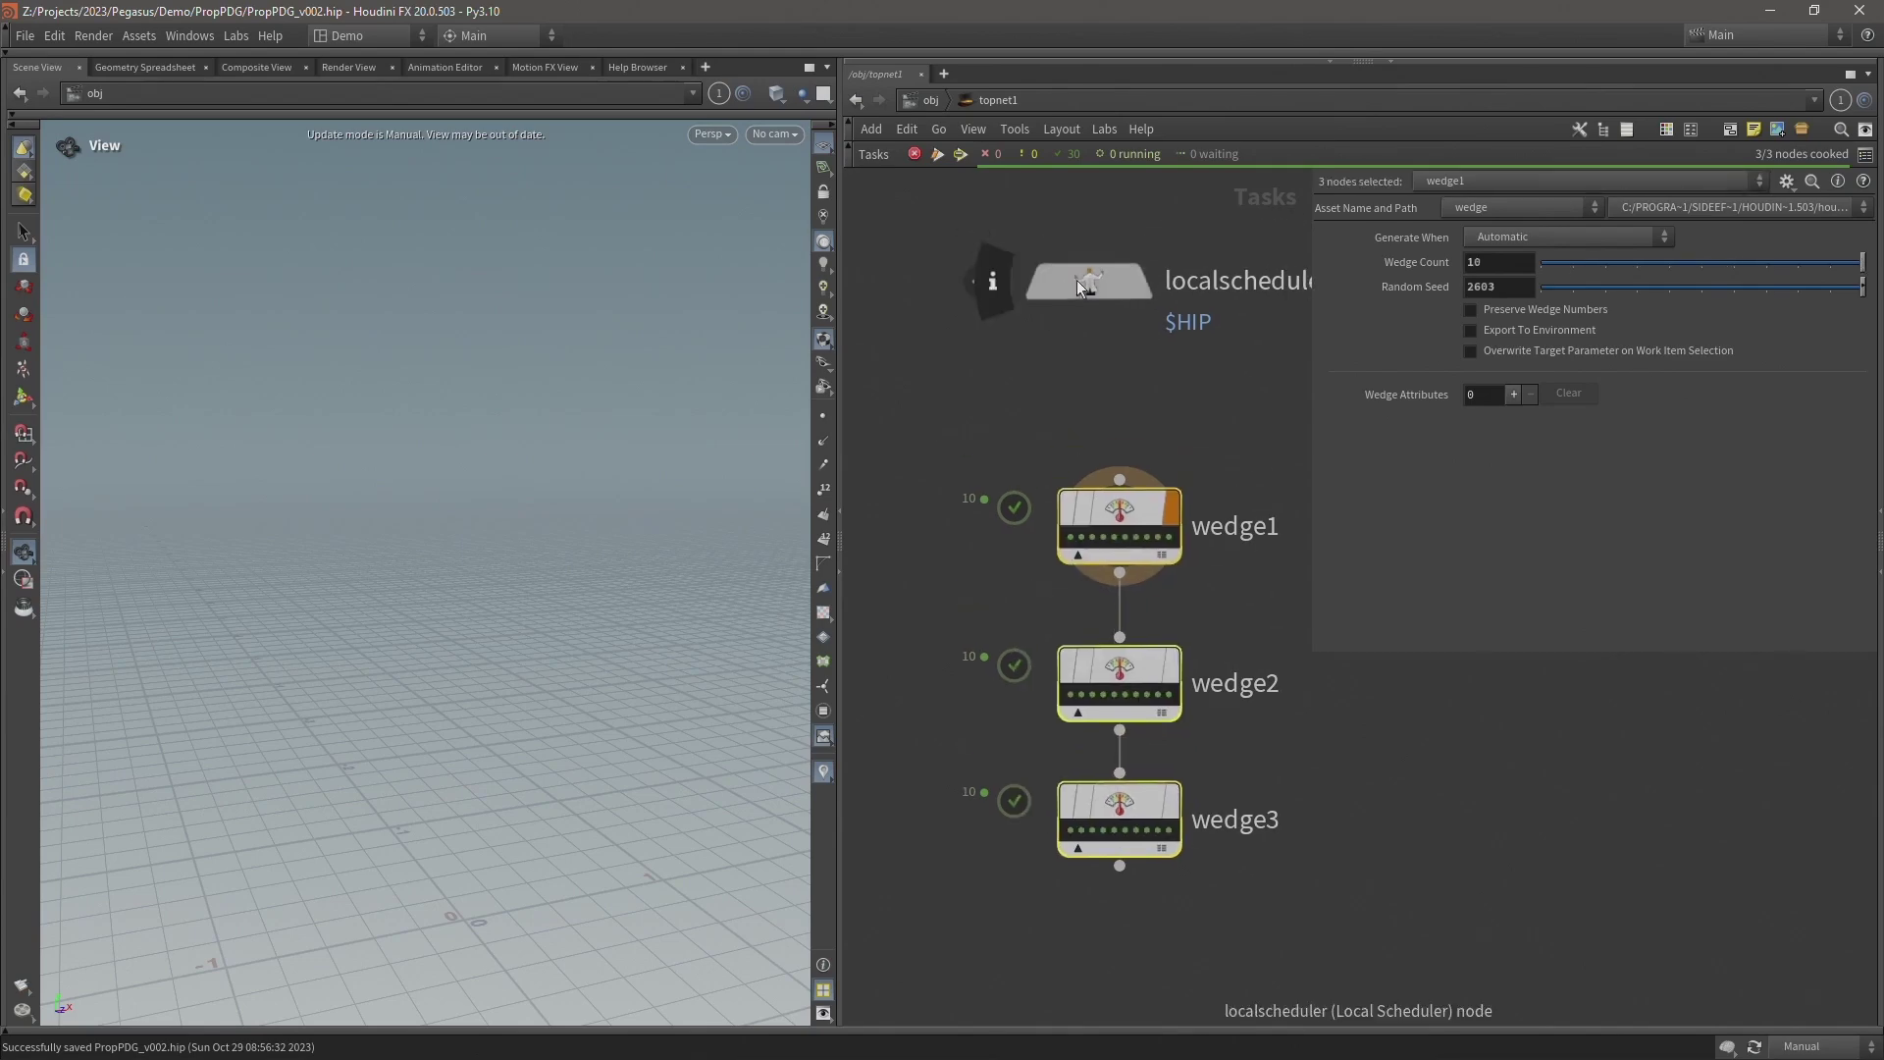
left_click_drag(1074, 280, 1104, 310)
middle_click_drag(1098, 405, 1034, 410)
scroll(1040, 411, "down", 2)
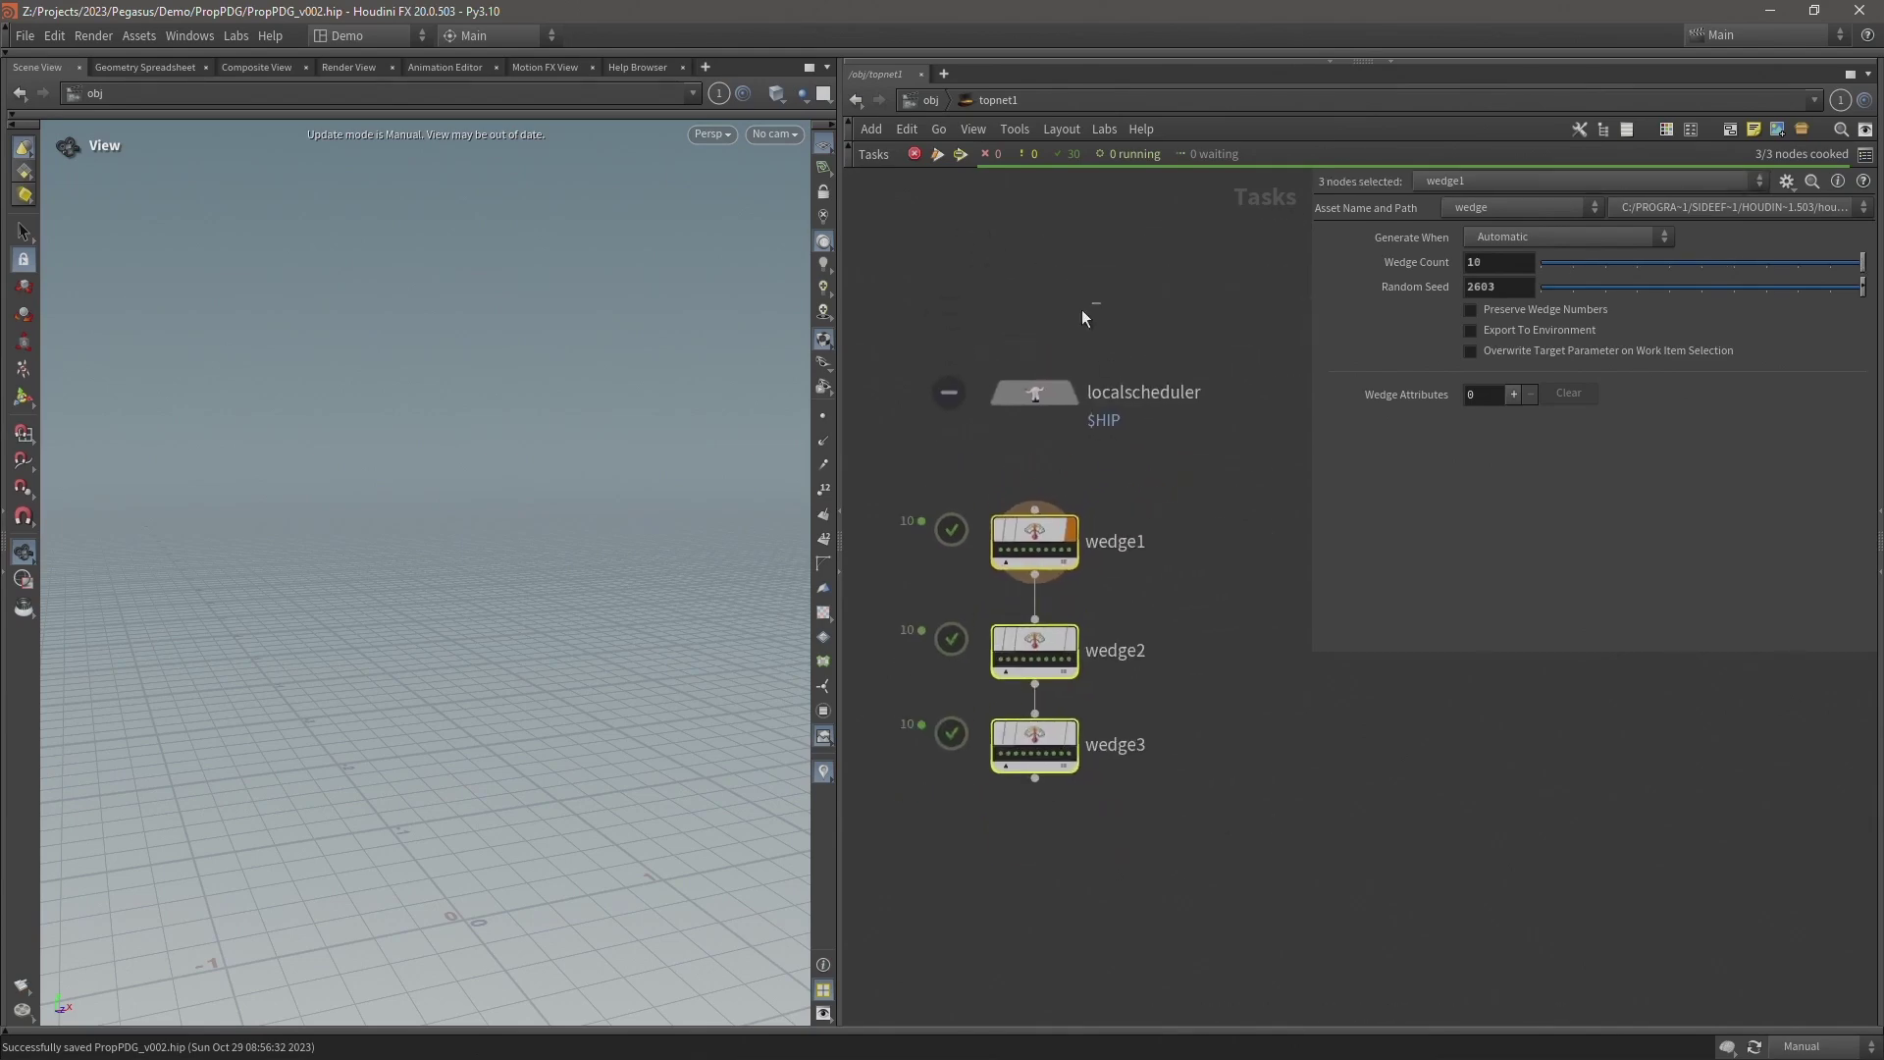
left_click(1048, 344)
middle_click_drag(1047, 346, 1034, 394)
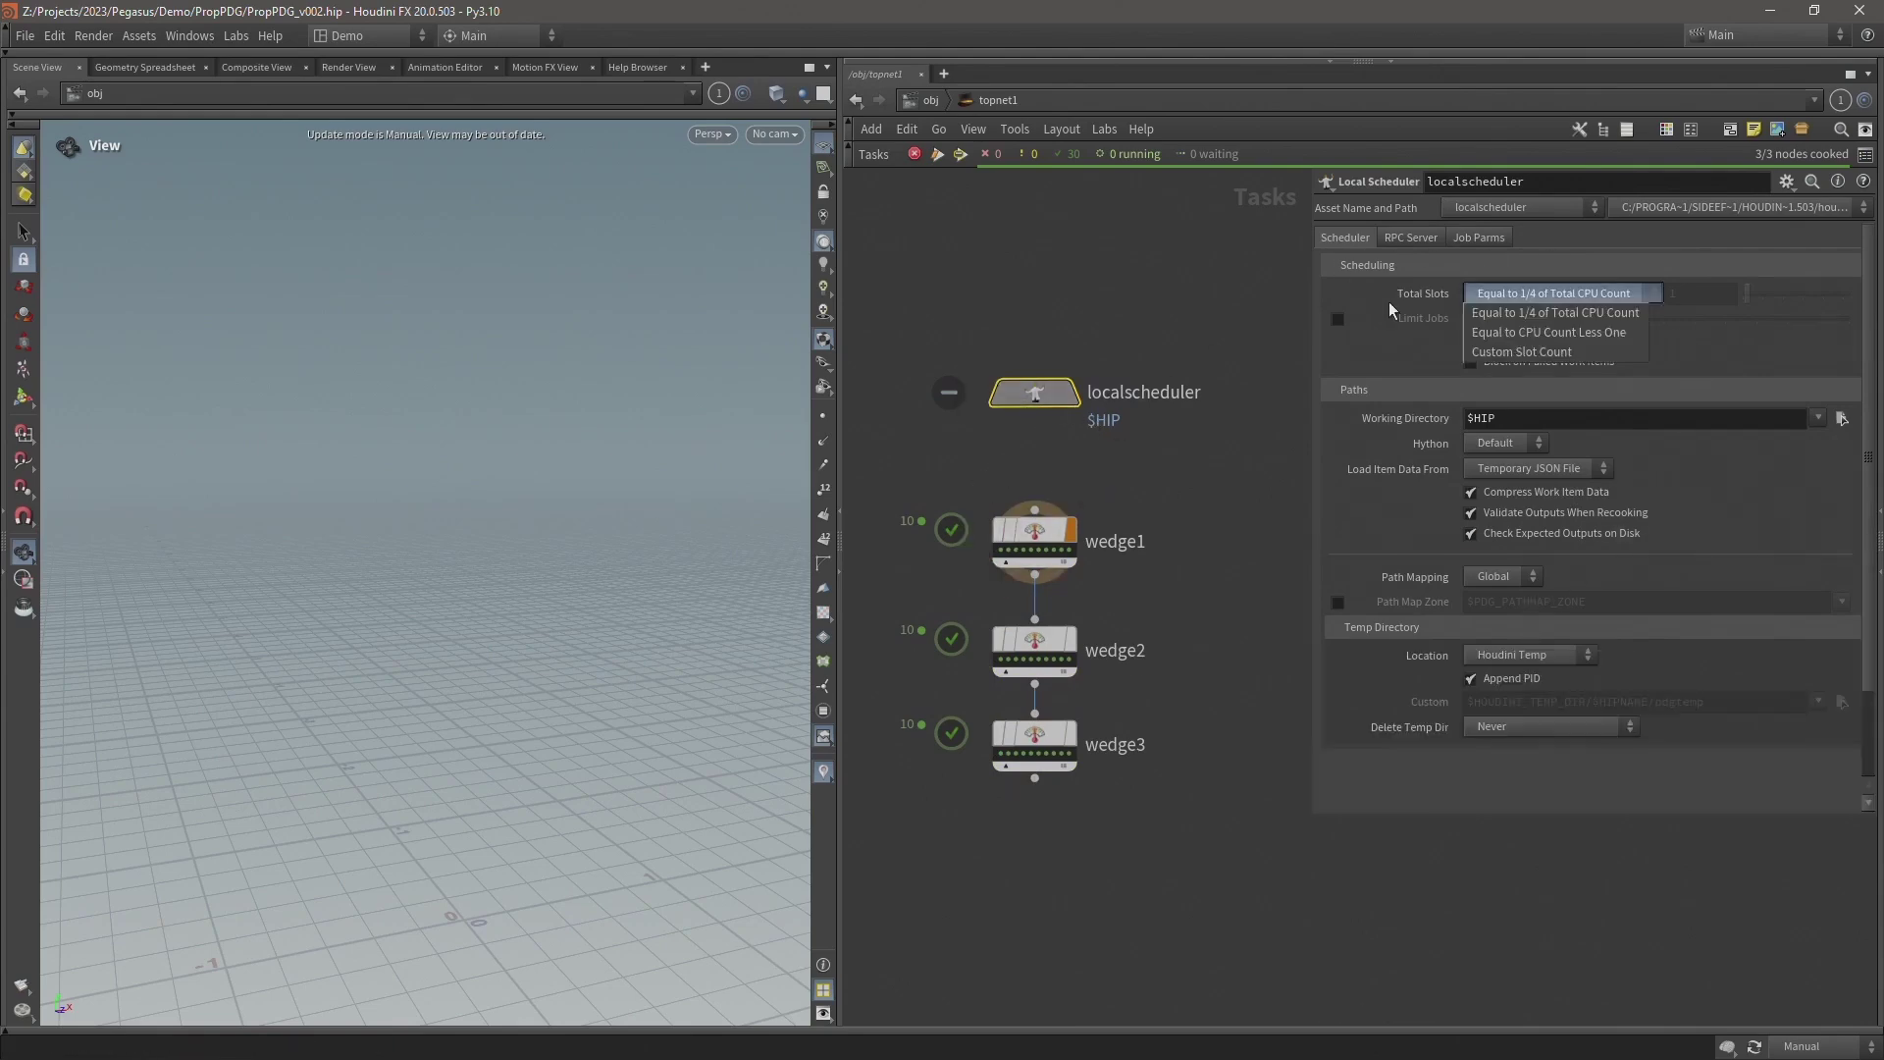
left_click(1392, 302)
left_click(1489, 295)
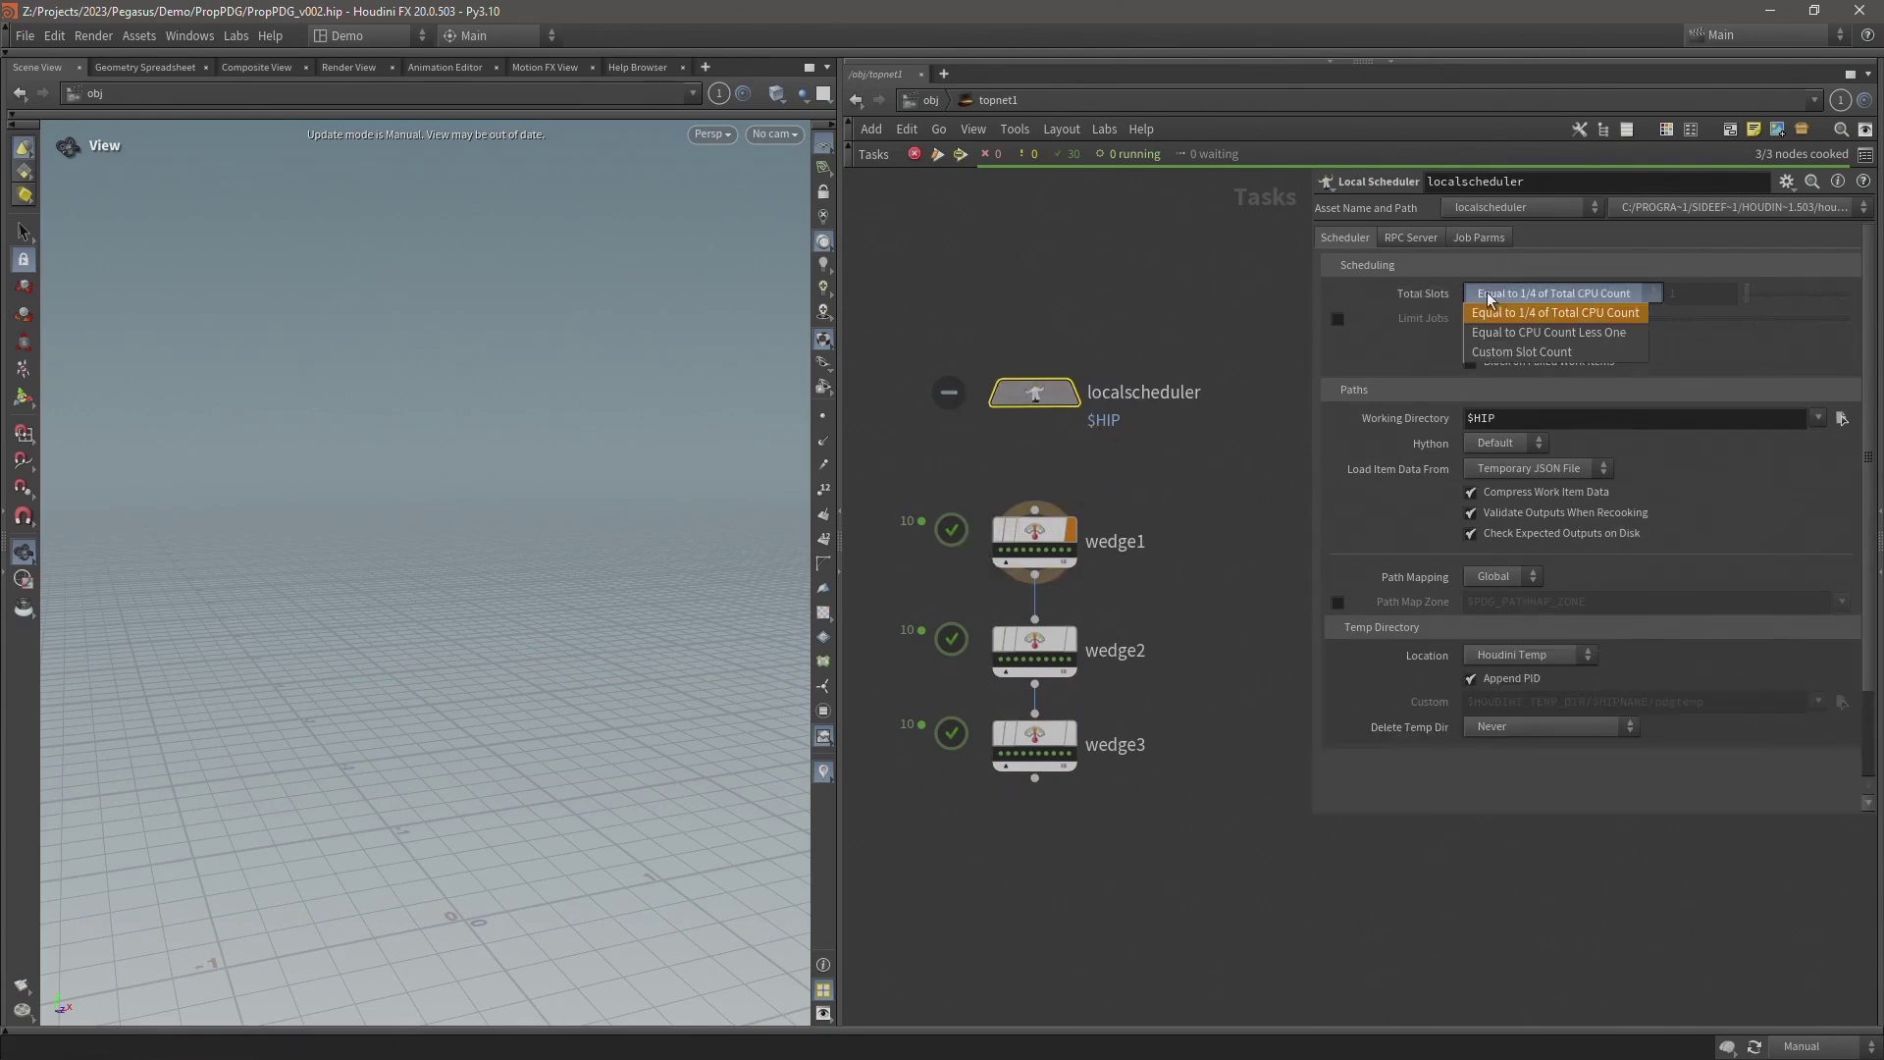
key("ctrl+s")
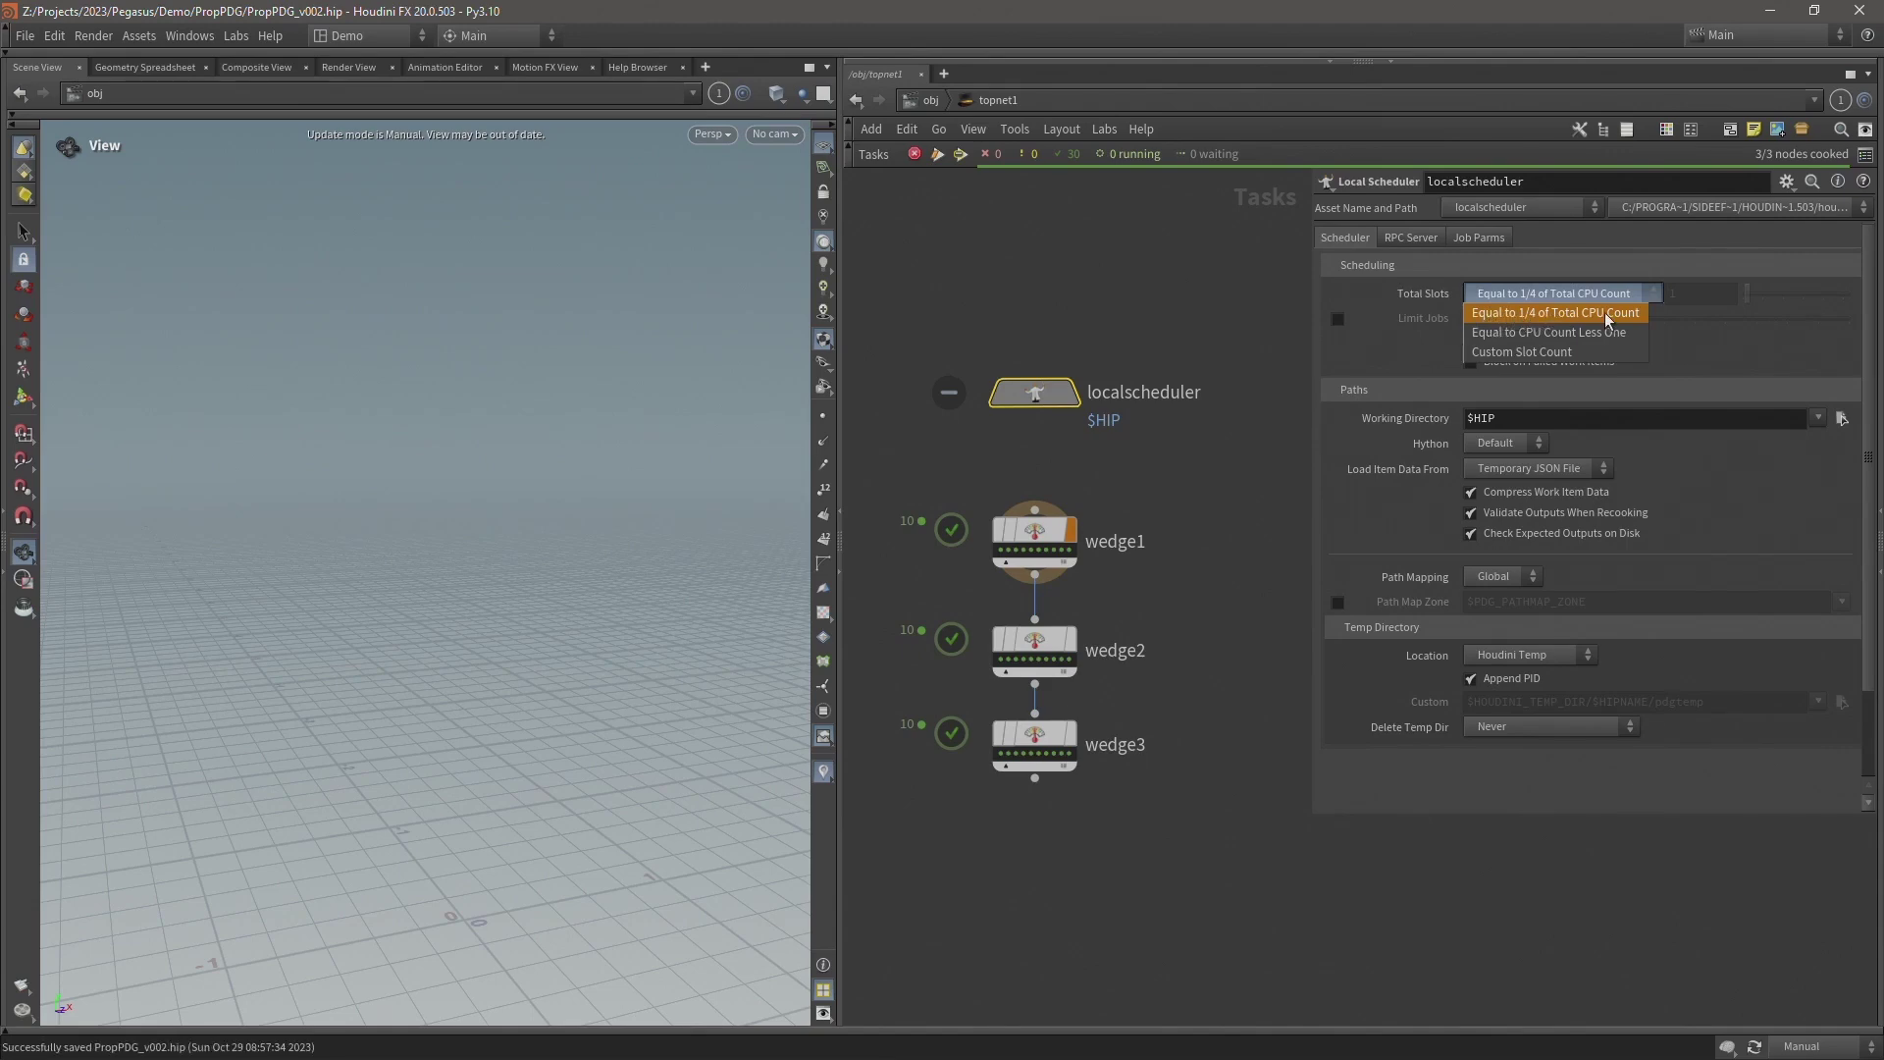
left_click(1527, 298)
middle_click_drag(1117, 618, 1143, 600)
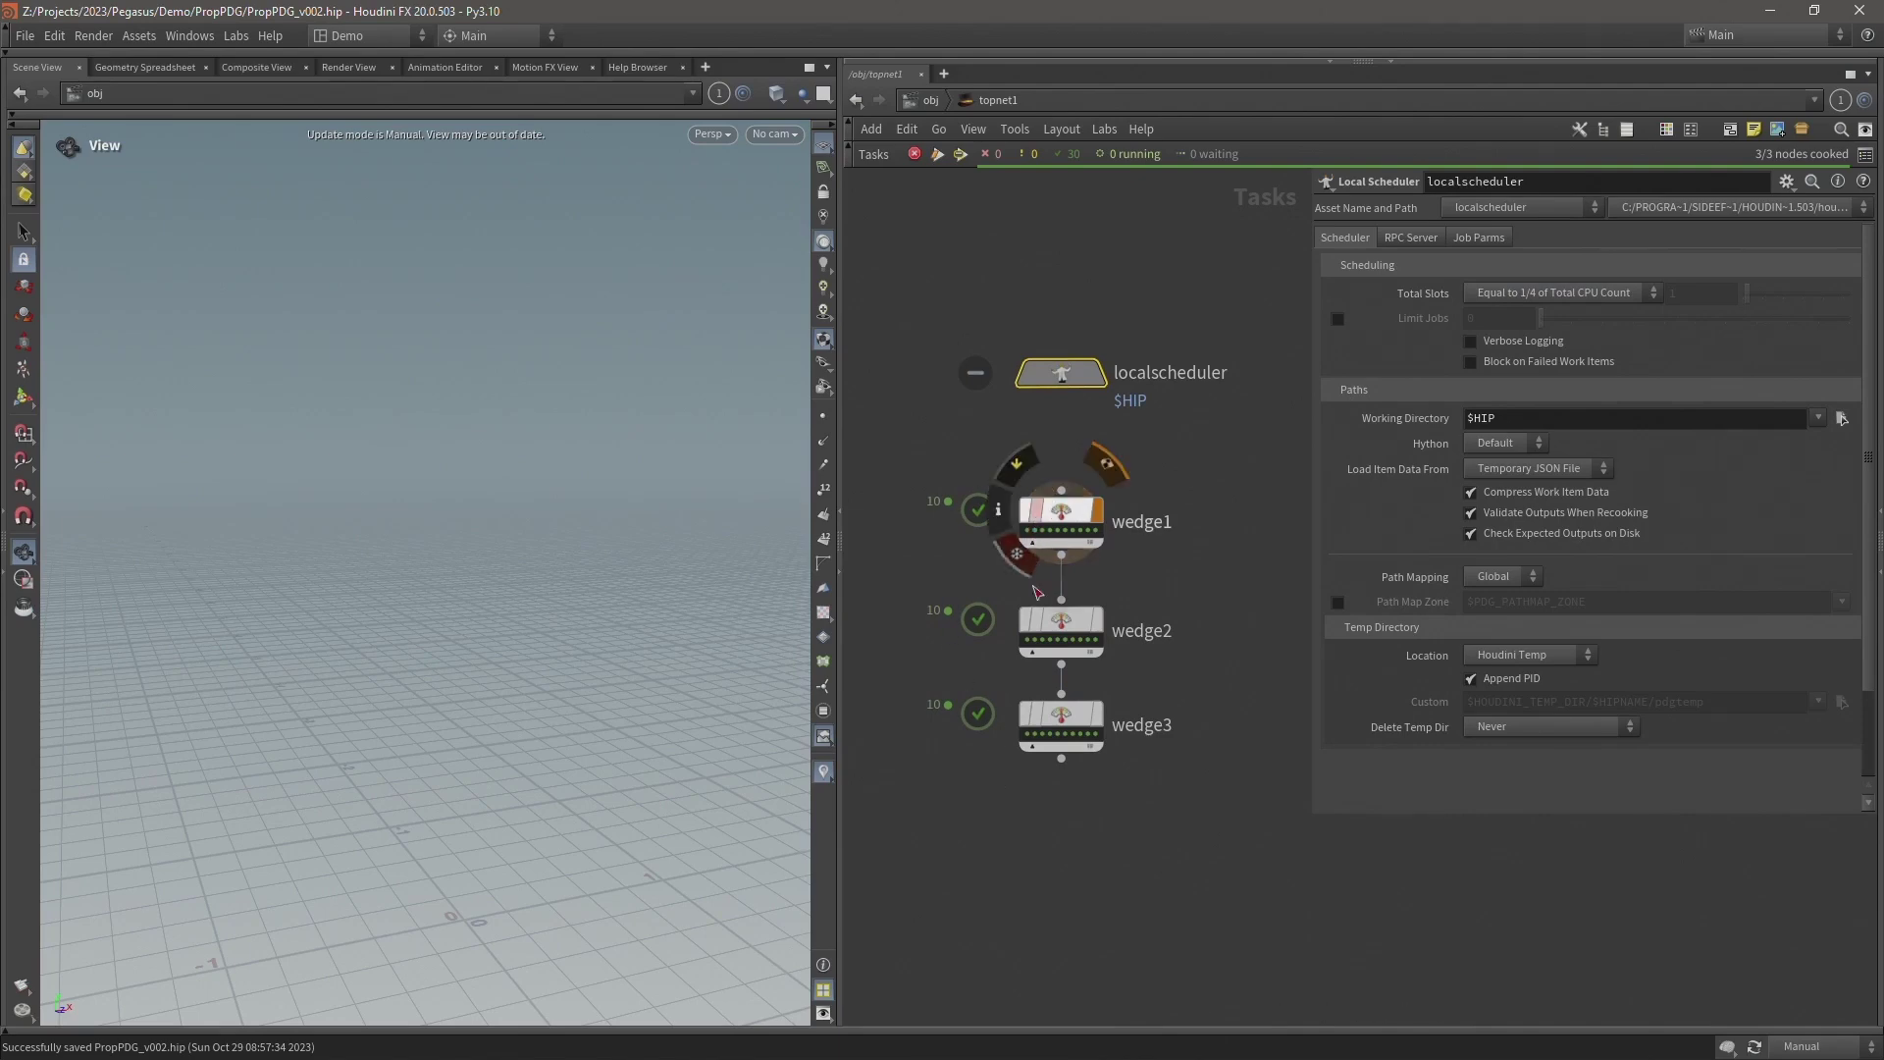
Try Custom Slot Count for the scheduler's Total Slots and return it to Equal to 1/4 of Total CPU Count.
left_click(1491, 295)
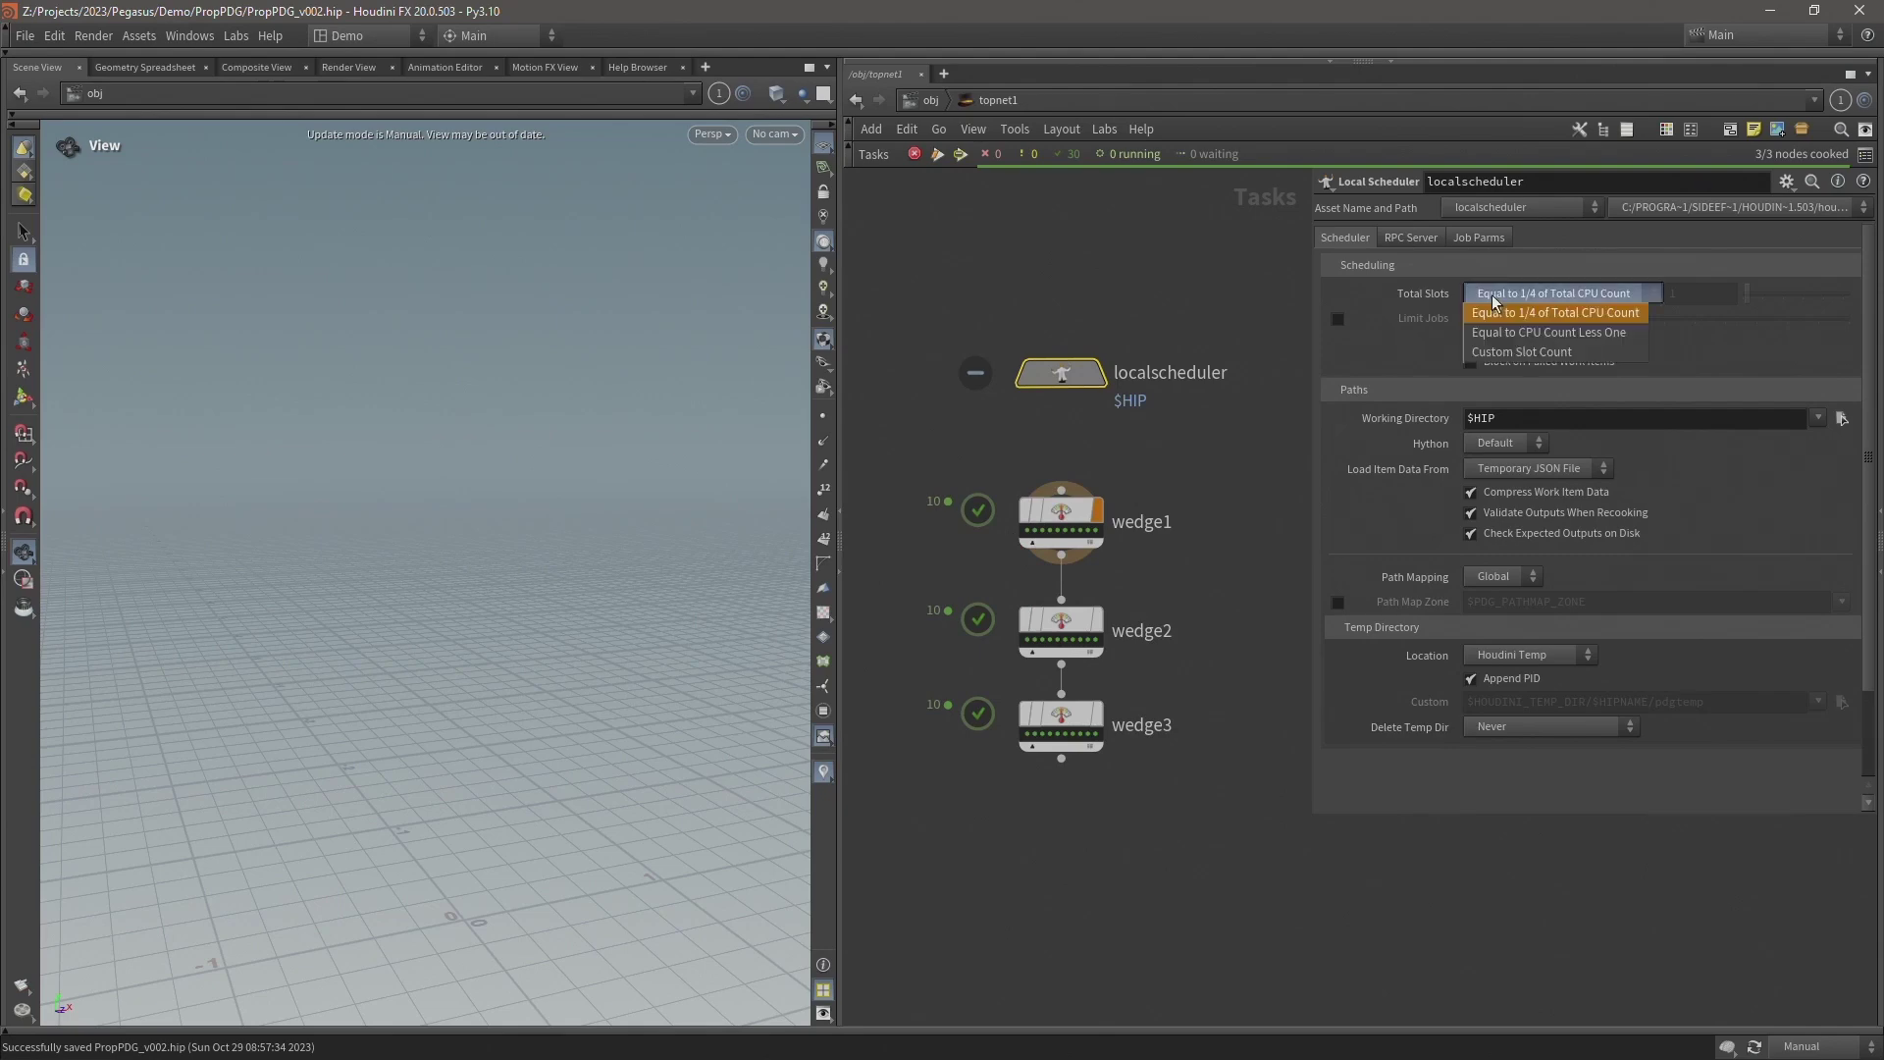
left_click(1480, 351)
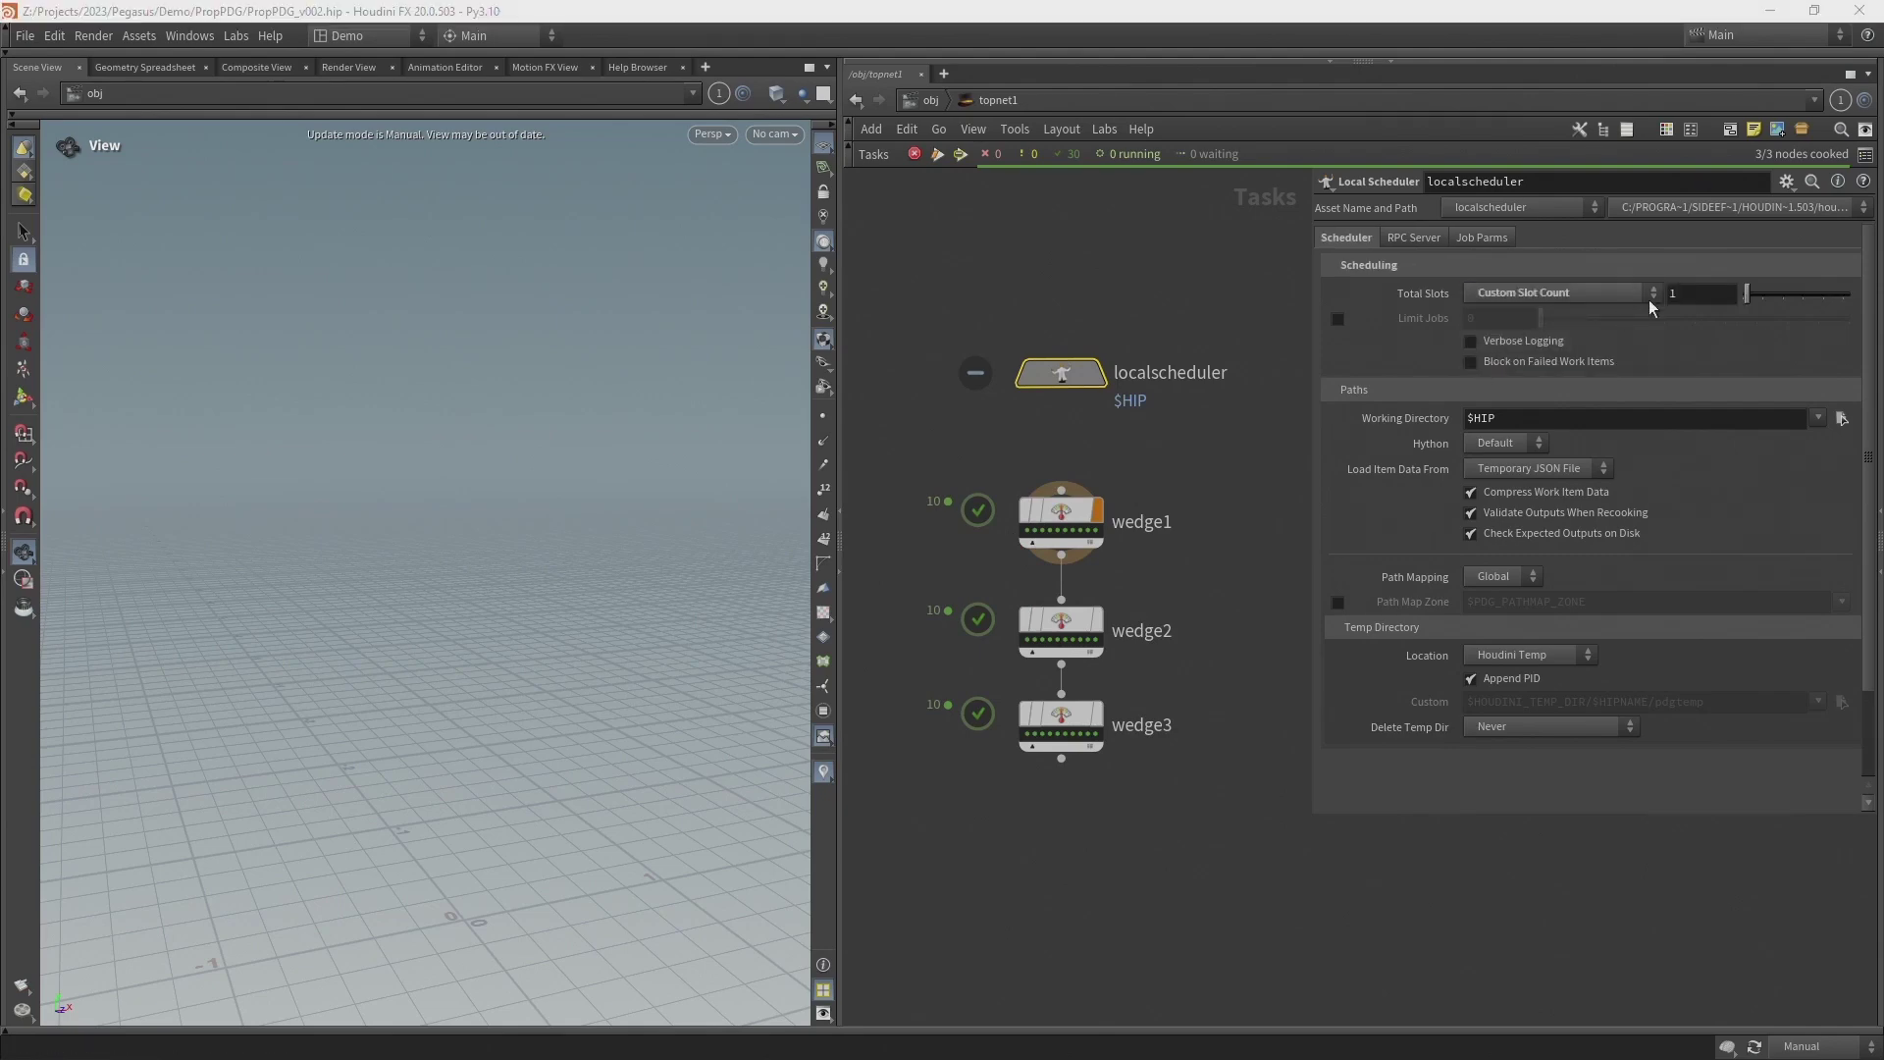
left_click(1558, 300)
left_click(1535, 314)
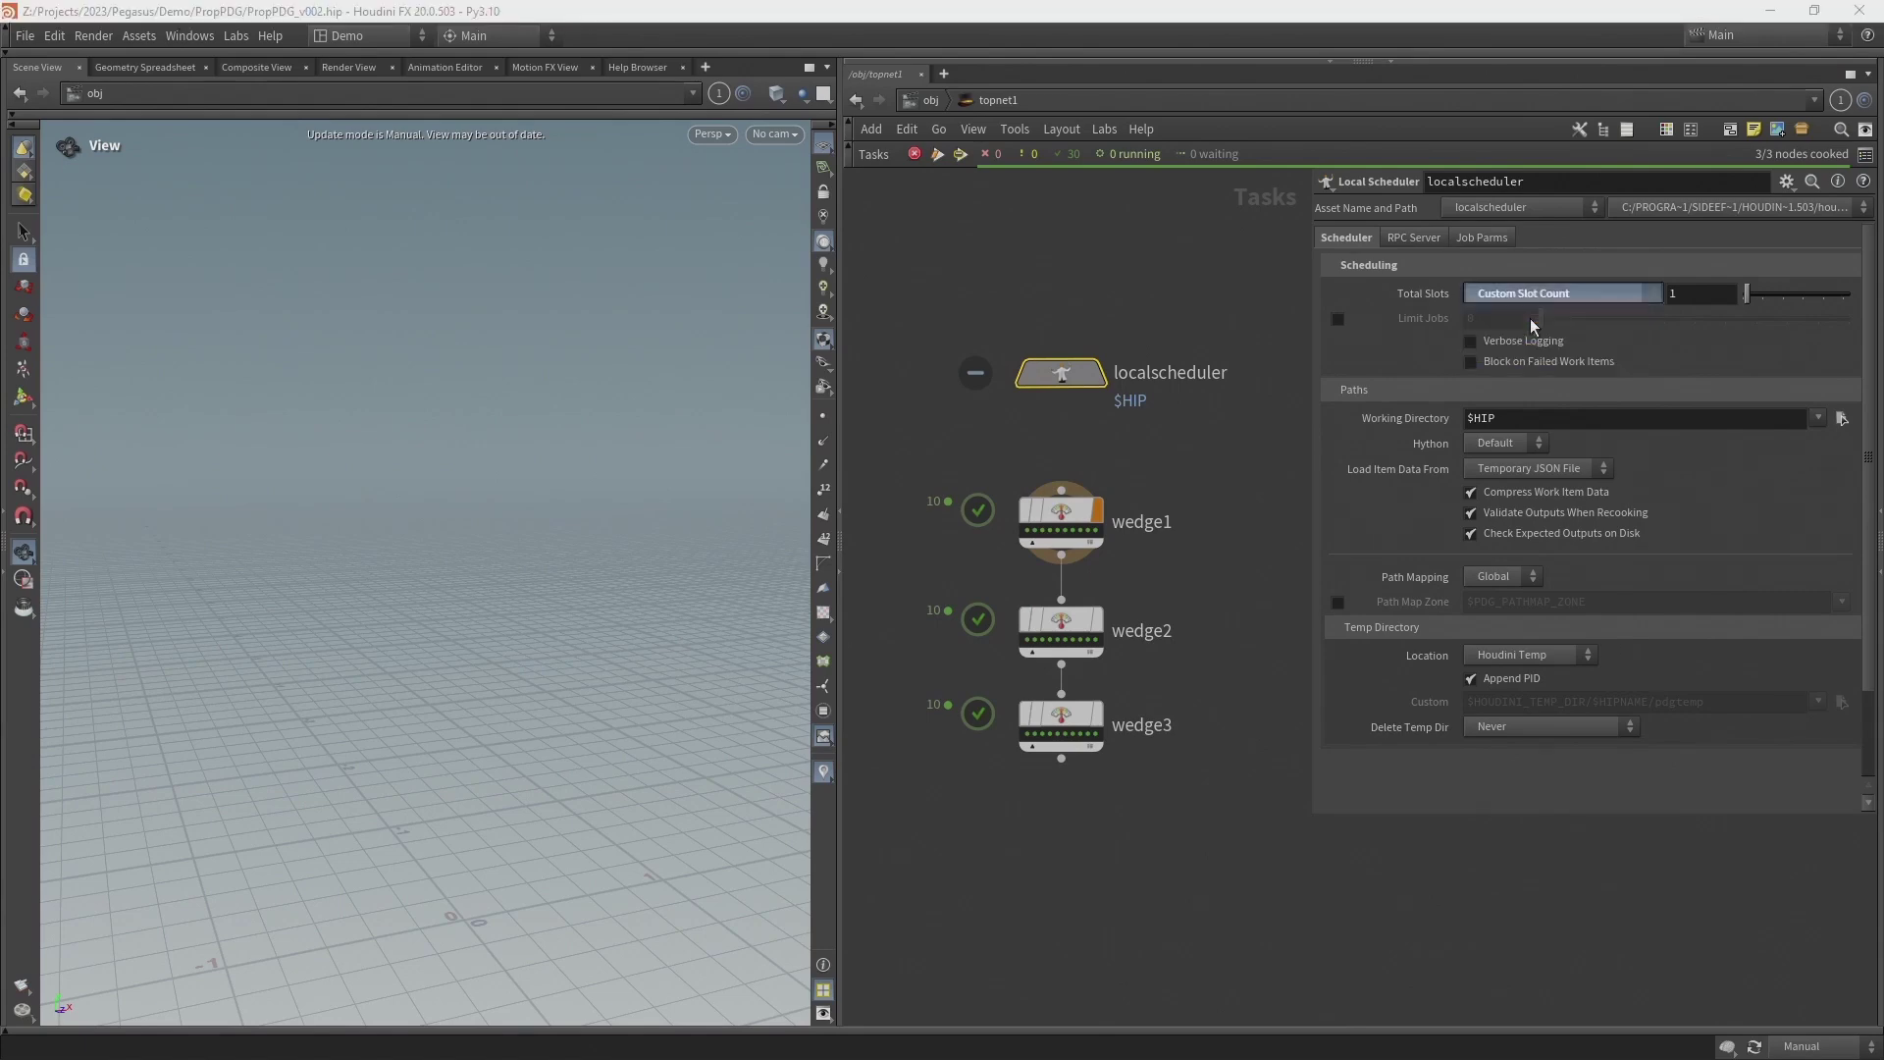
Turn the Single scheduling option in the local scheduler's job parameters on and off again.
left_click(1484, 239)
left_click(1472, 294)
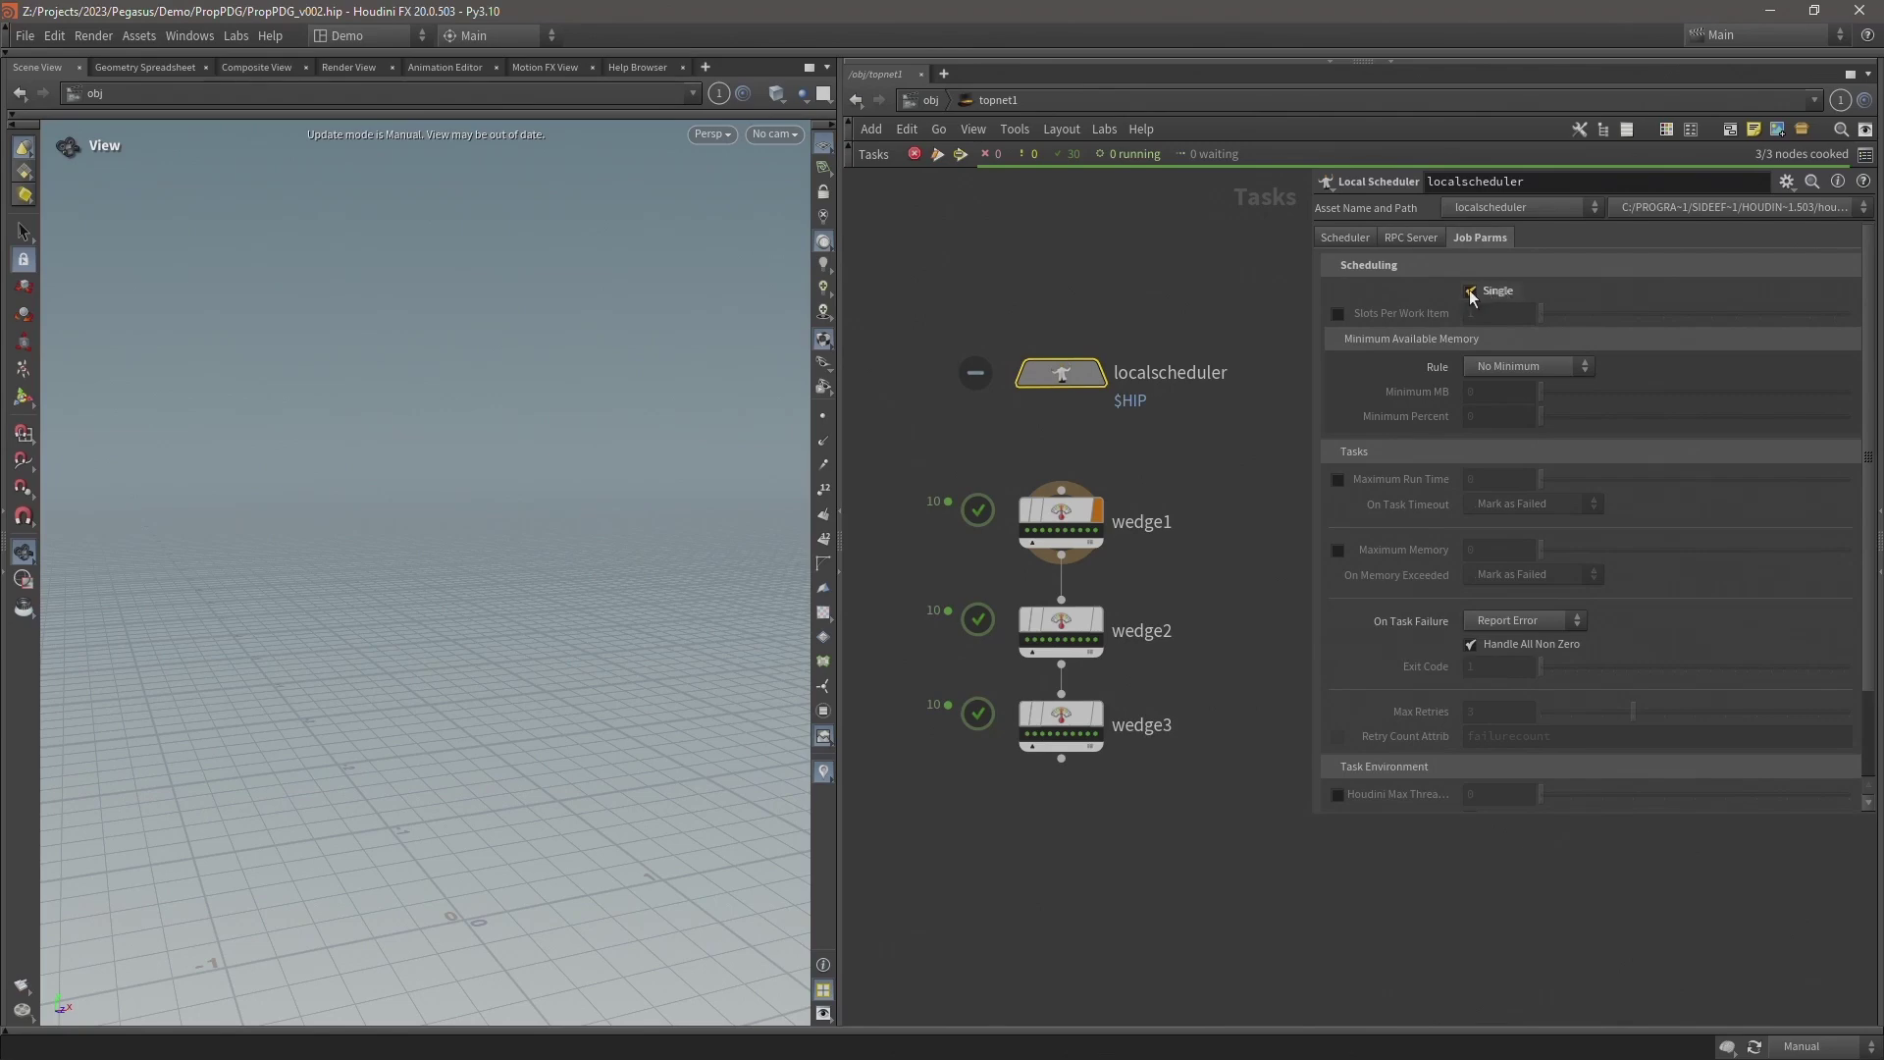
left_click(1471, 292)
left_click(1342, 239)
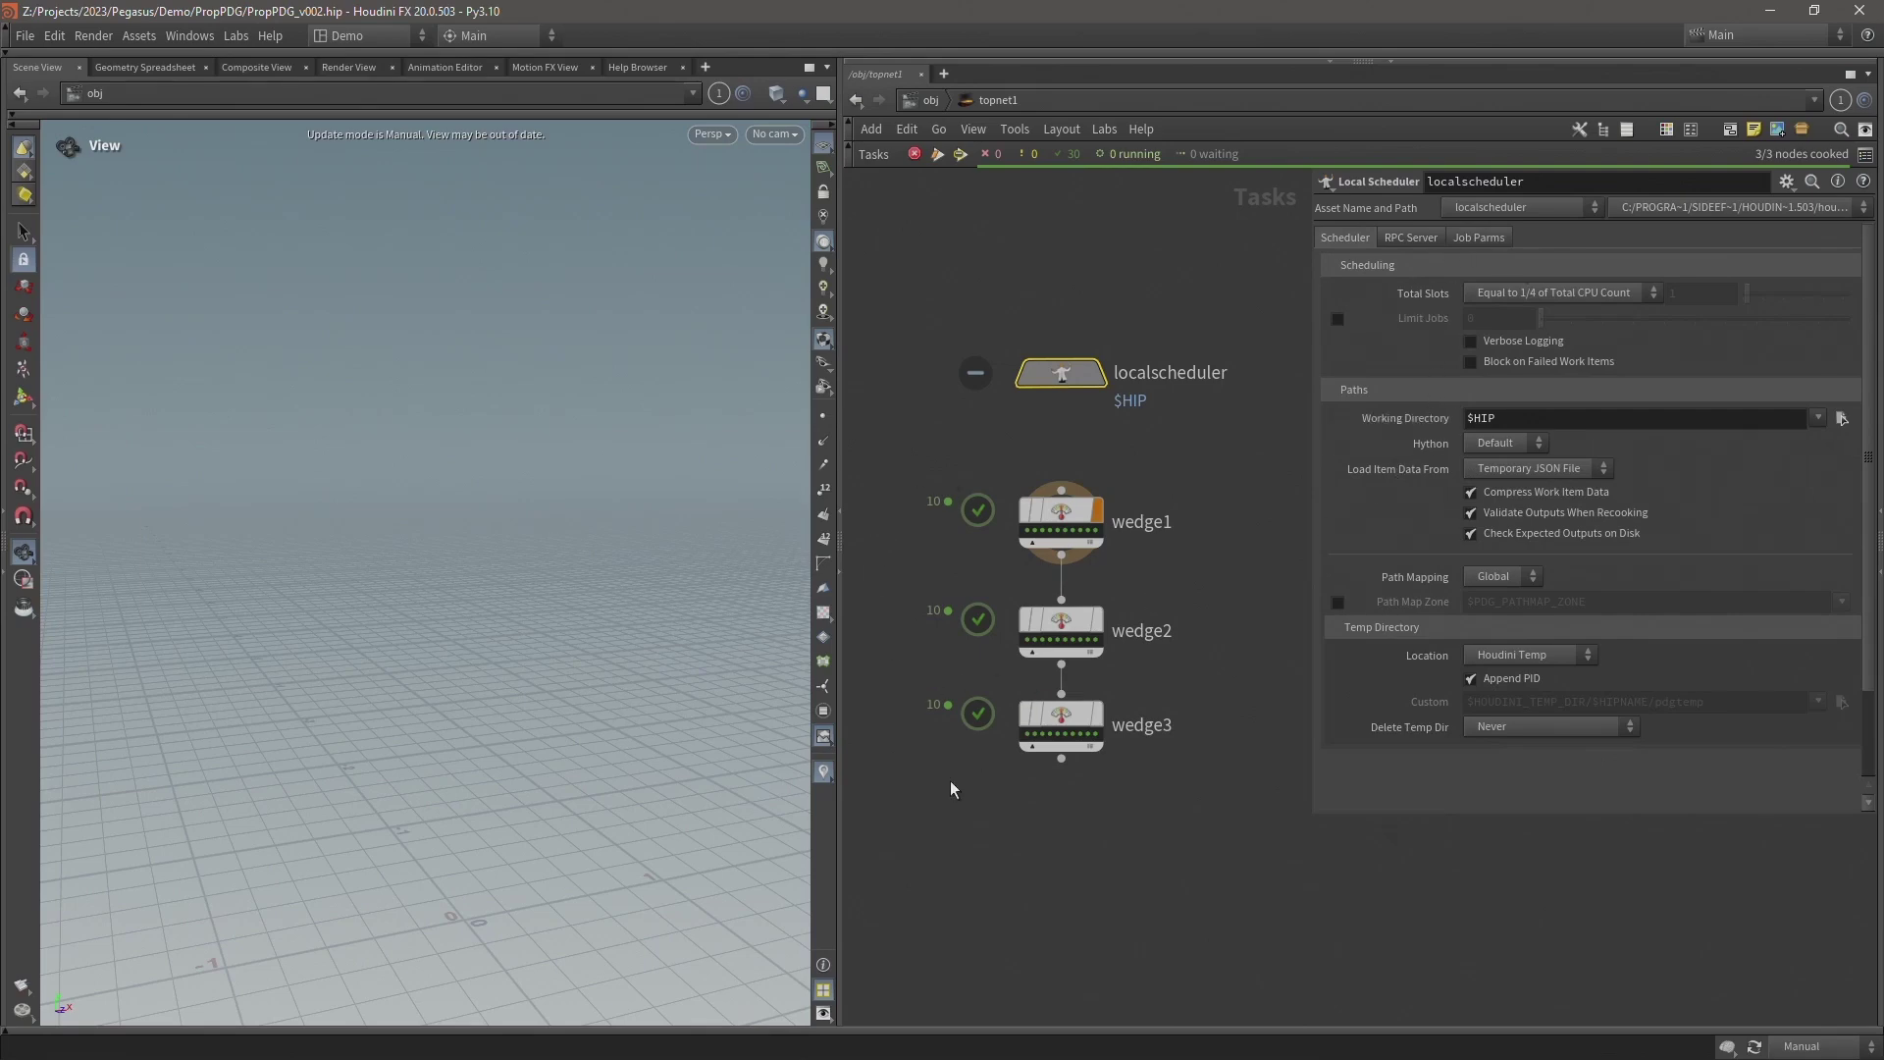
left_click(1476, 240)
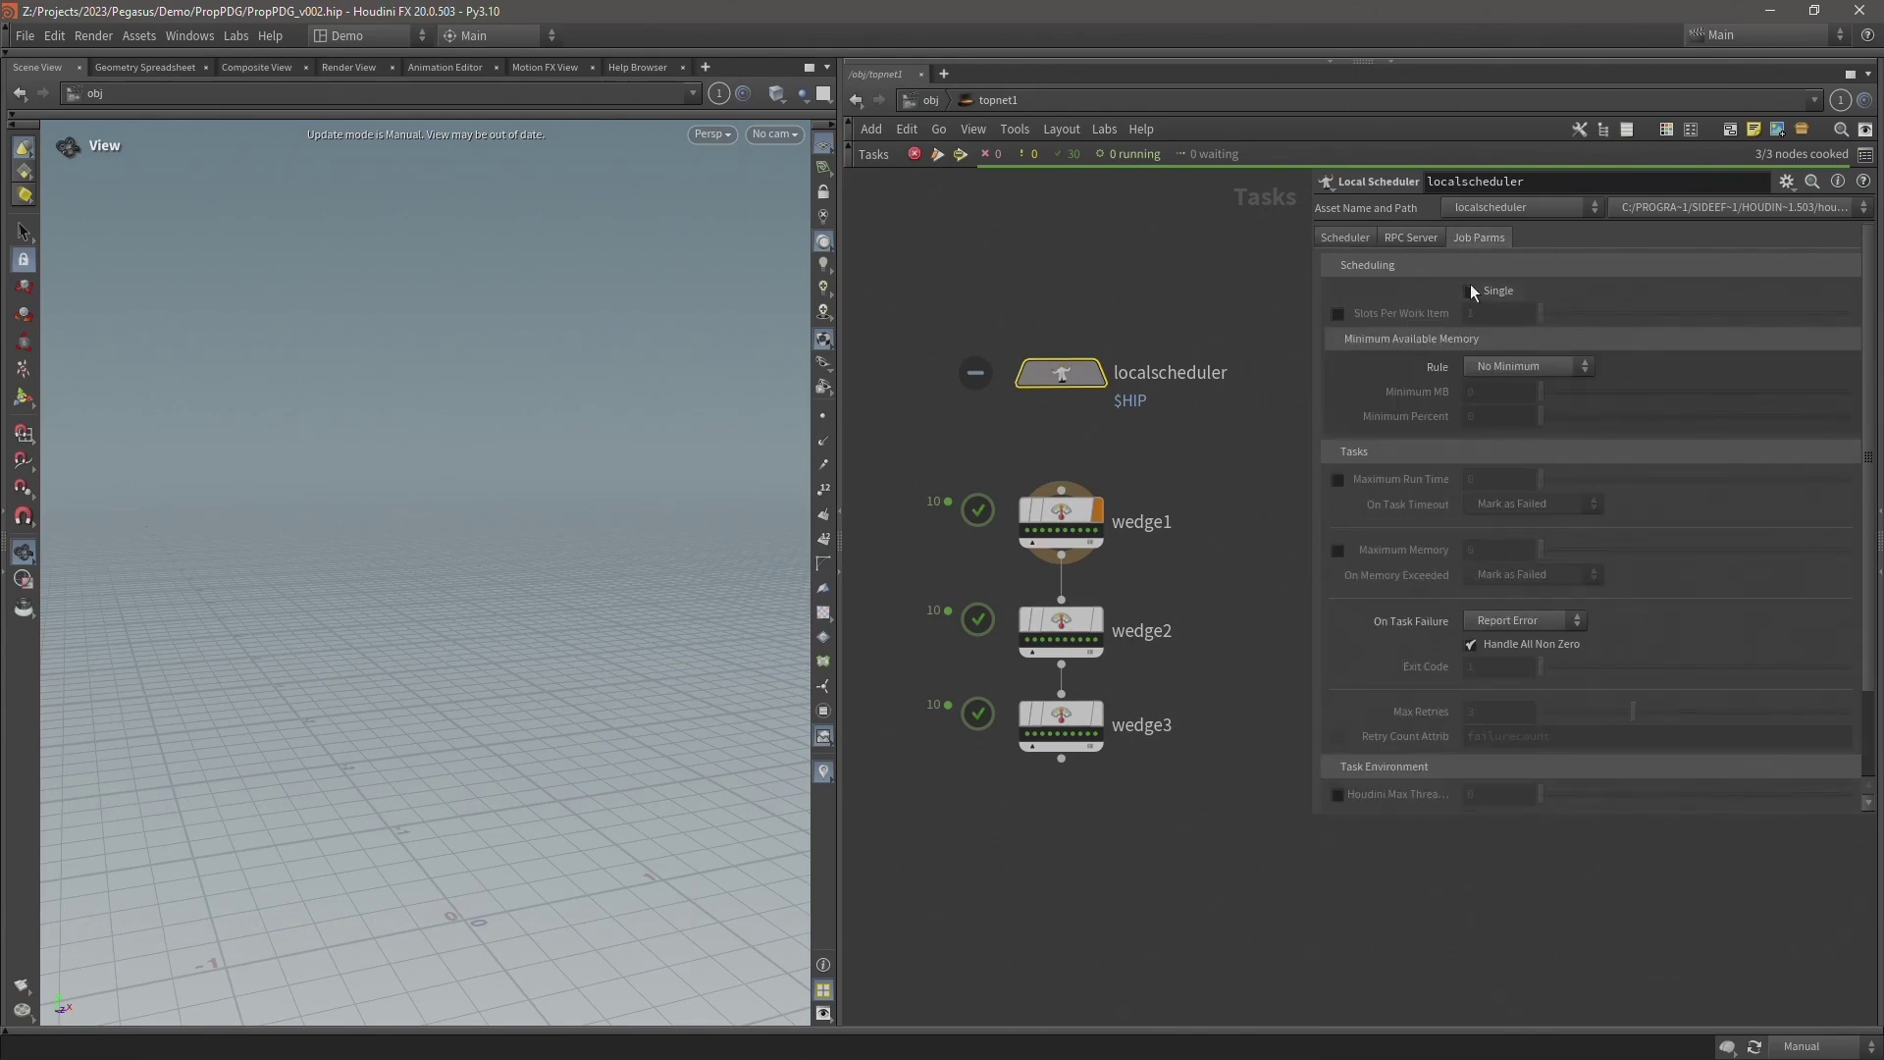
left_click(1344, 239)
Delete the three wedge nodes from the task network.
left_click_drag(1219, 734, 976, 392)
key("Delete")
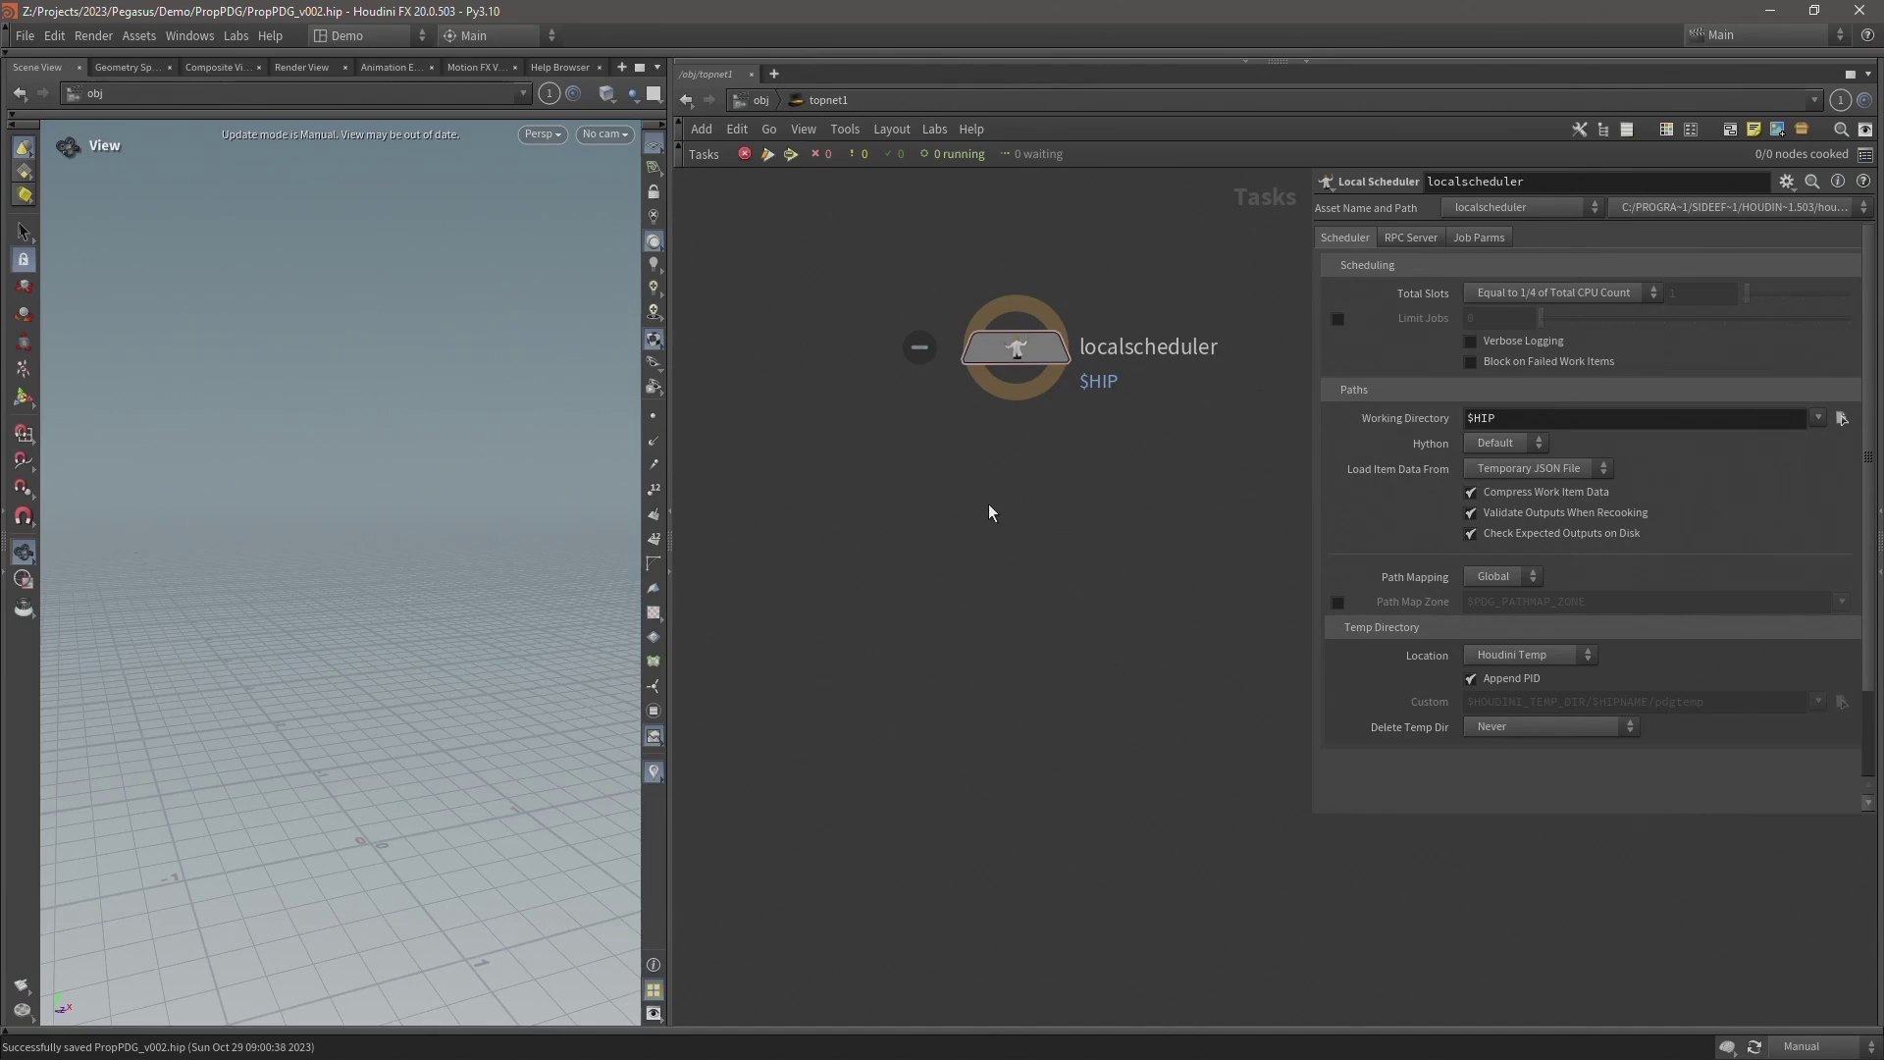
Open the geo1 network and examine its node chain from the imported file to the mask, ID and FBX outputs.
left_click(761, 99)
double_click(1034, 502)
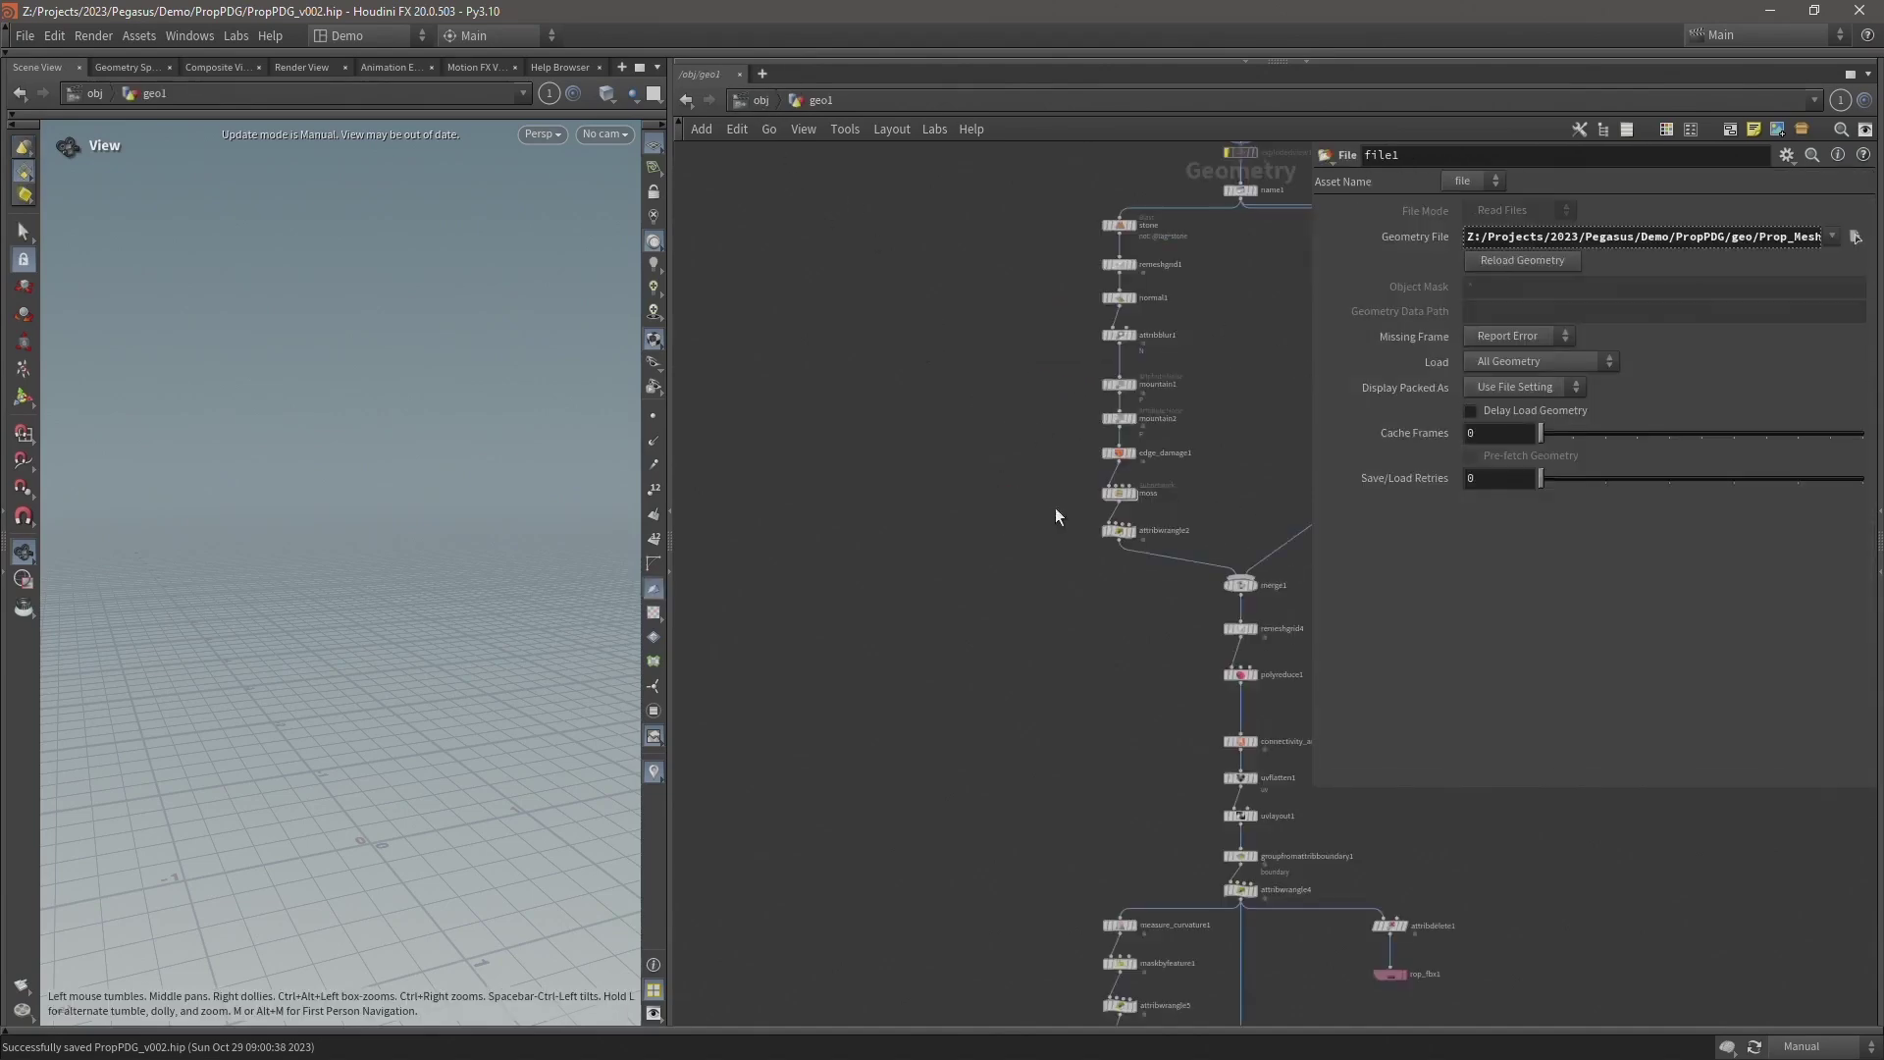
middle_click_drag(843, 514, 812, 538)
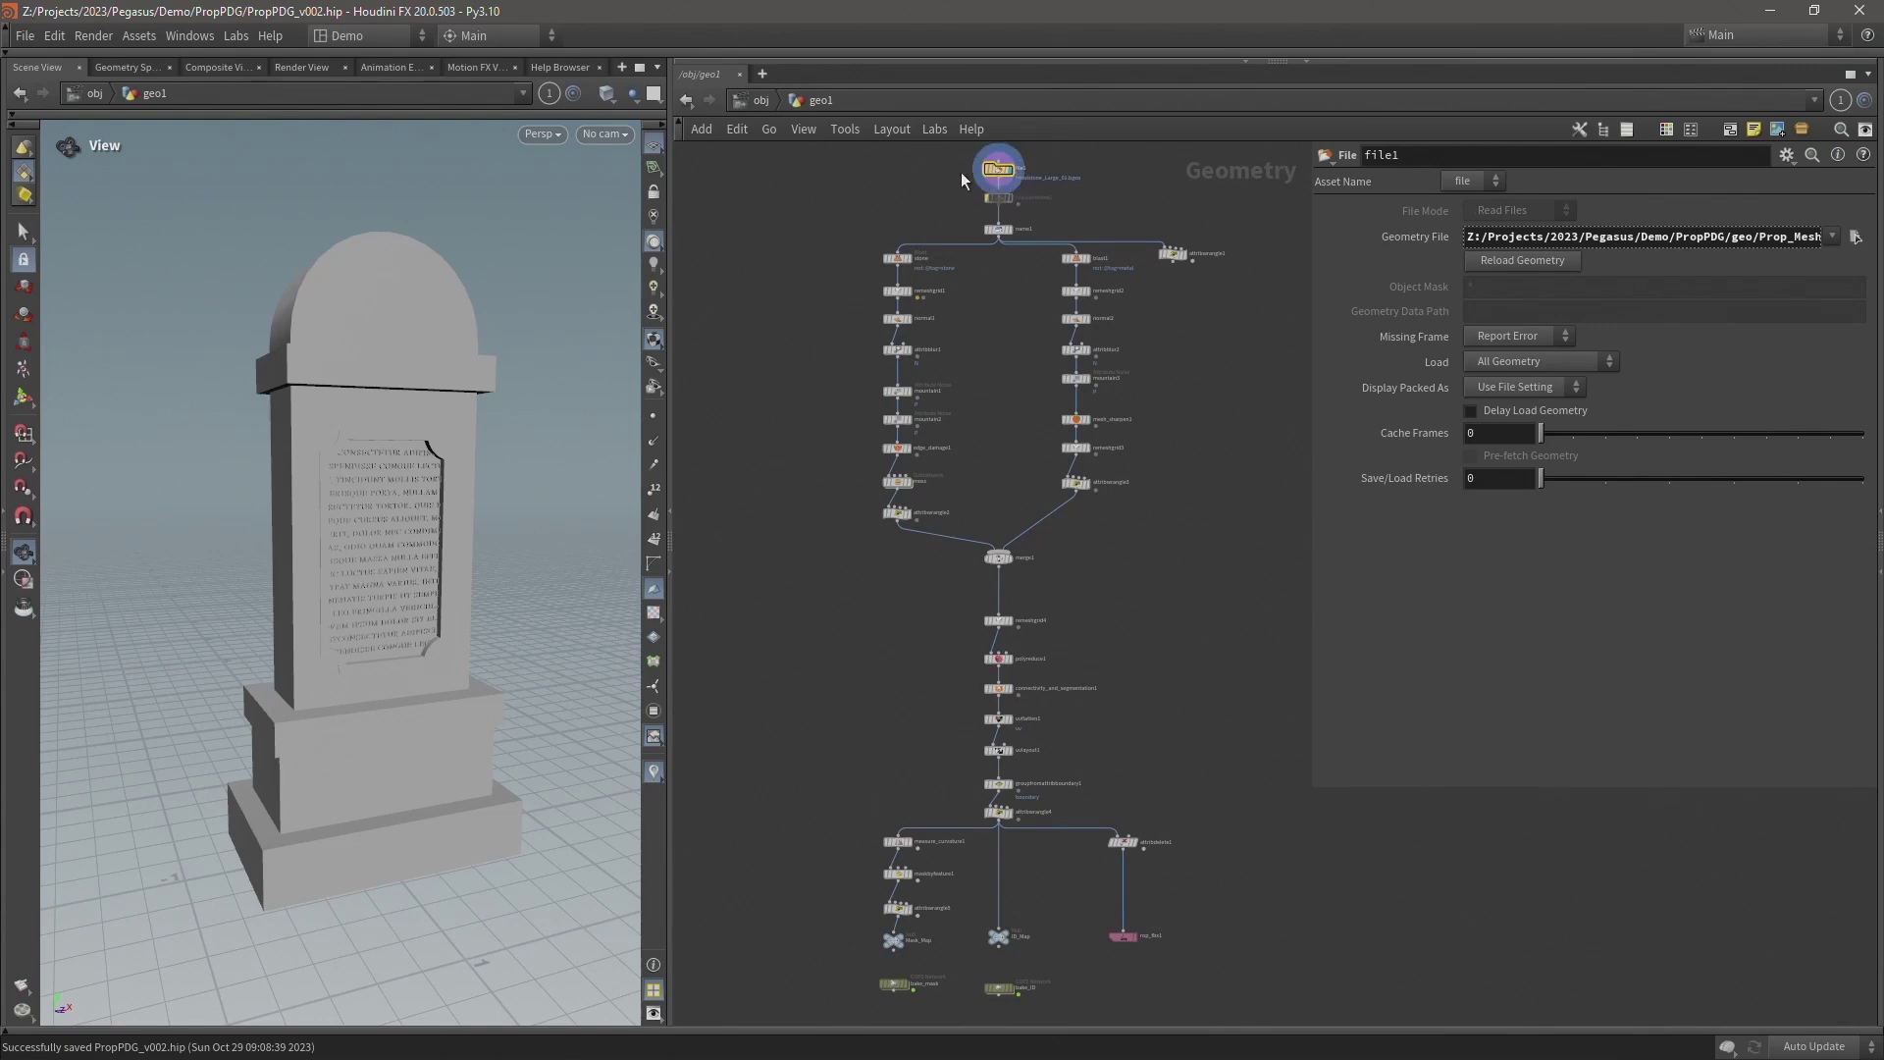
mouse_move(1002, 169)
mouse_move(1126, 946)
mouse_move(894, 948)
key("ctrl+s")
mouse_move(878, 908)
scroll(1054, 587, "up", 3)
scroll(1152, 746, "up", 3)
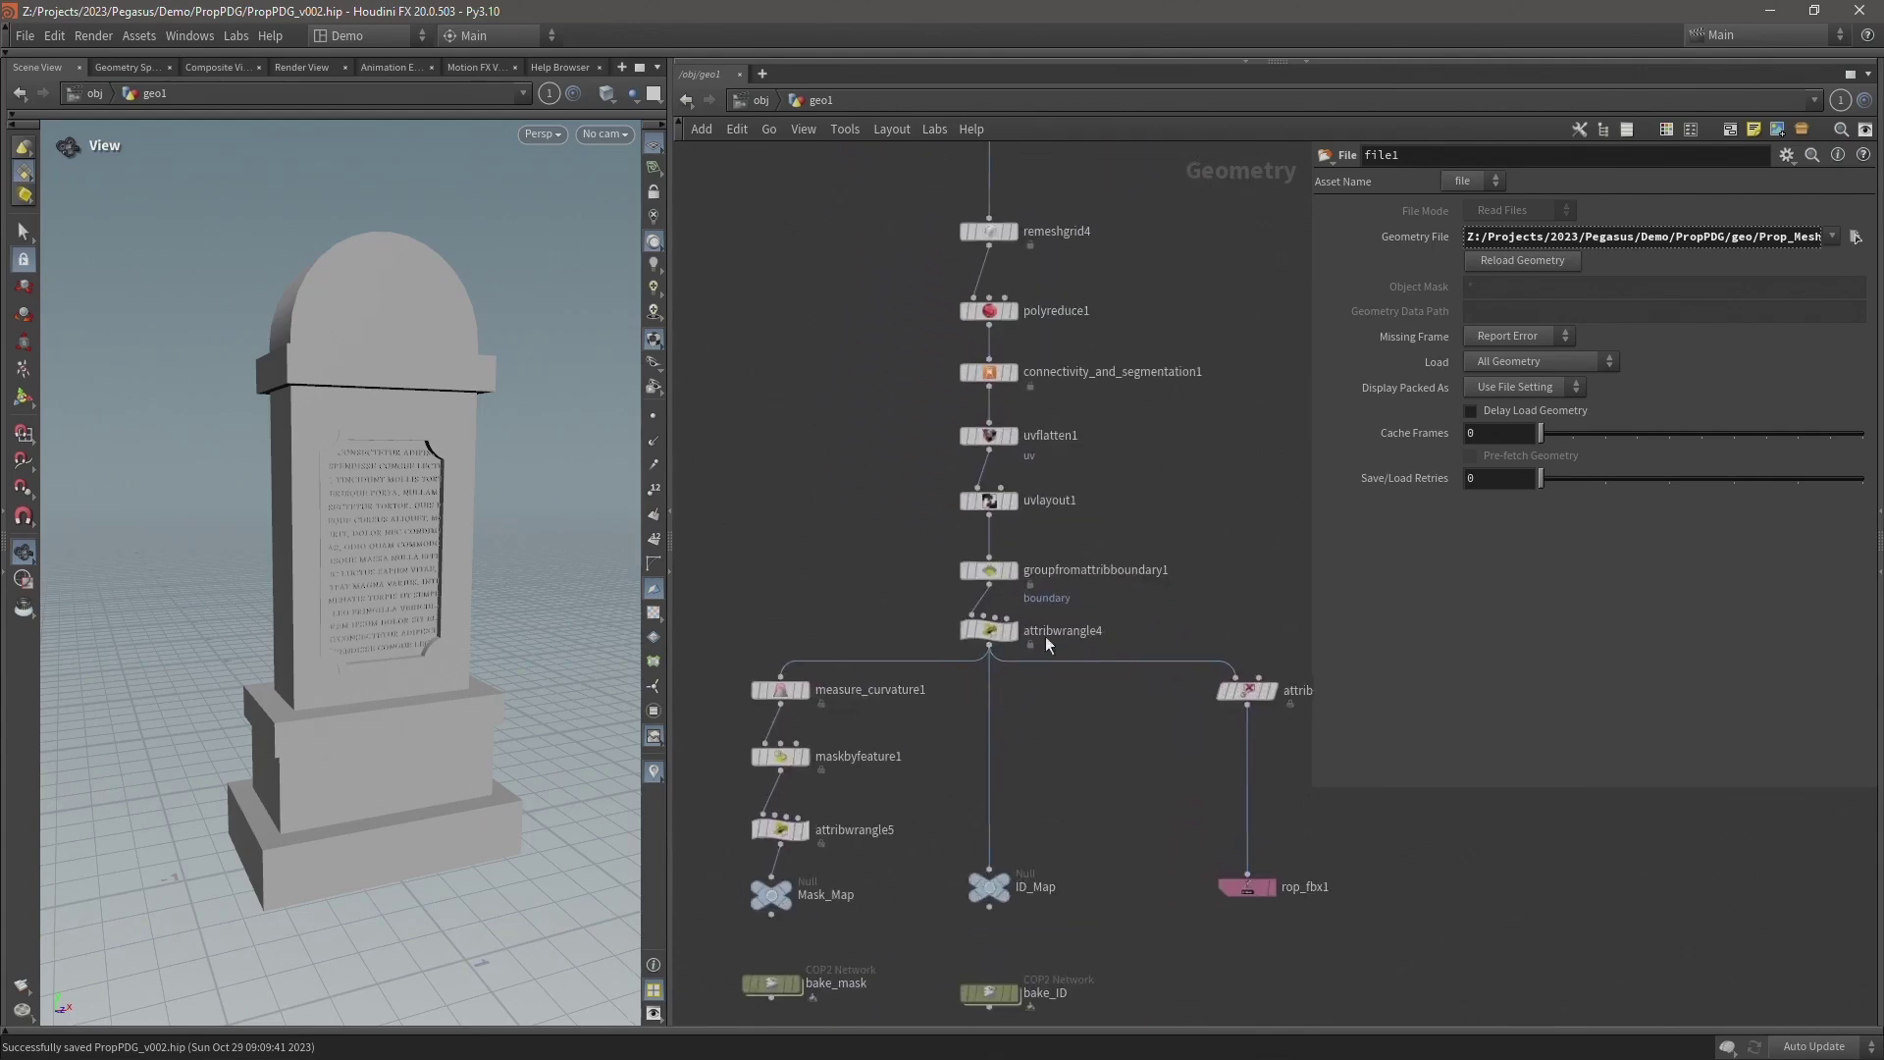
mouse_move(740, 924)
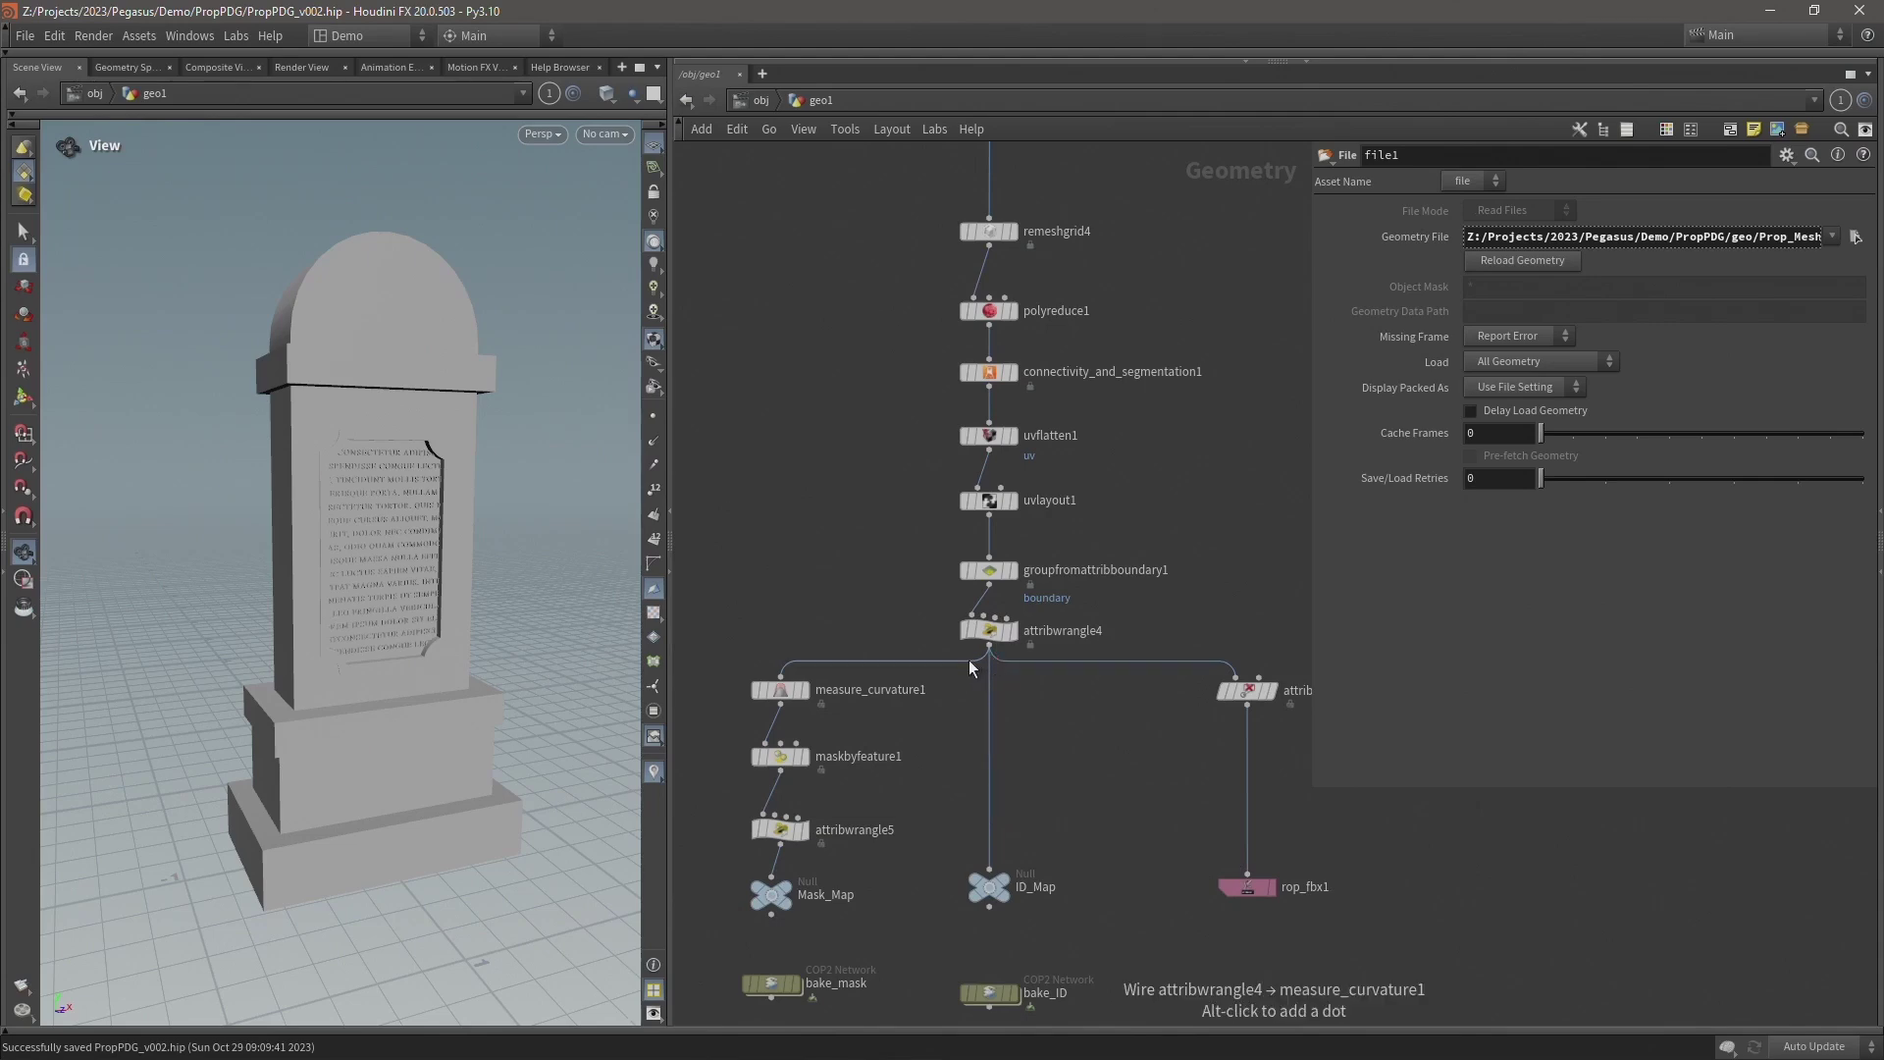
scroll(928, 923, "down", 3)
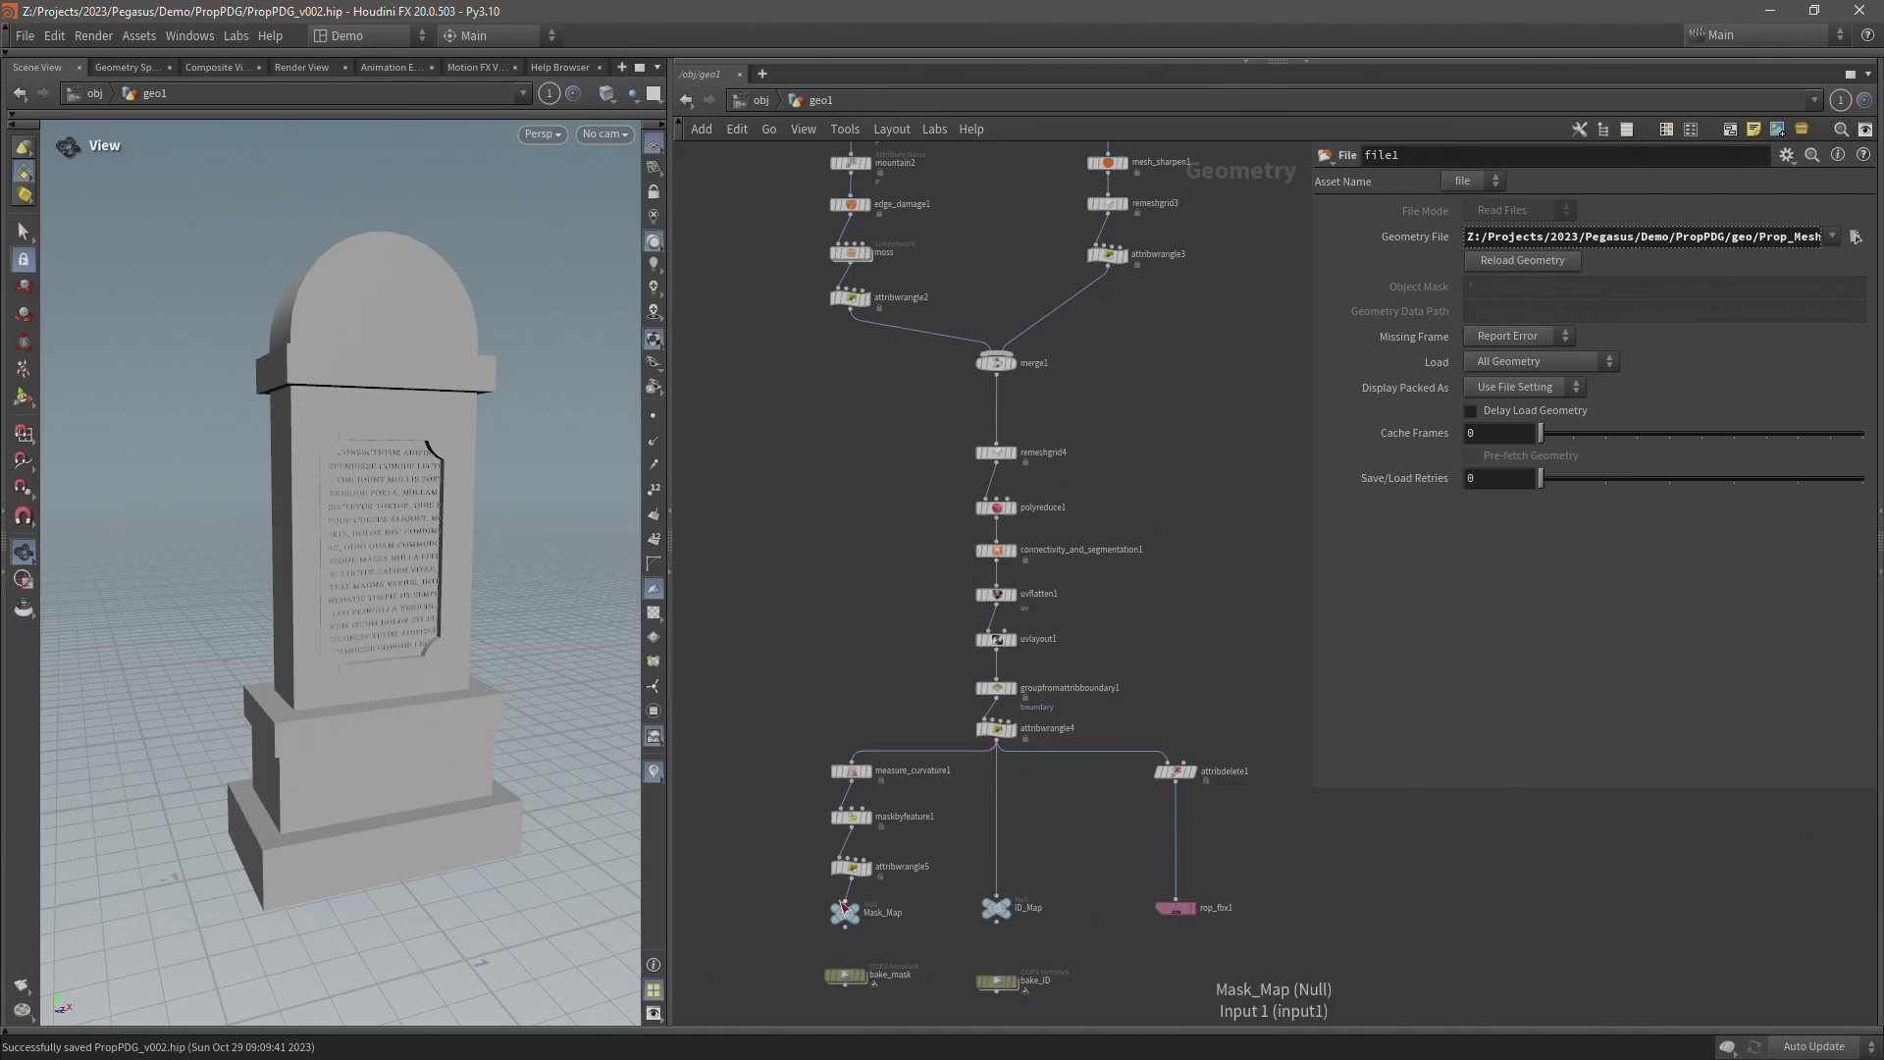
Insert a Null node directly after attribwrangle4, ahead of the mask, ID and FBX branches.
key("h")
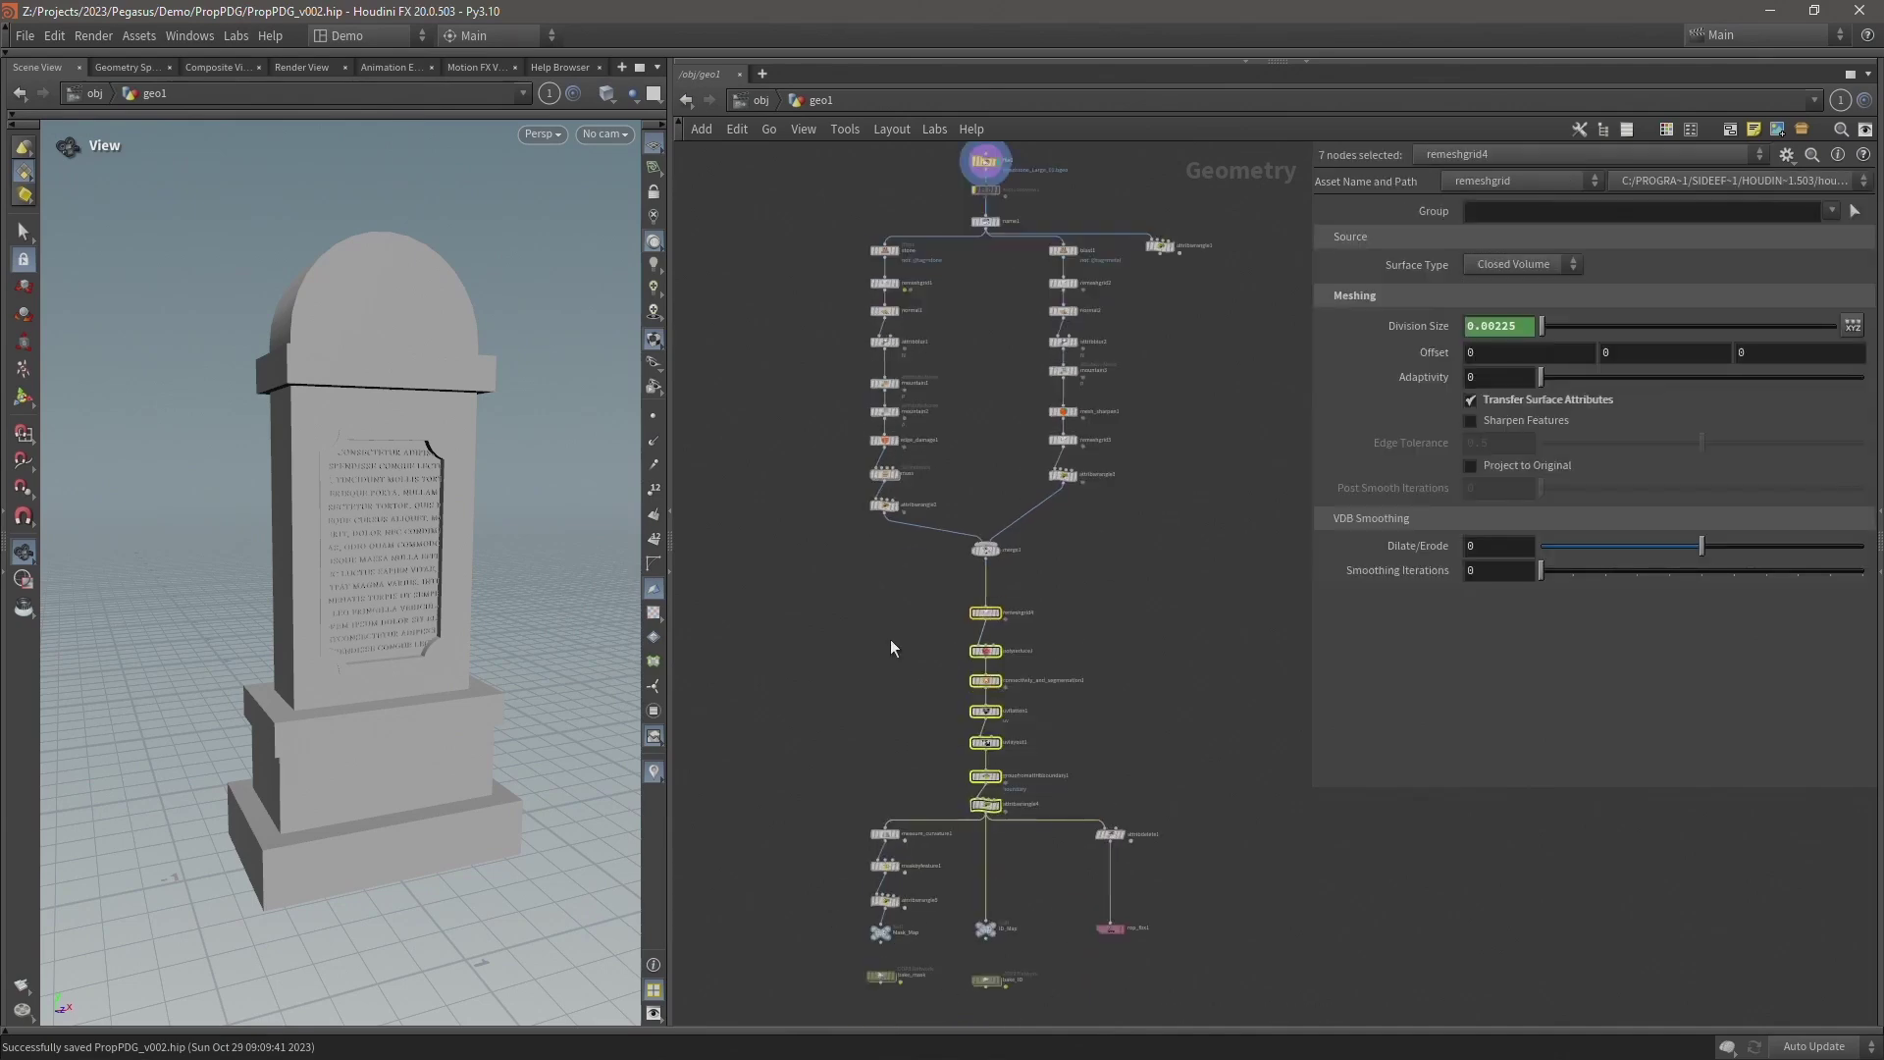
scroll(888, 648, "down", 2)
middle_click_drag(887, 649, 903, 444)
scroll(912, 630, "up", 3)
left_click_drag(898, 414, 975, 628)
scroll(1005, 702, "up", 3)
left_click_drag(853, 648, 1068, 685)
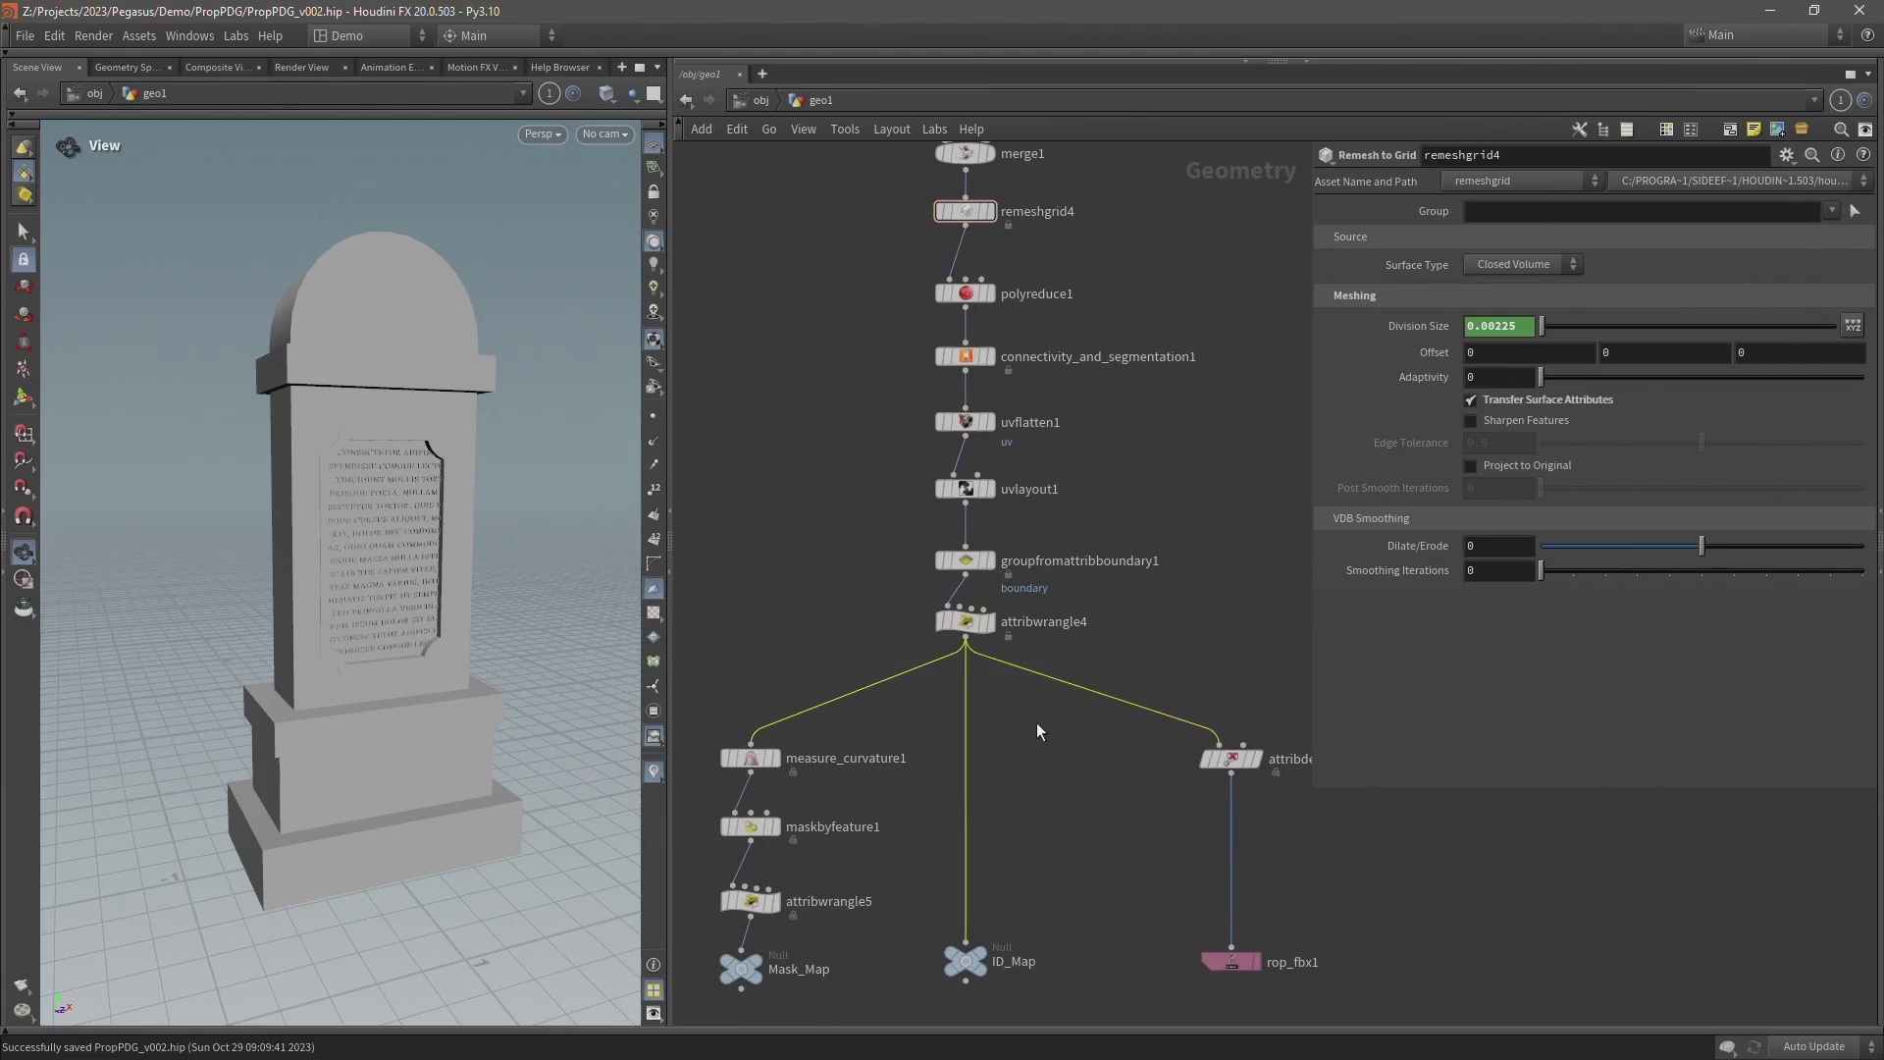
key("Tab")
type("nu")
key("Return")
left_click(980, 679)
left_click(980, 679)
middle_click_drag(1023, 677, 1040, 460)
Rename the new Null node OUT_PROCESS.
double_click(1029, 465)
type("OUT_PROCE")
key("Return")
Cut all the mask, ID and FBX branch nodes below OUT_PROCESS, including bake_mask and bake_ID.
scroll(997, 623, "down", 3)
mouse_move(1264, 839)
left_mouse_down()
mouse_move(876, 627)
mouse_move(772, 530)
mouse_move(837, 635)
left_mouse_up()
mouse_move(843, 535)
left_mouse_down()
mouse_move(1074, 591)
mouse_move(777, 589)
mouse_move(1329, 922)
mouse_move(1199, 839)
left_mouse_up()
scroll(1199, 839, "up", 2)
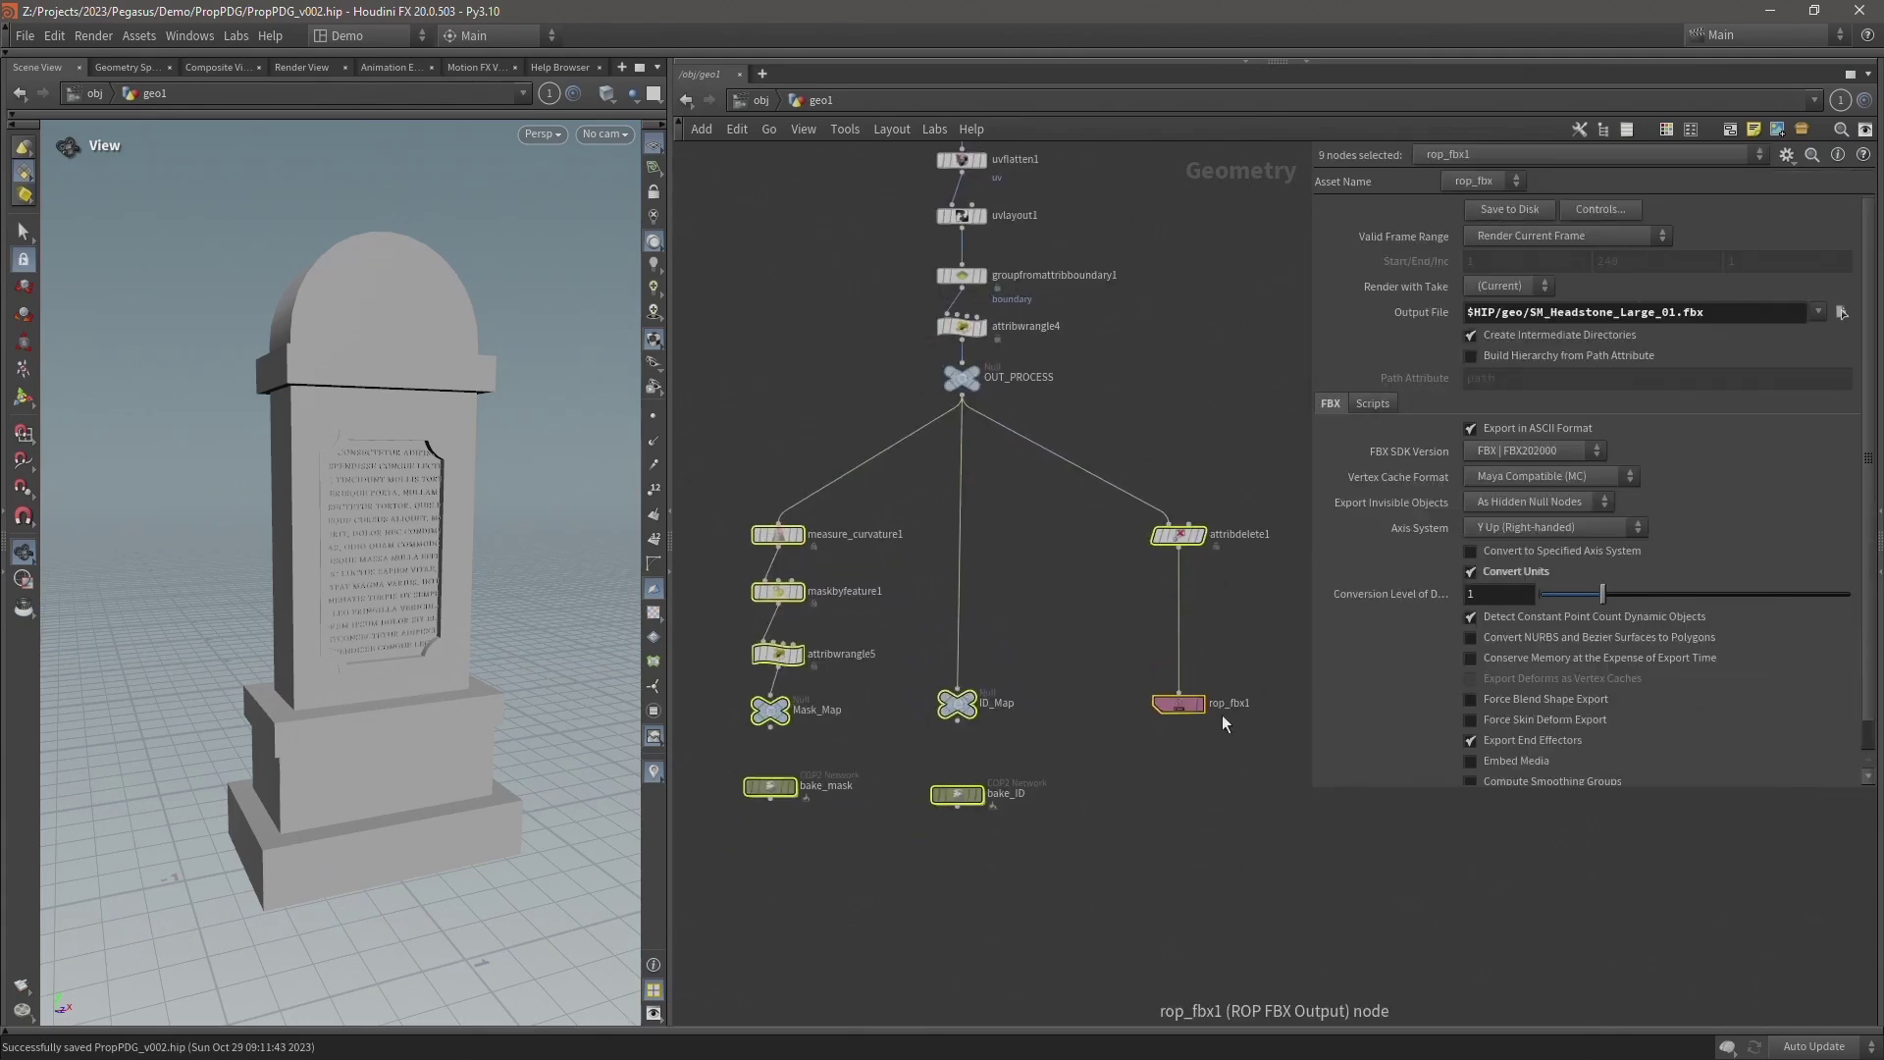
key("ctrl+x")
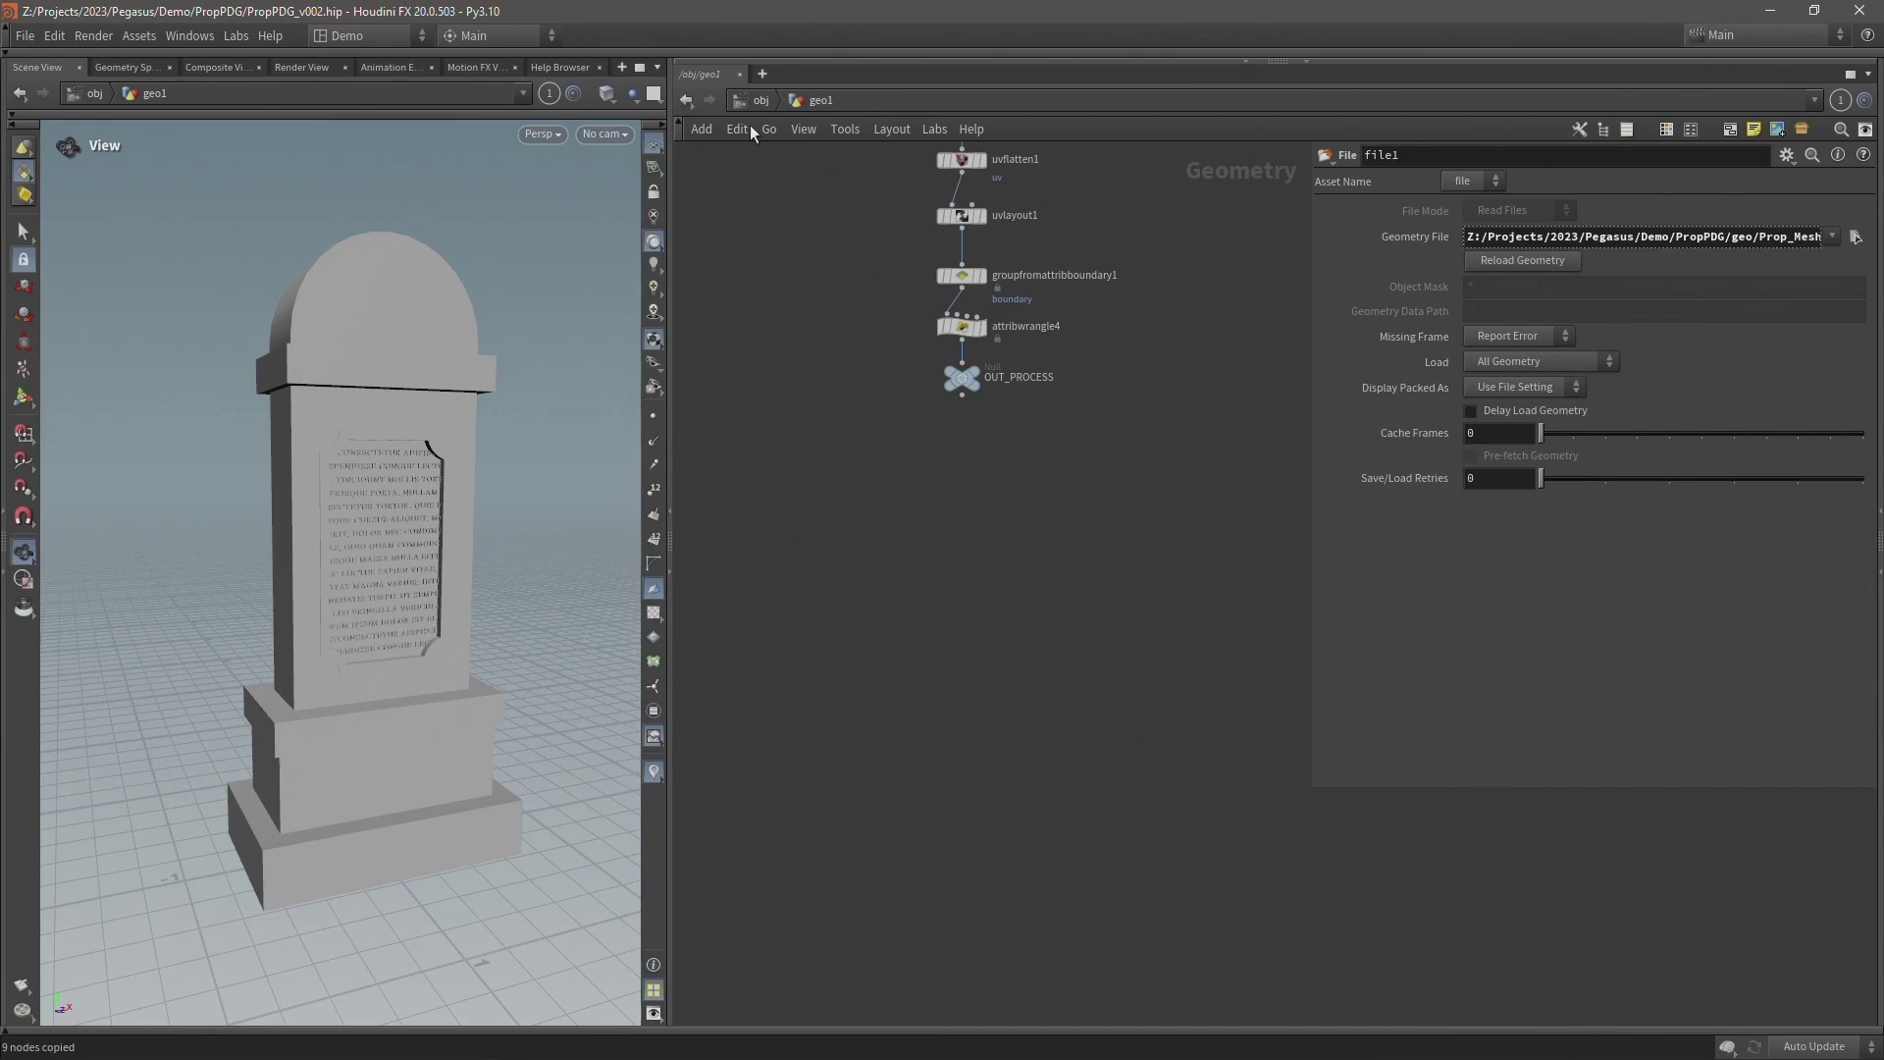
Create a second Geometry object below geo1 at object level and paste the cut output nodes inside it.
left_click(750, 126)
left_click(734, 128)
left_click(748, 102)
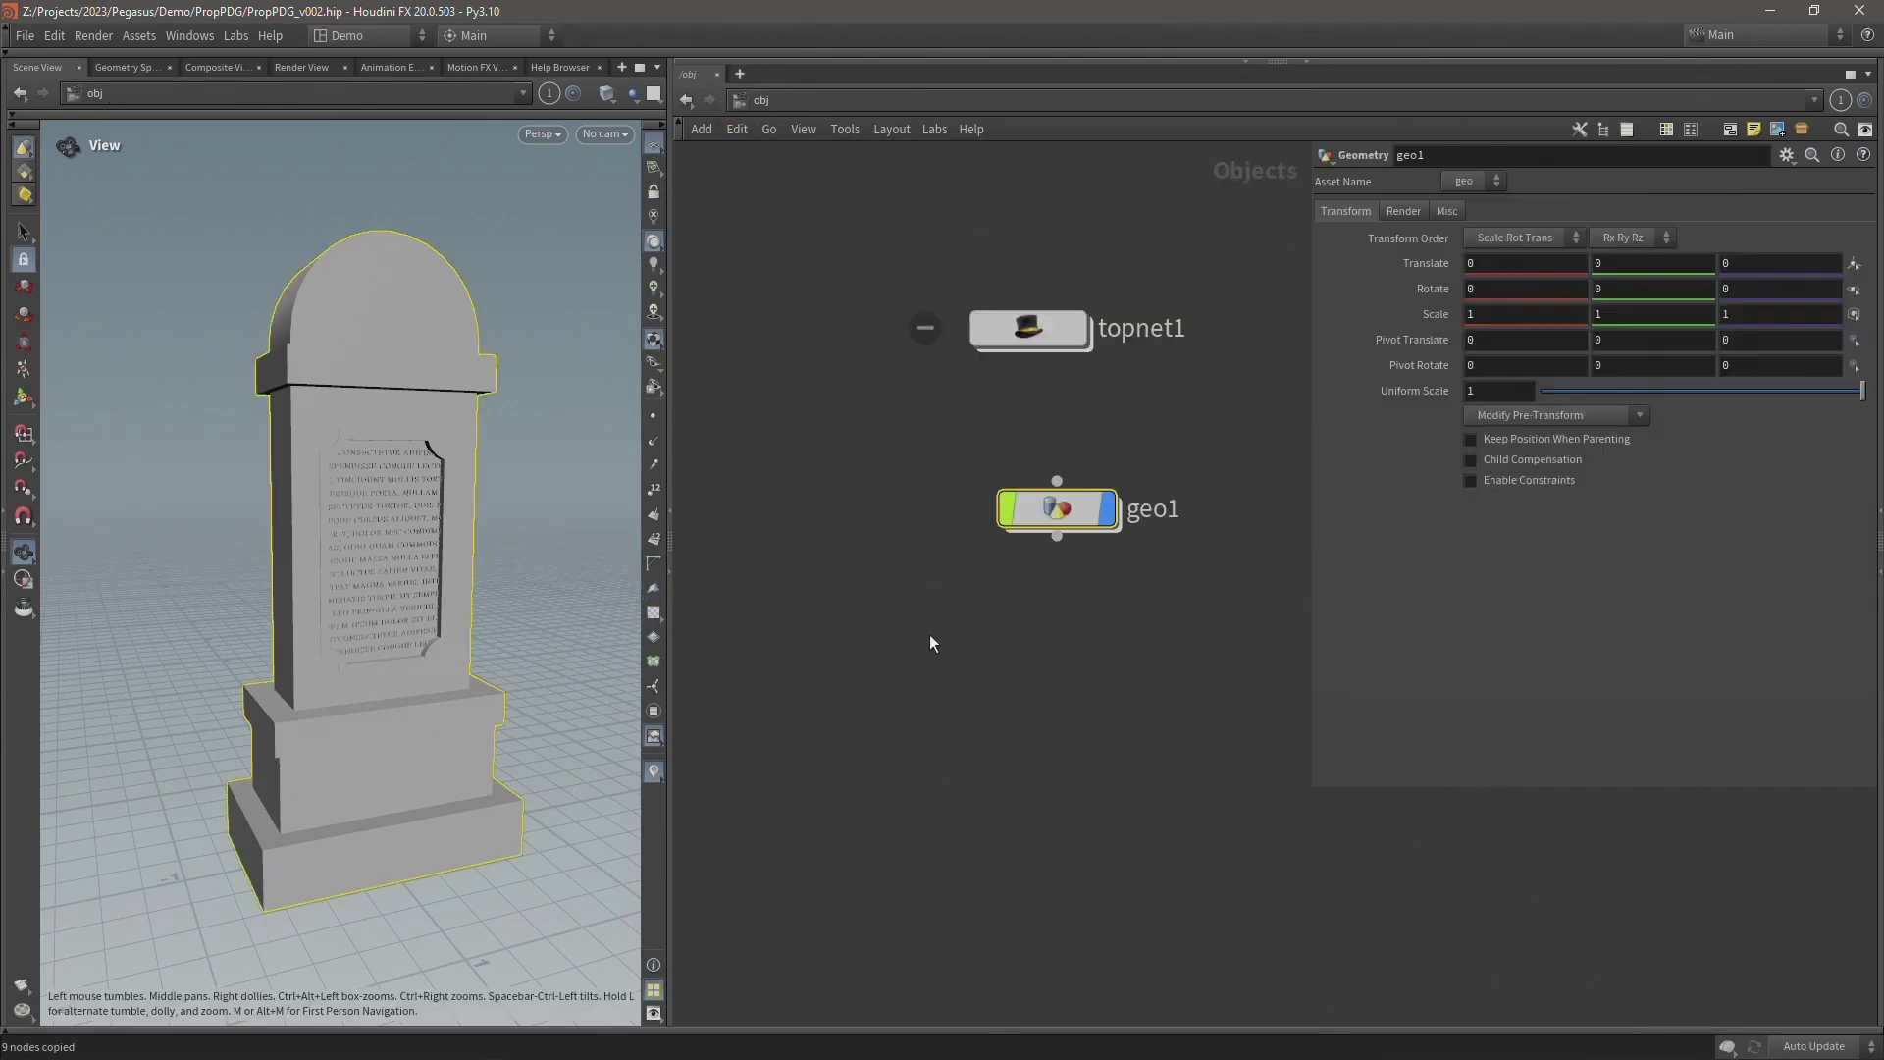
key("Tab")
type("ge")
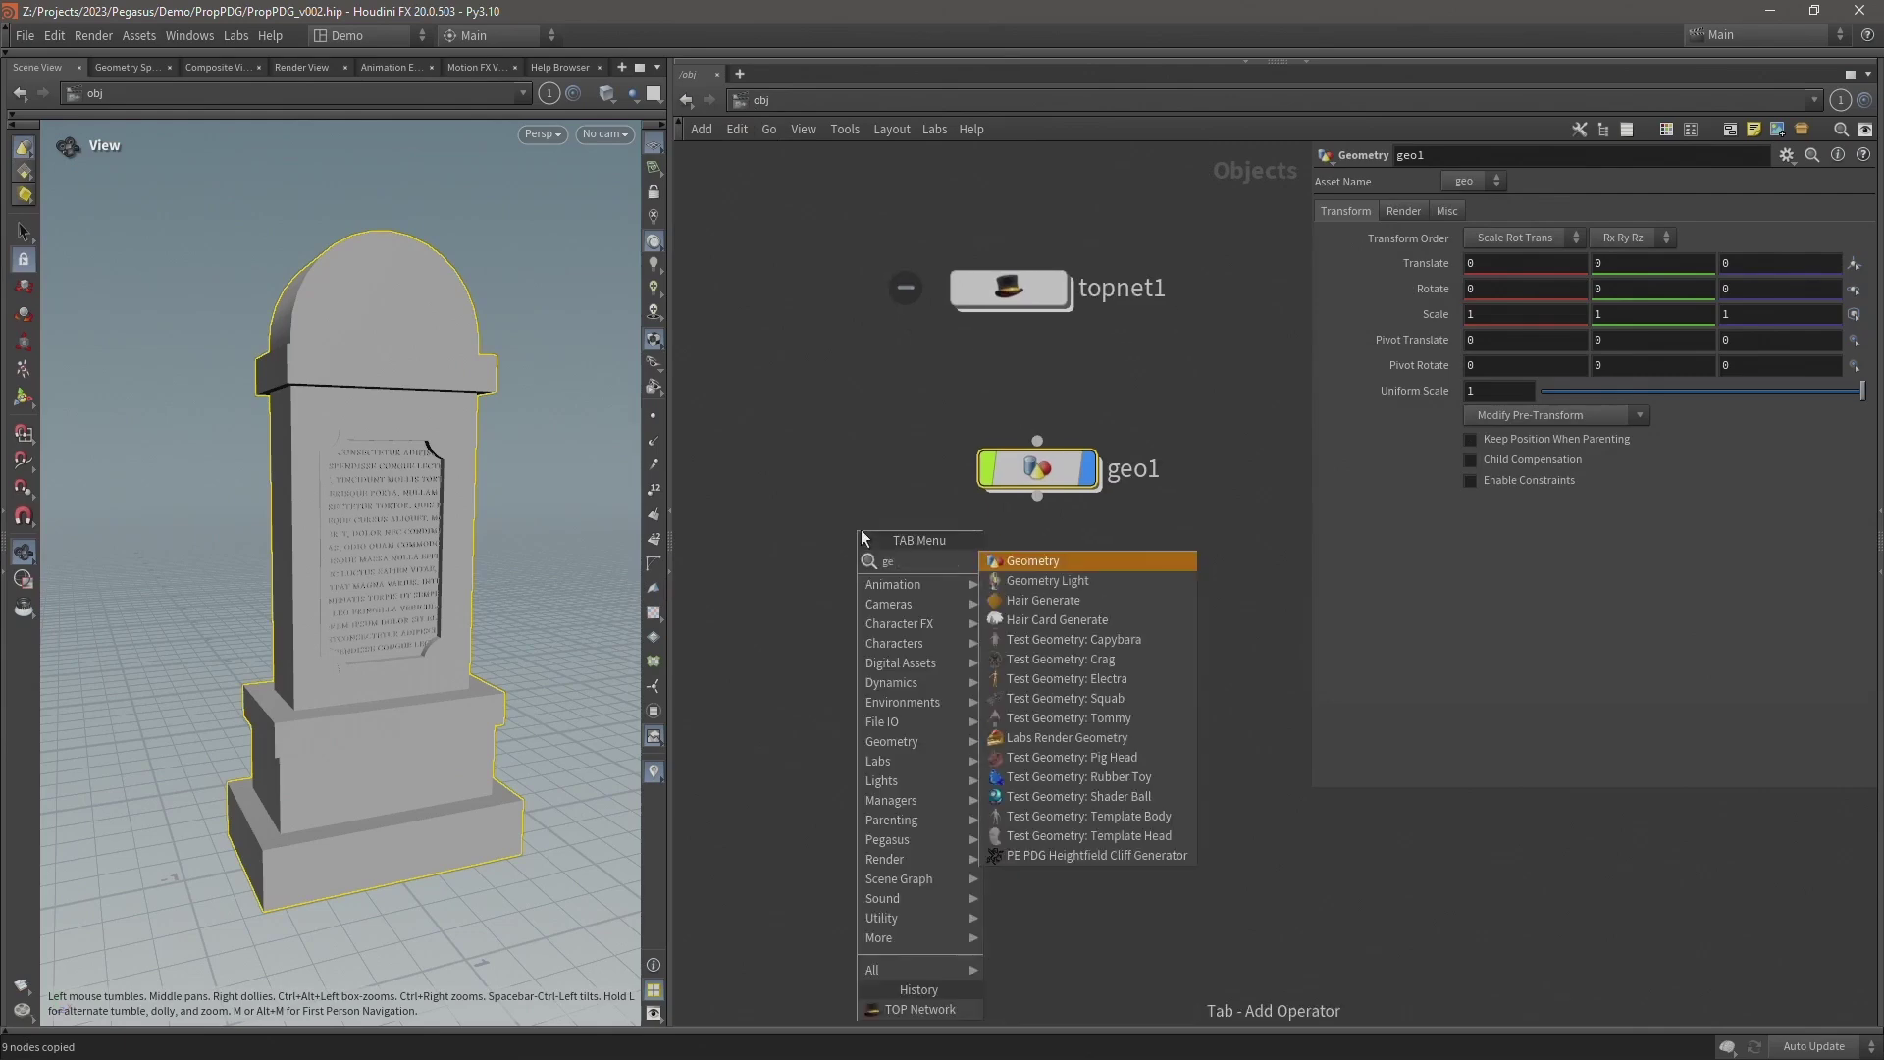
key("Return")
left_click(861, 530)
left_click_drag(861, 532, 1040, 677)
double_click(1040, 677)
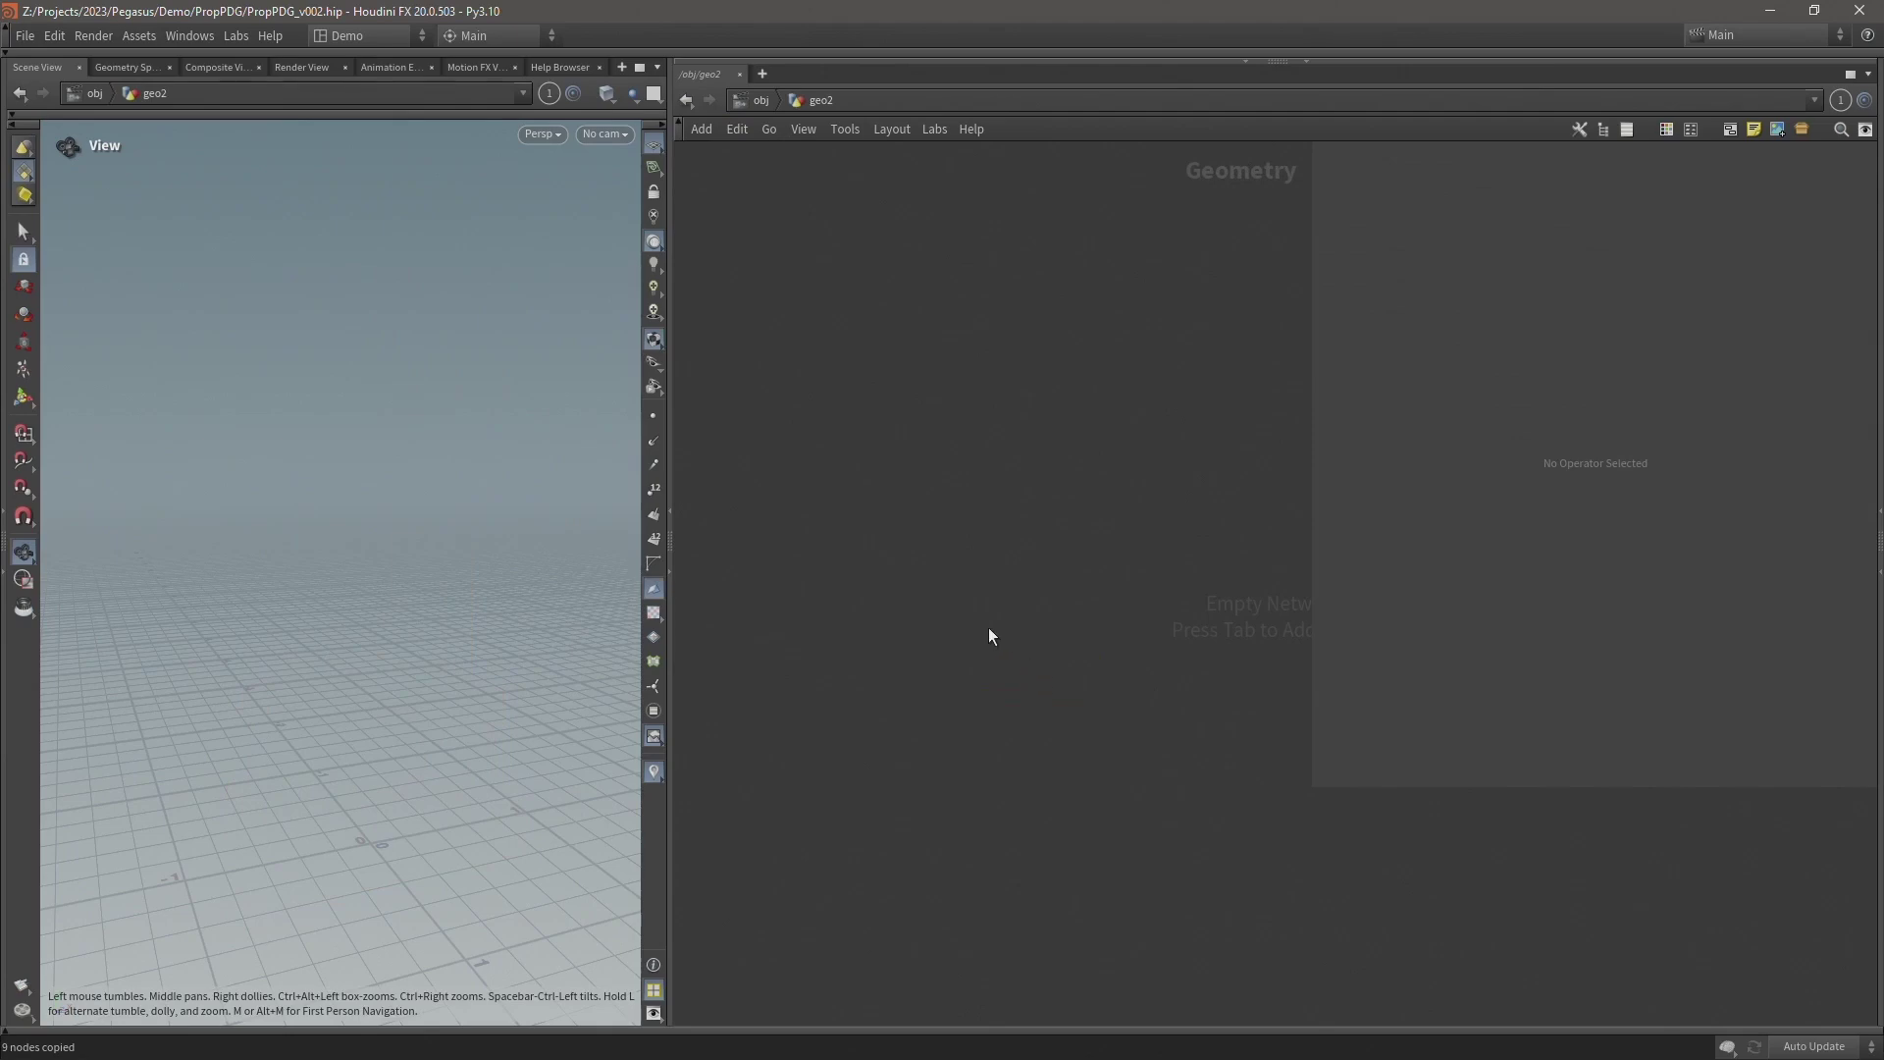
key("ctrl+v")
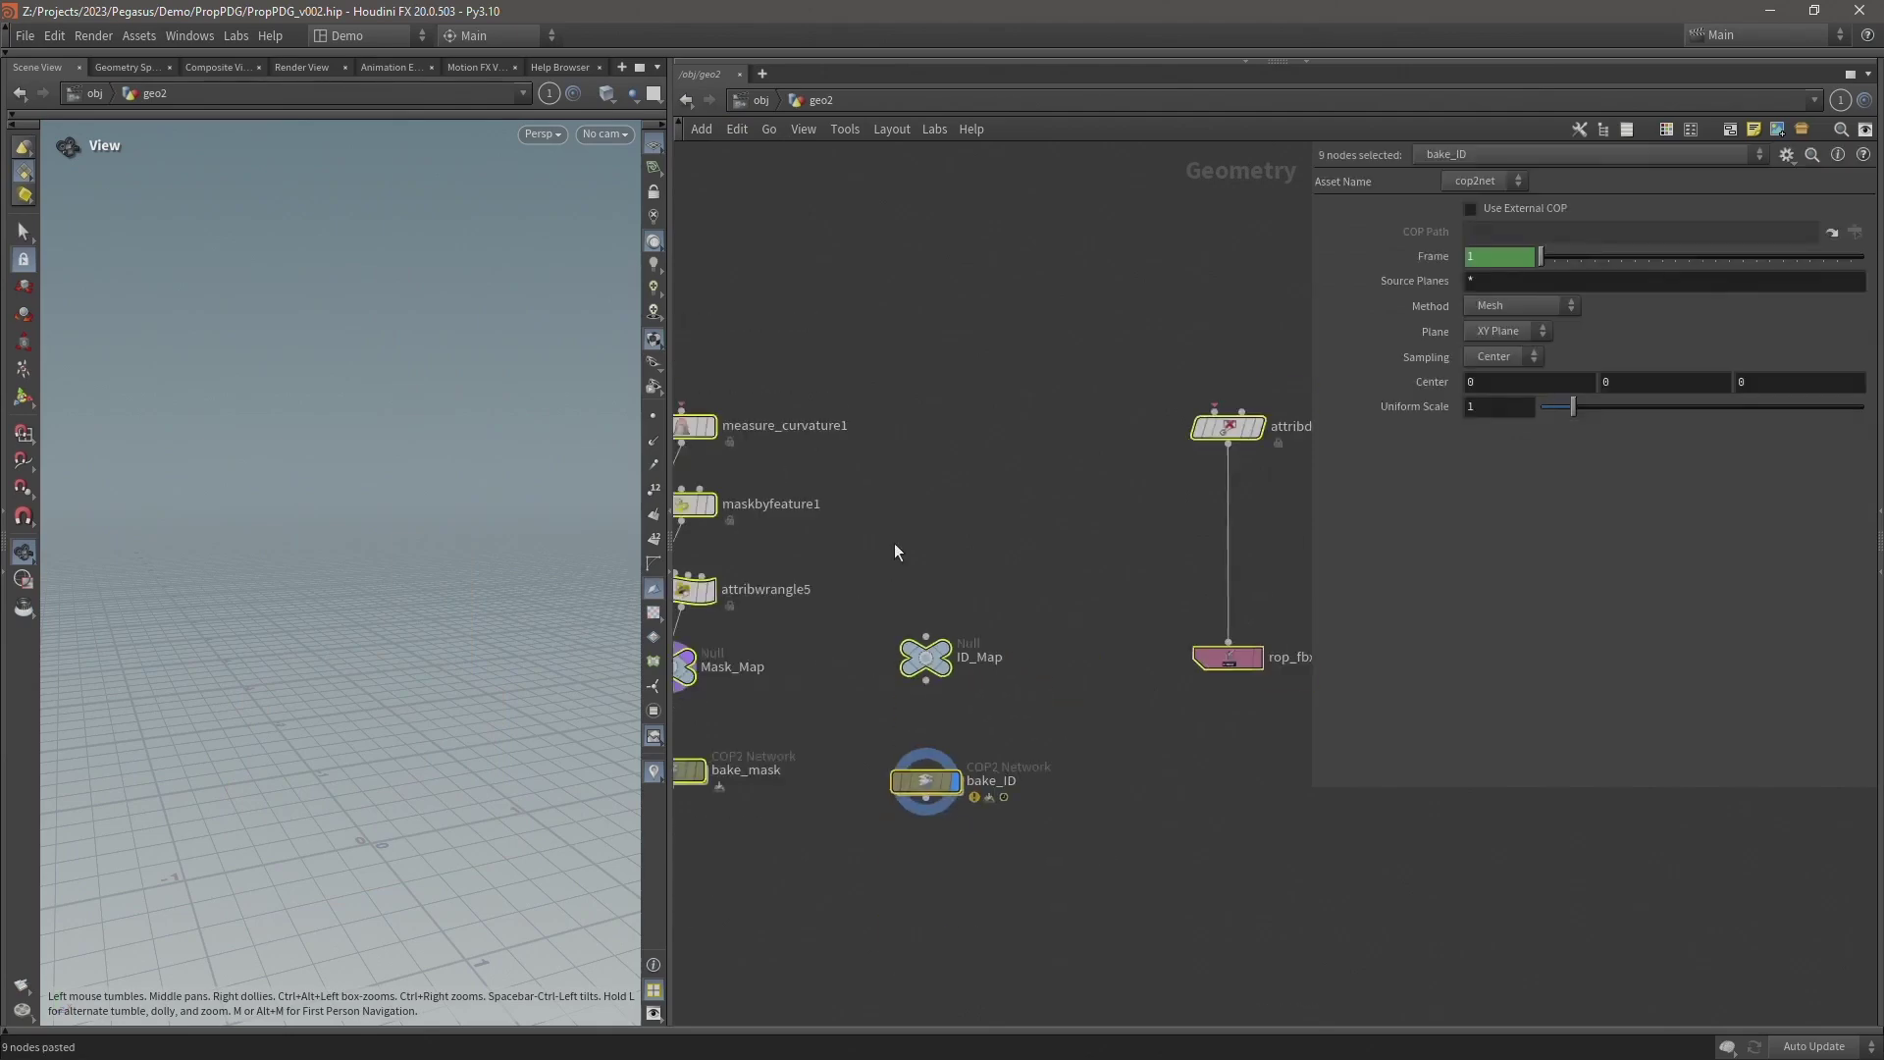
key("h")
Add a File node above the pasted branches, connect it to measure_curvature1, ID_Map and attribdelete1, and save the scene.
left_click(986, 320)
key("Tab")
type("file")
key("Return")
left_click(979, 288)
left_click_drag(988, 296, 769, 418)
left_click_drag(995, 376, 972, 605)
left_click_drag(997, 318, 1224, 421)
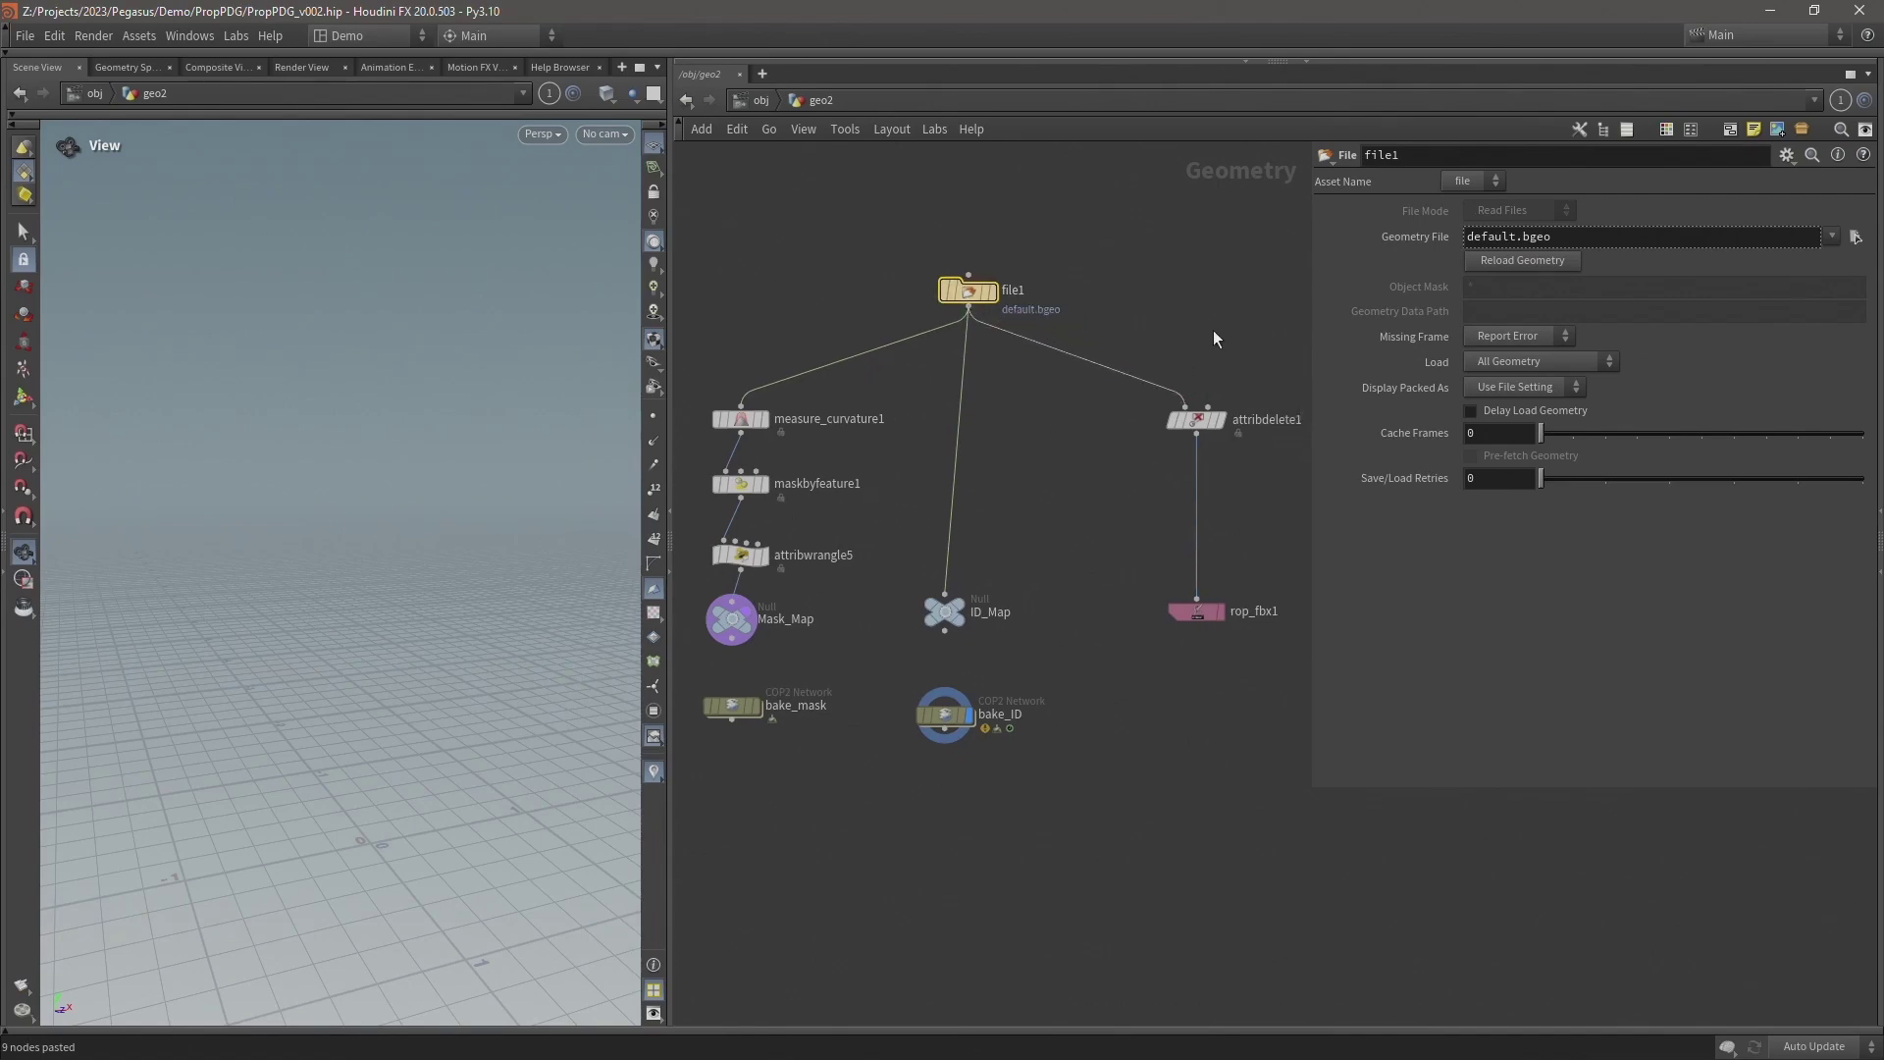
key("ctrl+s")
Return to object level and rename geo1 as Props_Process.
left_click(760, 100)
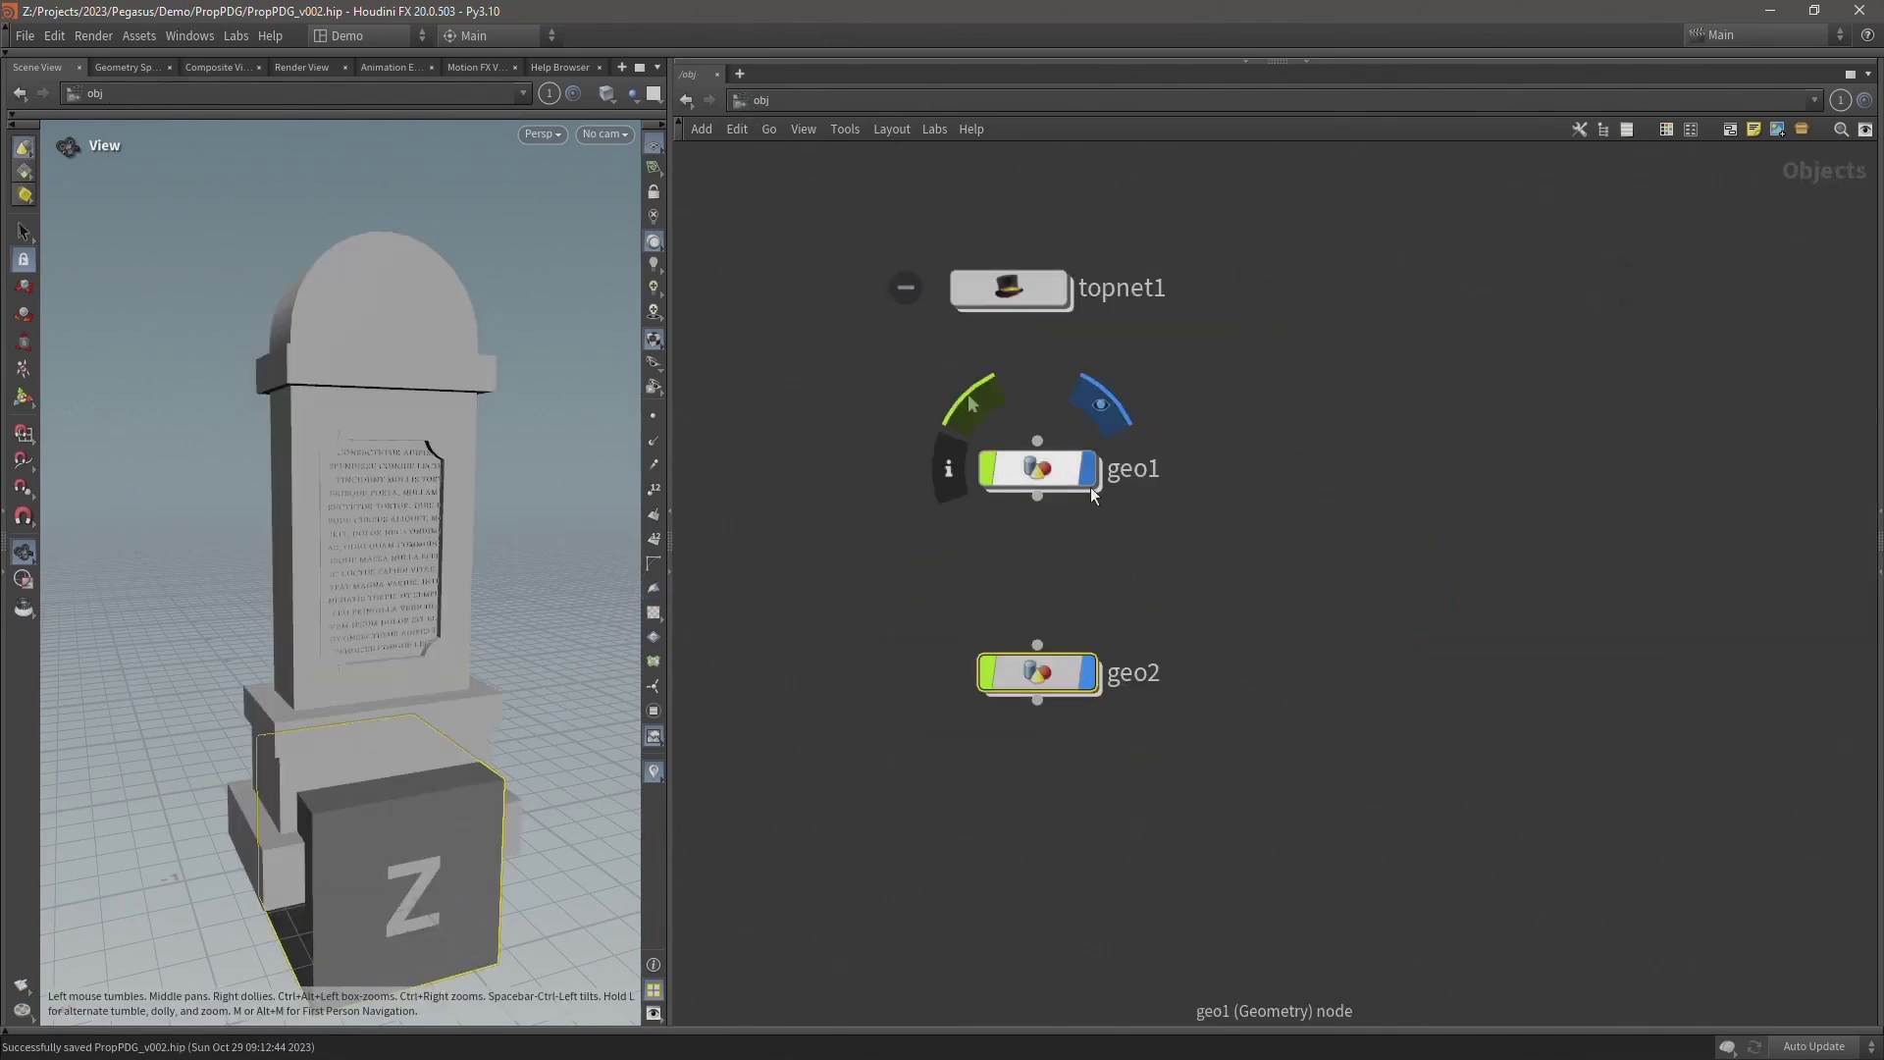
left_click_drag(1056, 479, 1045, 475)
left_click(1062, 480)
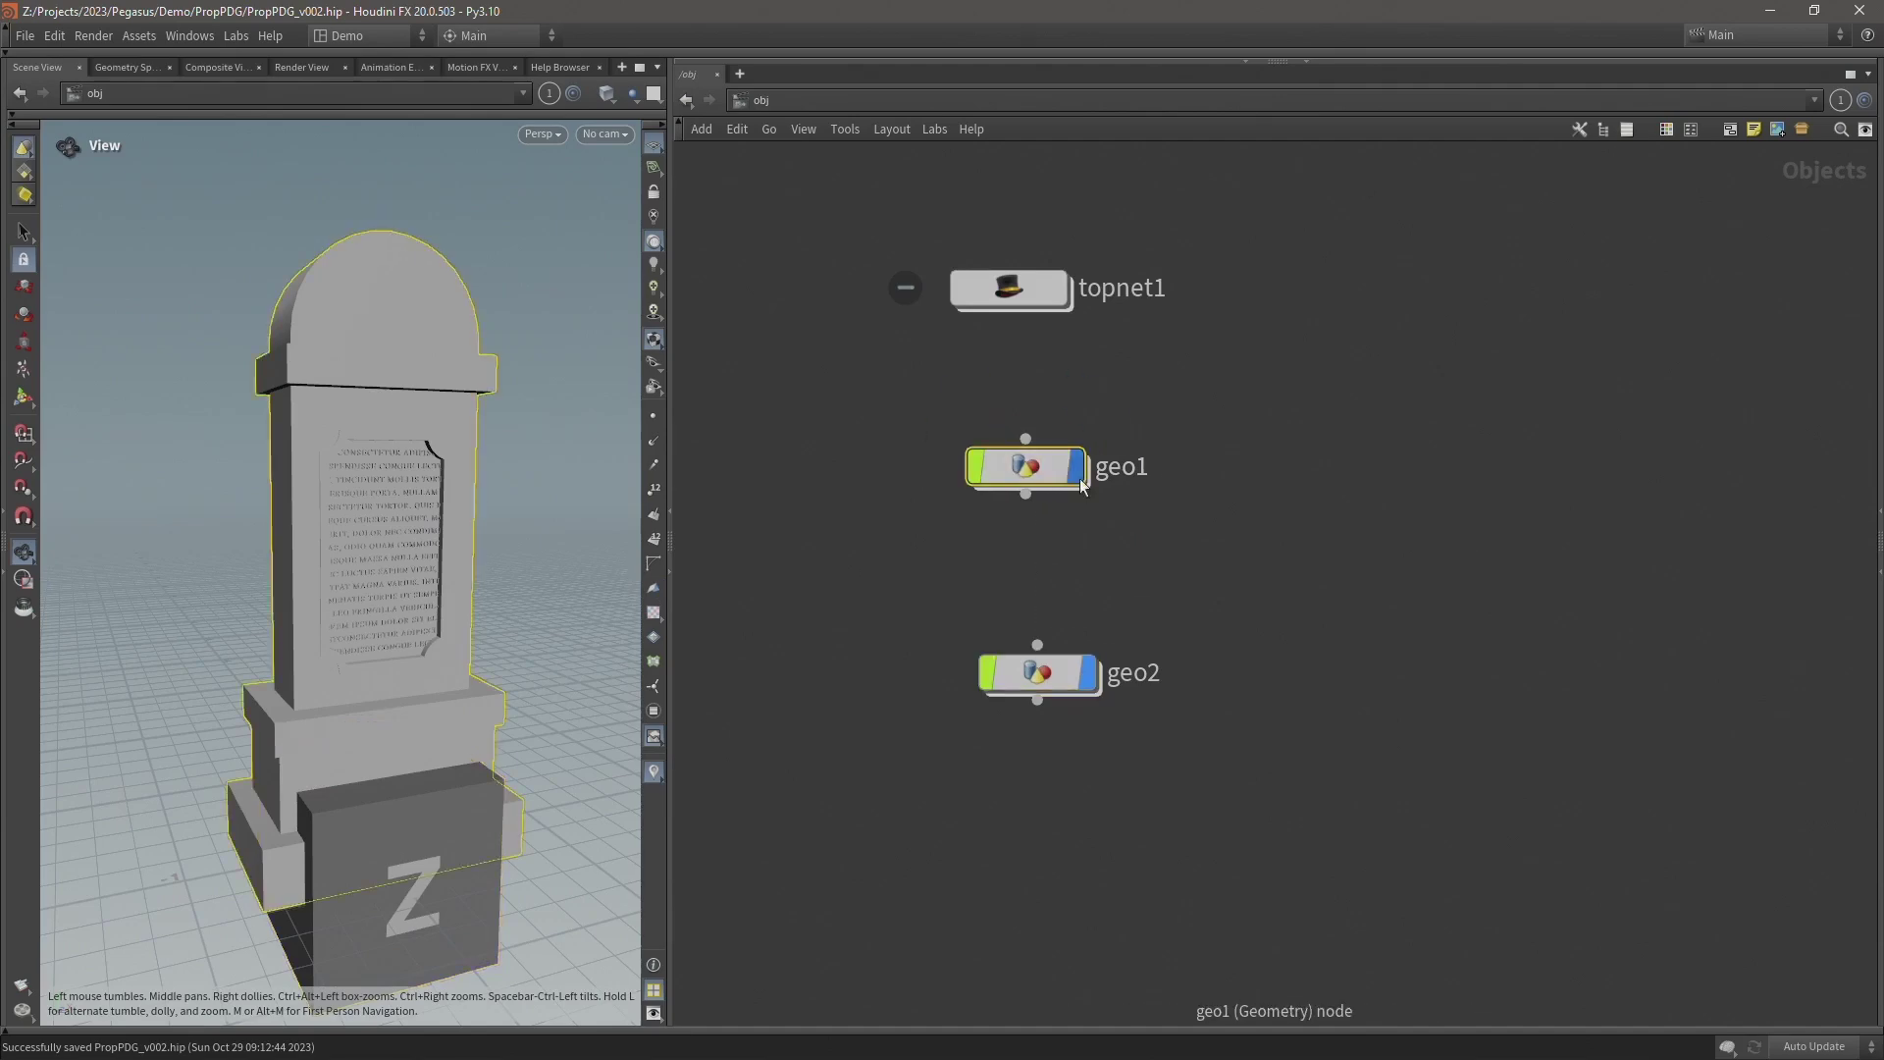
double_click(1122, 468)
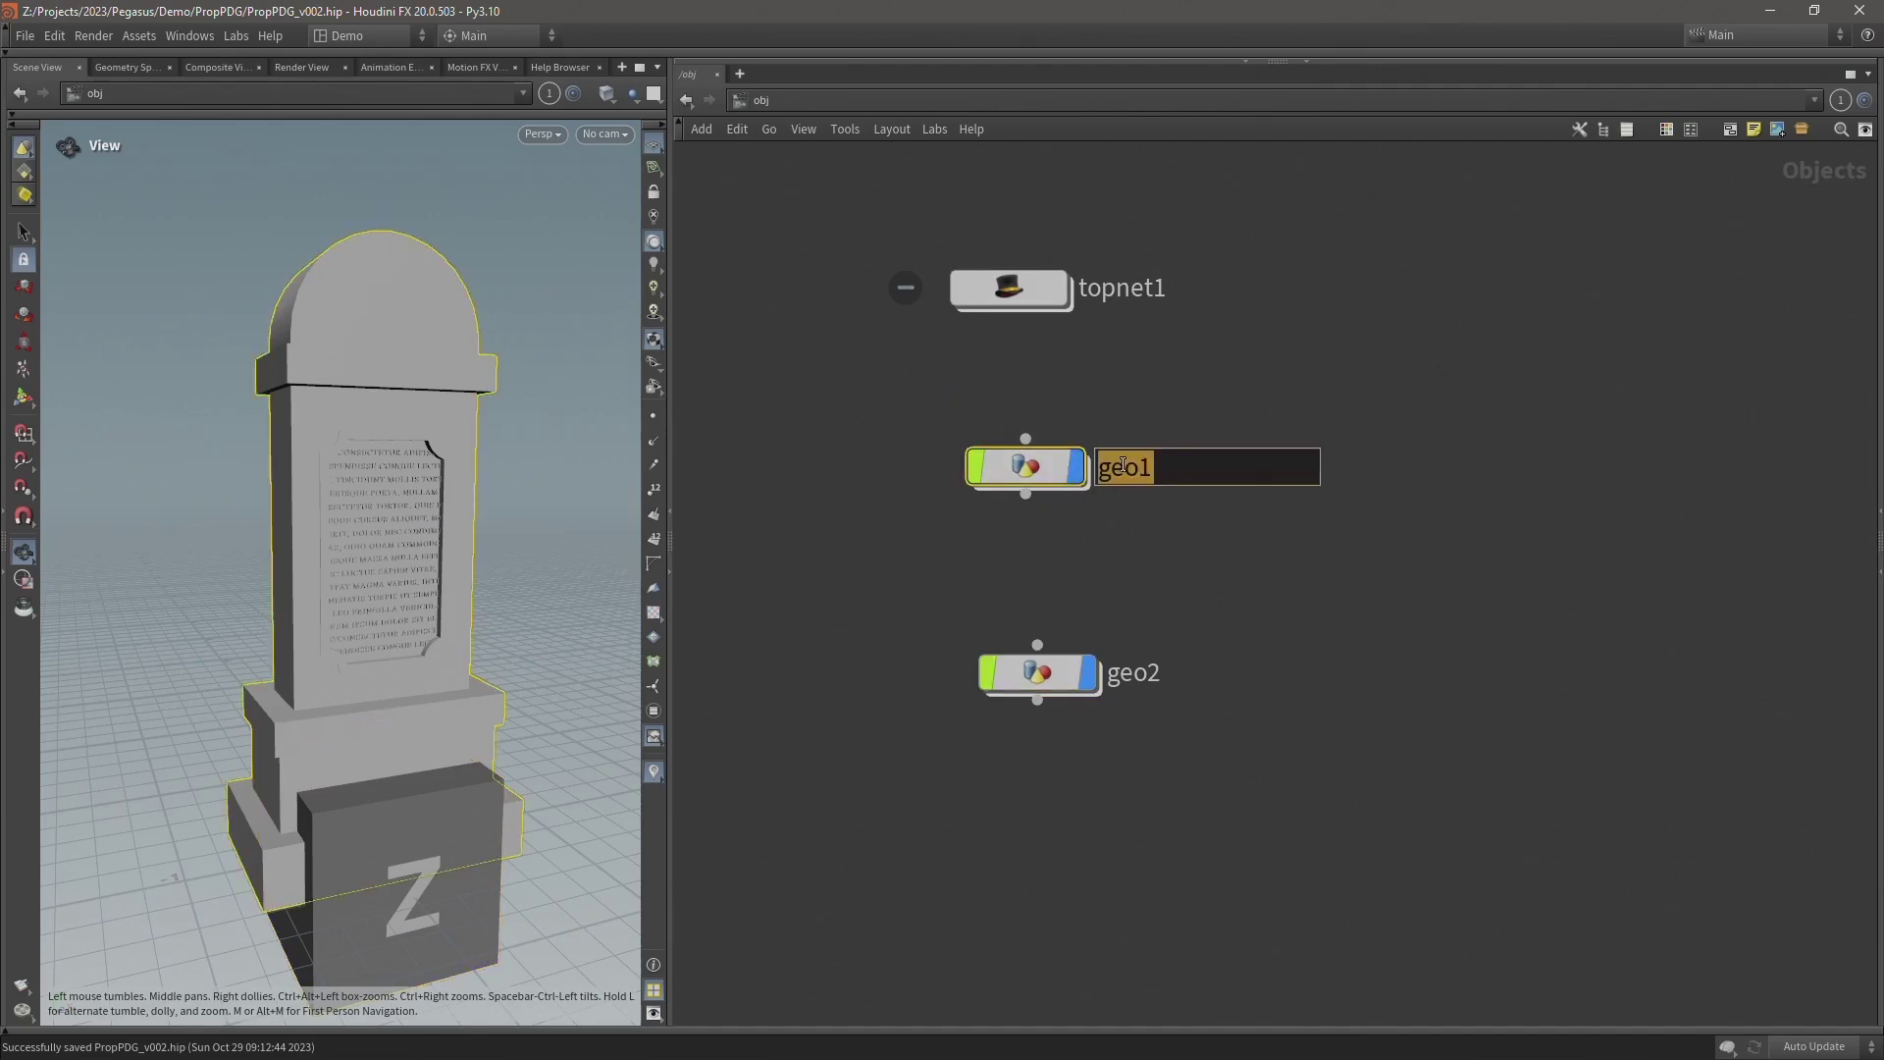
type("Props_Process")
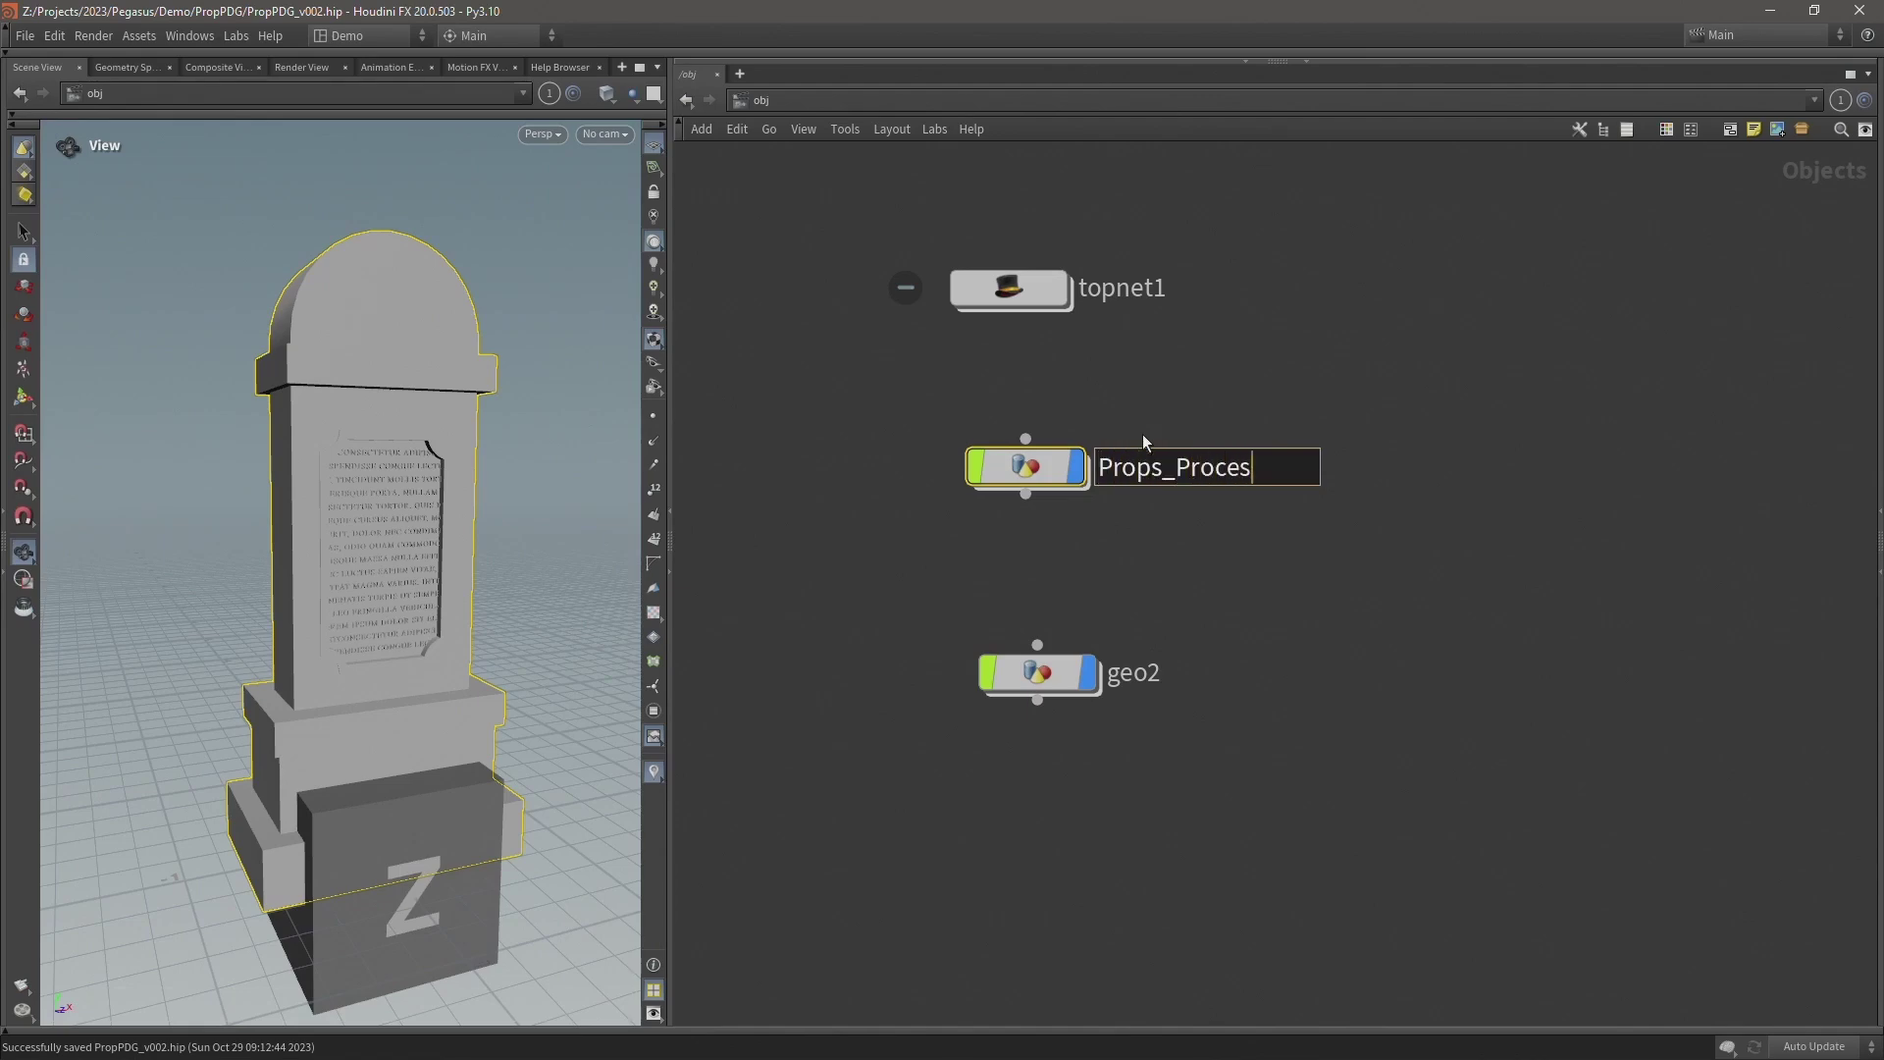
key("Return")
Rename geo2 as Props_GameExport.
double_click(1141, 672)
type("Pro")
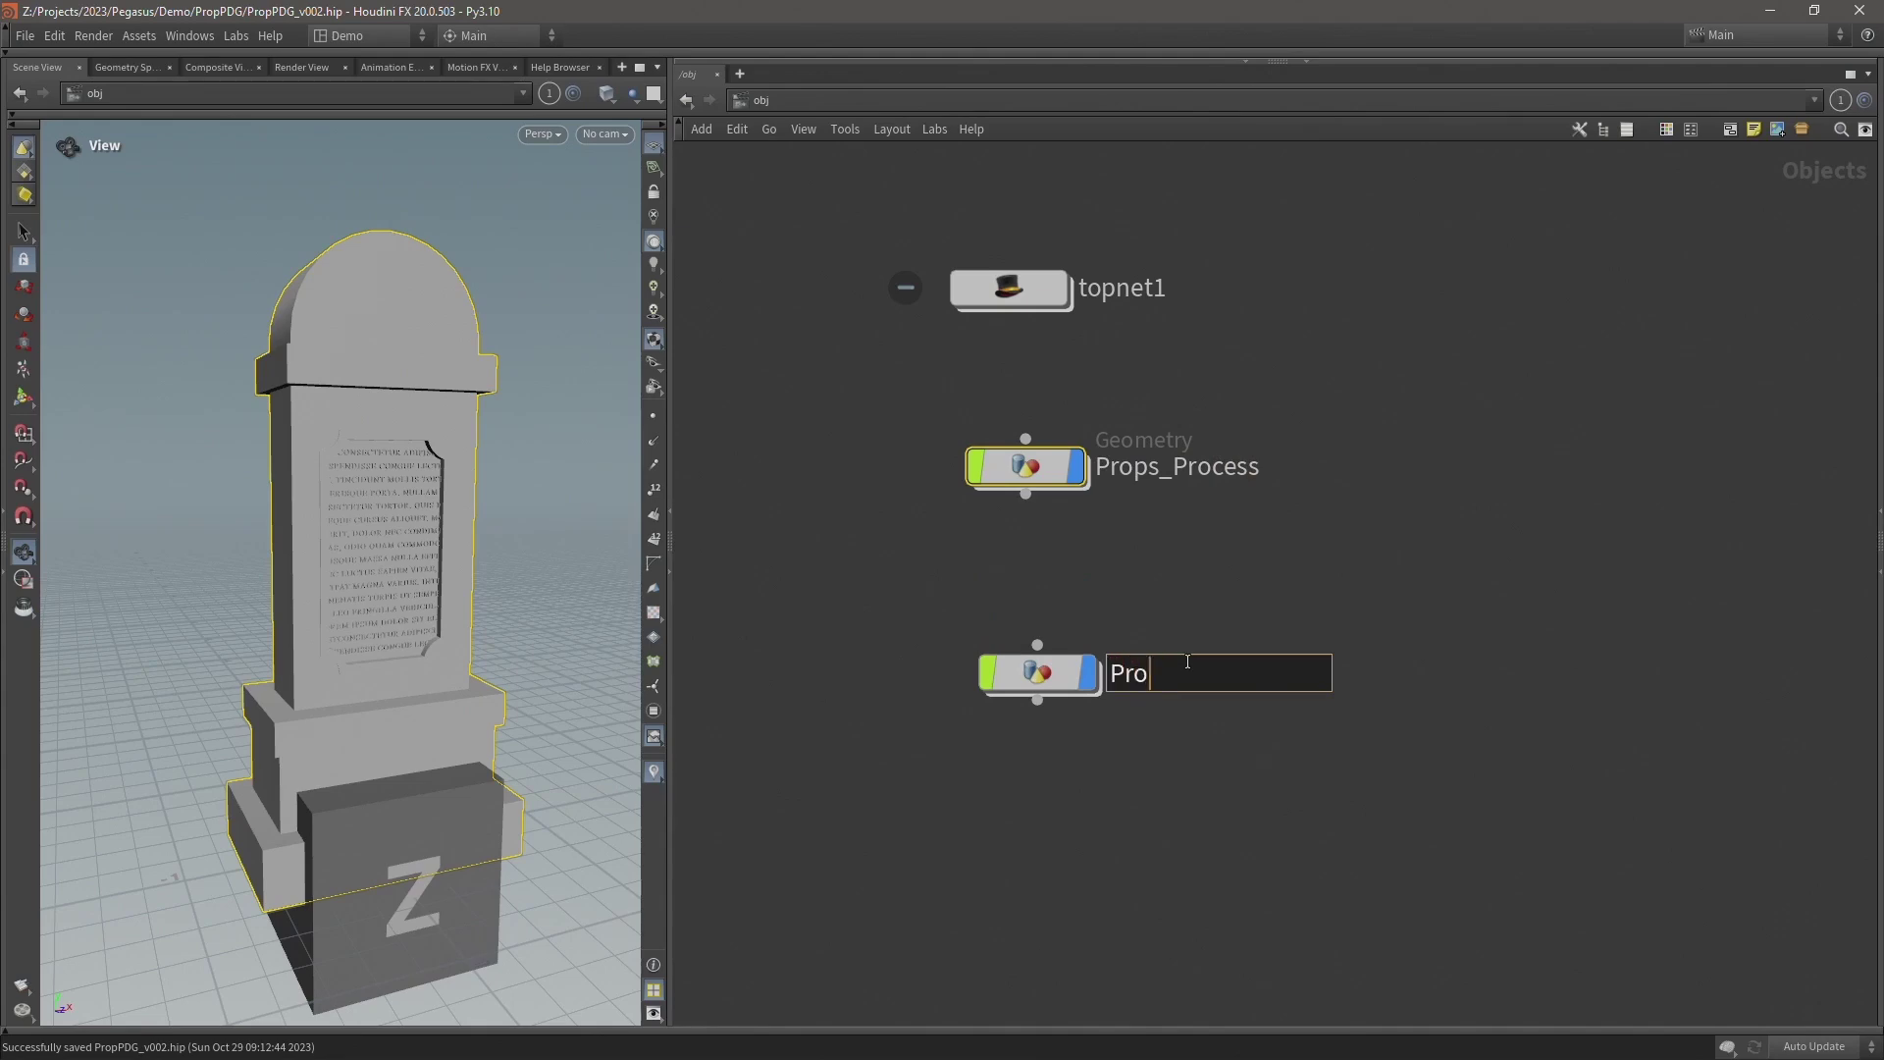
type("ps_GameExport")
left_click(1013, 586)
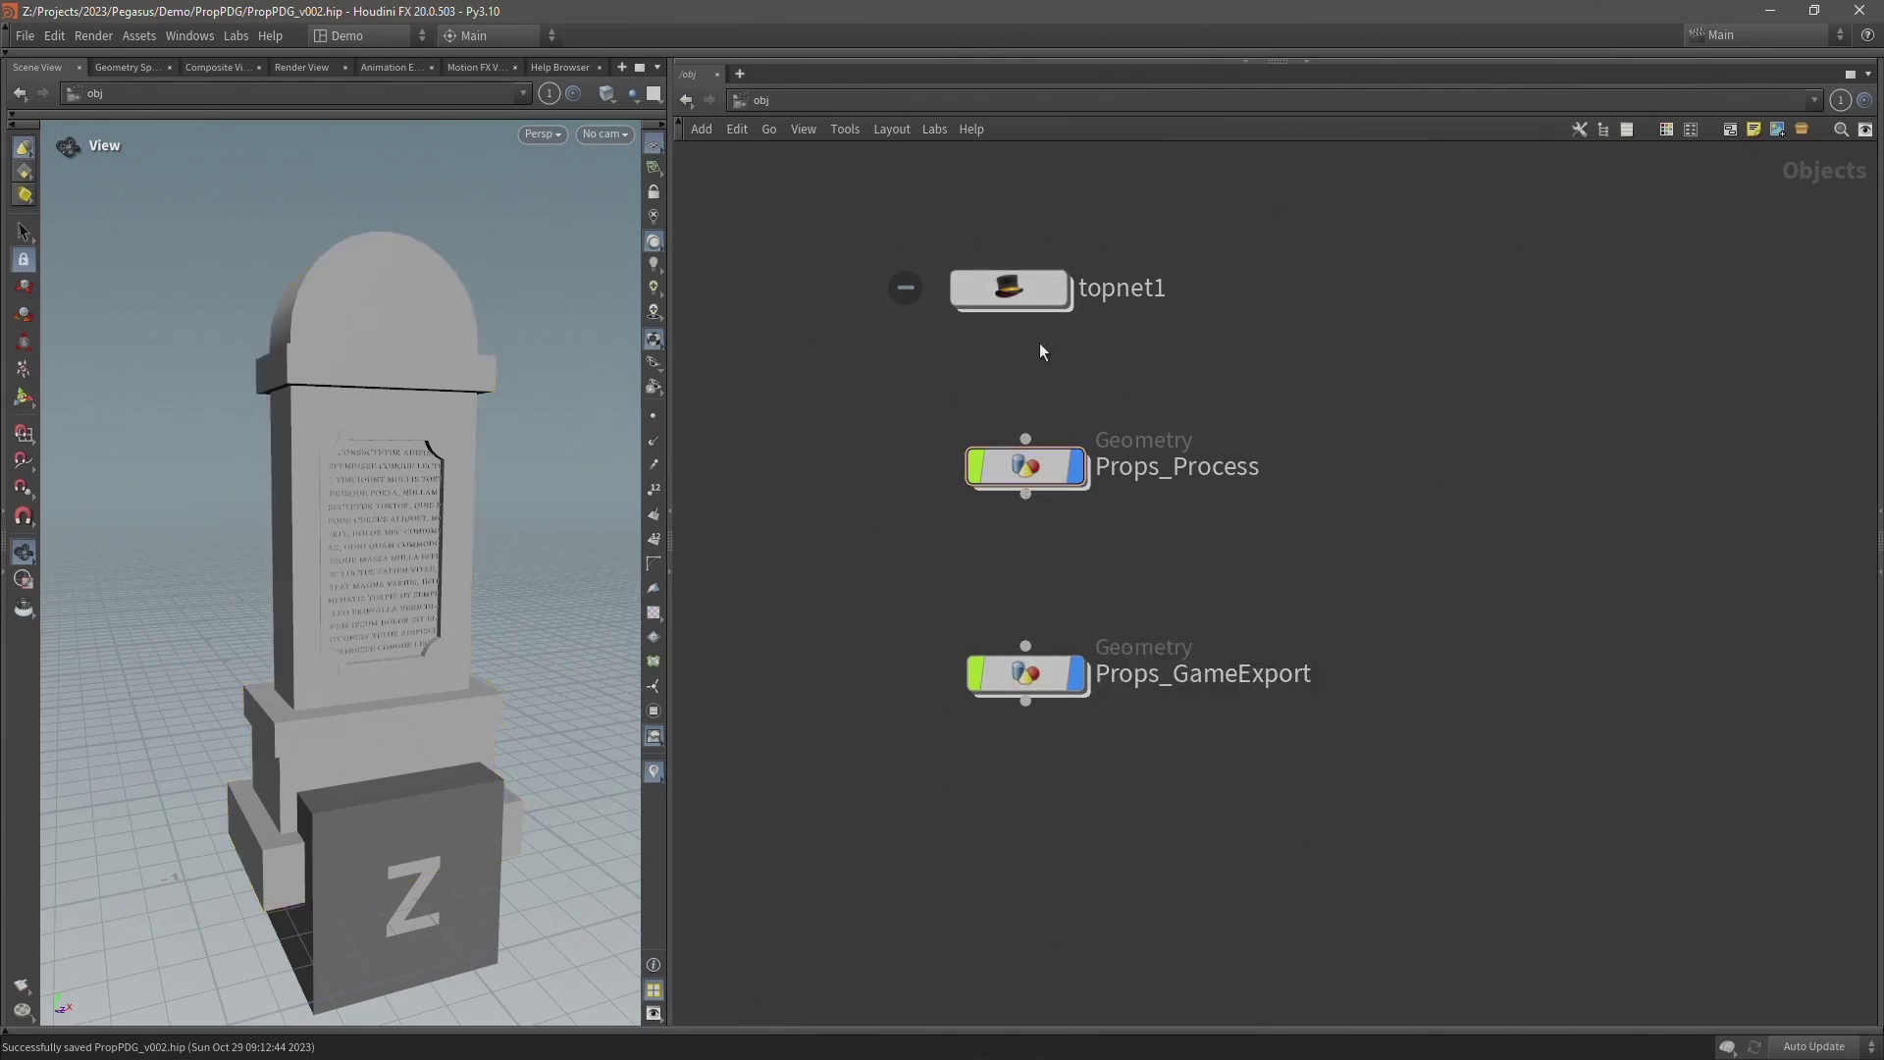
Add a third Geometry object between topnet1 and Props_Process.
left_click_drag(1028, 376, 1039, 266)
key("Tab")
type("geo")
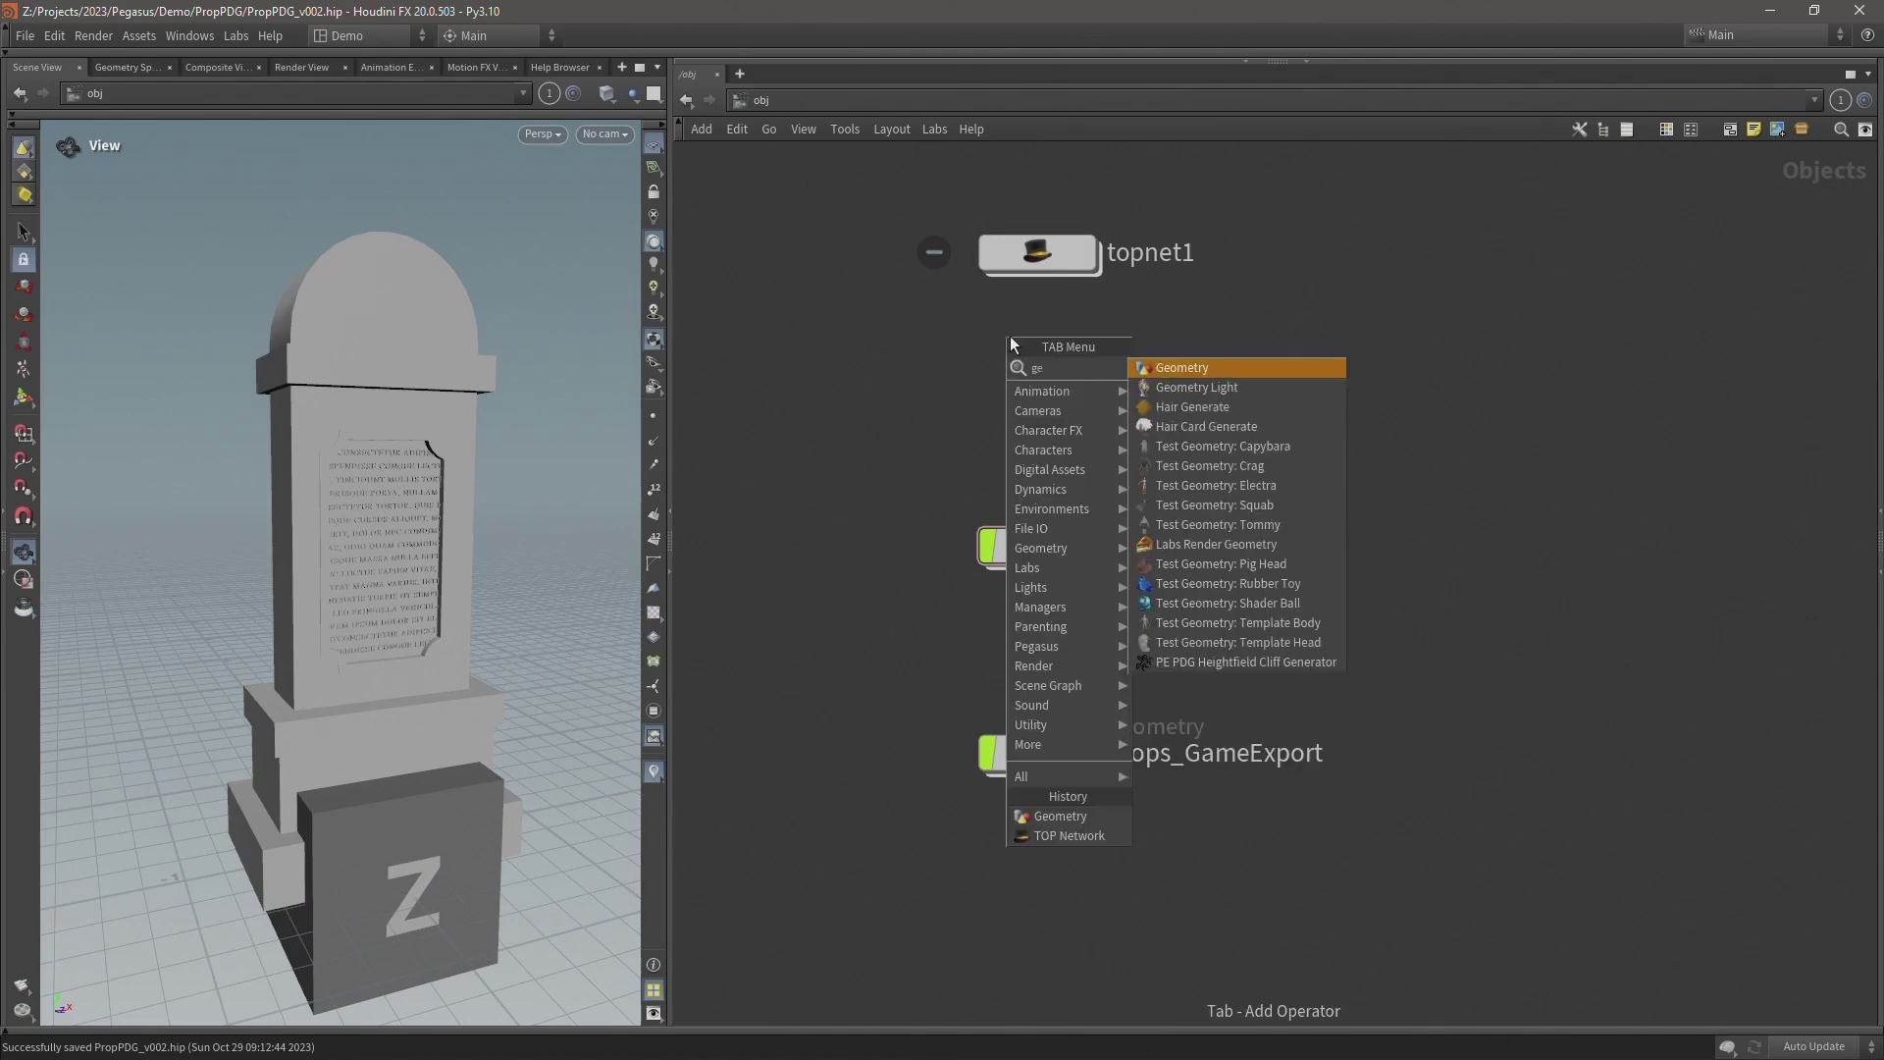
key("Return")
left_click(1010, 335)
left_click_drag(1010, 336, 1037, 380)
Rename the new Geometry object Props_BaseMesh.
left_click(1155, 383)
double_click(1155, 382)
type("Props_BaseMesh")
key("Return")
mouse_move(1050, 383)
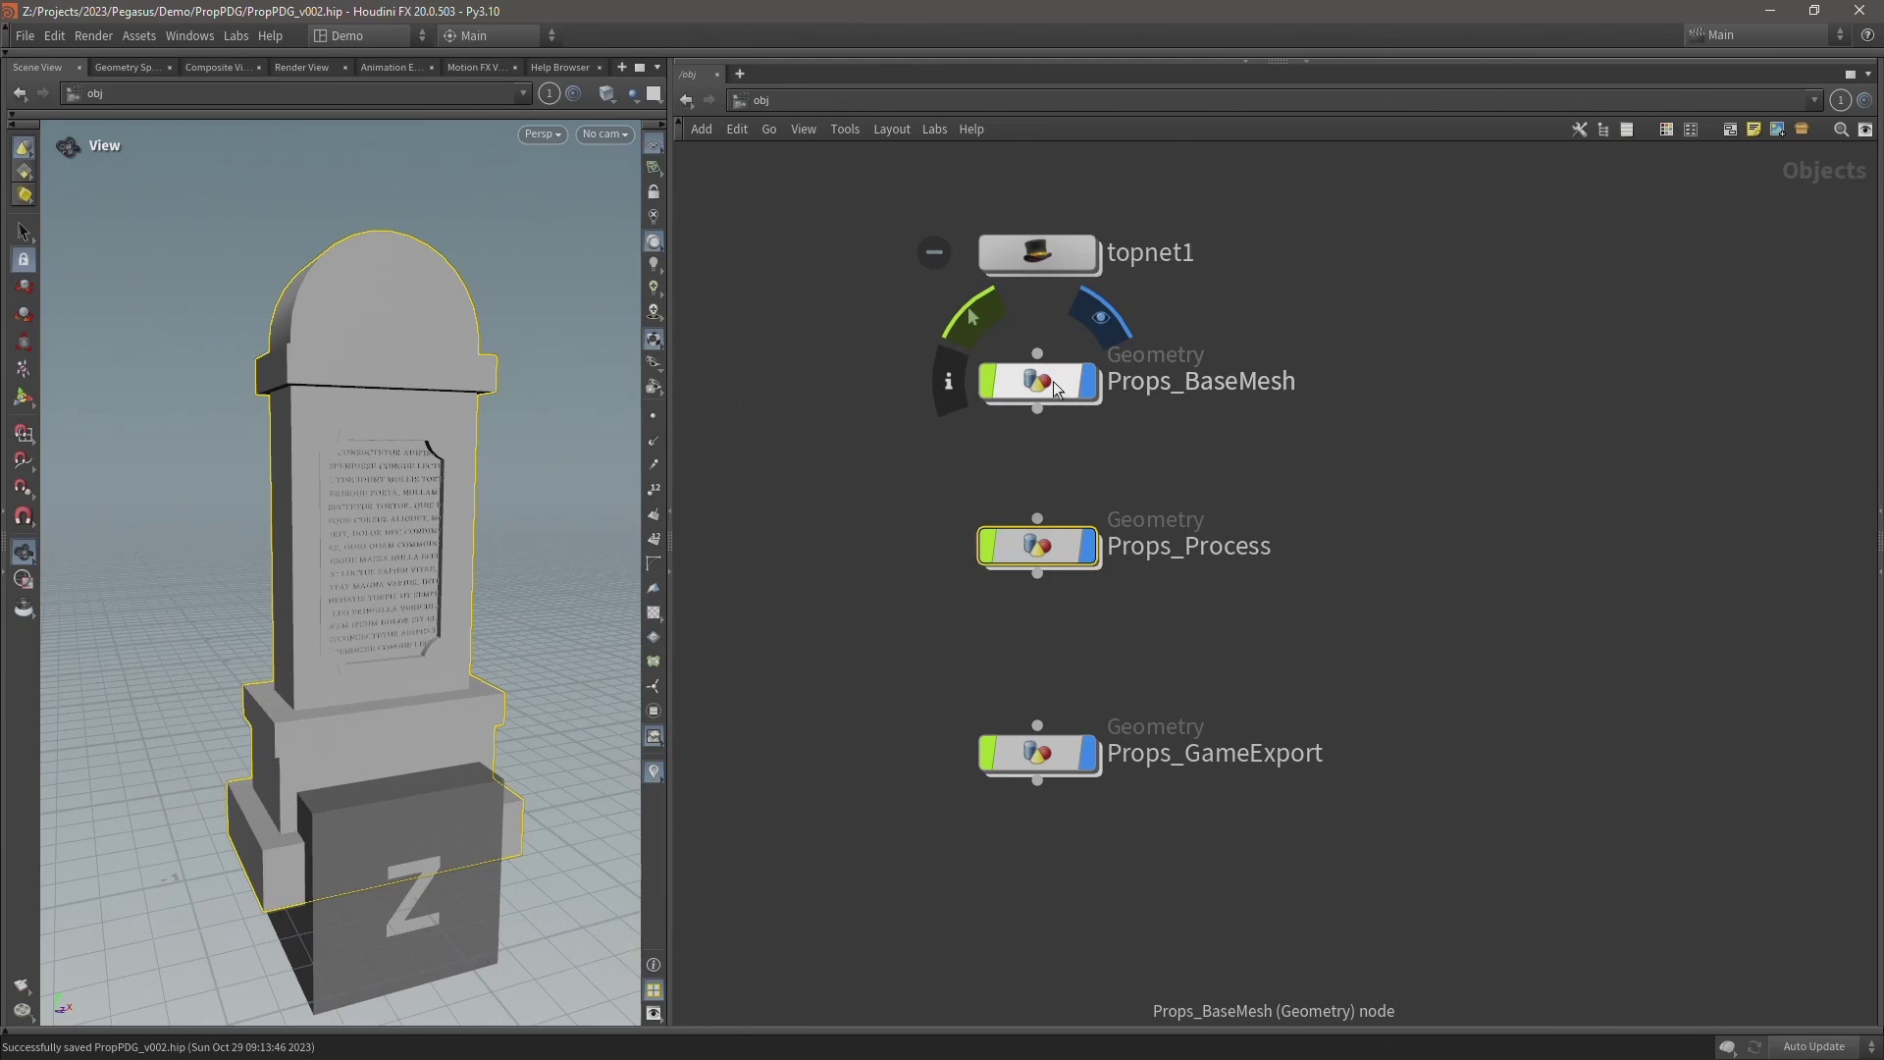
left_click(1052, 381)
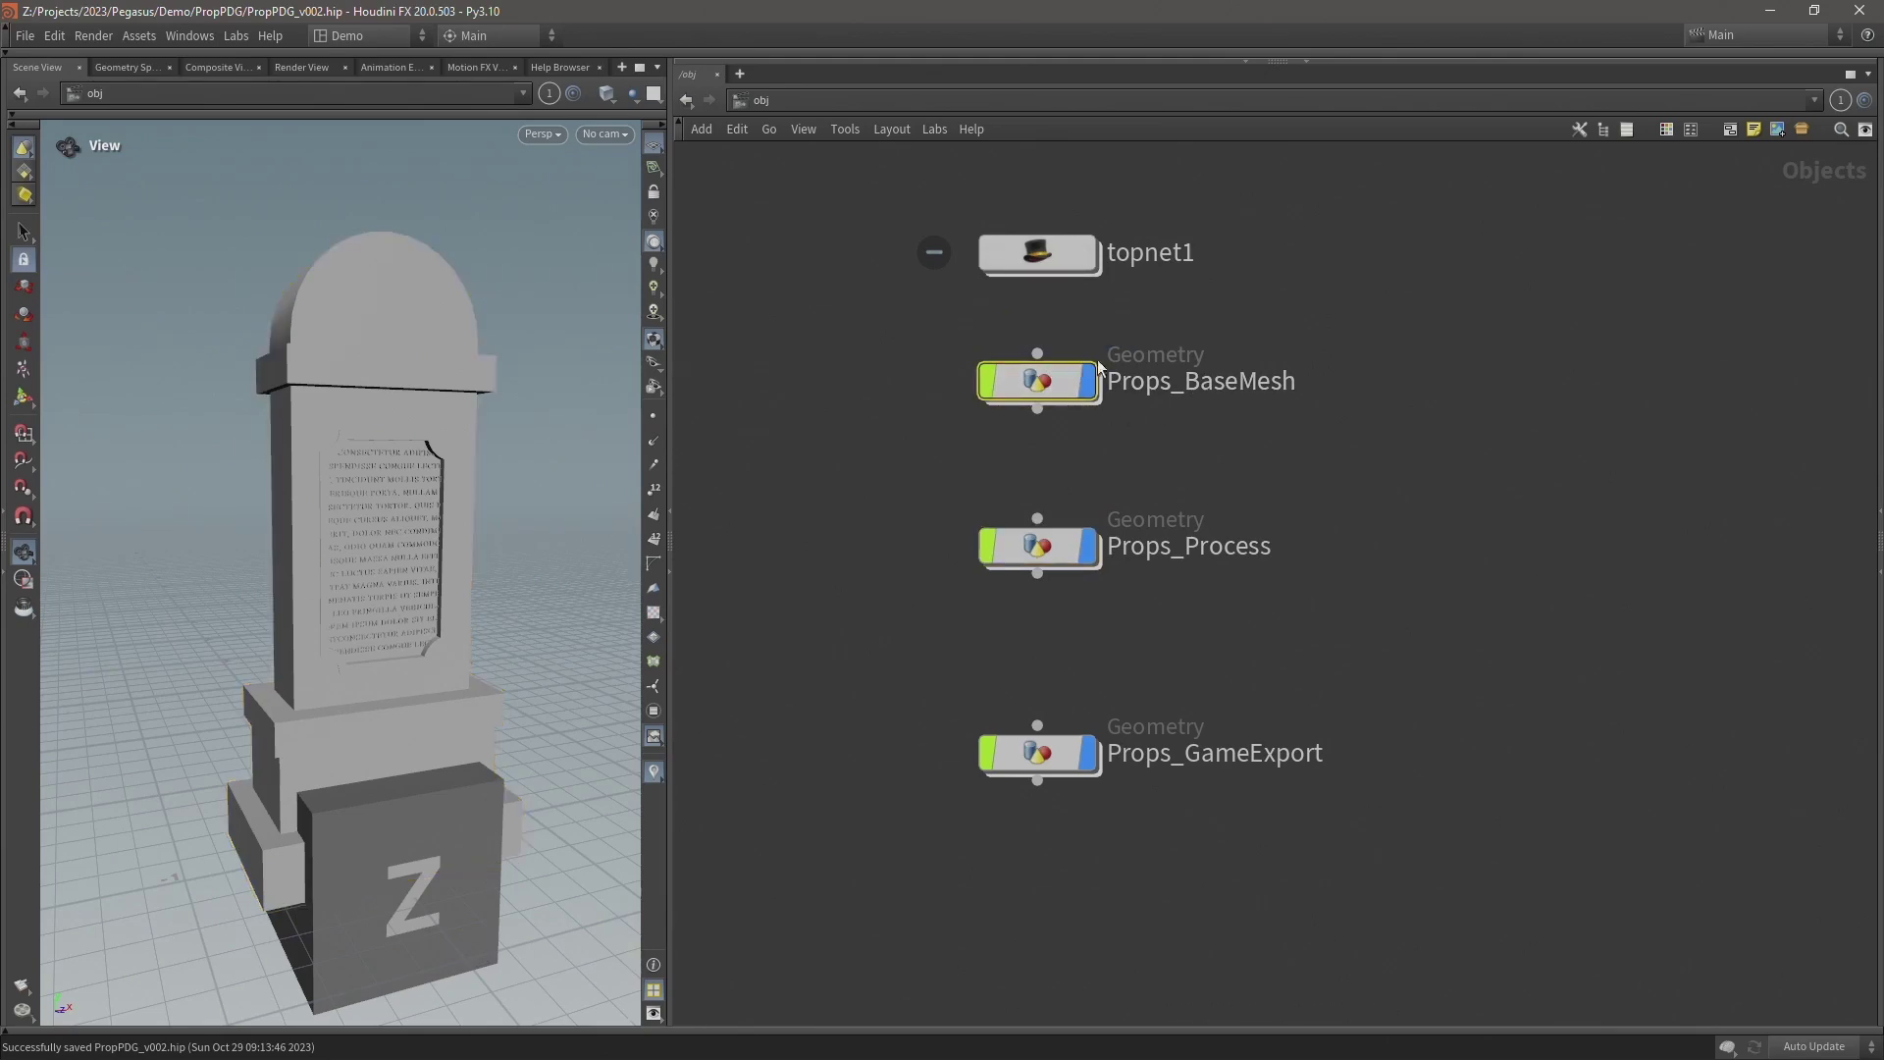
Open Props_Process, save the scene, and copy its file1, explodedview1, name1 and attribwrangle1 nodes.
mouse_move(1044, 375)
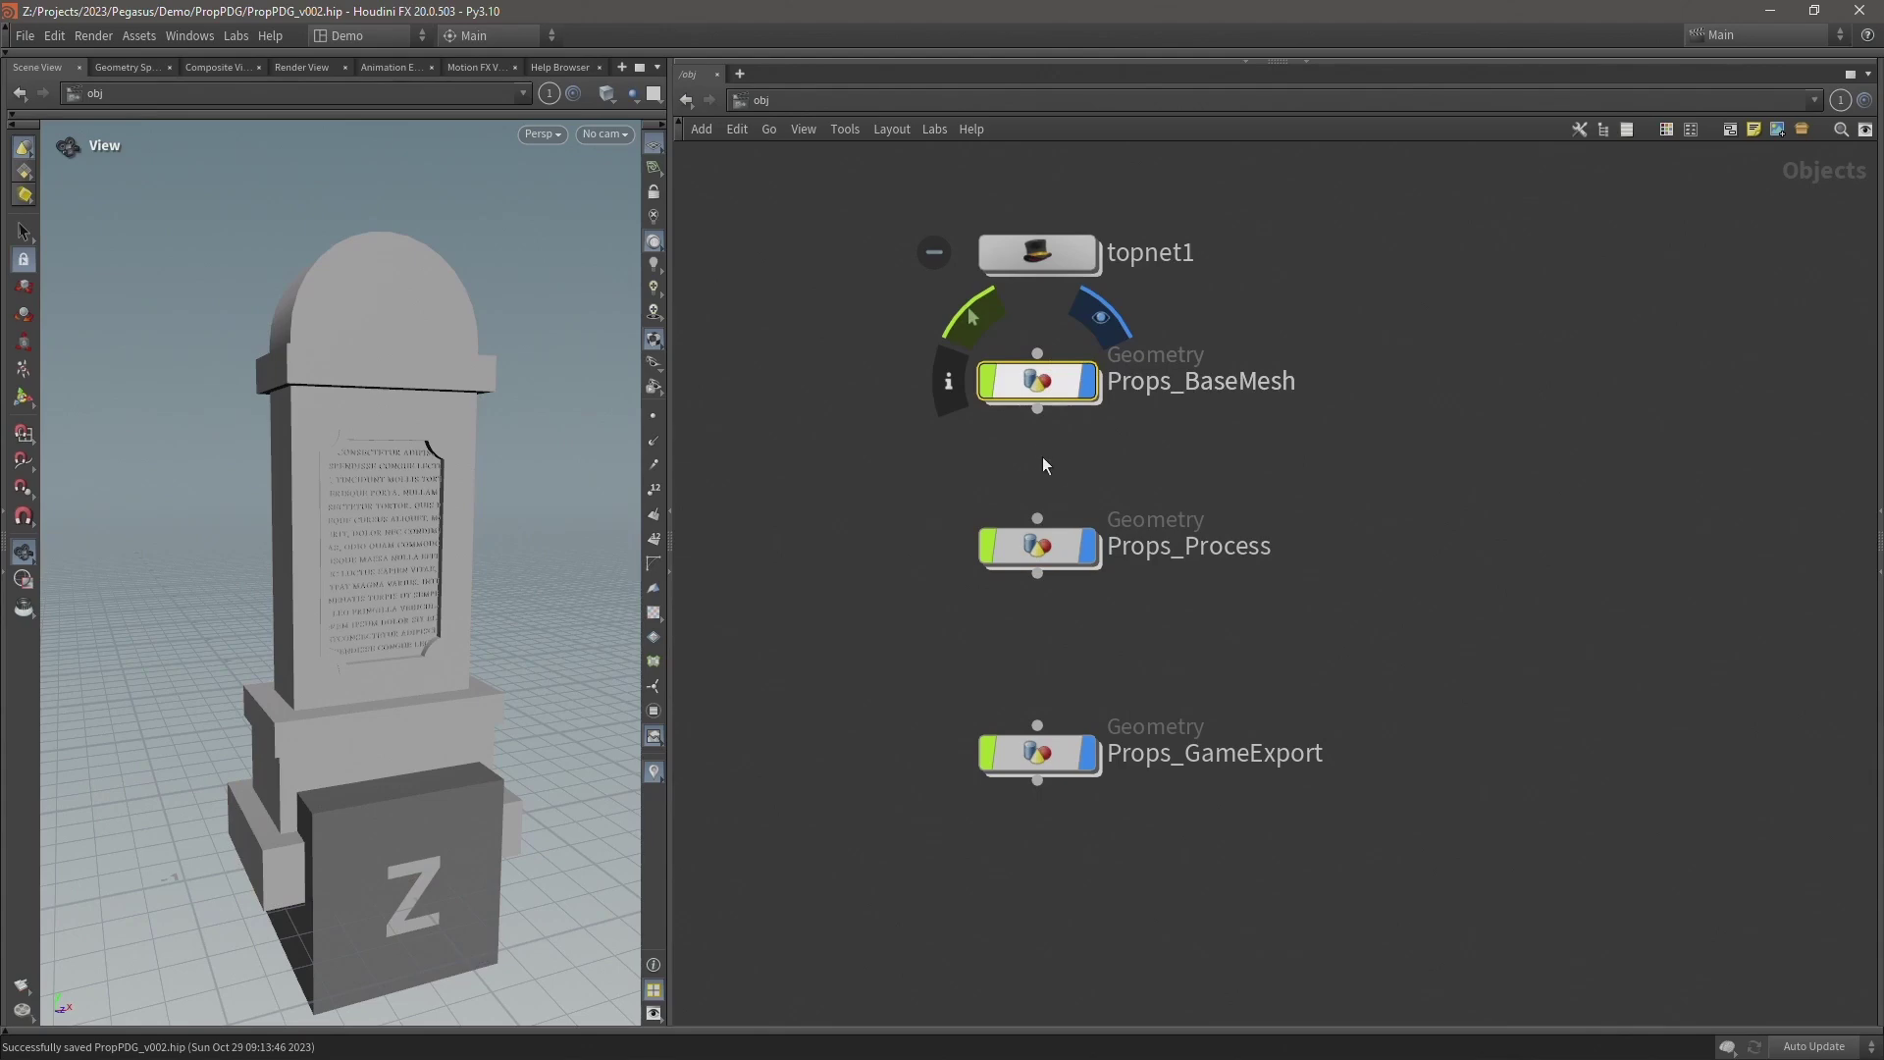
double_click(1039, 546)
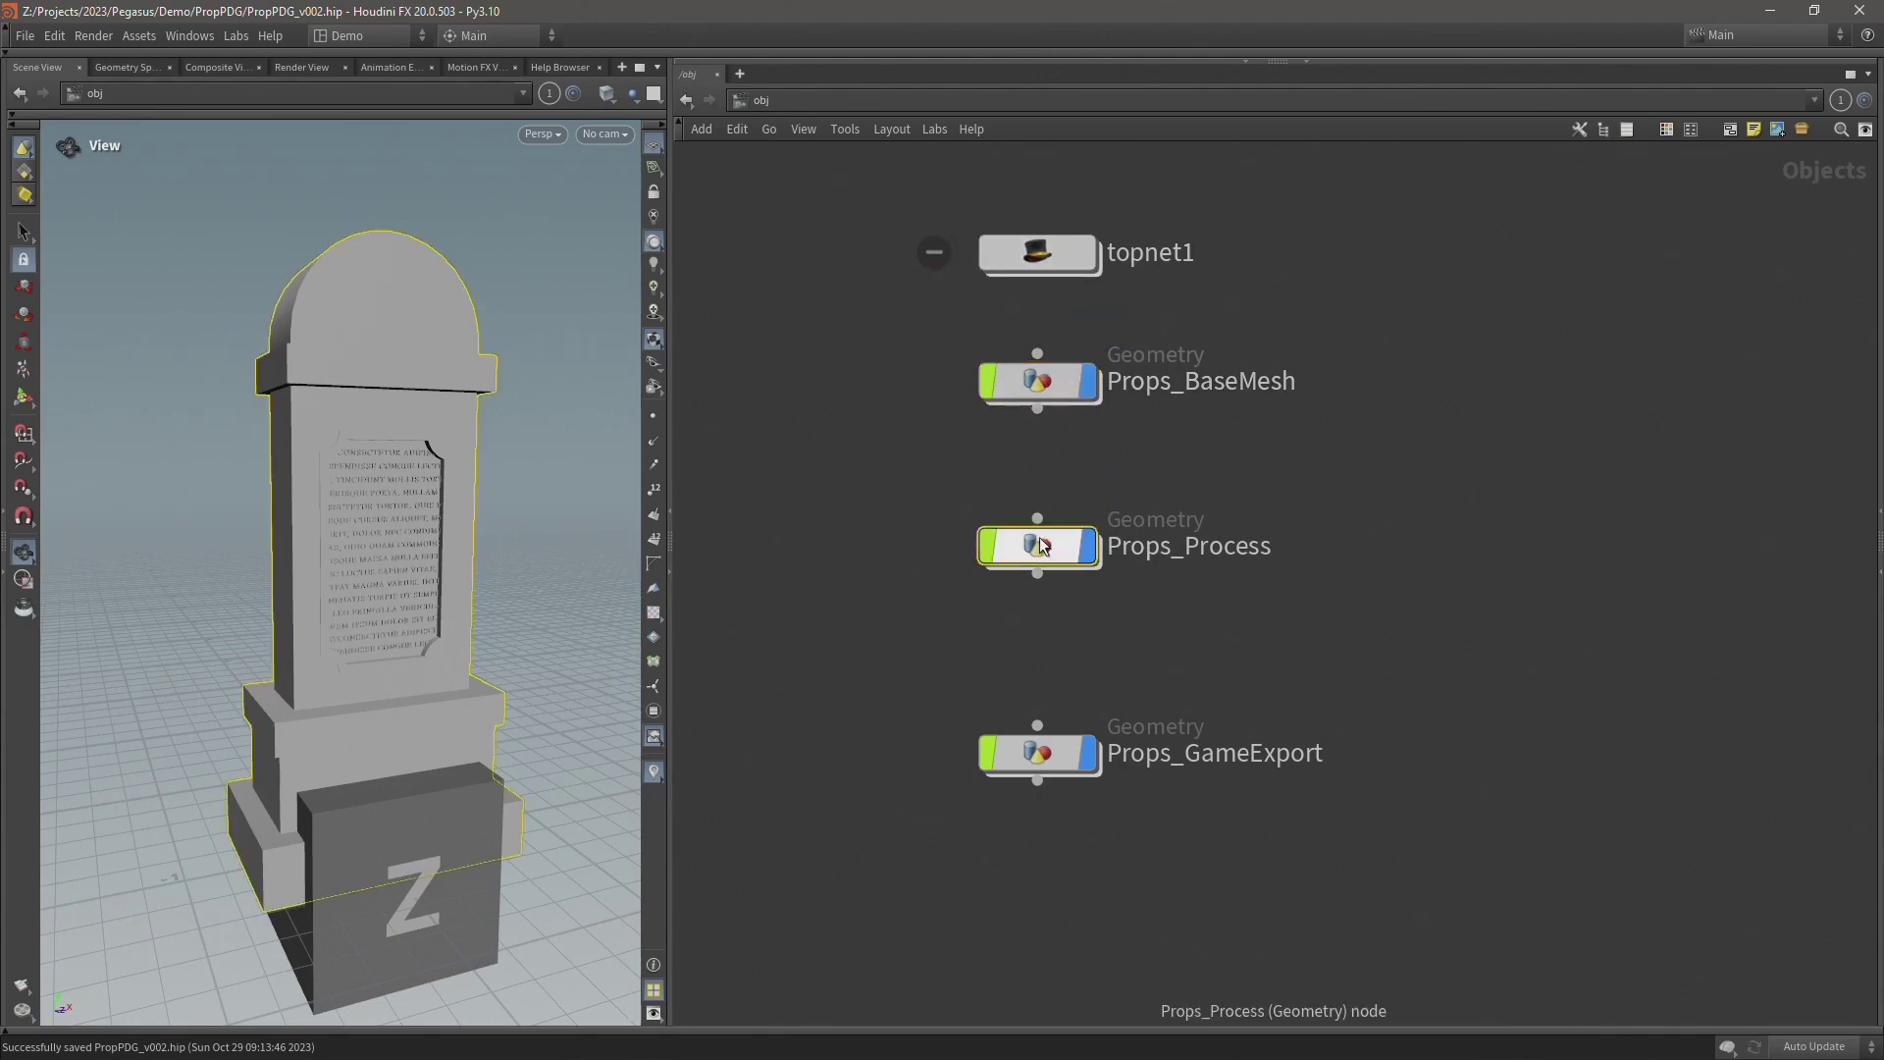
middle_click_drag(1063, 254, 1093, 801)
scroll(993, 278, "up", 2)
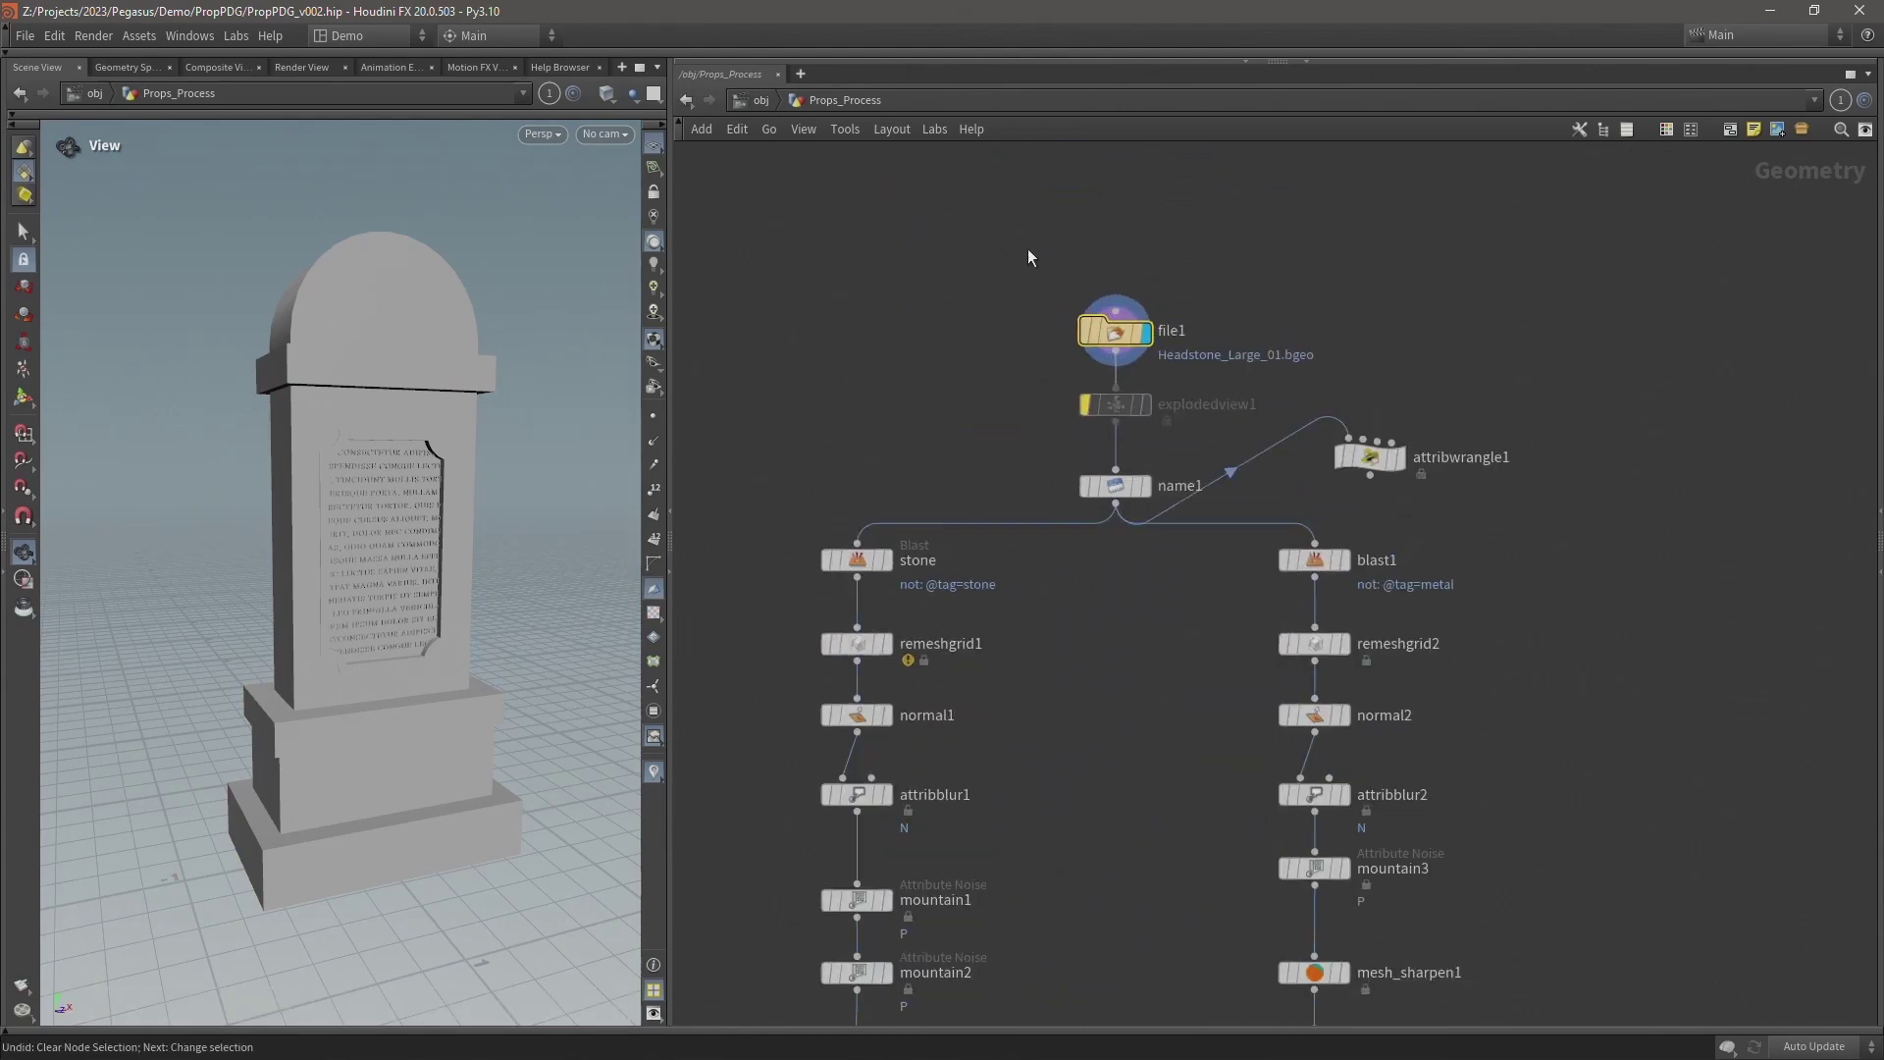
left_click_drag(1028, 250, 1424, 508)
key("ctrl+s")
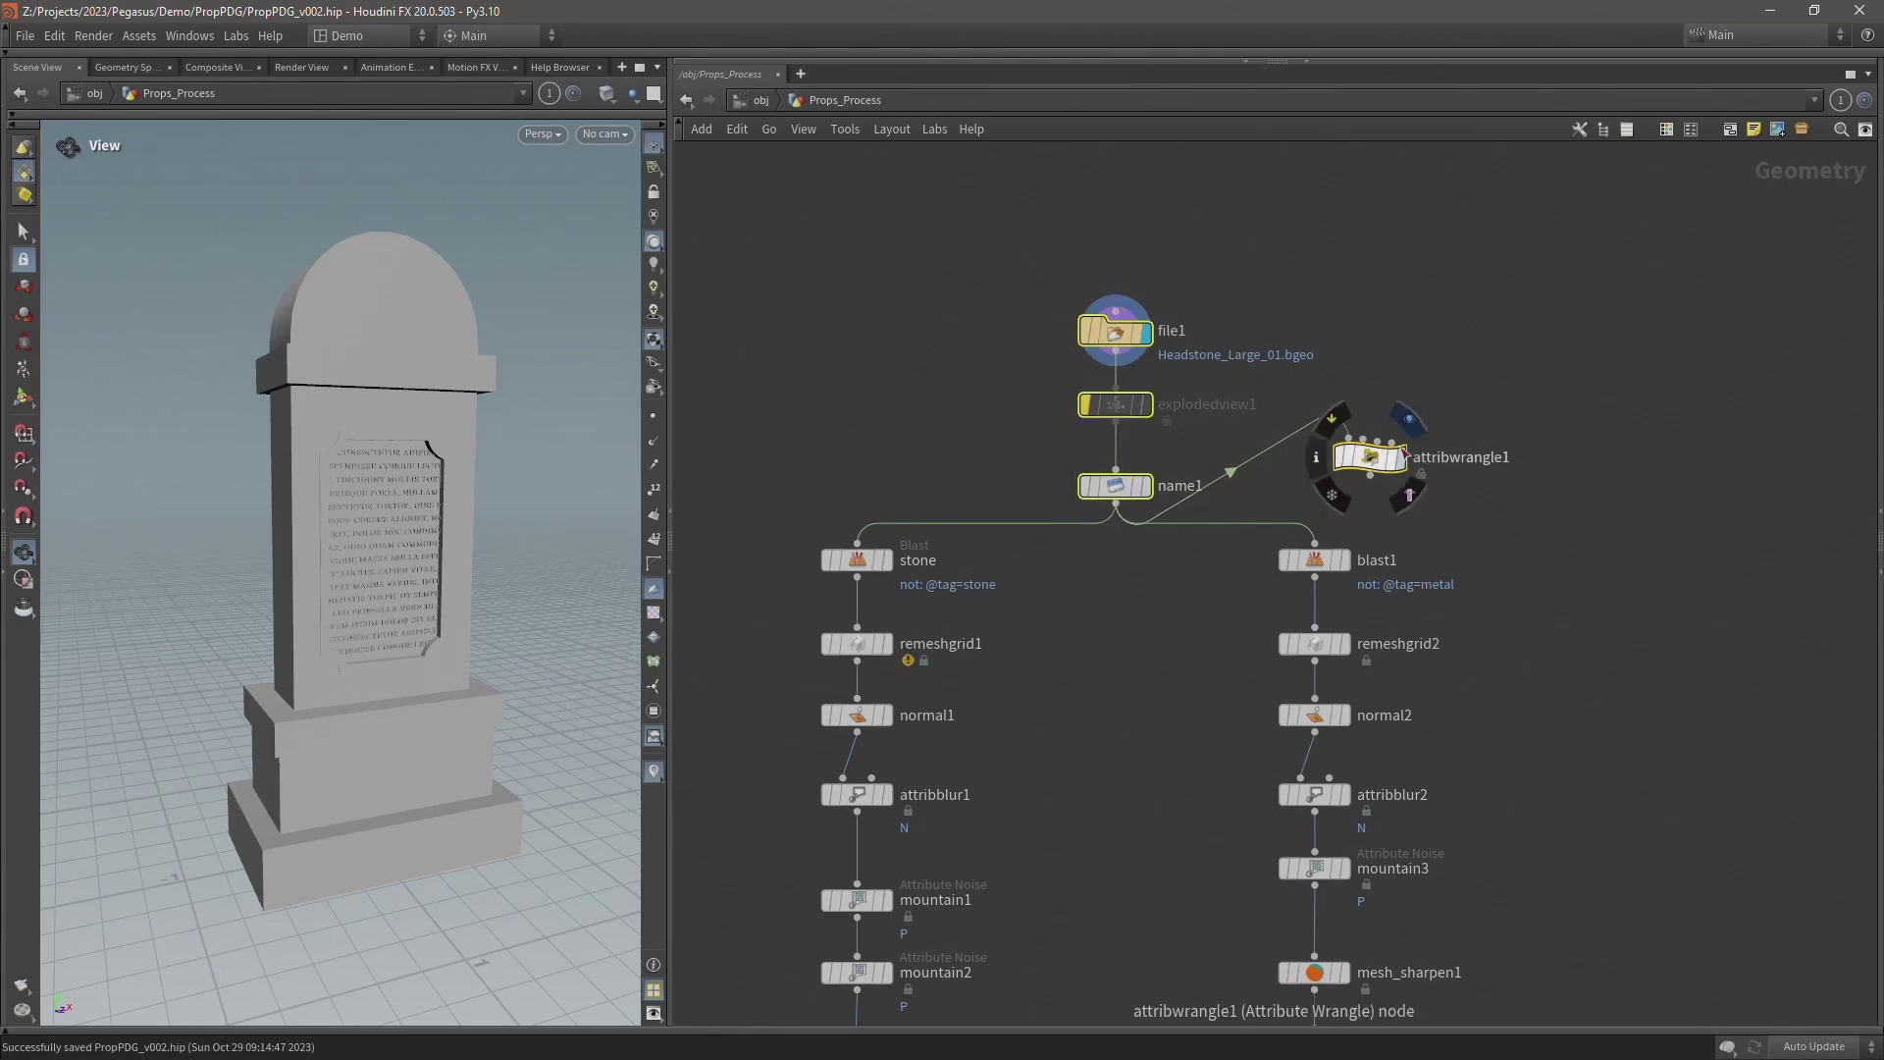
key("ctrl+c")
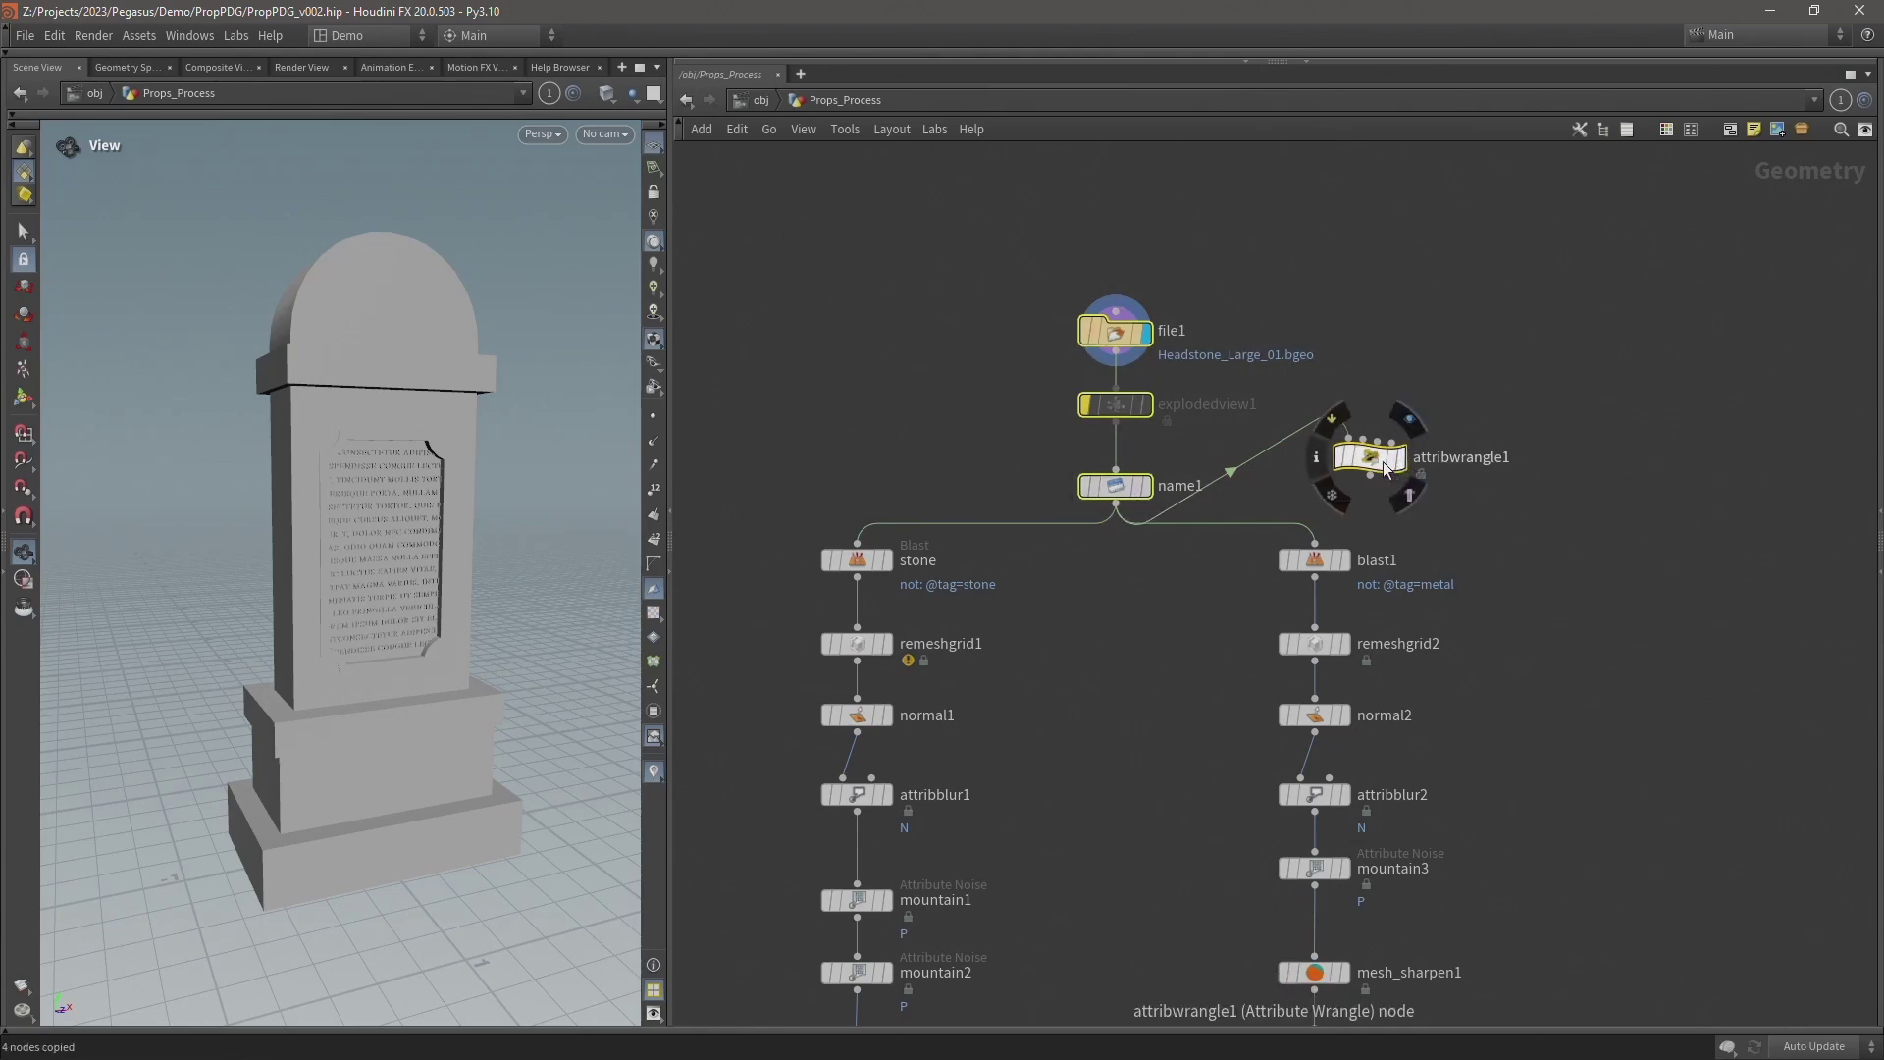
Paste the four copied nodes into the empty Props_BaseMesh network.
left_click(764, 100)
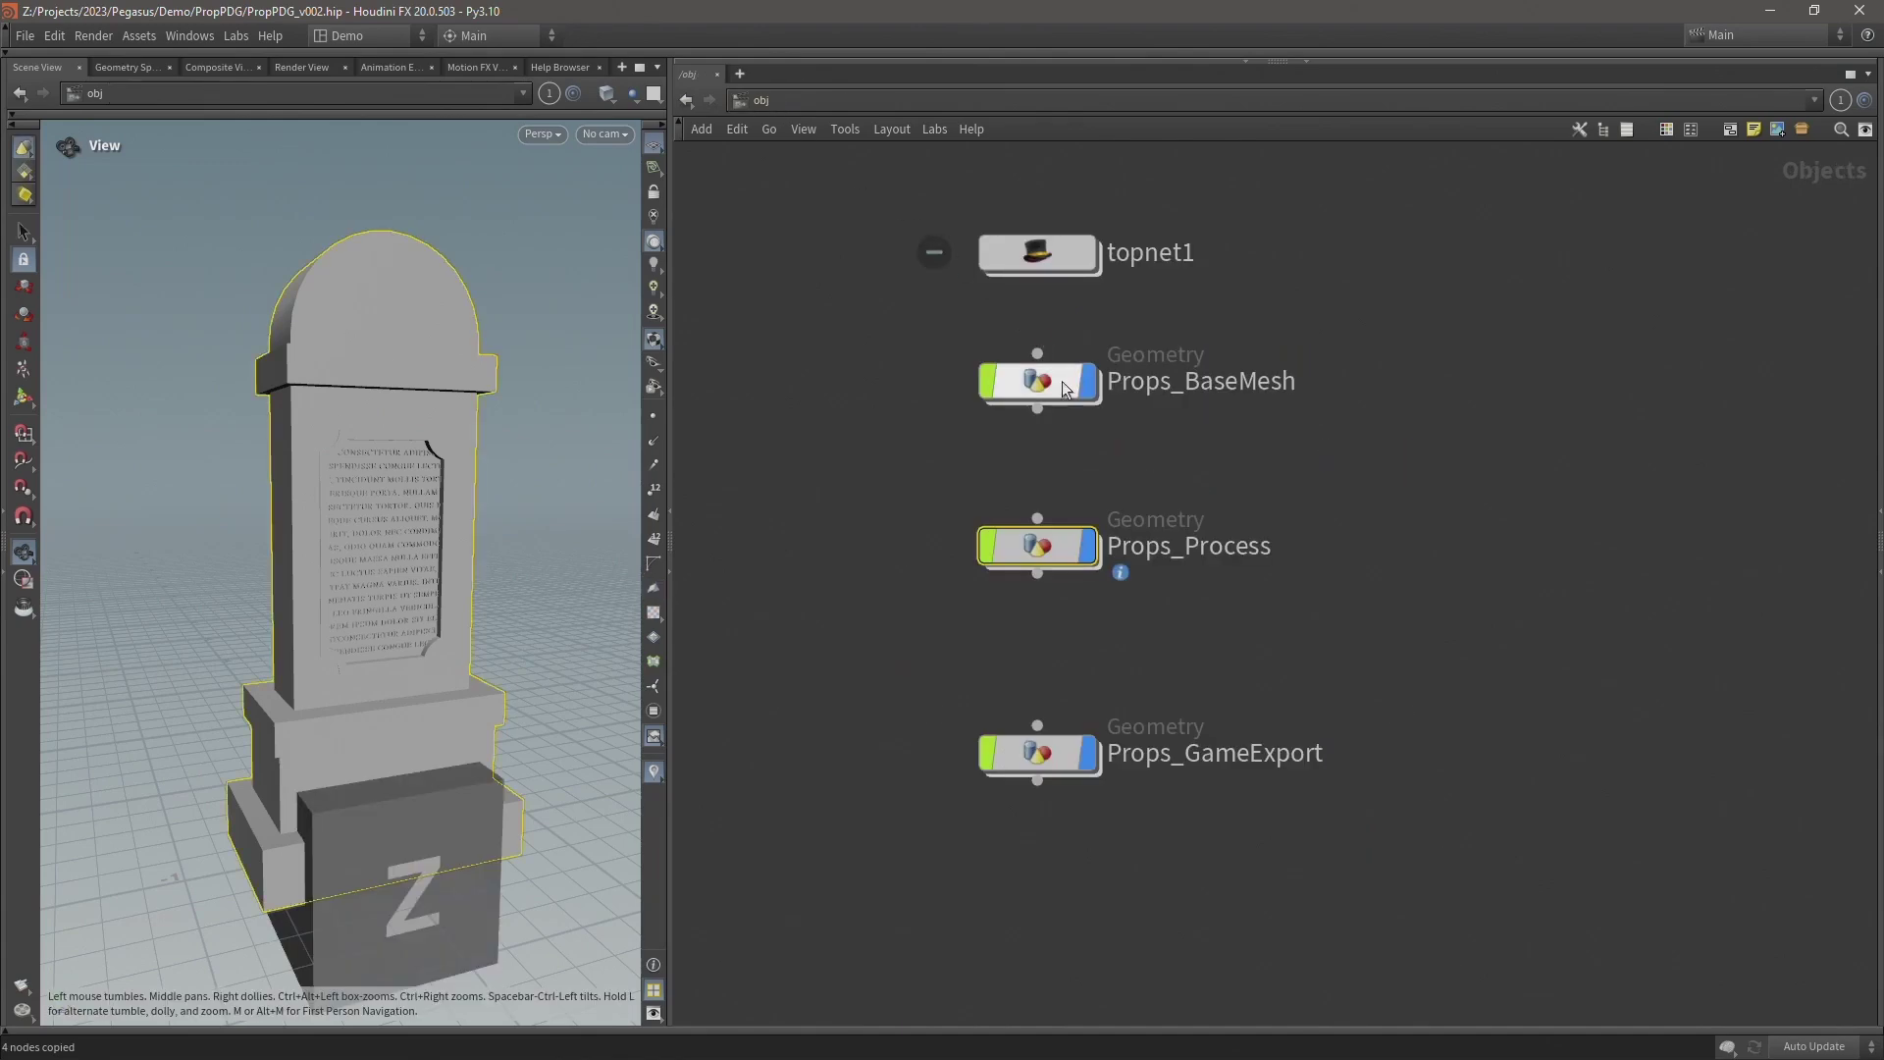
double_click(1036, 380)
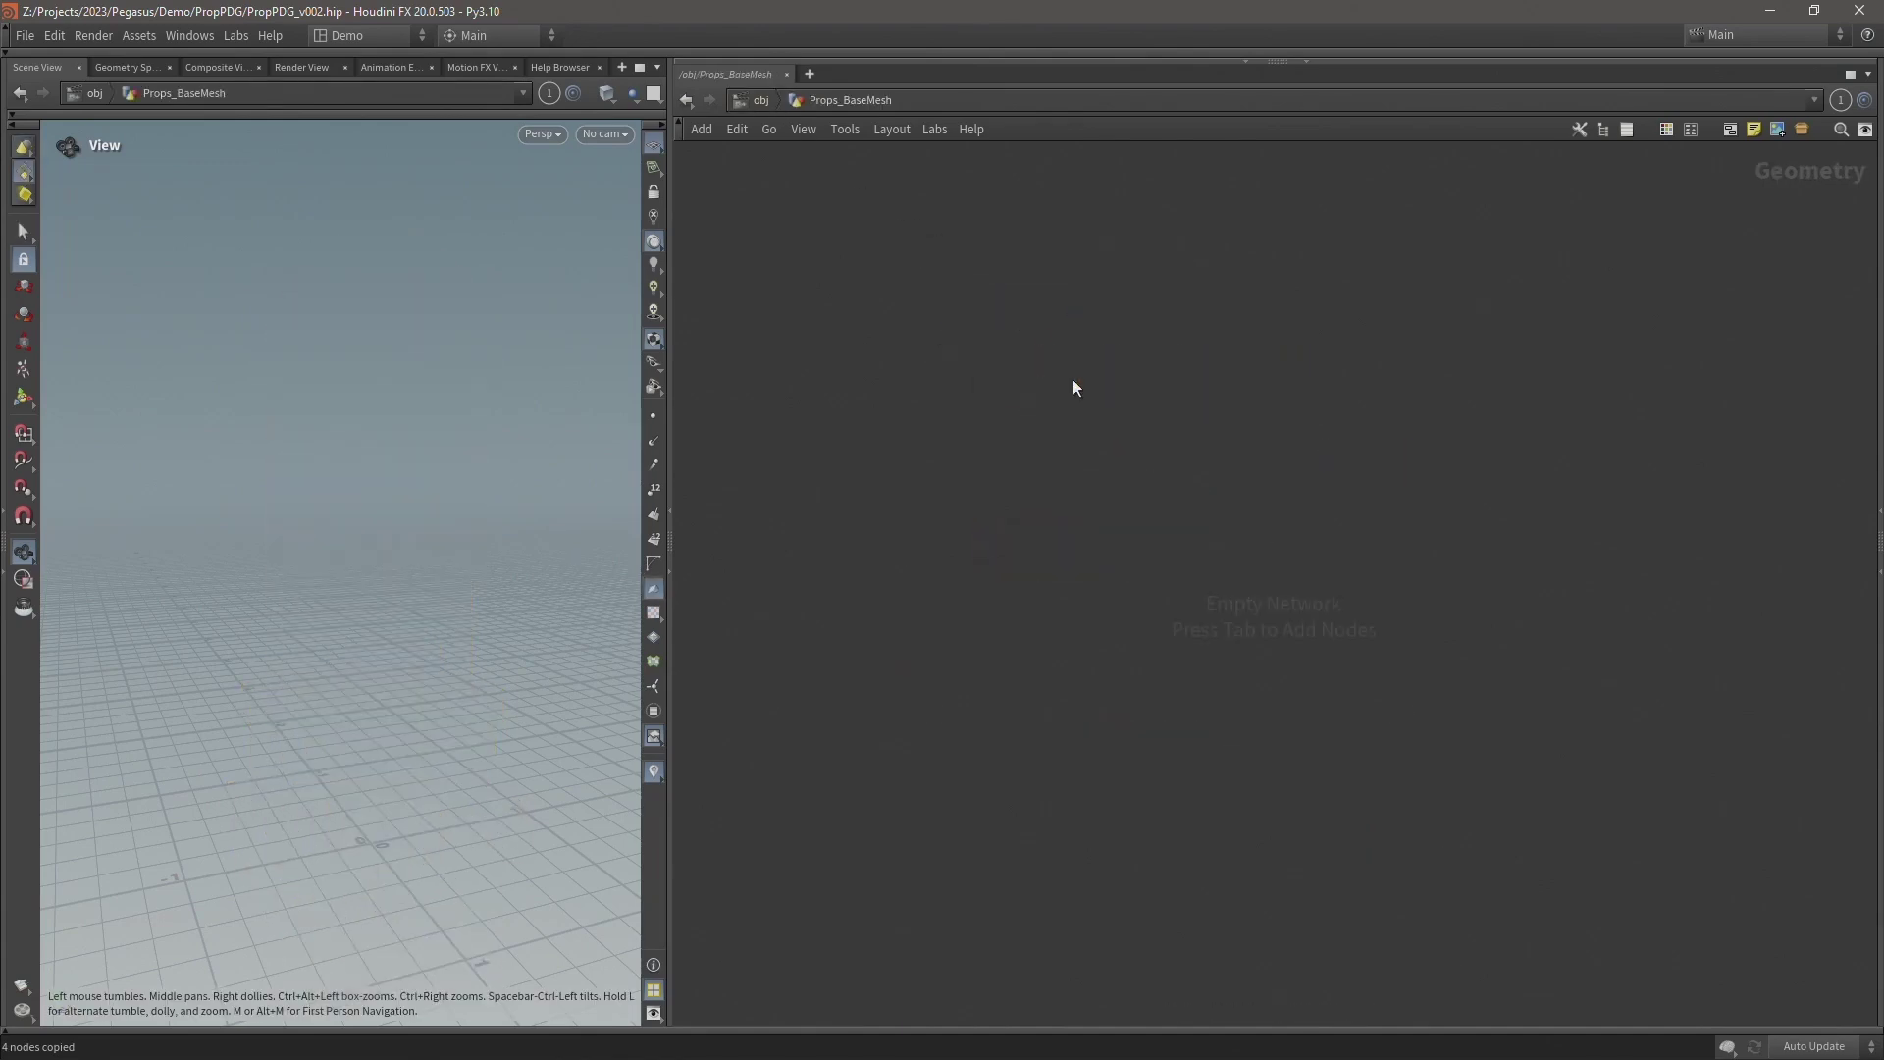
key("ctrl+v")
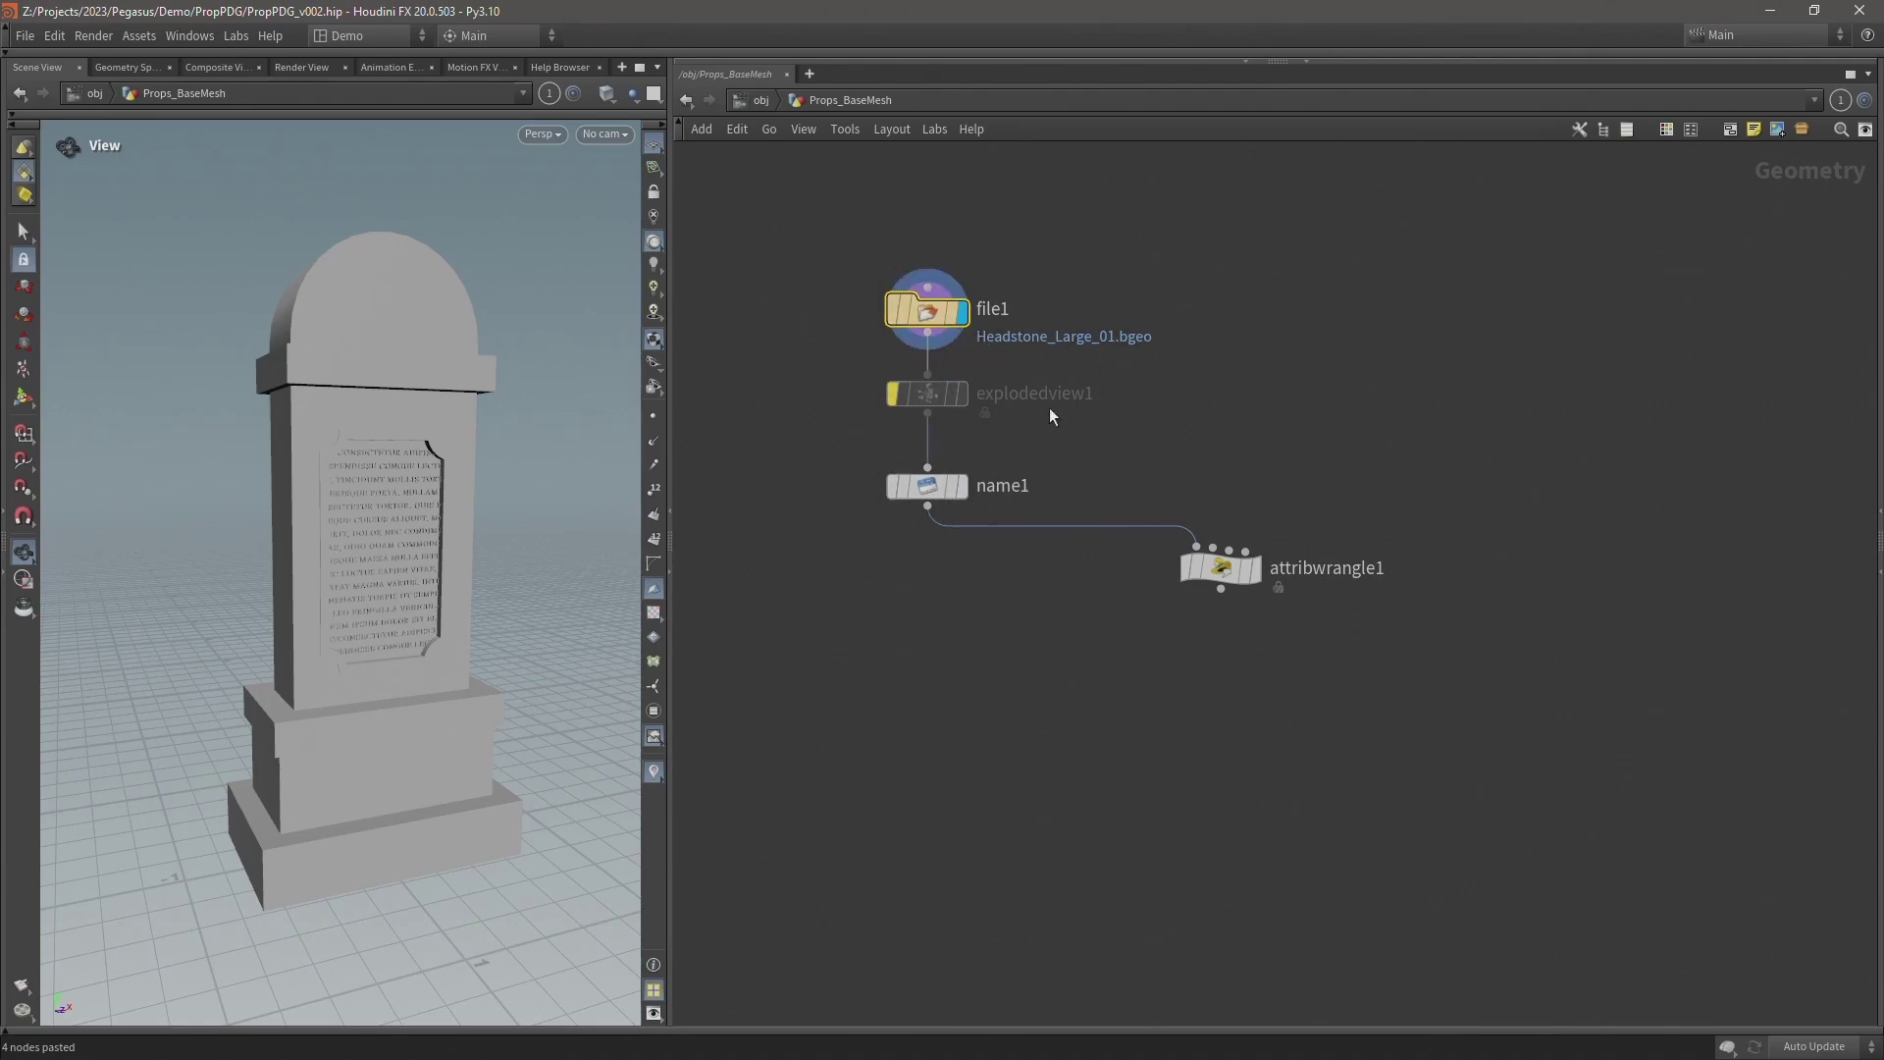
Examine the tag assignment on the tombstone through the name1 and attribwrangle1 nodes' output and parameters.
left_click(964, 493)
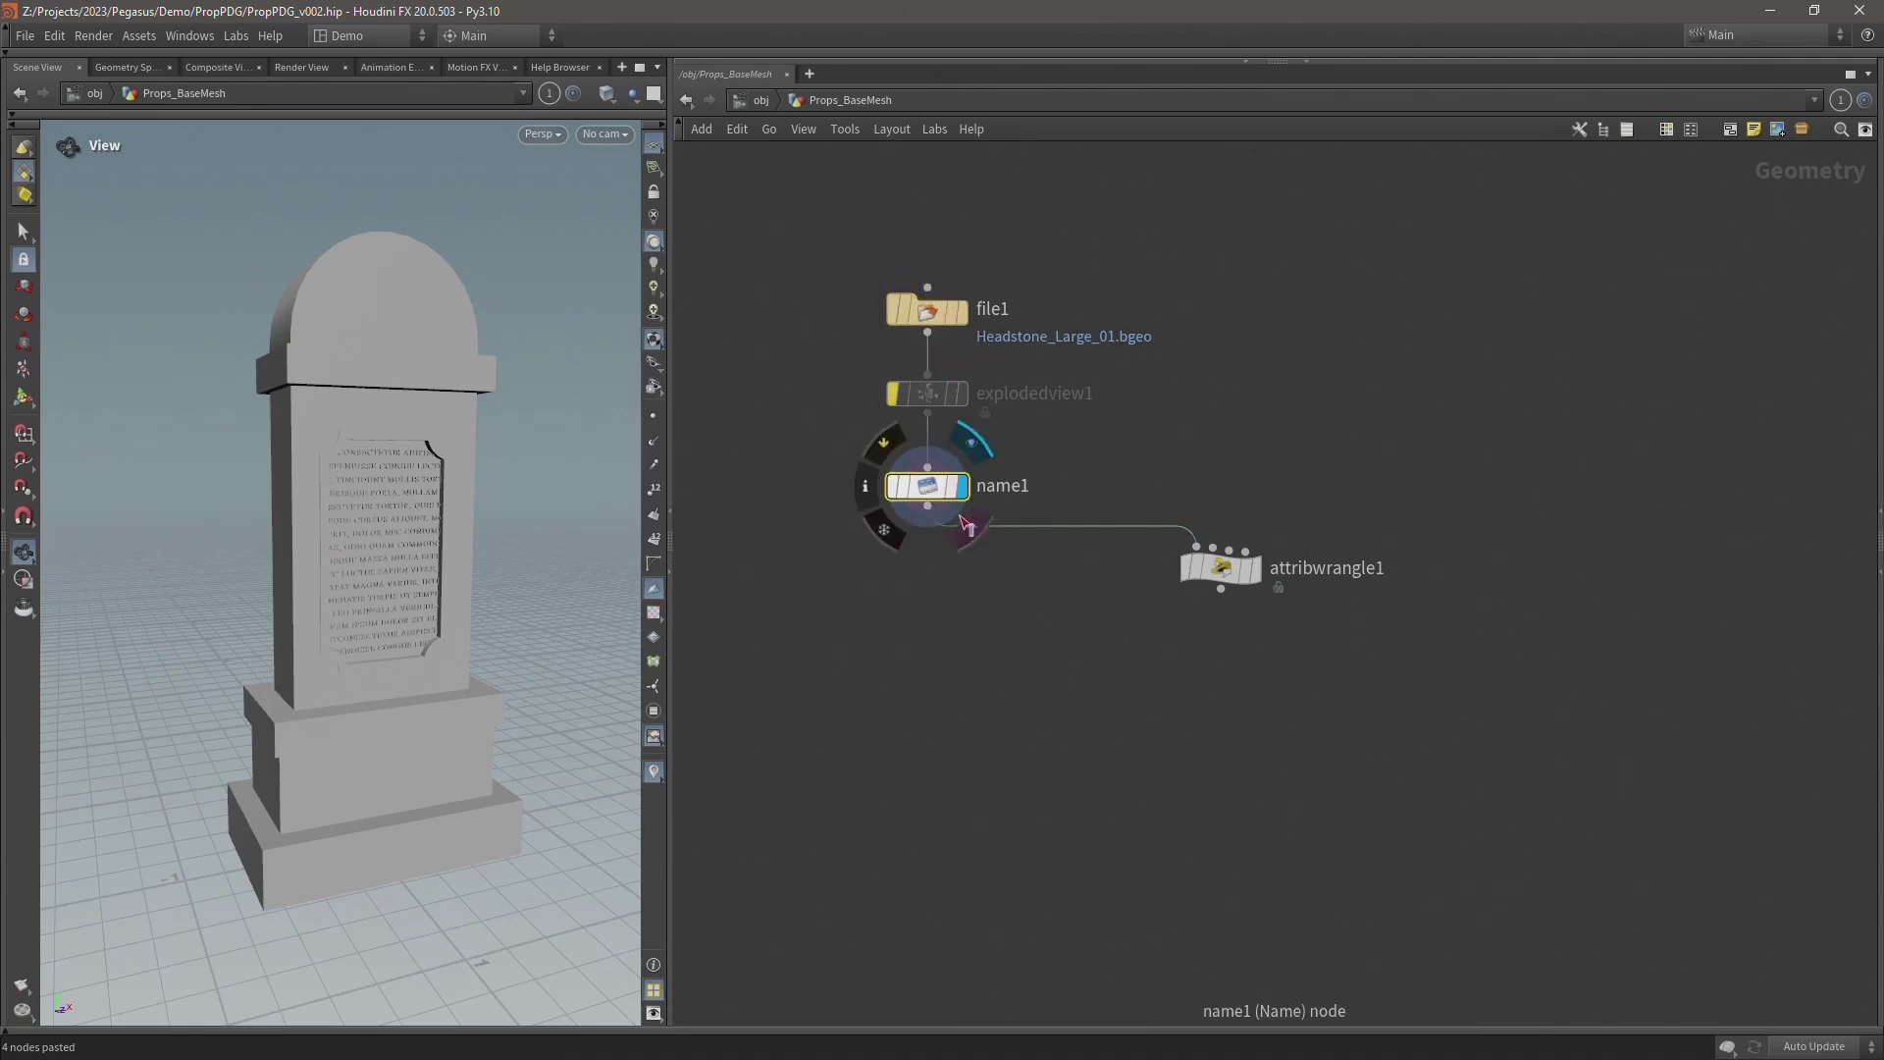
left_click(1257, 570)
left_click_drag(395, 527, 447, 462)
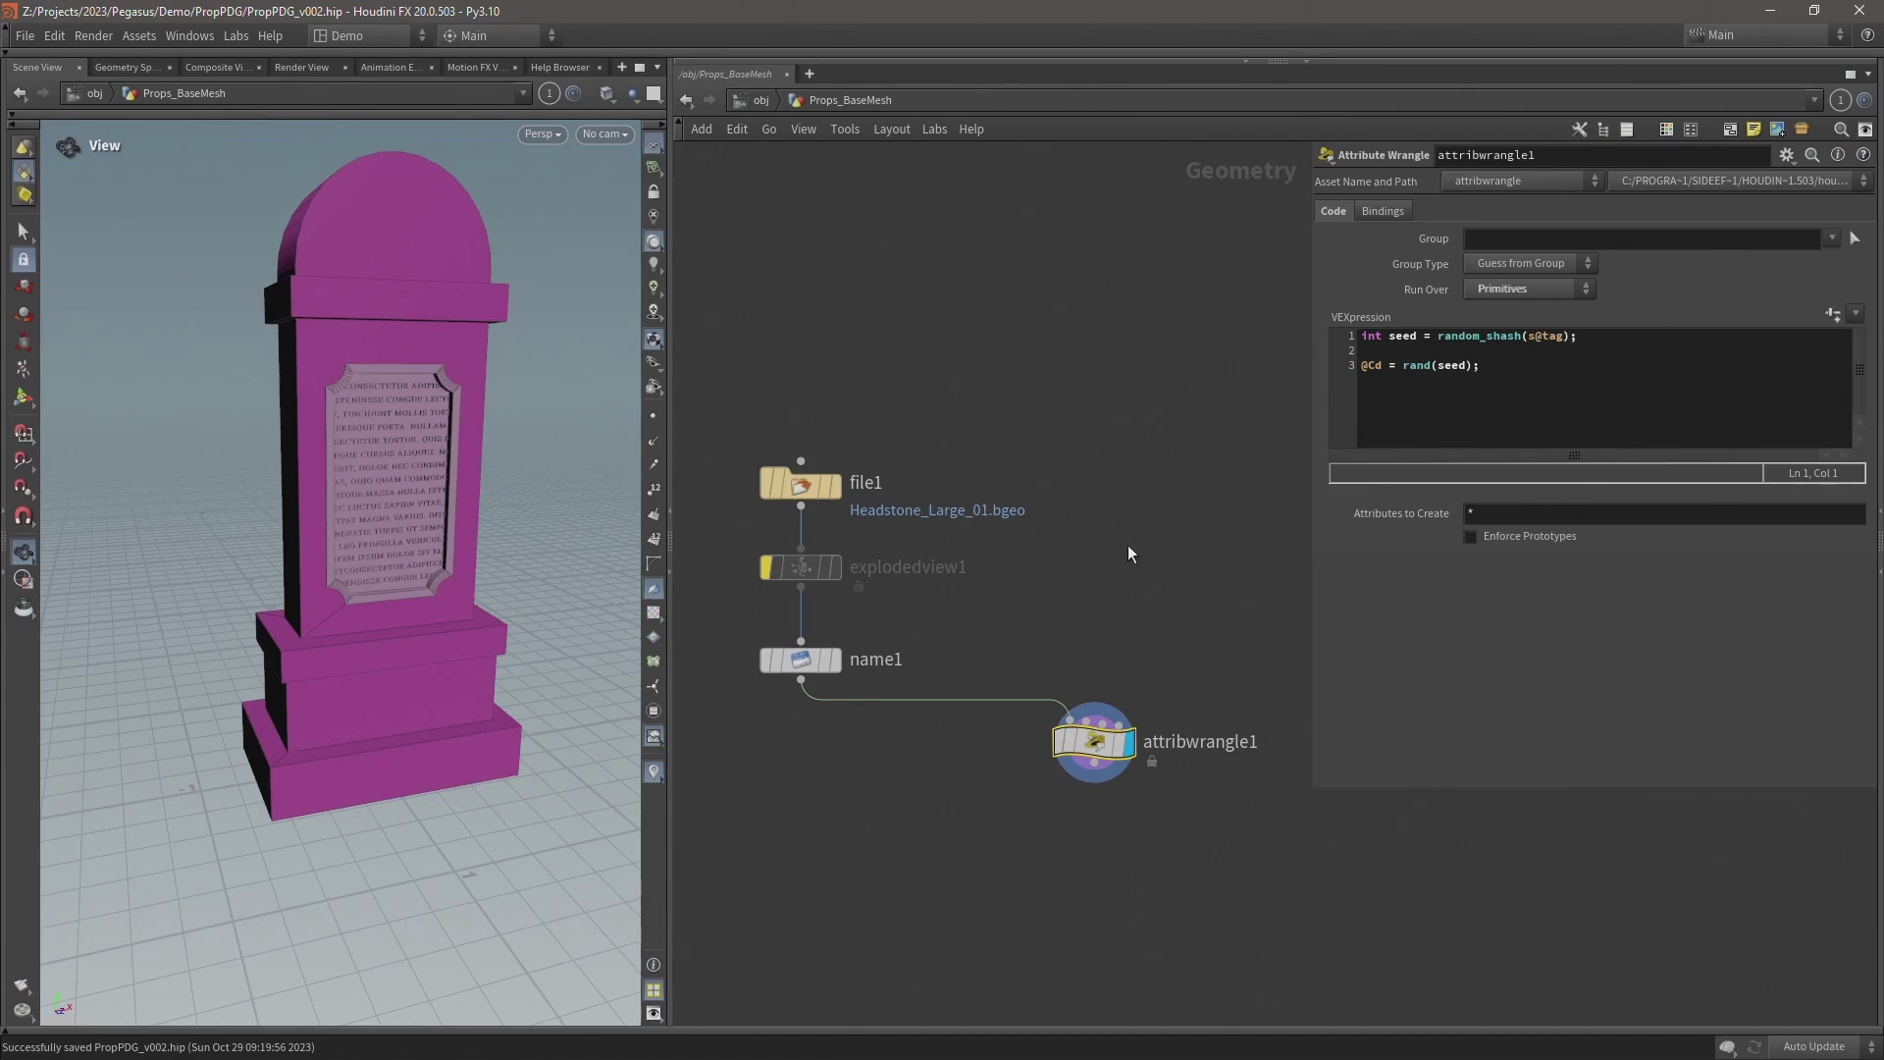
key("p")
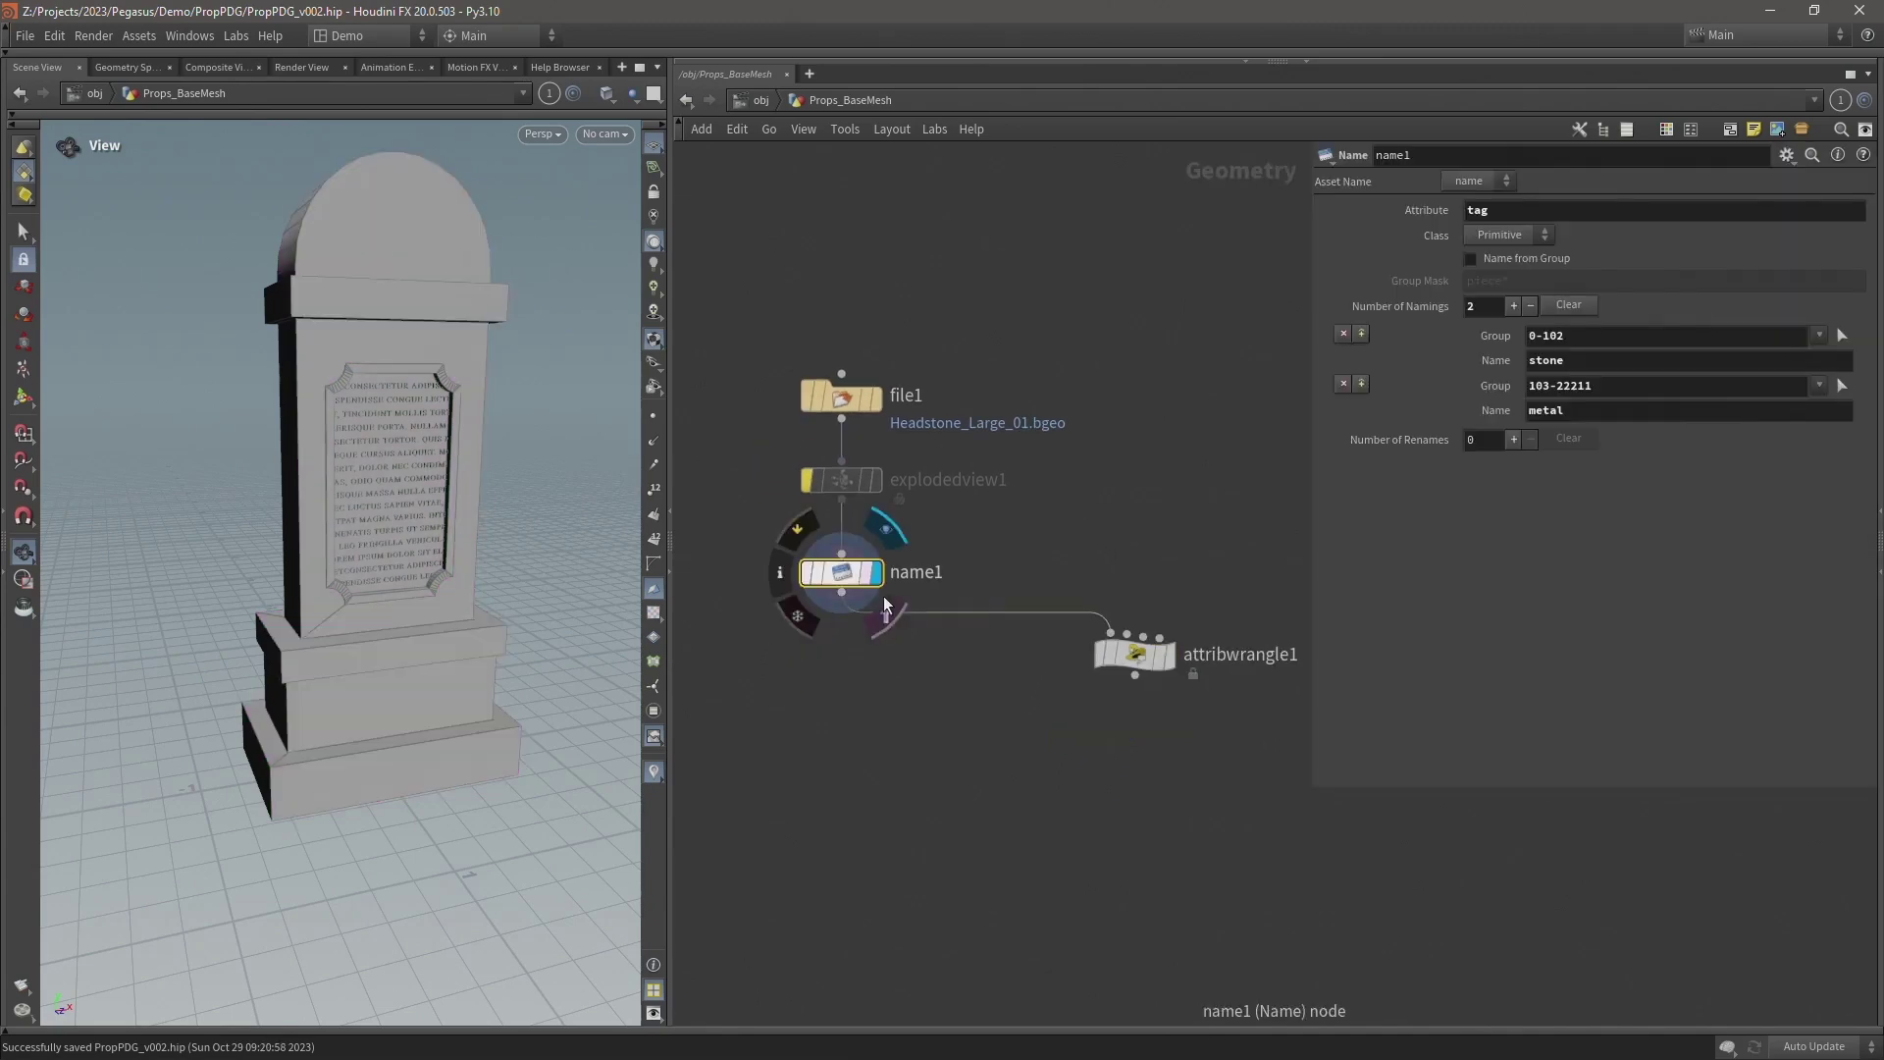
Move attribwrangle1 further down, insert a second Name node between name1 and attribwrangle1, and display it.
left_click_drag(1140, 651, 1113, 762)
left_click_drag(1083, 634, 805, 670)
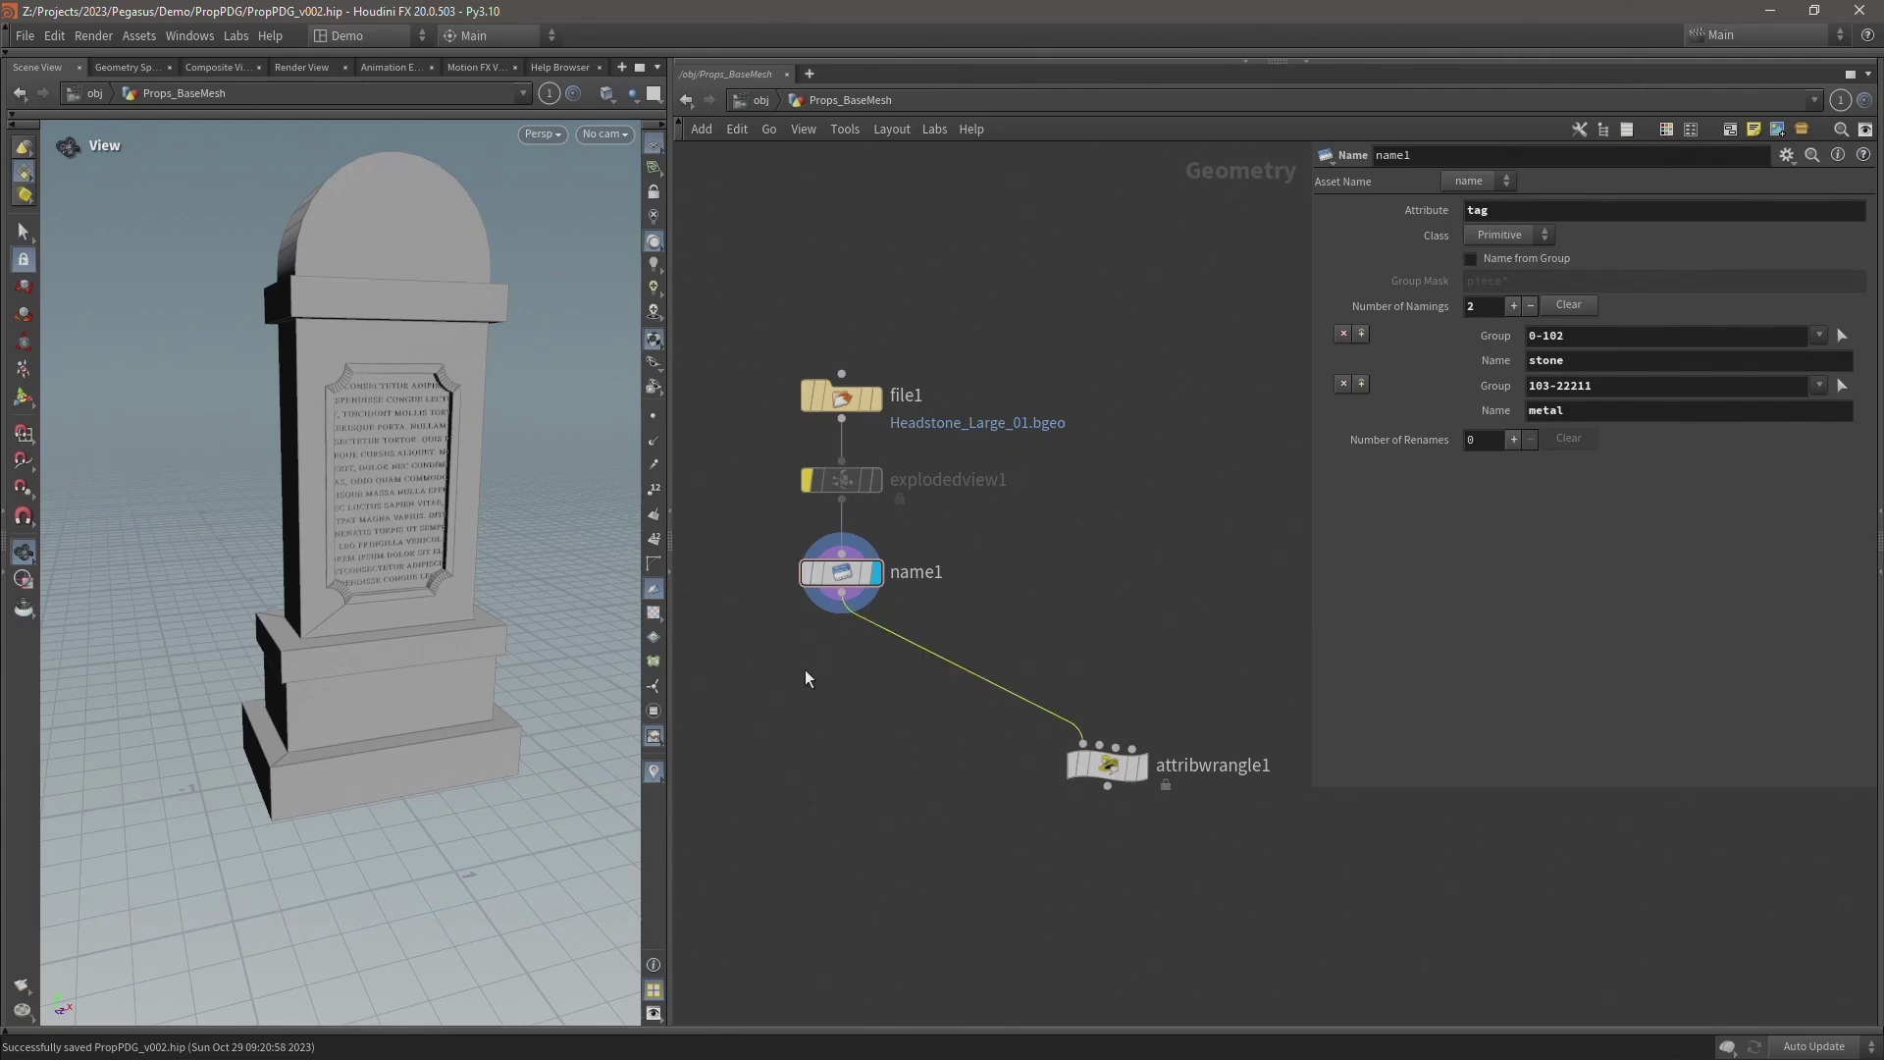
key("Tab")
type("name")
key("Return")
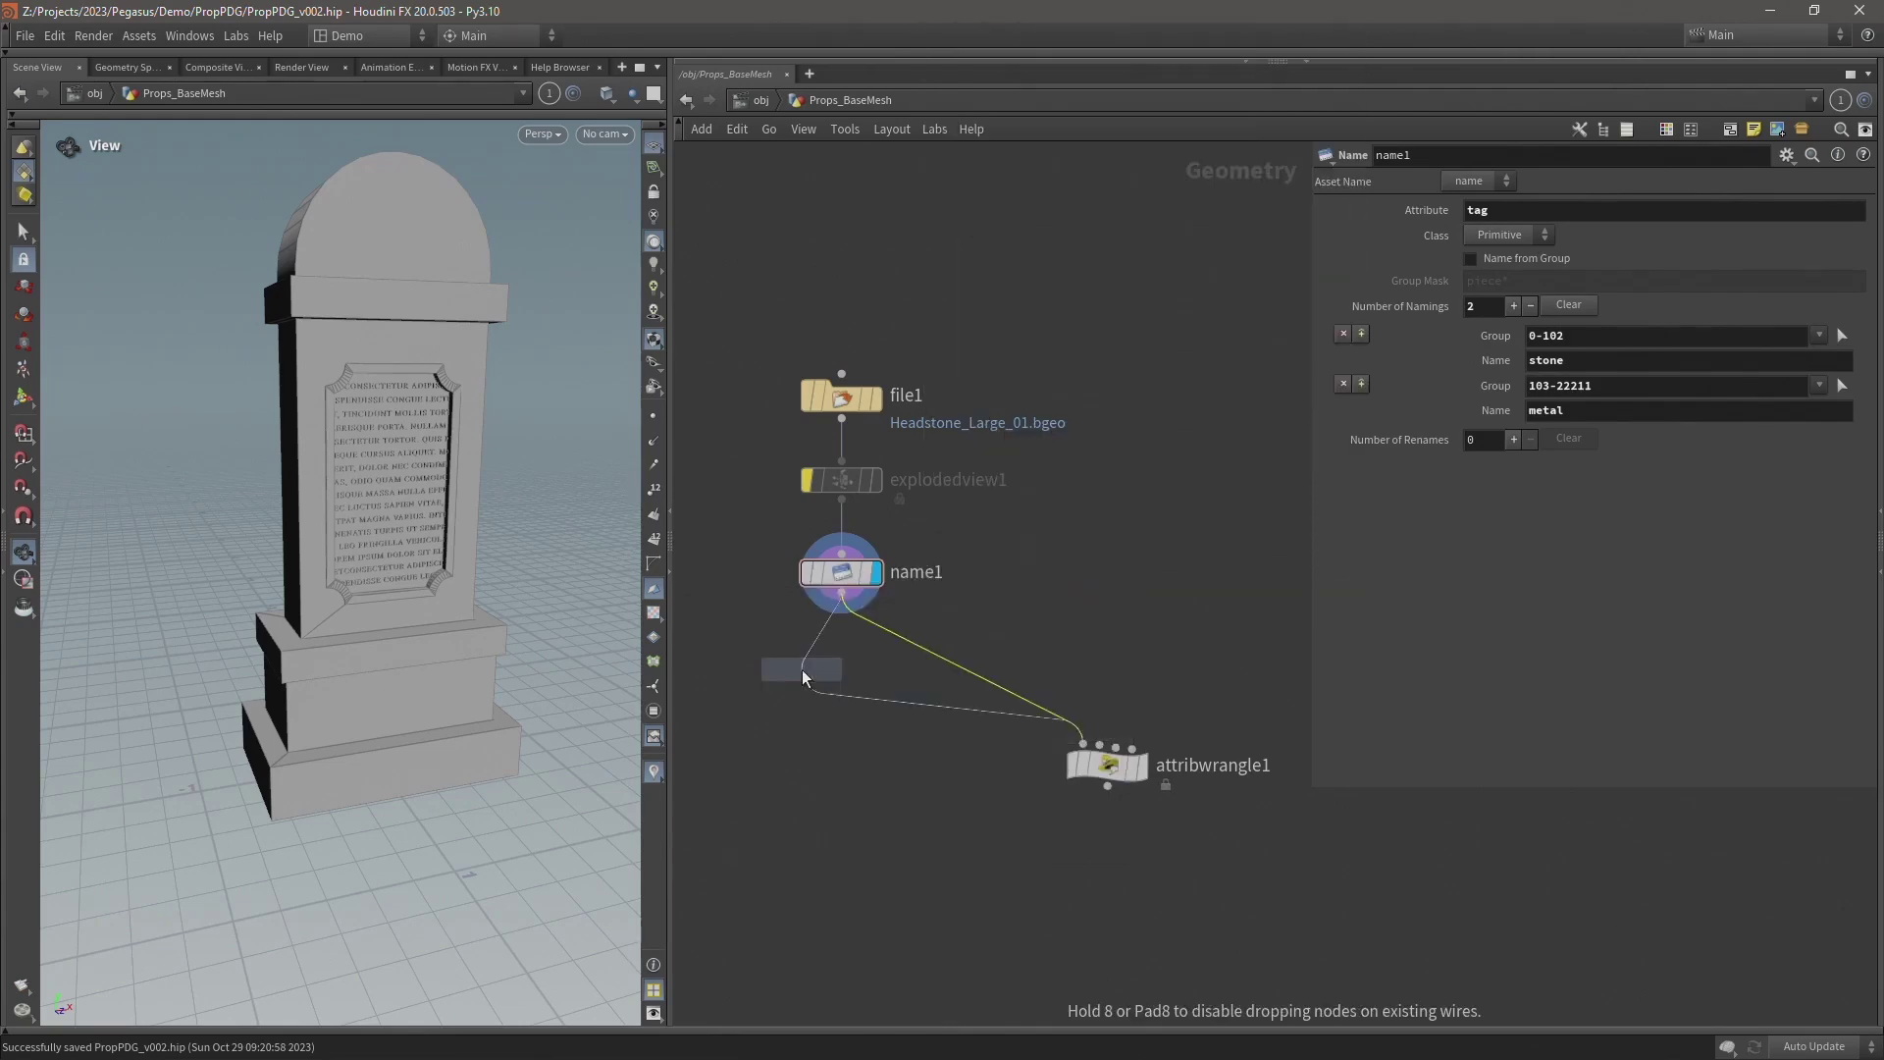
left_click(803, 669)
left_click_drag(805, 669, 851, 672)
key("r")
left_click_drag(974, 614, 766, 692)
Set the second Name node's attribute to filename and its name value to Headstone_$OS.
left_click(1530, 210)
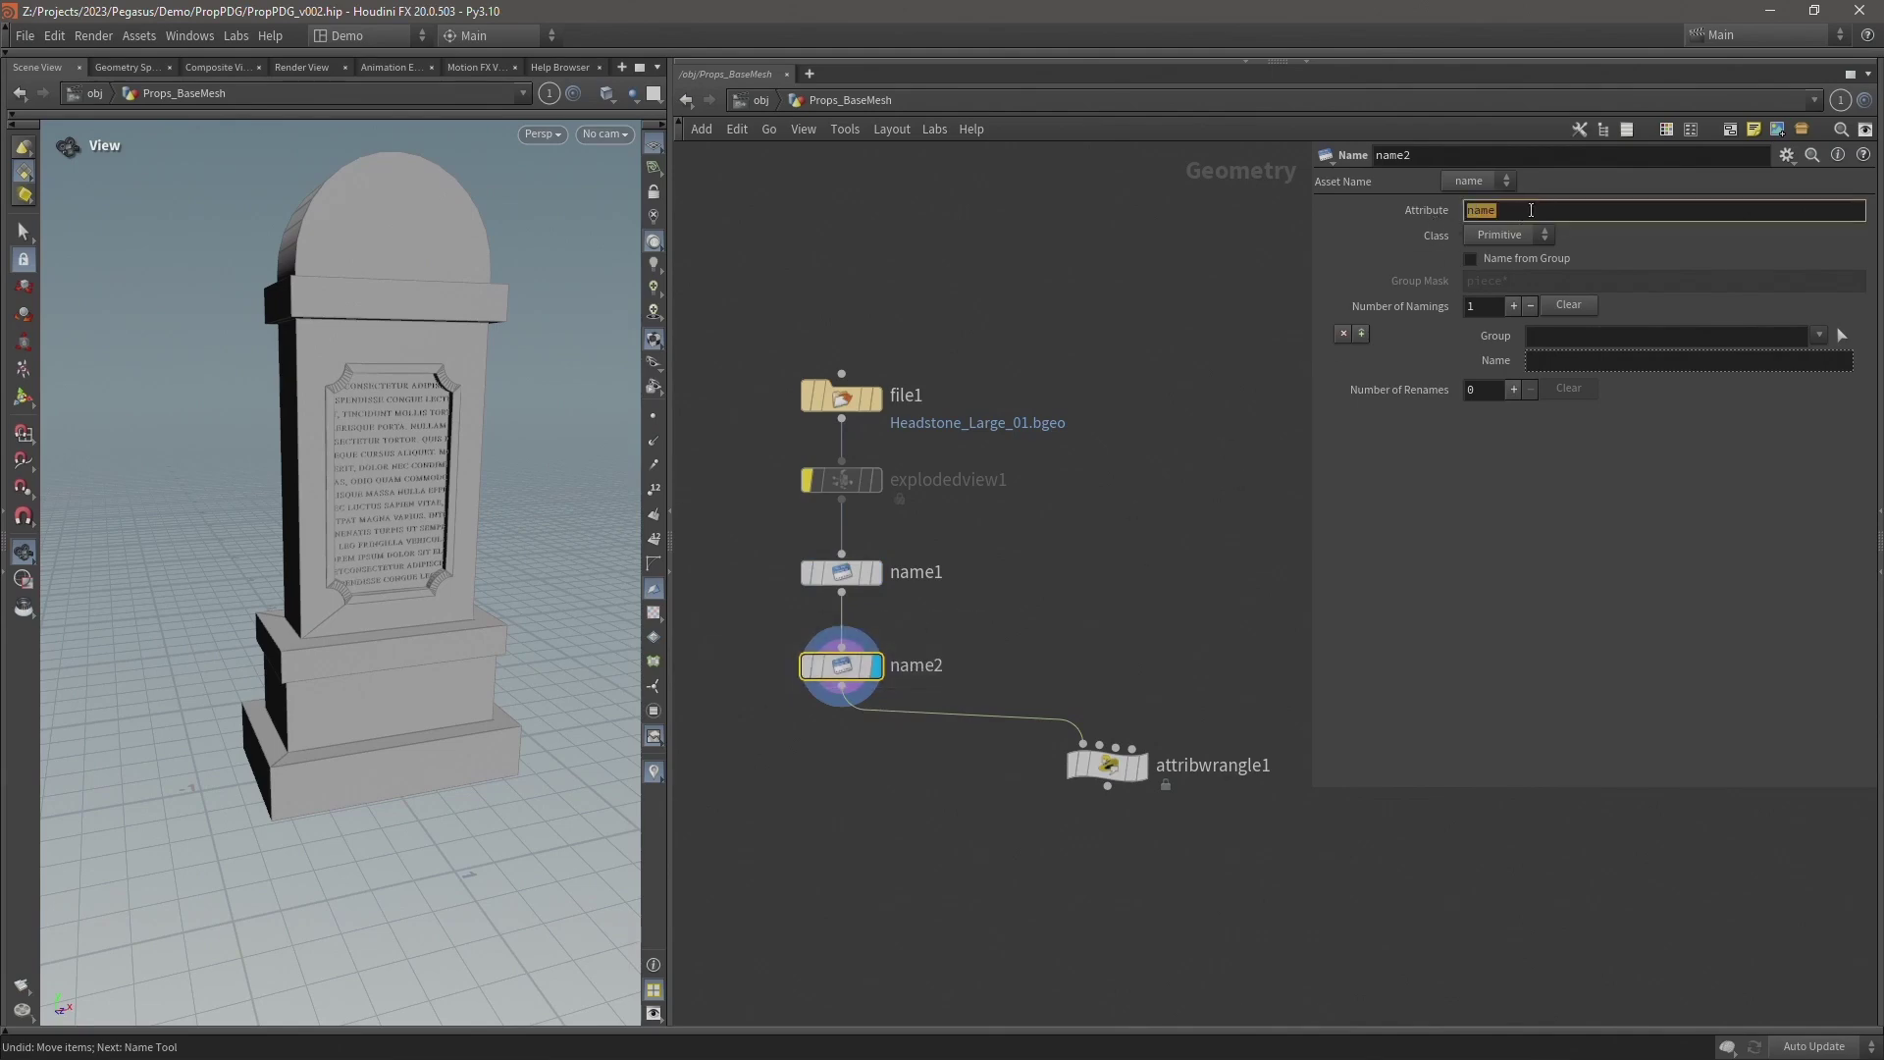
type("filename")
key("Return")
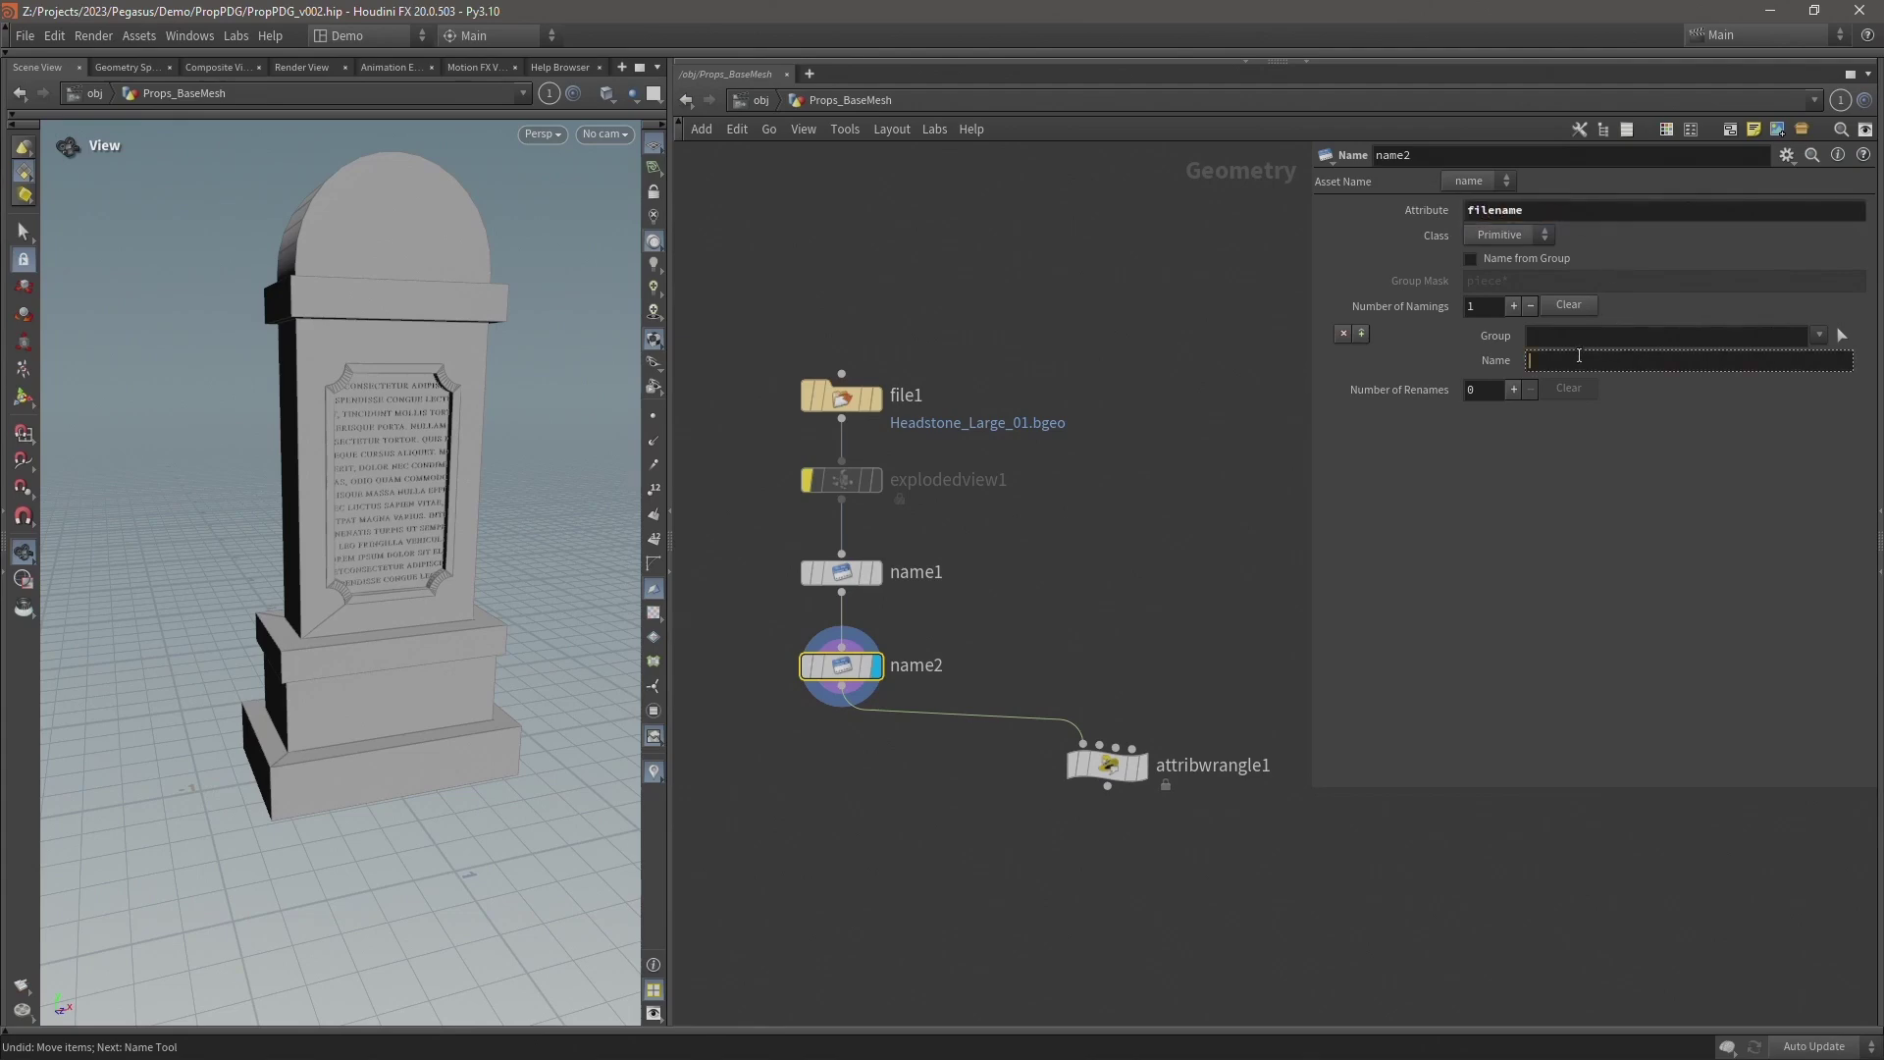
left_click(1579, 356)
type("Headstone_$")
type("OS")
key("Return")
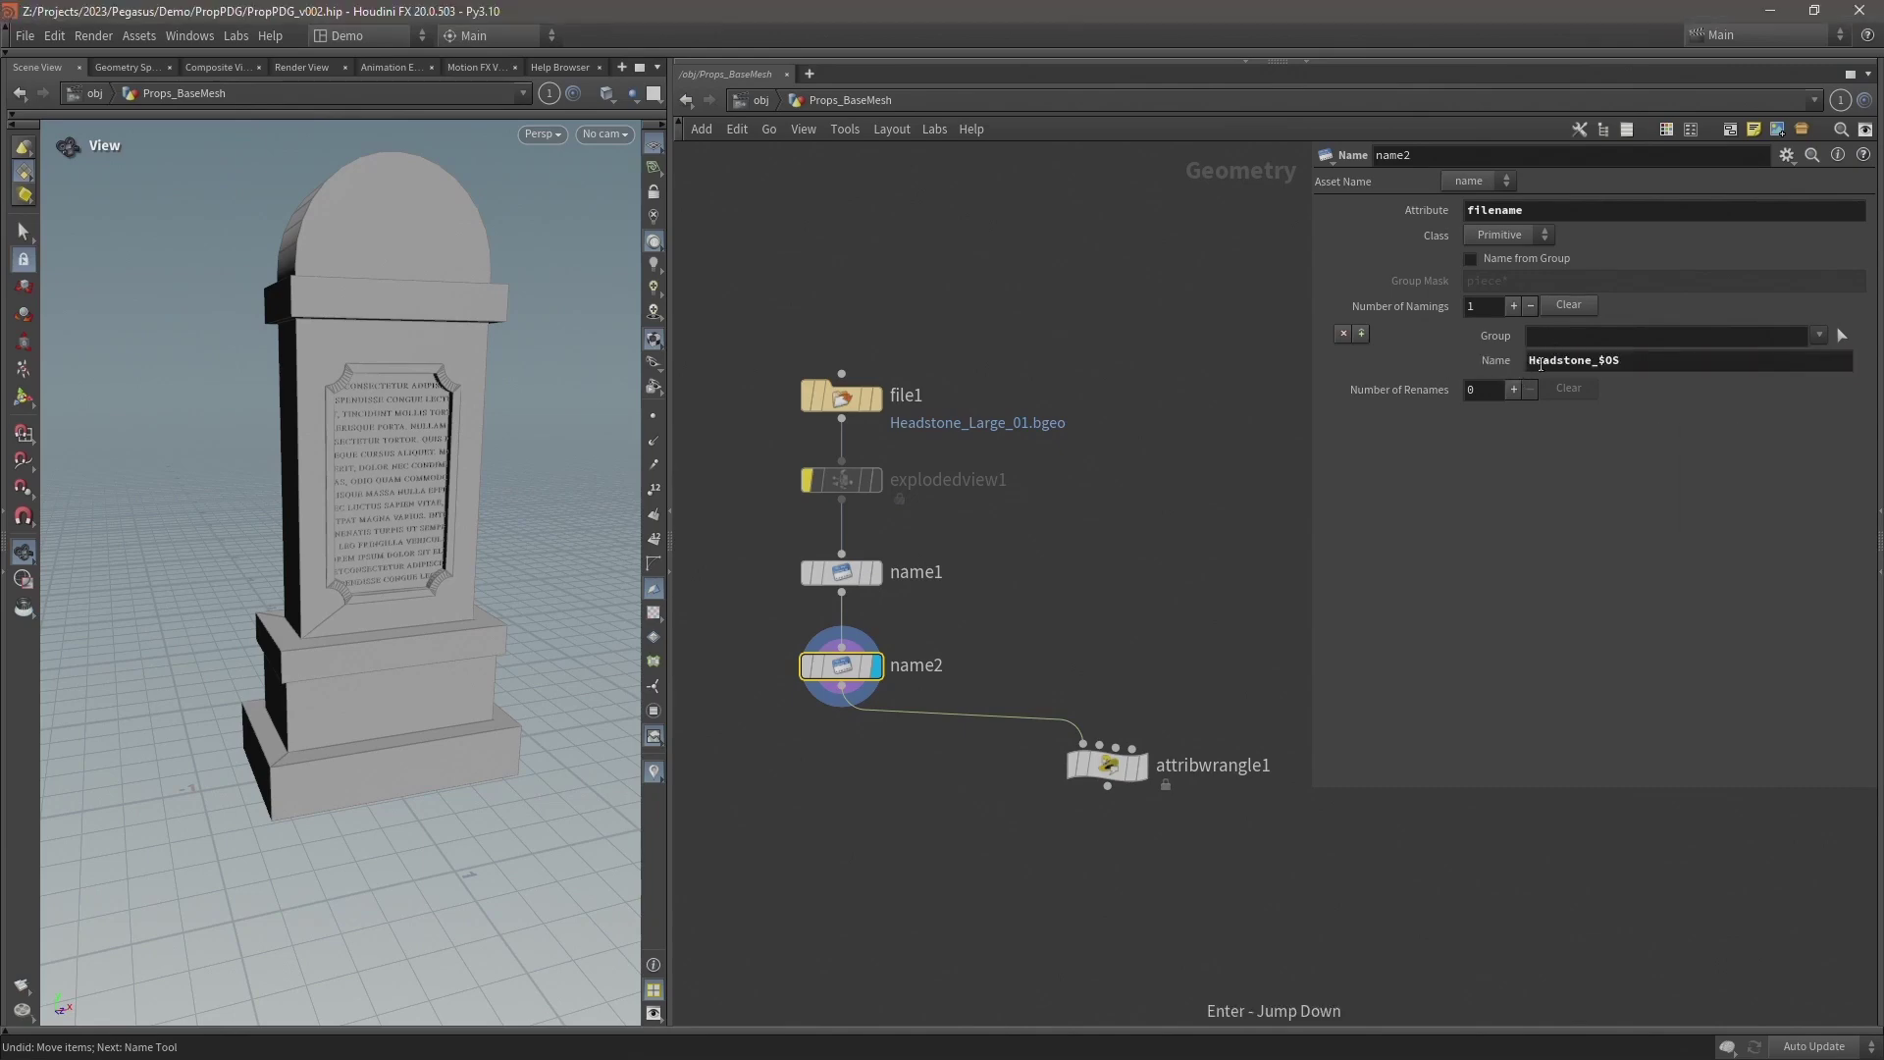
left_click(1495, 366)
Rename the name2 node as Large_01.
double_click(908, 664)
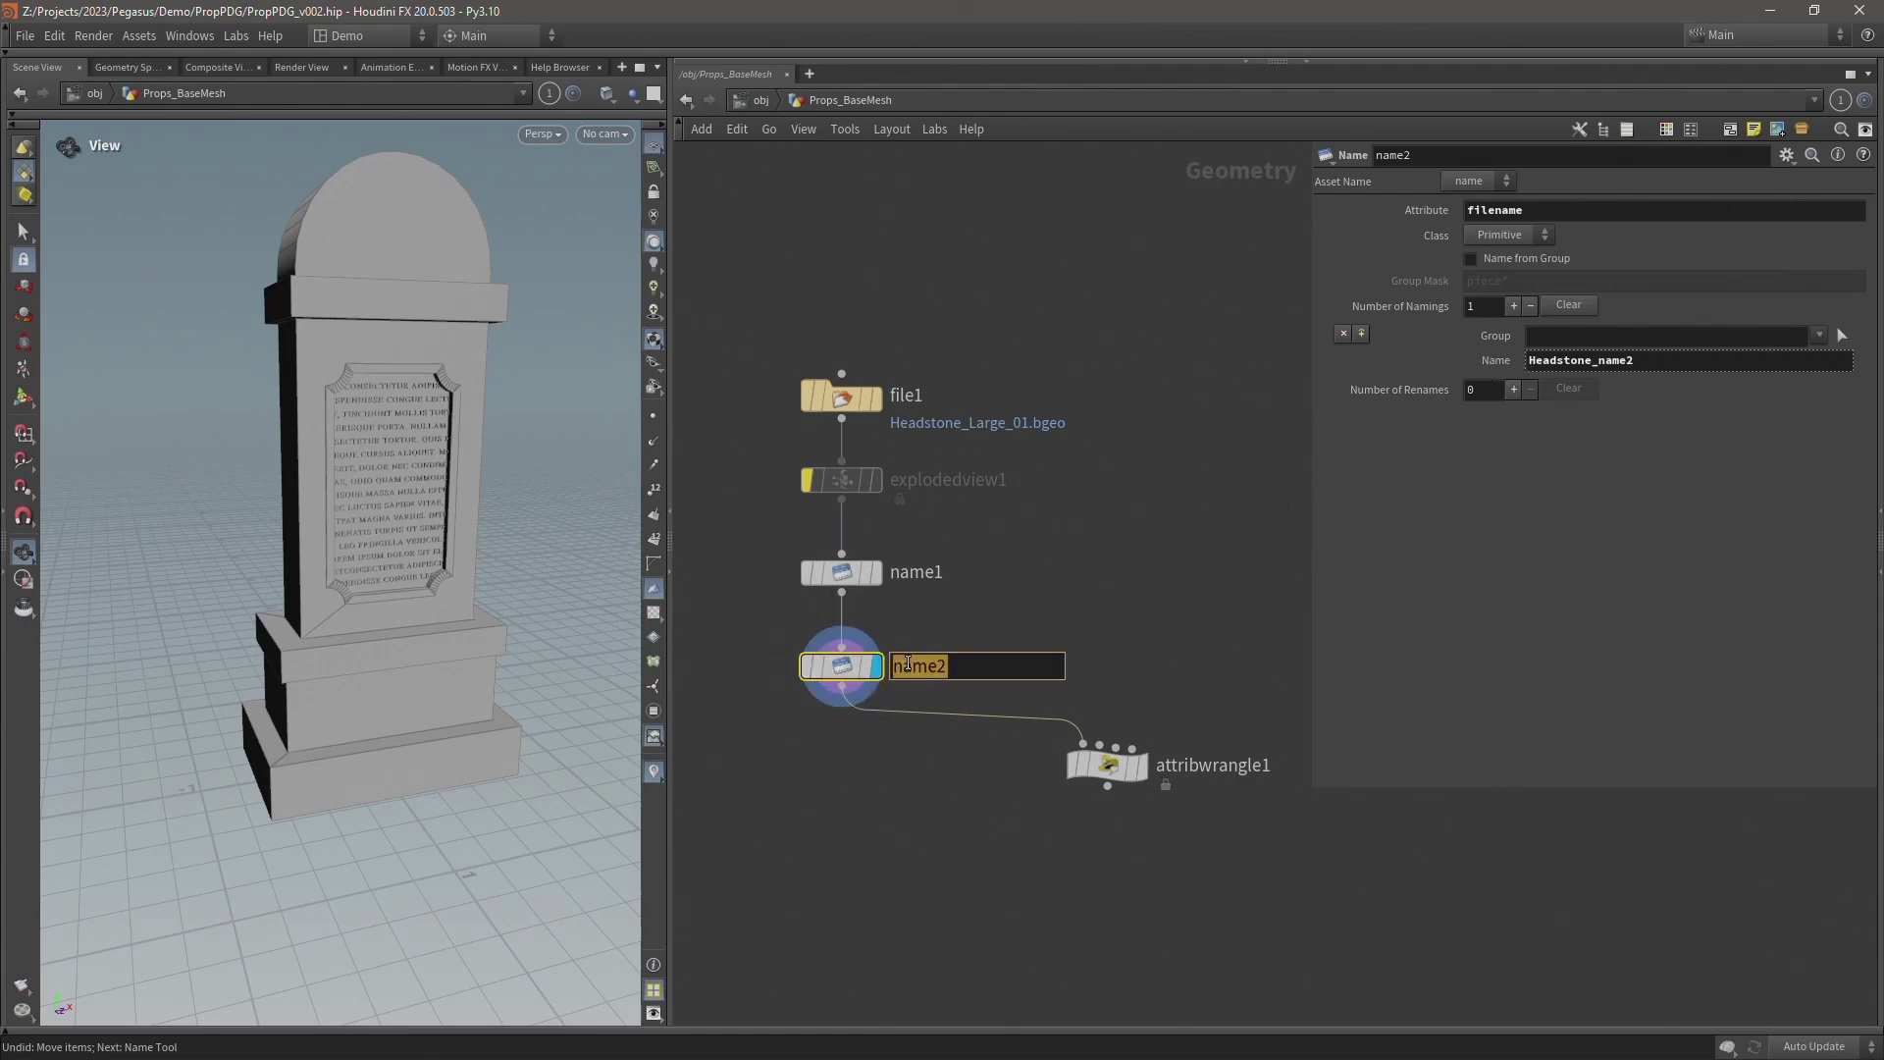
type("Large_01")
key("Return")
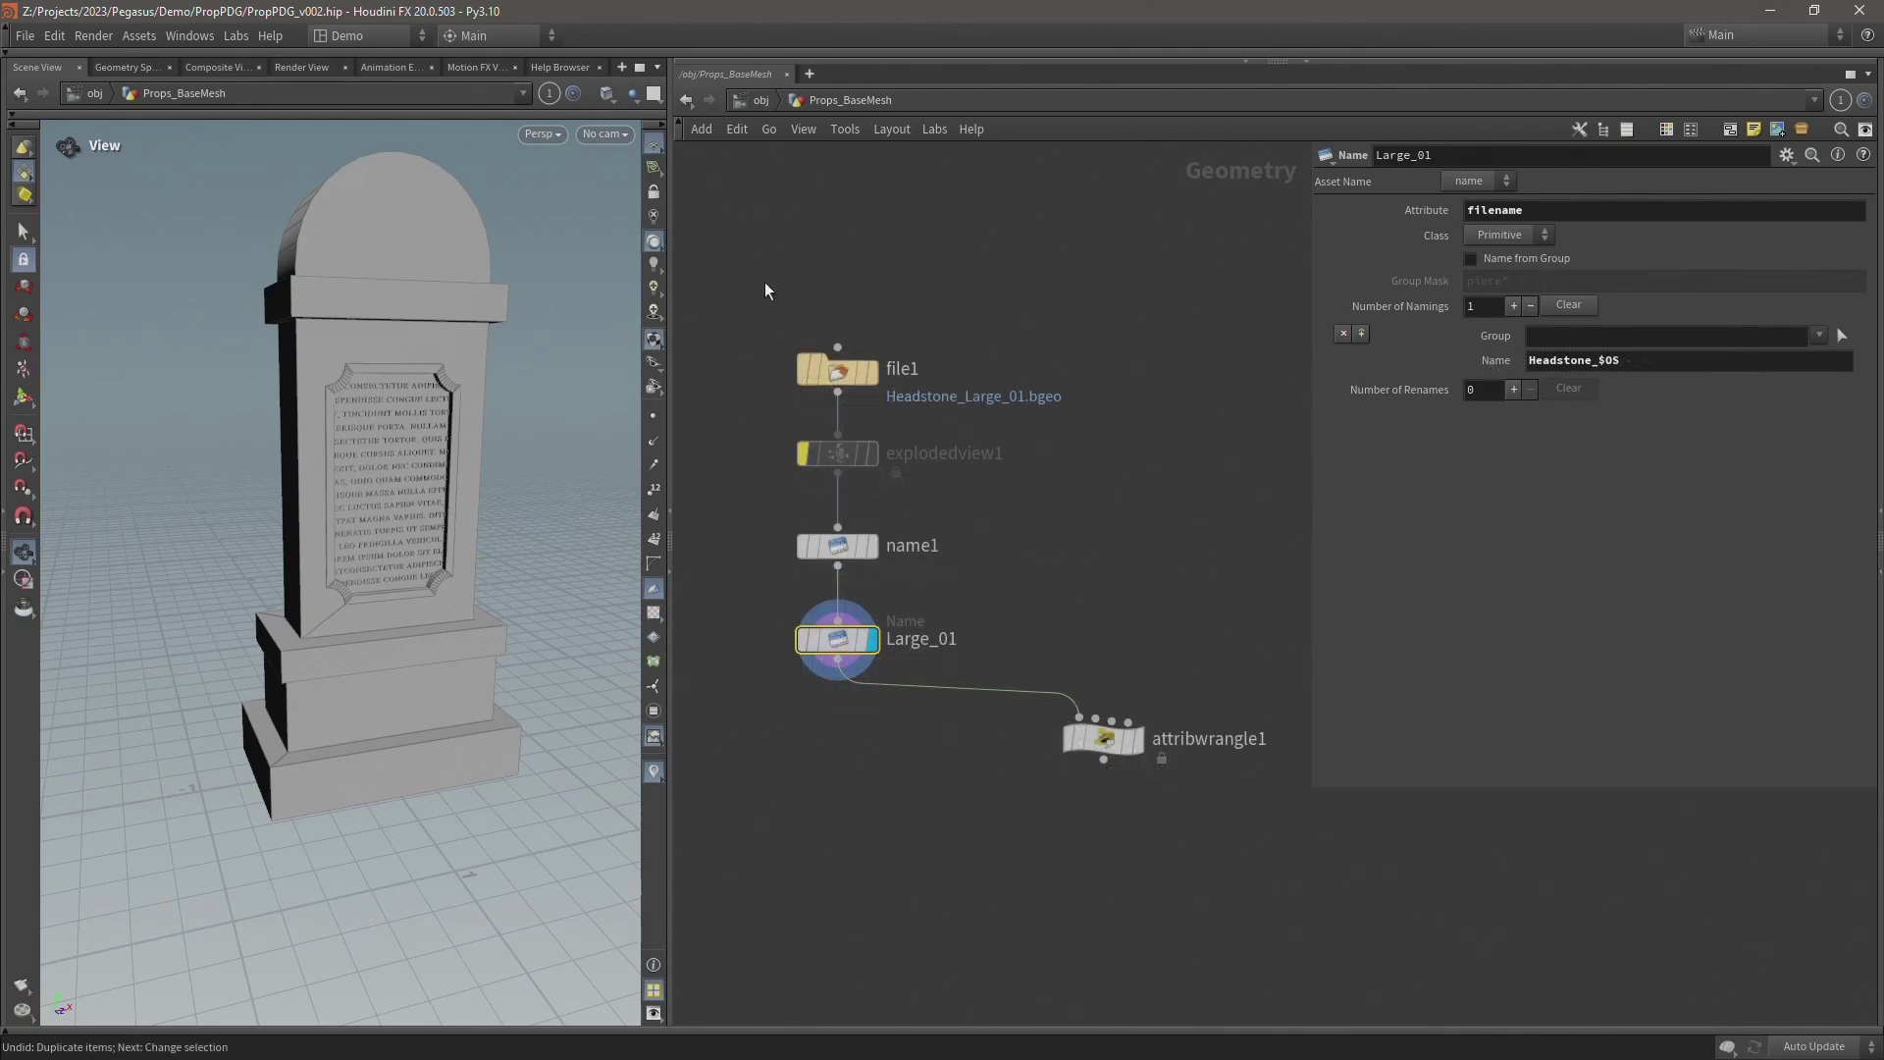
Set file1's geometry file path to $HIP/geo/Prop_Meshes/$OS.bgeo so it loads by node name.
left_click_drag(756, 289, 986, 409)
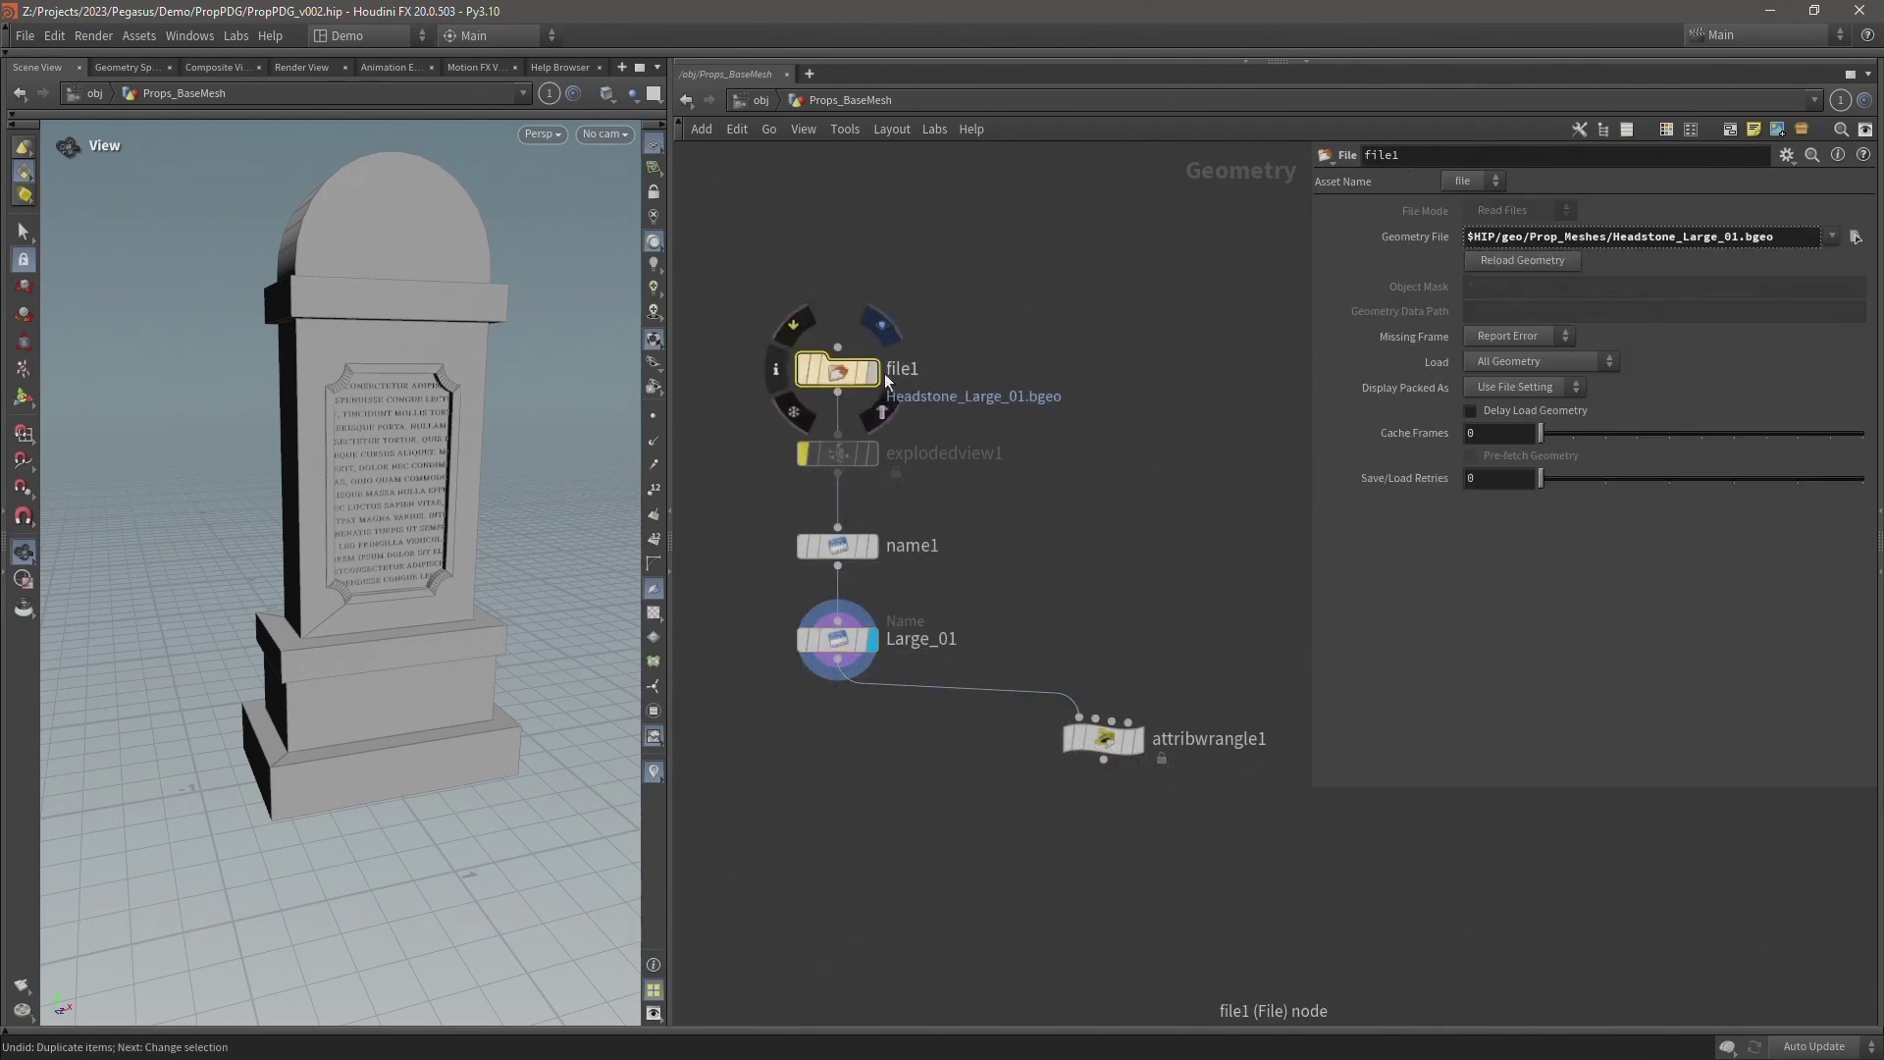
left_click_drag(1312, 237, 1146, 236)
left_click_drag(1458, 237, 1584, 224)
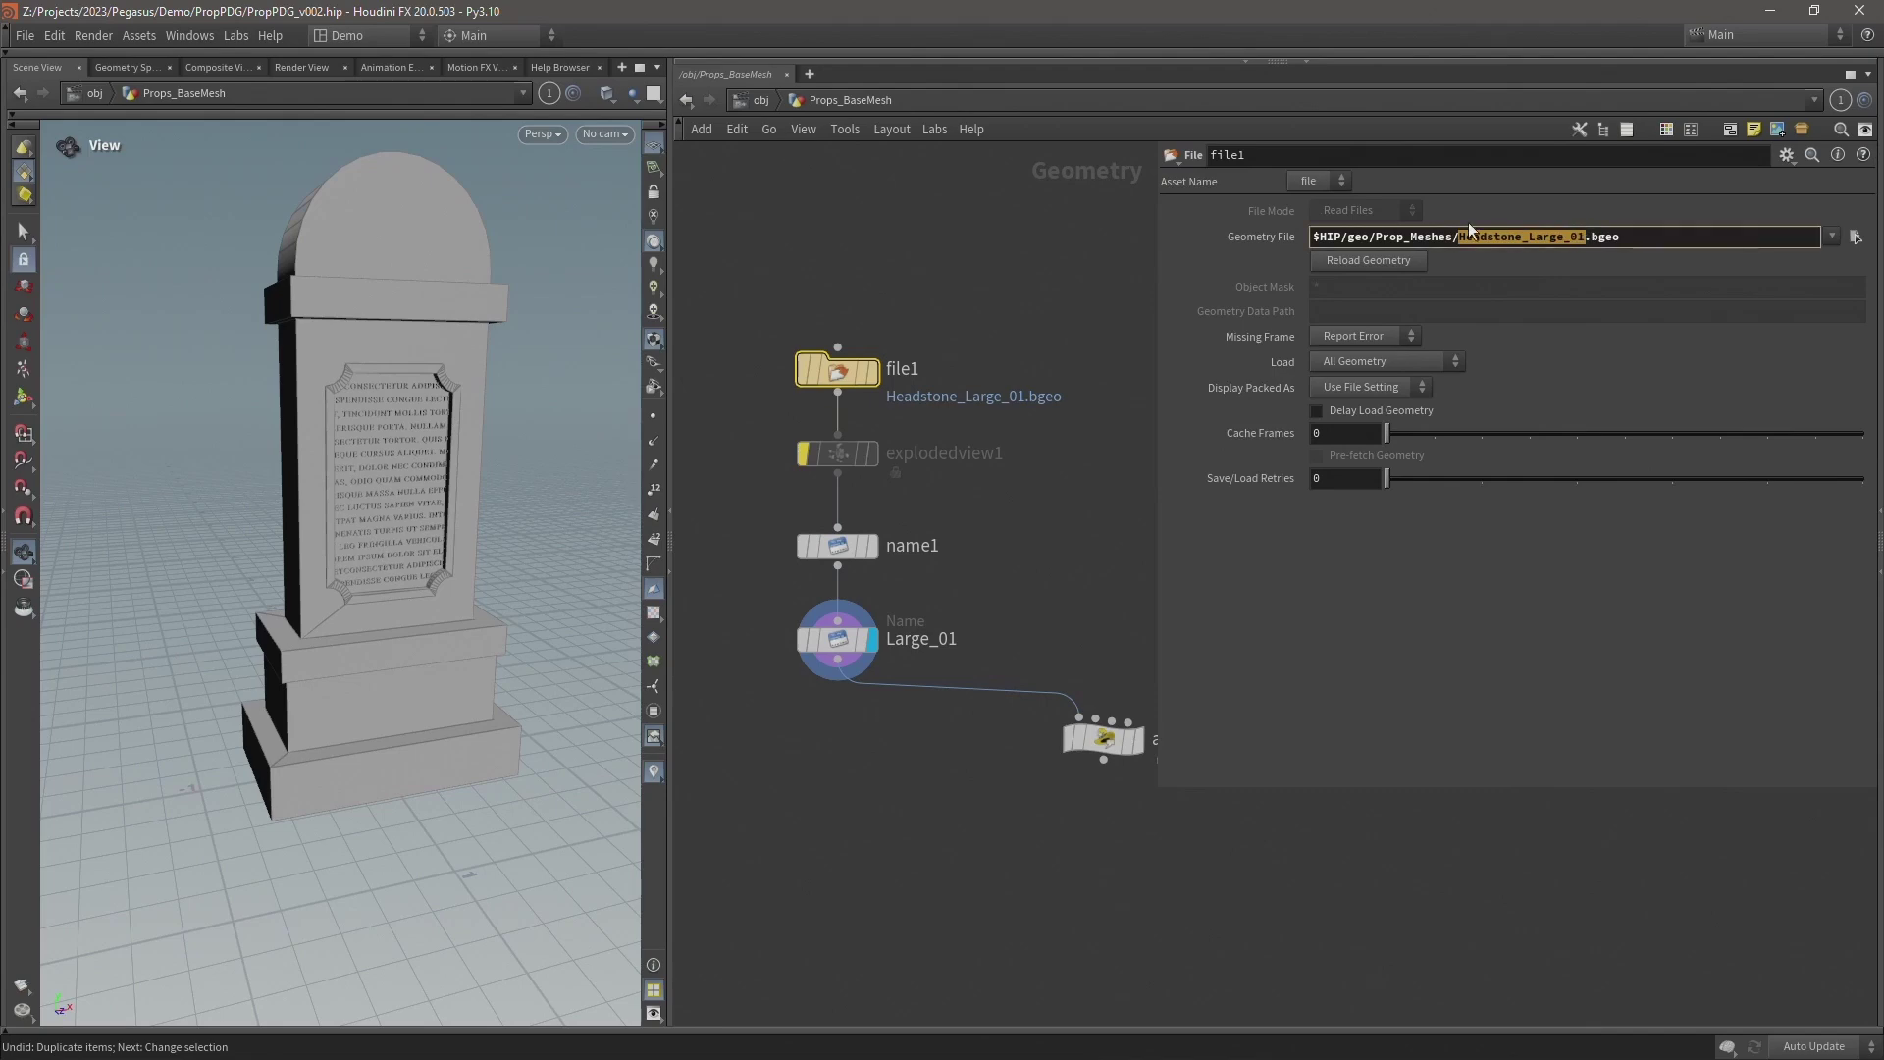
type("$OS")
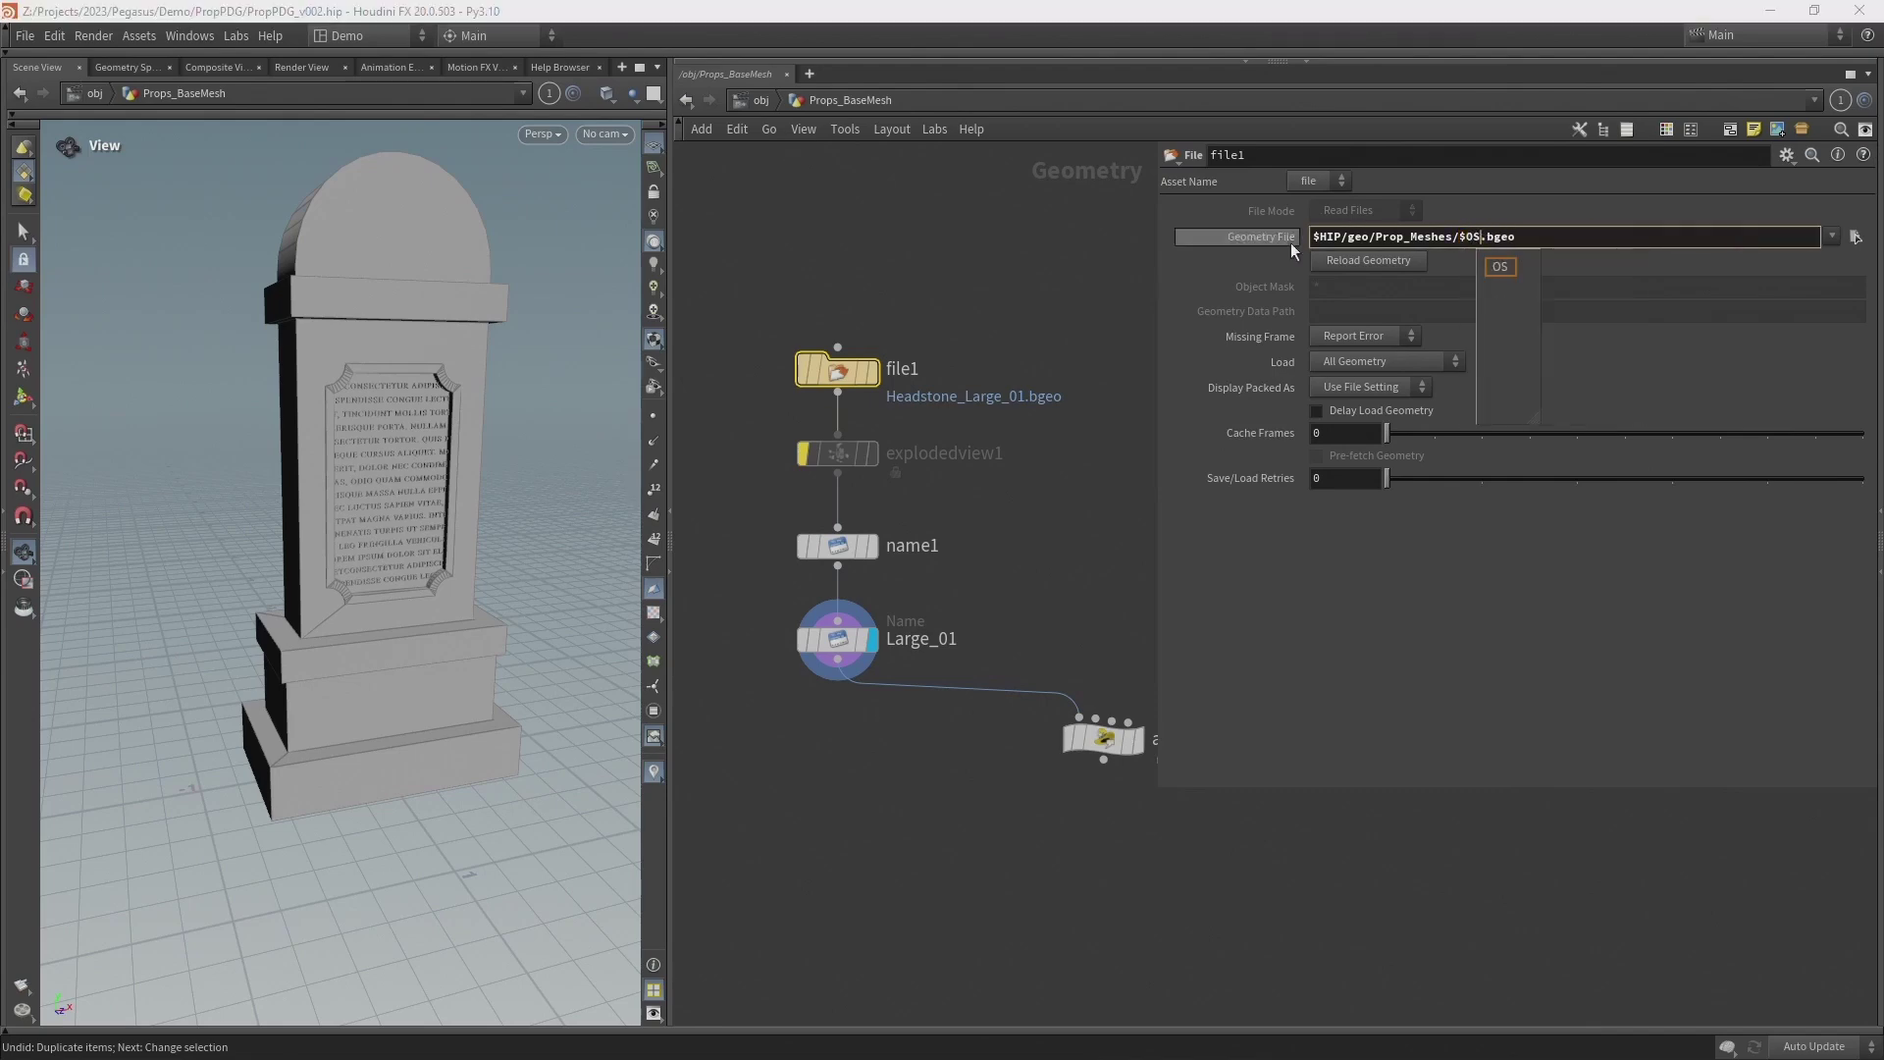
left_click(1528, 238)
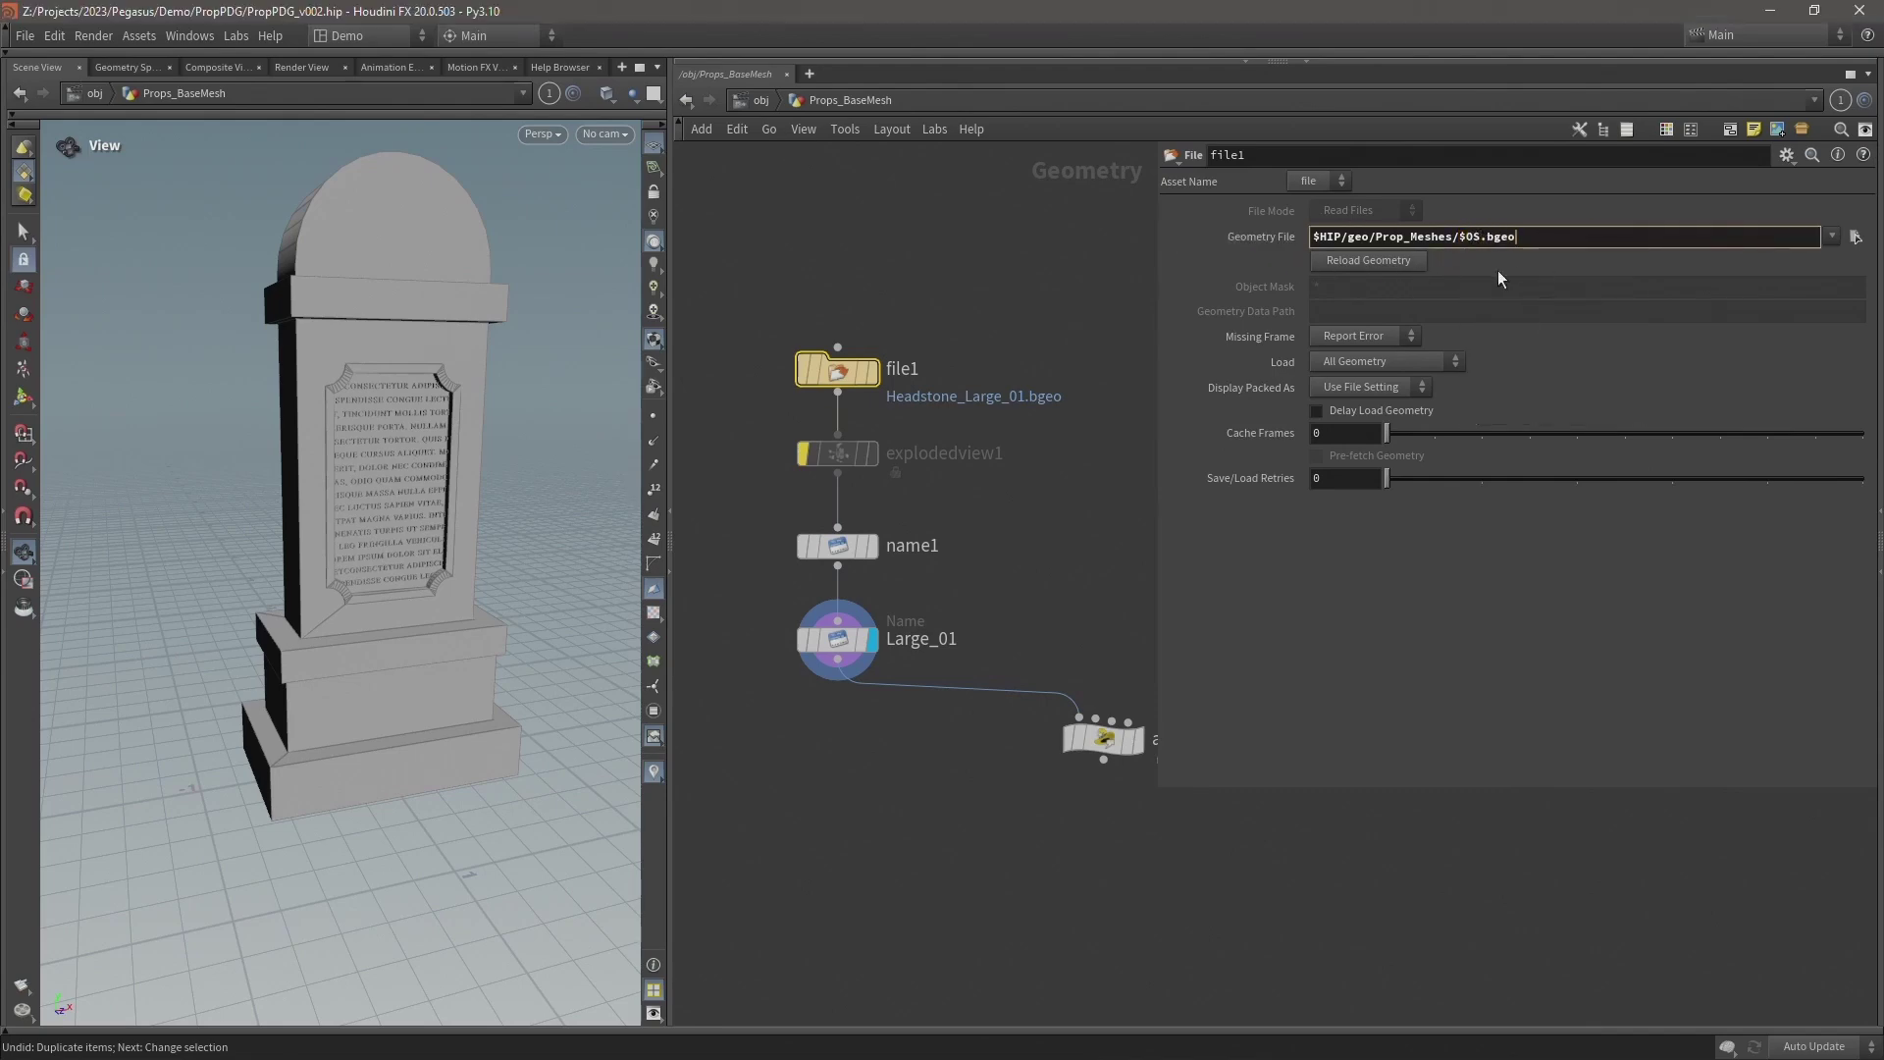
key("Return")
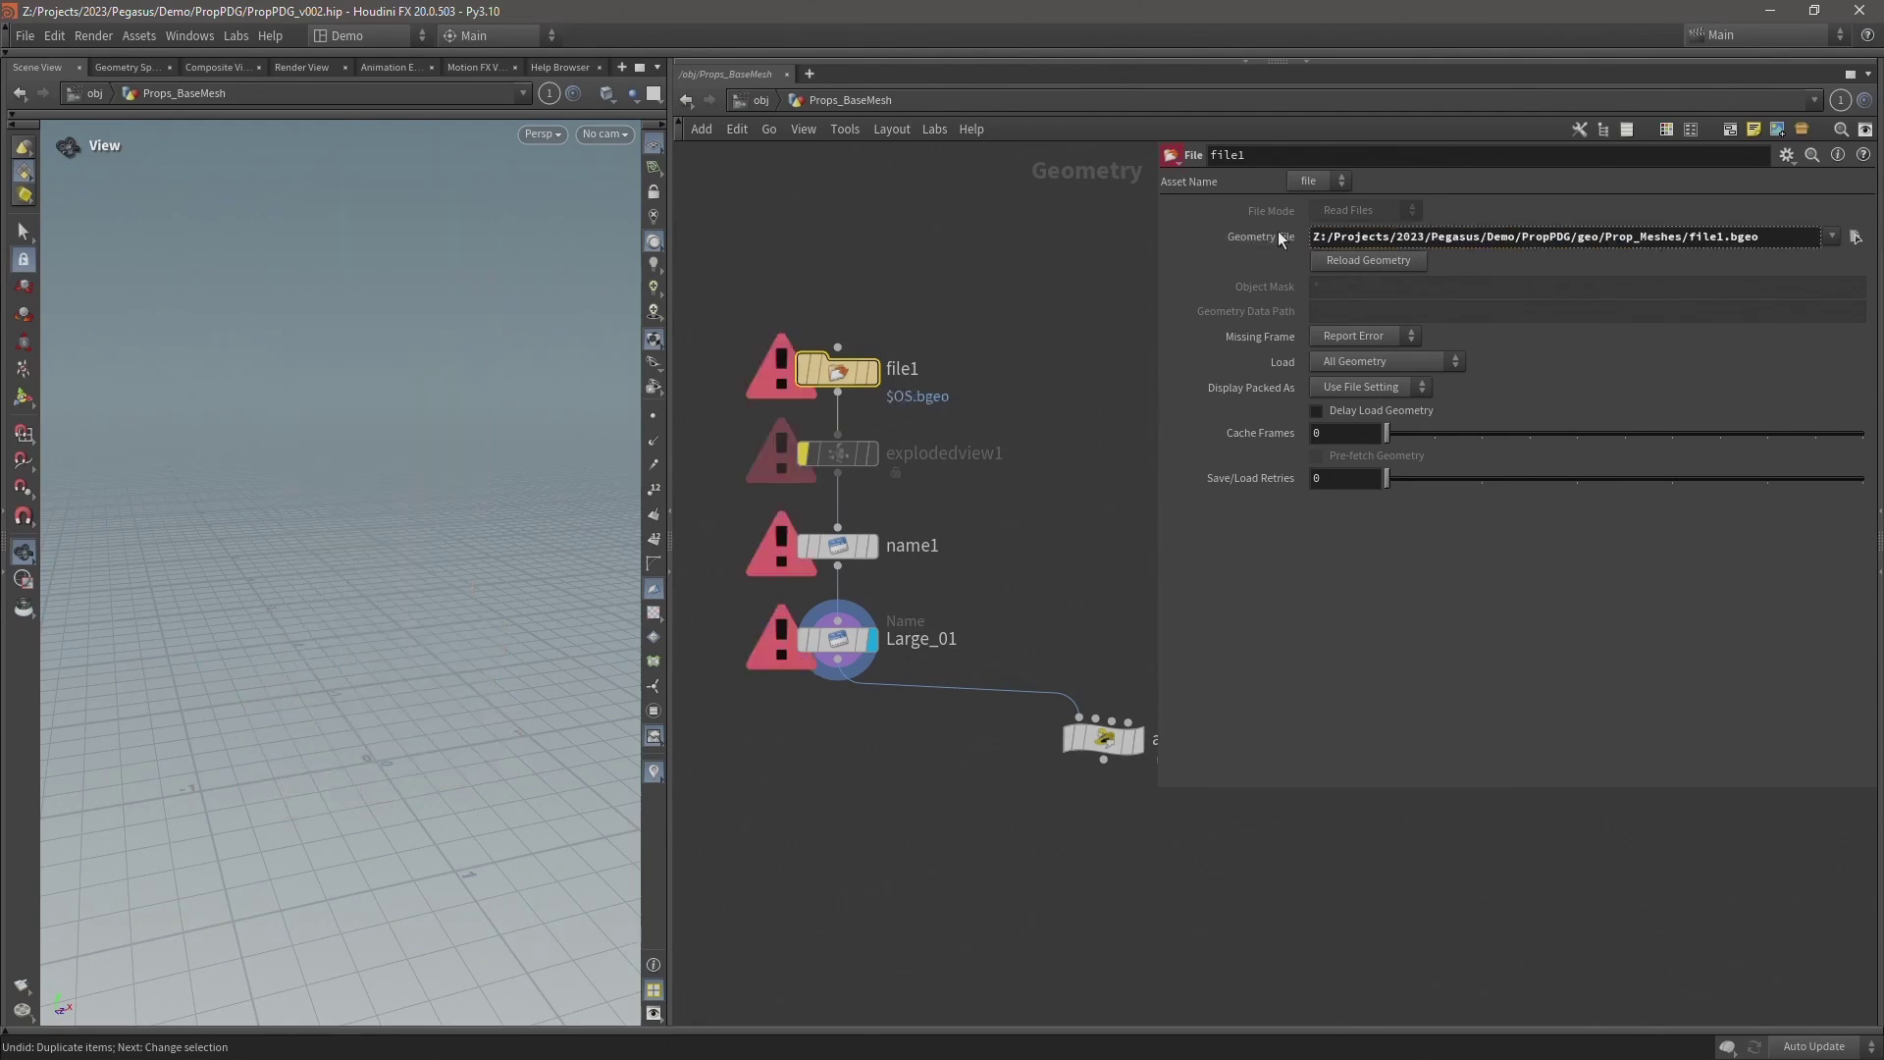
Rename the file1 node as Headstone_Large_01 and save the scene.
double_click(906, 368)
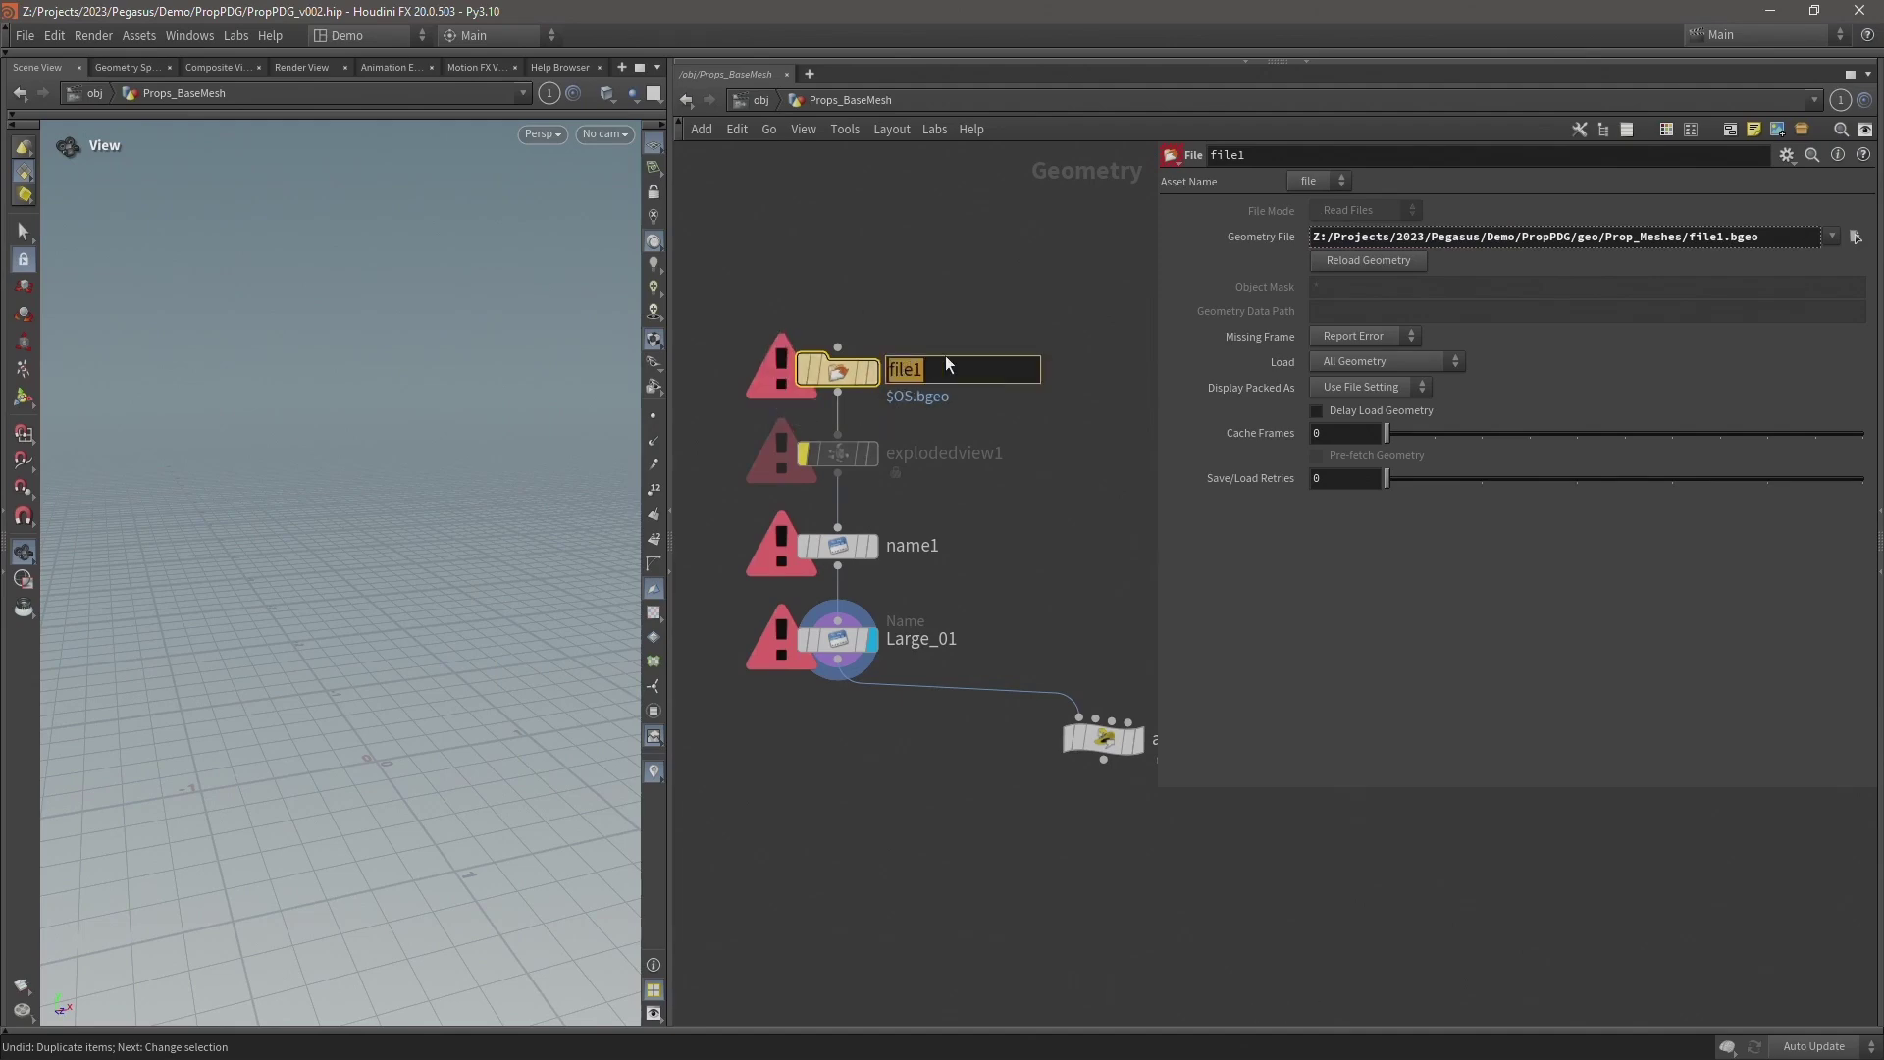
type("Headstone_Large_01")
key("Return")
left_click(1275, 242)
key("ctrl+s")
Duplicate the whole four-node chain from the Headstone_Large_01 file node down to Large_01, placing the copy beside it.
left_click_drag(994, 285, 734, 704)
middle_click_drag(1031, 566, 1015, 562)
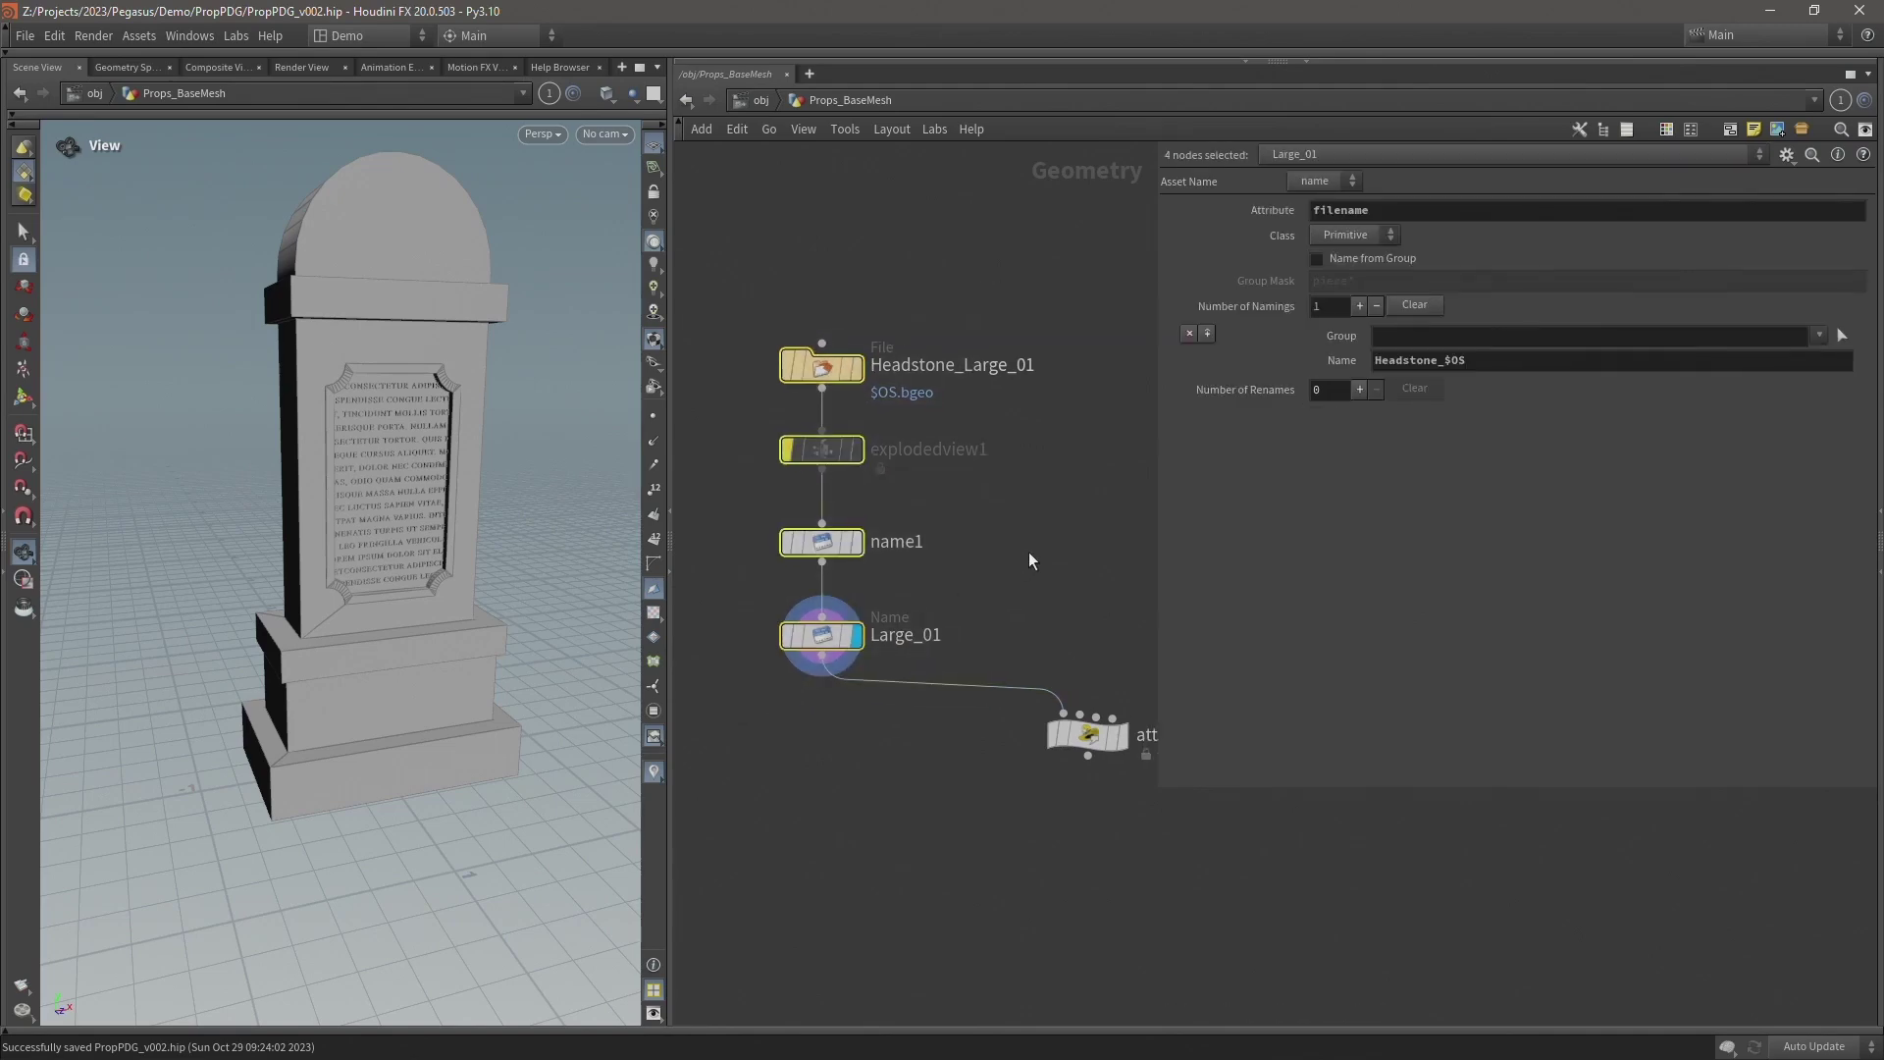
key("p")
mouse_move(833, 639)
left_click_drag(833, 640, 1151, 639, "alt")
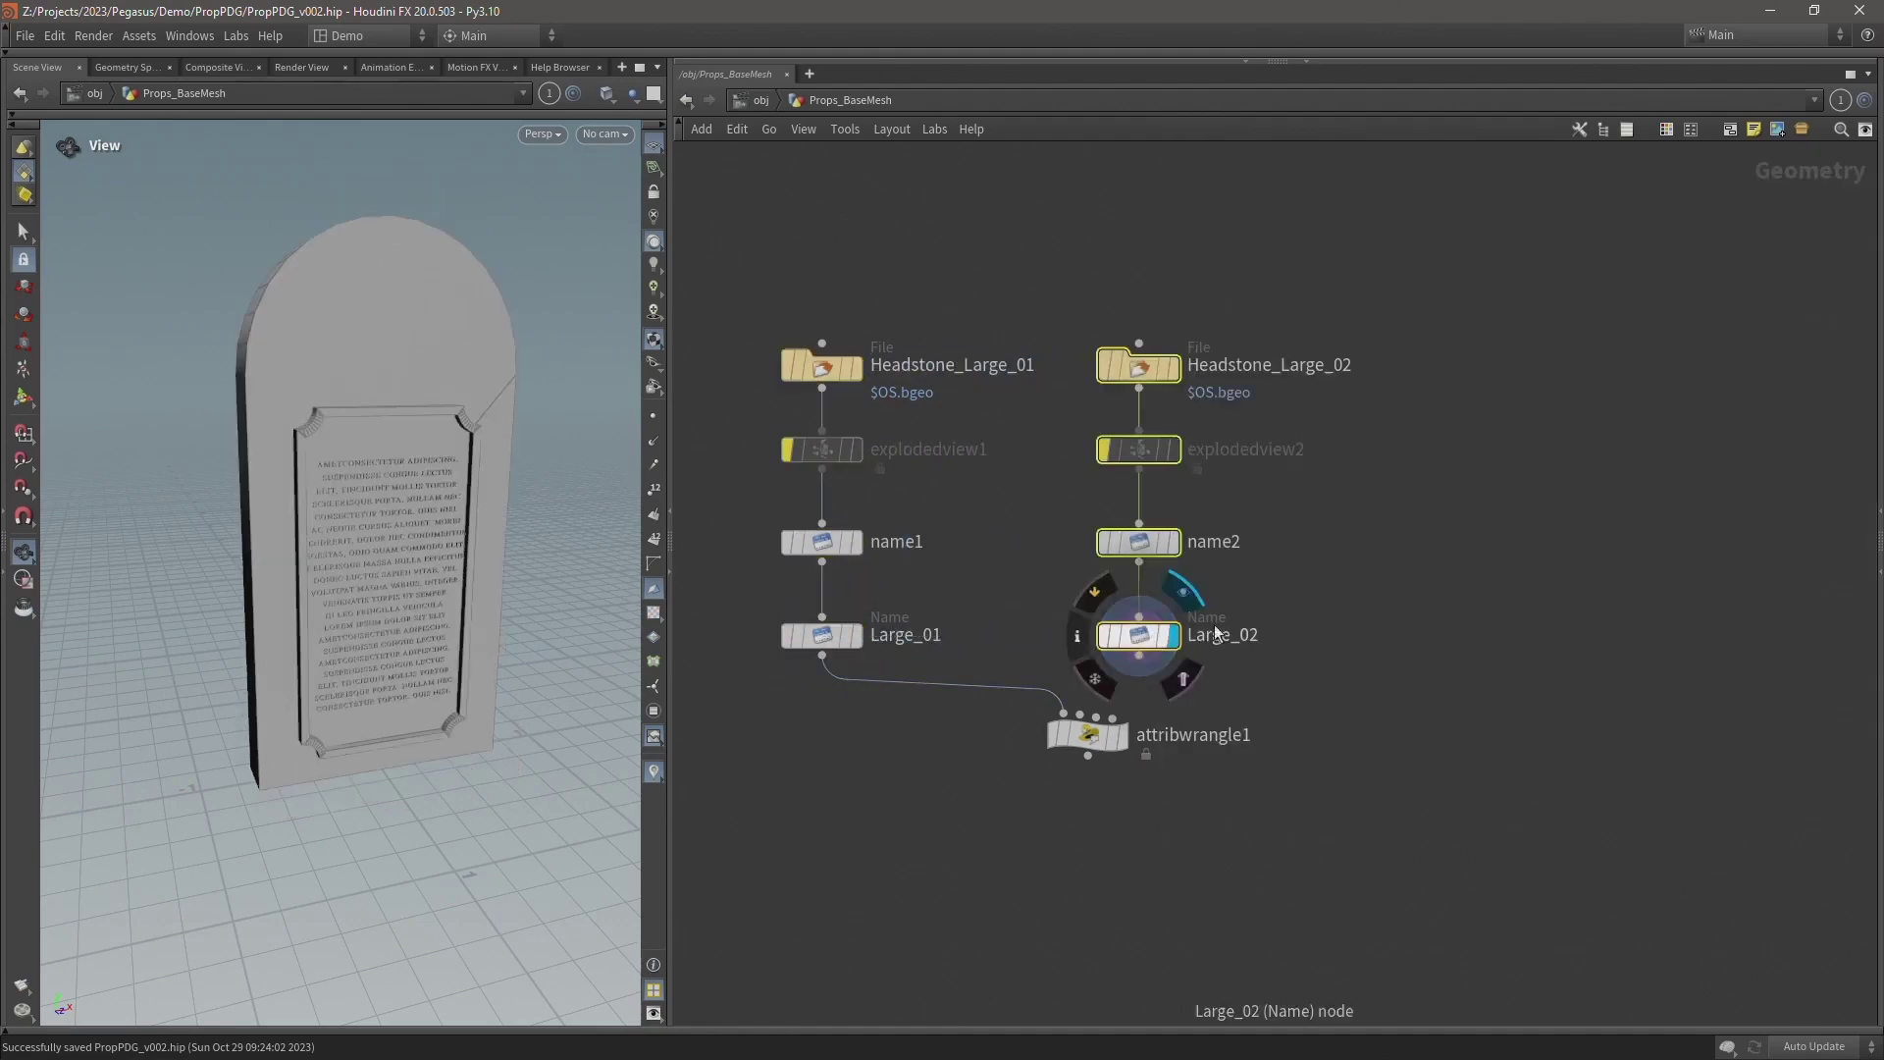
Check the evaluated filename value on the duplicated chain's Large_02 Name node.
left_click_drag(1103, 368, 1122, 369)
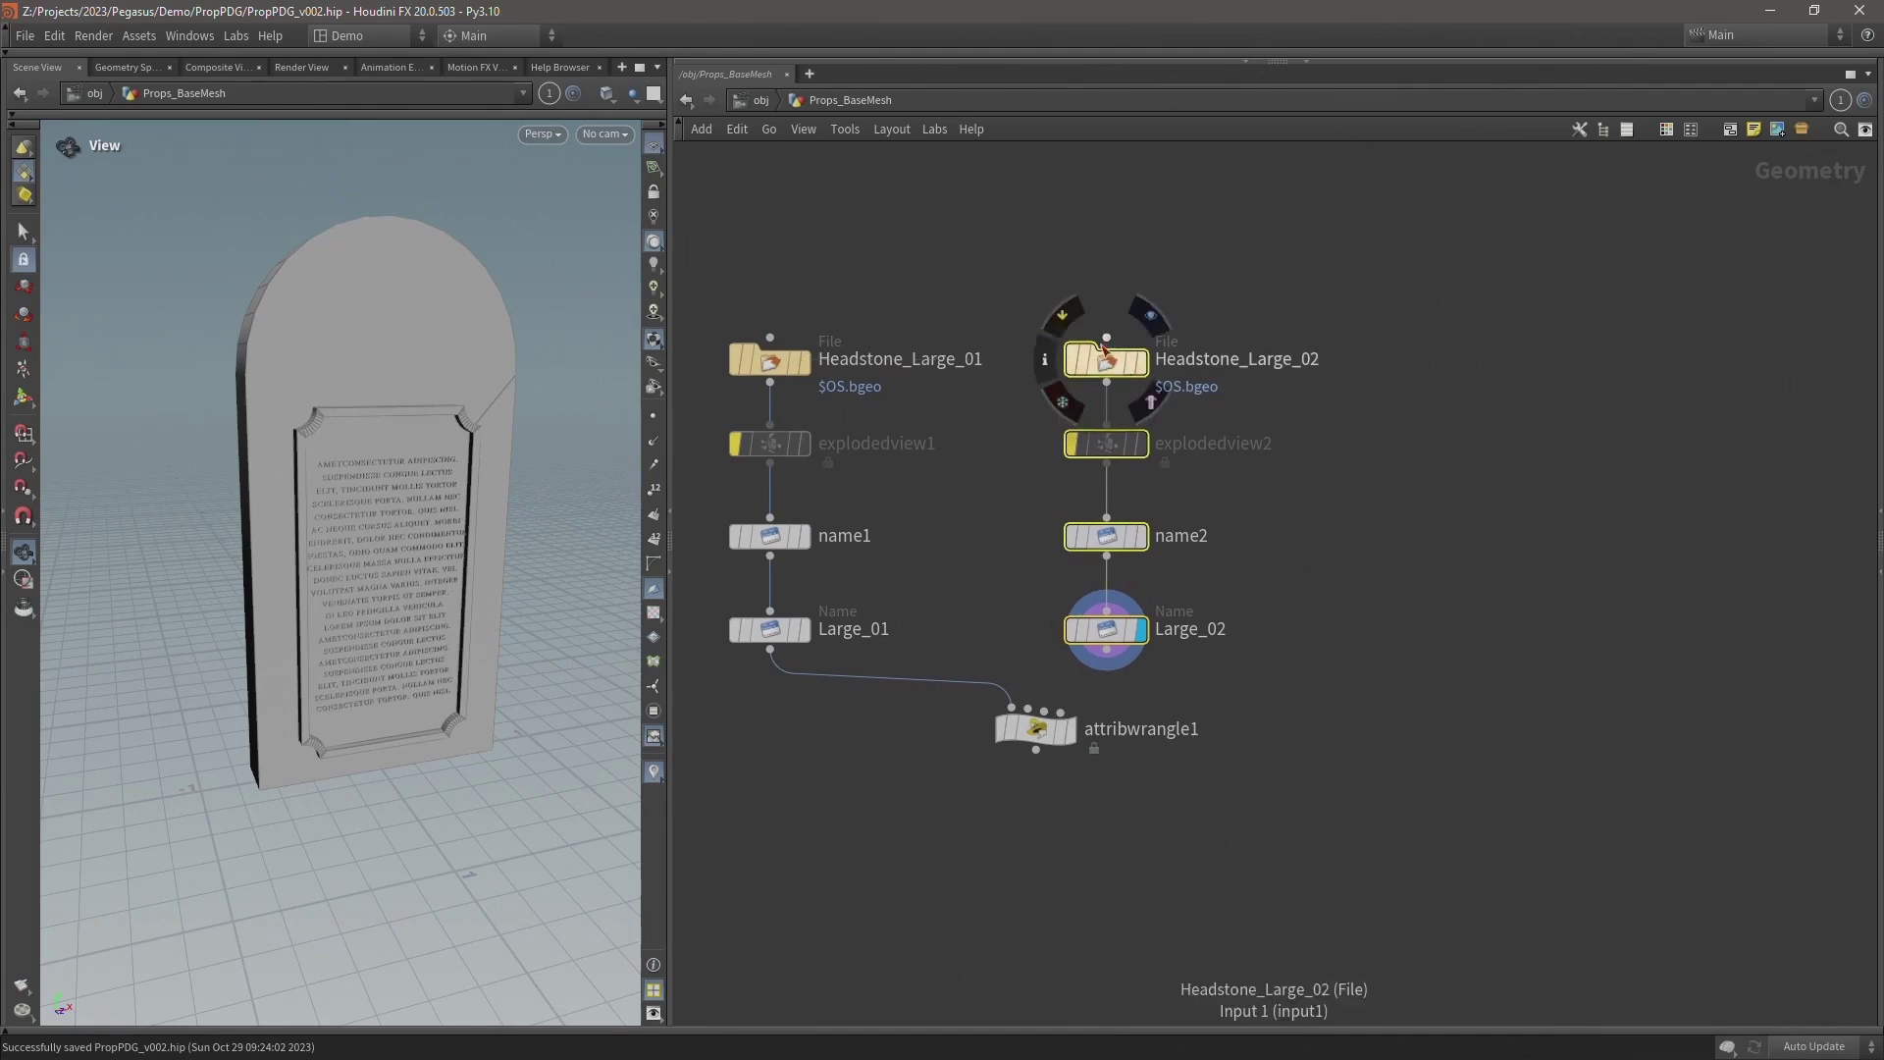
left_click(1301, 409)
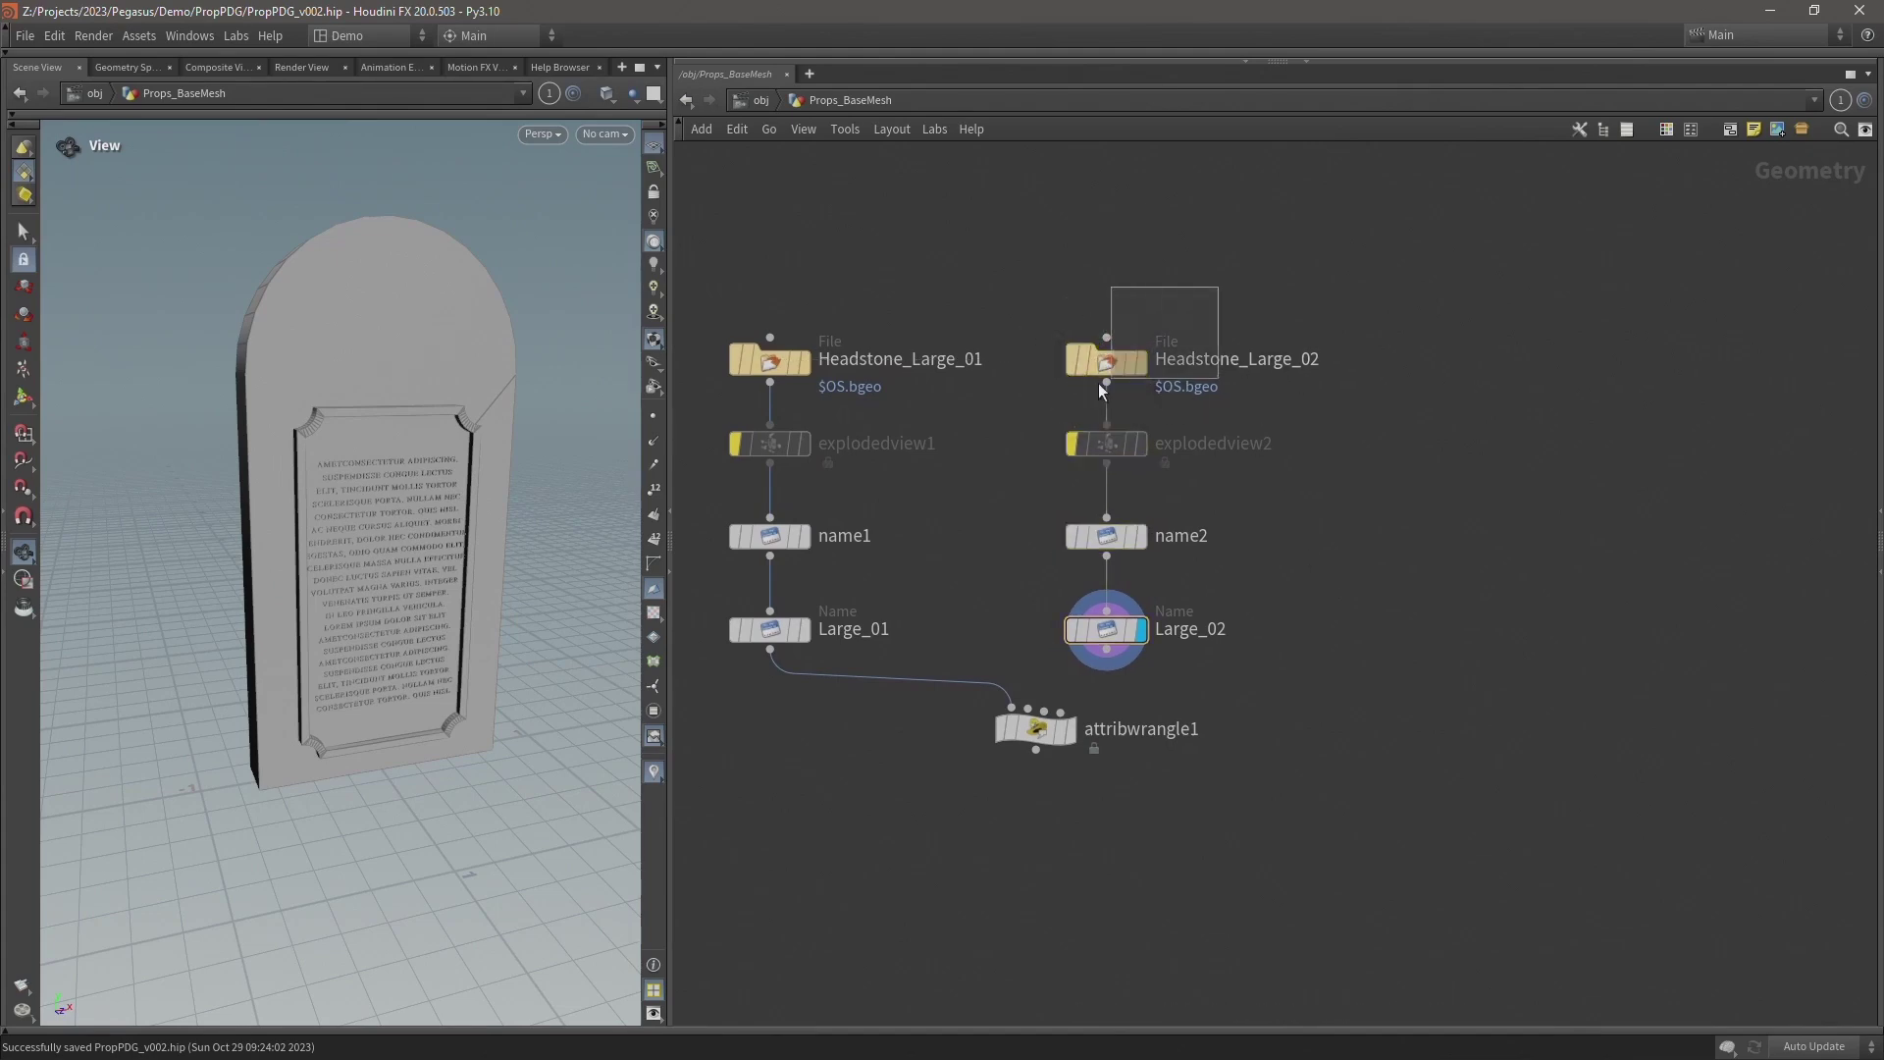
left_click(1131, 371)
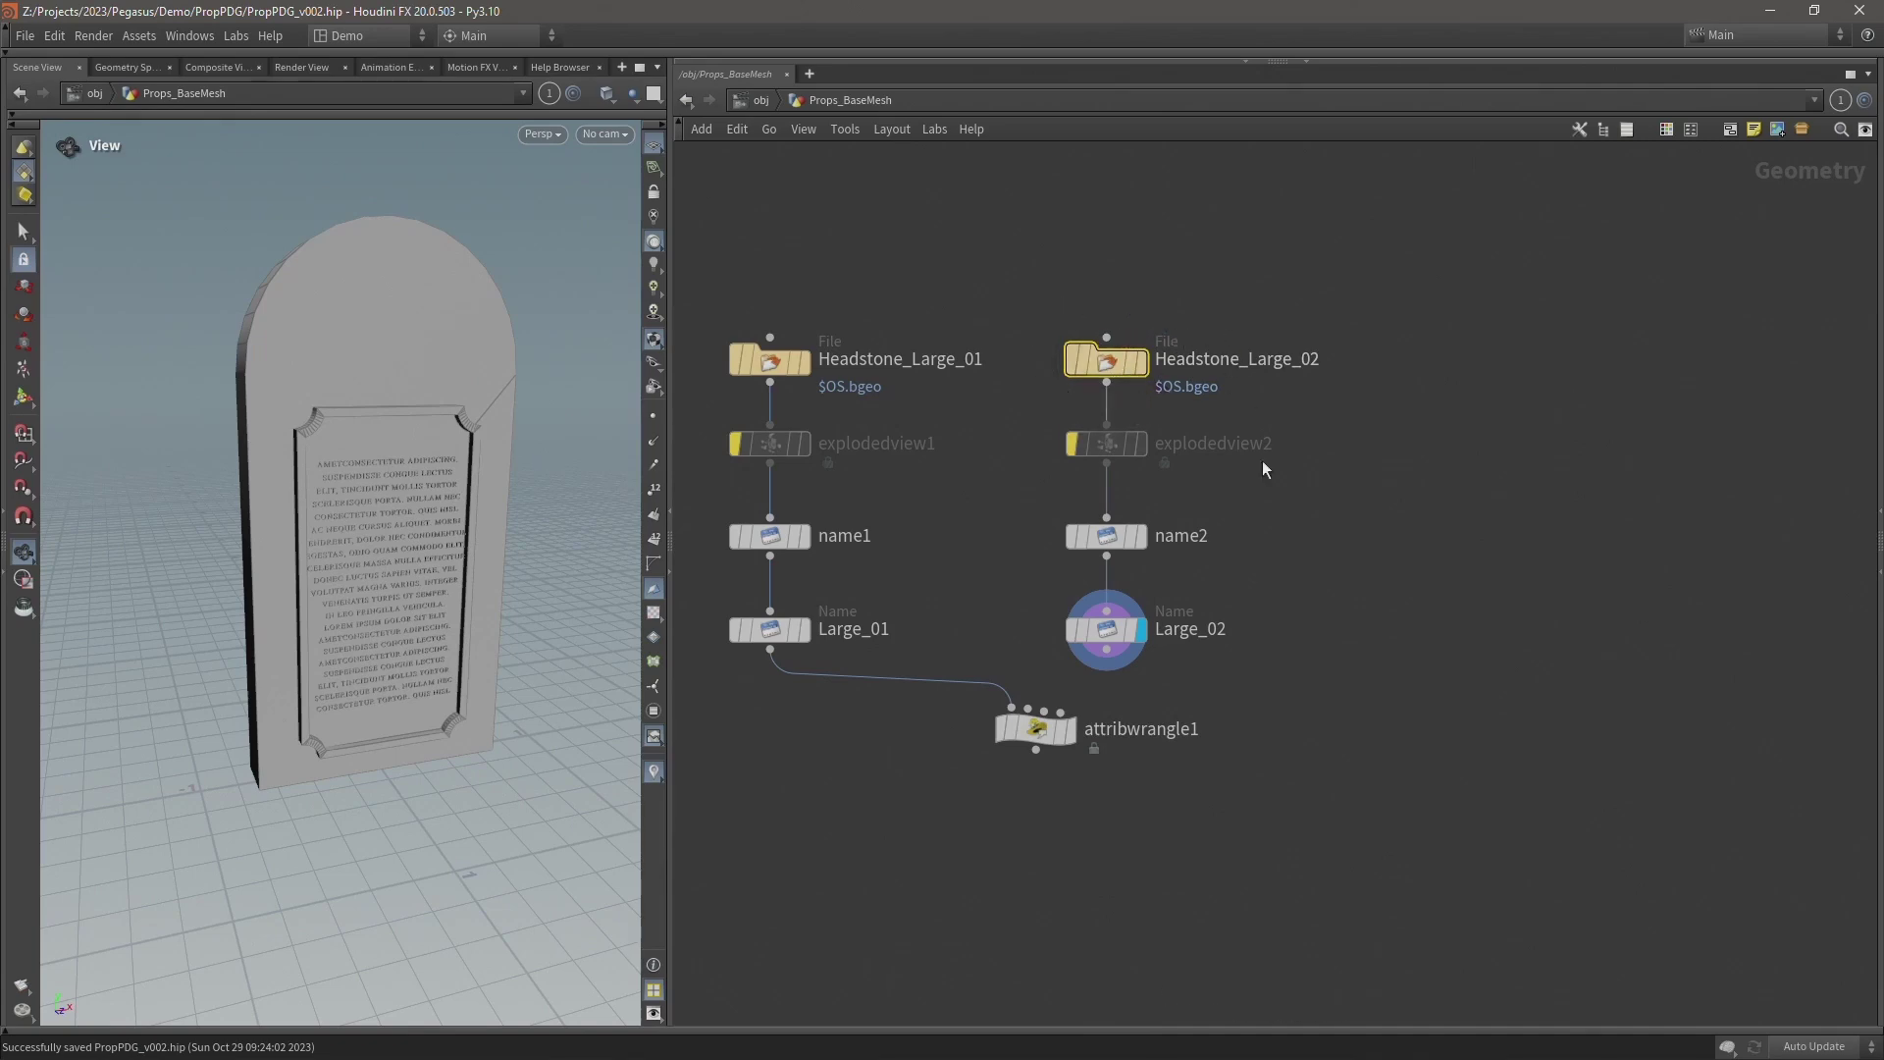
left_click_drag(1275, 578, 1040, 674)
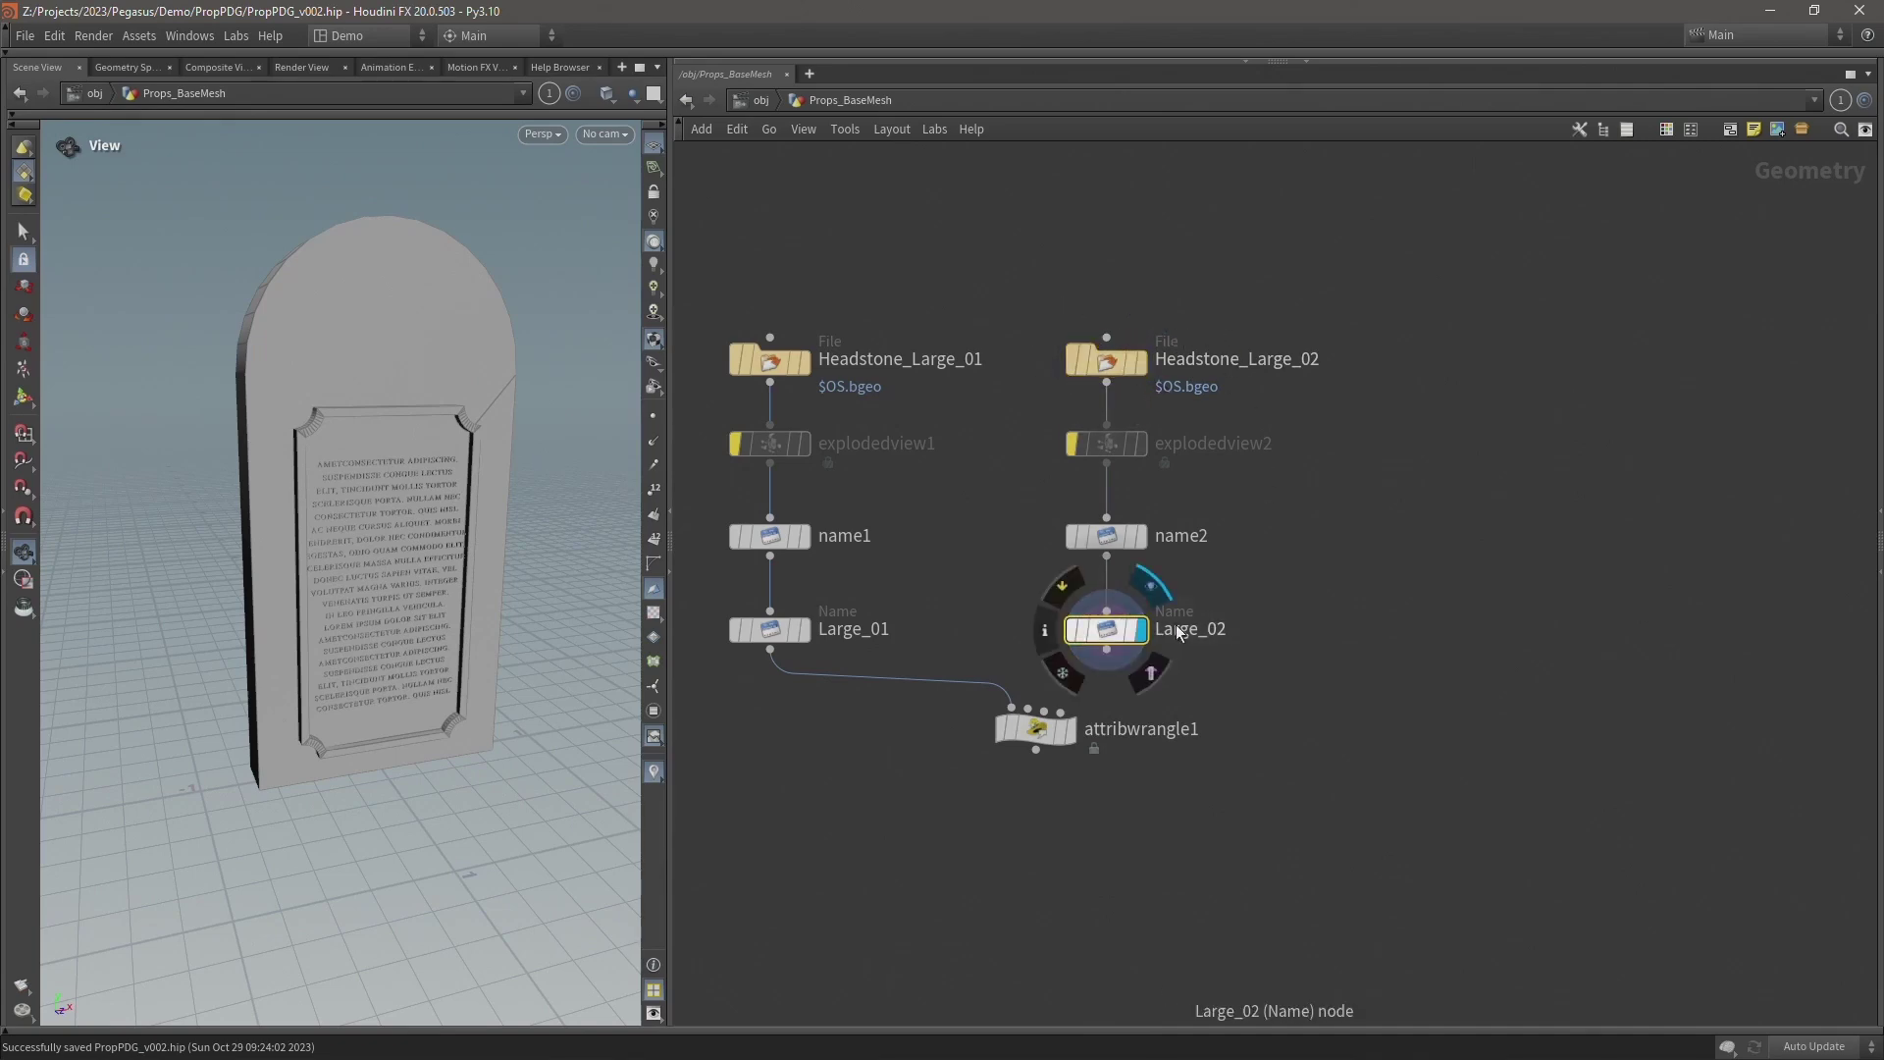
key("p")
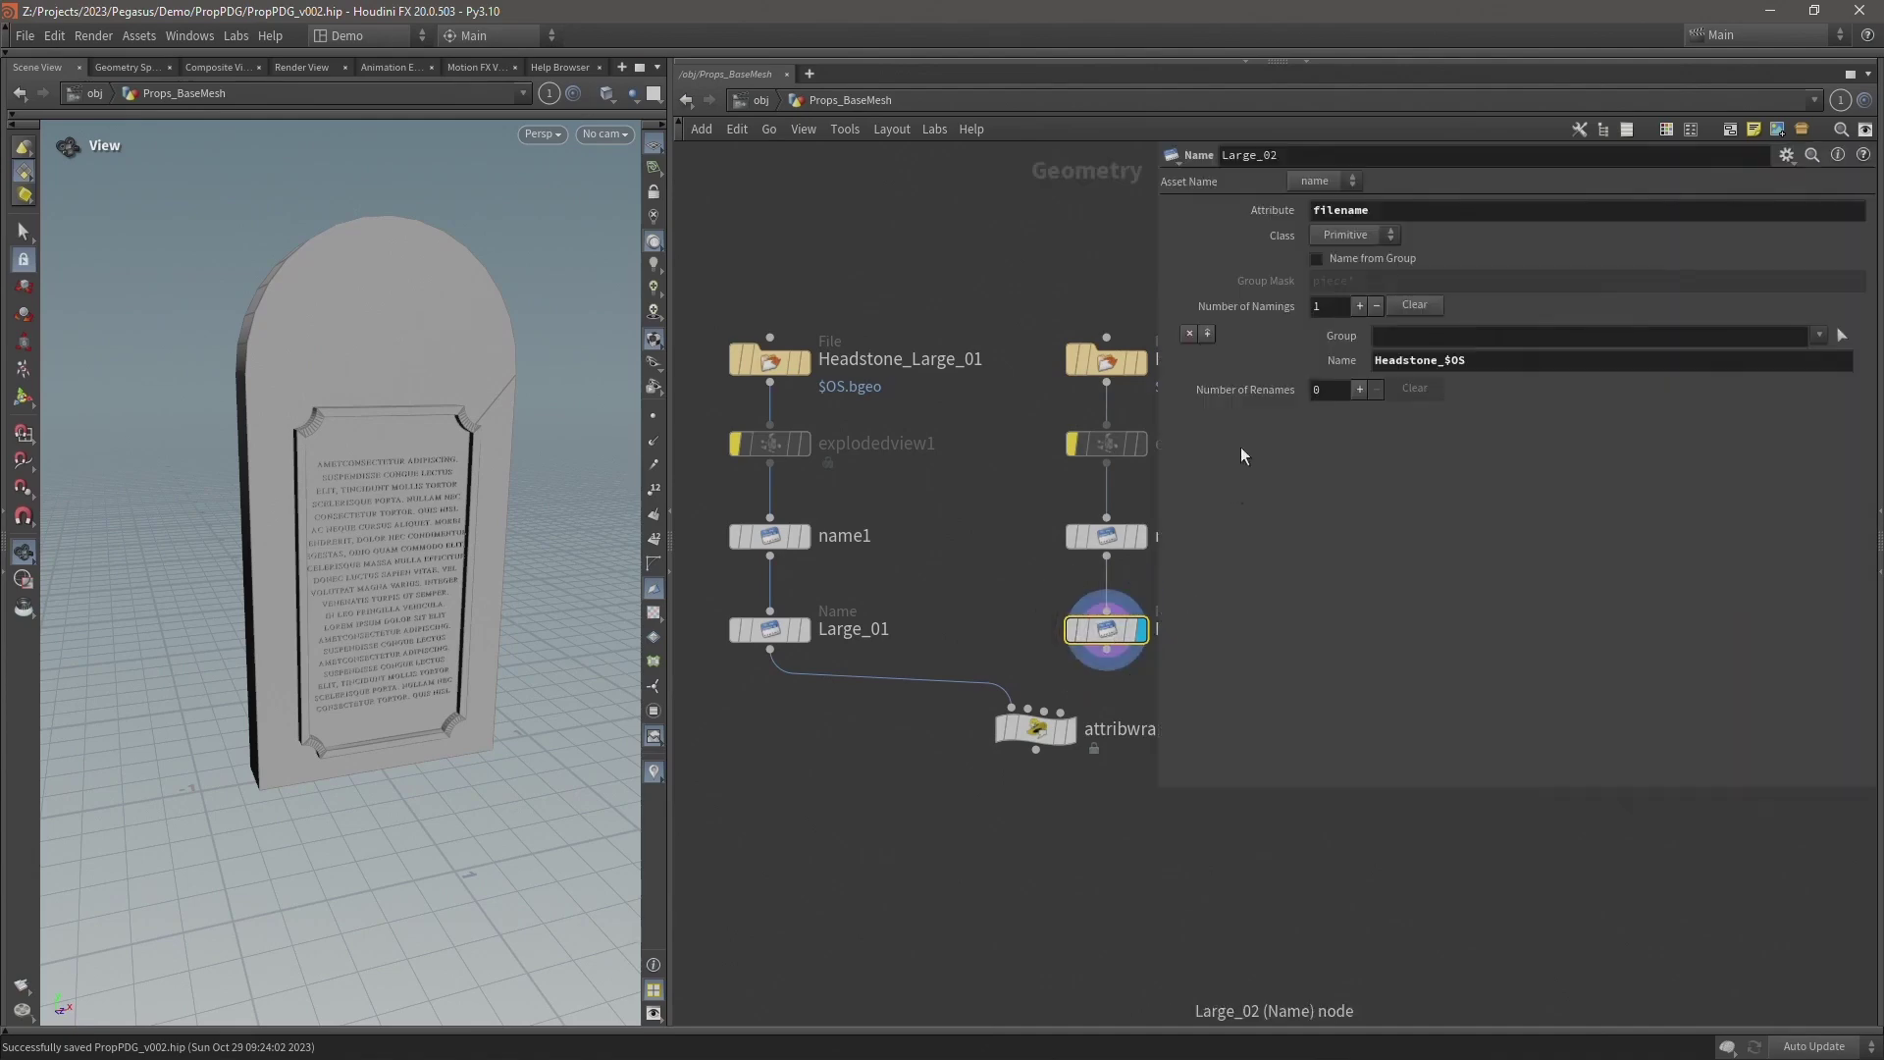
left_click(1342, 360)
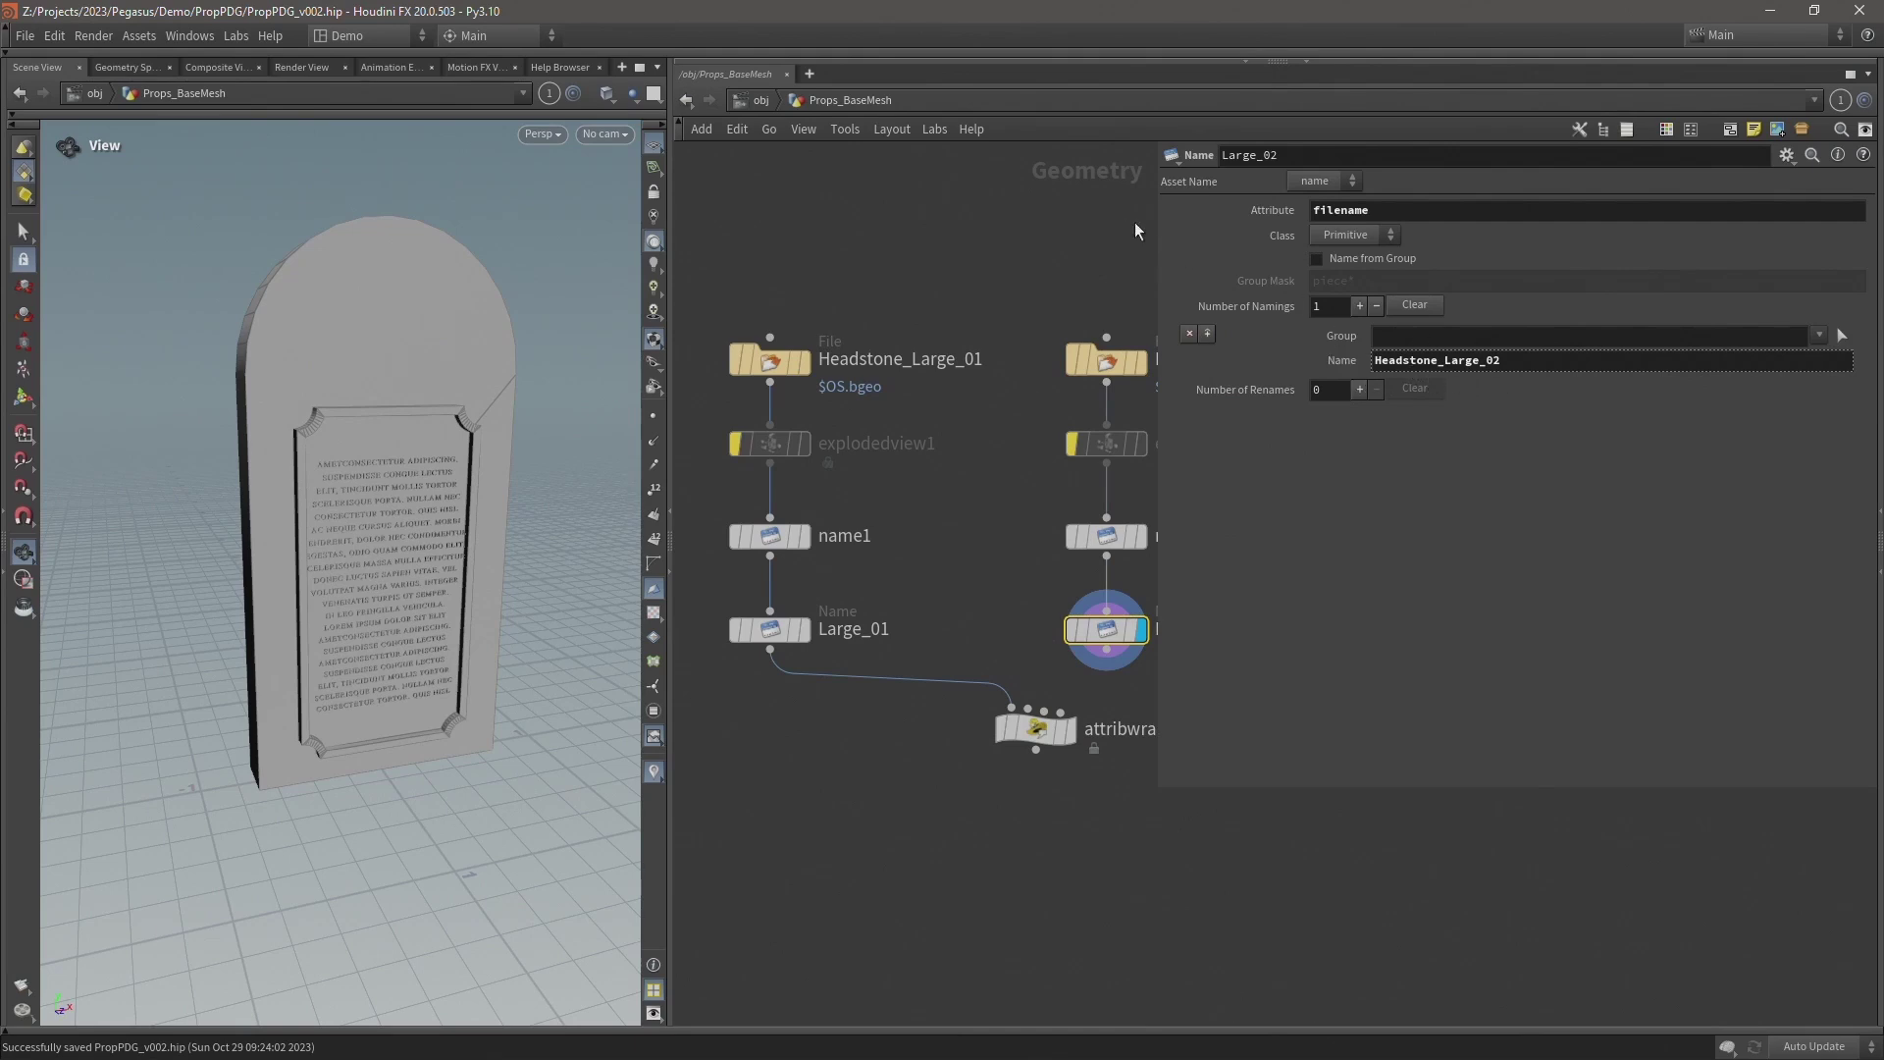
Duplicate the Headstone_Large_02 chain twice, spacing the copies side by side, and save the scene.
left_click_drag(1154, 225, 1060, 652)
key("p")
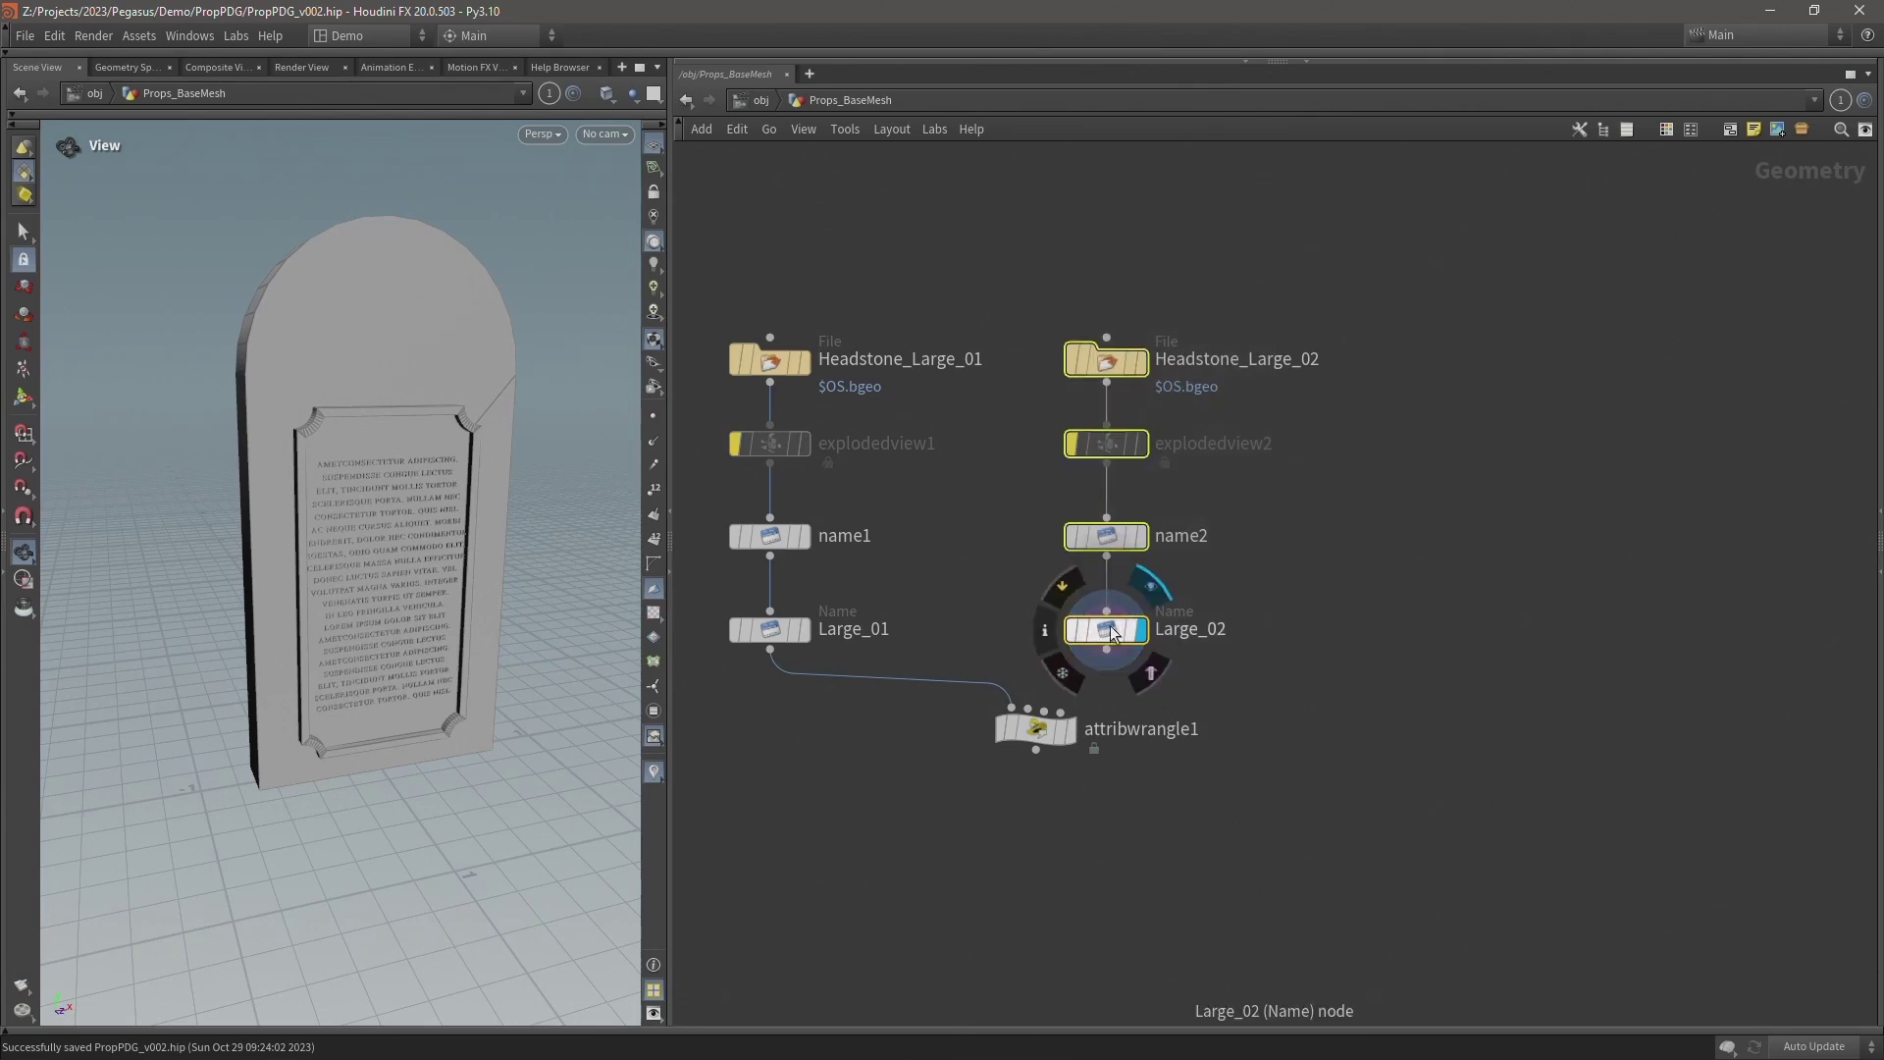
left_click_drag(1177, 625, 1465, 625, "alt")
middle_click_drag(1734, 547, 1366, 527)
key("ctrl+s")
mouse_move(1072, 613)
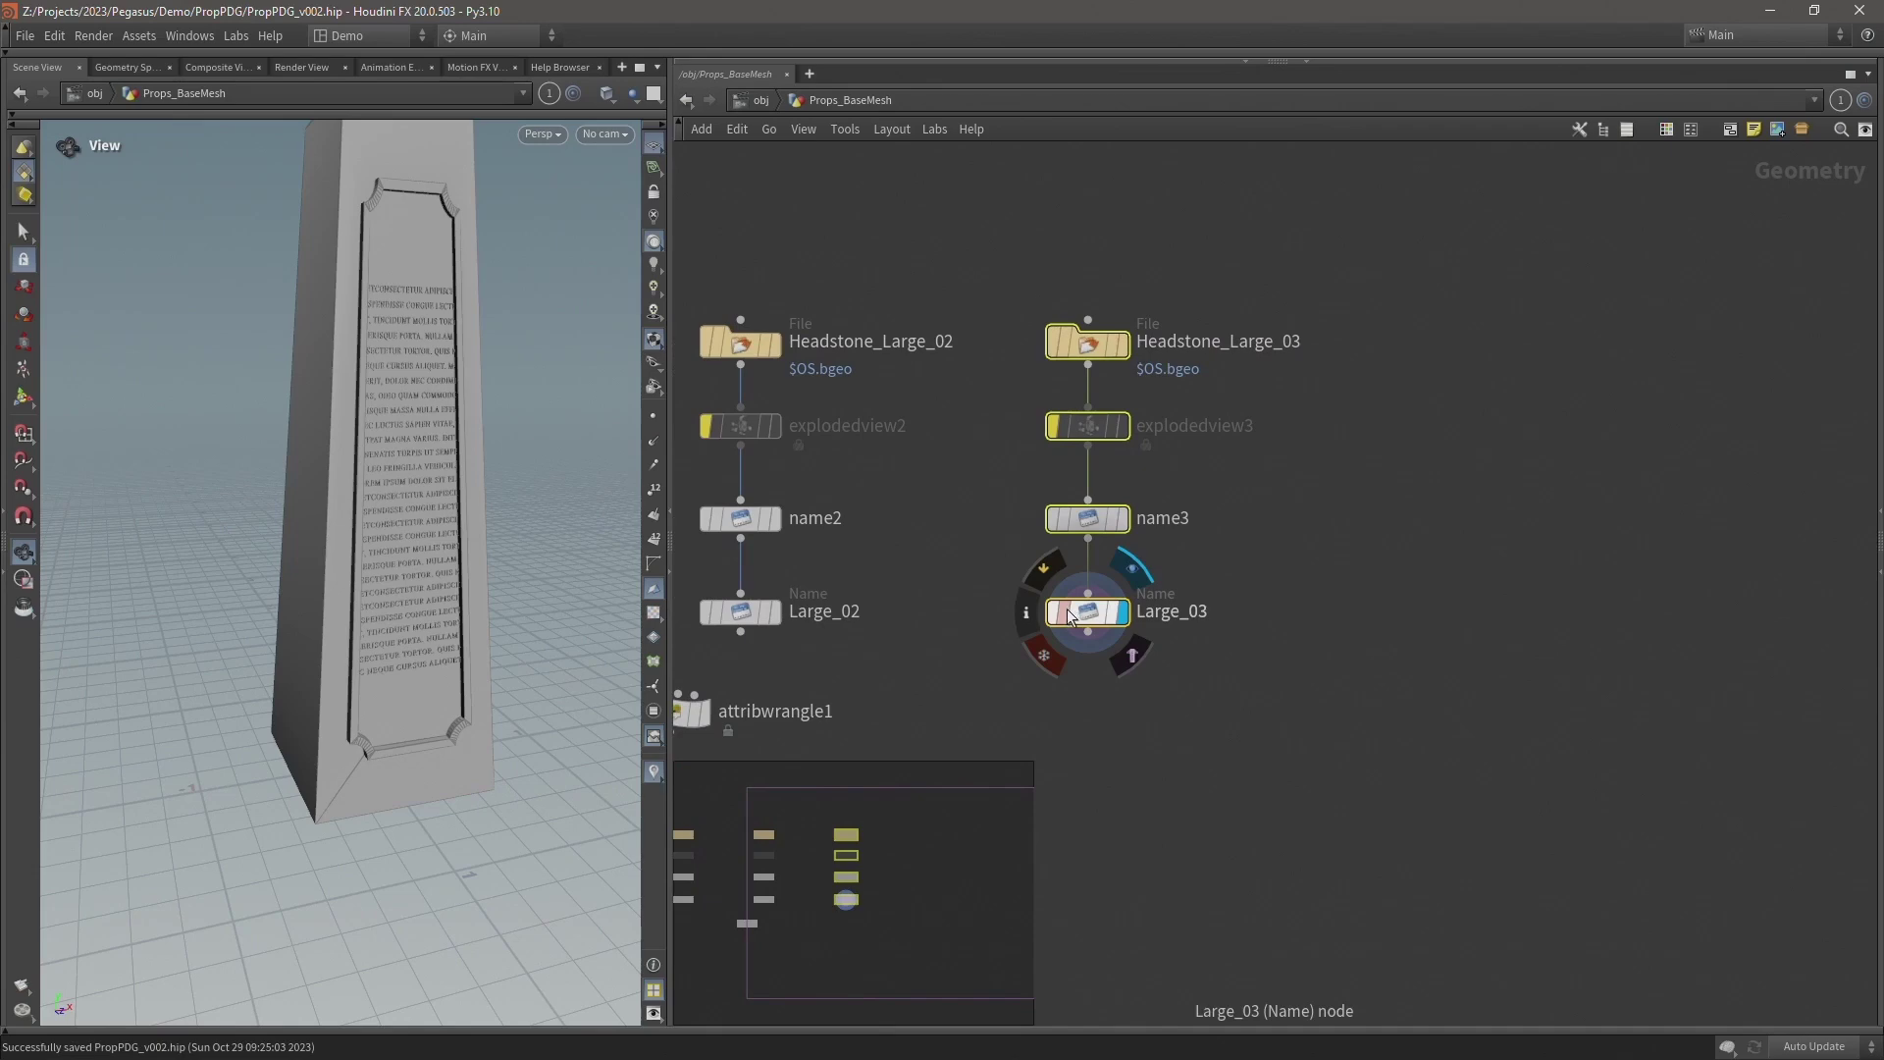
left_click_drag(1073, 615, 1418, 615, "alt")
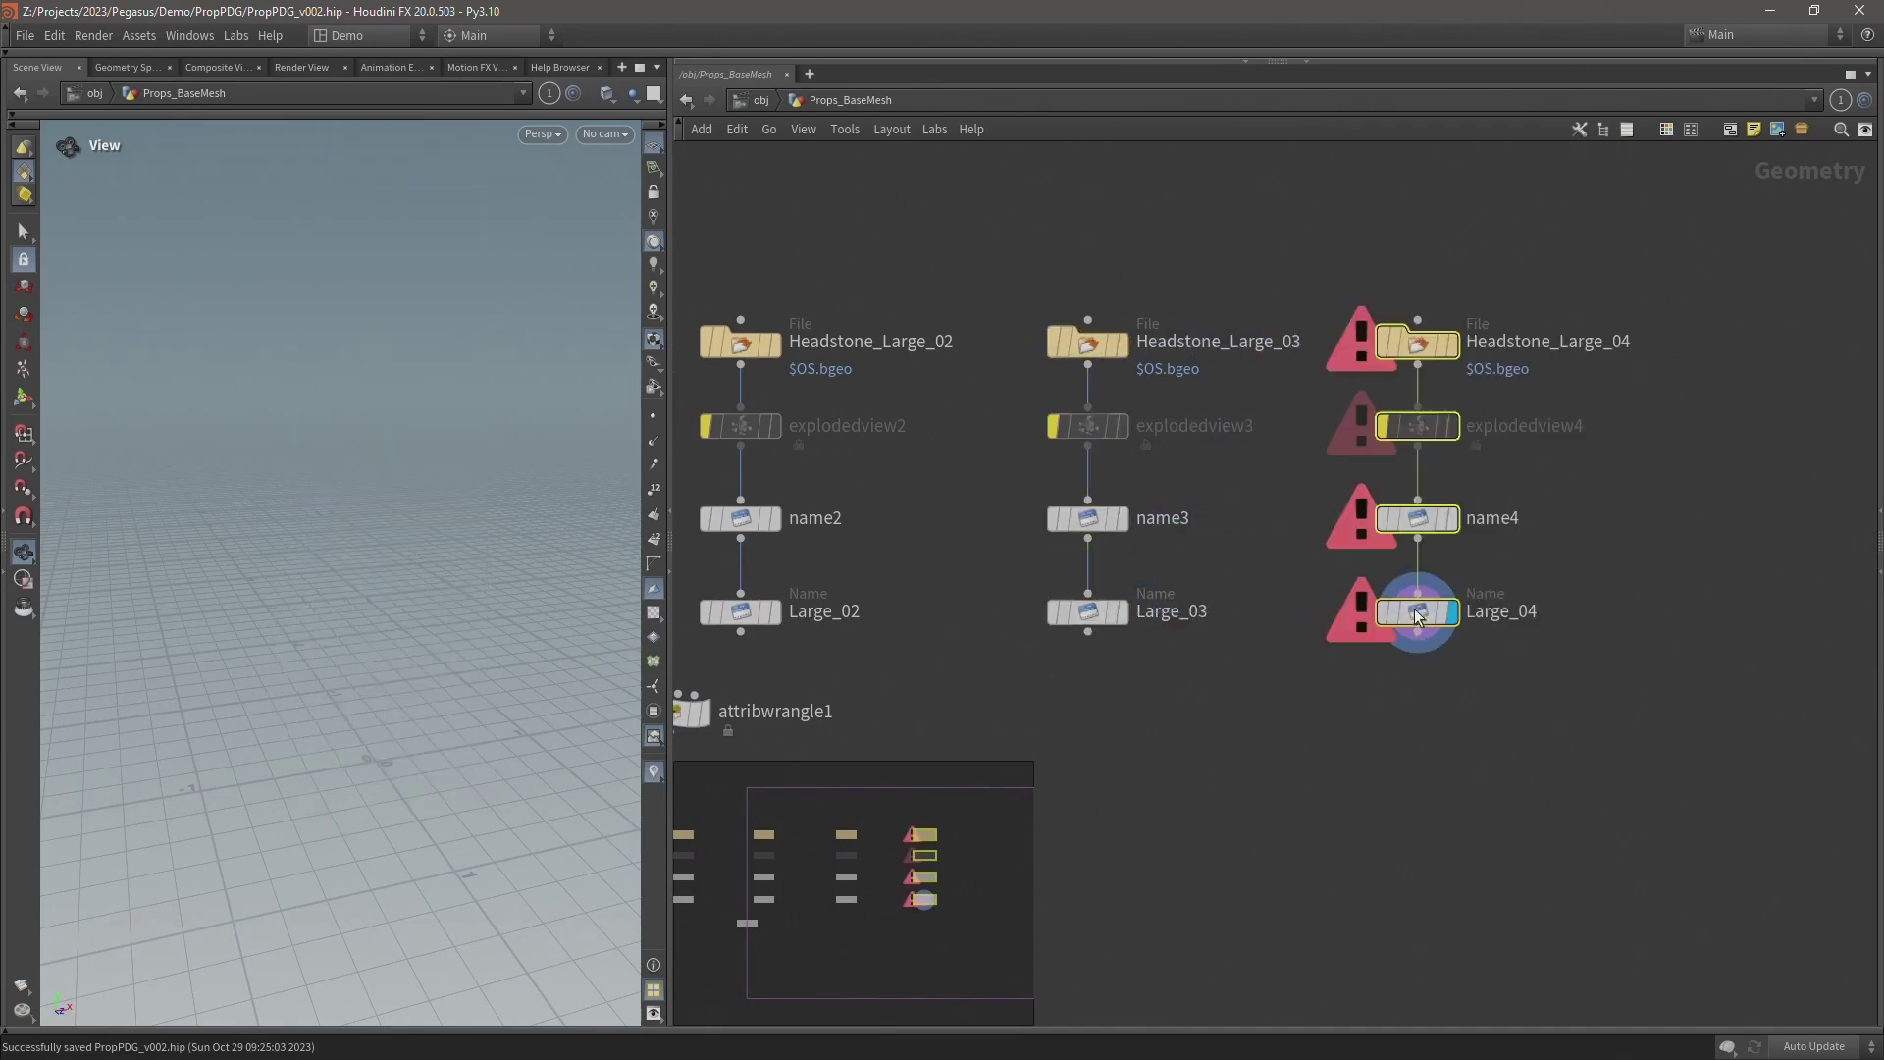
Rename the Headstone_Large_04 file node as Headstone_Small_01.
middle_click_drag(1637, 546, 1454, 544)
left_click(1380, 288)
double_click(1372, 339)
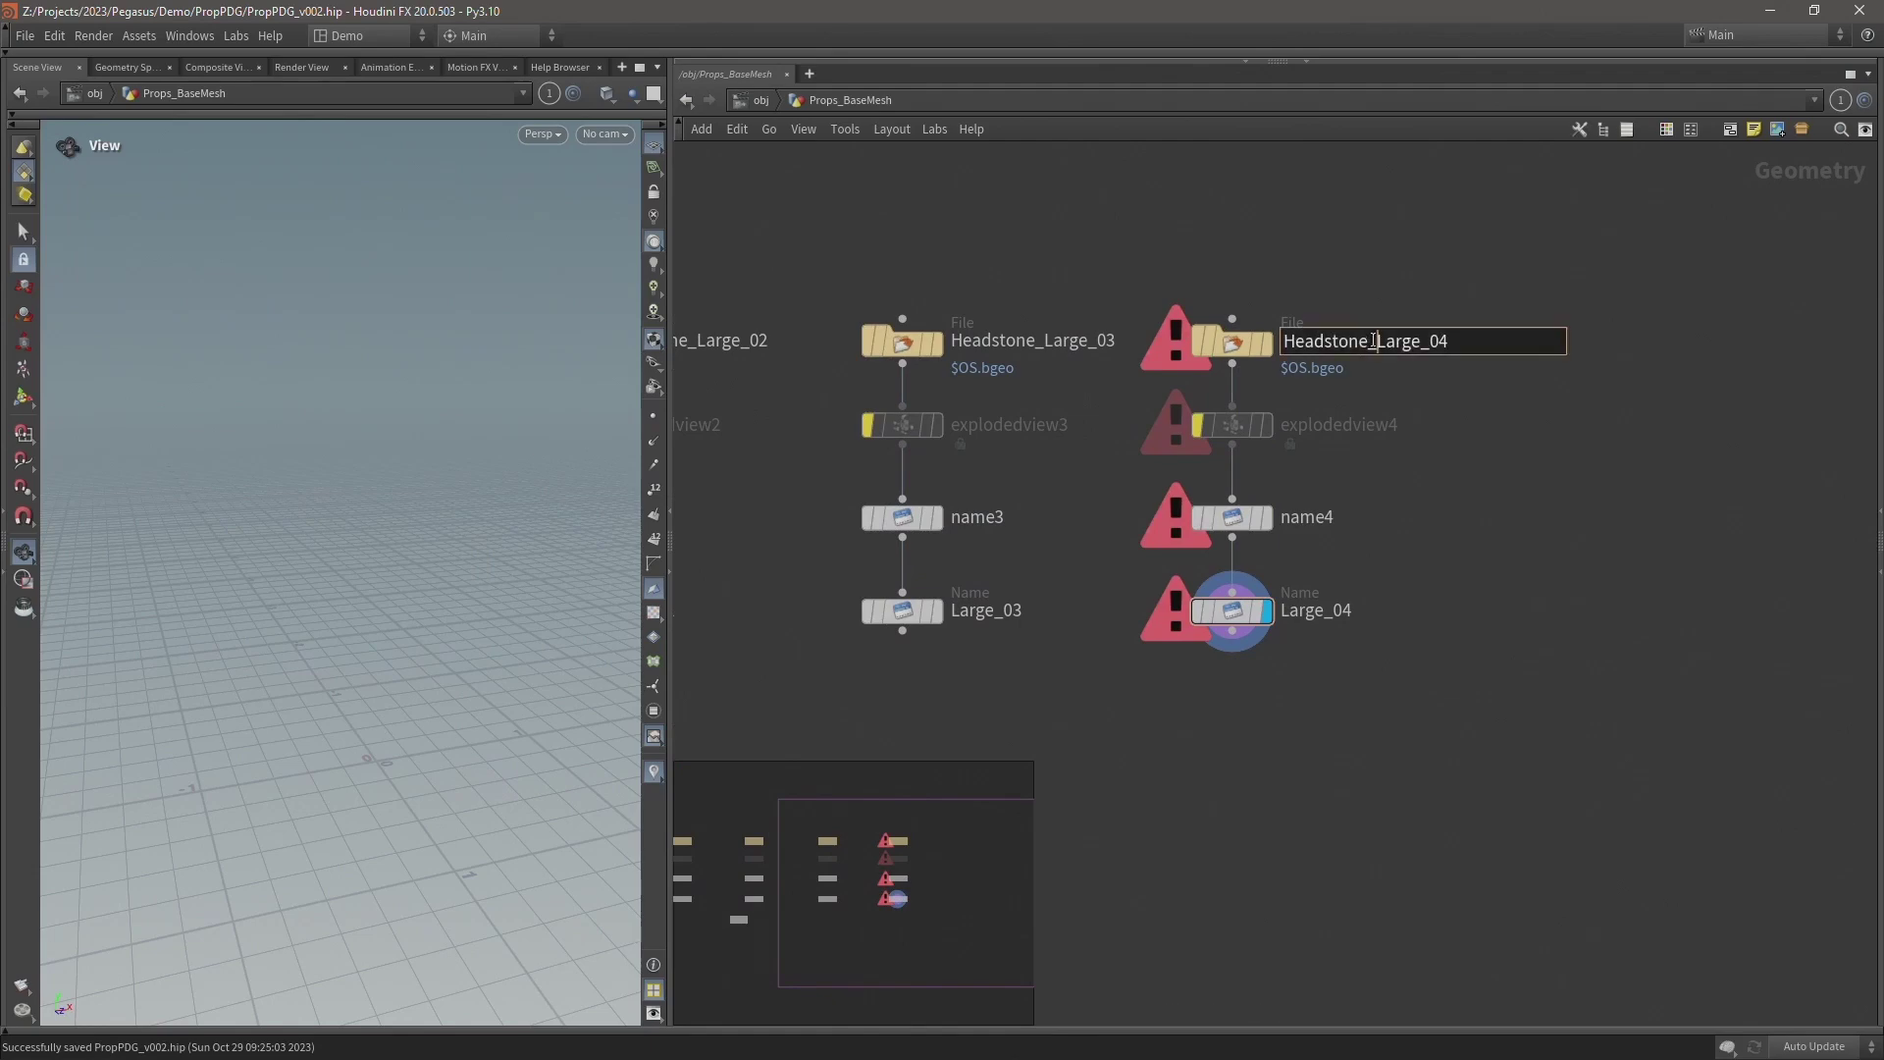
left_click_drag(1375, 341, 1556, 356)
type("Small")
key("Return")
Rename the Large_04 Name node as Small_01.
double_click(1342, 610)
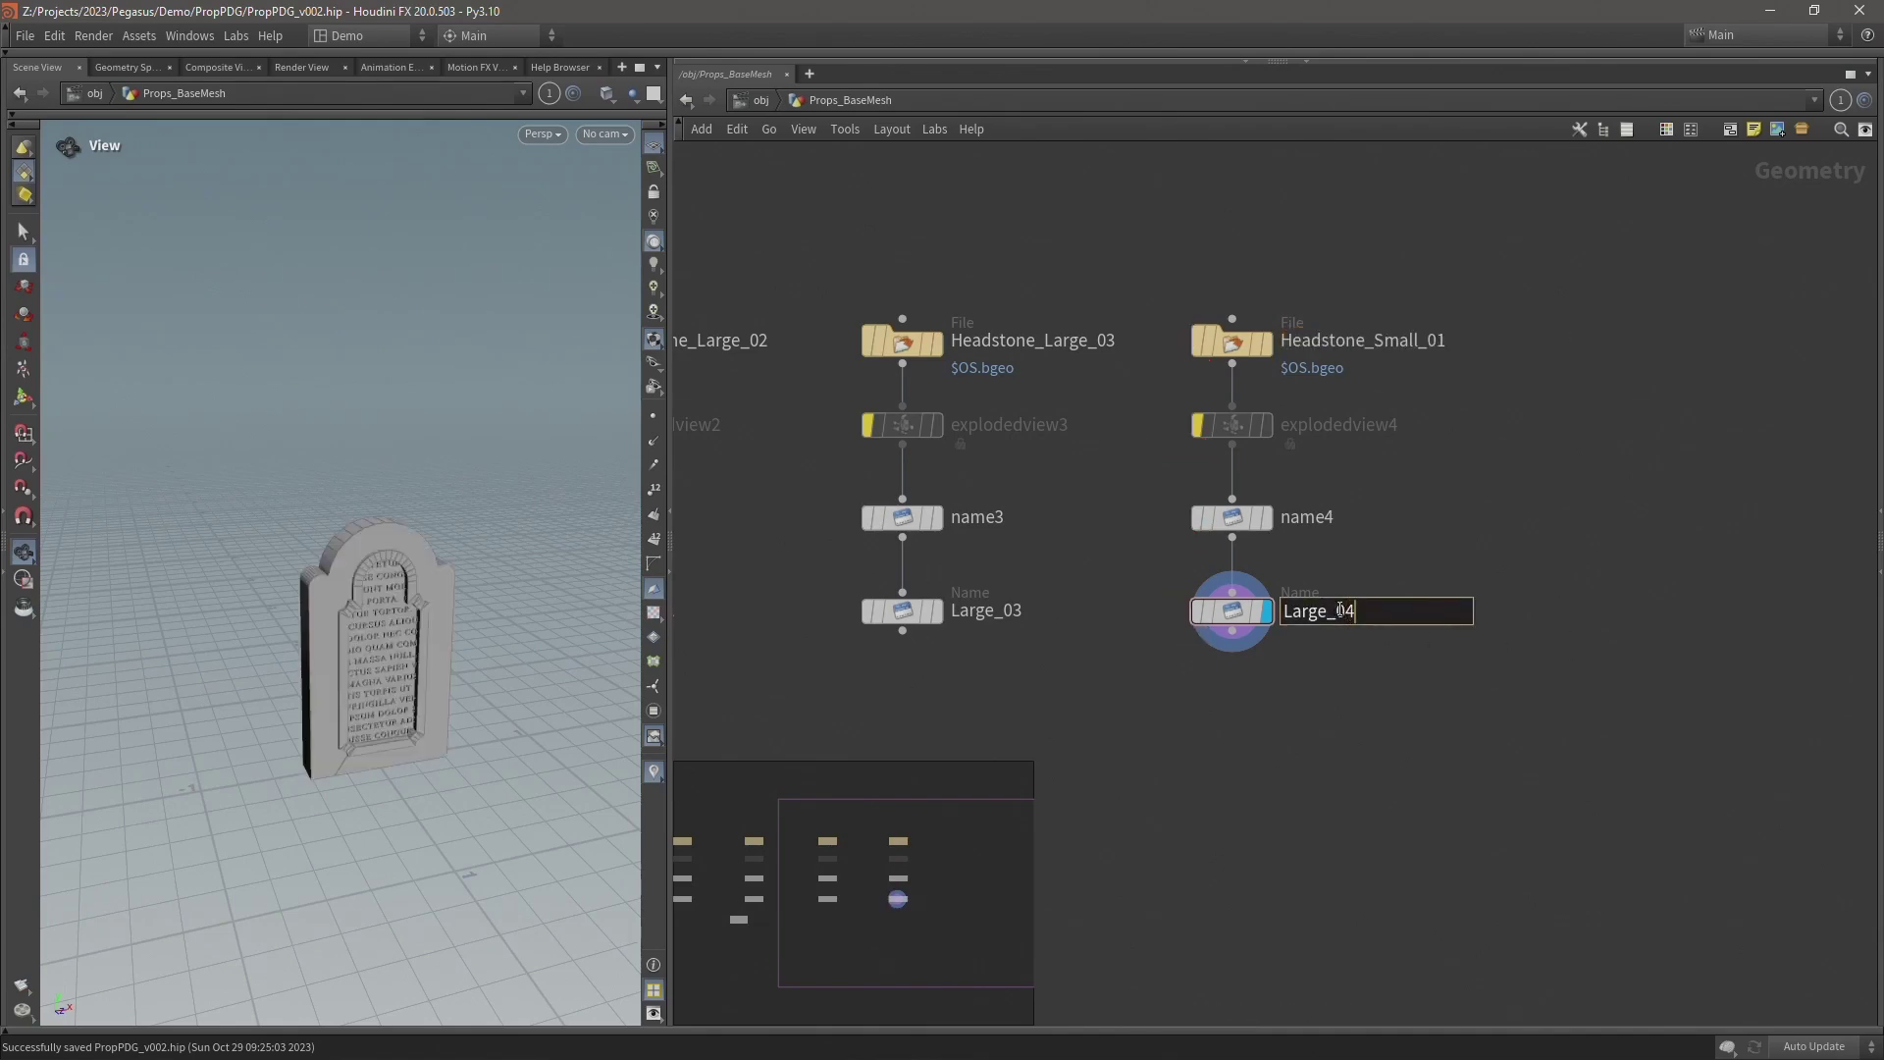
left_click_drag(1359, 609, 1275, 616)
type("Small_01")
key("Return")
Check the evaluated filename value in the Small_01 Name node's parameters.
middle_click_drag(1368, 664, 1304, 656)
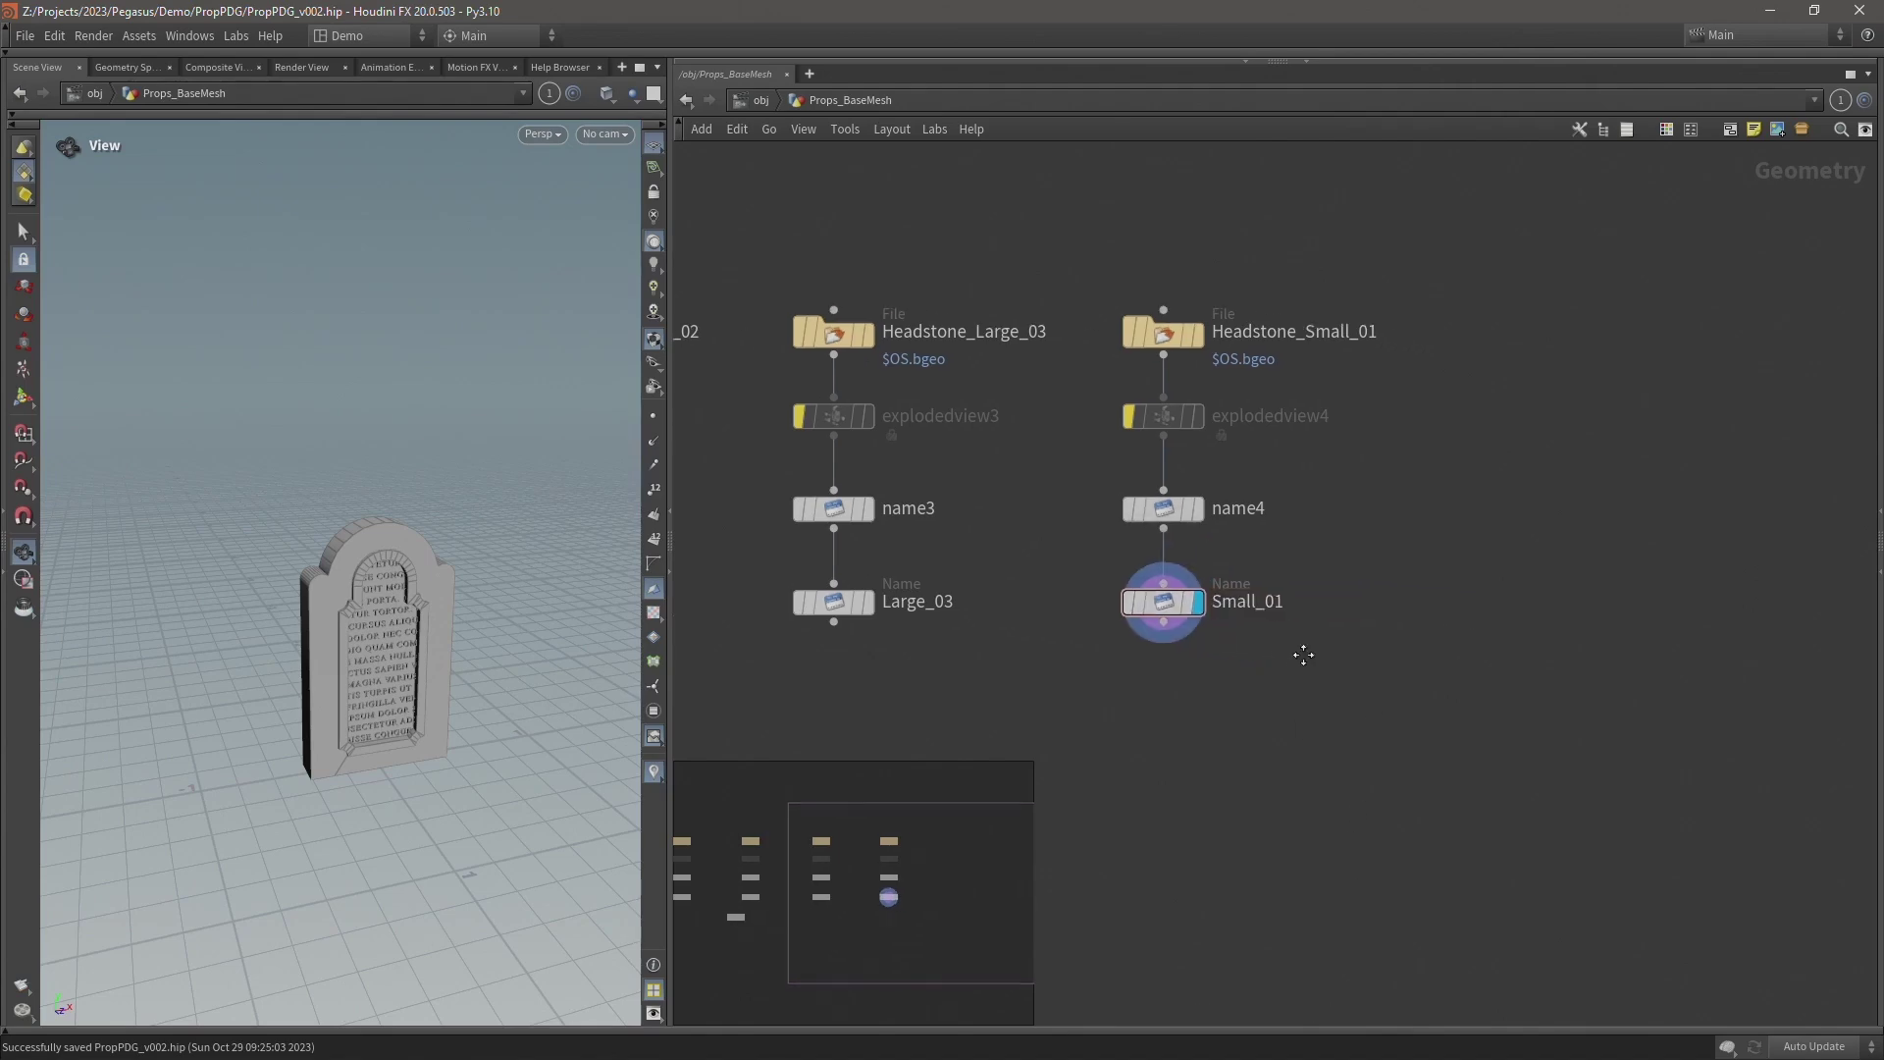
key("p")
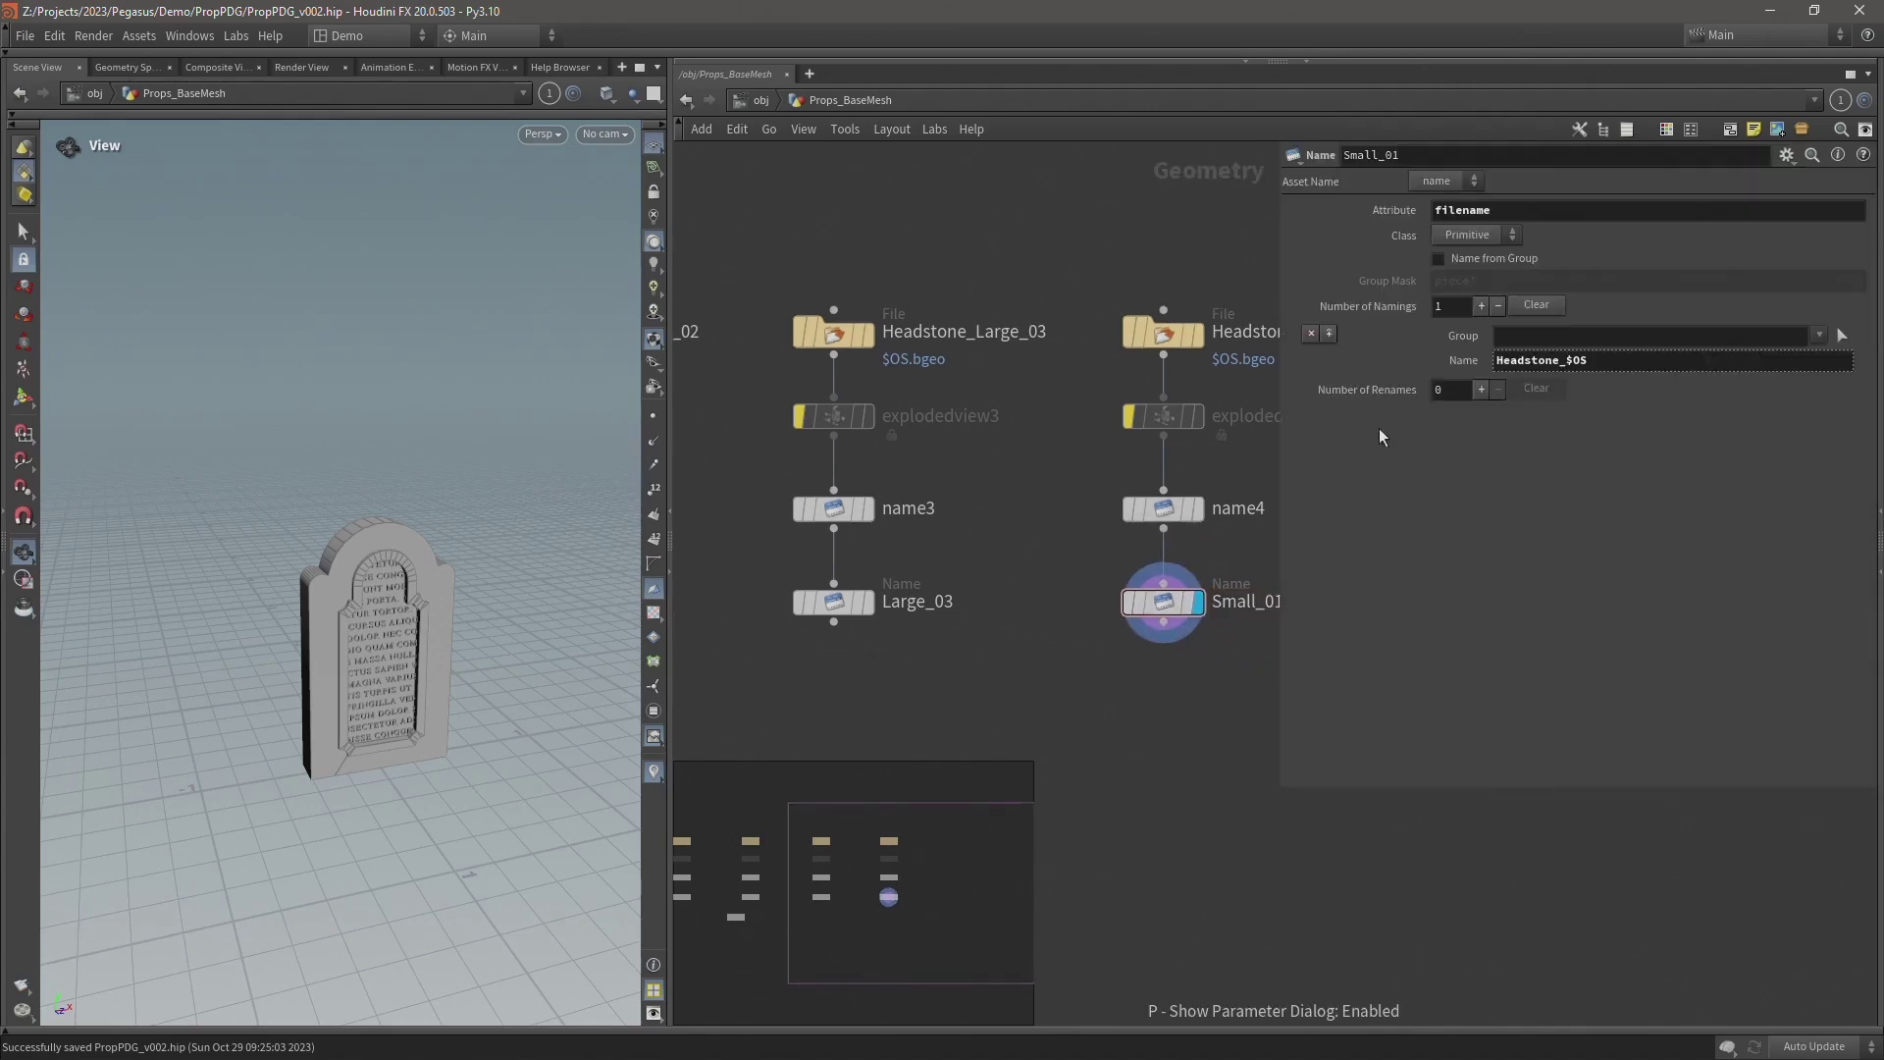
left_click(1462, 360)
middle_click_drag(1209, 279, 1044, 278)
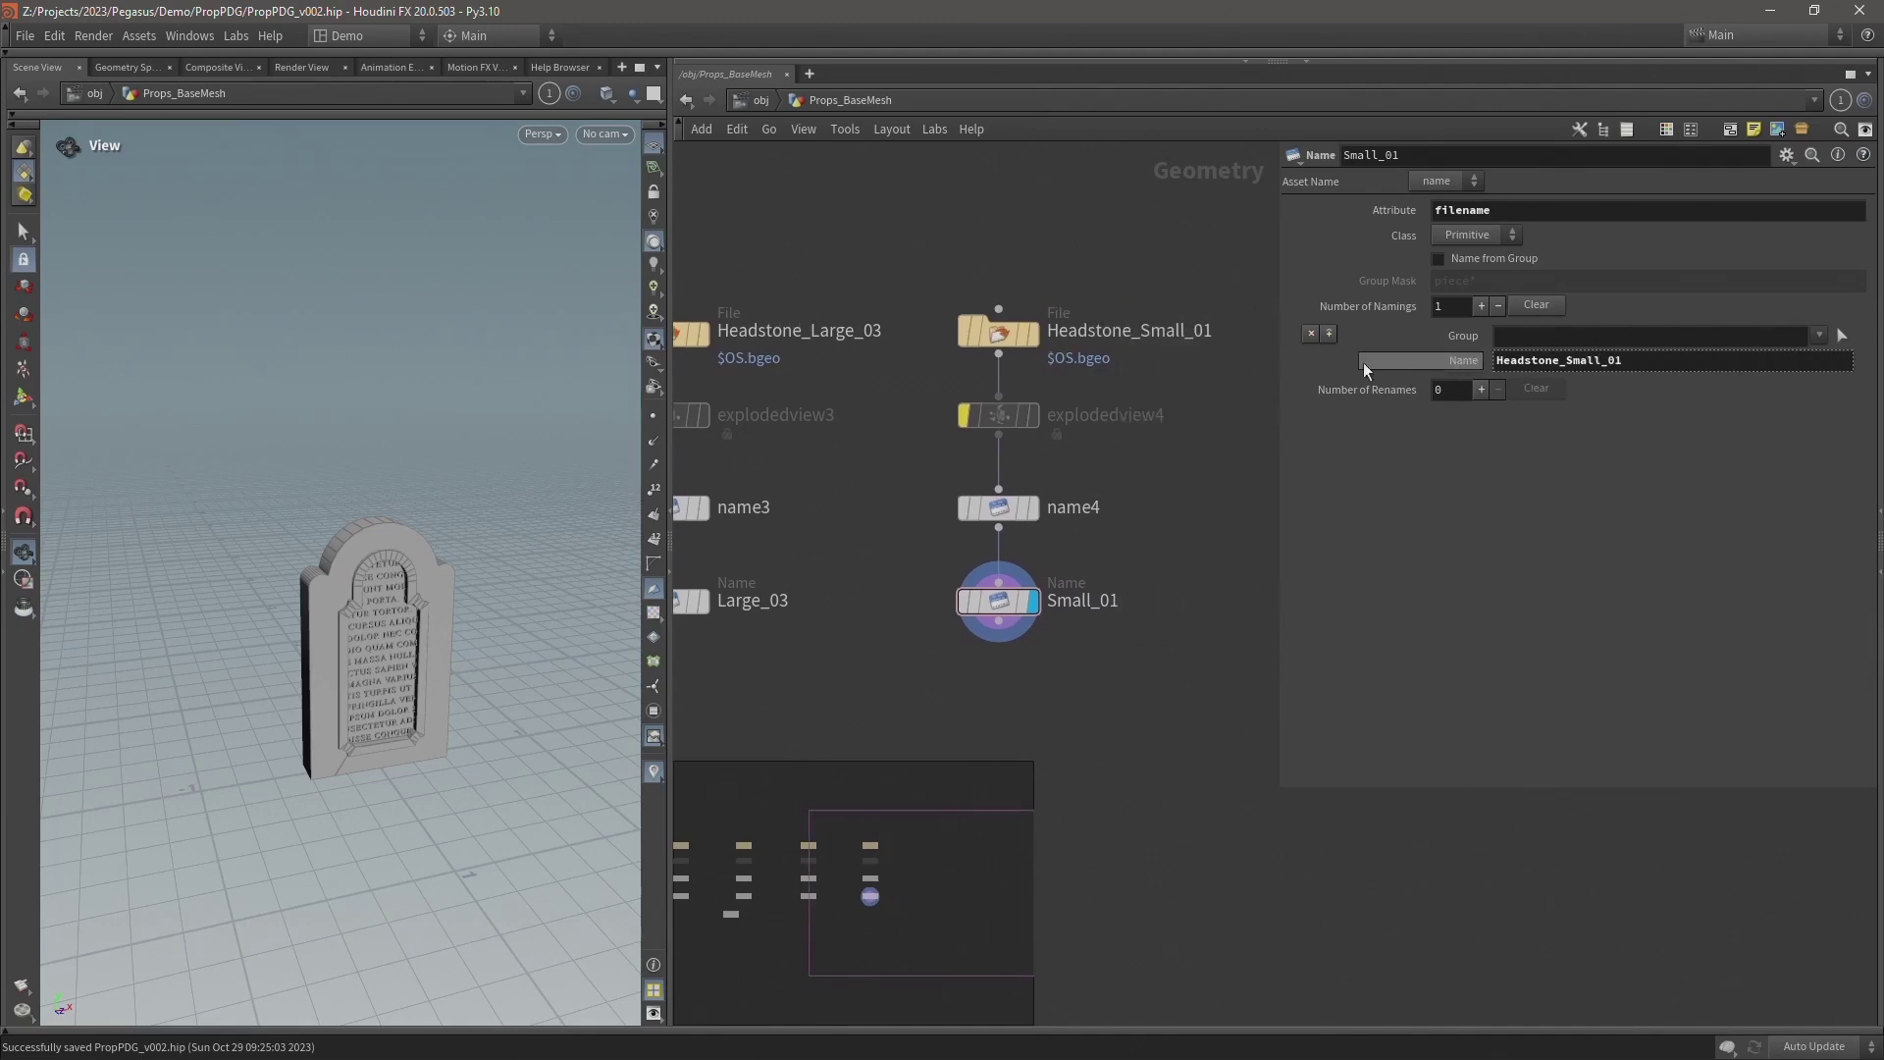
key("p")
Duplicate the Headstone_Small_01 chain three times in a row for the remaining small headstones.
left_click_drag(1213, 275, 1329, 598)
middle_click_drag(1408, 613, 1118, 624)
left_click_drag(1032, 616, 1375, 617, "alt")
left_click(1375, 616)
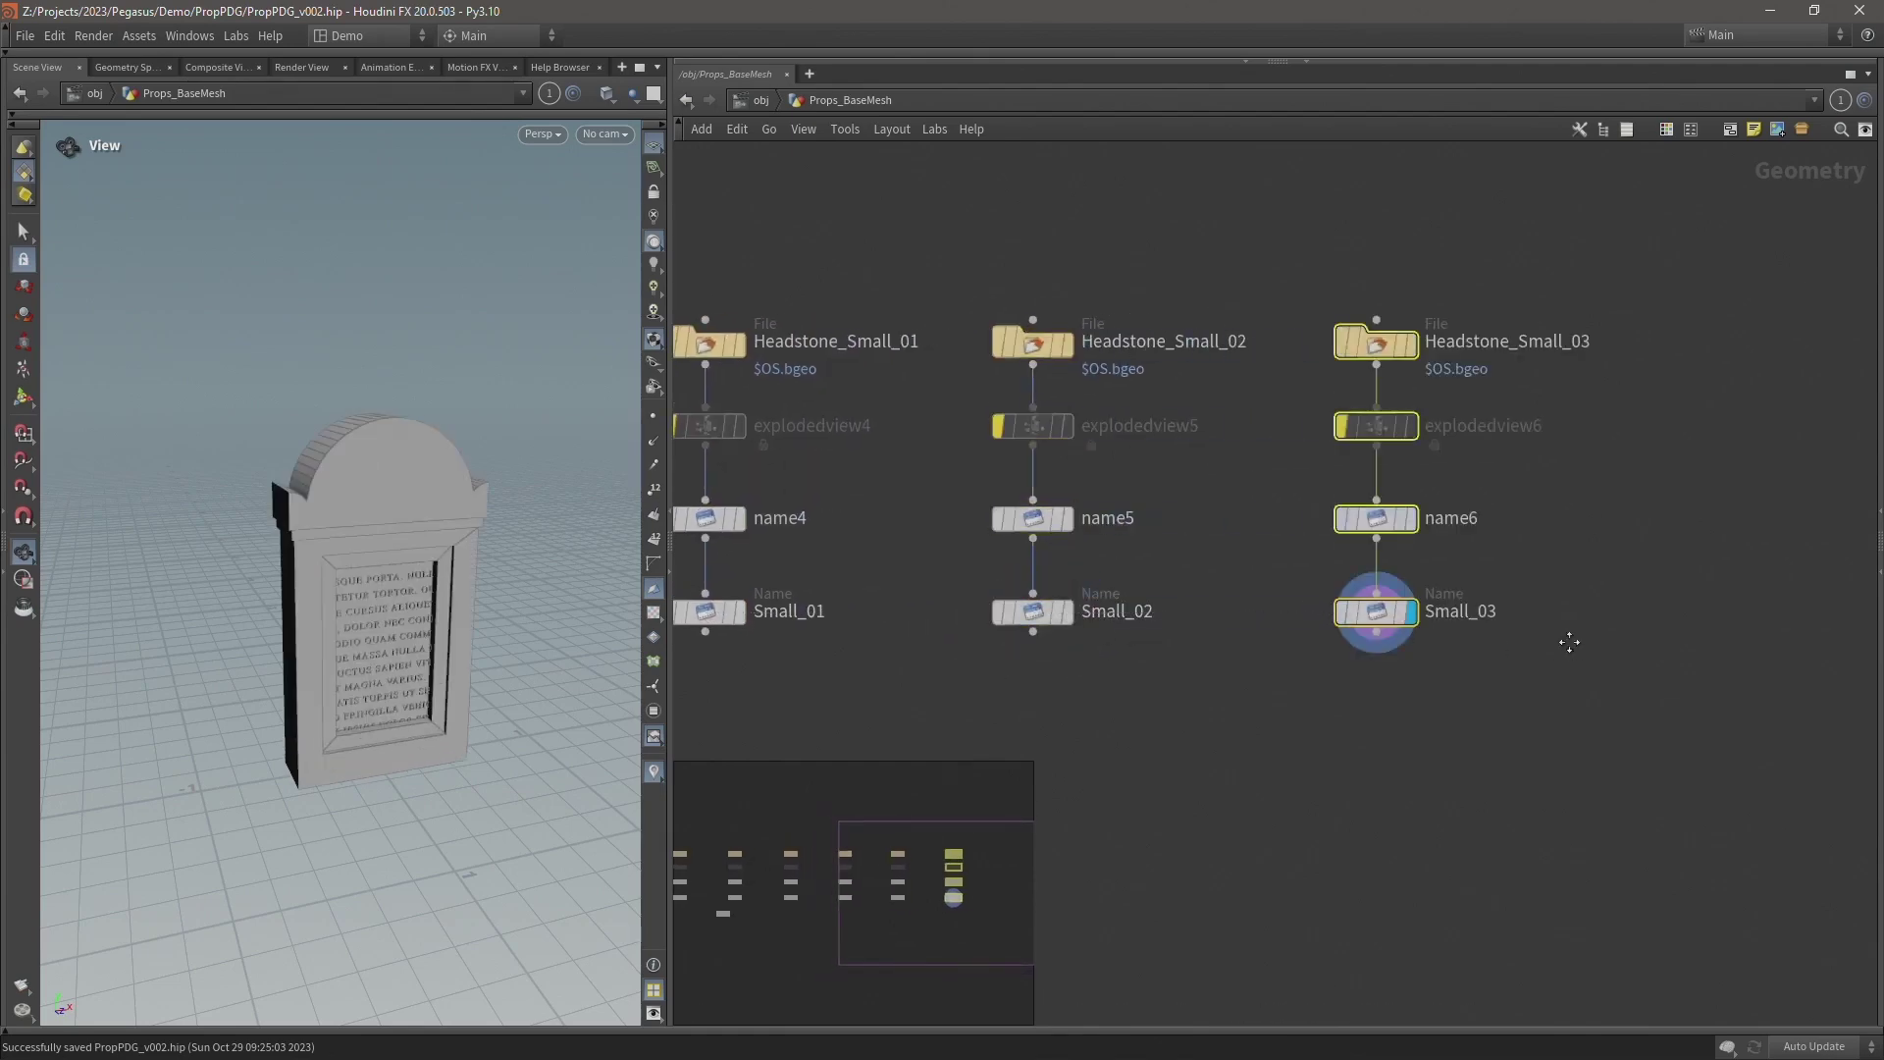
middle_click_drag(1576, 648, 1233, 633)
key("ctrl+v")
left_click(1374, 611)
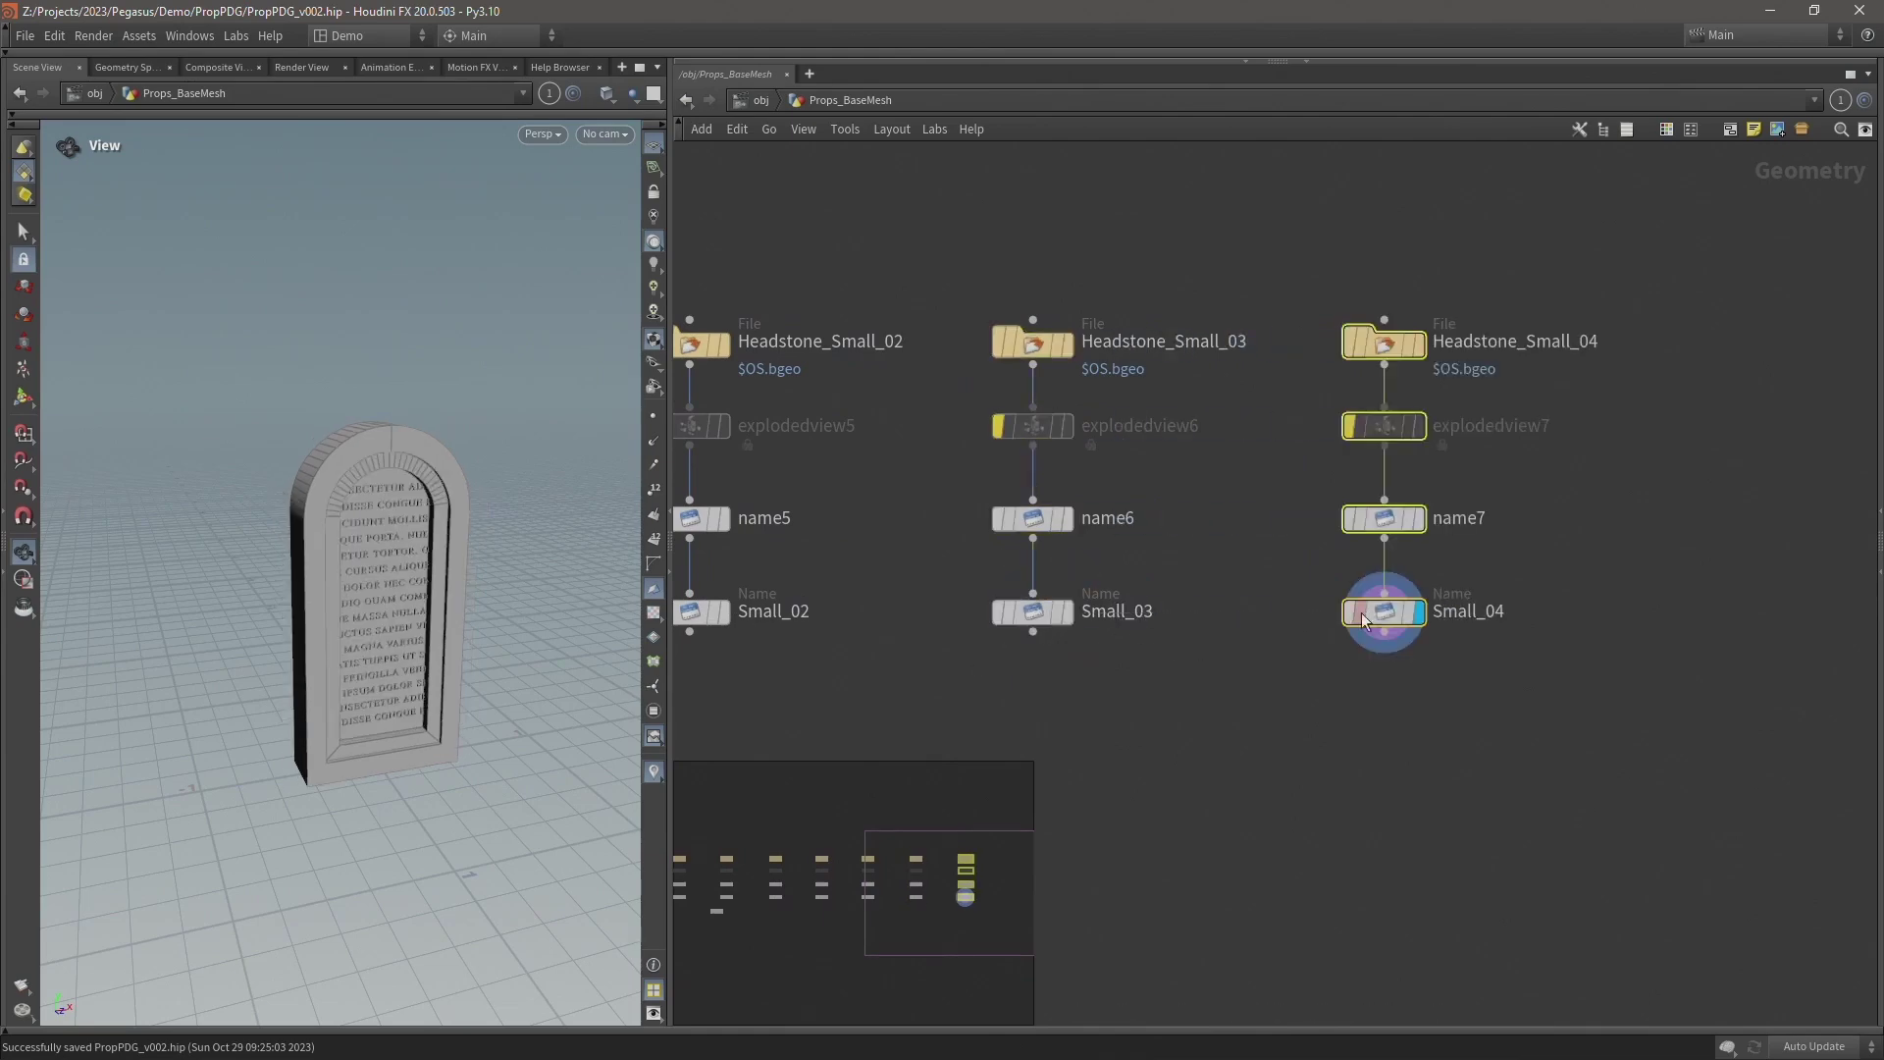
Inspect Large_01's primitive filename and tag attributes in the geometry spreadsheet, widening the filename column.
scroll(1209, 567, "down", 4)
middle_click_drag(751, 603, 1181, 530)
key("o")
left_click_drag(696, 492, 1810, 566)
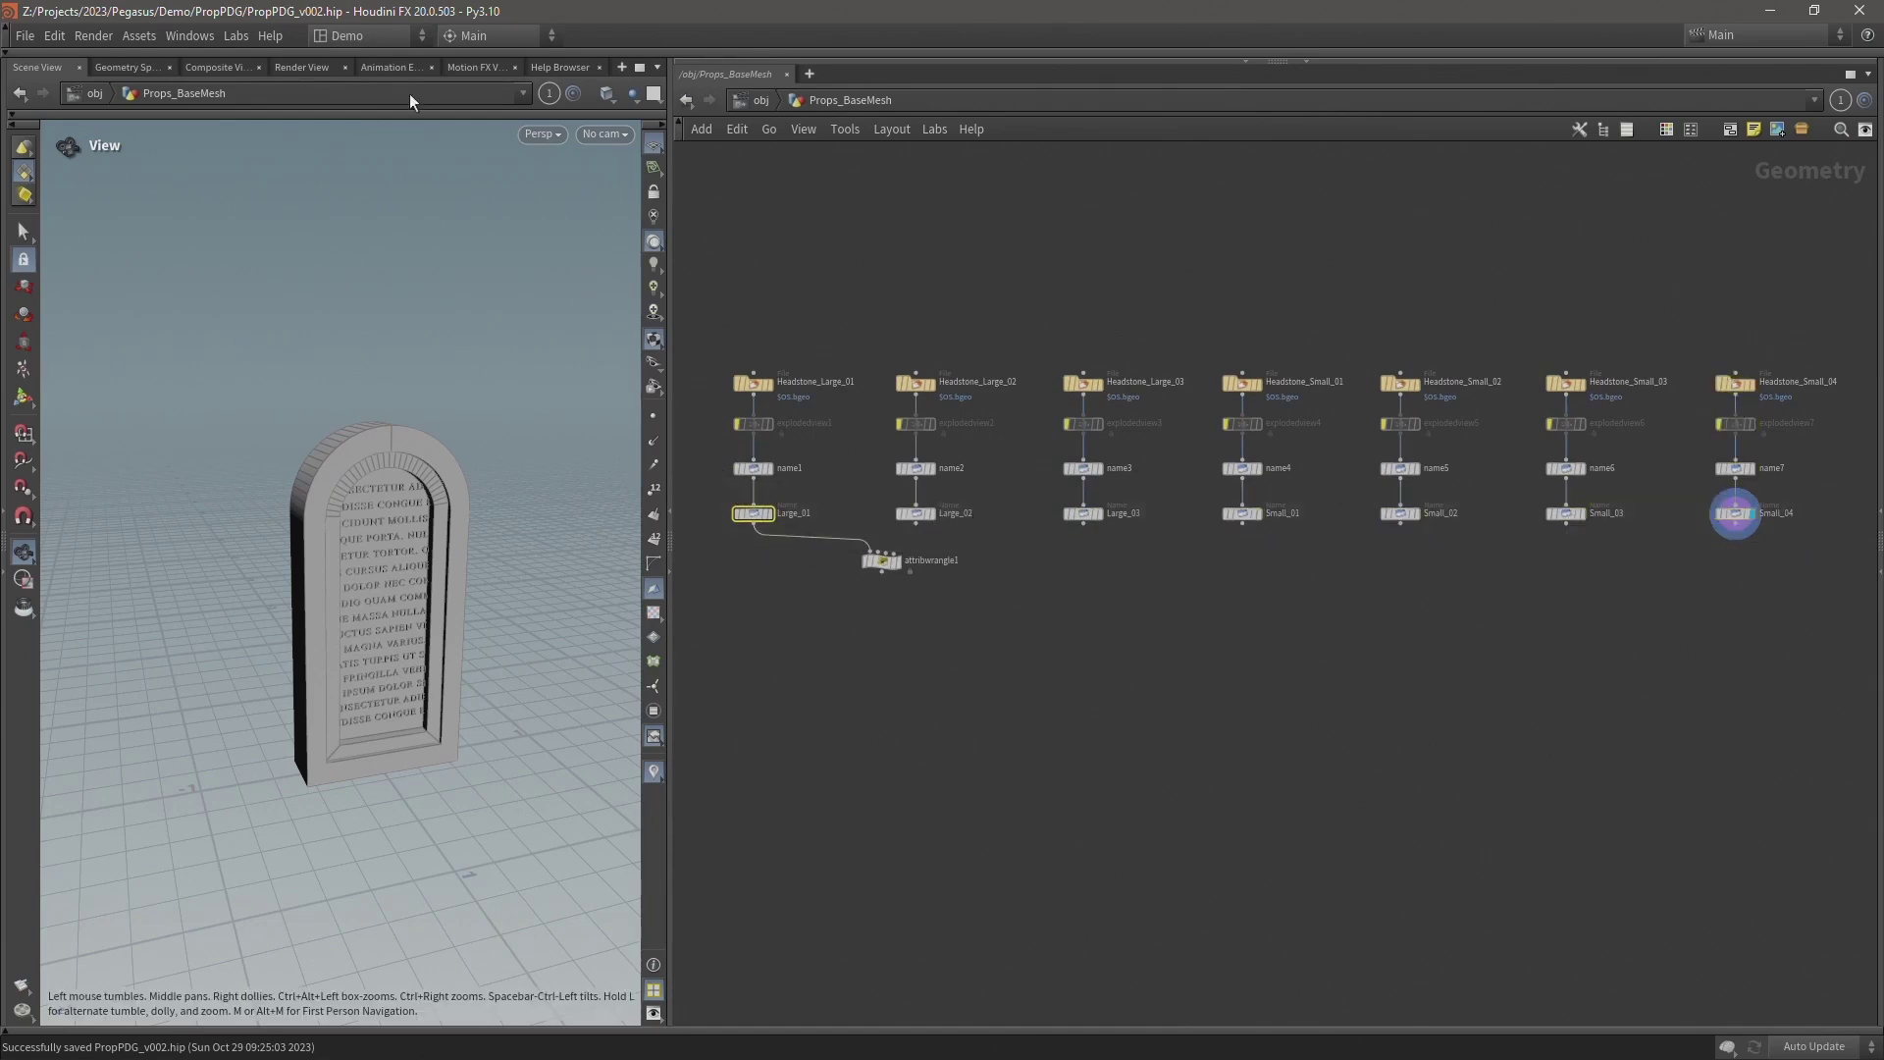
left_click(125, 67)
left_click(140, 125)
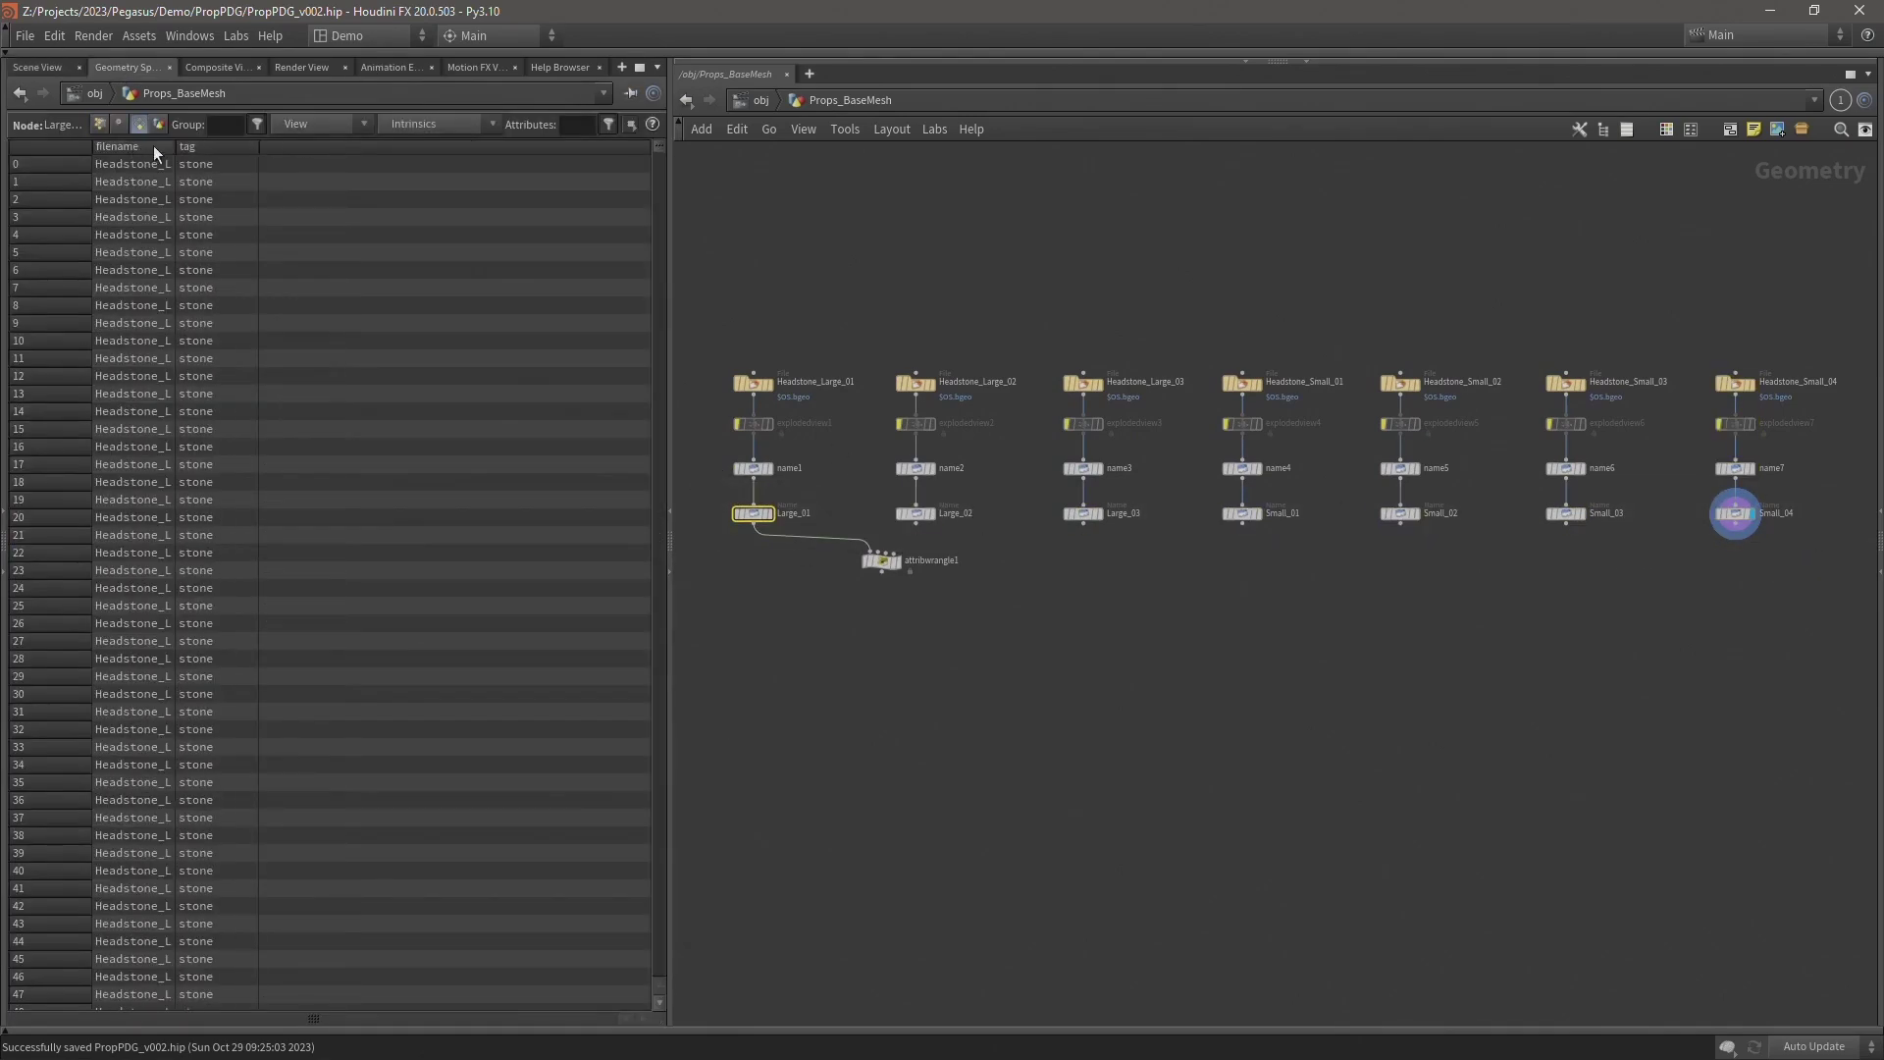
double_click(175, 153)
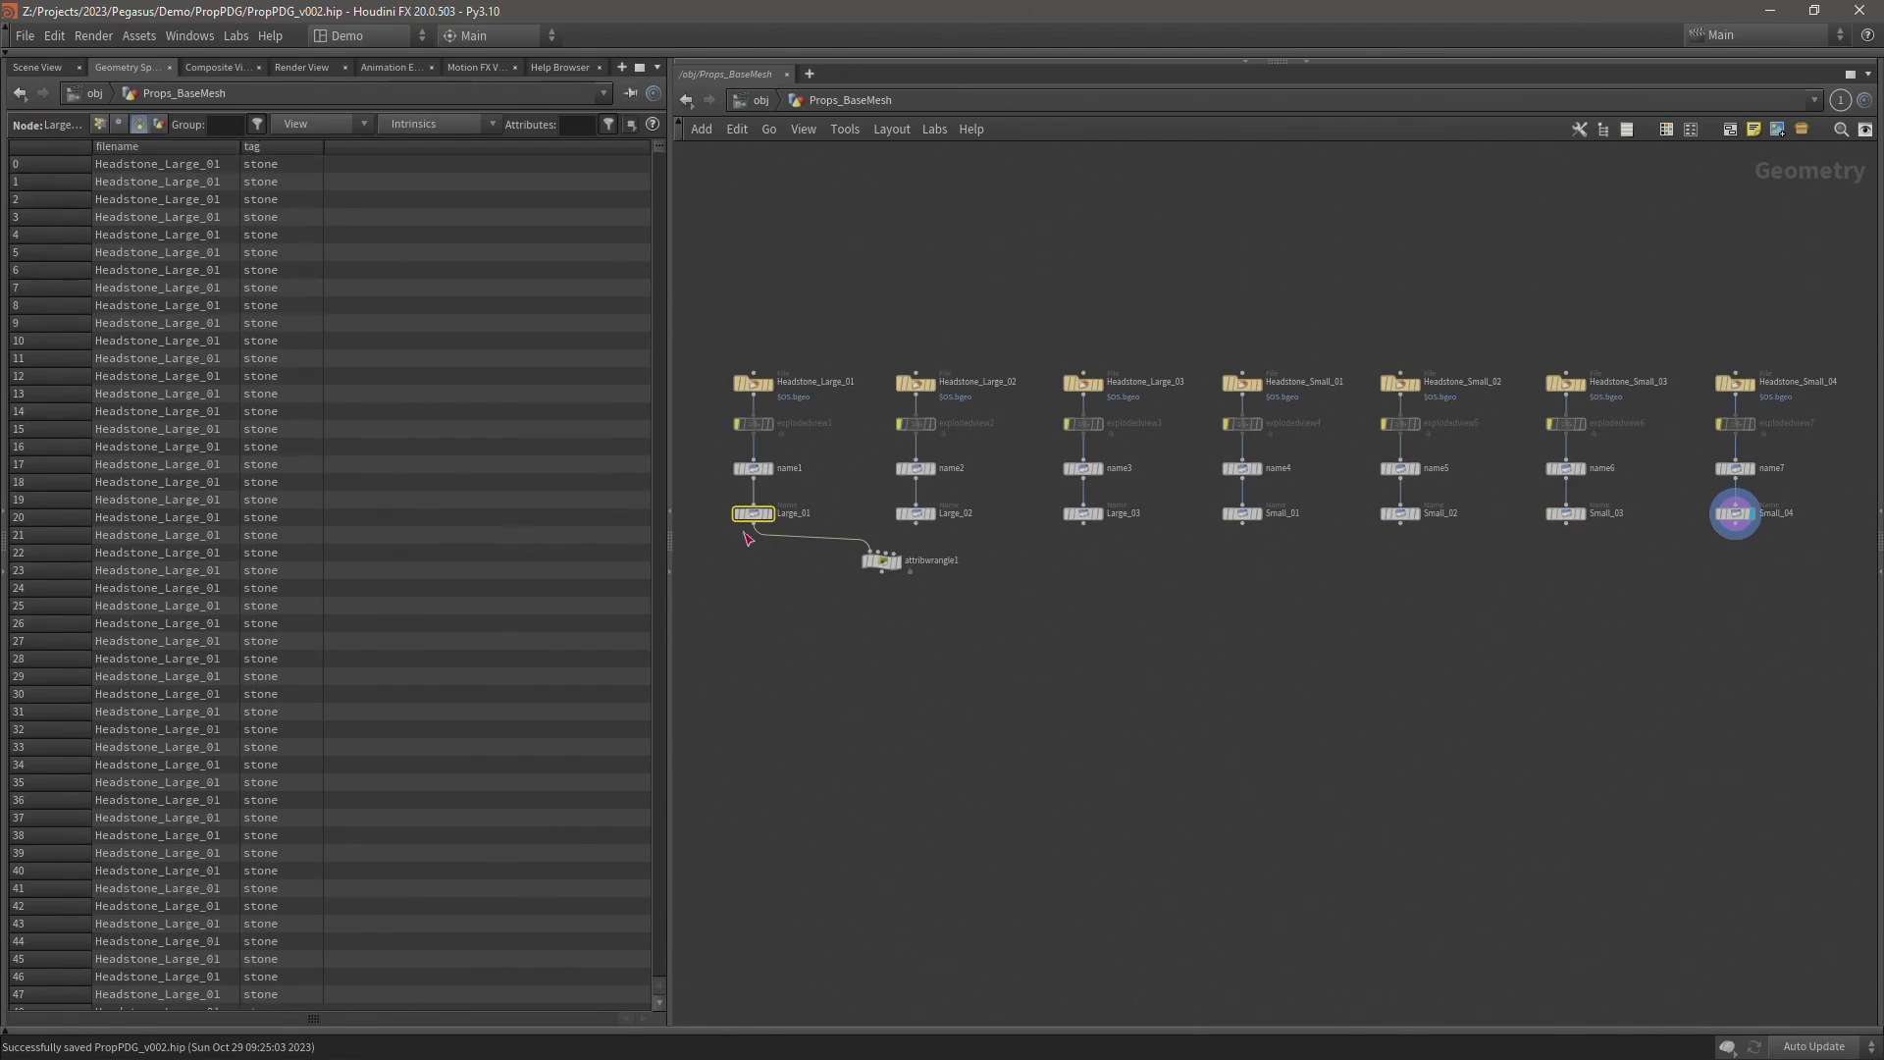
Save the scene, and display attribwrangle1 in the 3D view after moving it down below the middle headstone chains.
key("ctrl+s")
left_click(33, 68)
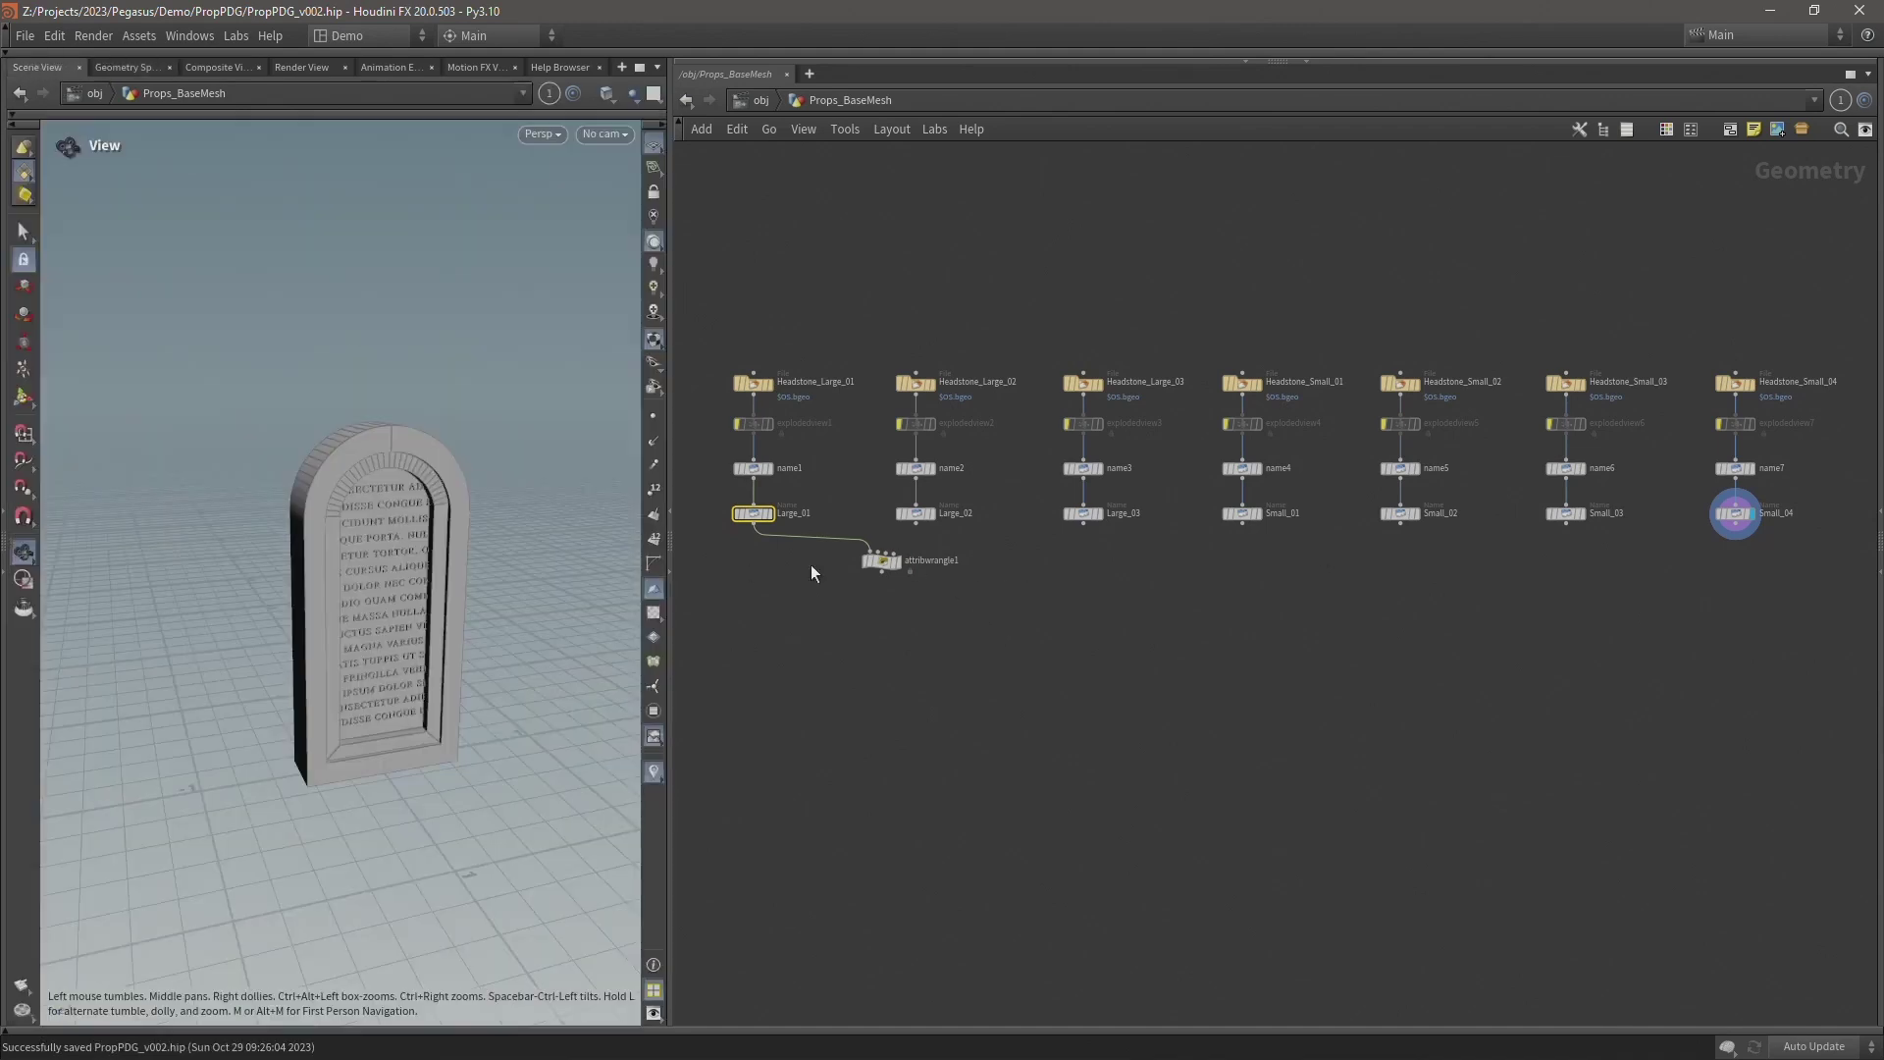
scroll(827, 454, "up", 2)
middle_click_drag(828, 454, 946, 418)
scroll(946, 417, "up", 2)
left_click(1070, 597)
left_click_drag(1055, 602, 1534, 740)
middle_click_drag(1537, 576, 1331, 548)
scroll(1328, 547, "down", 1)
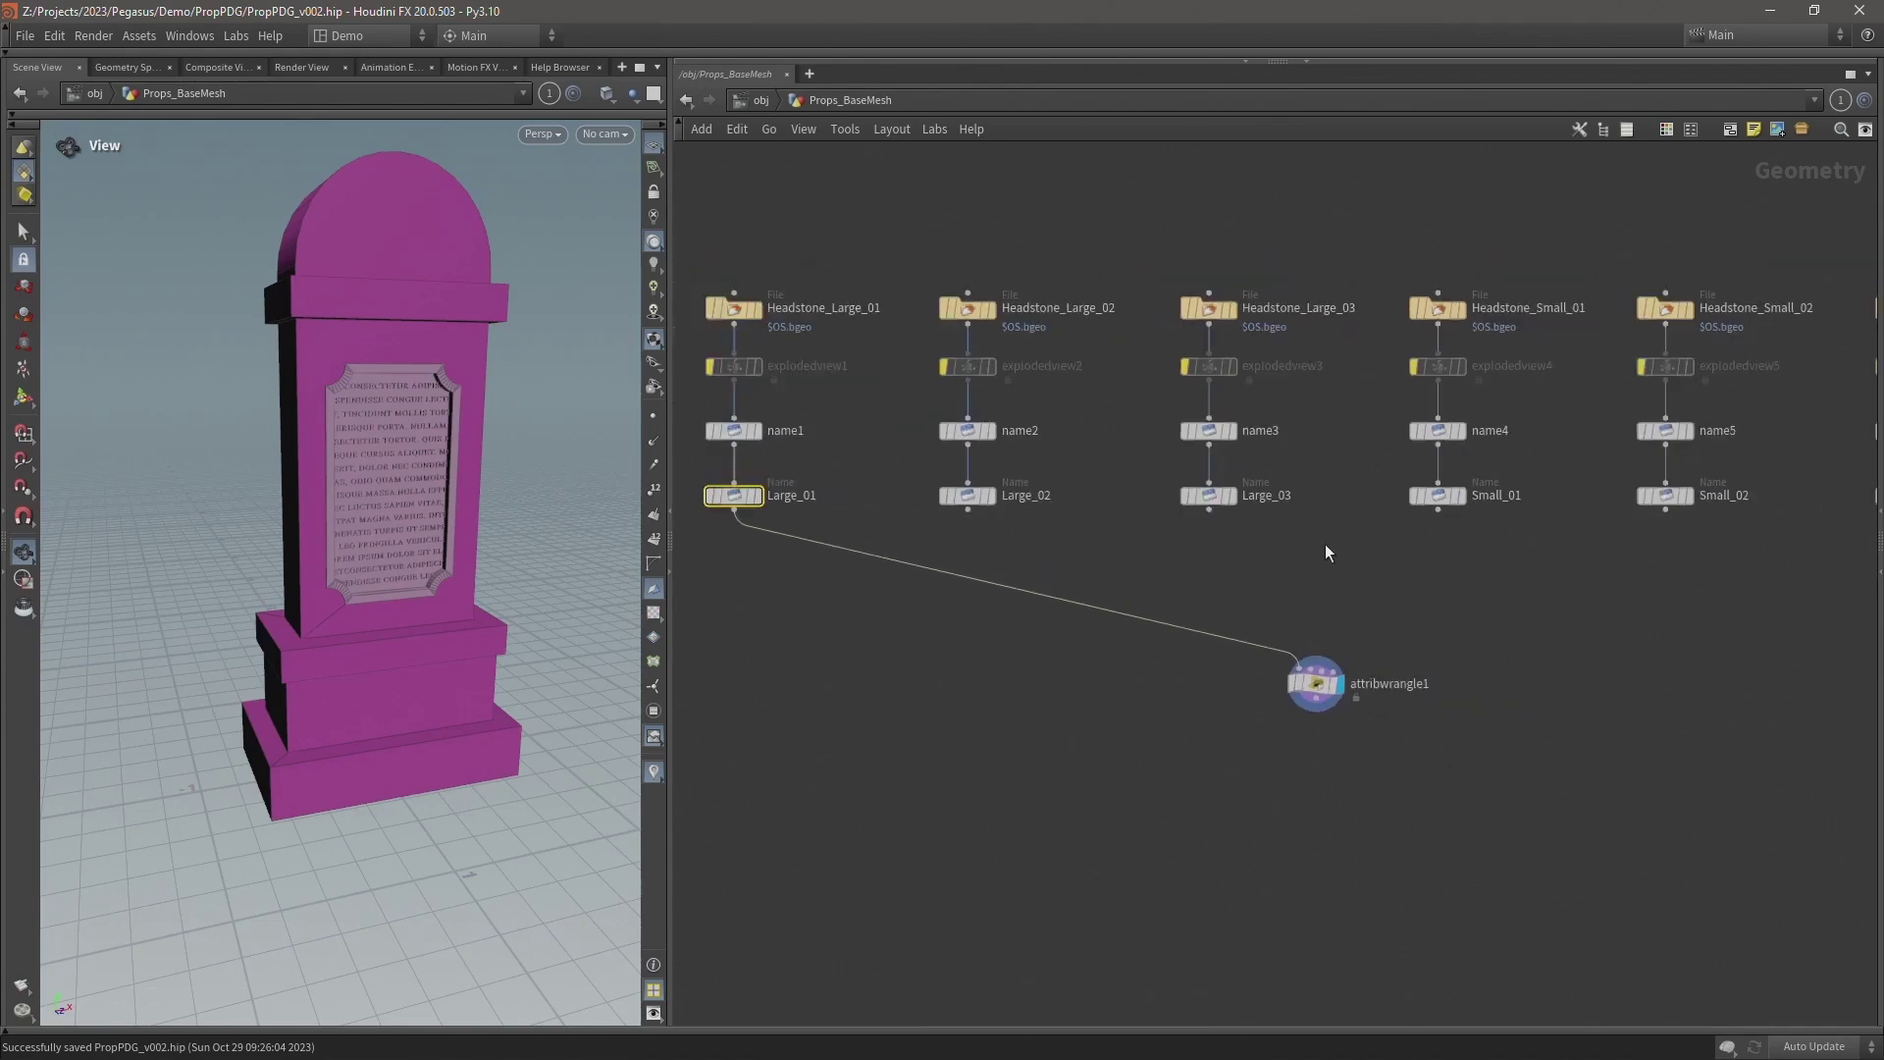
Add a Switch node just above attribwrangle1.
key("Tab")
type("sw")
key("Down")
key("Return")
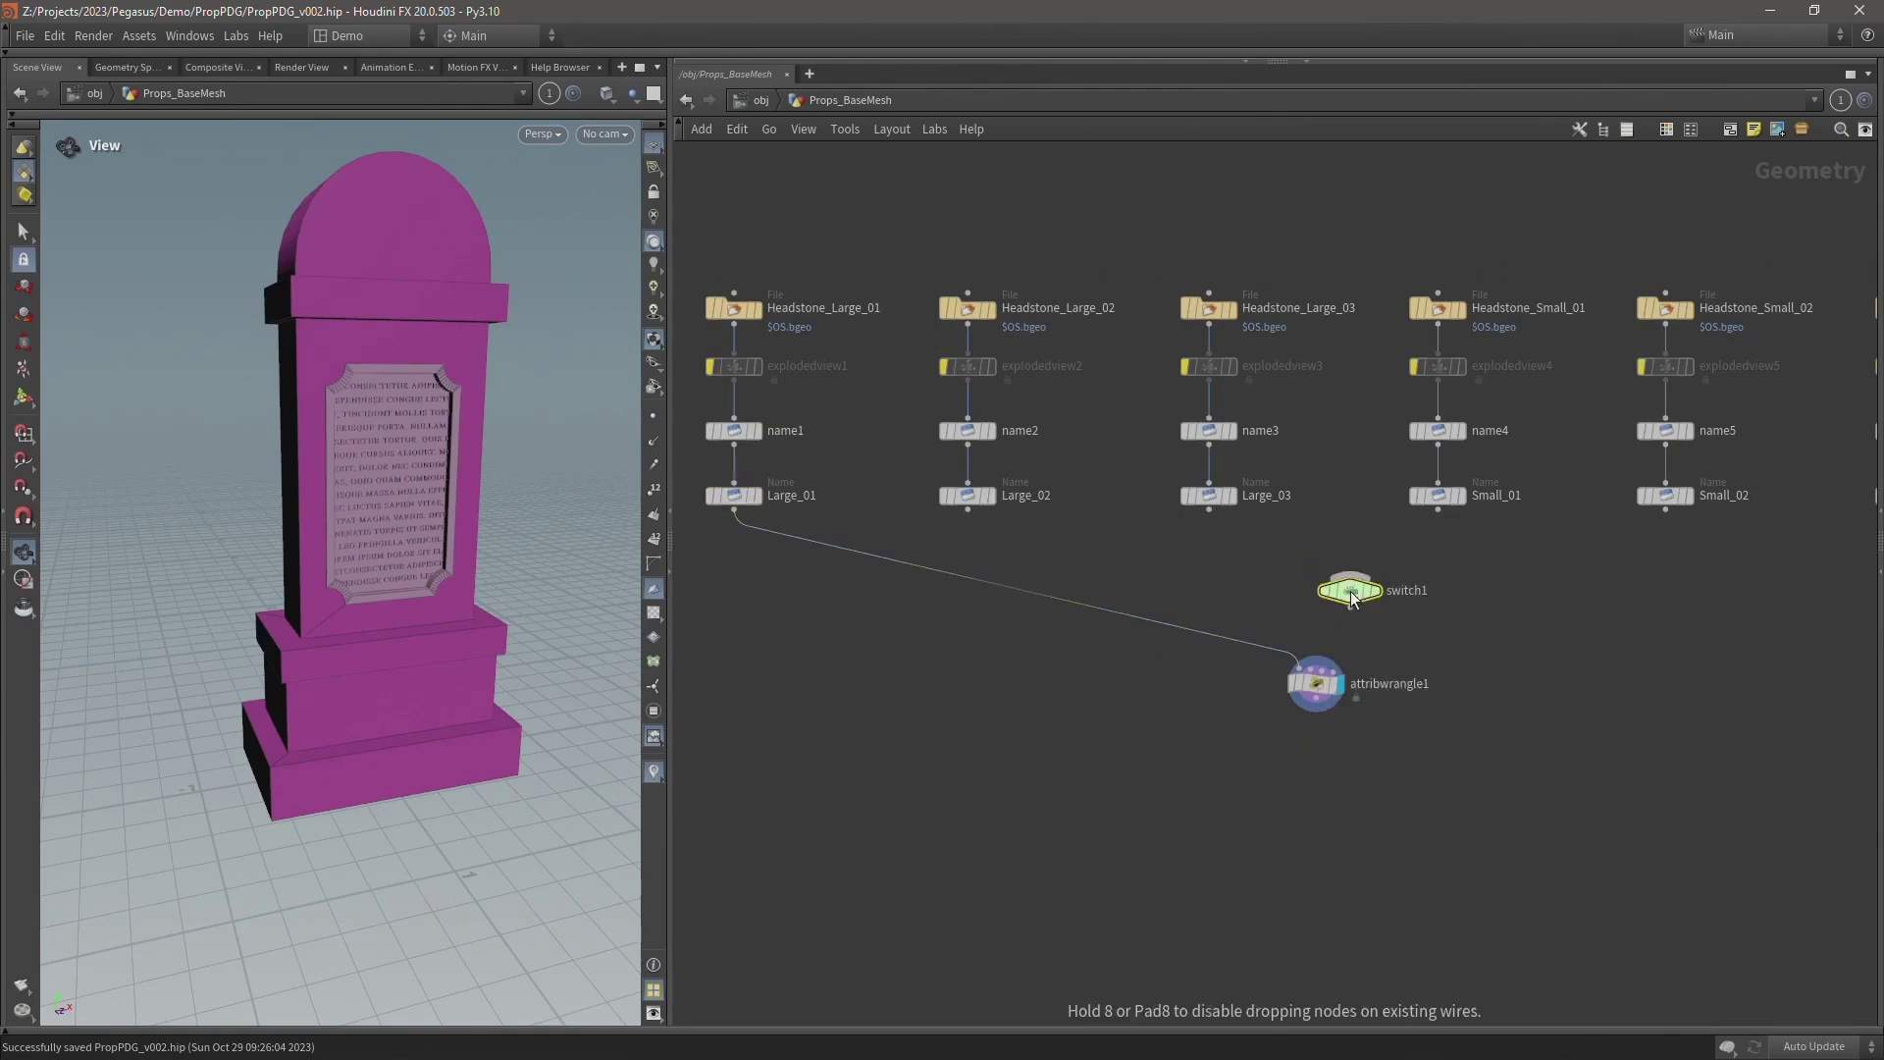
left_click(1347, 591)
scroll(1331, 586, "down", 2)
middle_click_drag(1331, 586, 1246, 562)
Connect all seven headstone Name nodes, Large_01 to Large_03 and Small_01 to Small_04, into the Switch node.
scroll(795, 512, "down", 2)
middle_click_drag(789, 520, 764, 512)
left_click_drag(868, 518, 1665, 504)
left_click_drag(1073, 503, 1155, 540)
Connect the Switch node's output to attribwrangle1's first input, replacing the direct Large_01 connection.
scroll(1169, 567, "up", 3)
left_click_drag(1119, 618, 1178, 623)
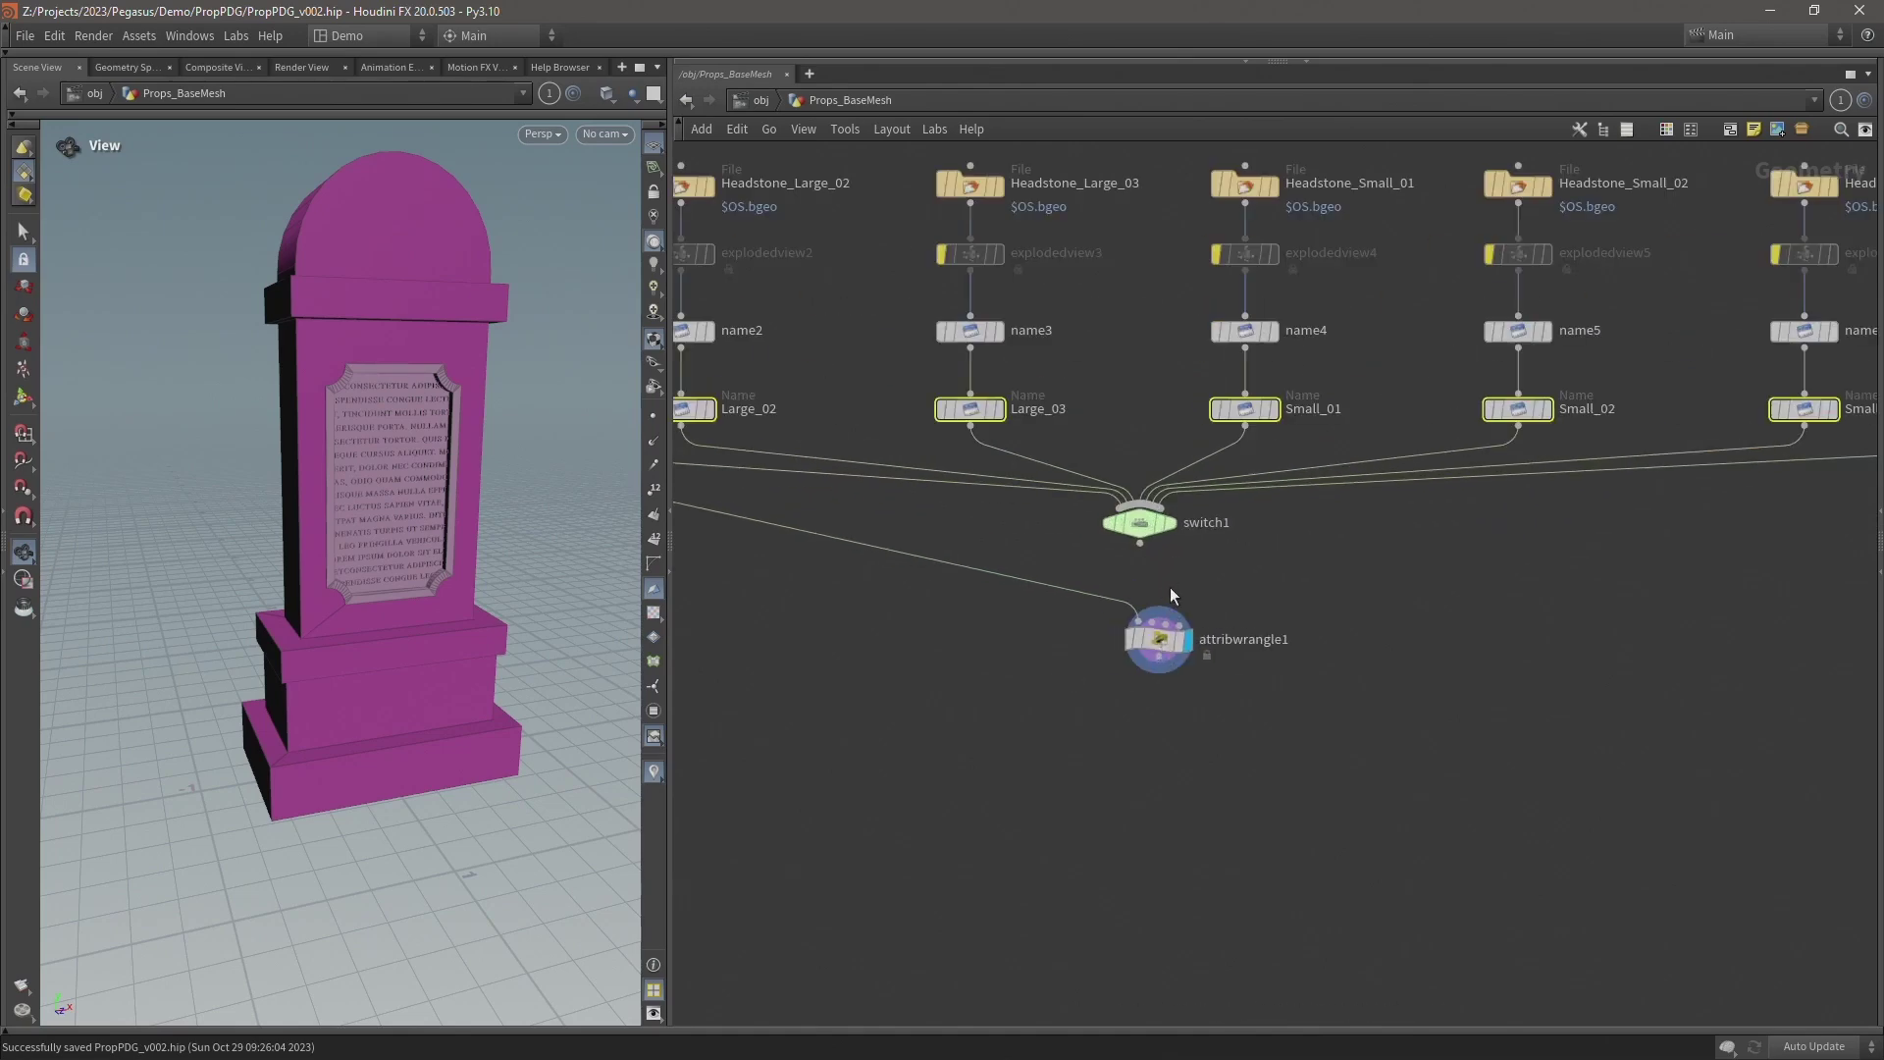
left_click(1140, 543)
left_click(1157, 648)
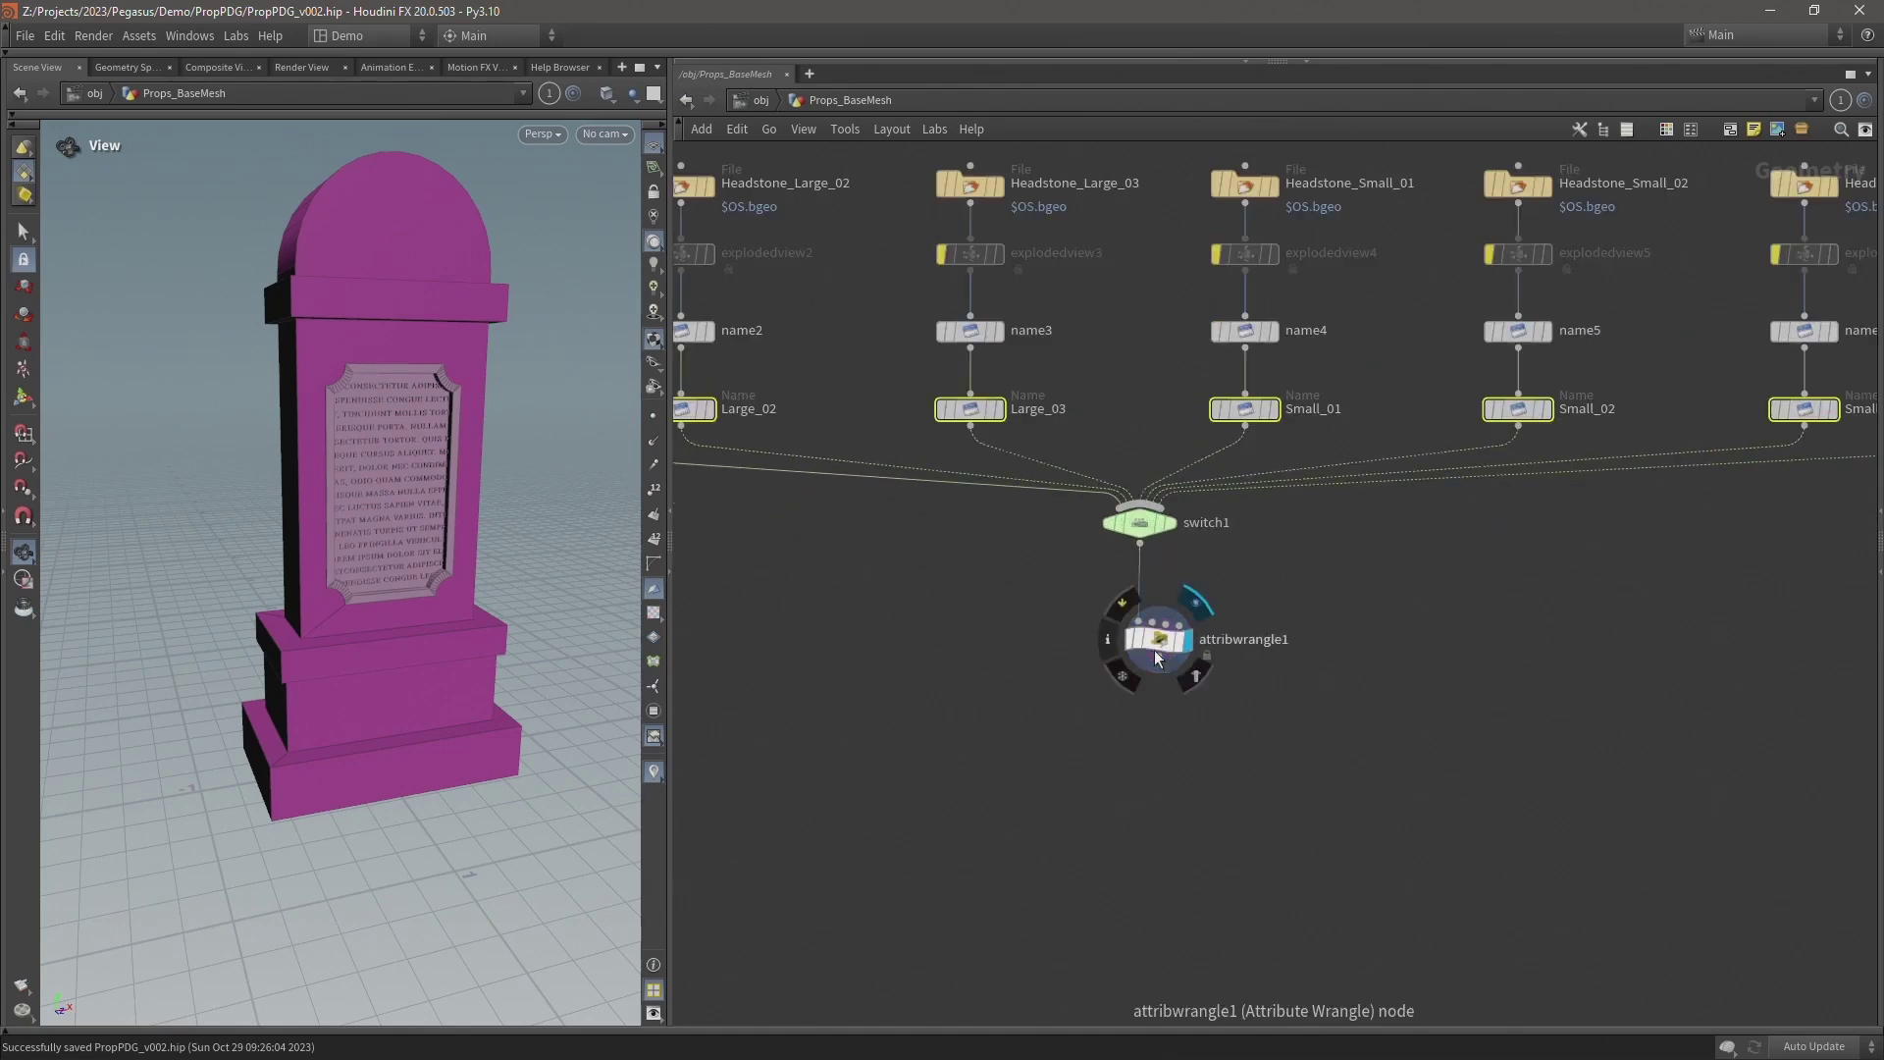
Set switch1's Select Input to 1 to show the second headstone.
left_click(1124, 515)
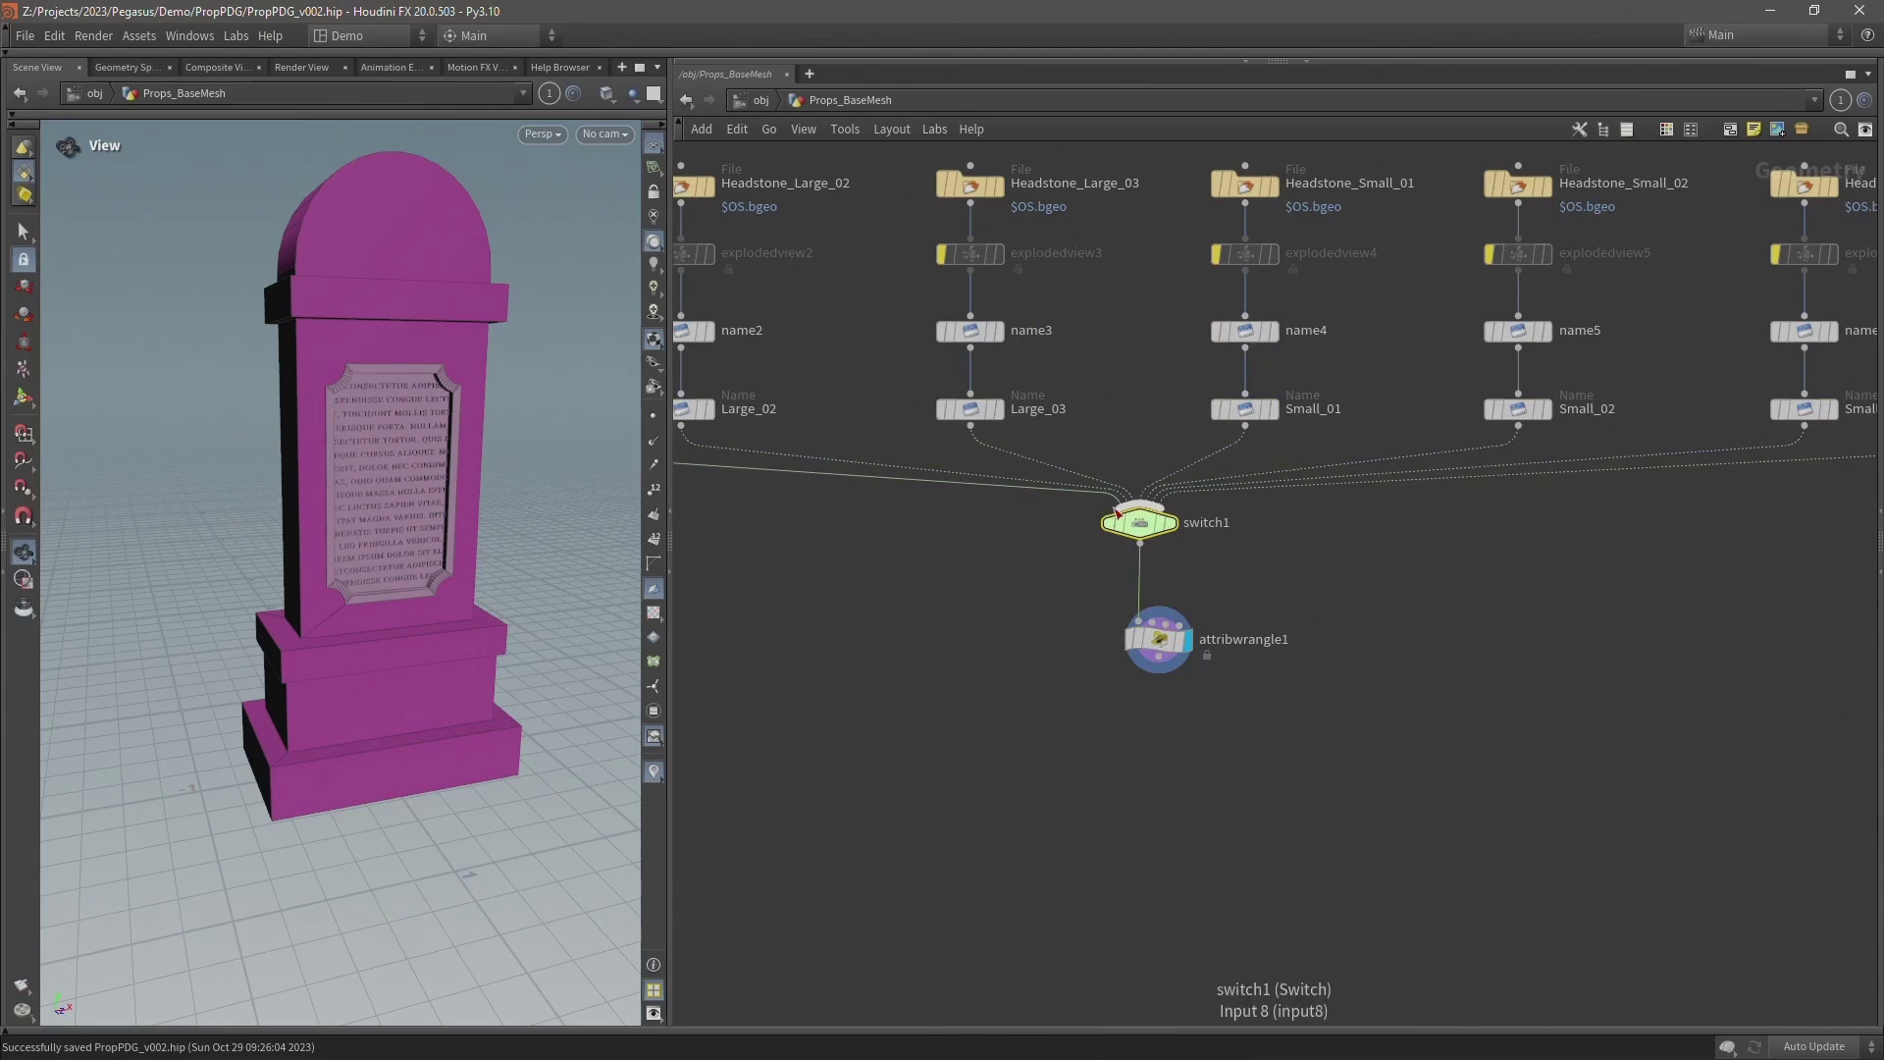
key("p")
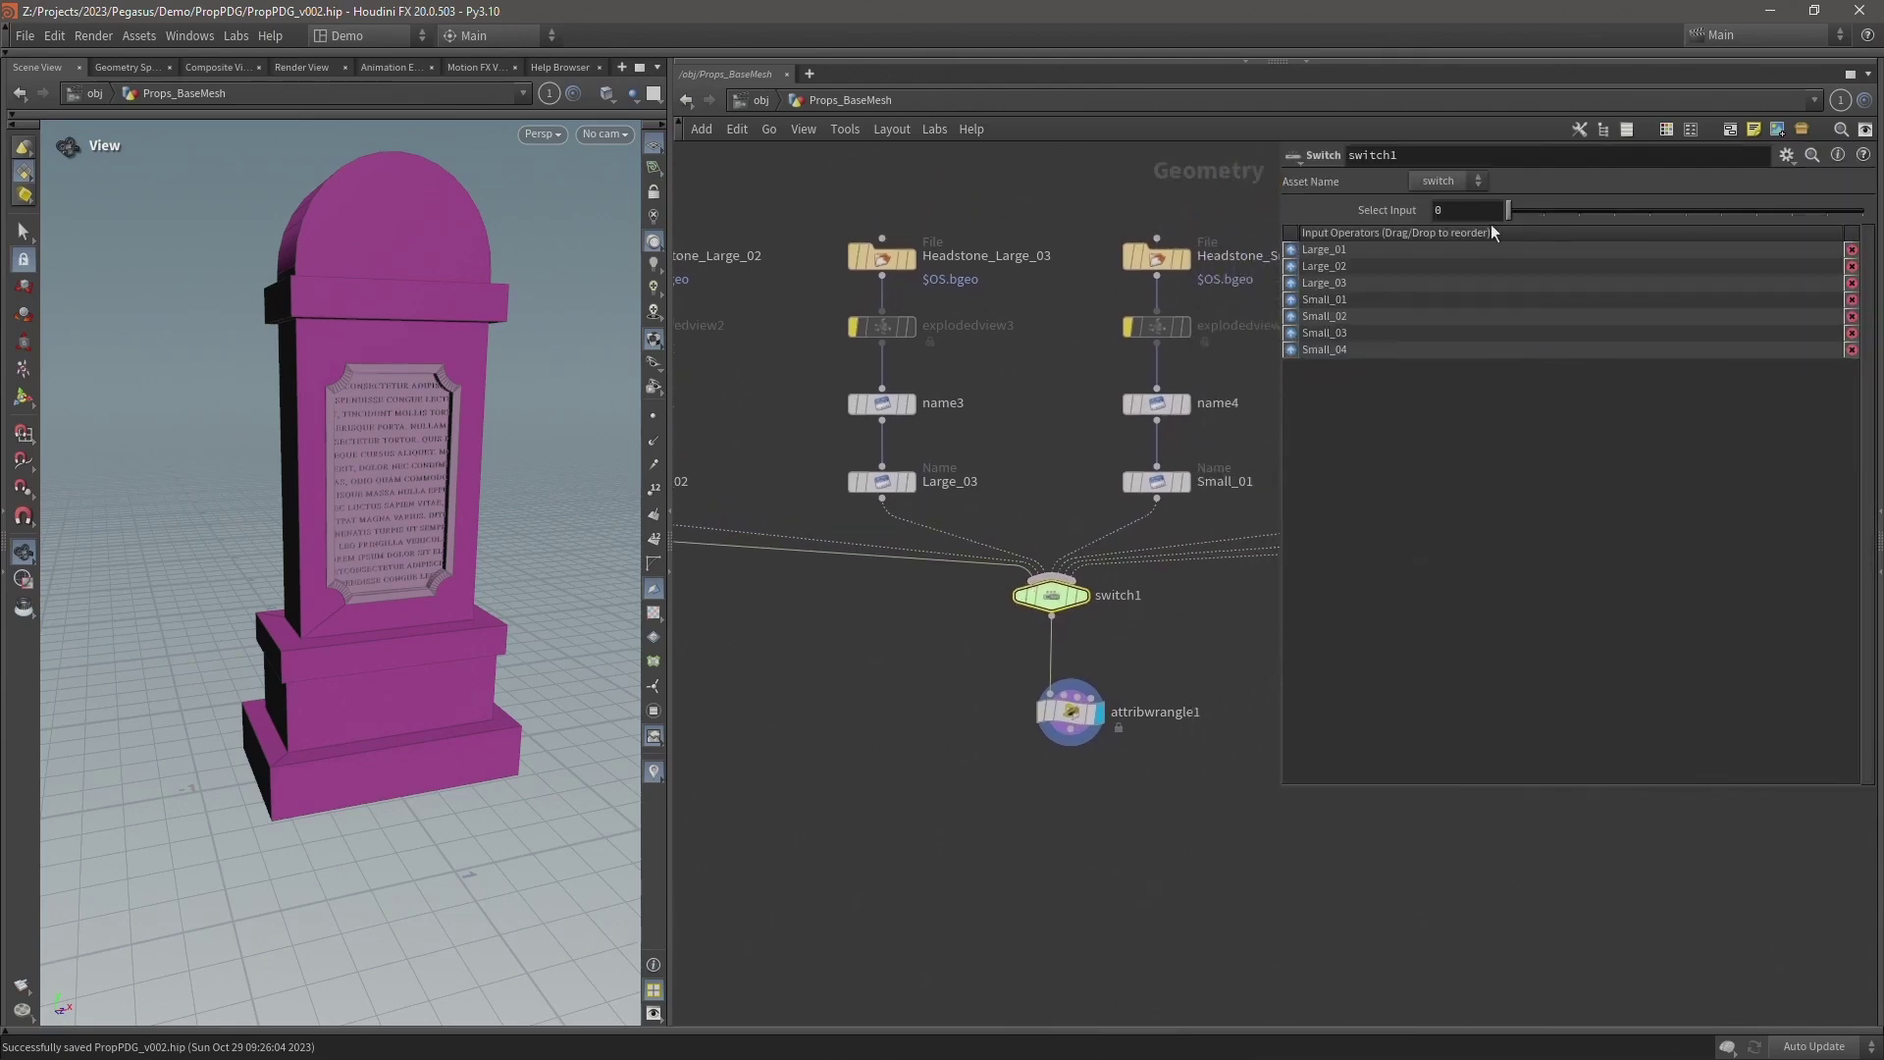
left_click(1466, 209)
type("1")
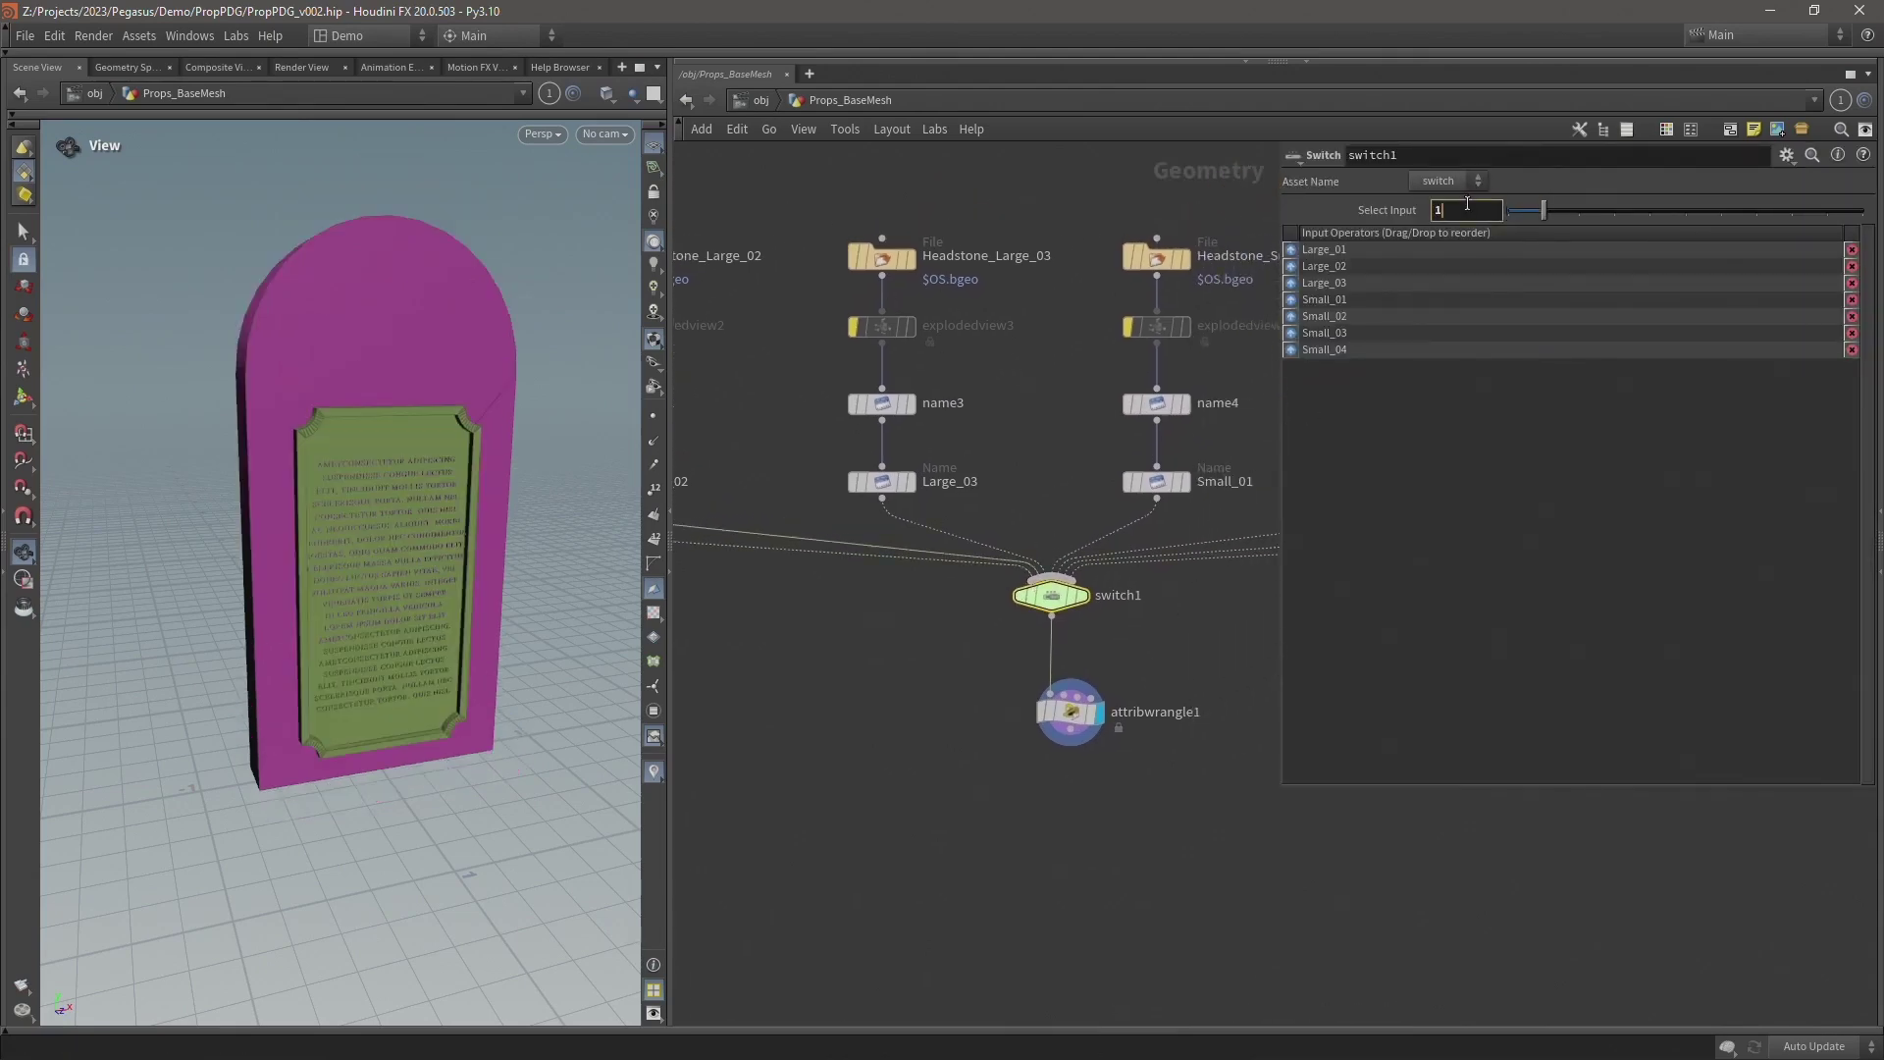
Raise switch1's Select Input gradually to 6 and examine the material colours on each headstone.
scroll(1467, 204, "up", 1)
scroll(1466, 203, "up", 2)
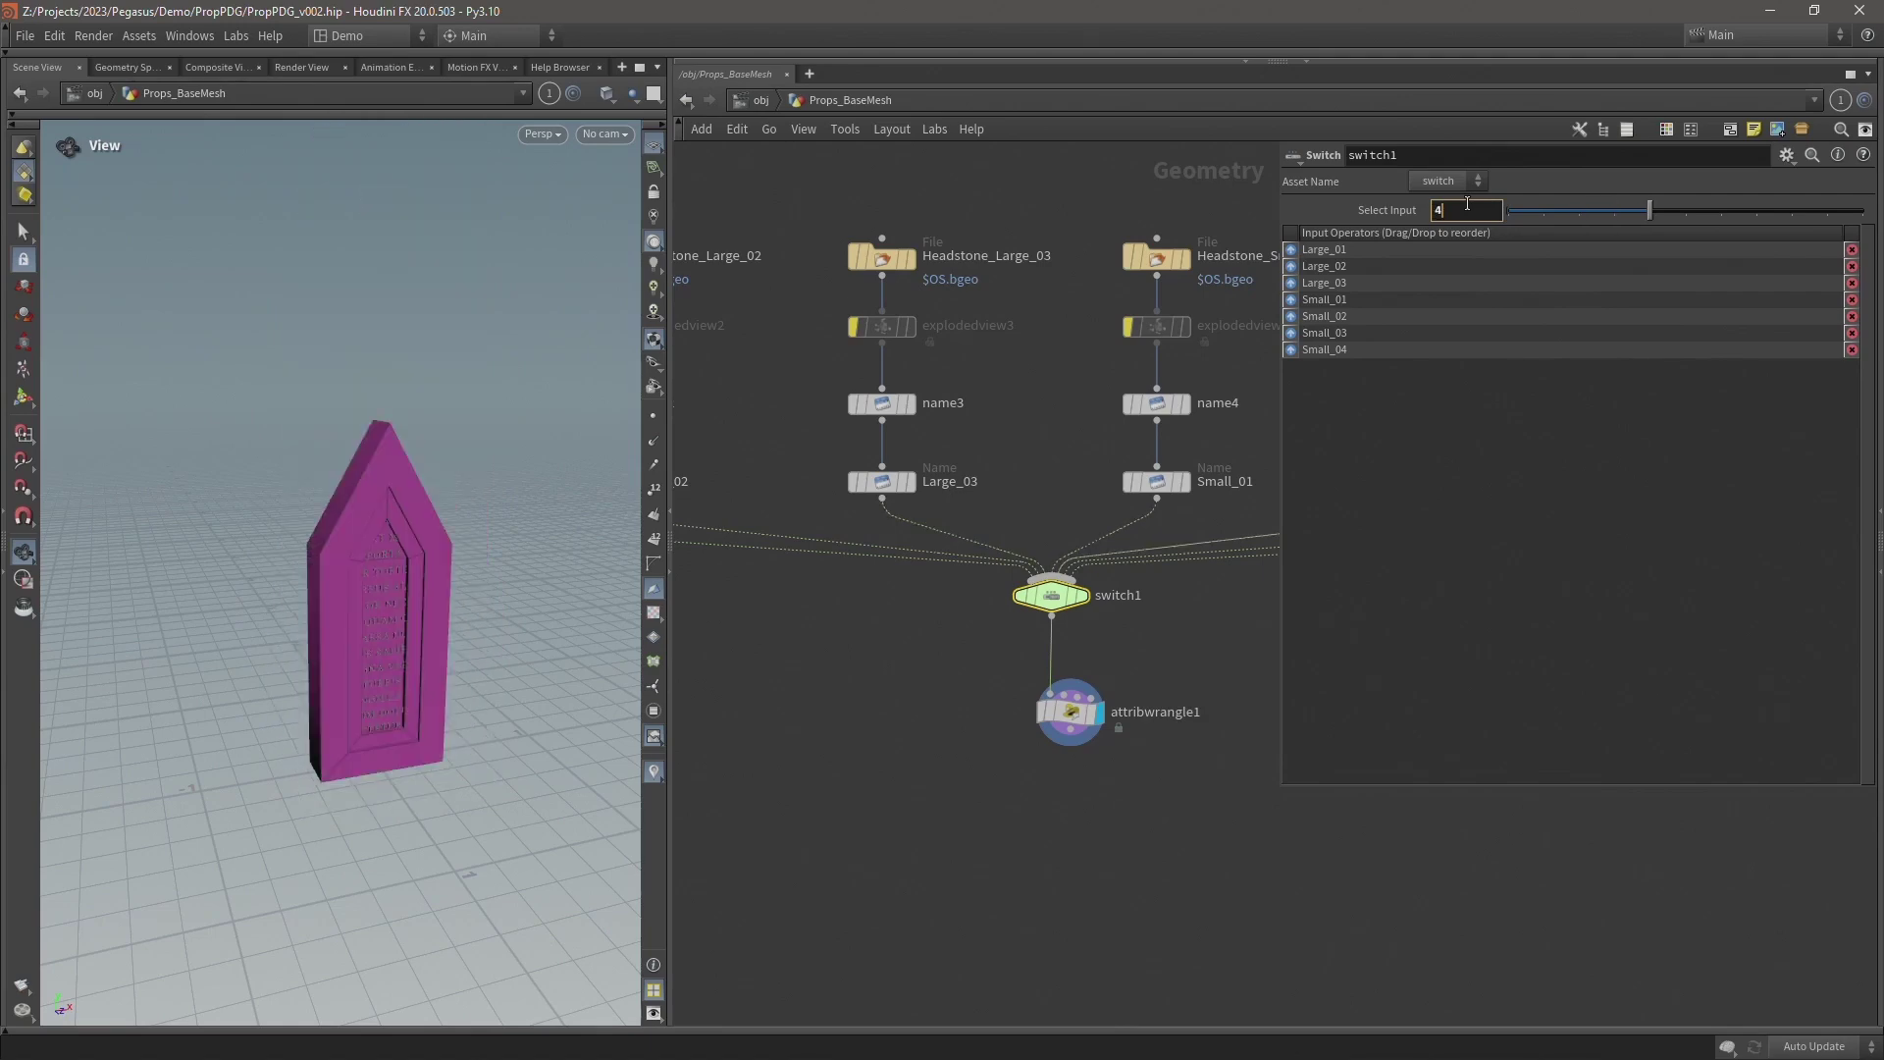
scroll(1466, 203, "up", 3)
scroll(1467, 204, "down", 7)
scroll(1452, 211, "up", 5)
scroll(1450, 212, "up", 2)
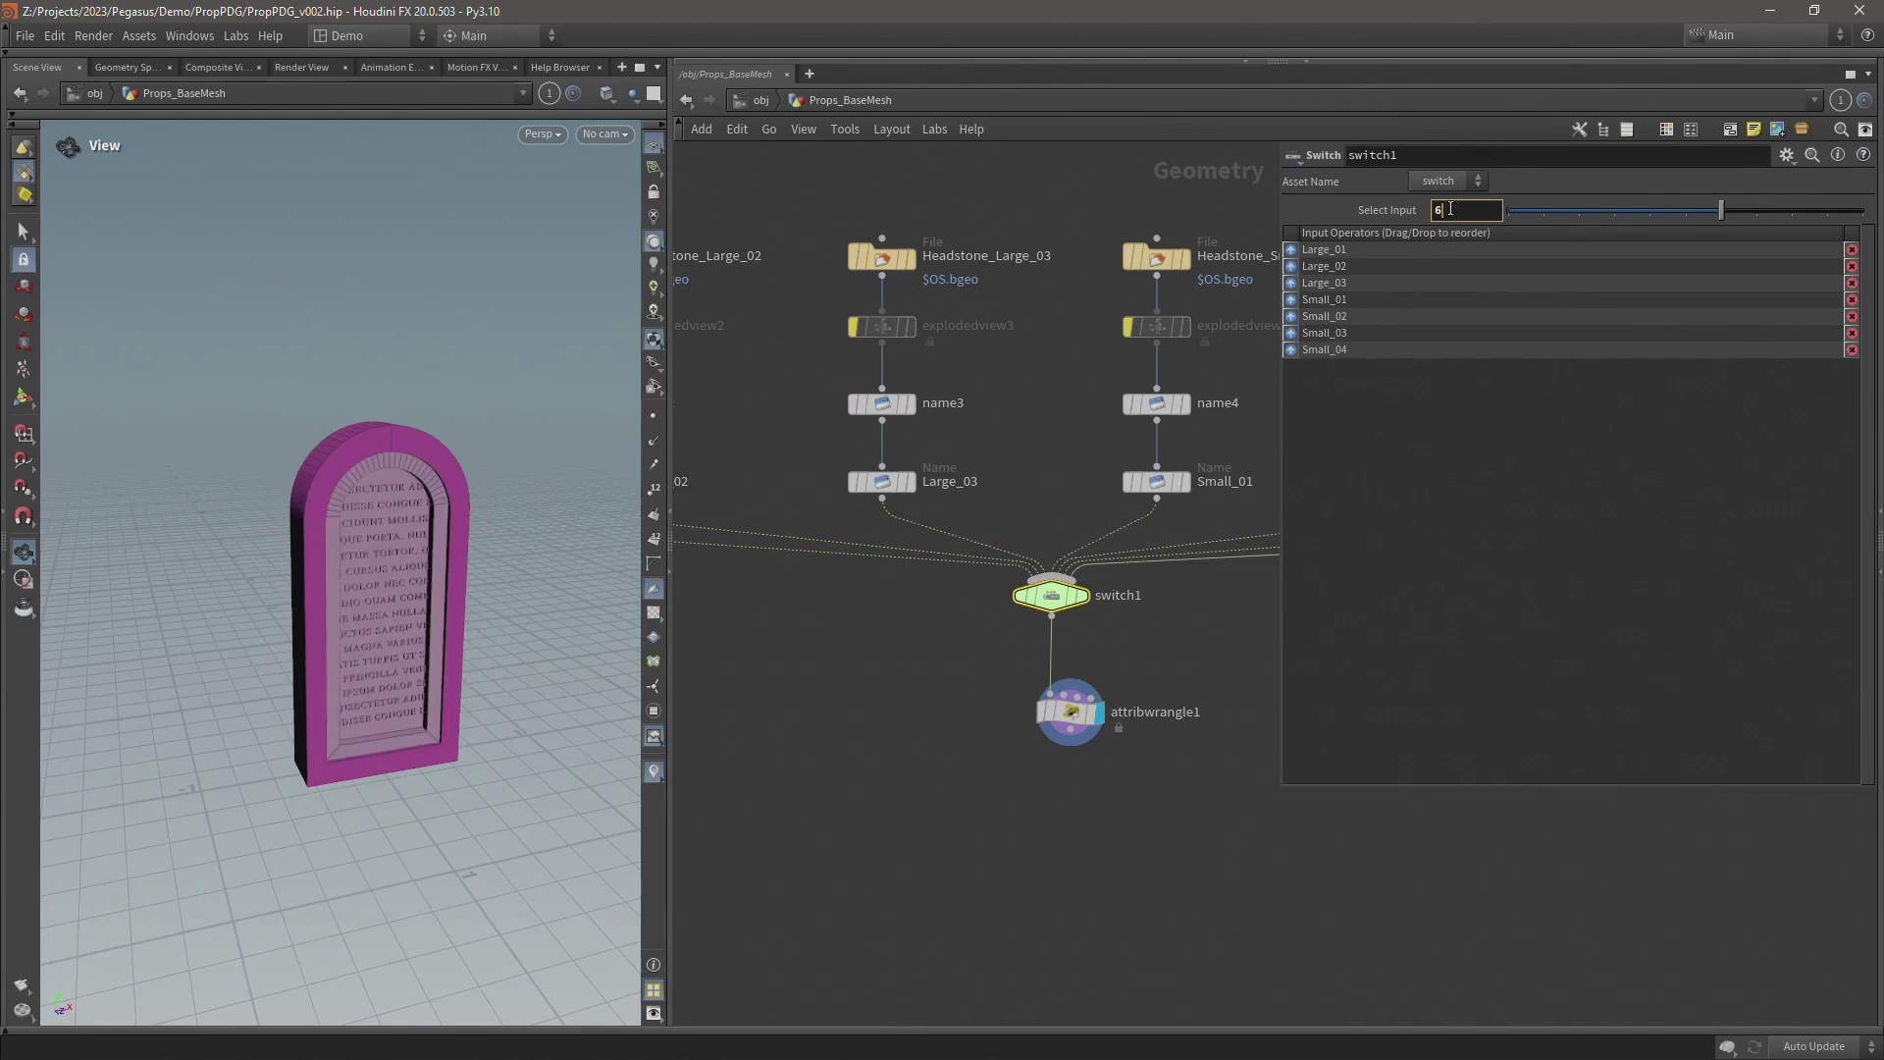
Examine name2's geometry and tag groups for the second large headstone, and return the display to attribwrangle1.
left_click(1032, 432)
middle_click_drag(1041, 415, 1102, 406)
scroll(1097, 407, "down", 5)
scroll(830, 432, "up", 6)
left_click_drag(858, 323, 1132, 359)
left_click(914, 383)
left_click_drag(1017, 350, 787, 419)
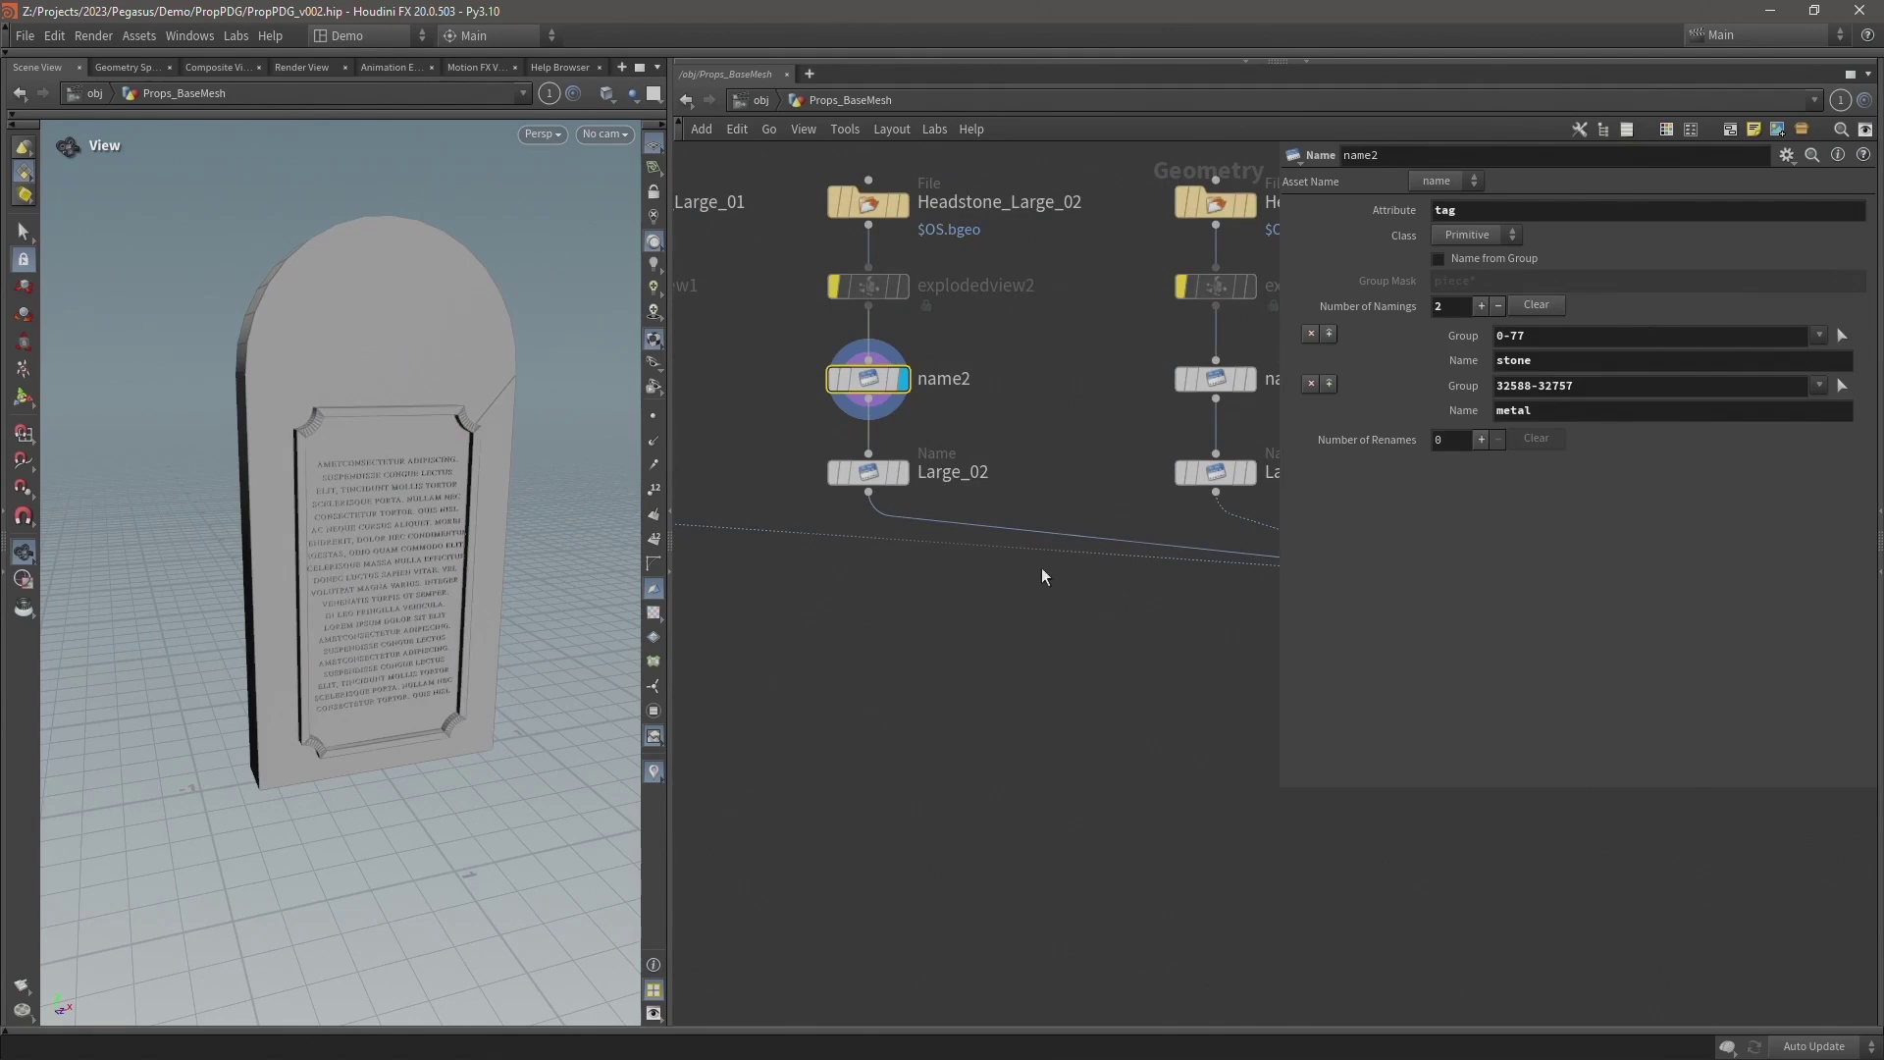
middle_click_drag(1171, 657, 915, 671)
left_click(1220, 763)
middle_click_drag(1036, 703, 1205, 674)
Reselect name2's metal group in the viewport so it covers primitives 78-32757, leaving out the stone body.
left_click_drag(981, 342, 768, 366)
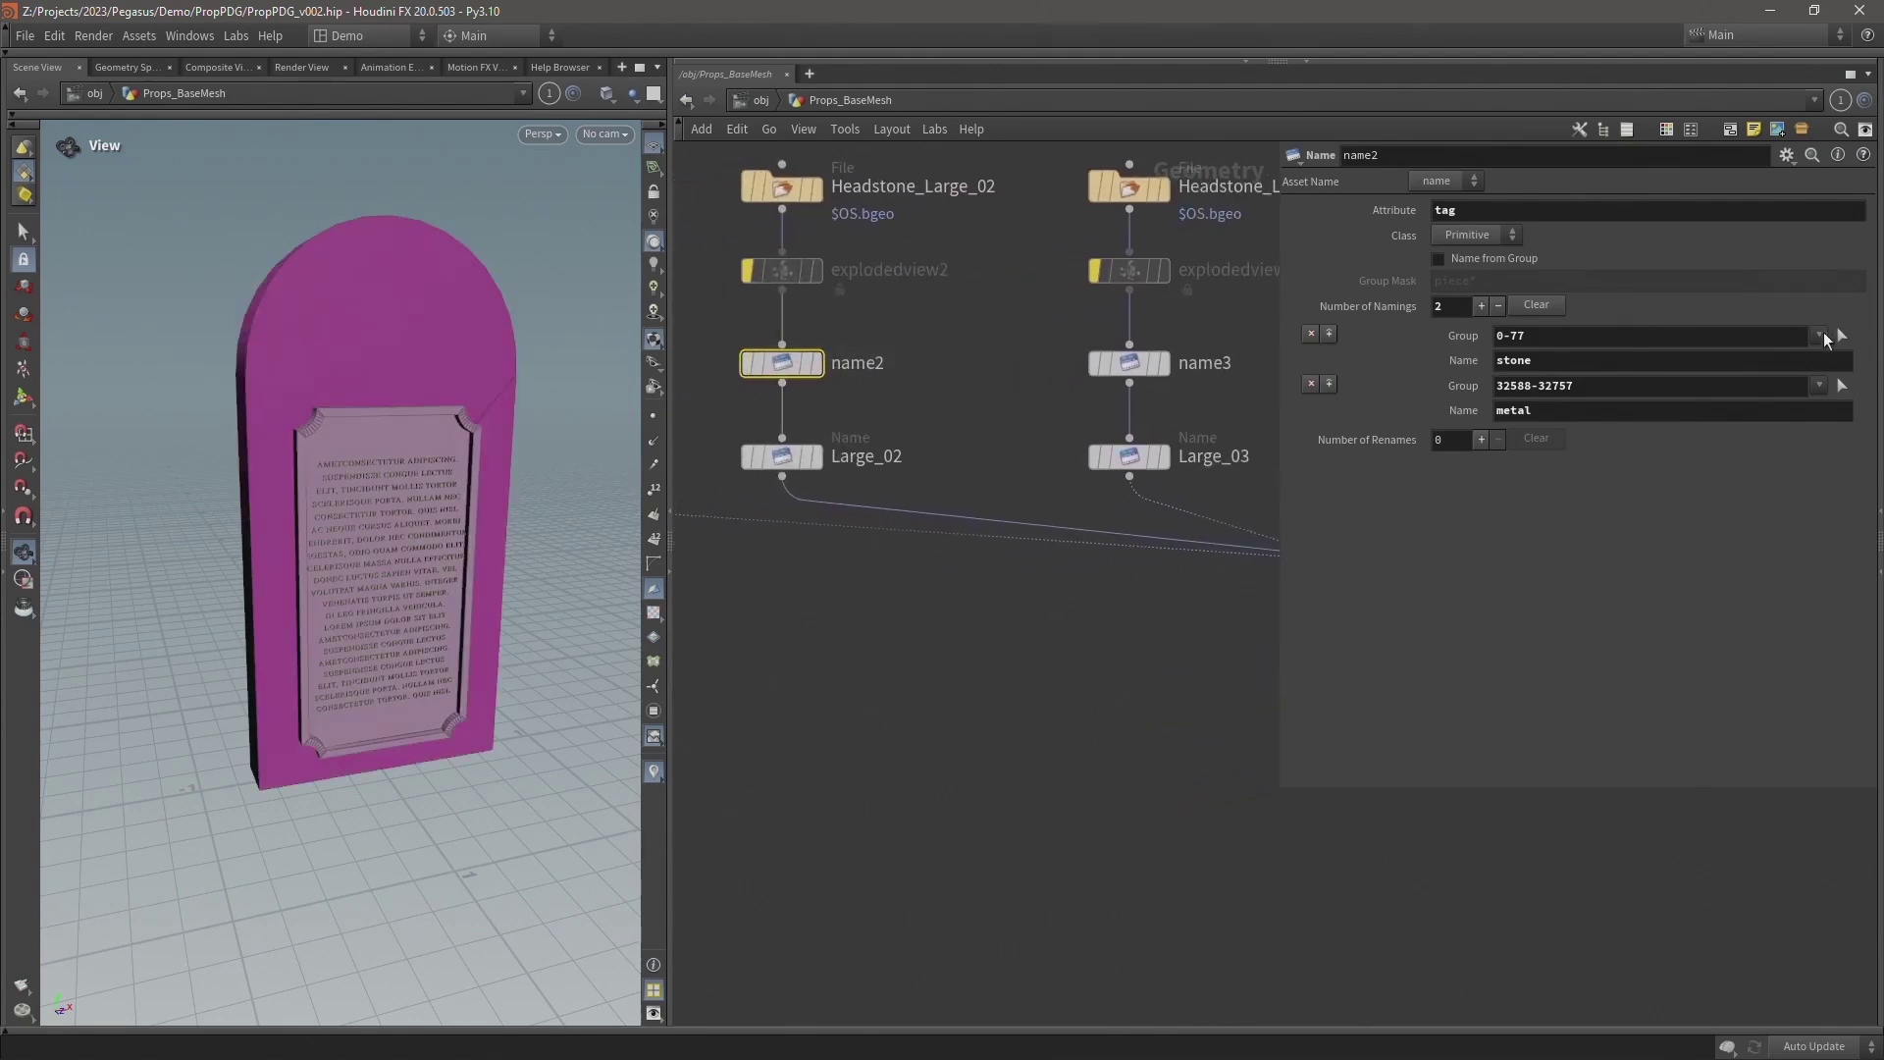
left_click(1842, 336)
key("Escape")
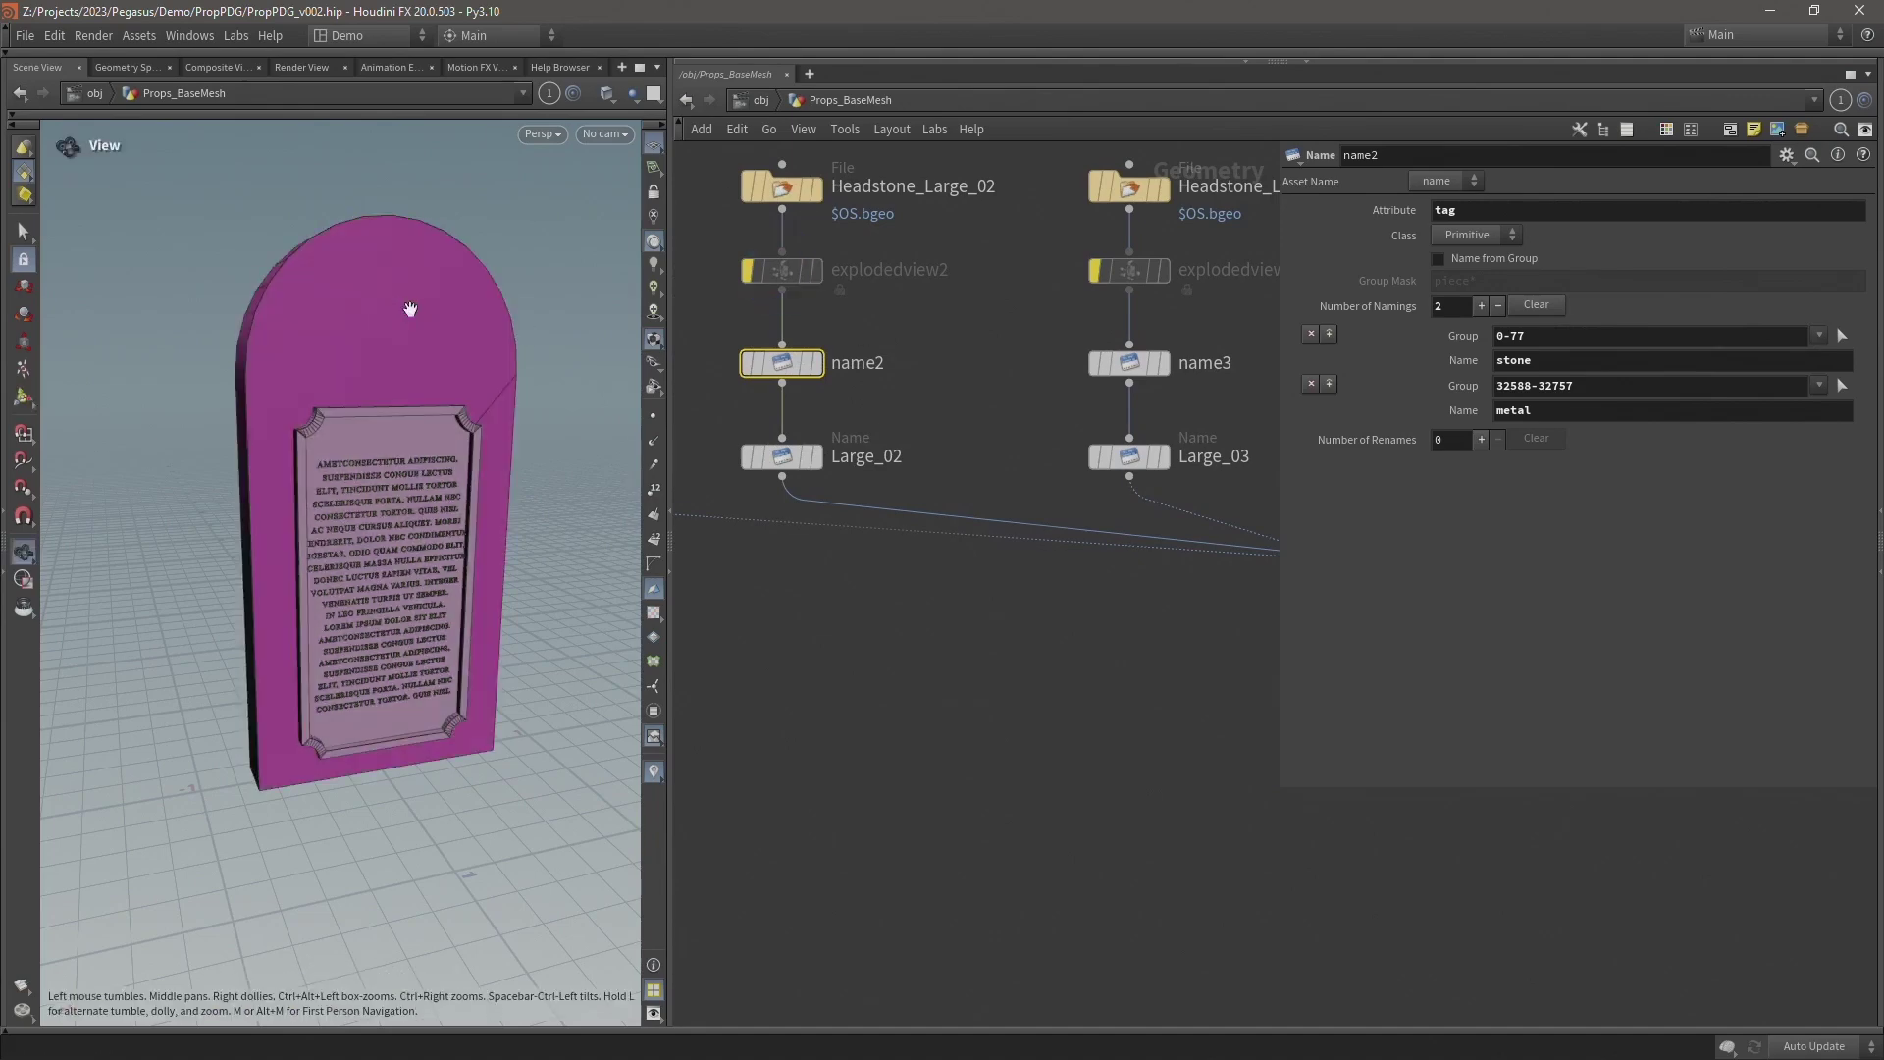
left_click(1842, 386)
left_click_drag(583, 373, 182, 780)
left_click(326, 329, "ctrl")
key("Return")
Display name3 and reselect the obelisk's body geometry for its stone group.
middle_click_drag(991, 535, 737, 528)
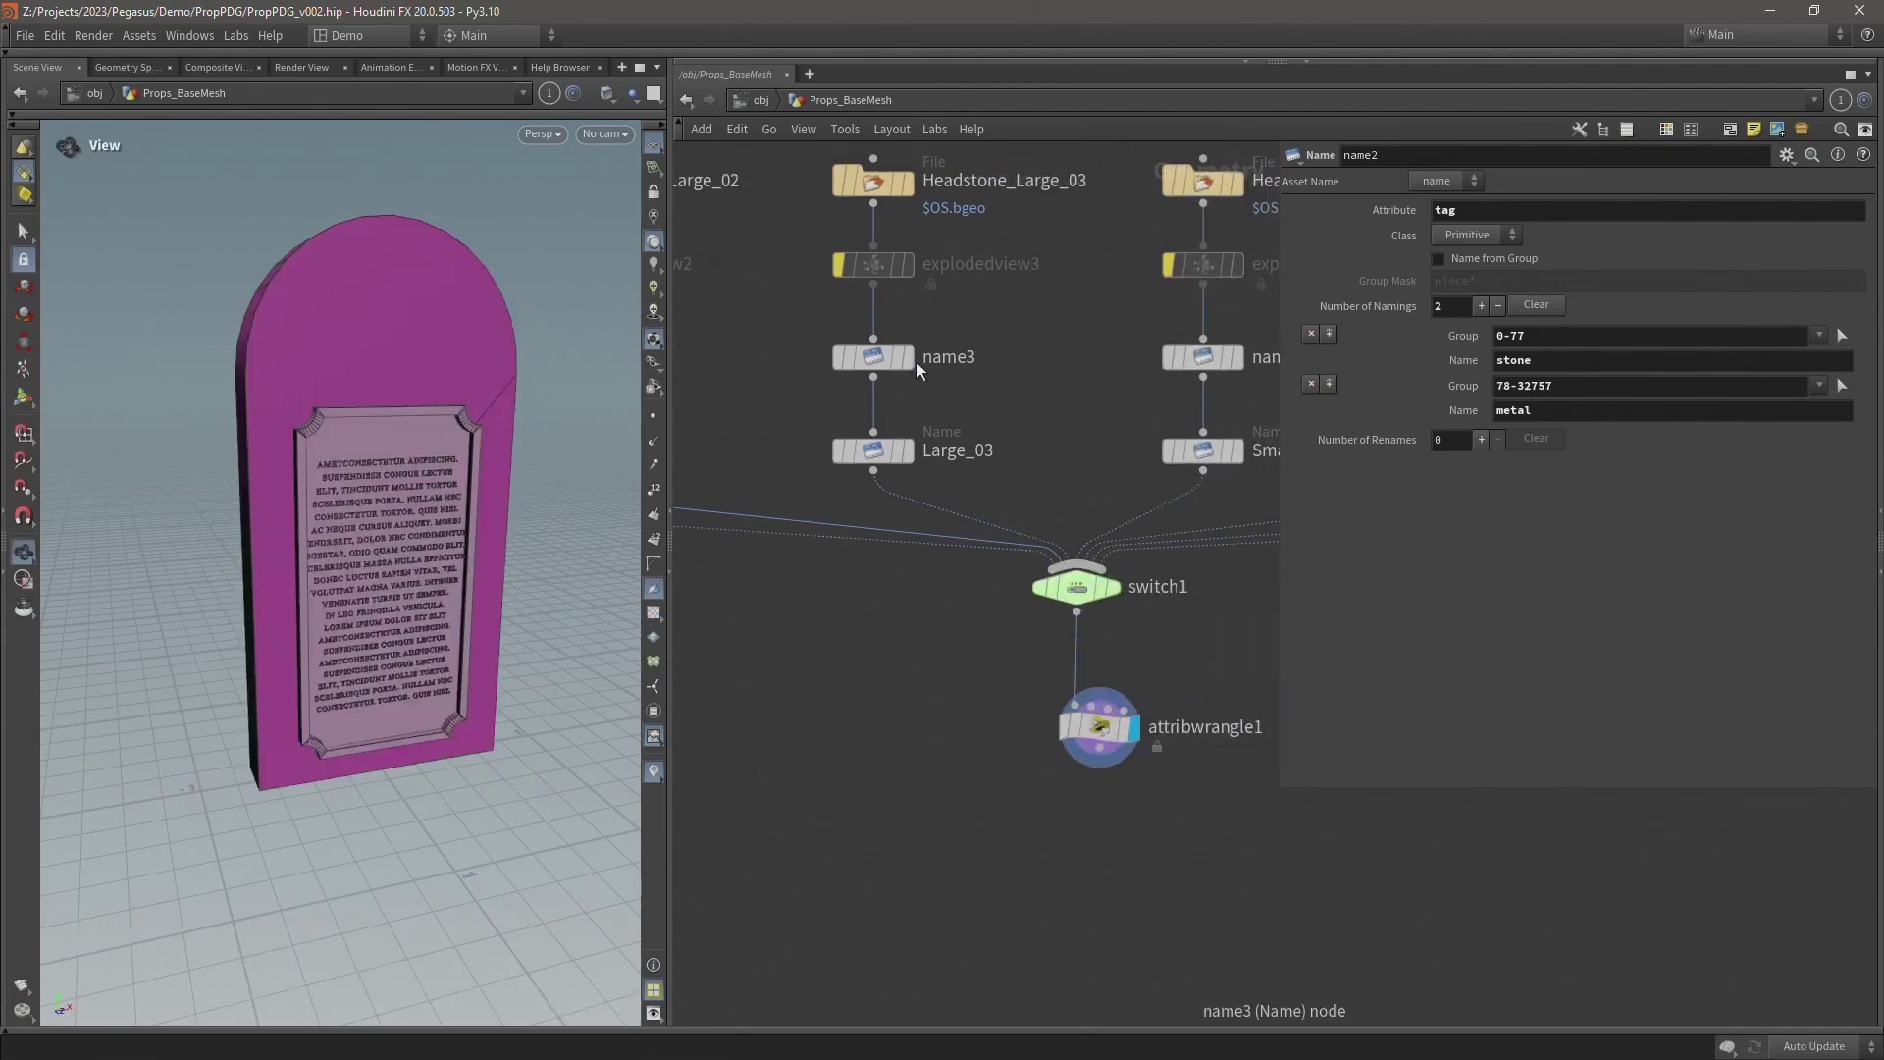
left_click(907, 357)
left_click(875, 358)
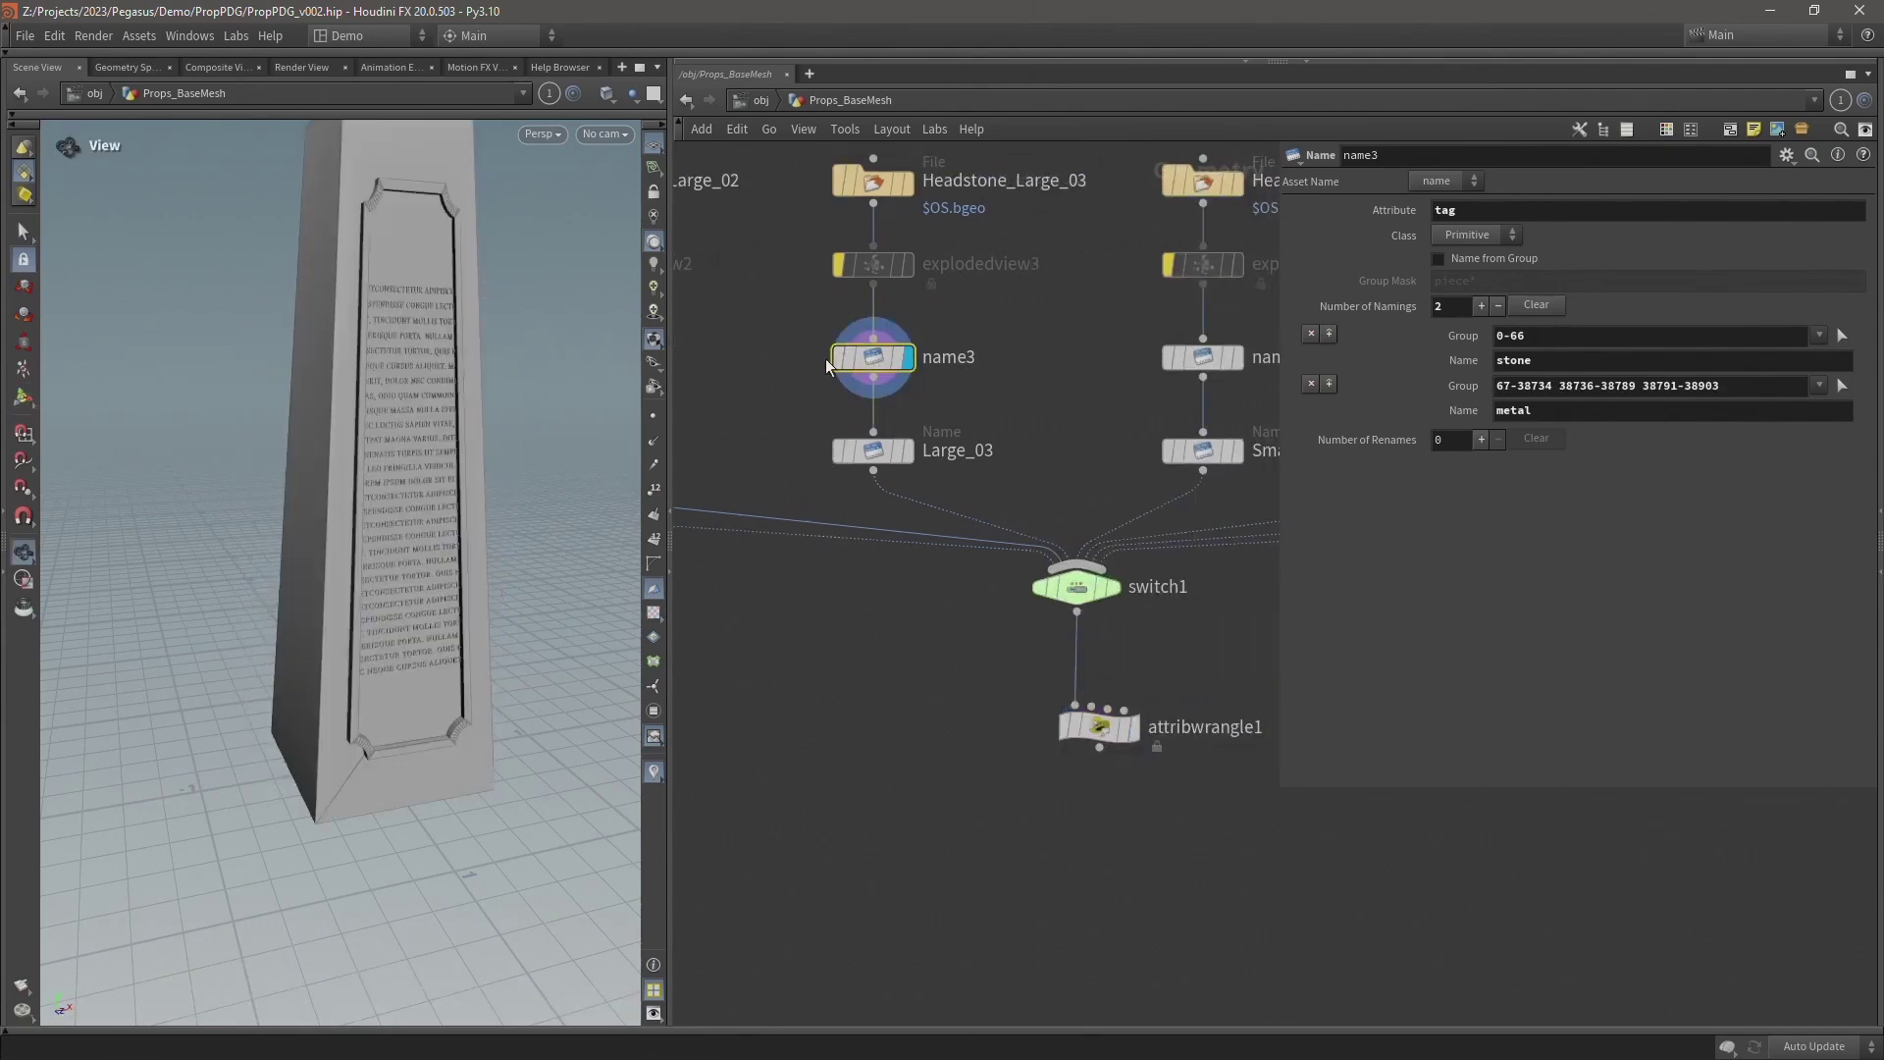
left_click(1842, 337)
double_click(436, 158)
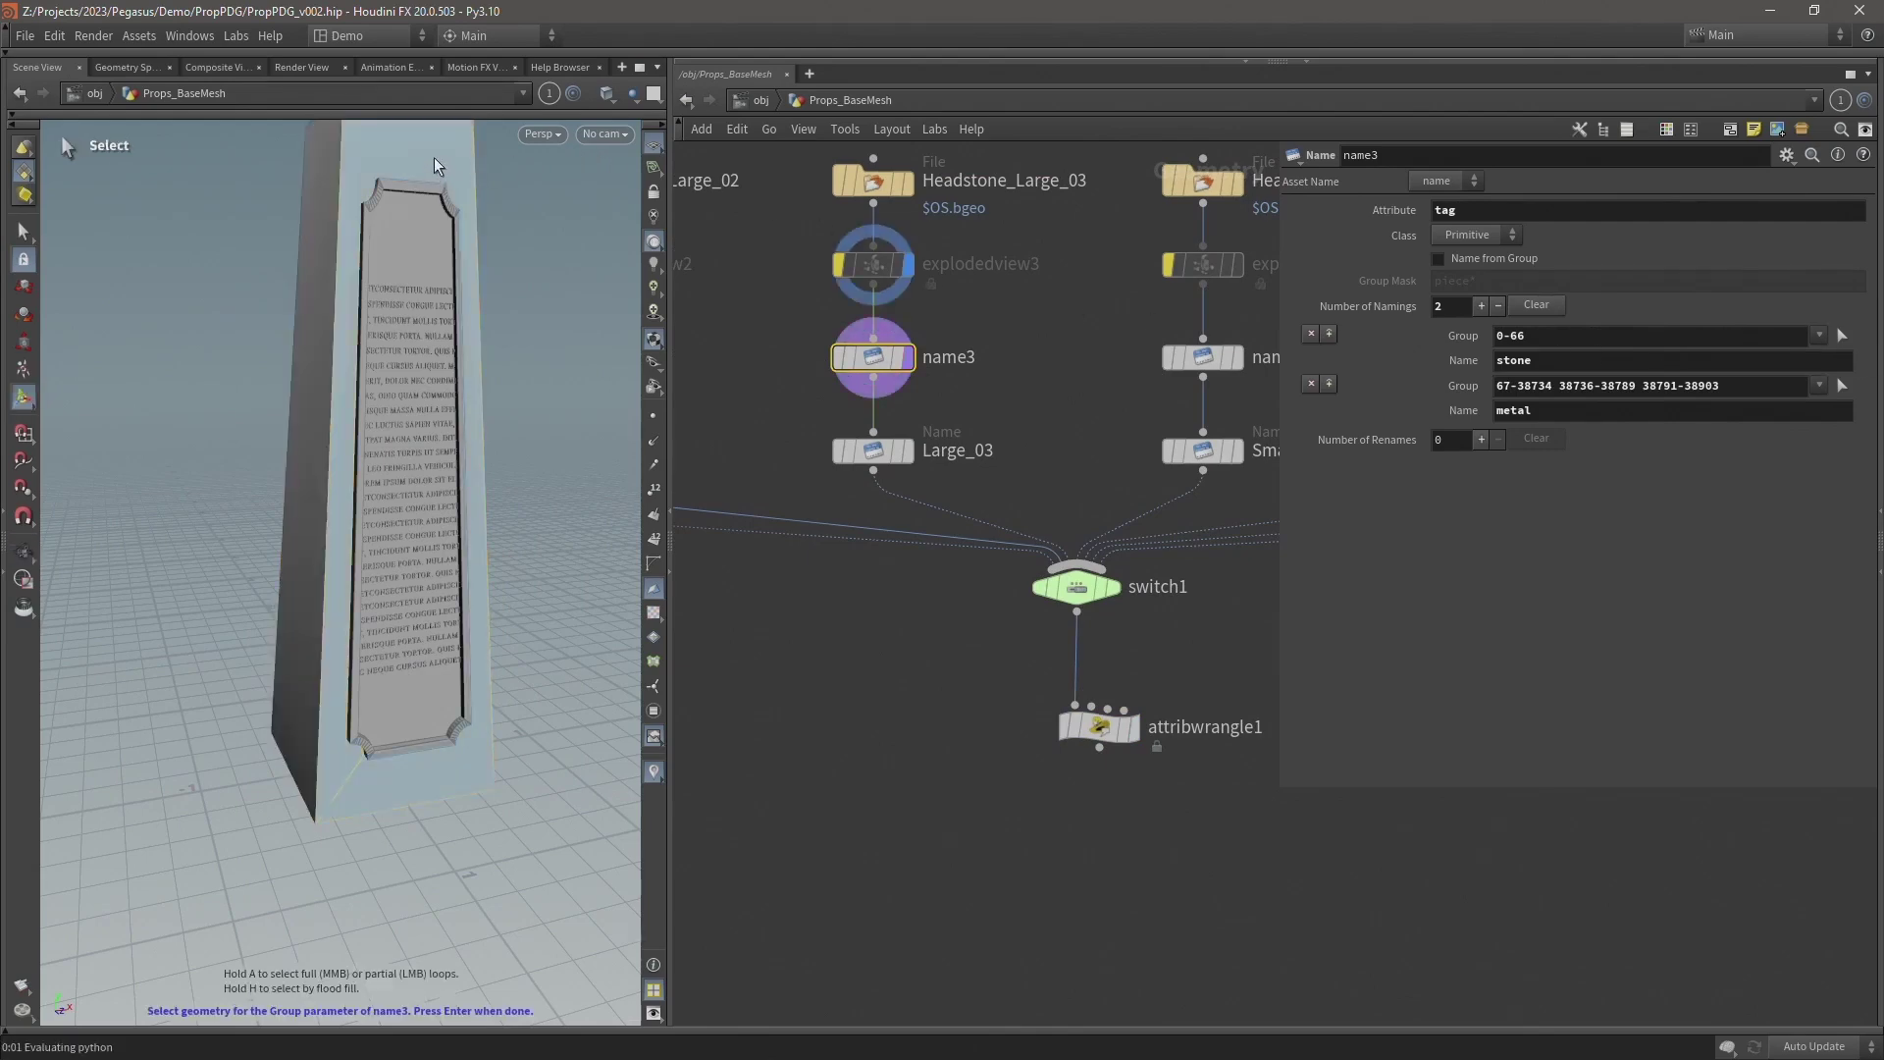
double_click(434, 166)
double_click(432, 162)
key("Return")
middle_click_drag(429, 162, 401, 271)
left_click(1842, 337)
key("Return")
Reselect the obelisk's plaque and lettering as name3's metal group, leaving out the stone body.
left_click(1843, 386)
left_click_drag(165, 267, 642, 817)
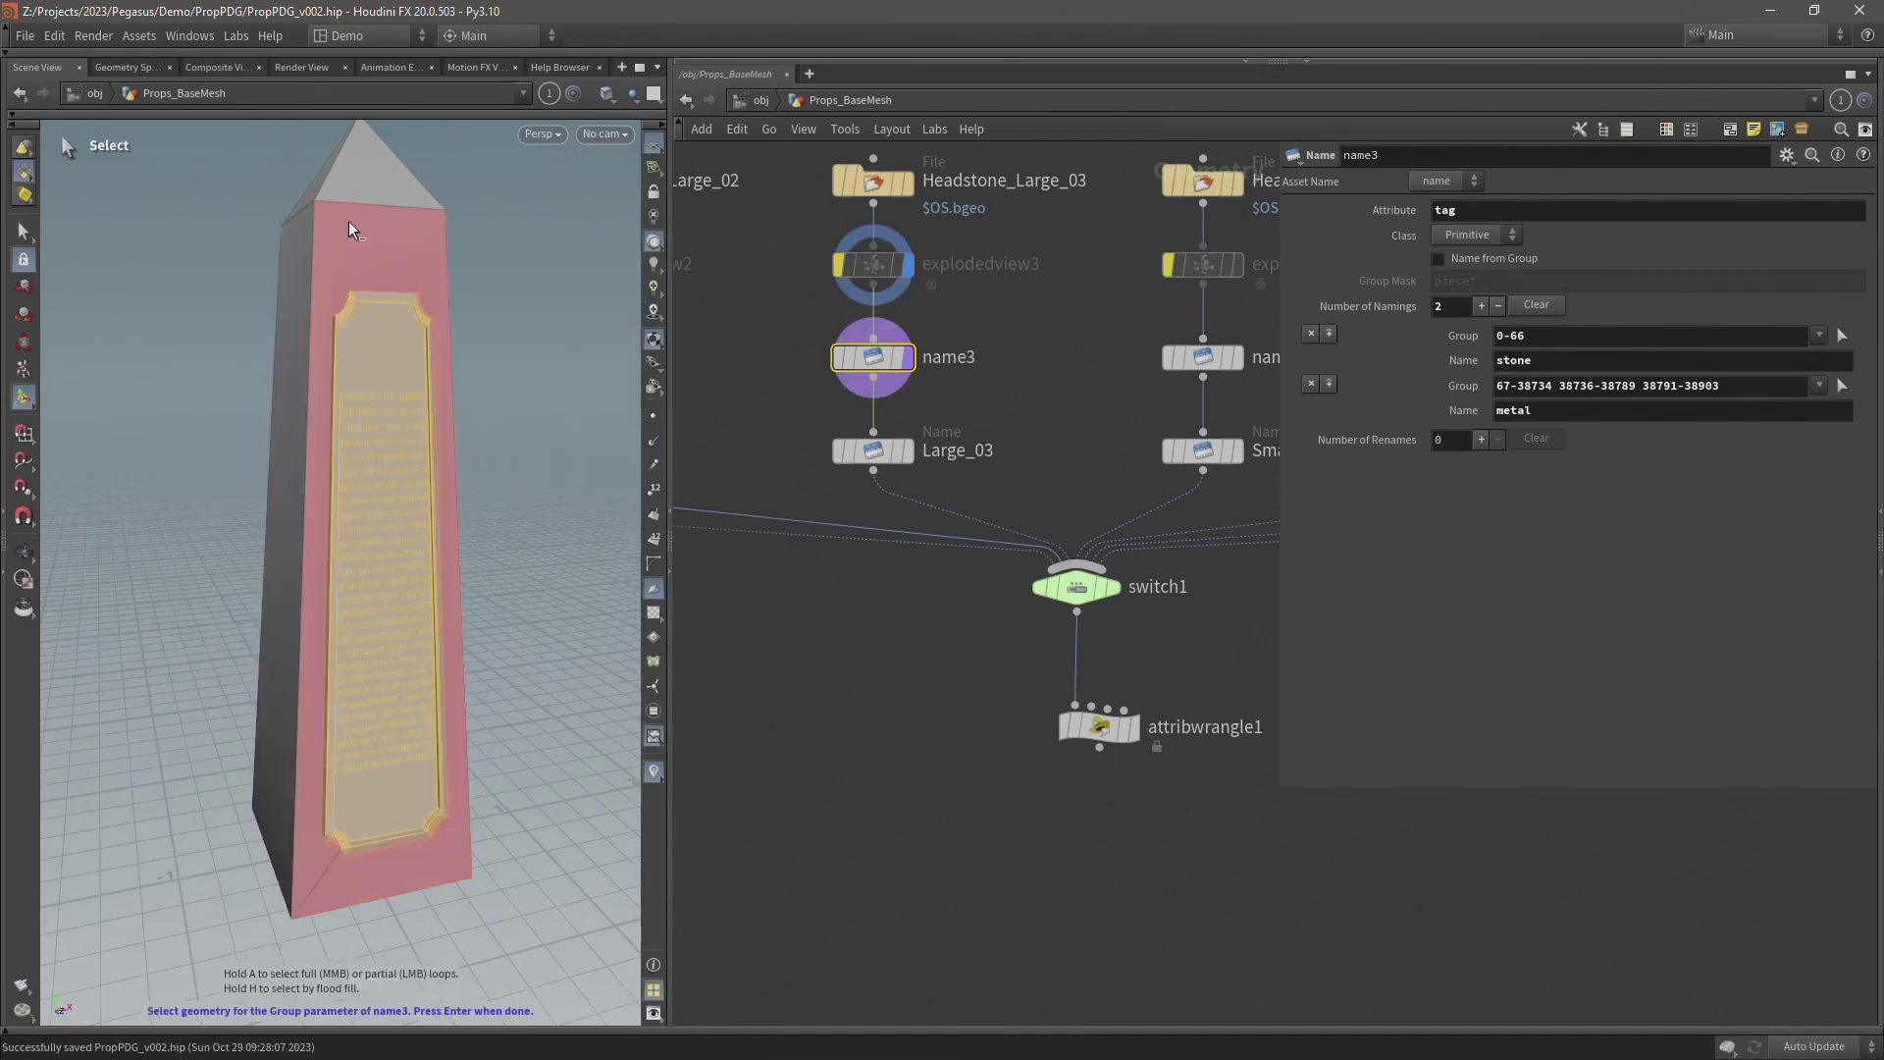
key("Return")
Set switch1's Select Input to 2 and 3 to check the third large and first small headstones.
left_click(1076, 587)
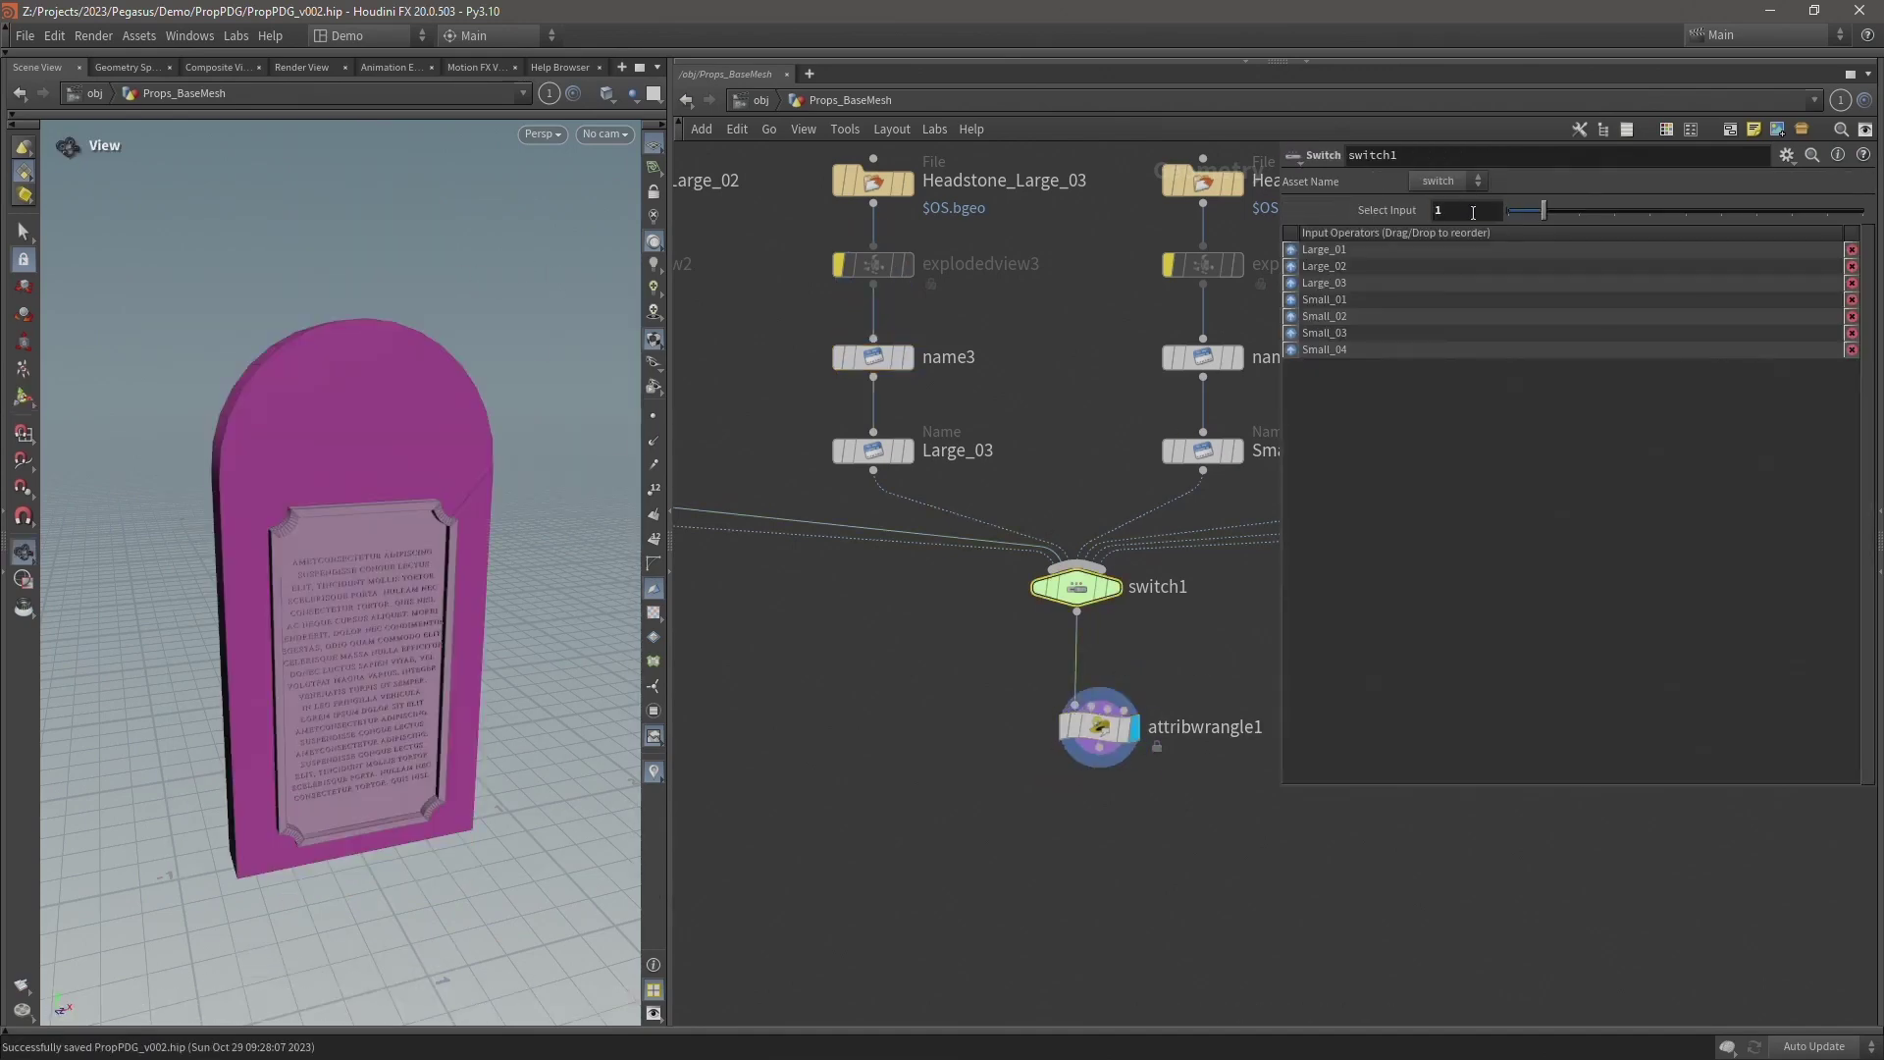
double_click(1467, 211)
type("2")
key("Return")
left_click_drag(370, 379, 387, 371)
double_click(1443, 212)
type("3")
Reselect name5's metal group on the second small headstone, leaving out the stone body.
middle_click_drag(998, 386, 706, 417)
left_click(913, 388)
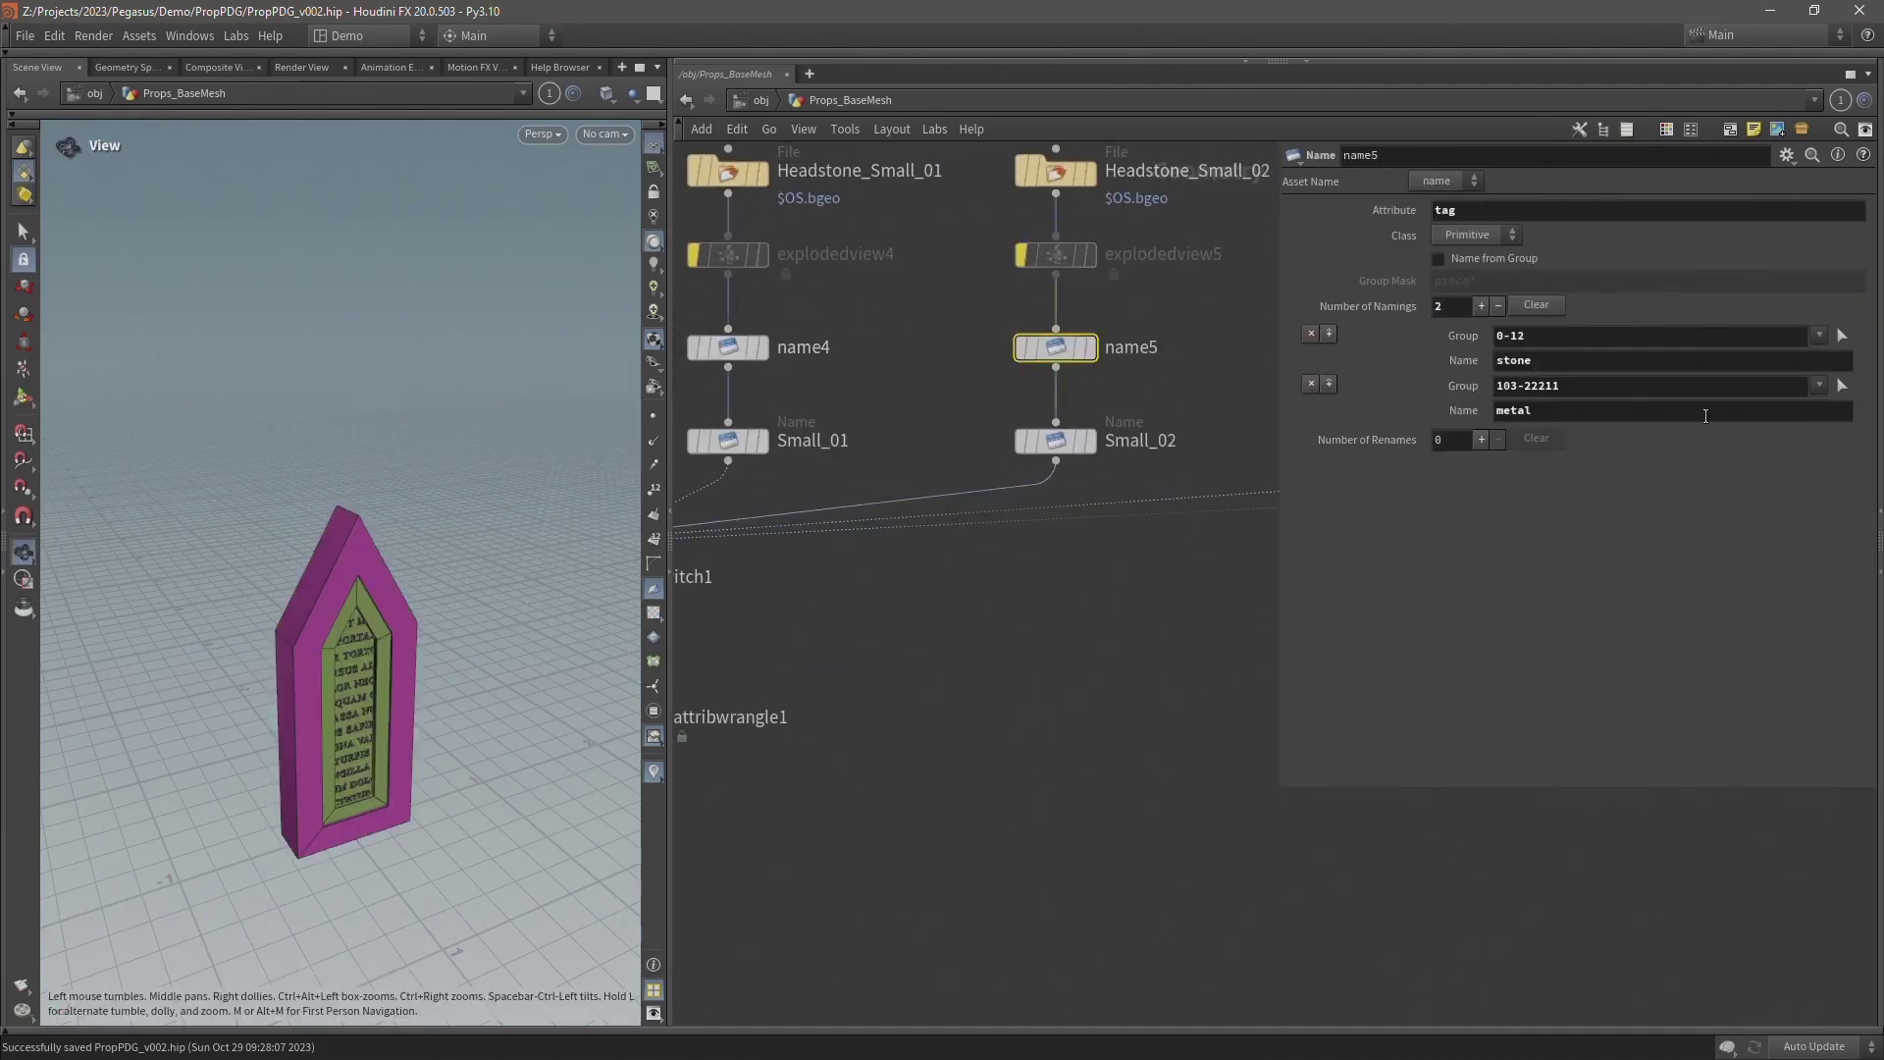
left_click(312, 633)
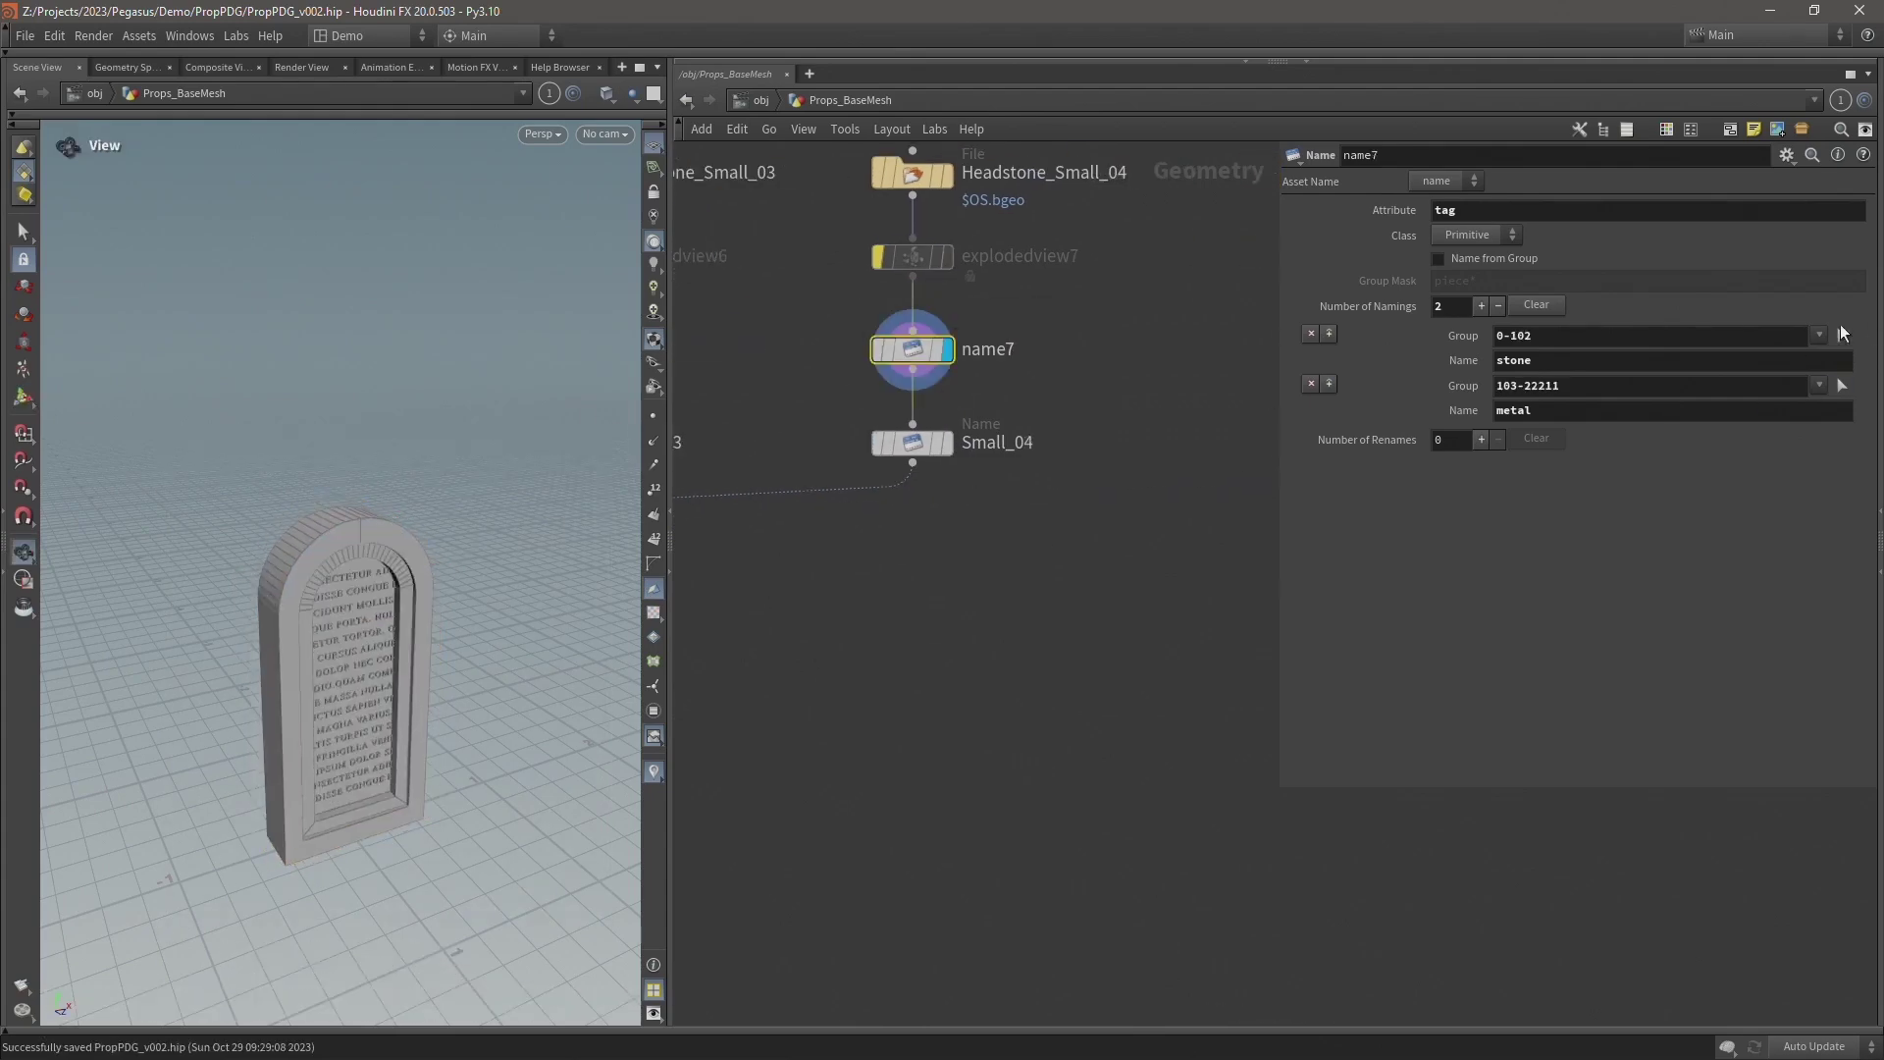
Reselect the stone and metal groups for the third and fourth small headstones, using 0-72 and 73-15990 in name7.
left_click(1842, 335)
left_click(336, 517)
left_click(370, 531, "shift")
key("Return")
left_click(1842, 388)
left_click_drag(617, 467, 261, 863)
left_click(298, 564, "ctrl")
key("Return")
Delete the Exploded View nodes from every headstone branch except Headstone_Large_01.
key("h")
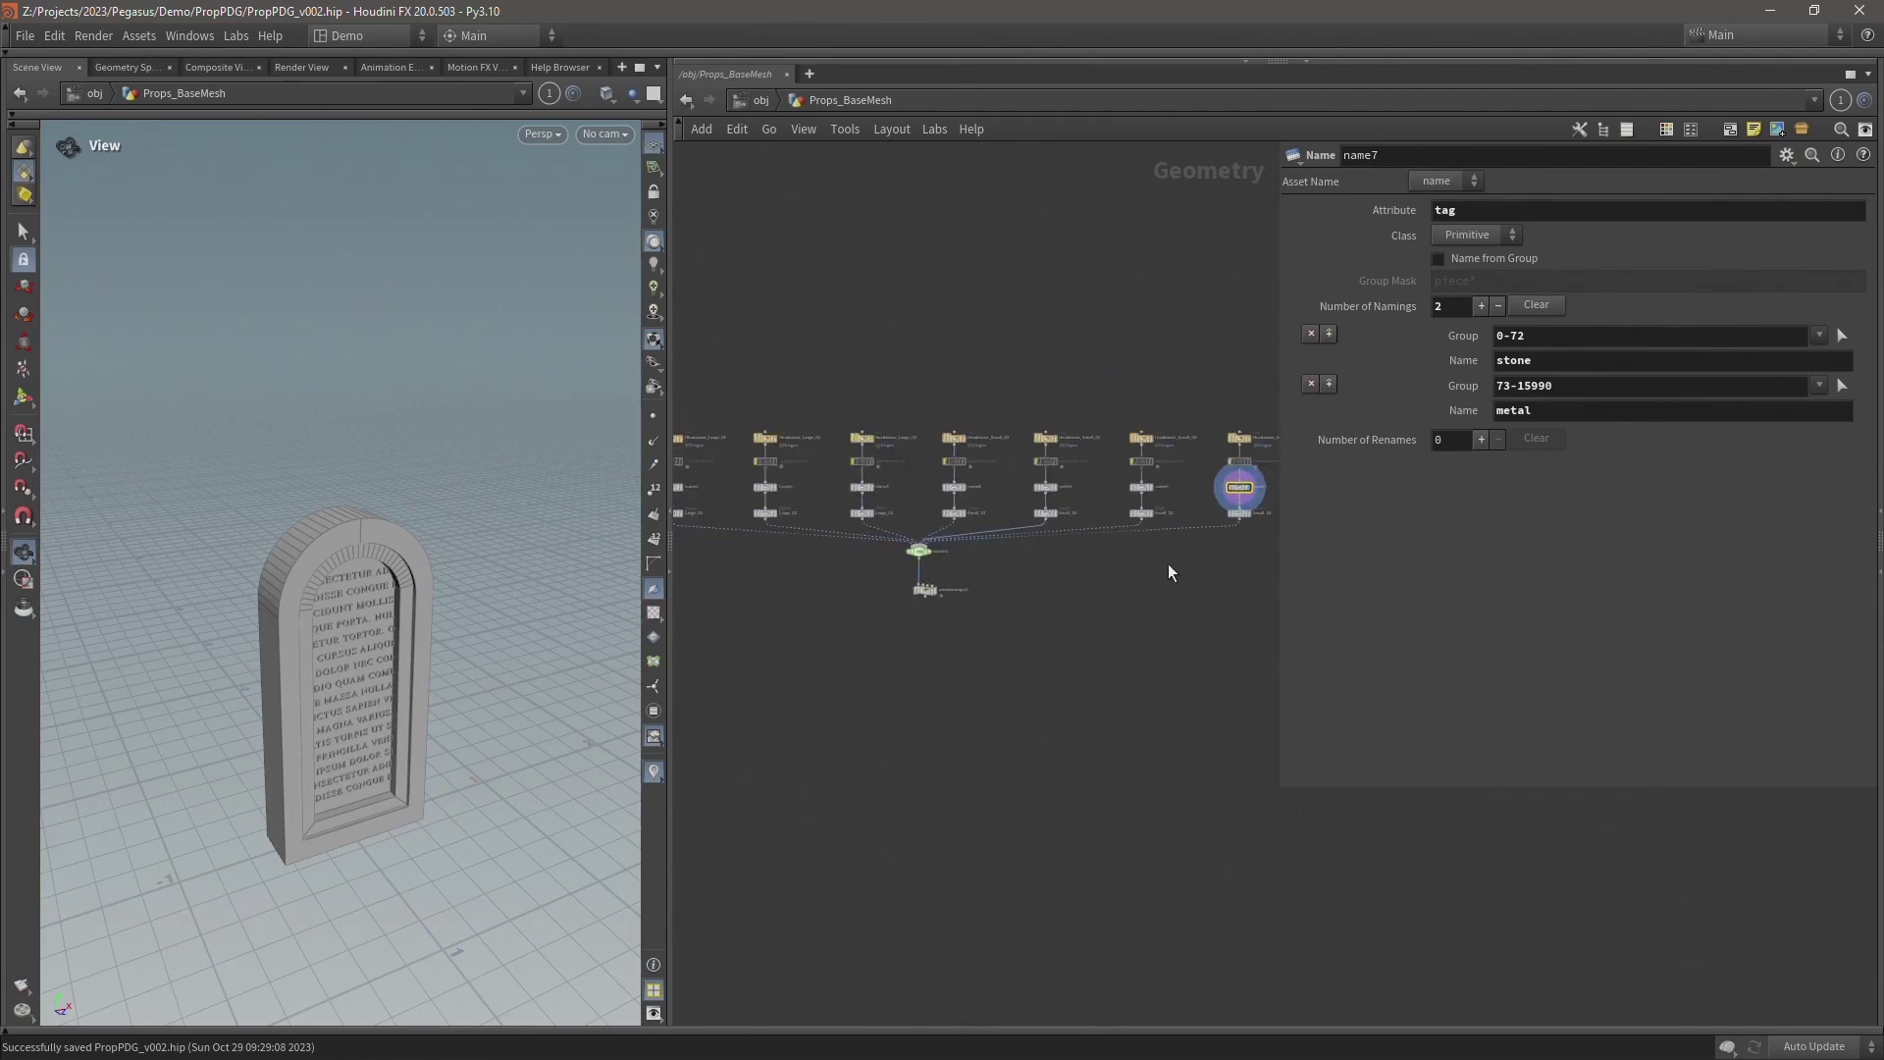
key("p")
left_click_drag(1466, 449, 935, 461)
key("Delete")
scroll(932, 472, "up", 3)
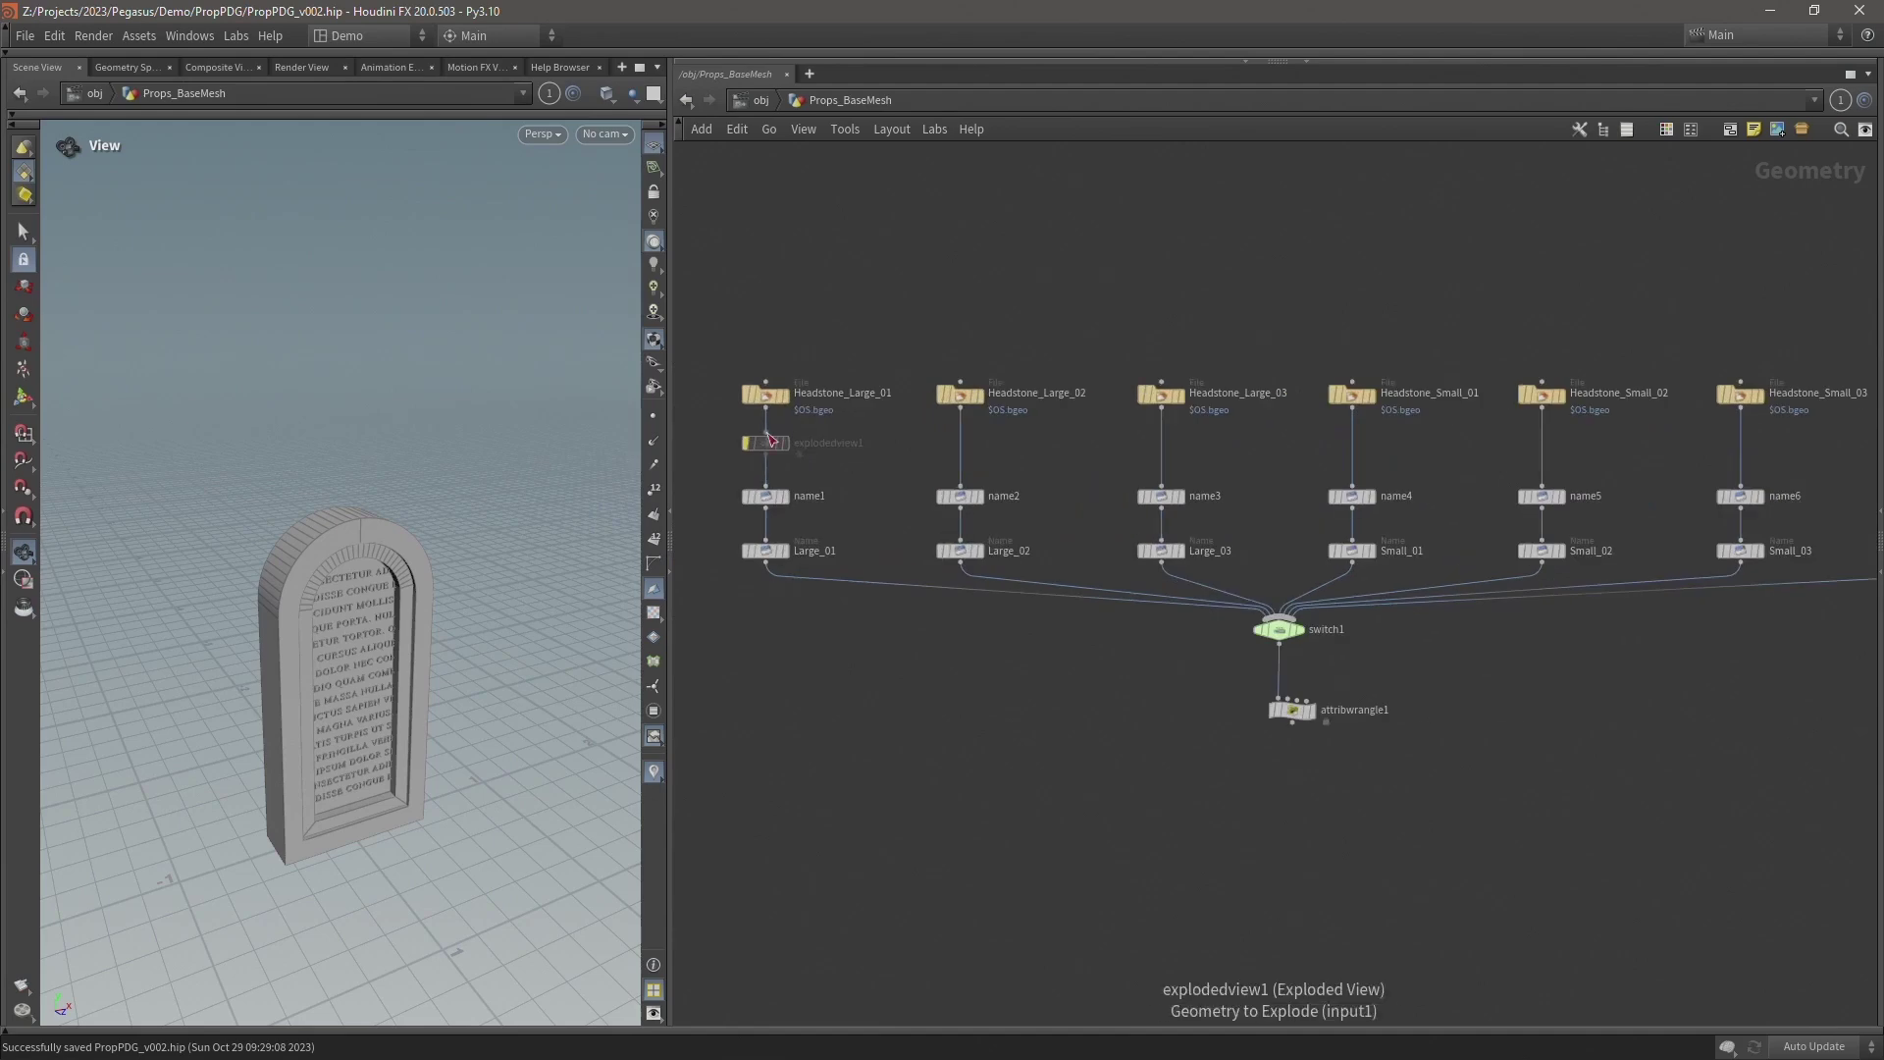
Detach explodedview1 from the Large_01 branch, connect it below attribwrangle1, and enable and display it.
left_click_drag(772, 444, 1301, 763)
middle_click_drag(1280, 771, 1144, 597)
scroll(1145, 598, "up", 3)
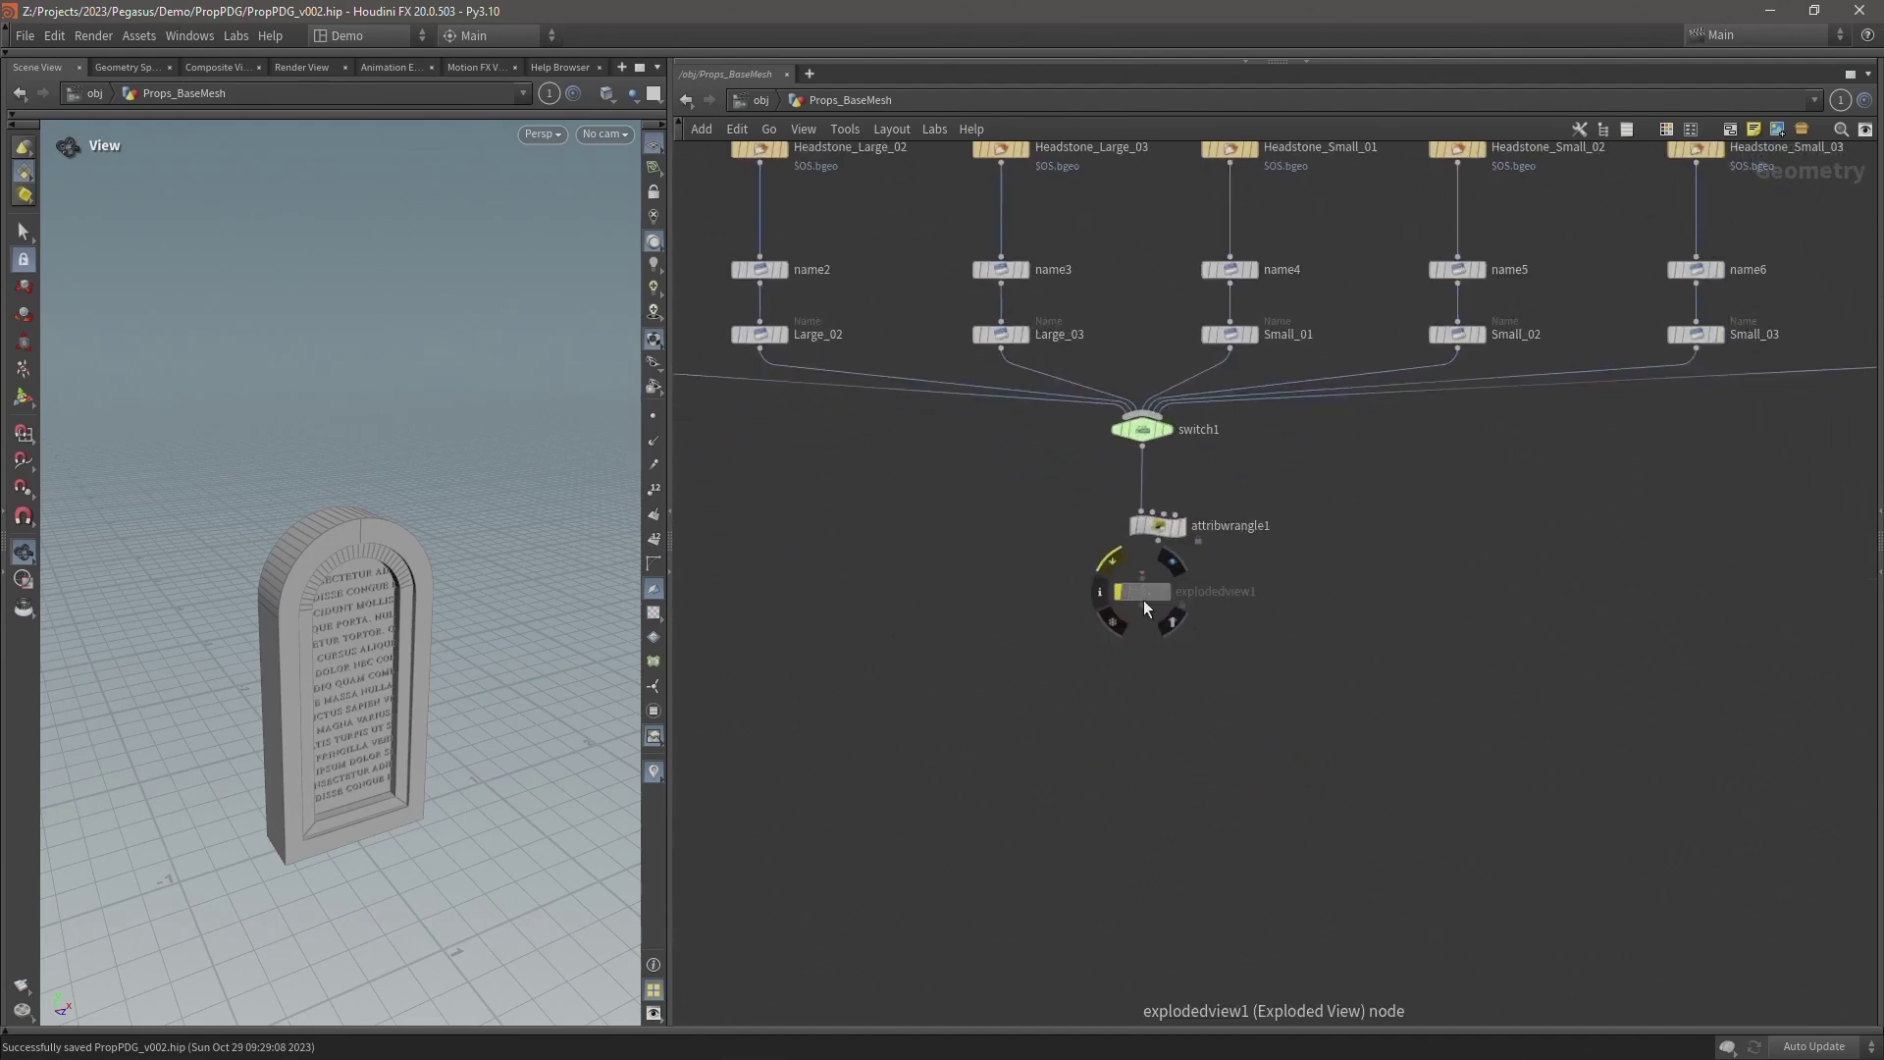
left_click_drag(1144, 596, 1168, 623)
left_click_drag(1164, 516, 1239, 652)
left_click(1165, 589)
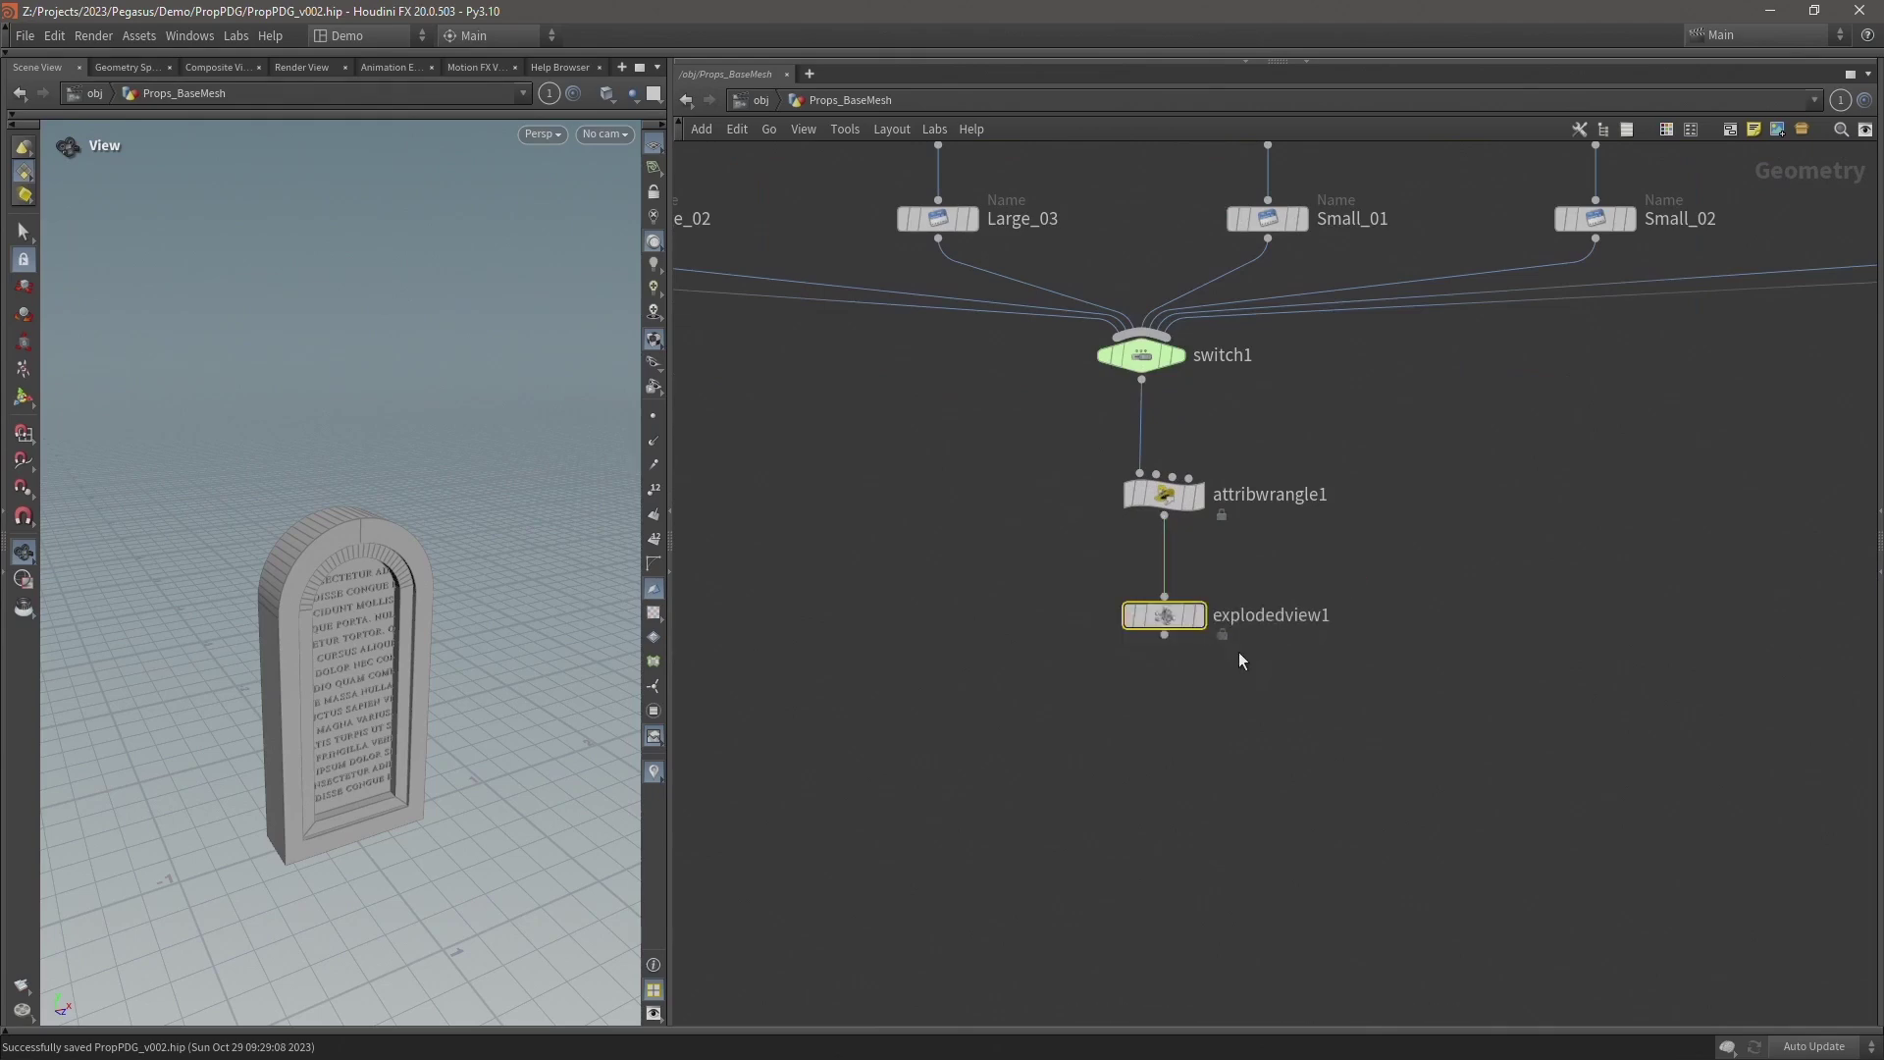
left_click(1199, 615)
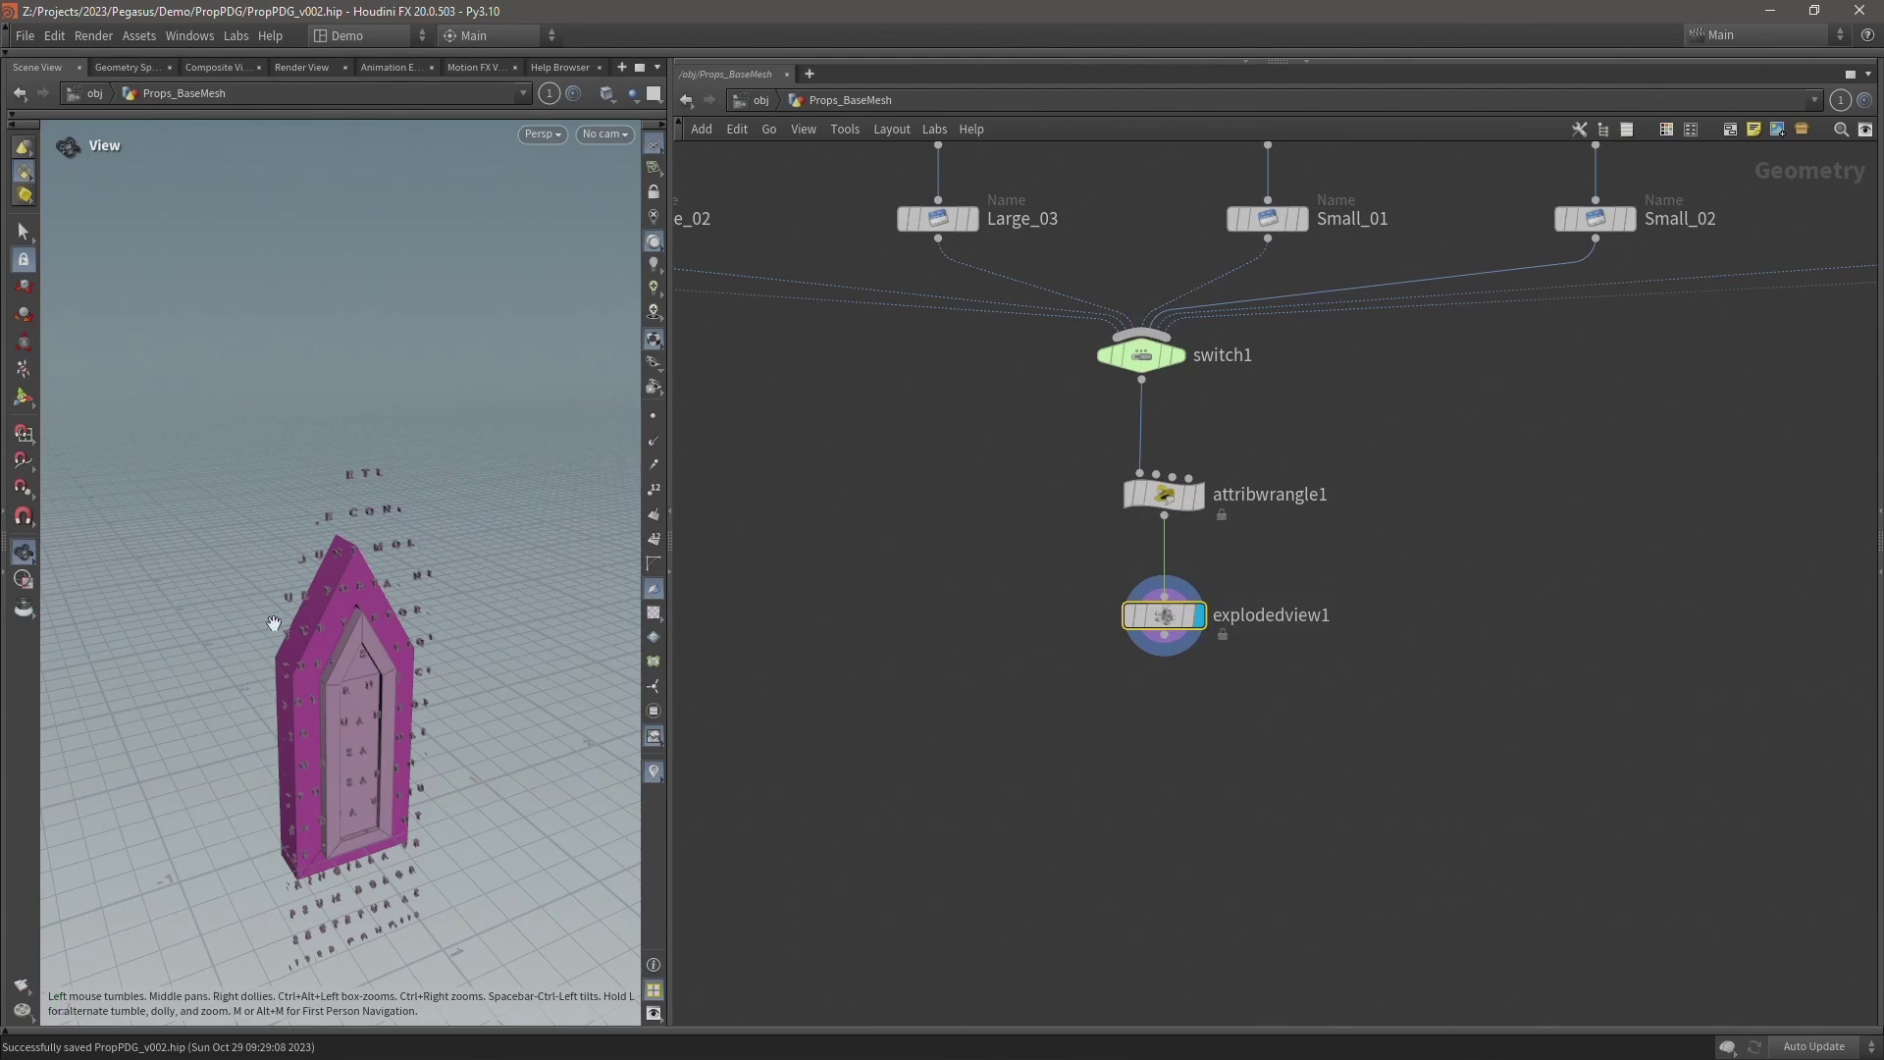
Switch switch1 back to its first input, Large_01, while viewing the exploded result.
left_click(1101, 355)
middle_click_drag(940, 520, 807, 535)
key("p")
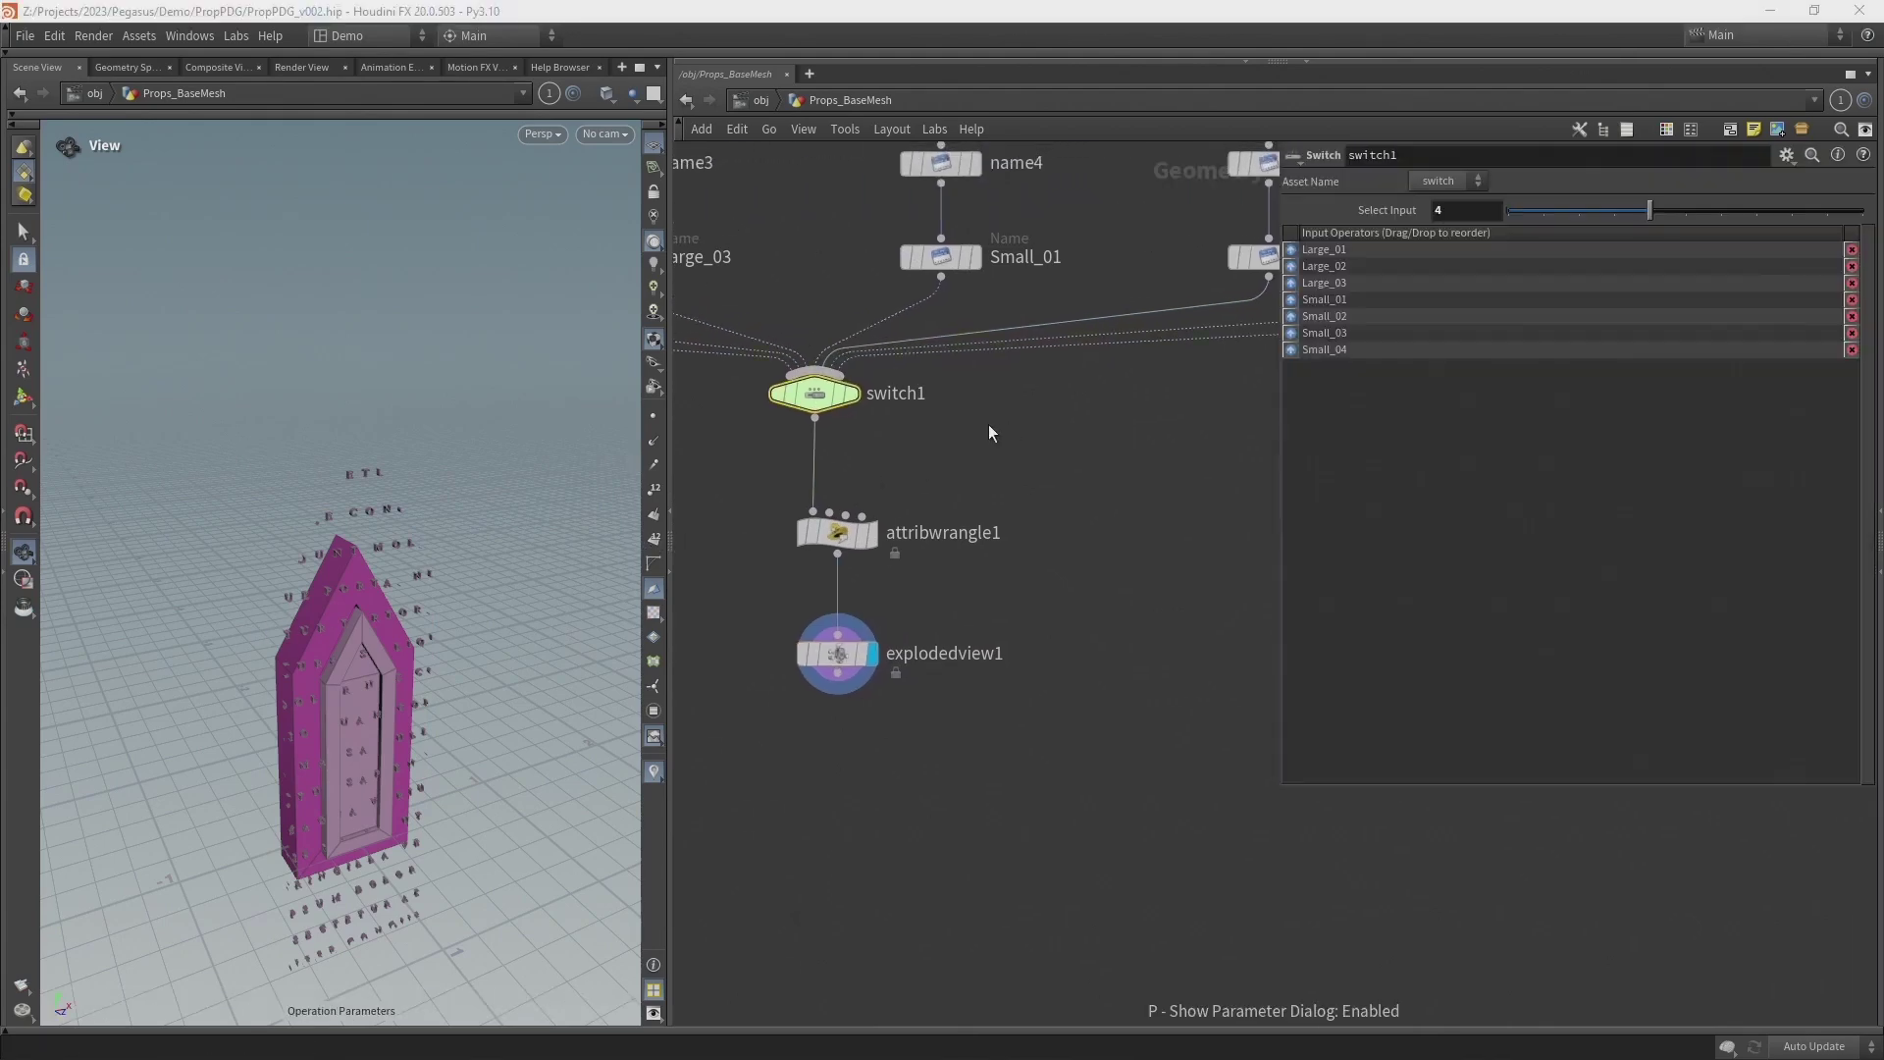
left_click(1510, 209)
mouse_move(1510, 209)
left_mouse_down()
mouse_move(1761, 214)
mouse_move(1511, 214)
left_mouse_up()
Move attribwrangle1 and explodedview1 aside as a preview branch and save the scene.
left_click_drag(987, 582, 1226, 512, "ctrl")
scroll(1023, 520, "down", 2)
key("ctrl+s")
Add an Attribute Promote node directly below switch1 and display it.
left_click(998, 465)
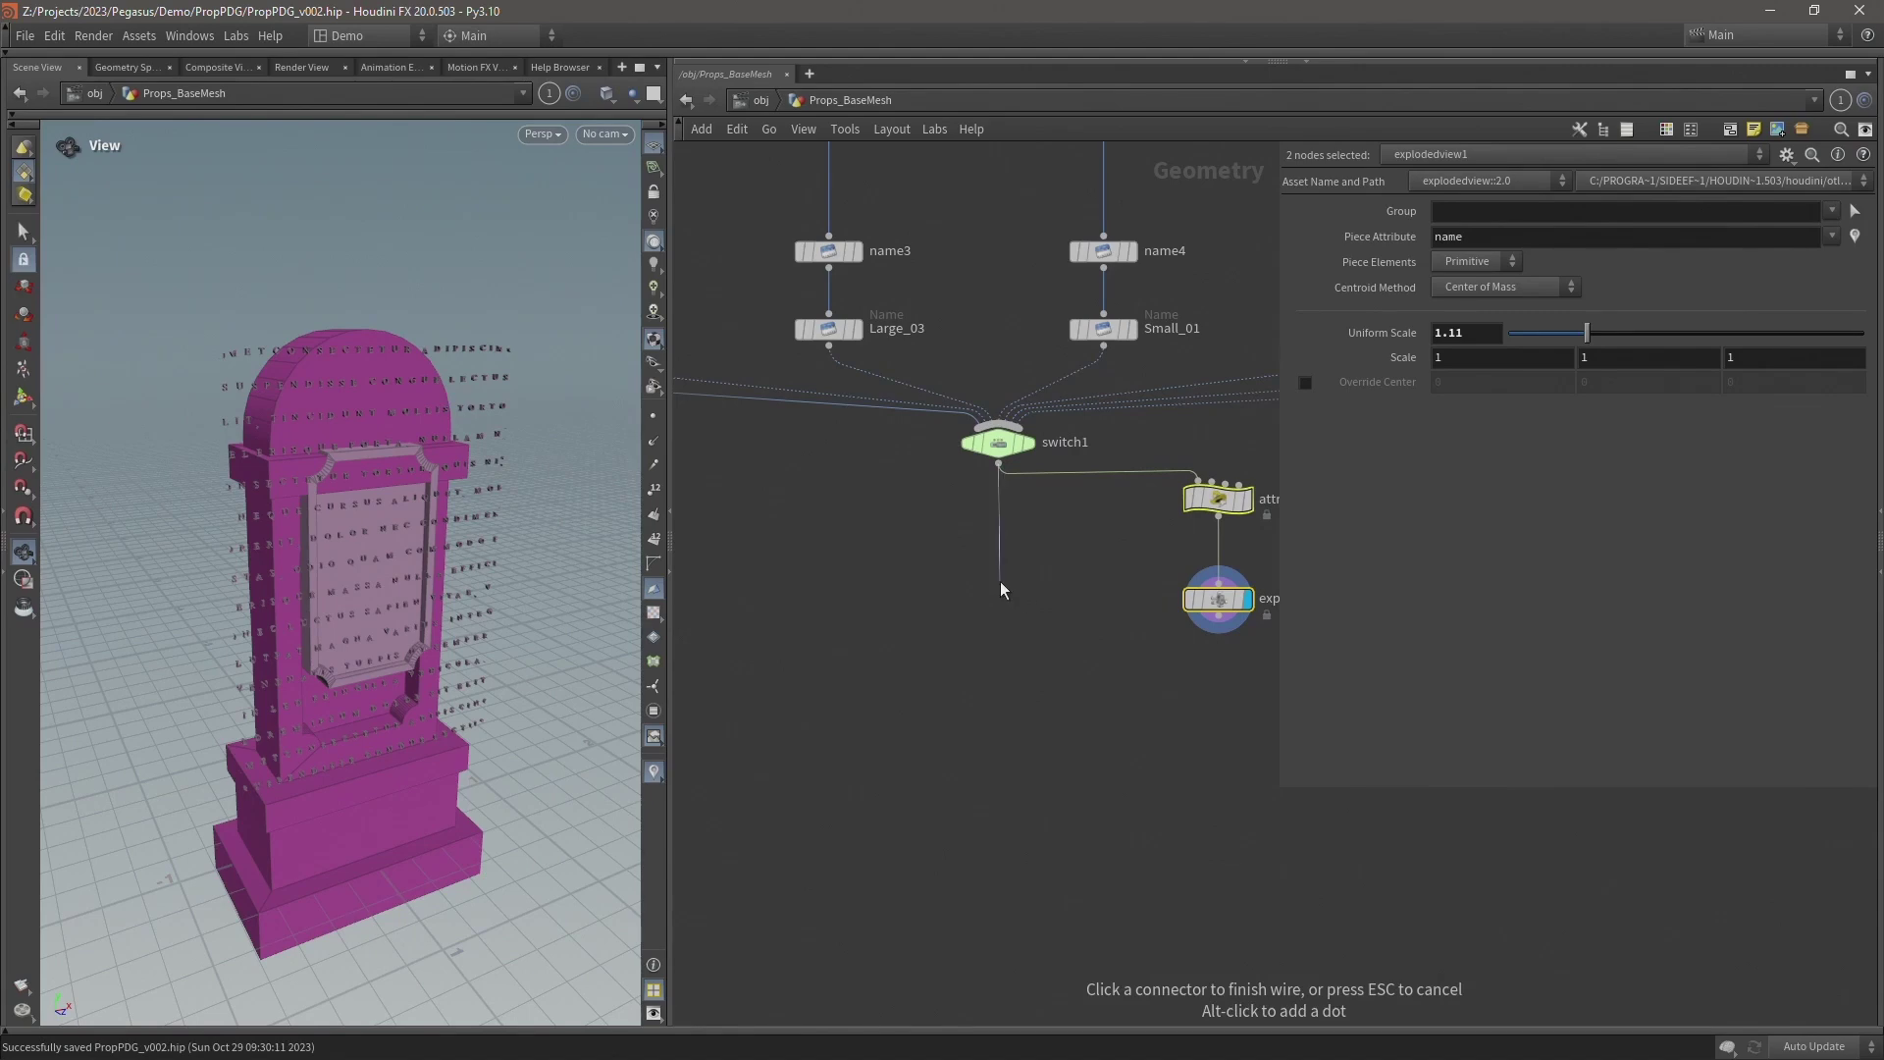
key("Tab")
type("att")
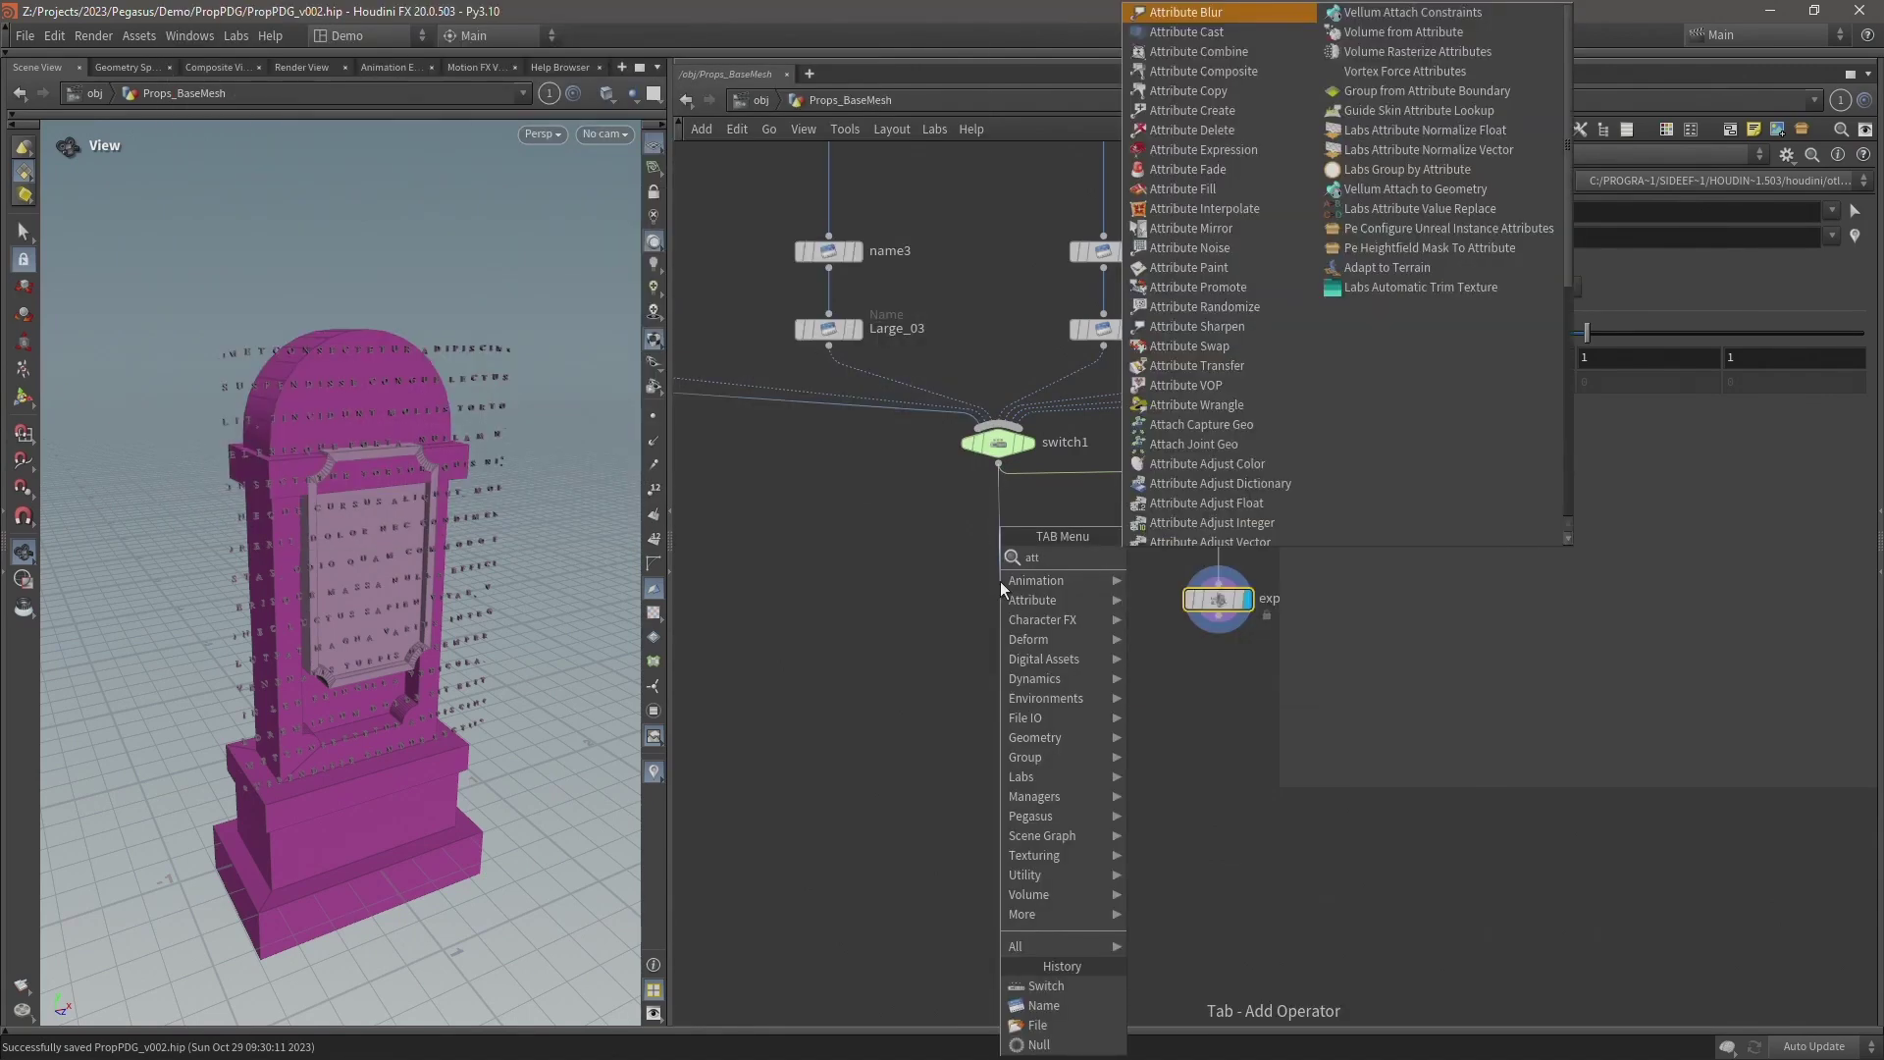
type(" pro")
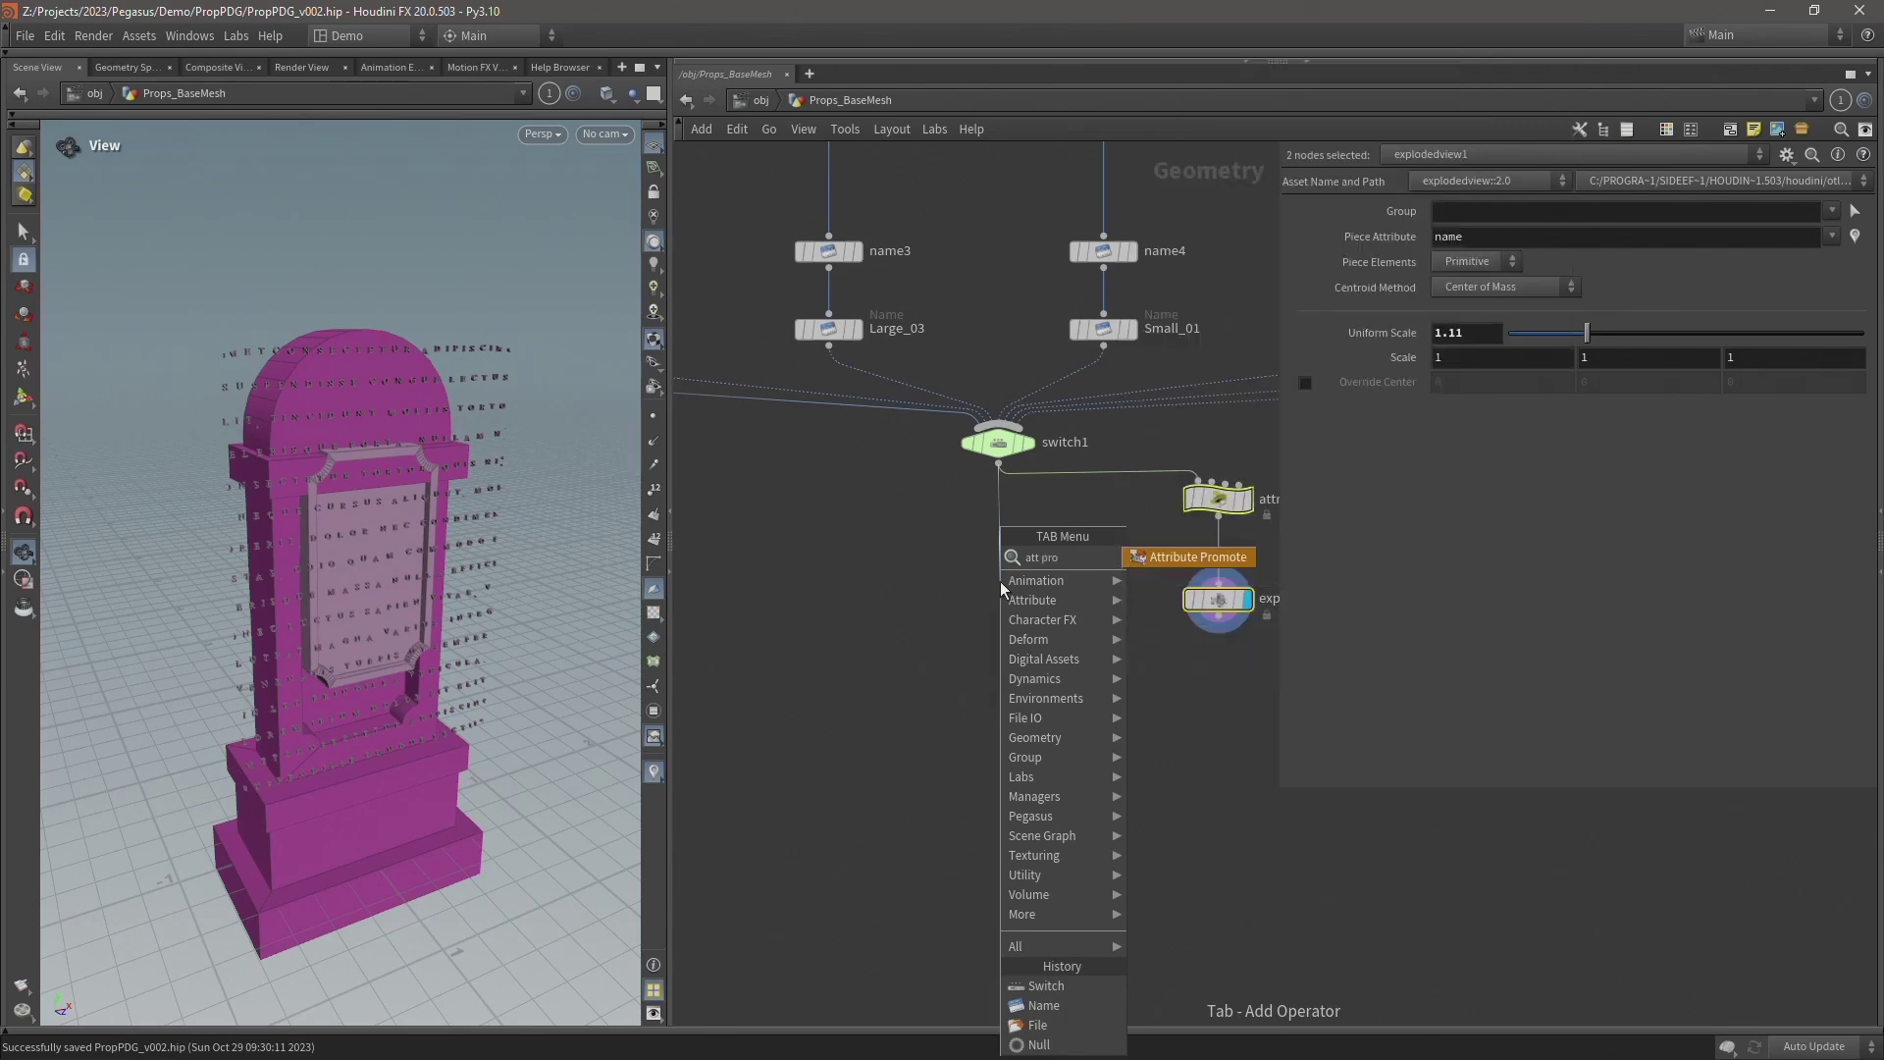
key("Return")
left_click(1001, 581)
left_click(1039, 542)
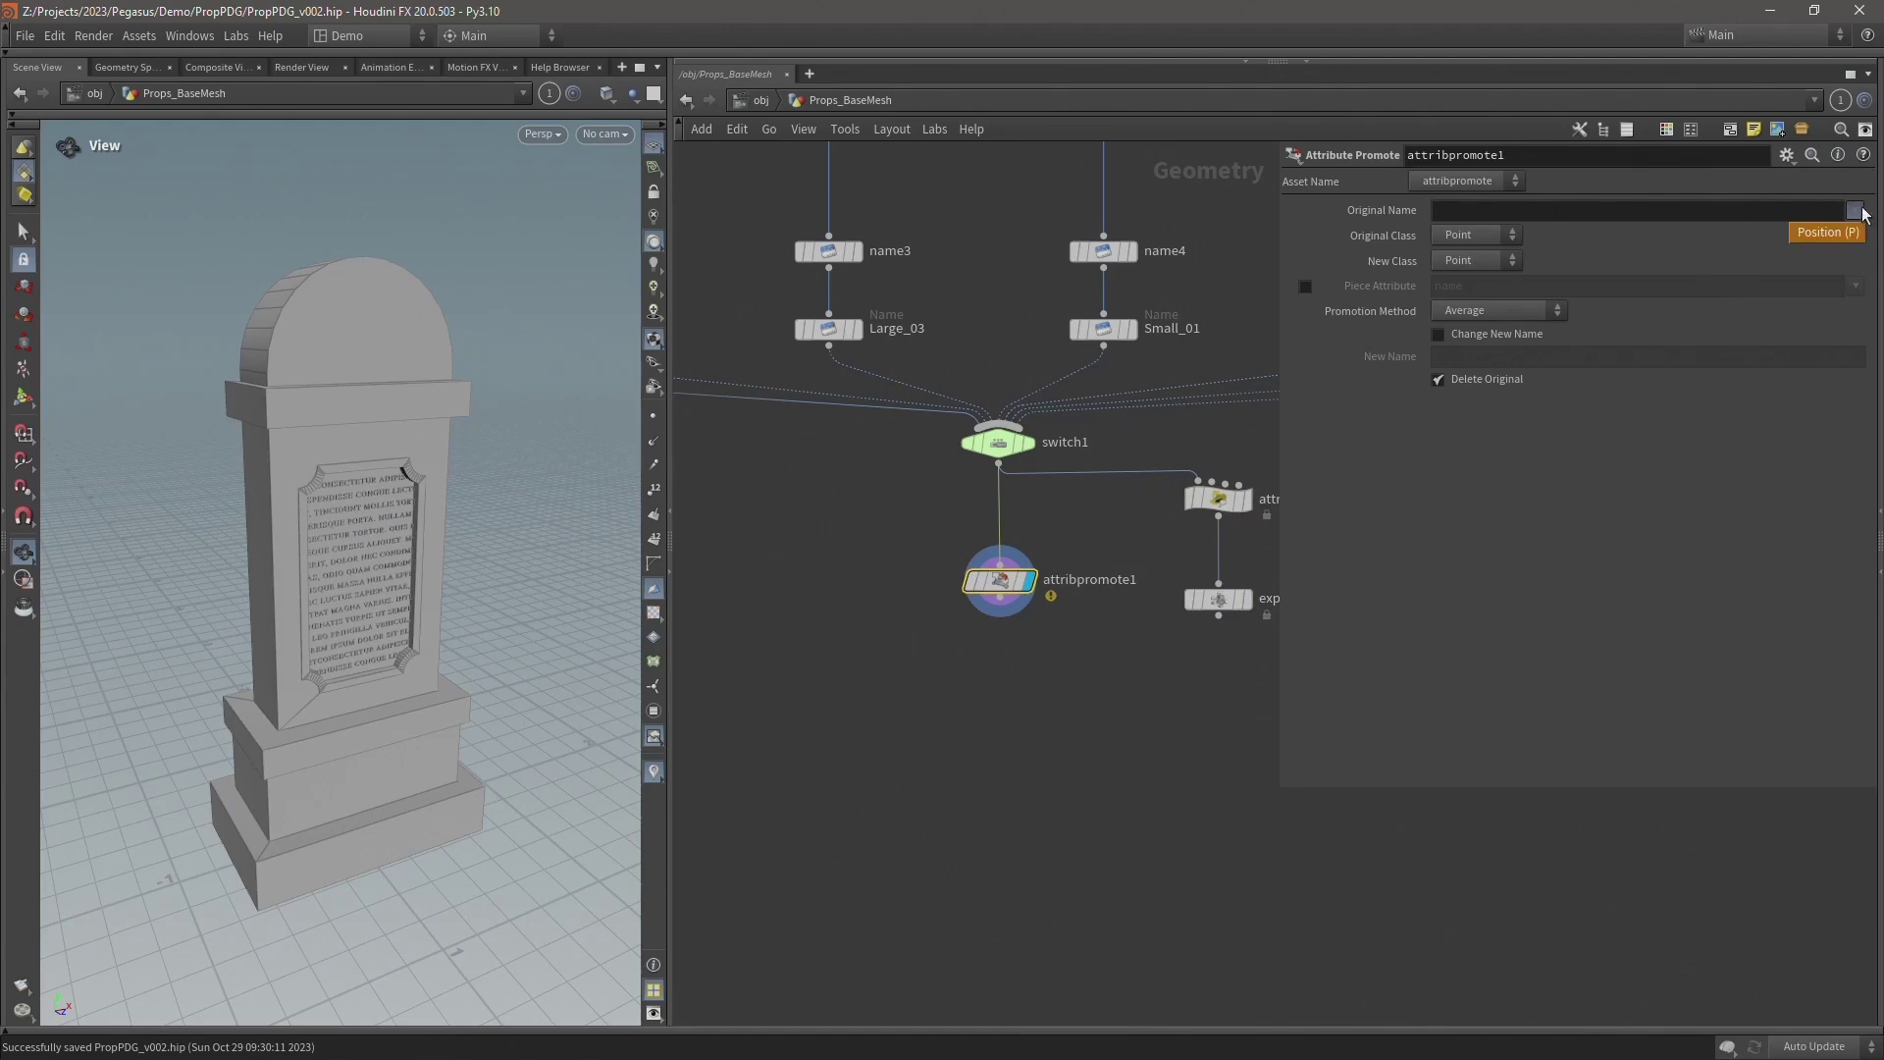
Set attribpromote1 to promote the filename attribute from Primitive to Detail class.
left_click(1462, 237)
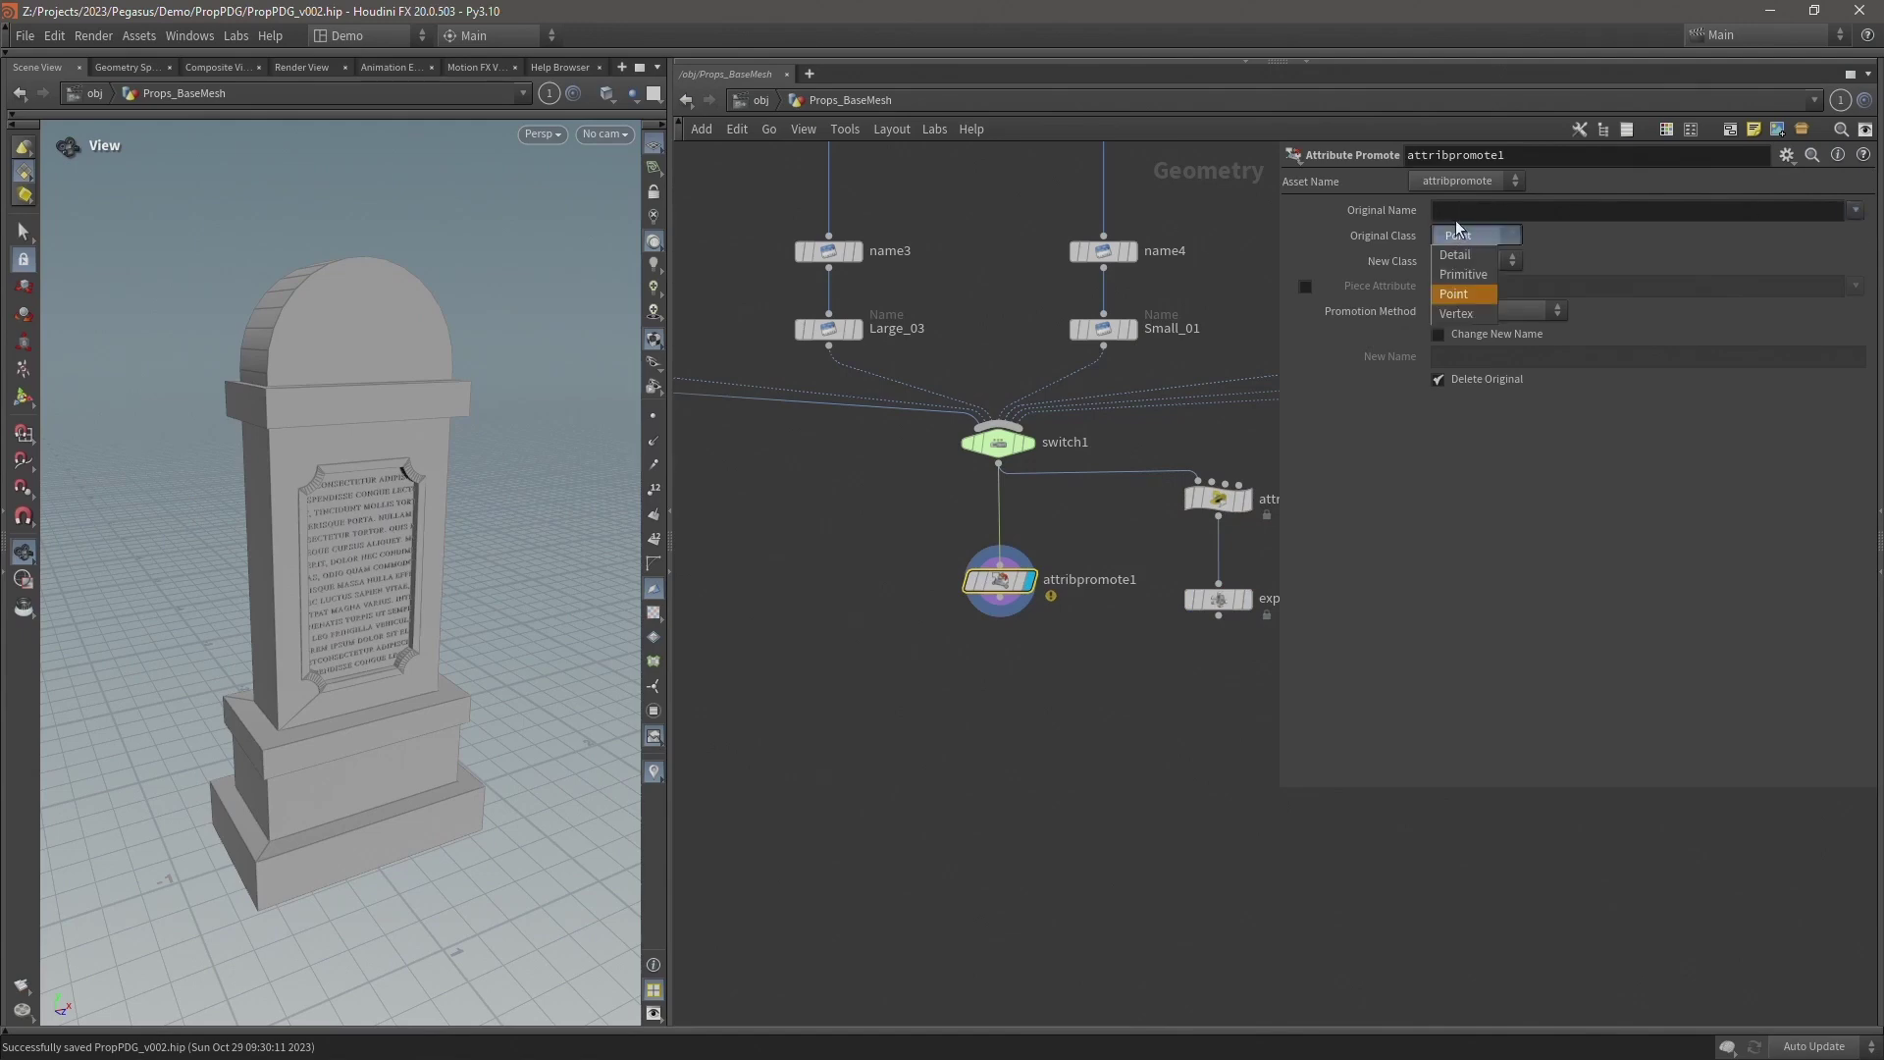
left_click(924, 320)
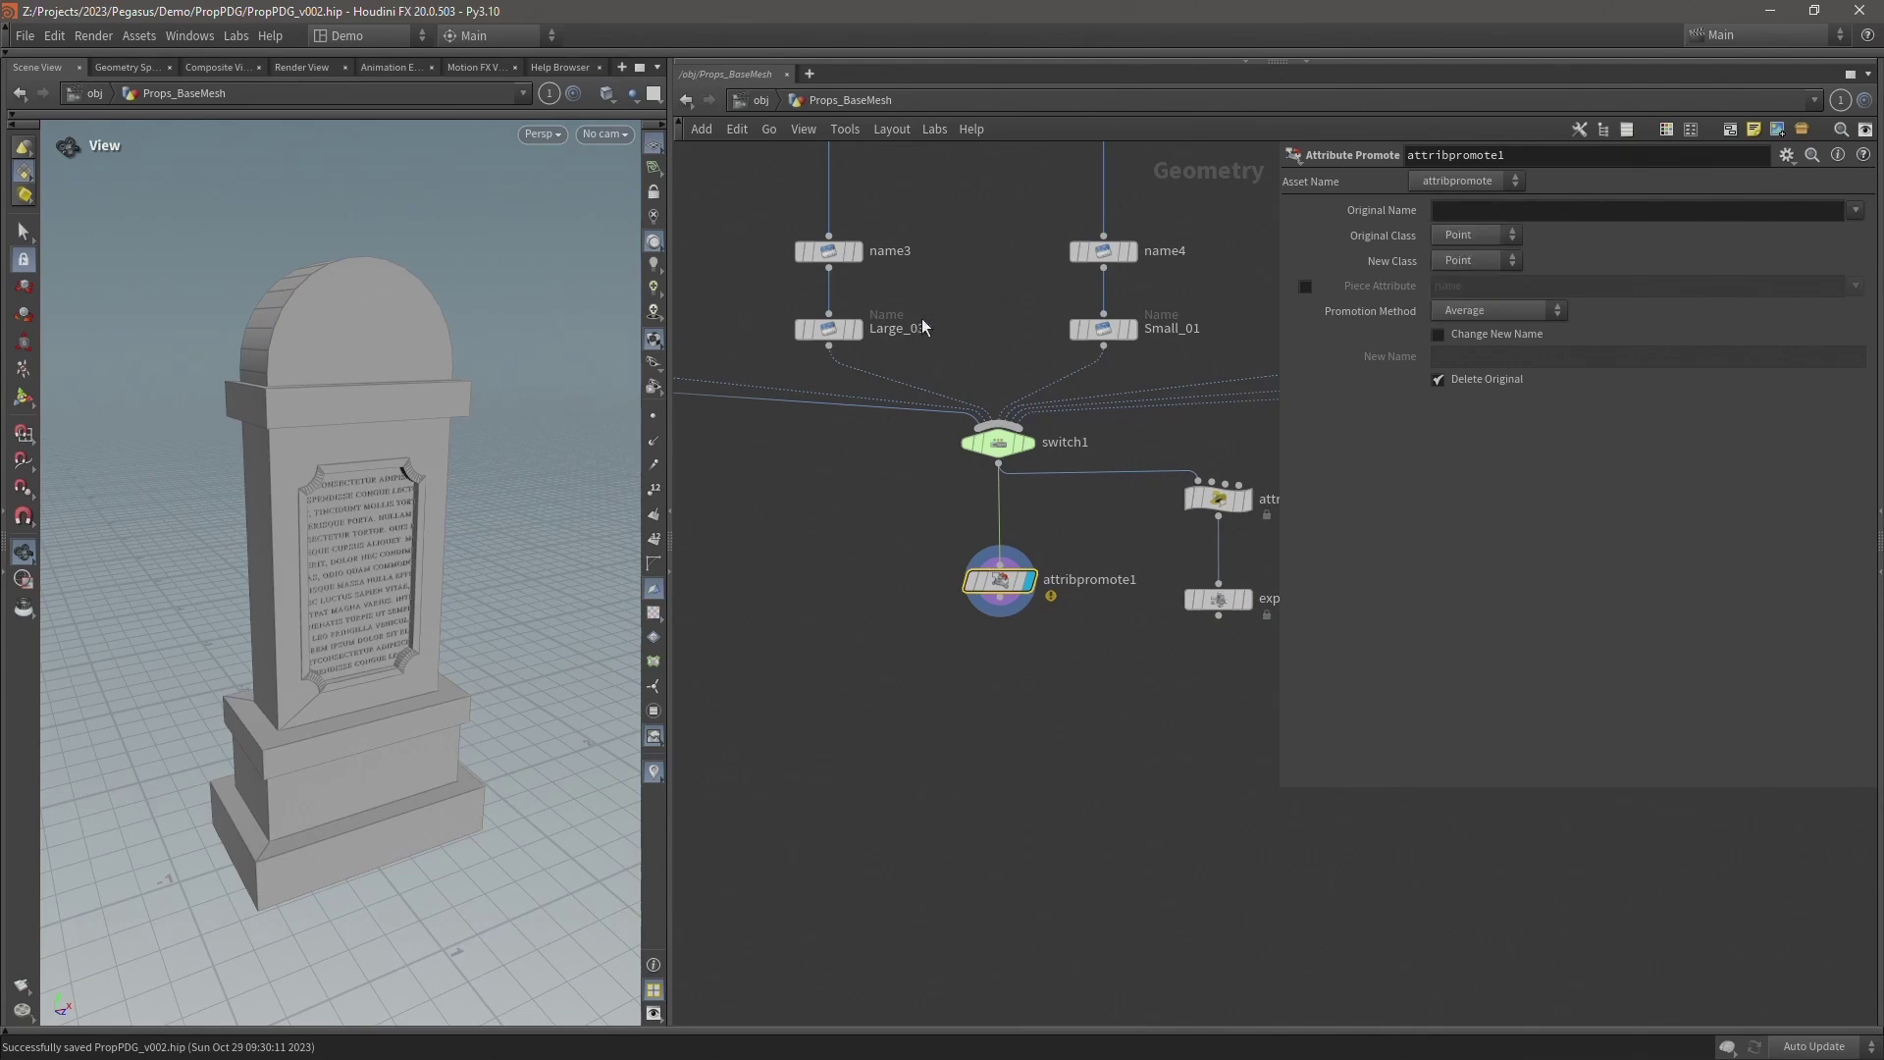
left_click(1464, 242)
left_click(1467, 275)
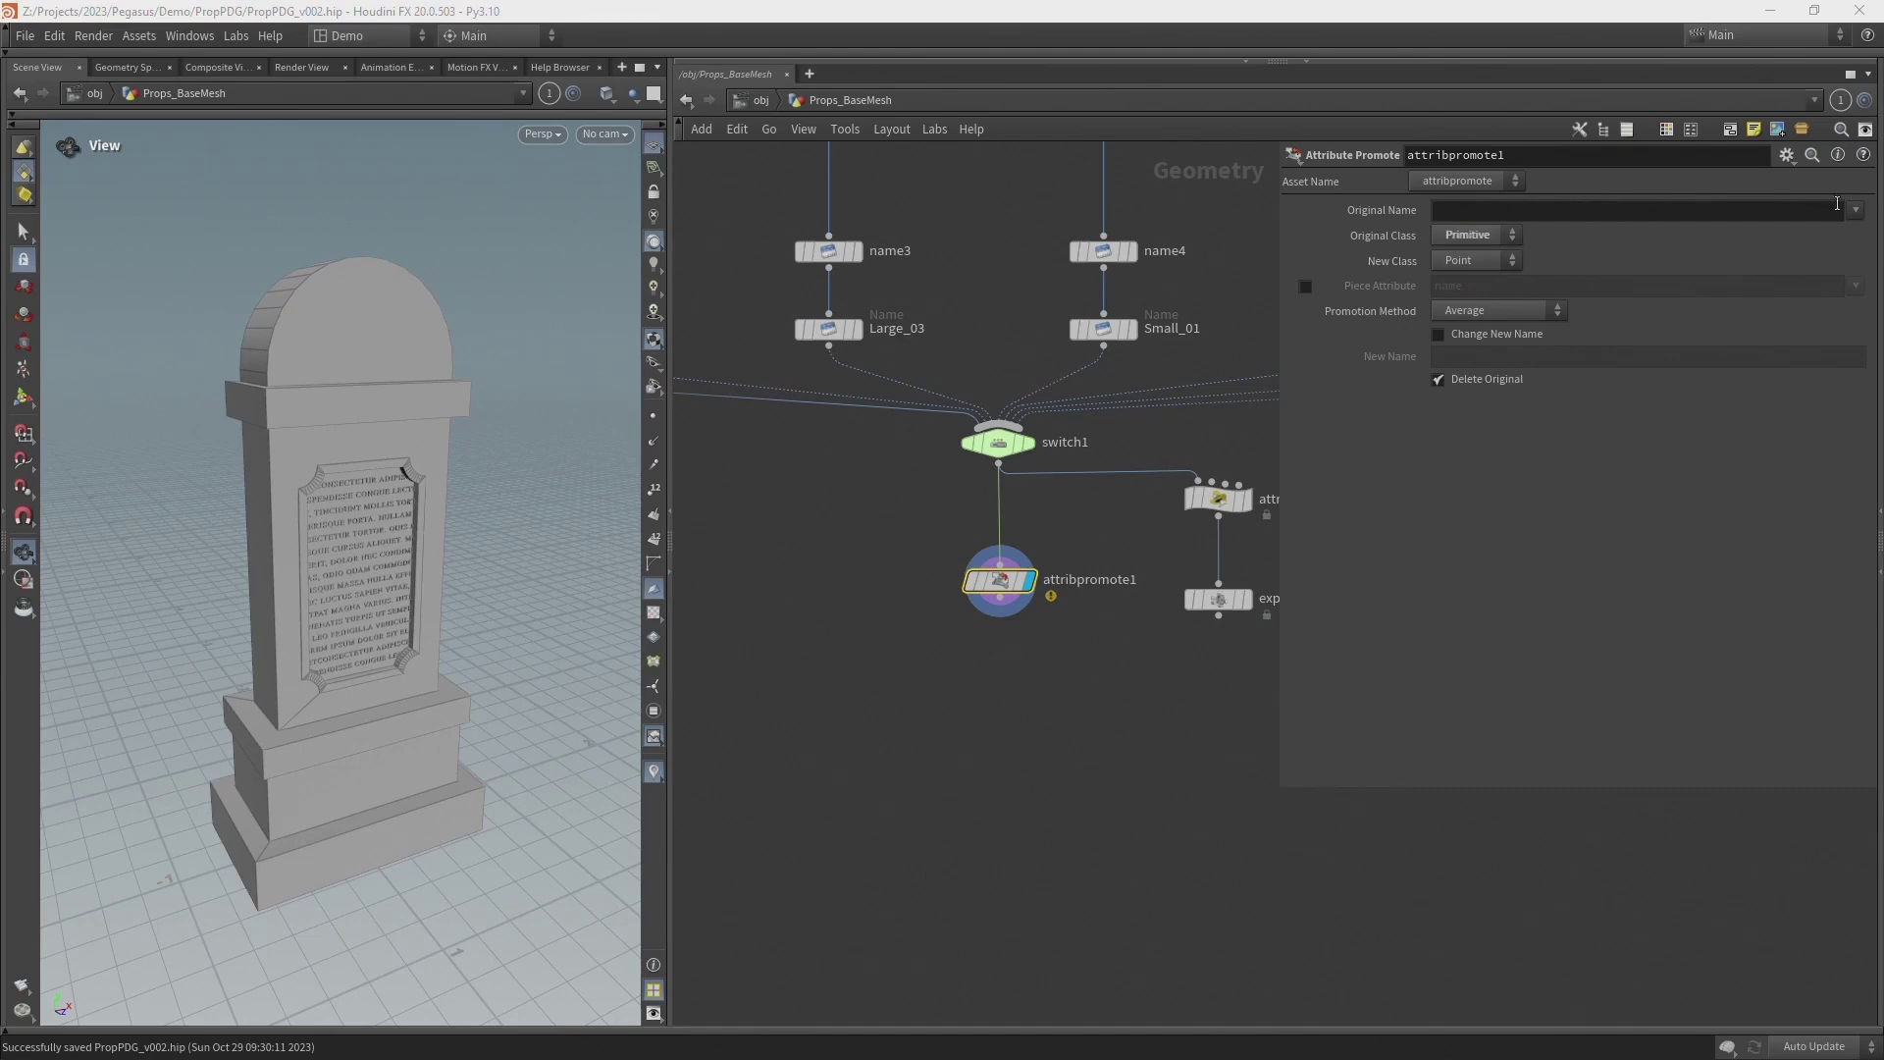
left_click(1856, 216)
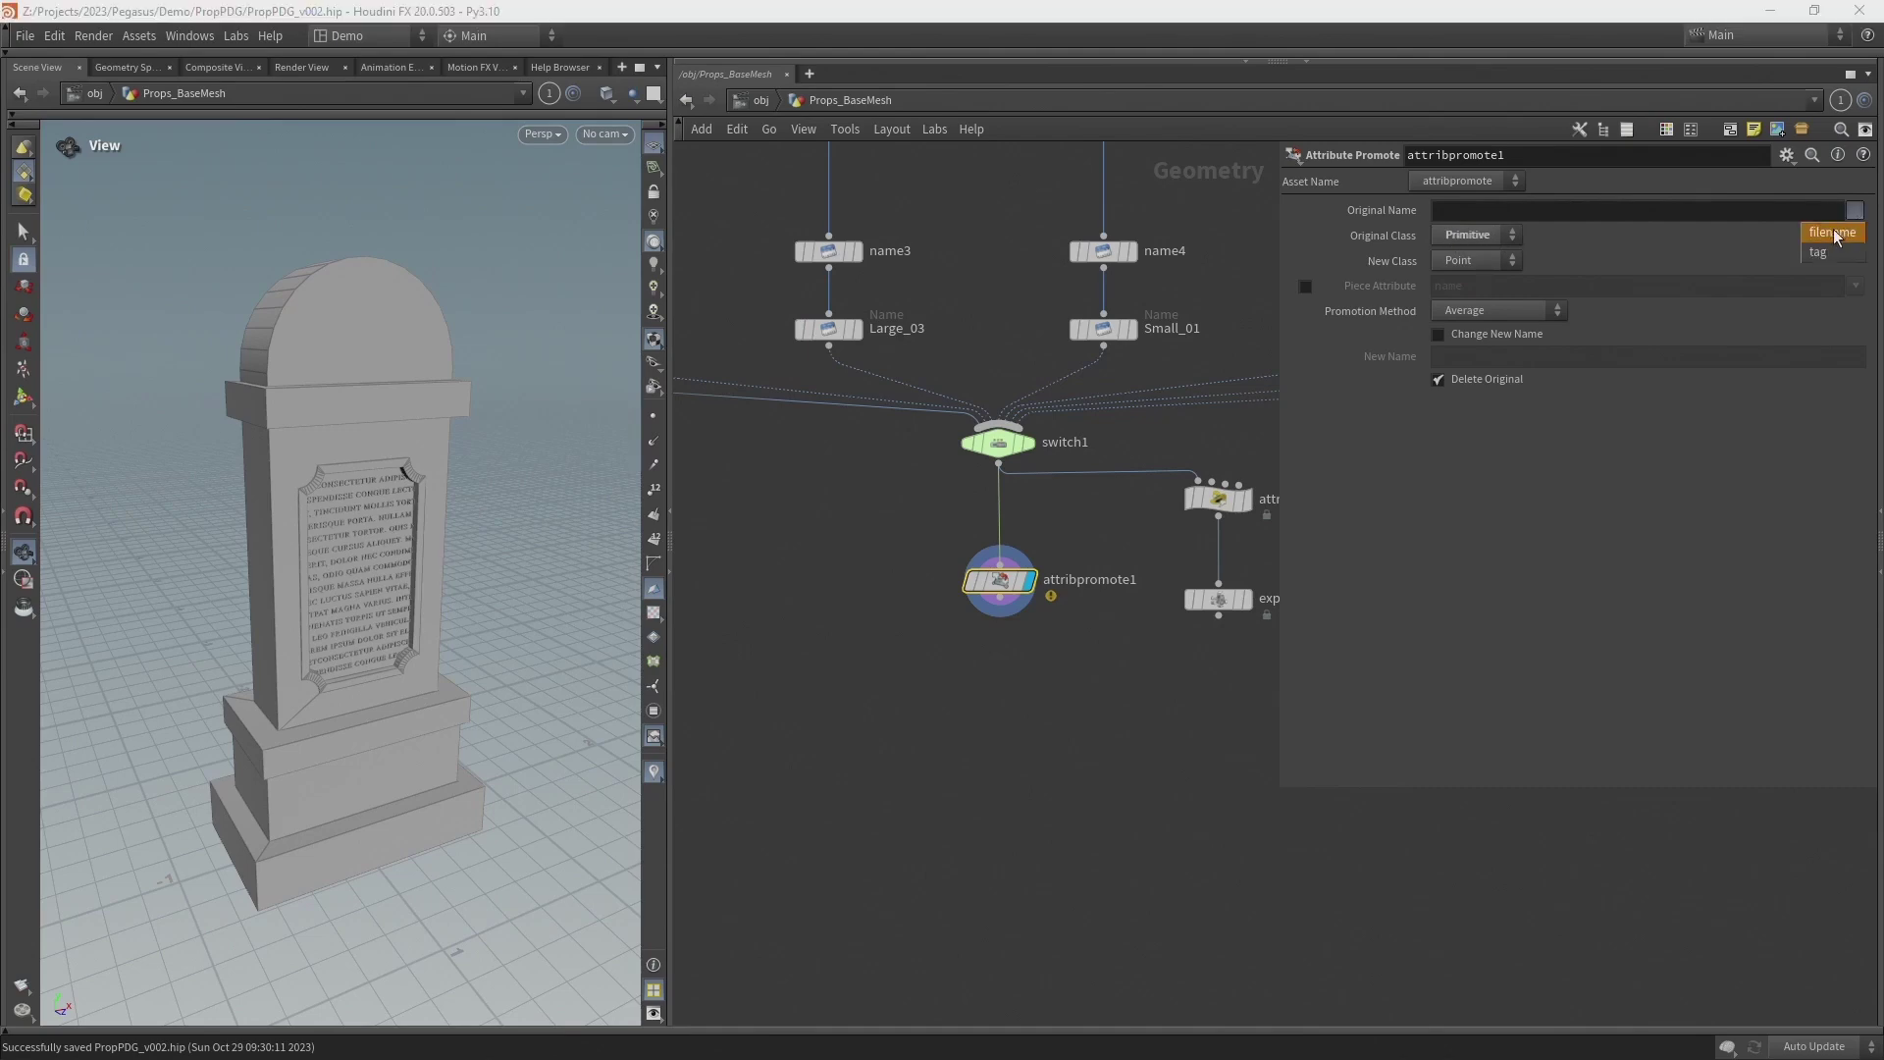
left_click(1834, 234)
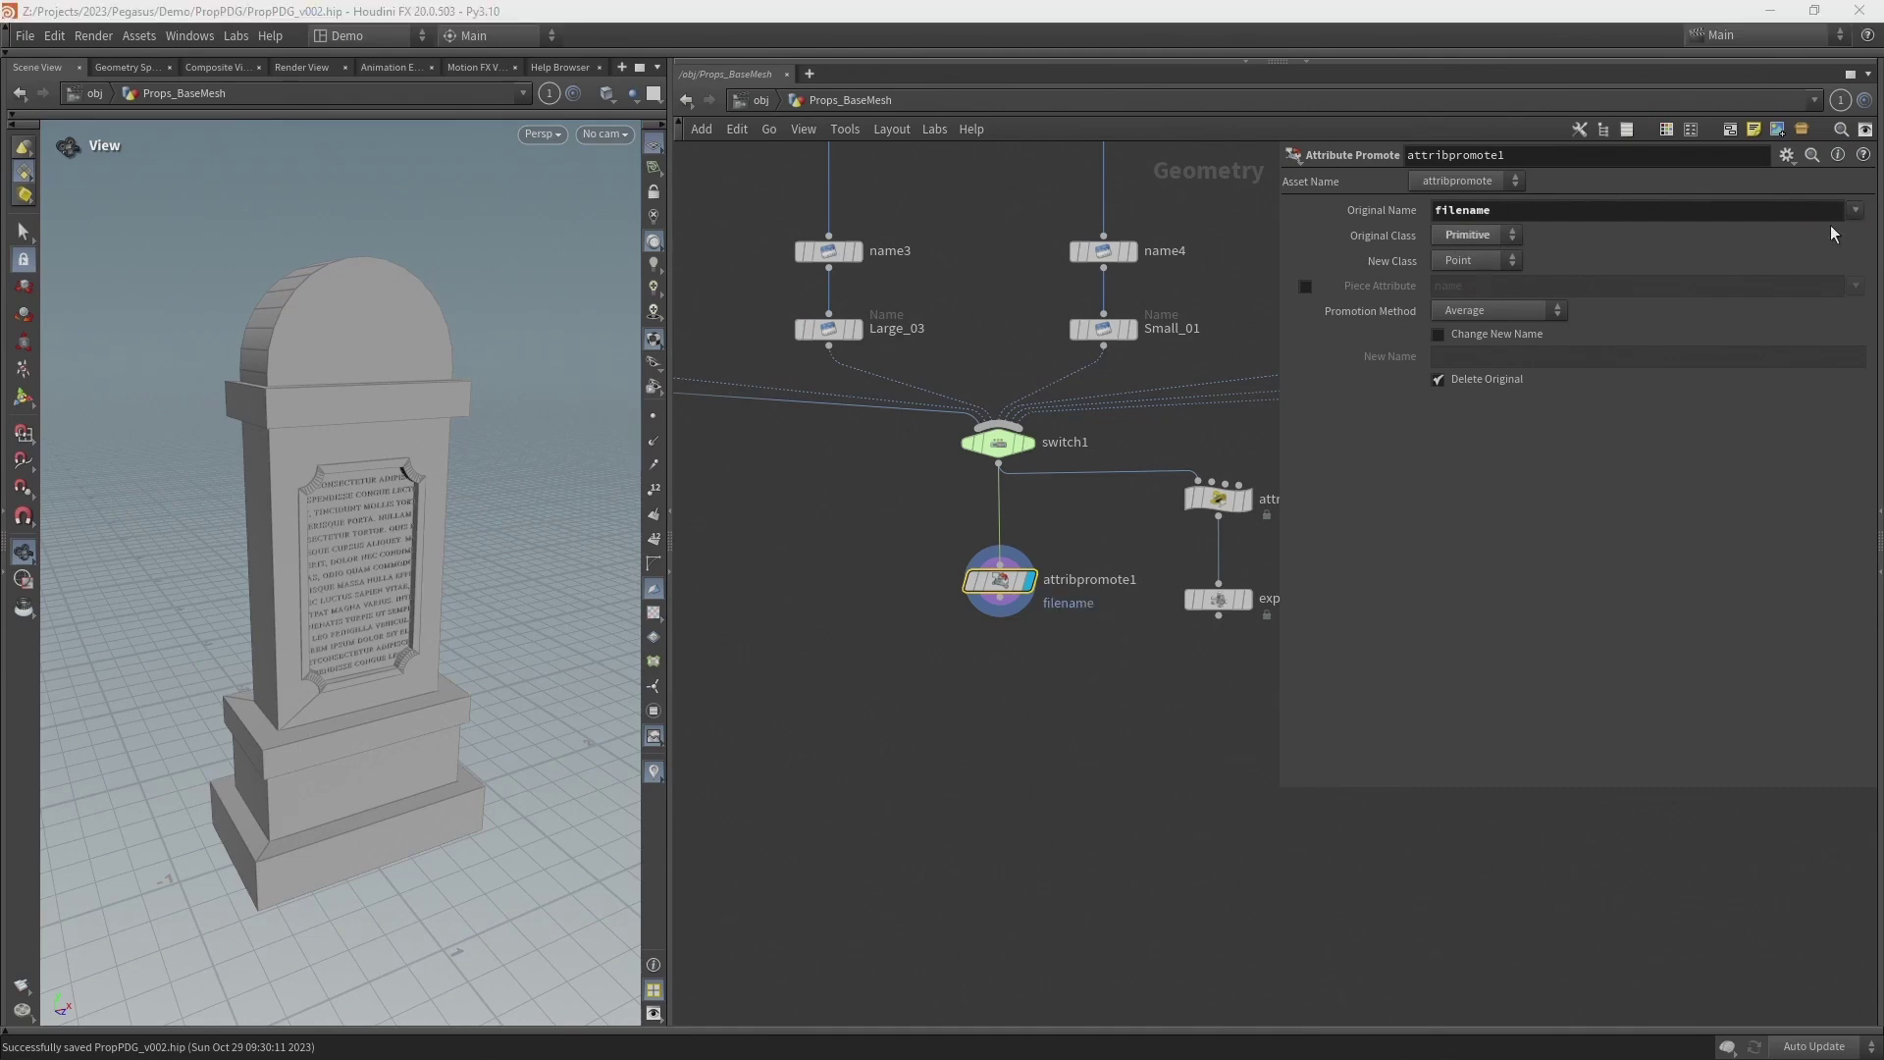
left_click(1482, 265)
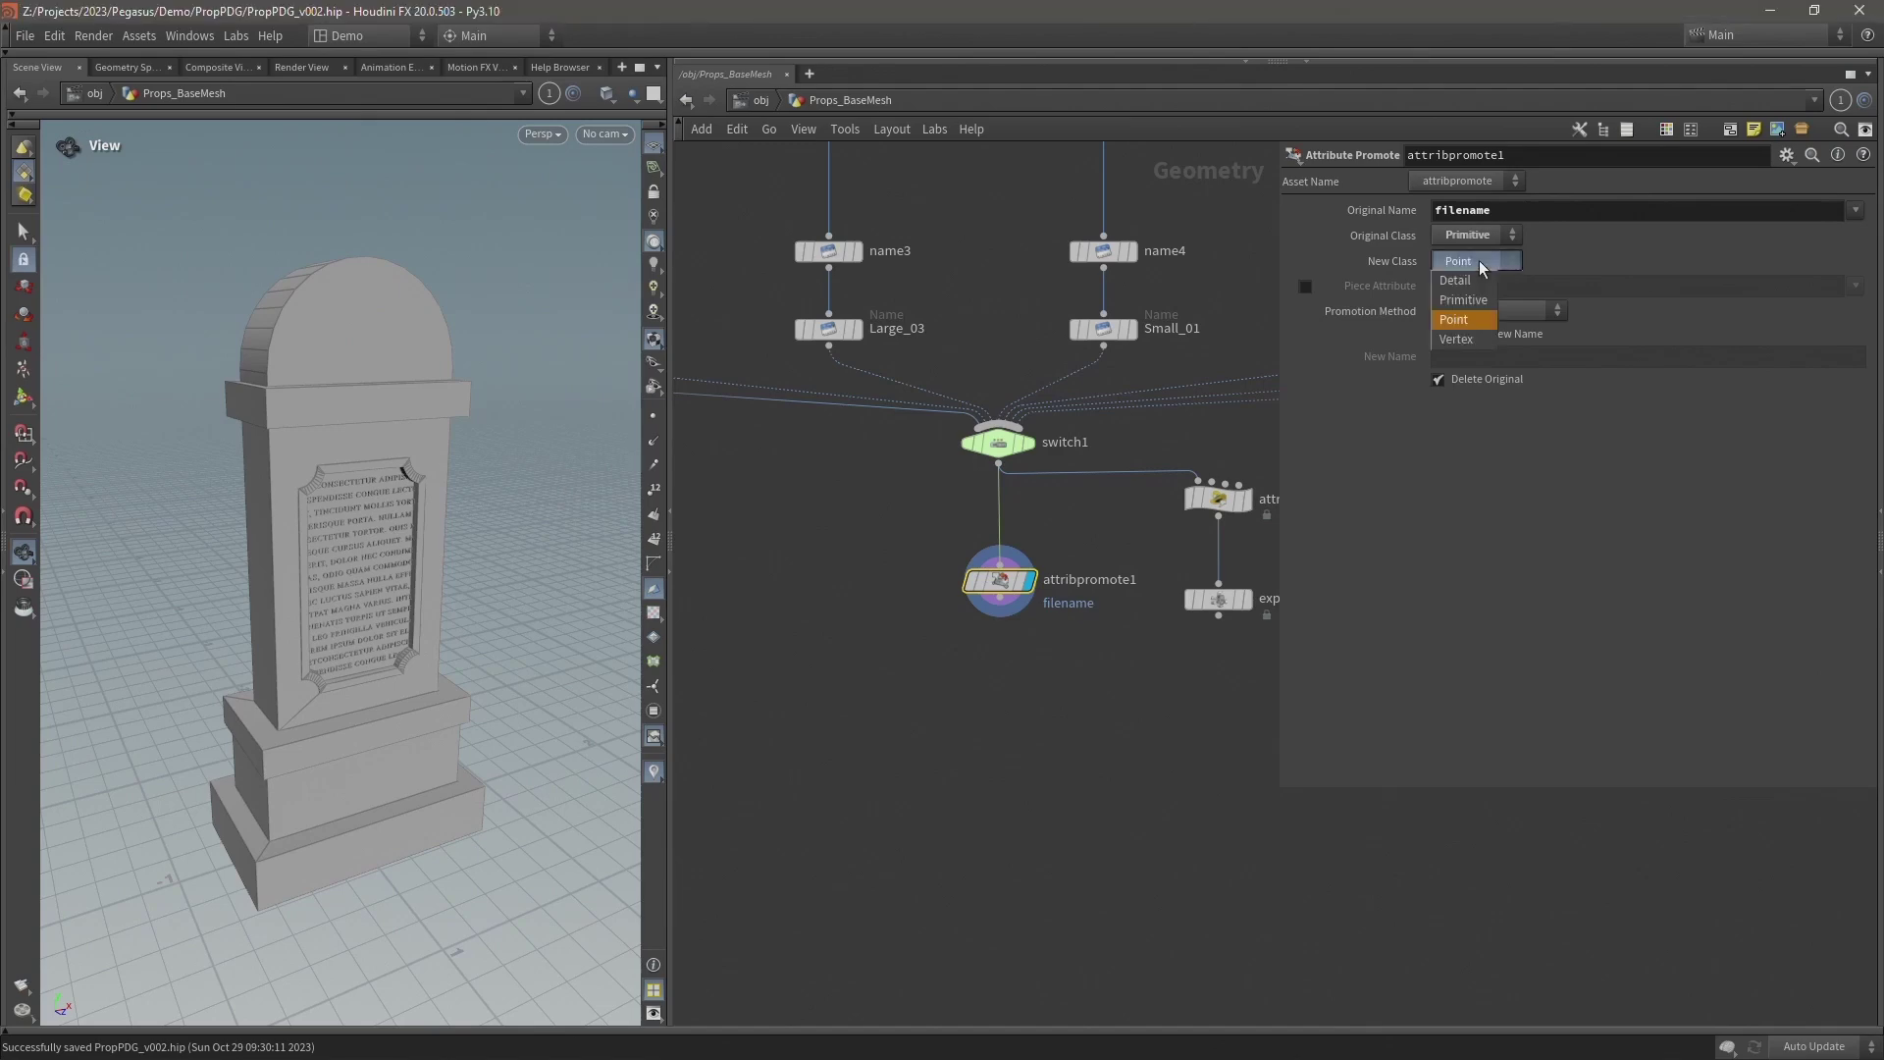
left_click(1461, 281)
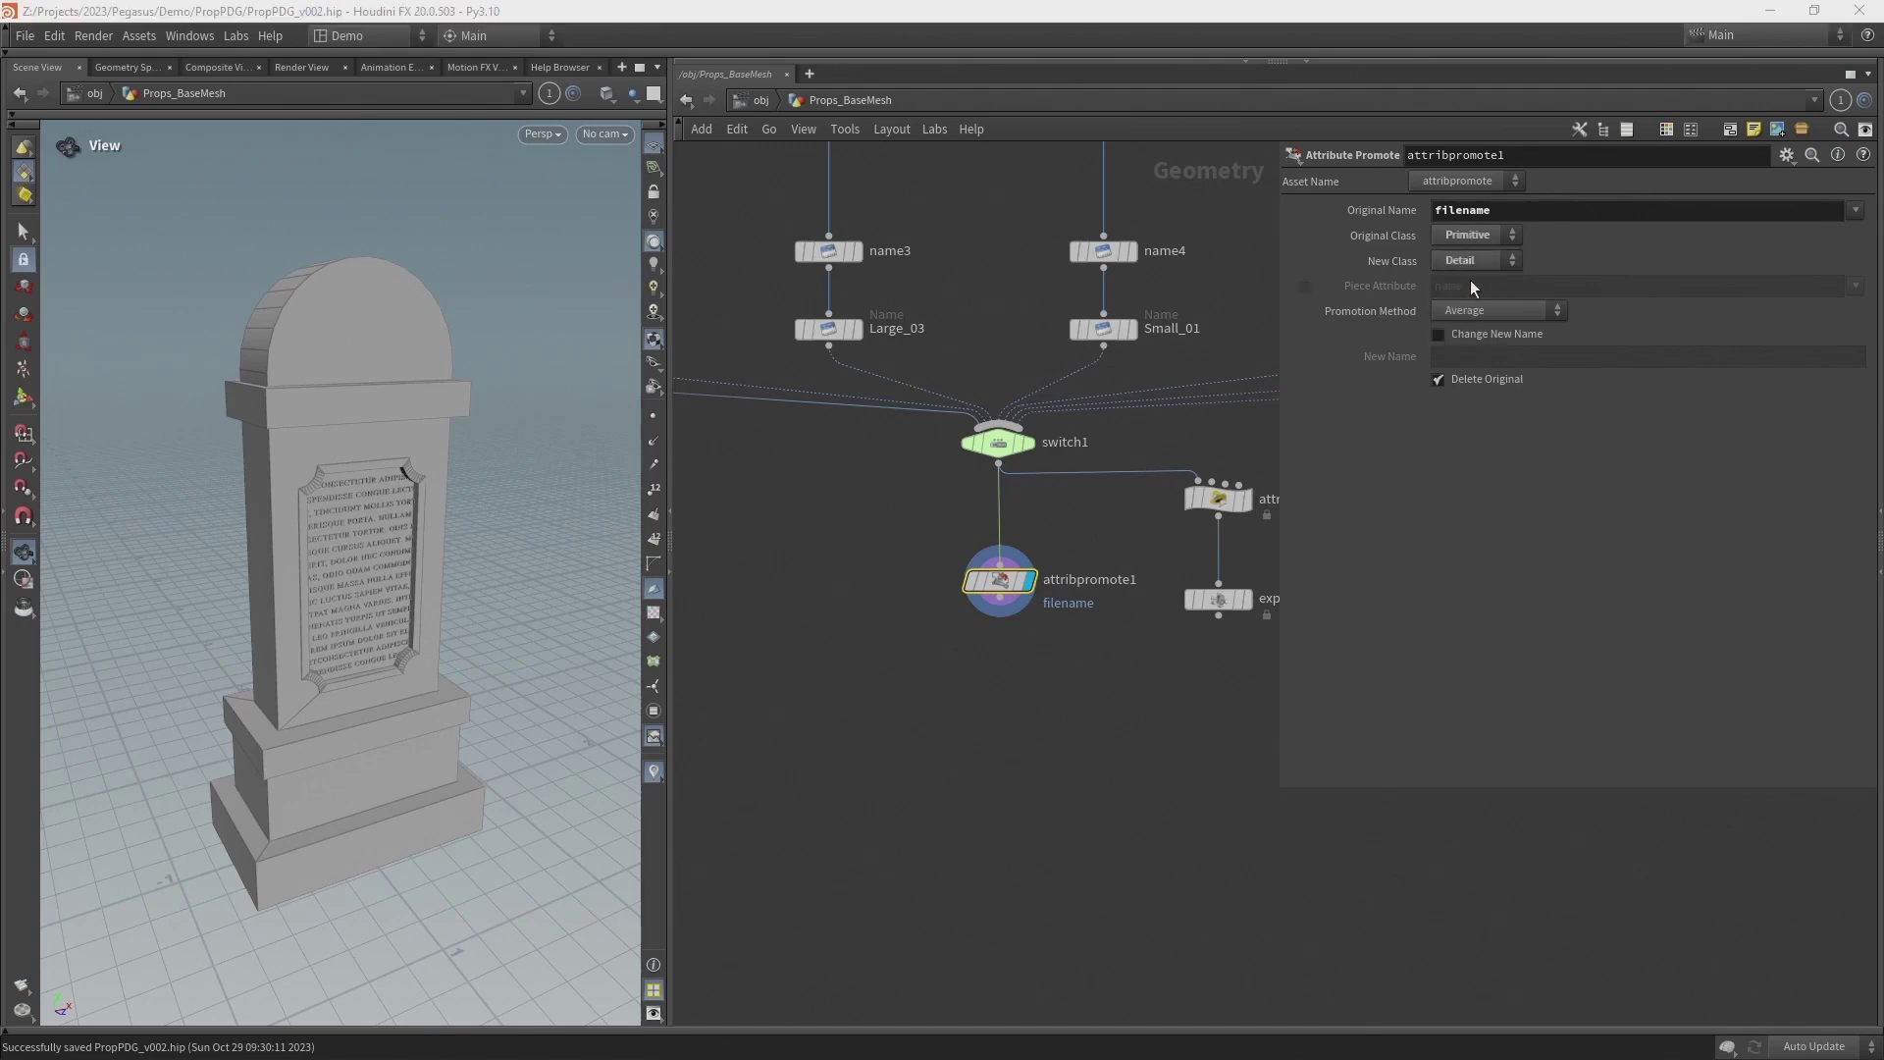
Add a ROP Geometry Output node connected below attribpromote1.
left_click(999, 619)
key("Tab")
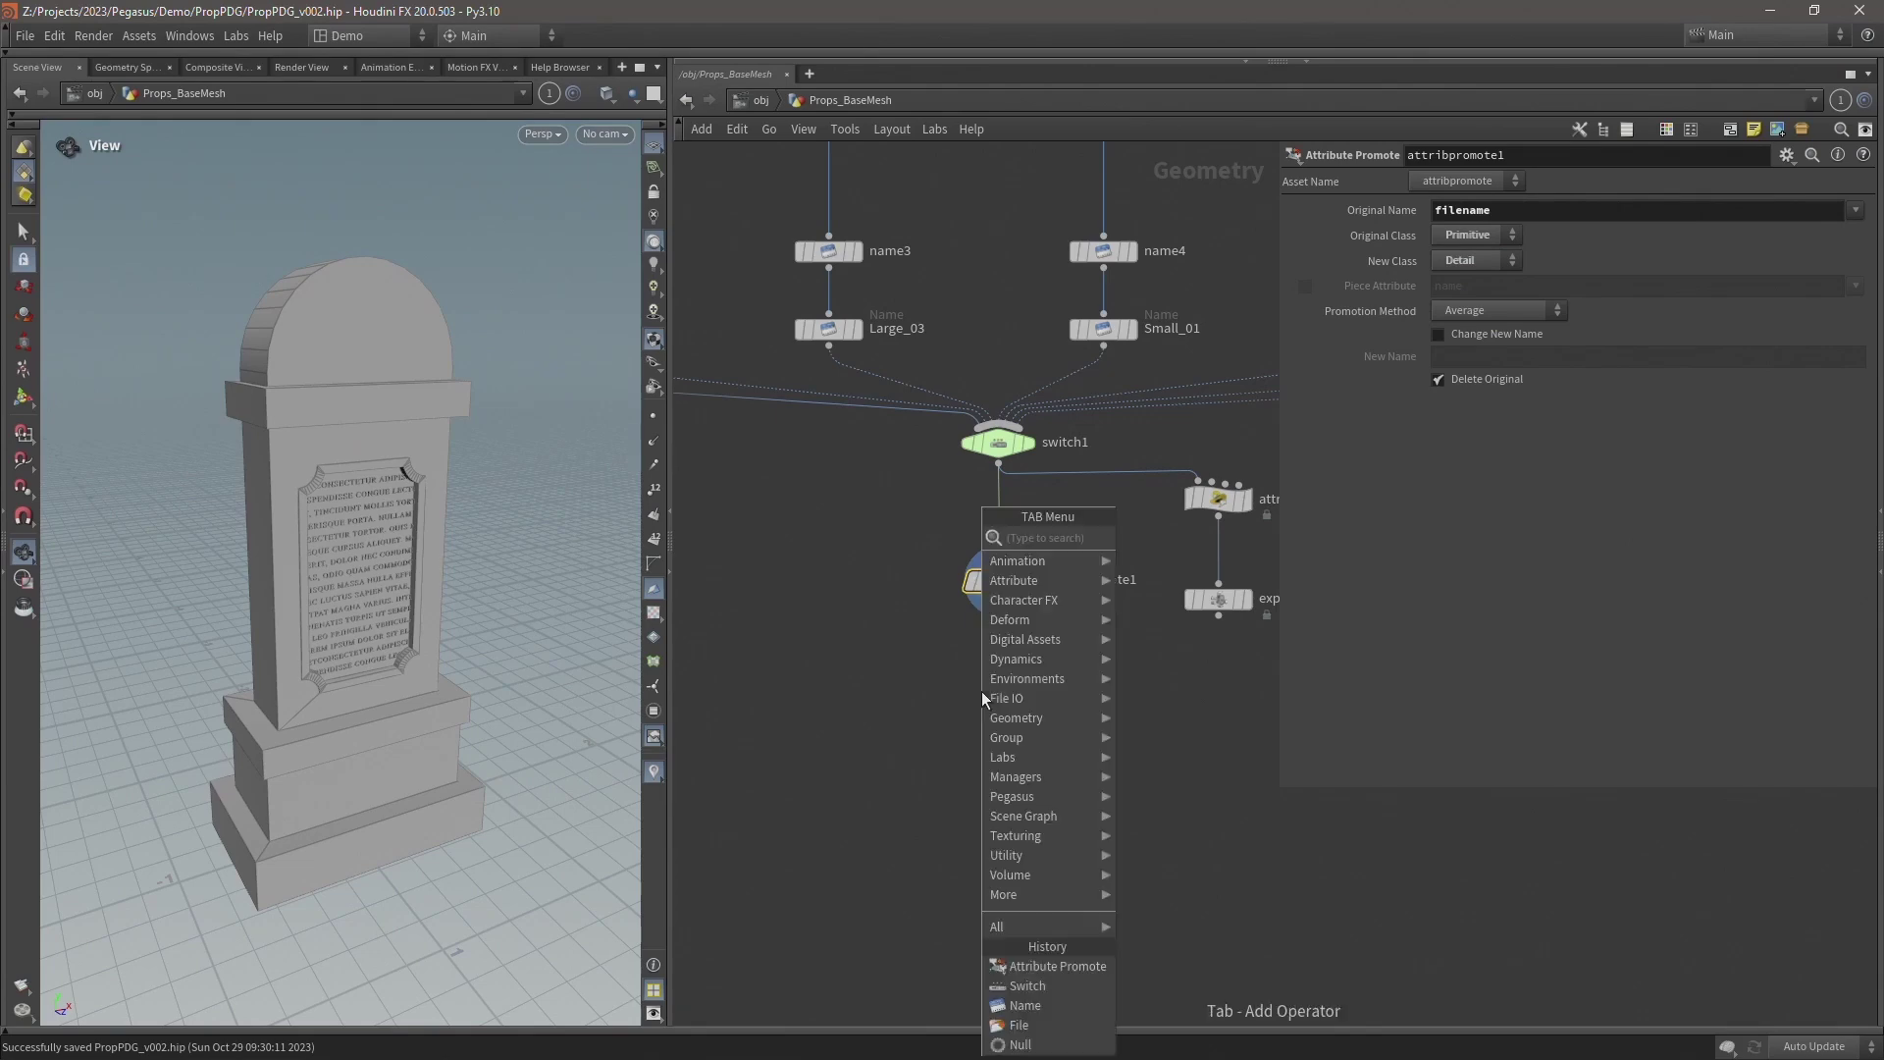
type("geomet r")
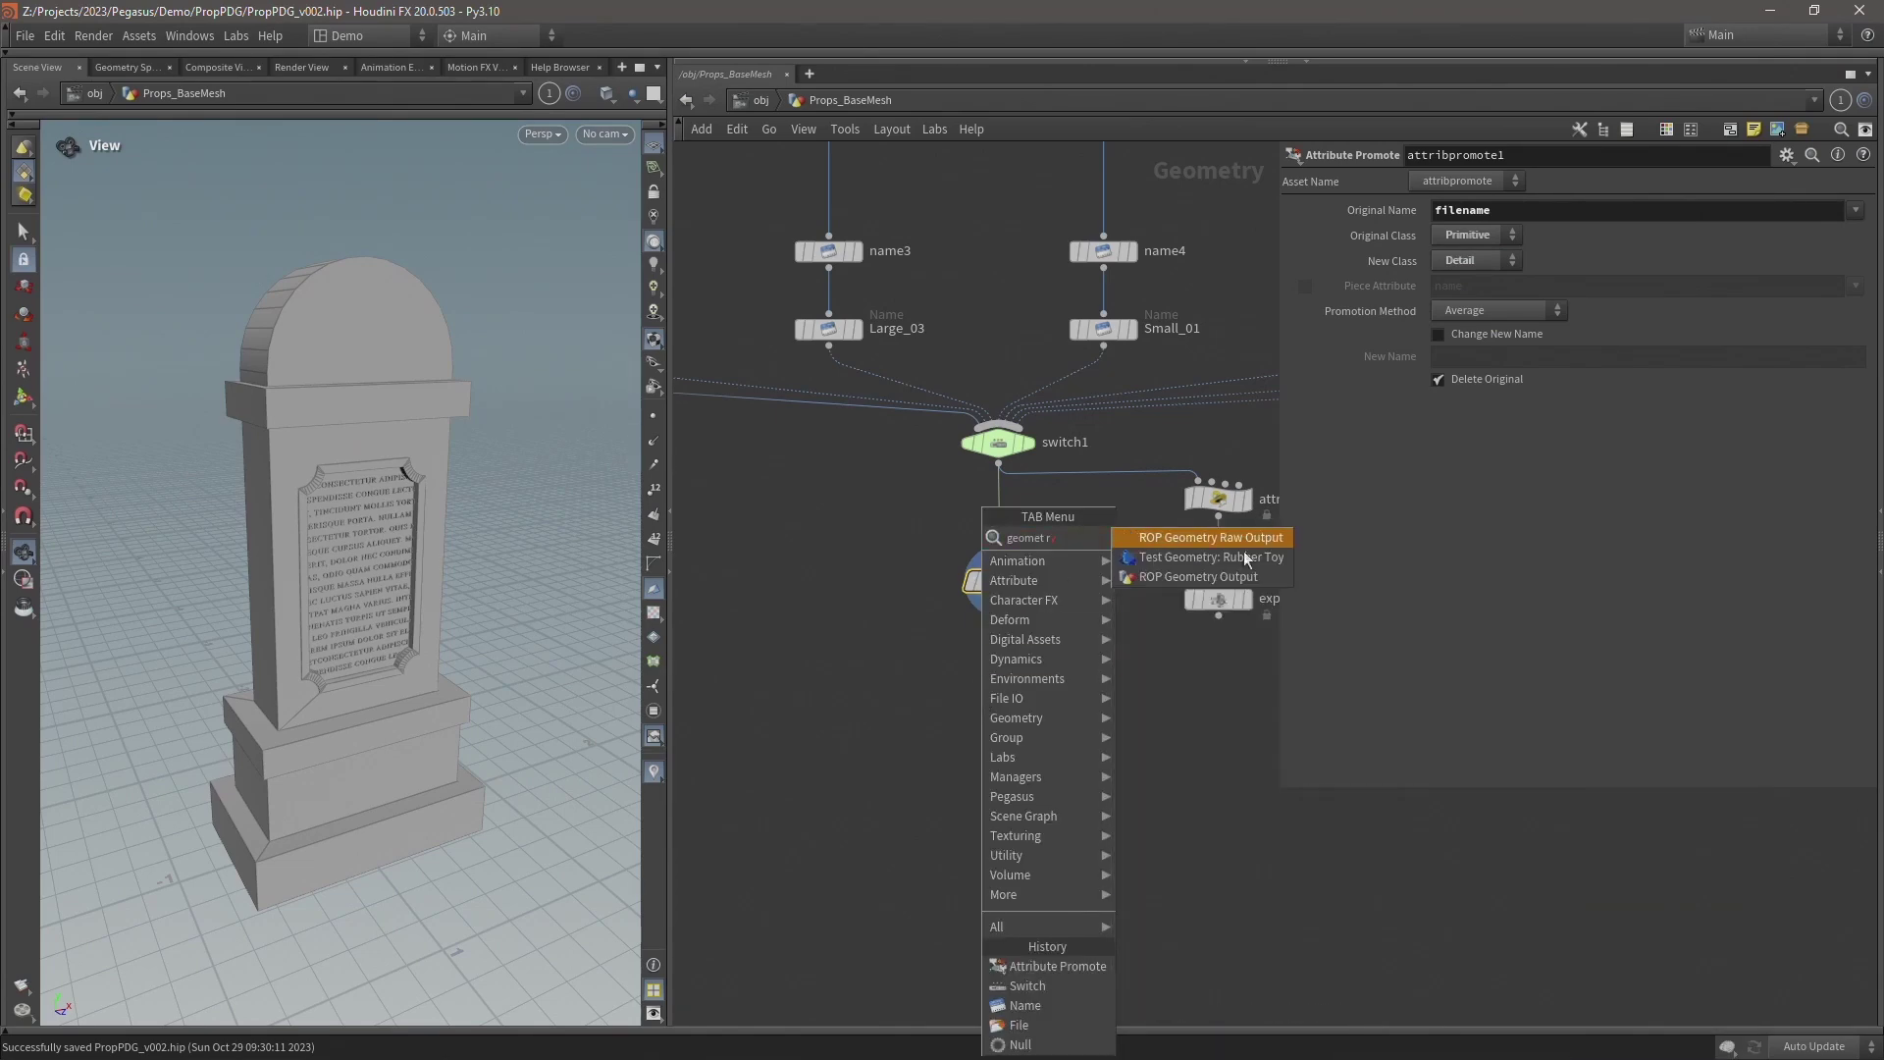
left_click(1197, 577)
left_click(1011, 703)
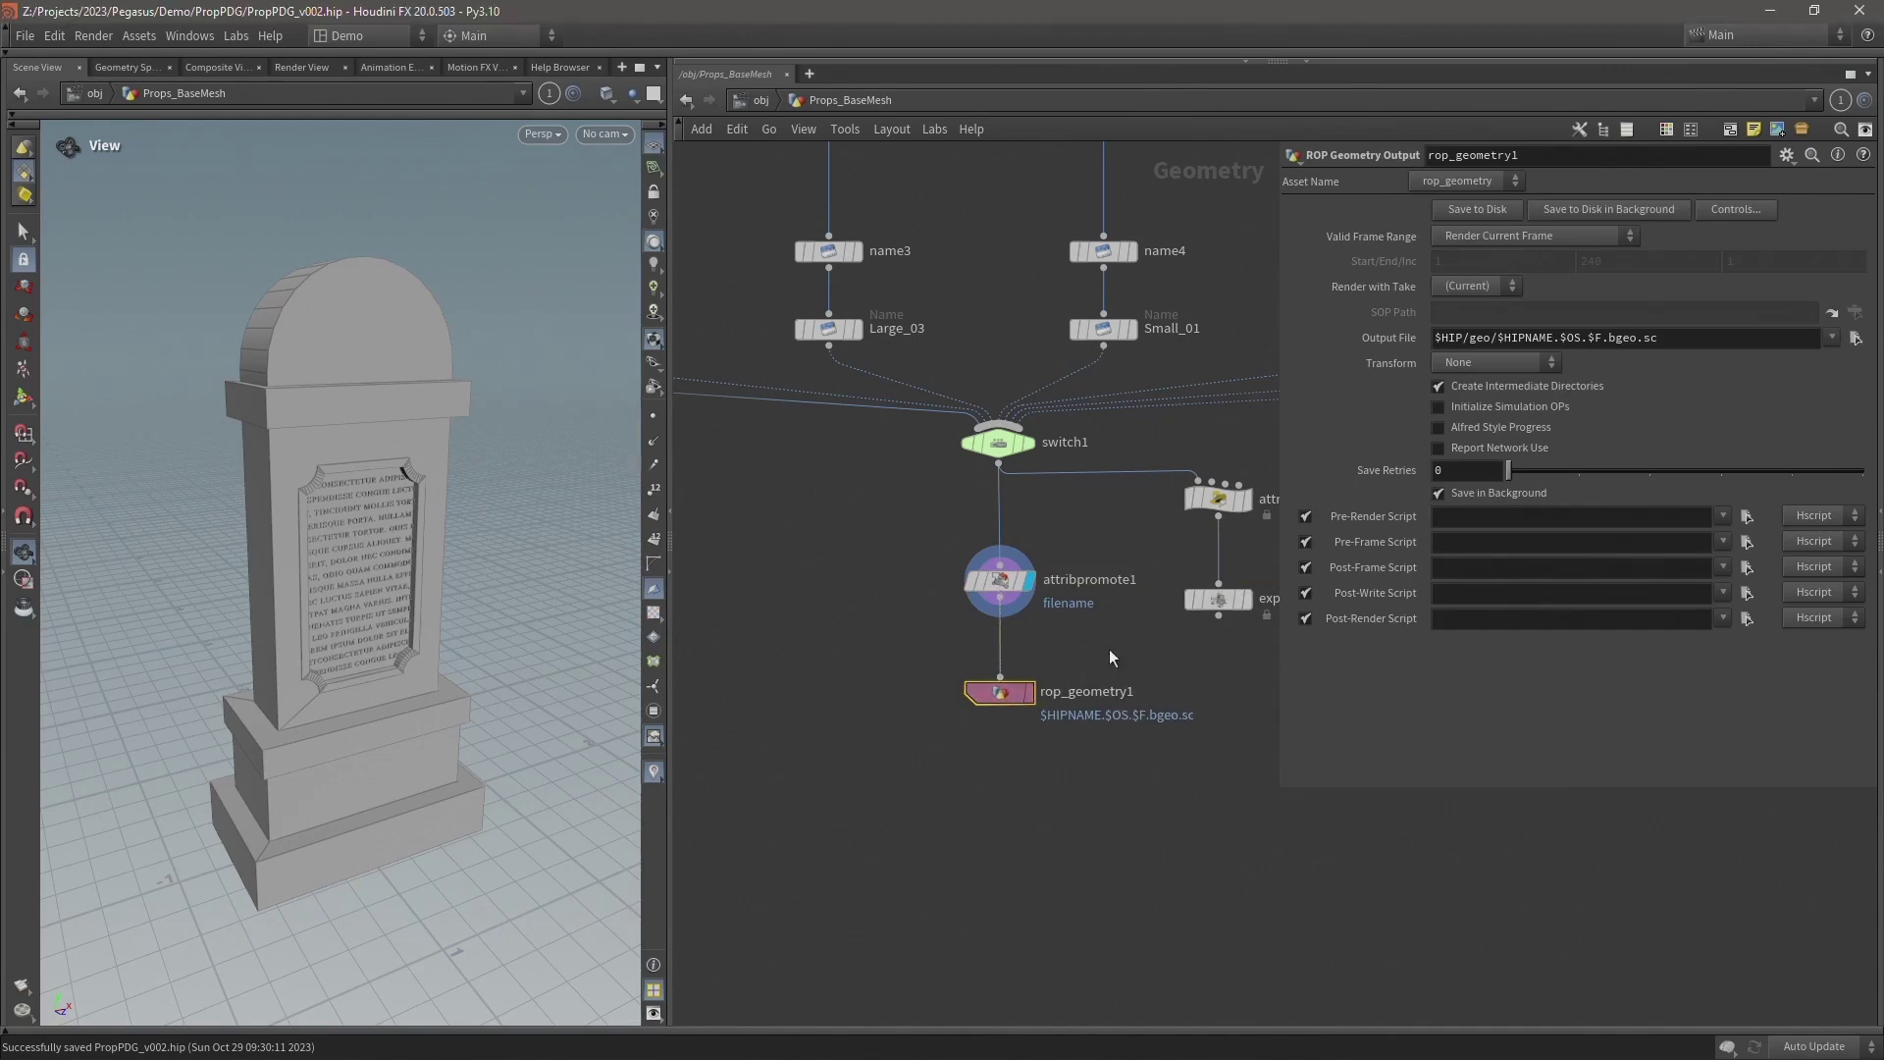
Rename the ROP Geometry Output node to Save_BaseMesh.
double_click(1070, 693)
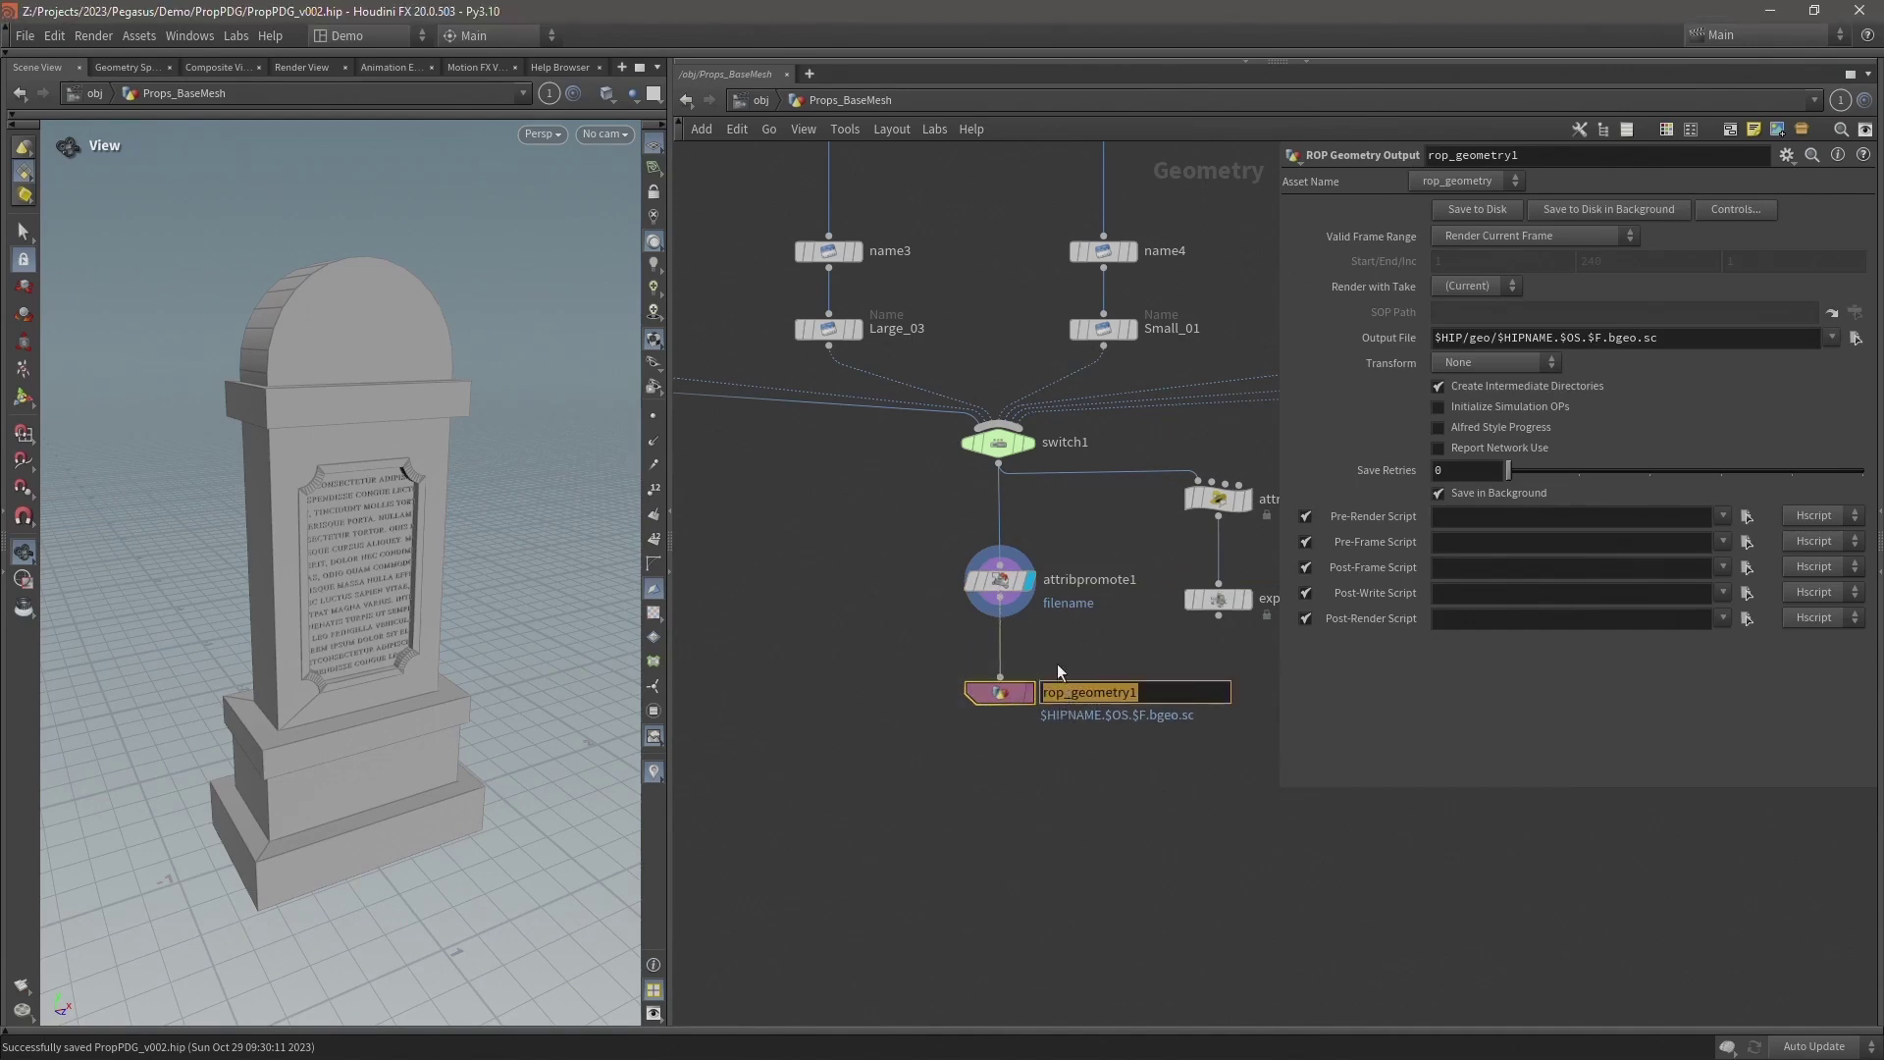
type("Save_BaseMesh")
key("Return")
Change the Output File path of Save_BaseMesh to the folder $HIP/geo/Props_BaseMesh/ and save the scene.
left_click_drag(1469, 337, 1715, 339)
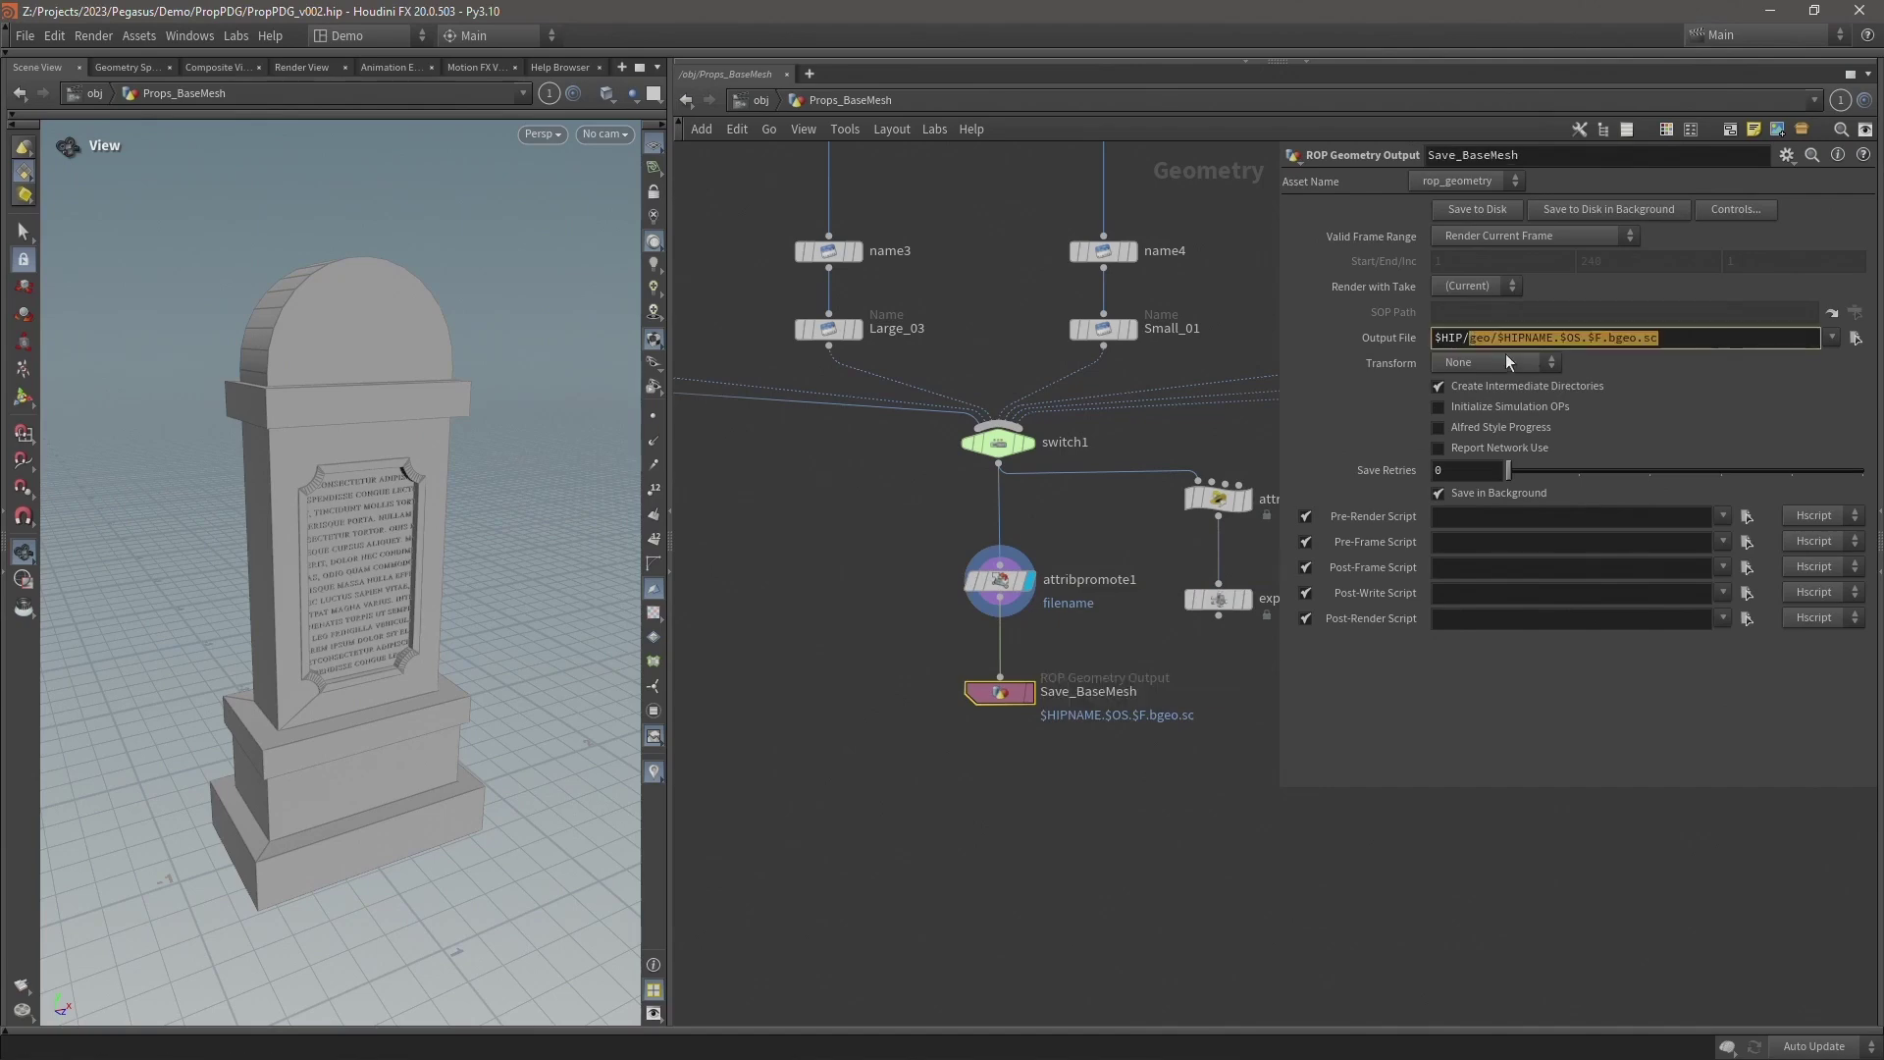
left_click(1485, 338)
key("ctrl+s")
left_click_drag(1497, 338, 1759, 340)
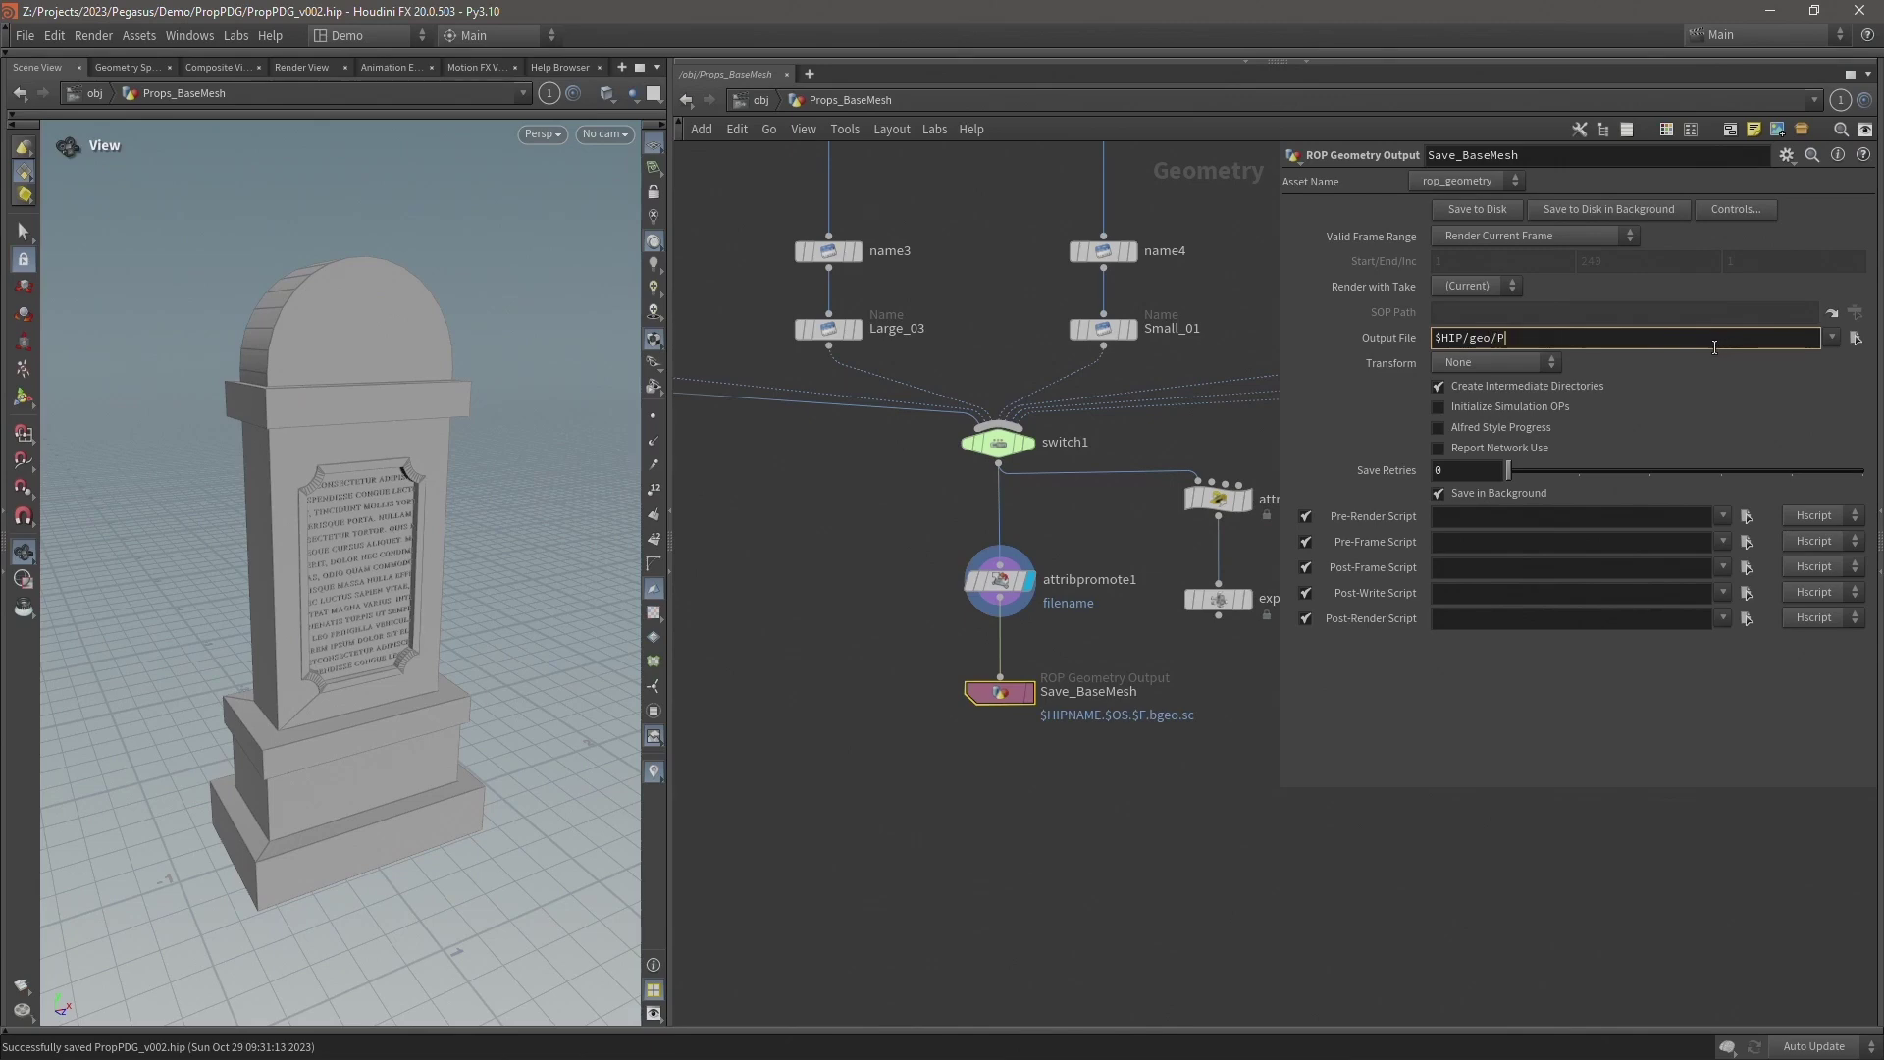
type("Props")
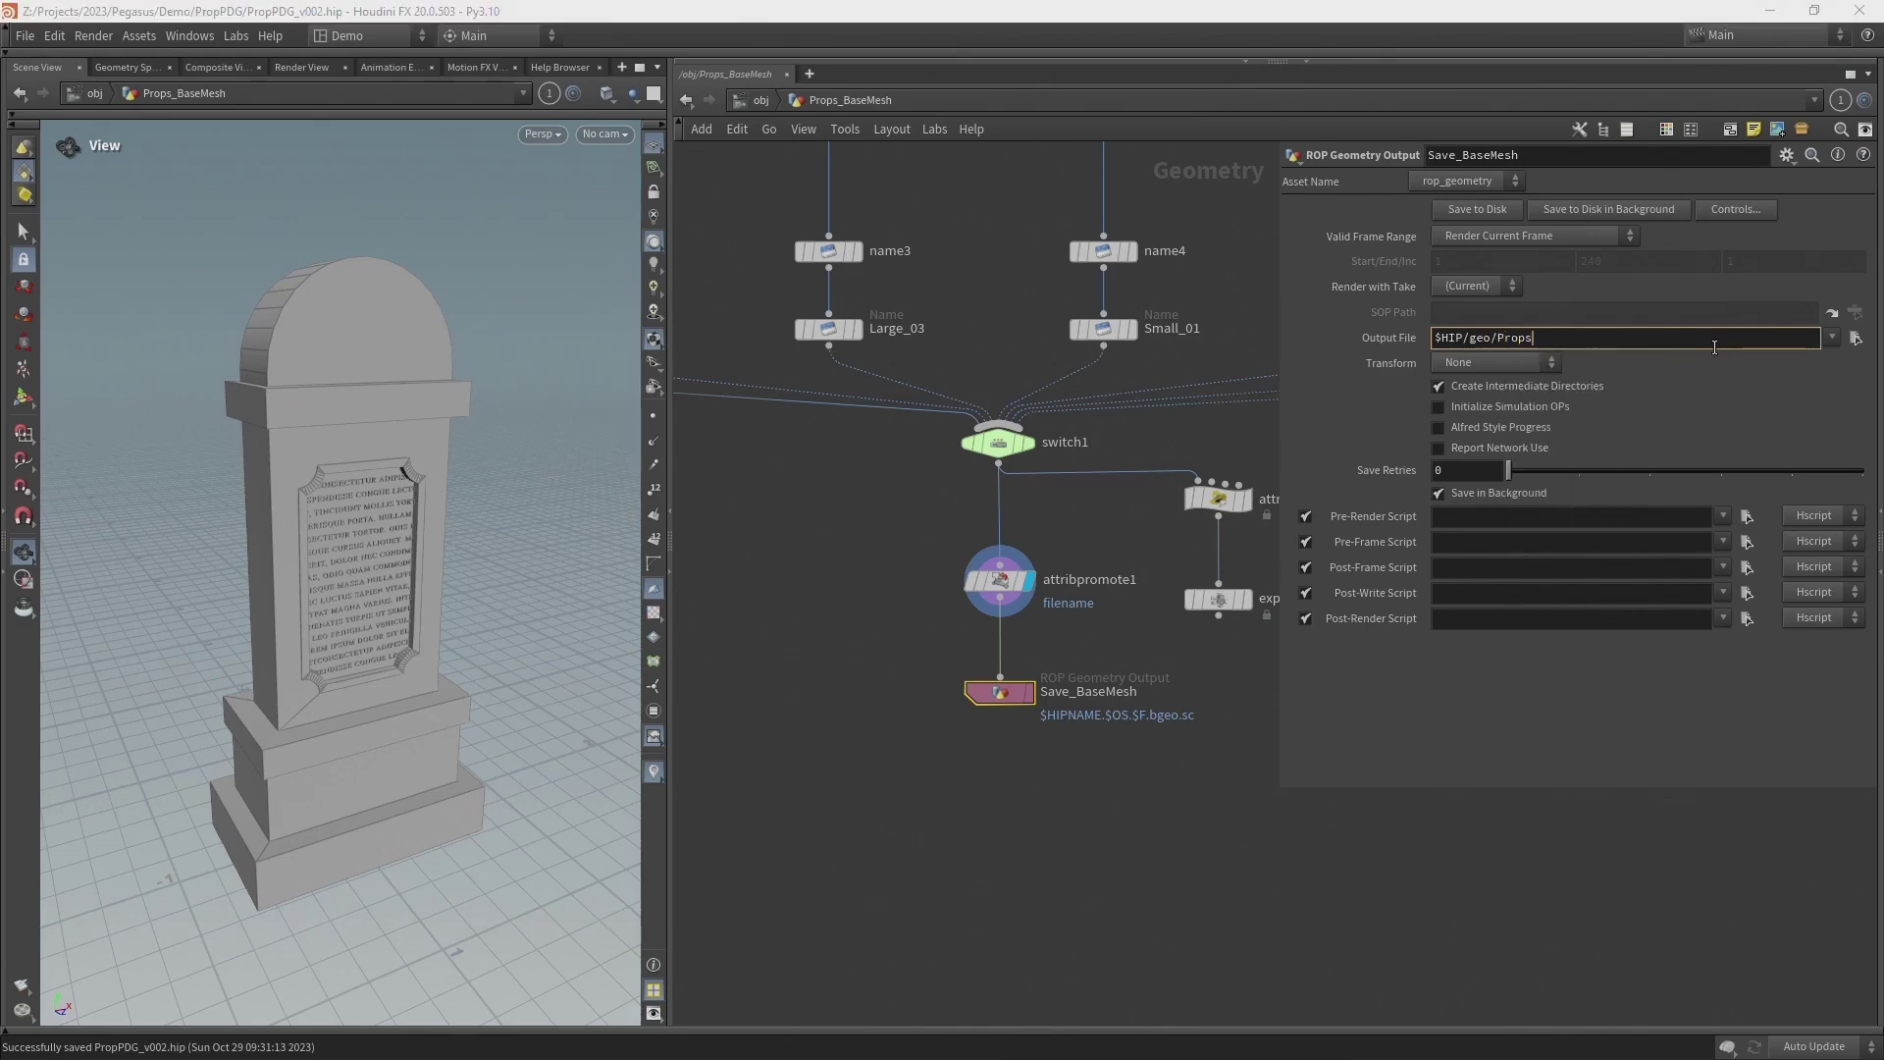
type("_BaseMesh/")
key("Return")
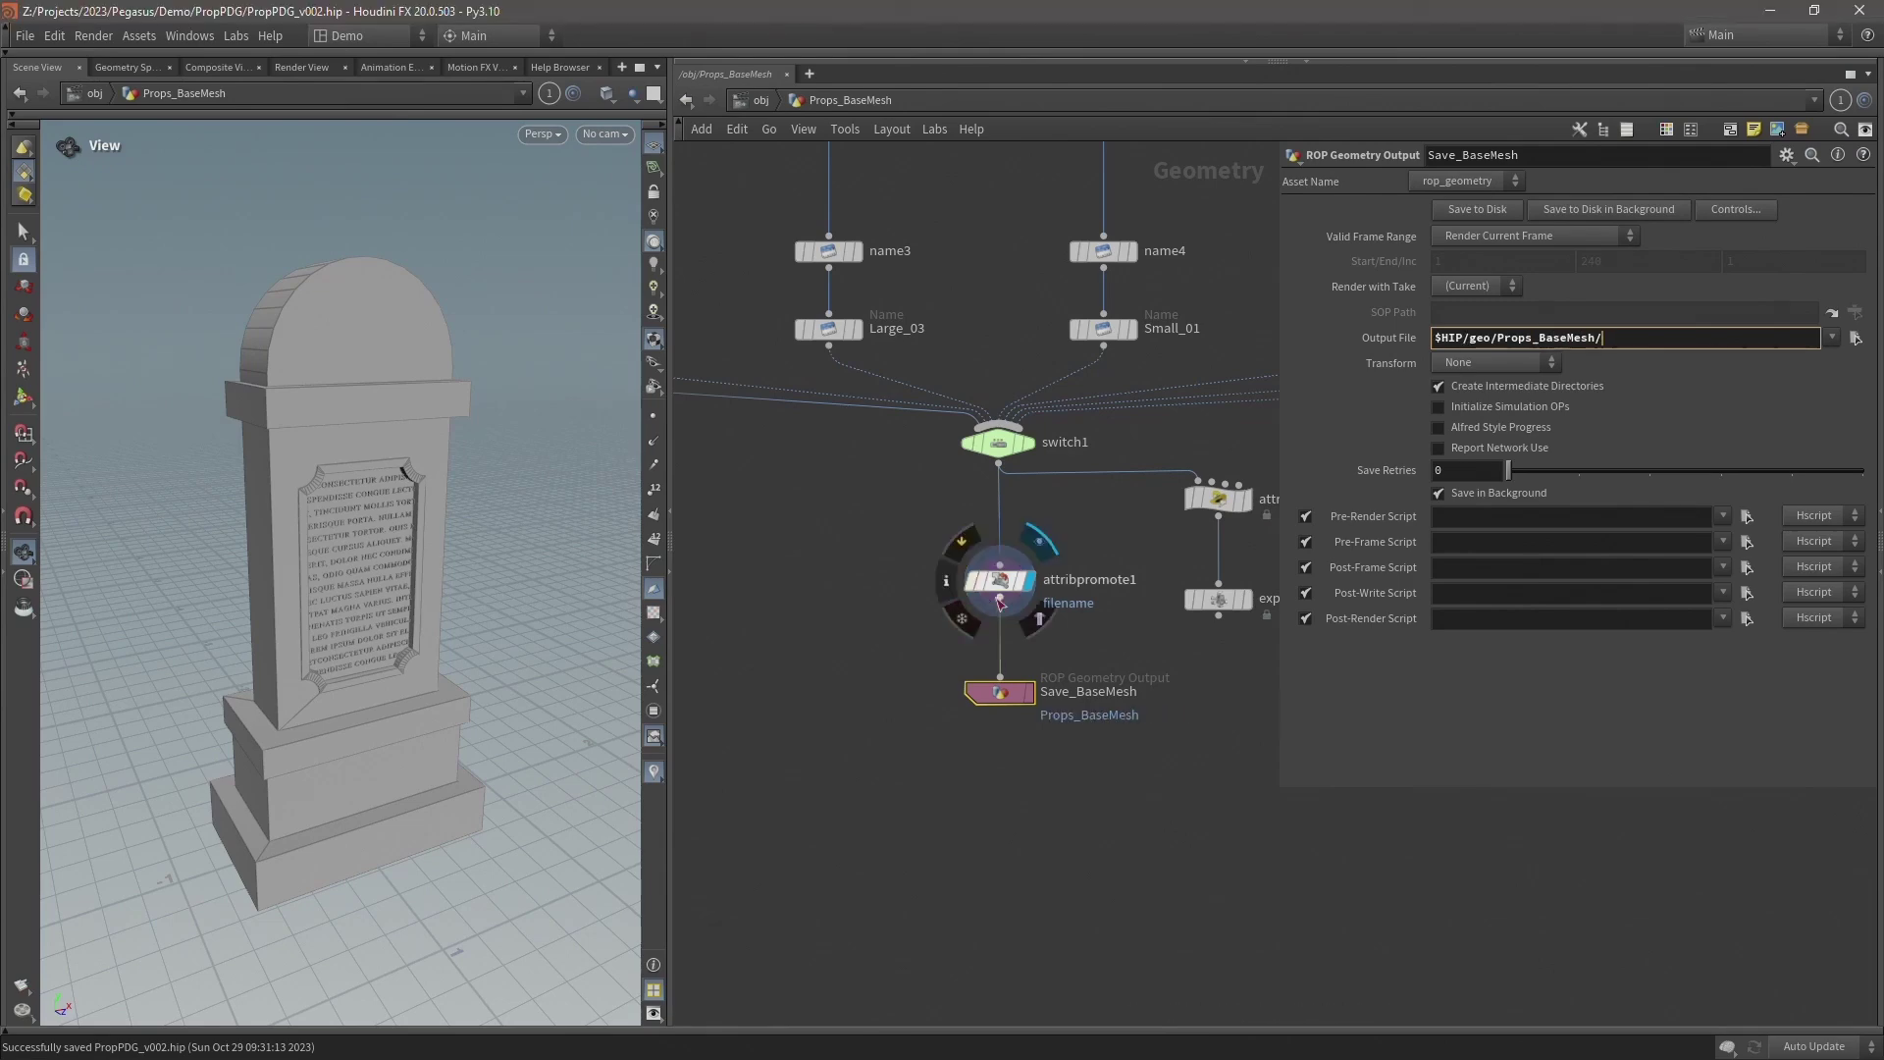
Append `details(0,"filename")`.bgeo to the Output File path of Save_BaseMesh so each file takes its name from the filename attribute.
left_click(1001, 587)
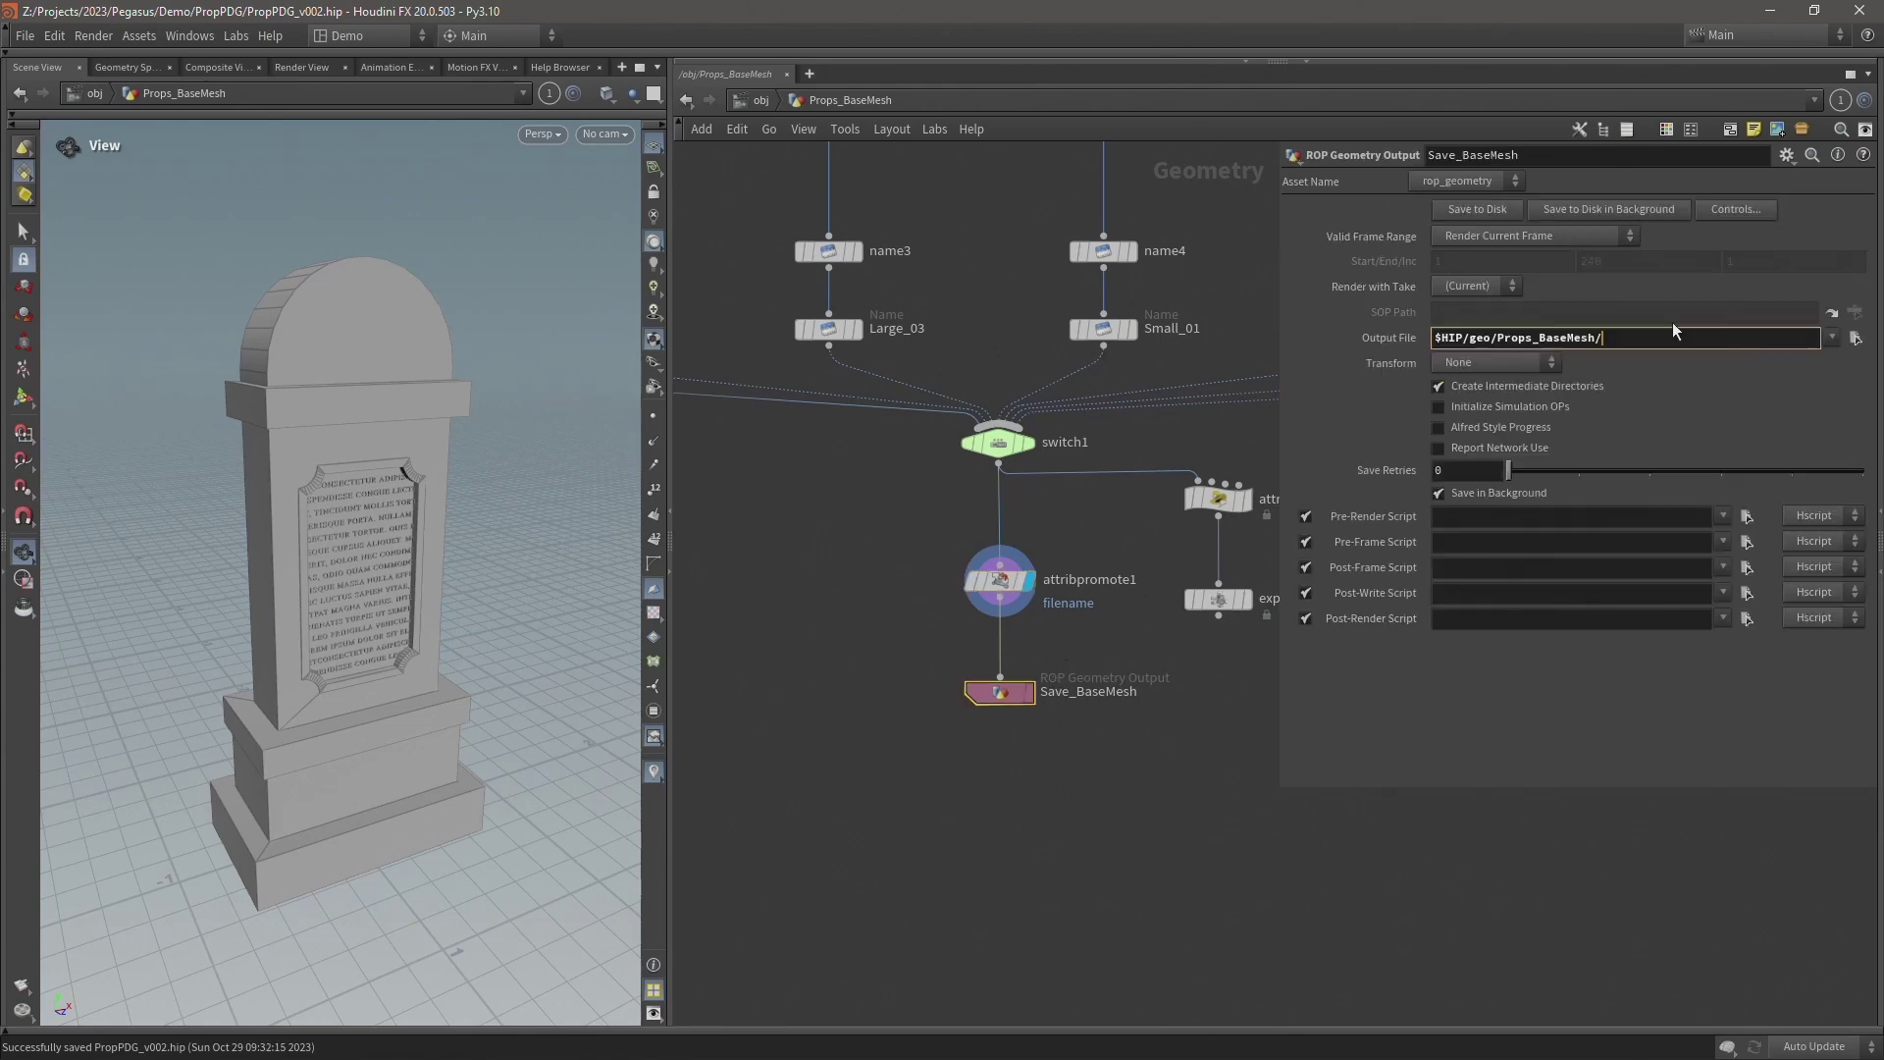
type("`details")
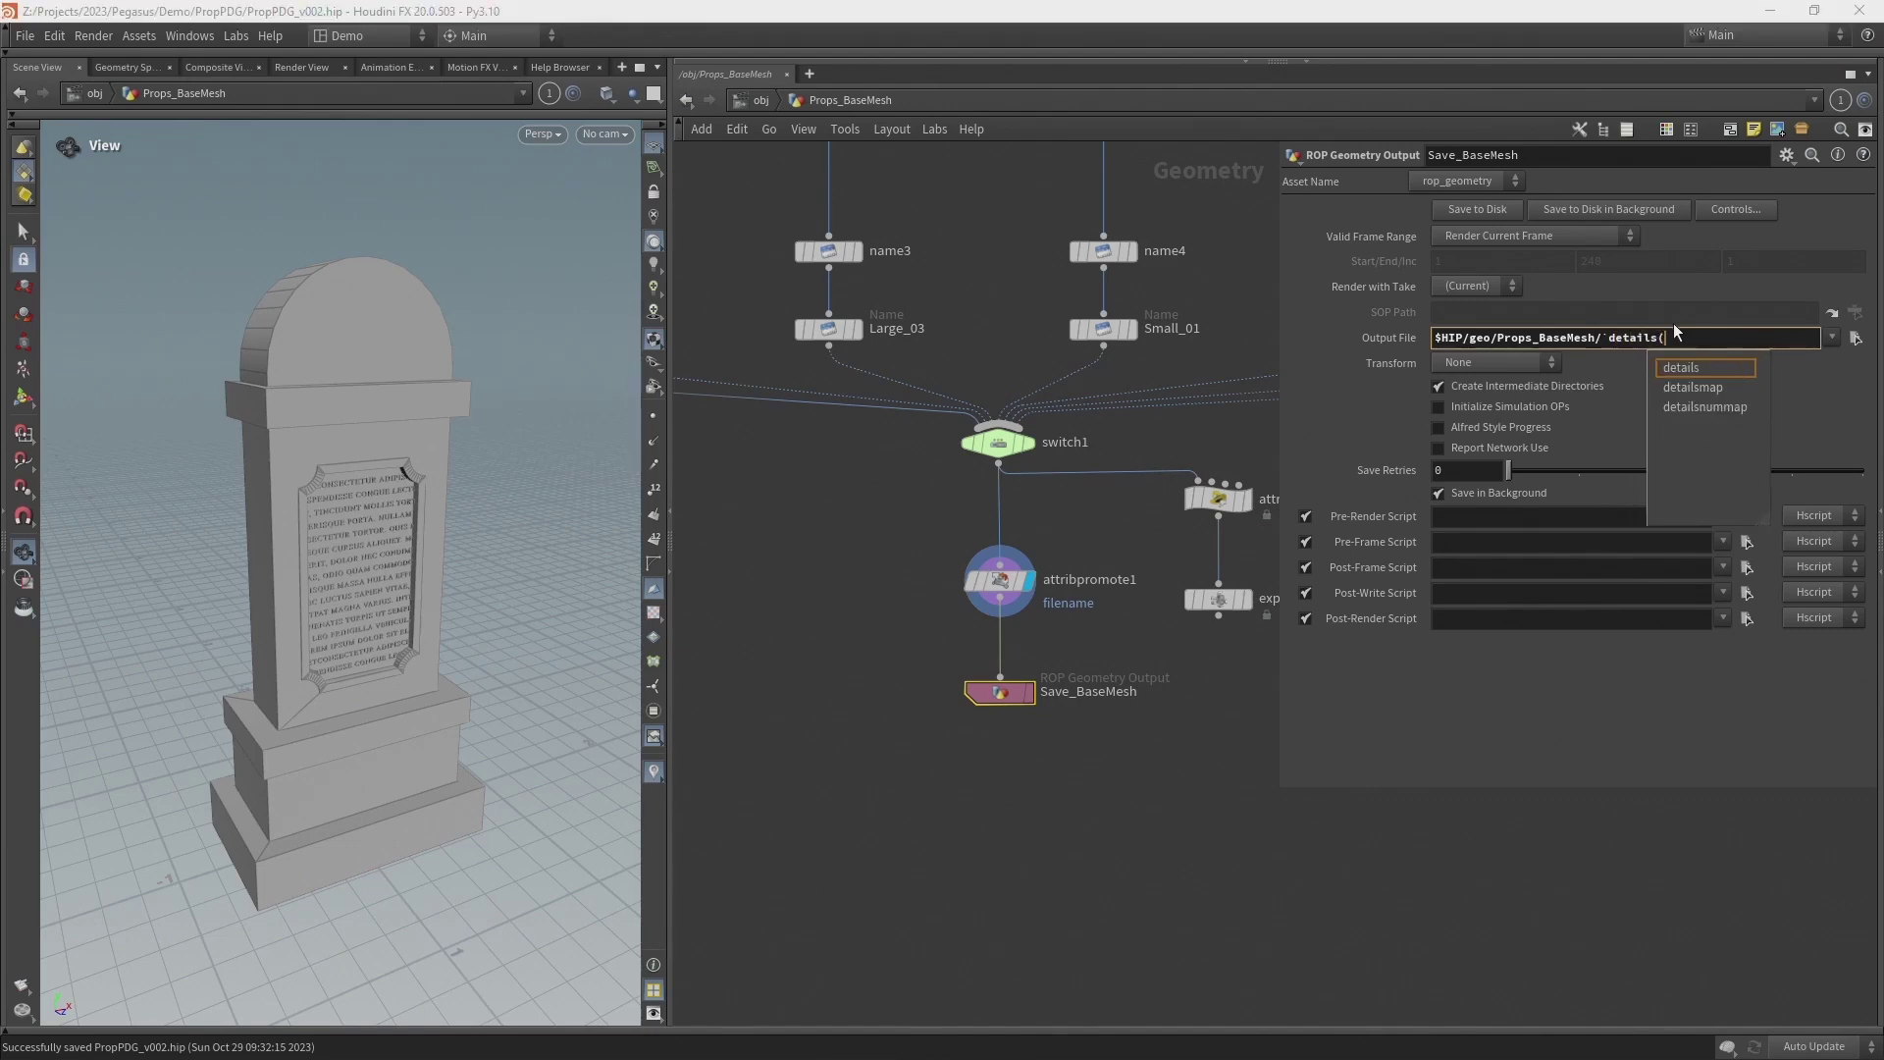
type("(")
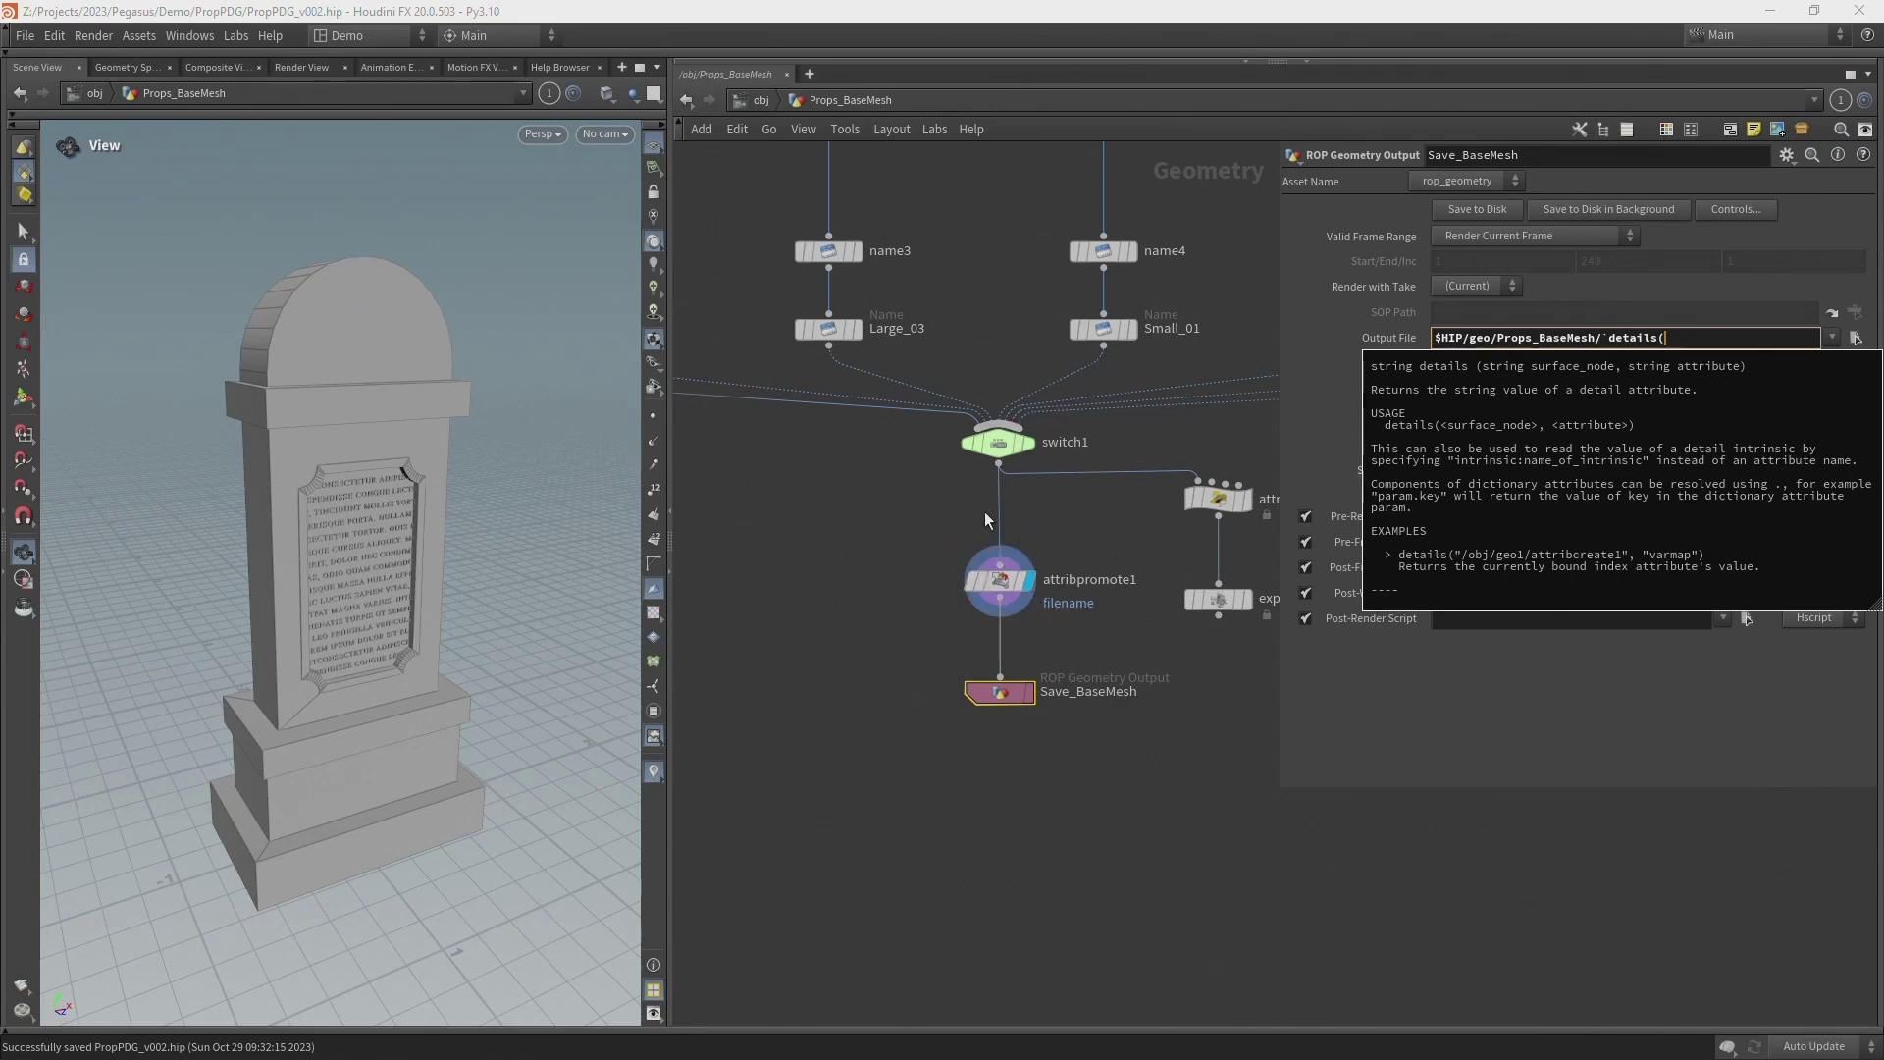
type("0,")
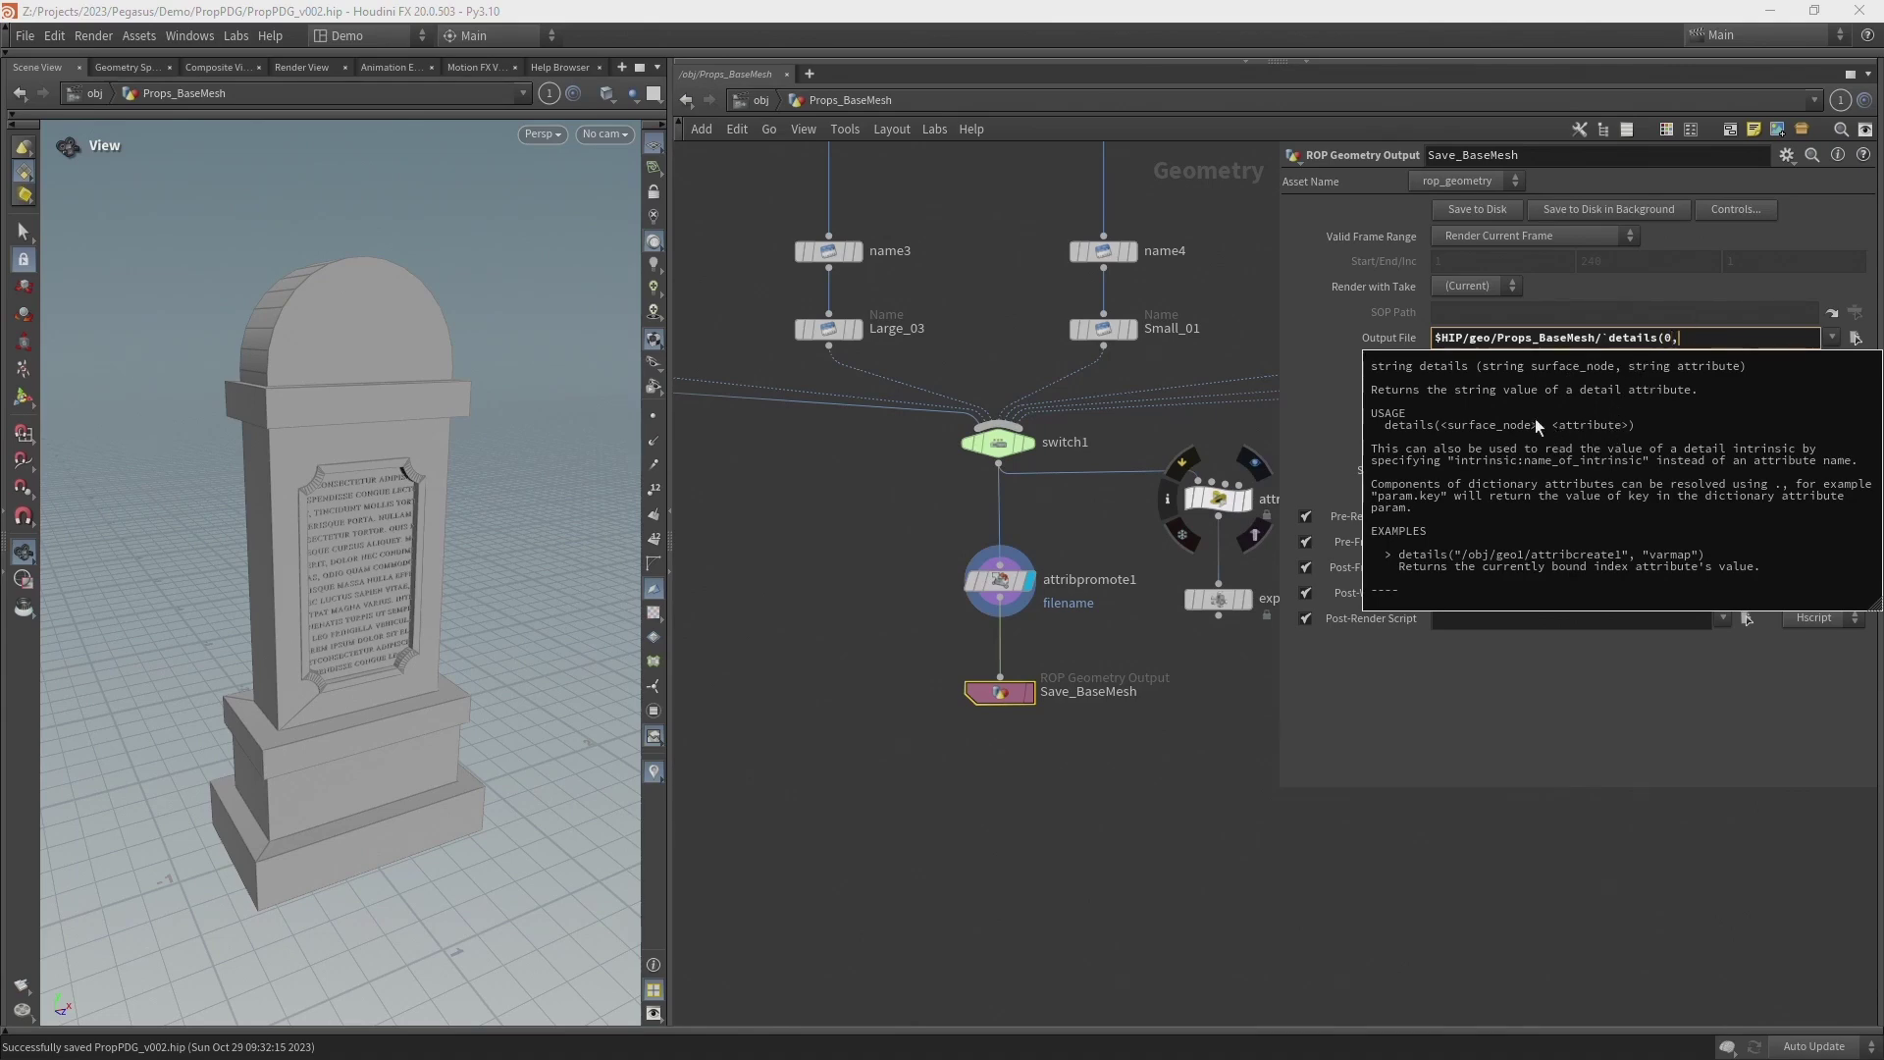
type("\"")
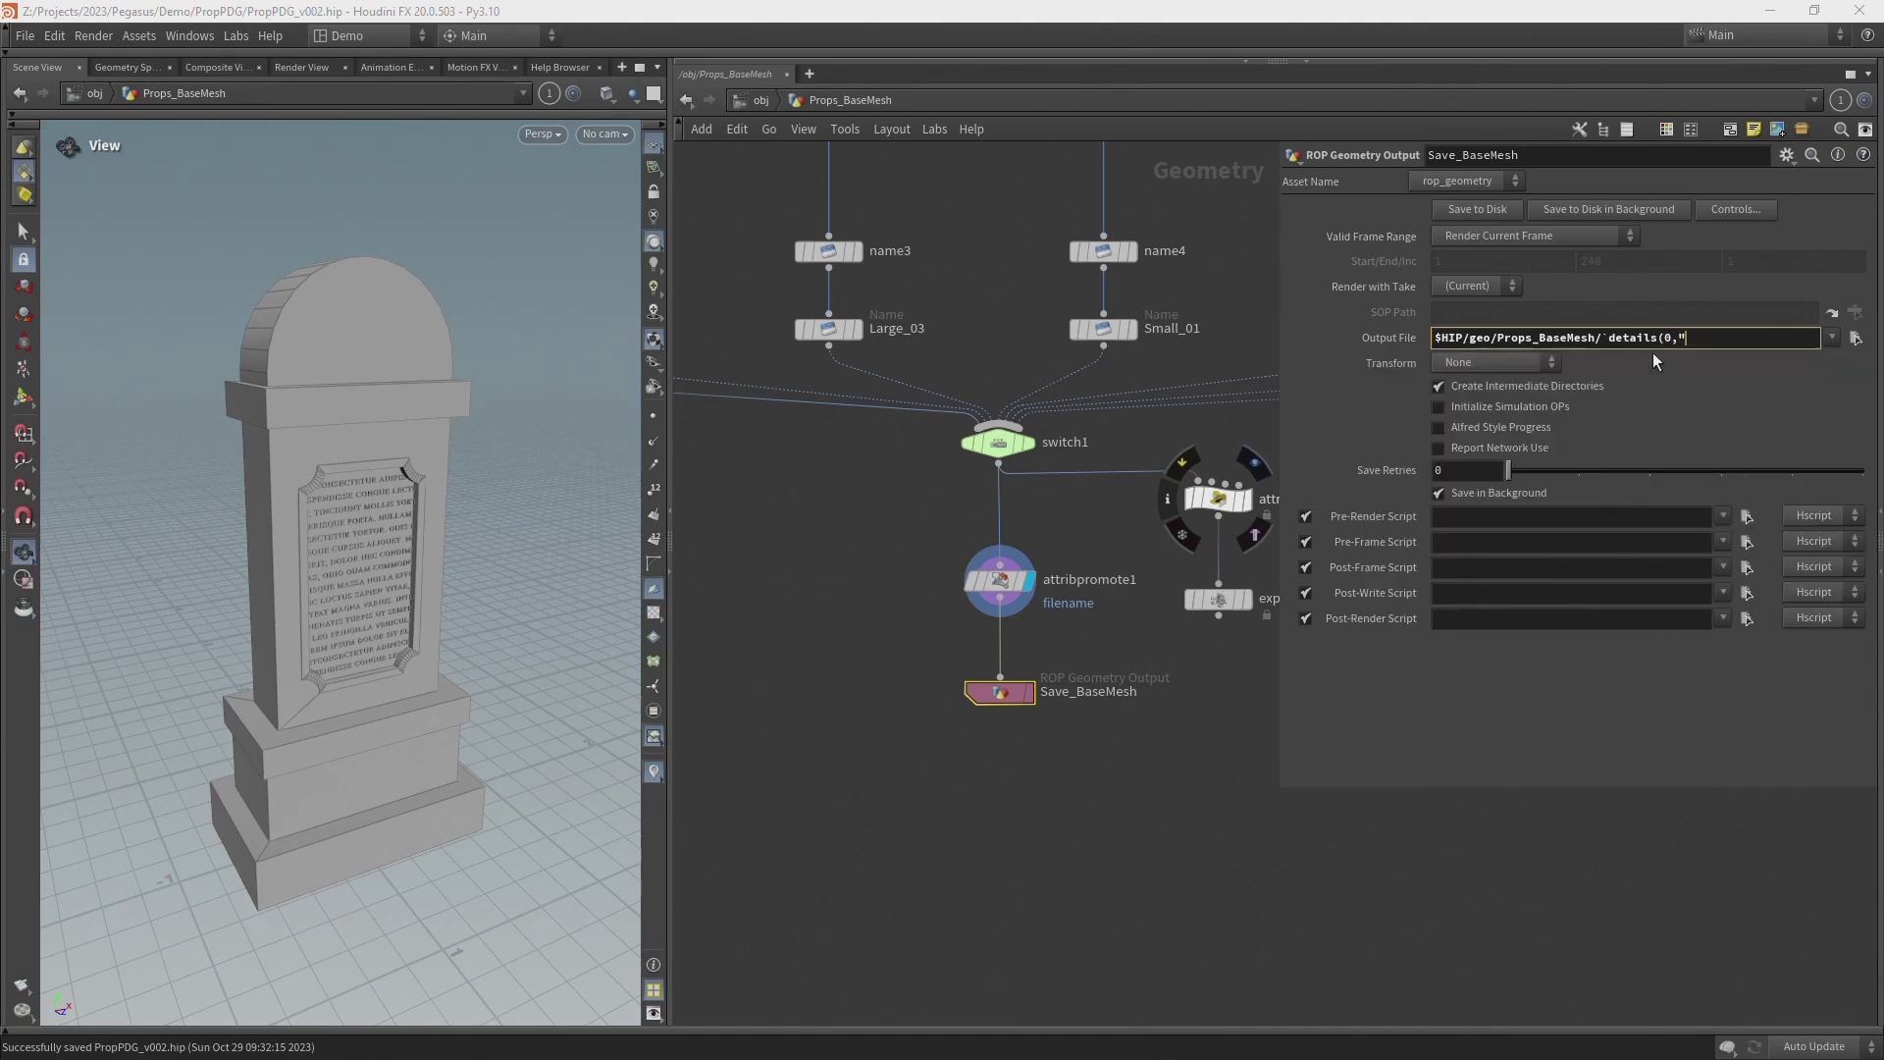
type("filename\"")
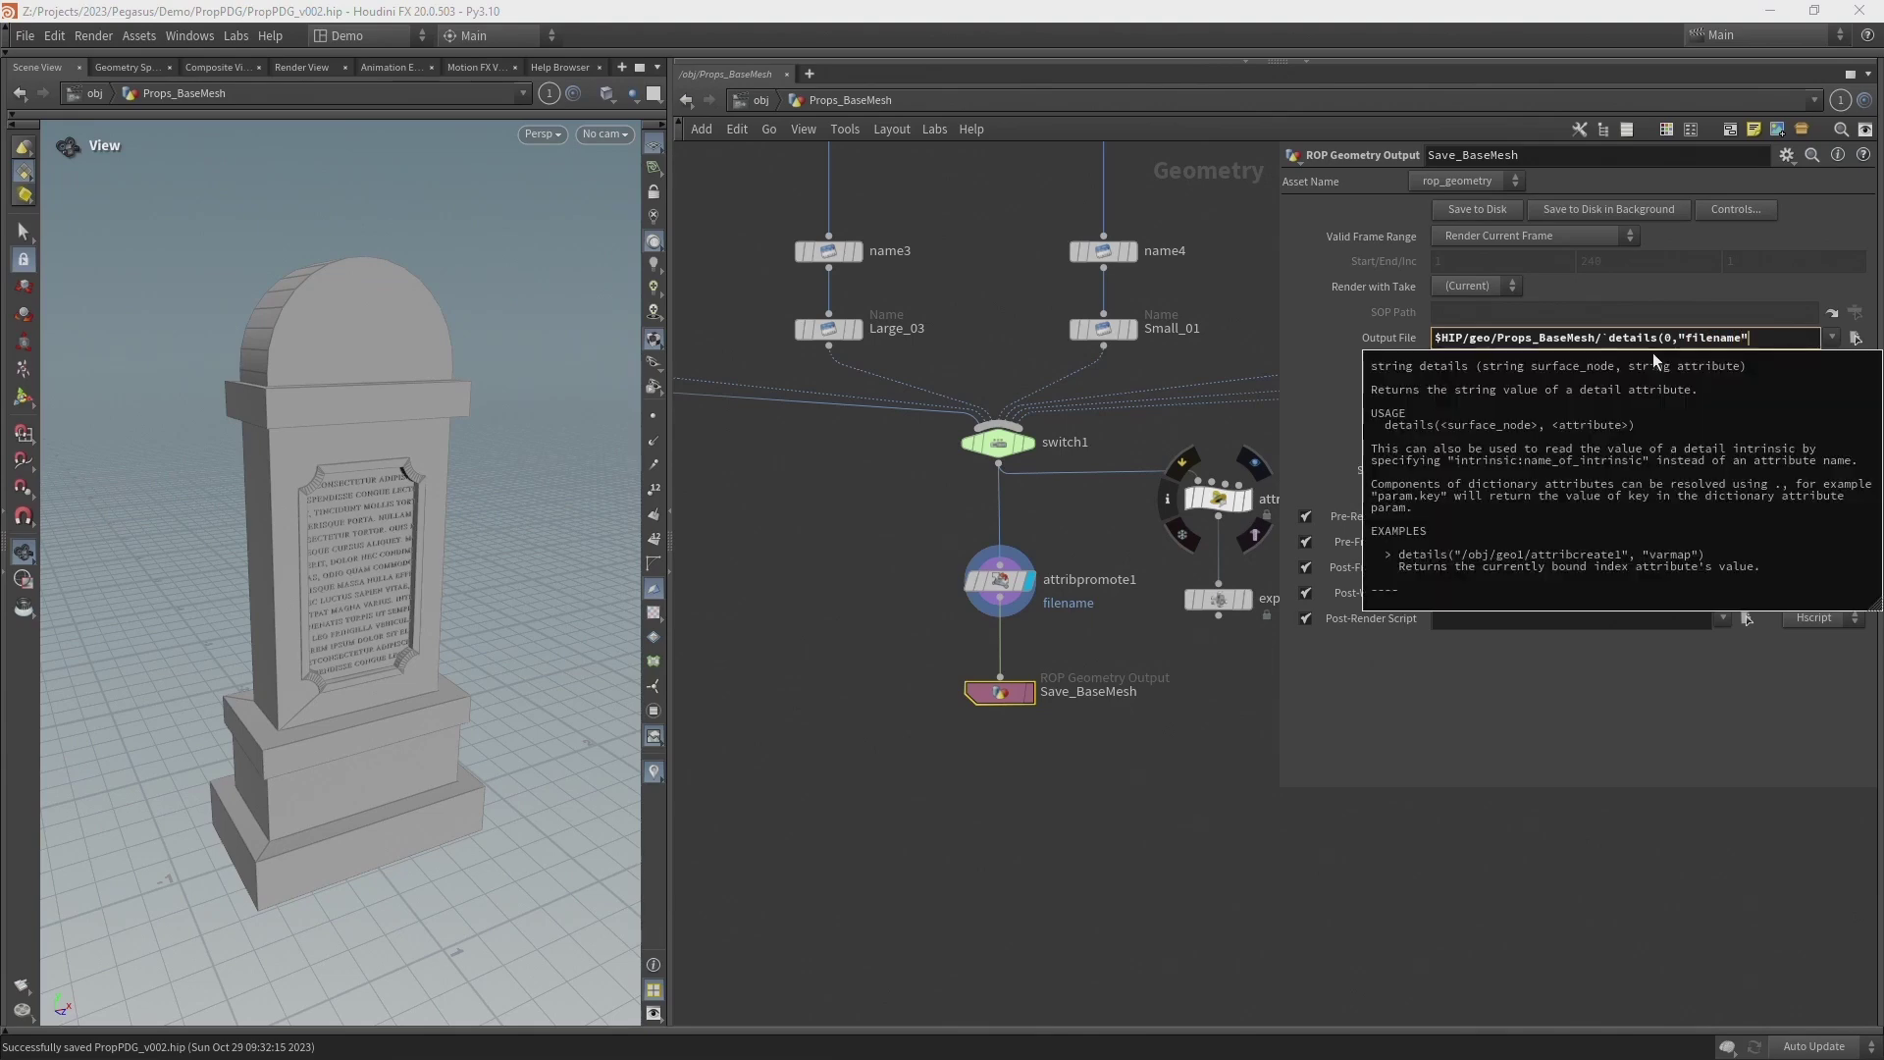
type(")`")
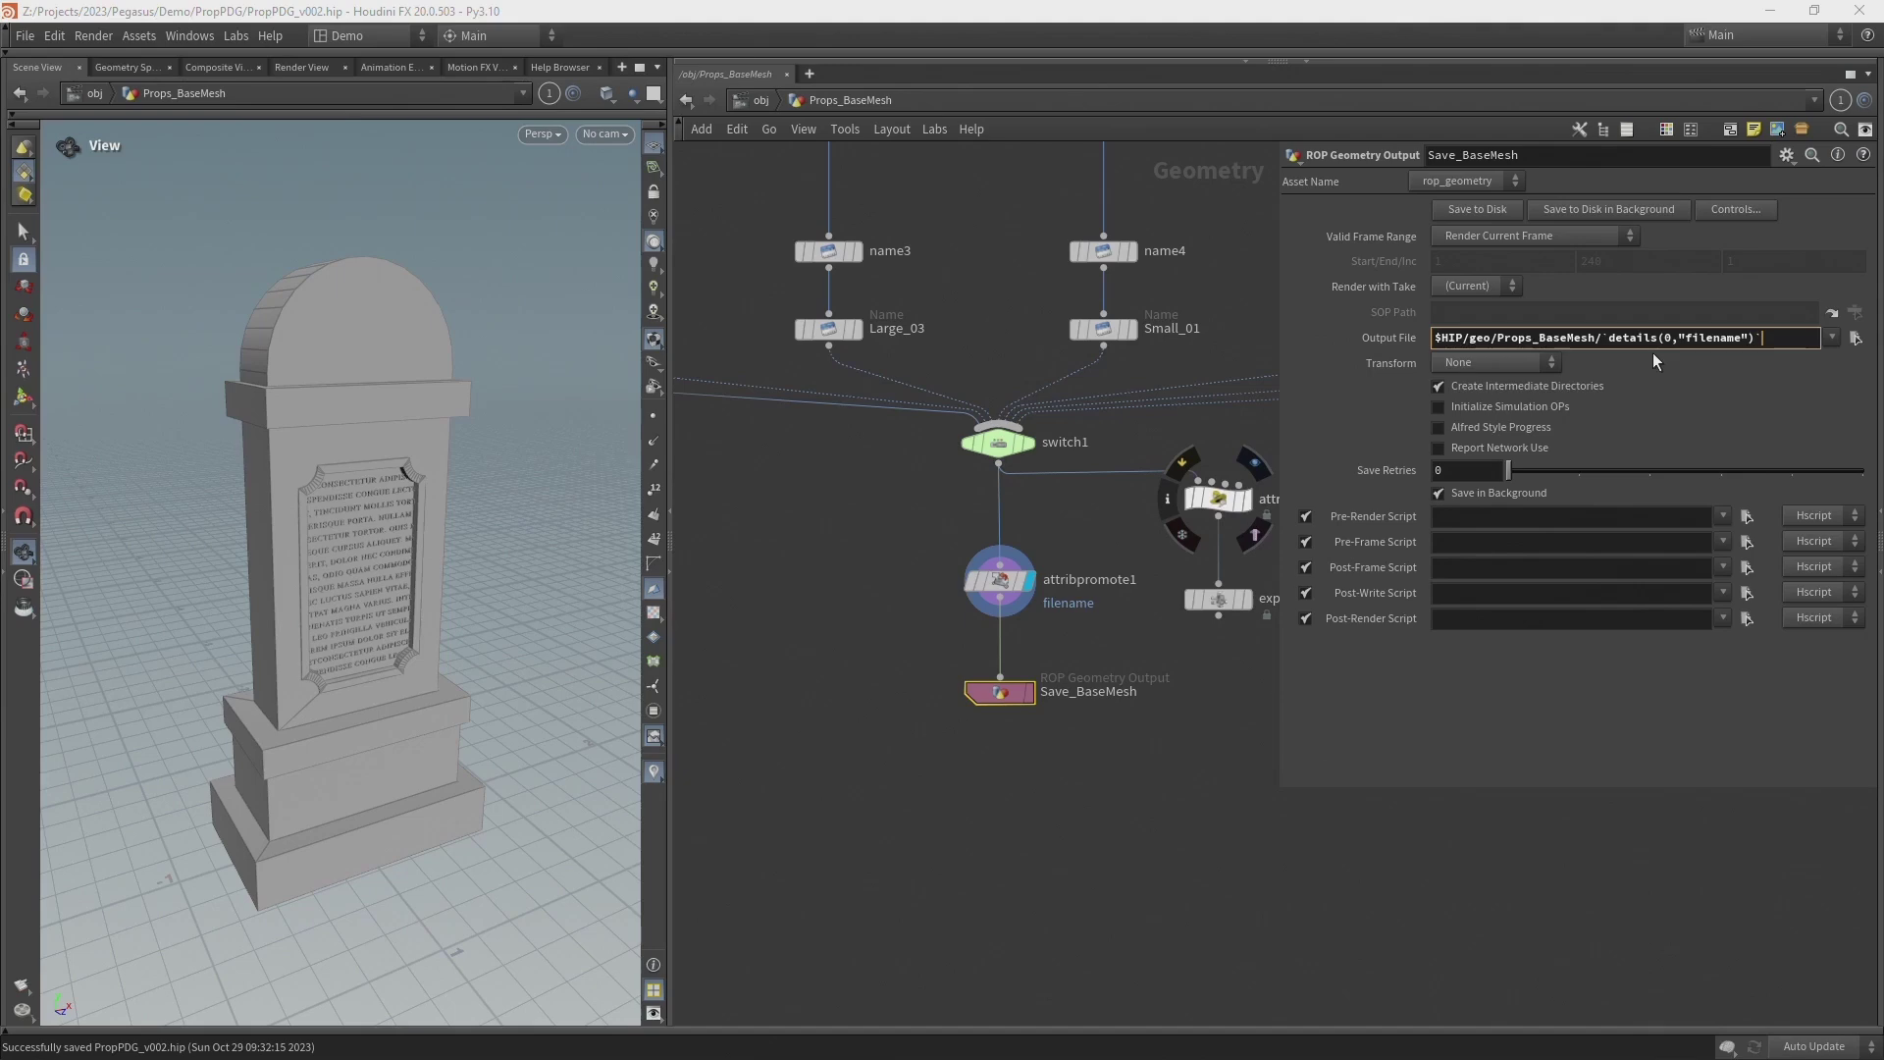
type(".bgeo")
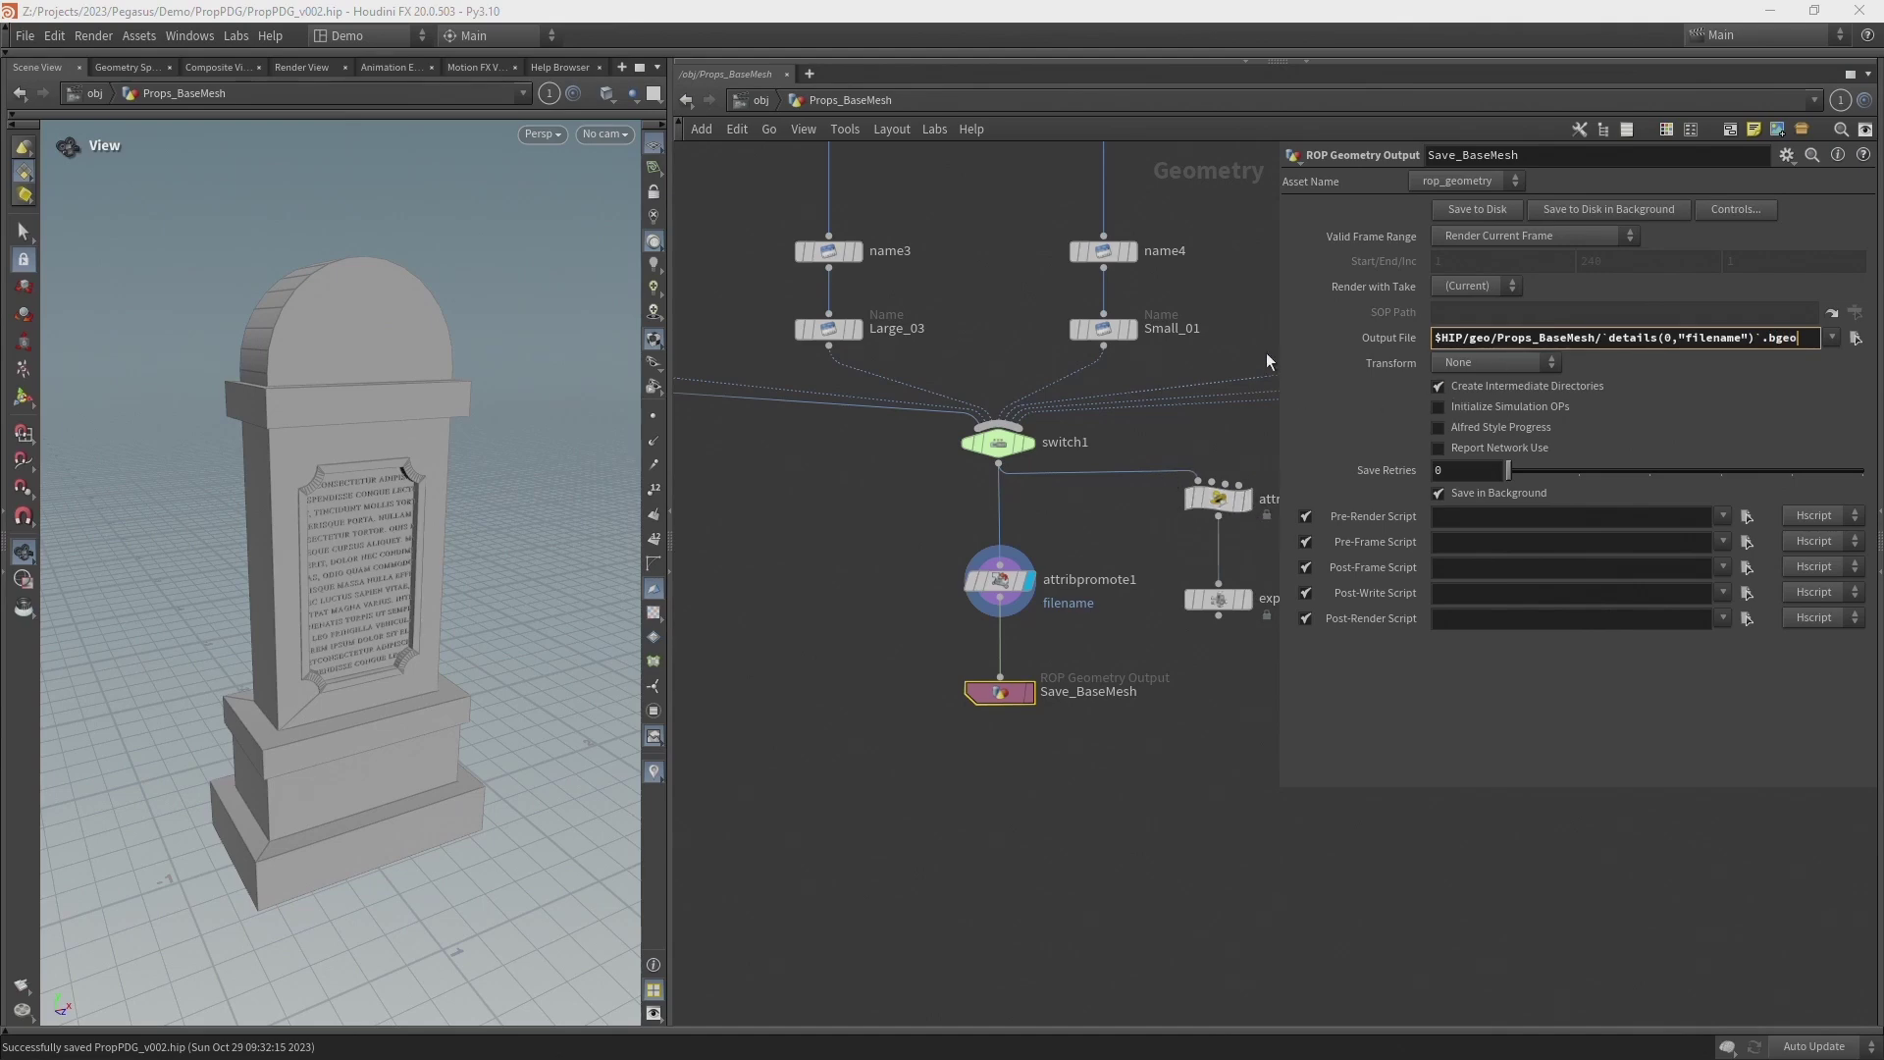
key("Return")
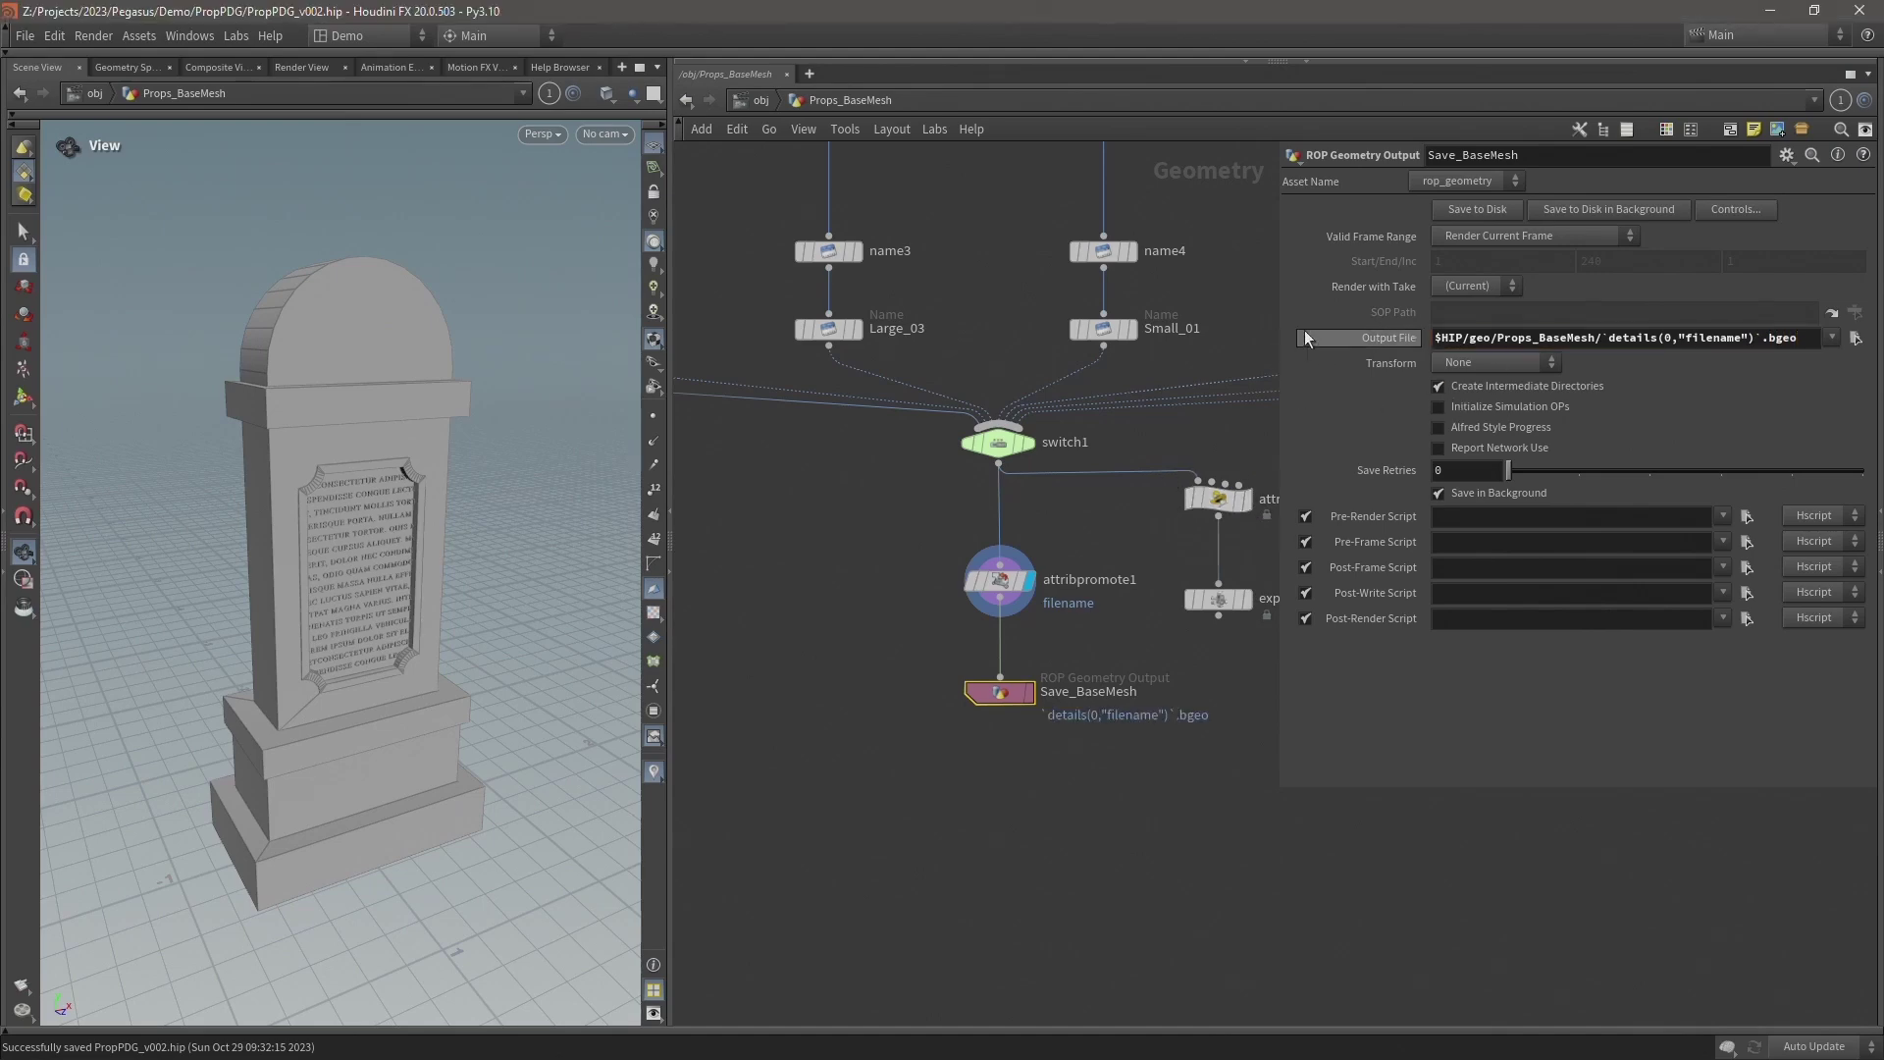
Show the evaluated Output File path of Save_BaseMesh with enough width to read it in full.
left_click(1395, 342)
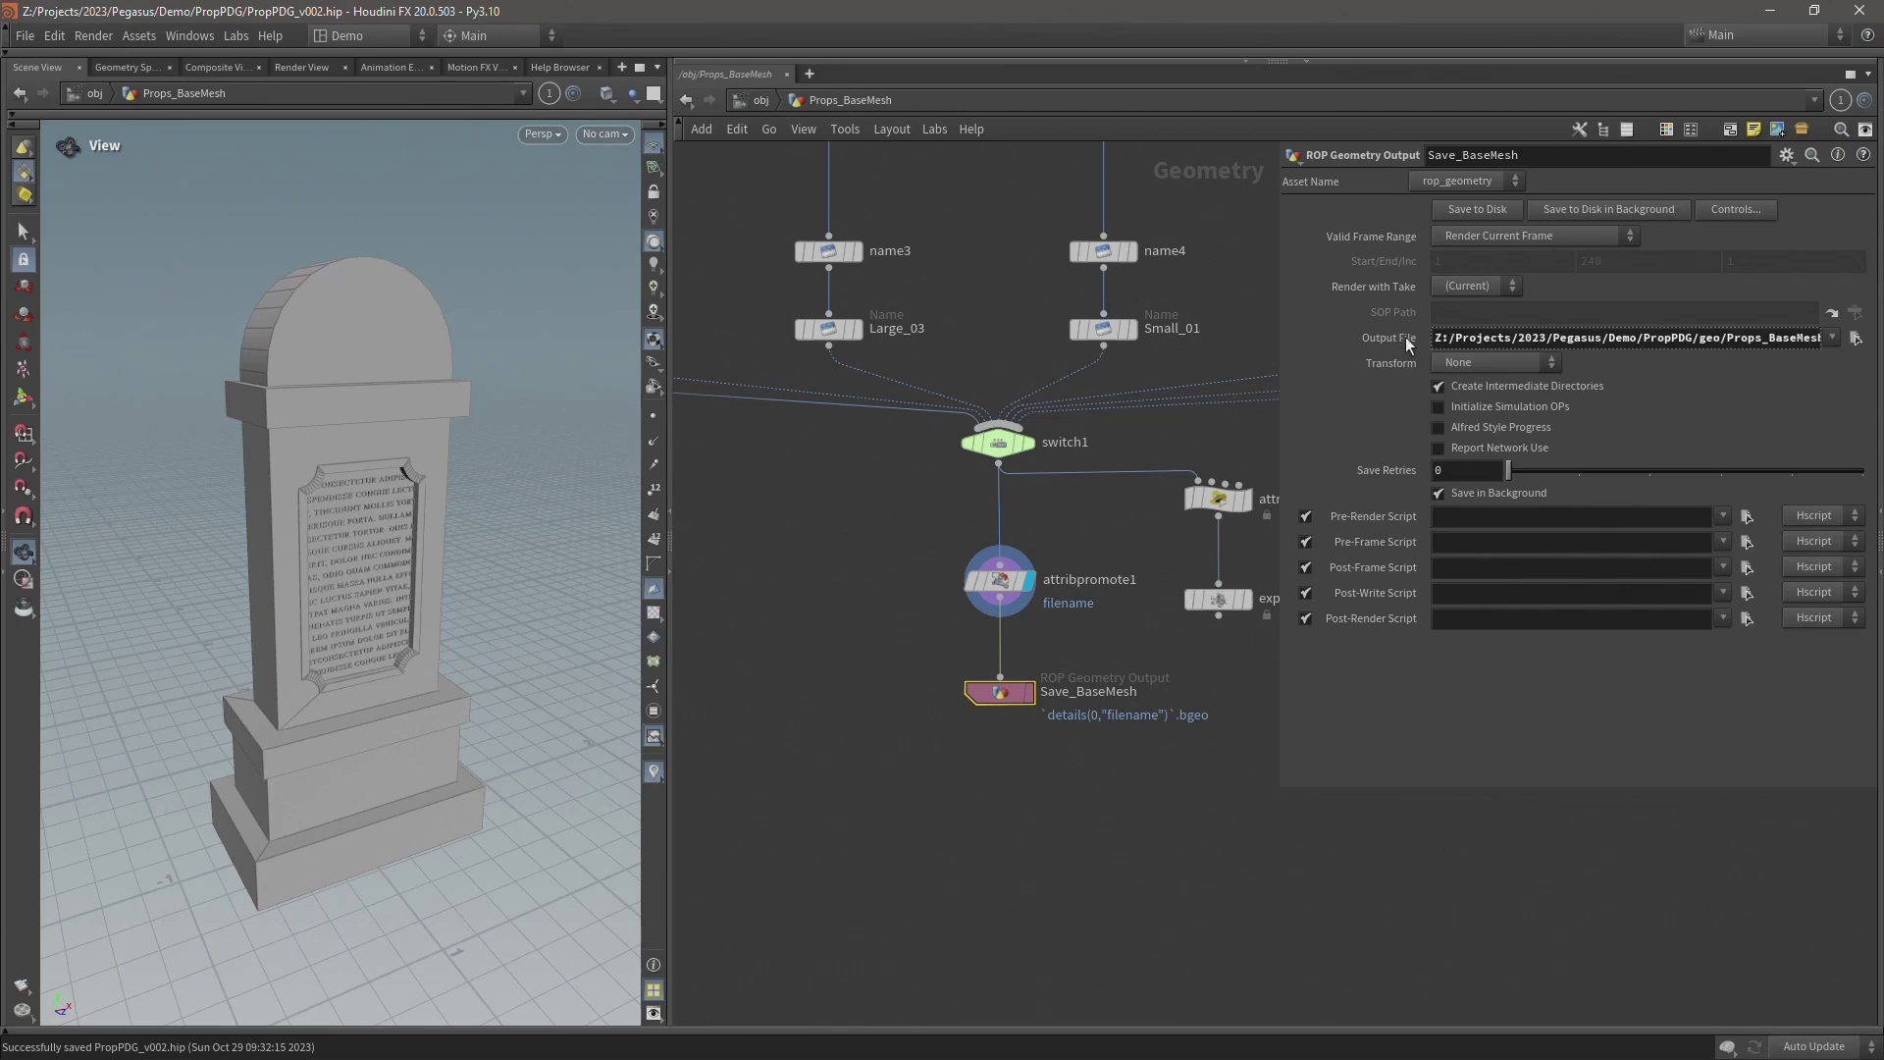
left_click_drag(1271, 346, 1031, 345)
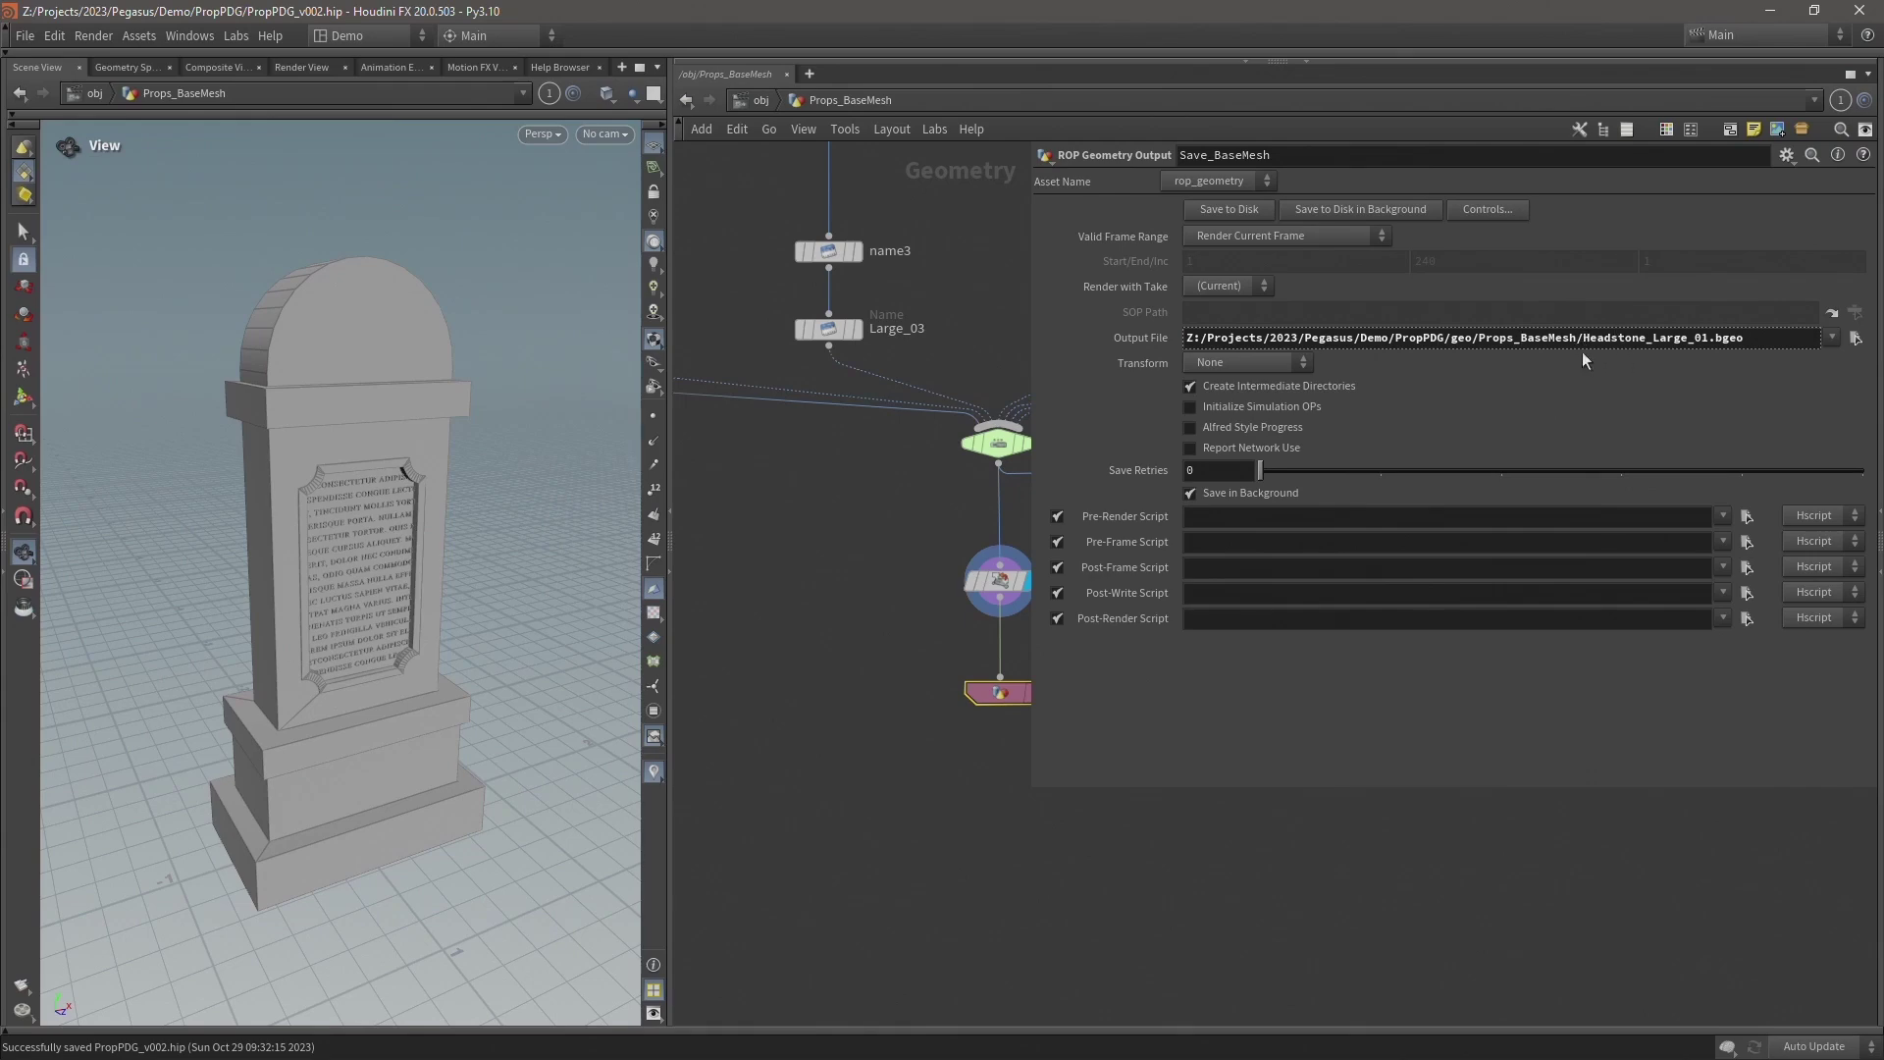
middle_click_drag(950, 316, 759, 297)
Set switch1's Select Input to 4 and check the evaluated output path on Save_BaseMesh.
left_click(807, 423)
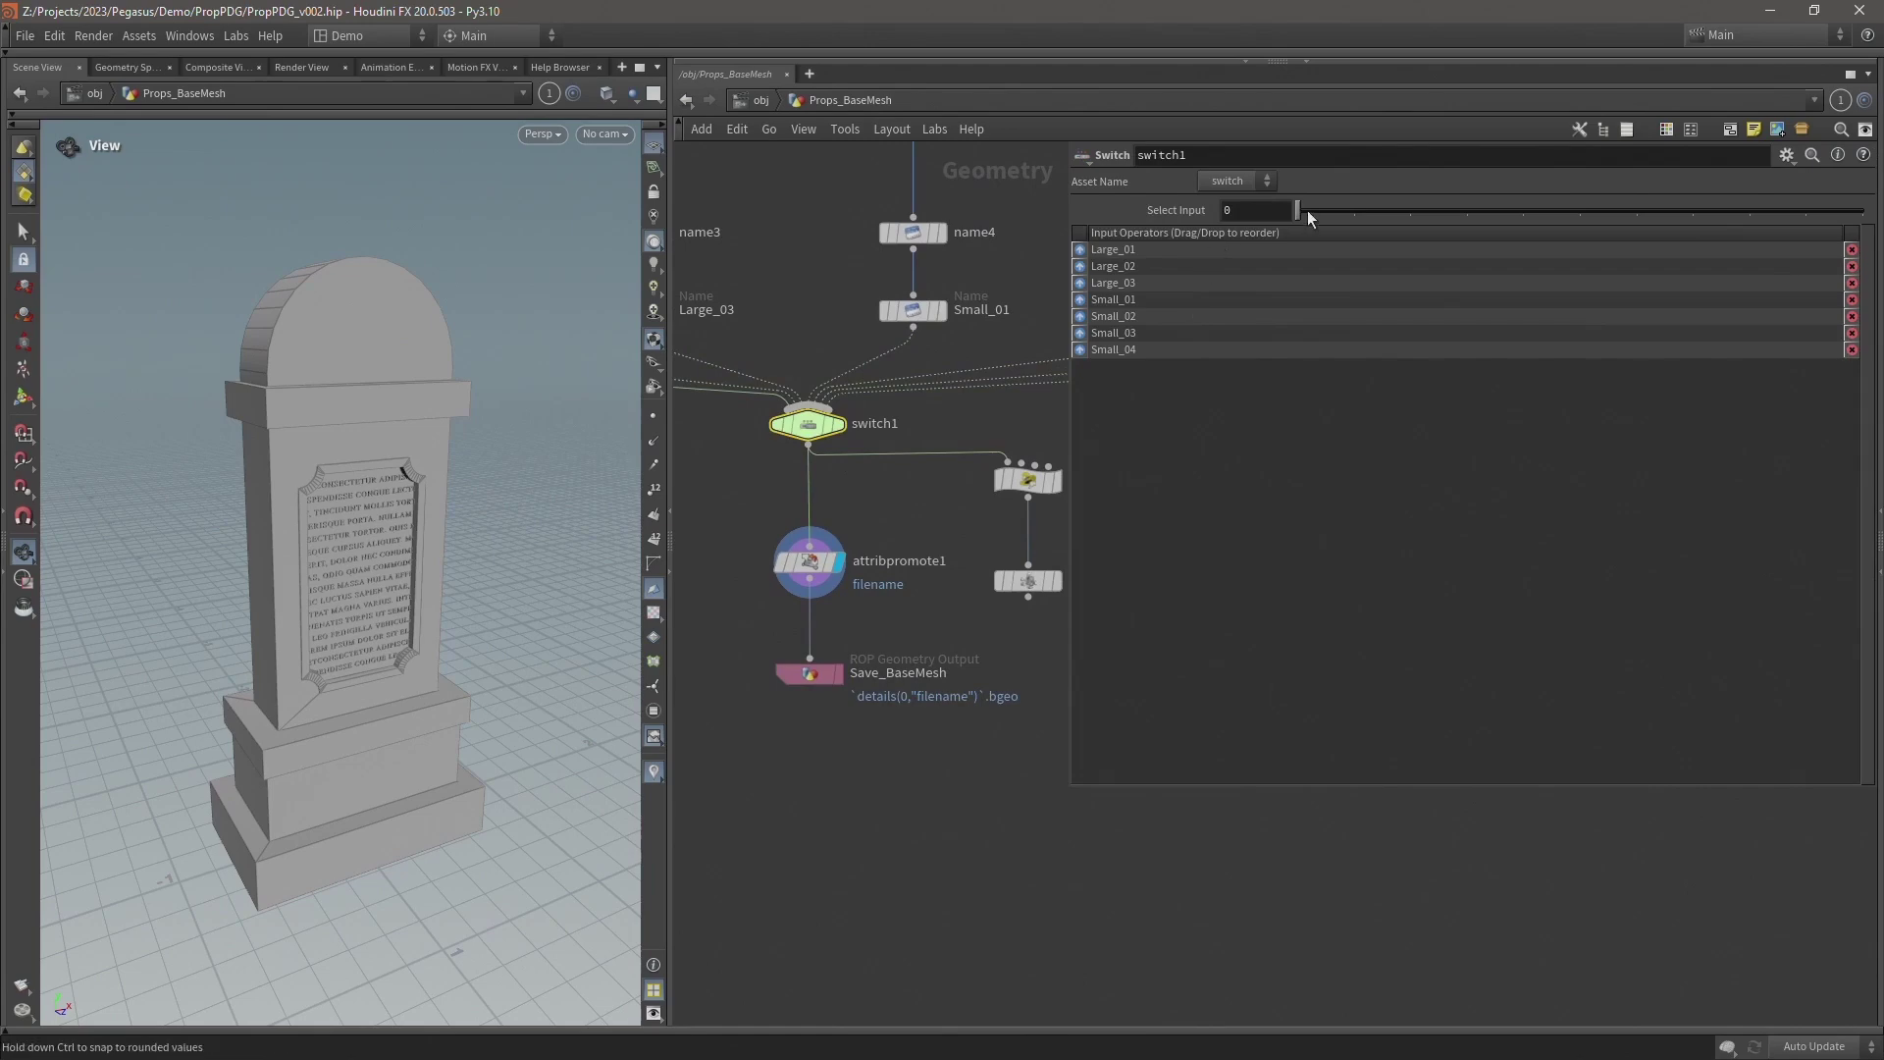
left_click_drag(1298, 210, 1523, 210)
left_click(810, 673)
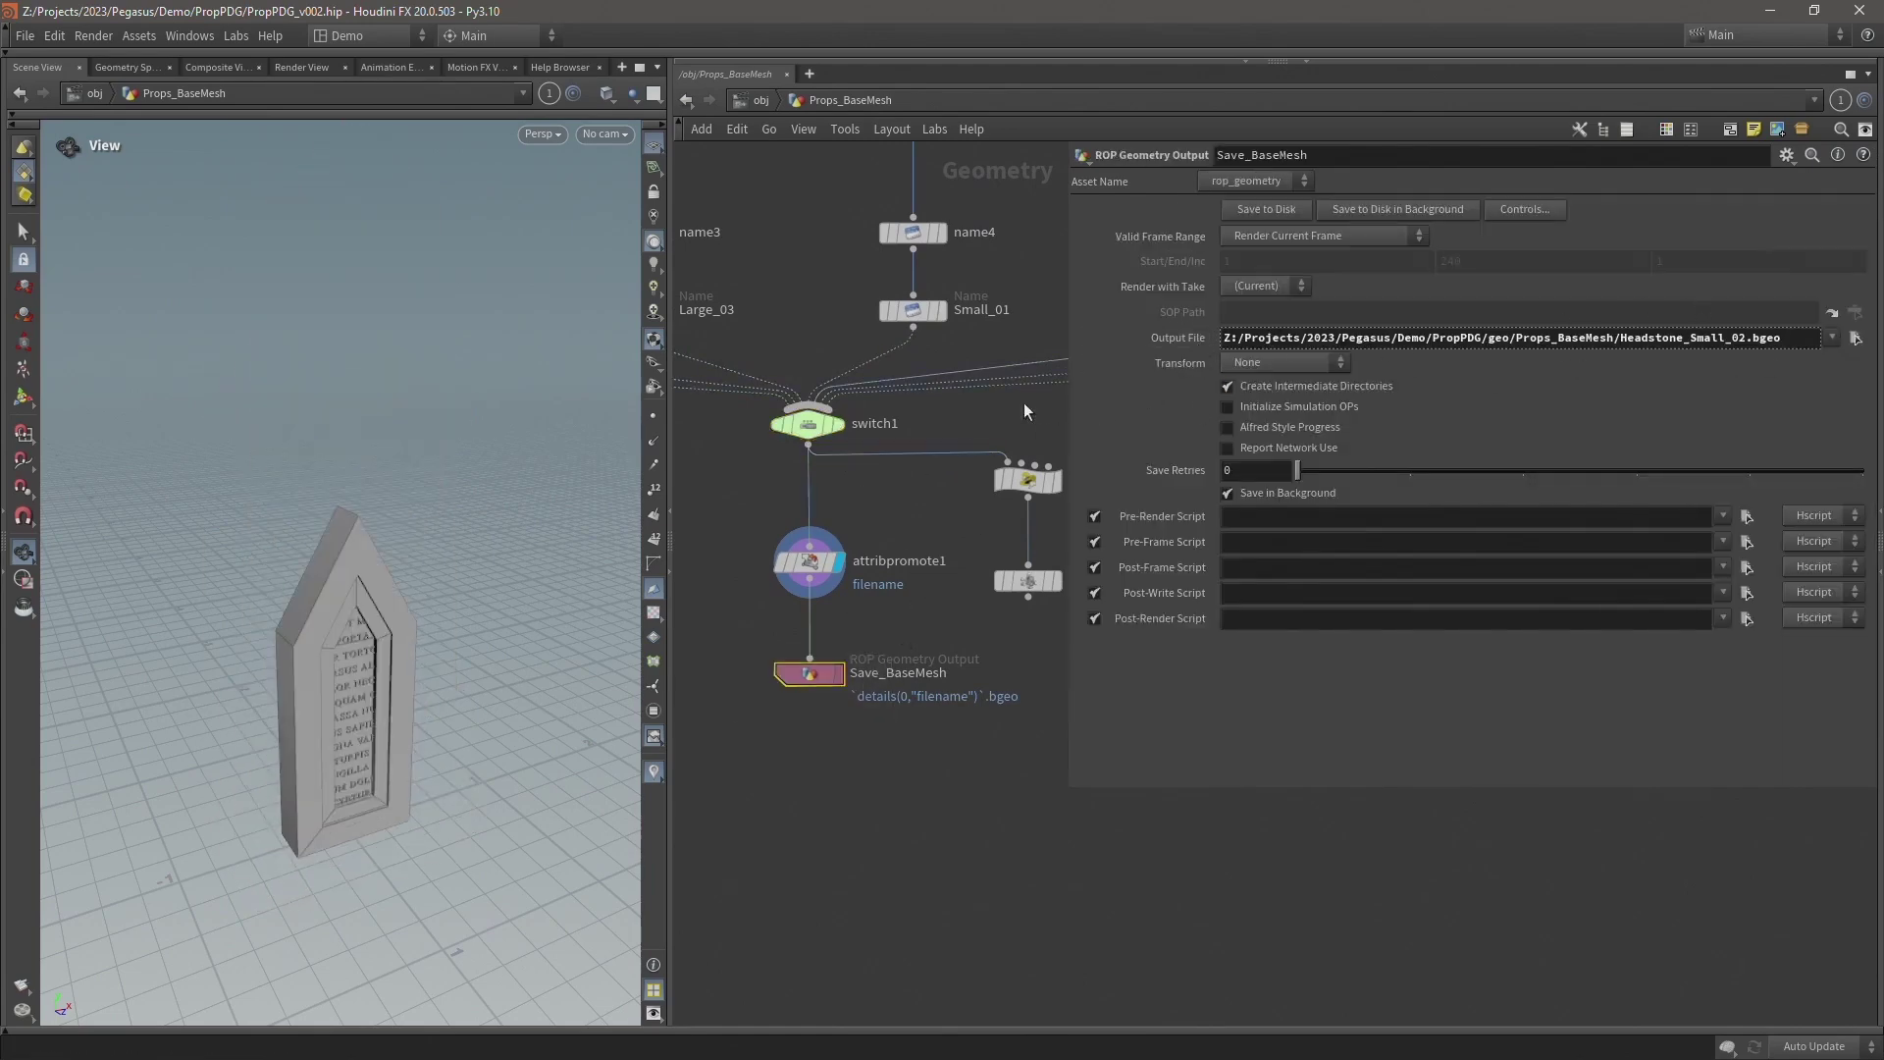
middle_click_drag(1088, 339, 1048, 376)
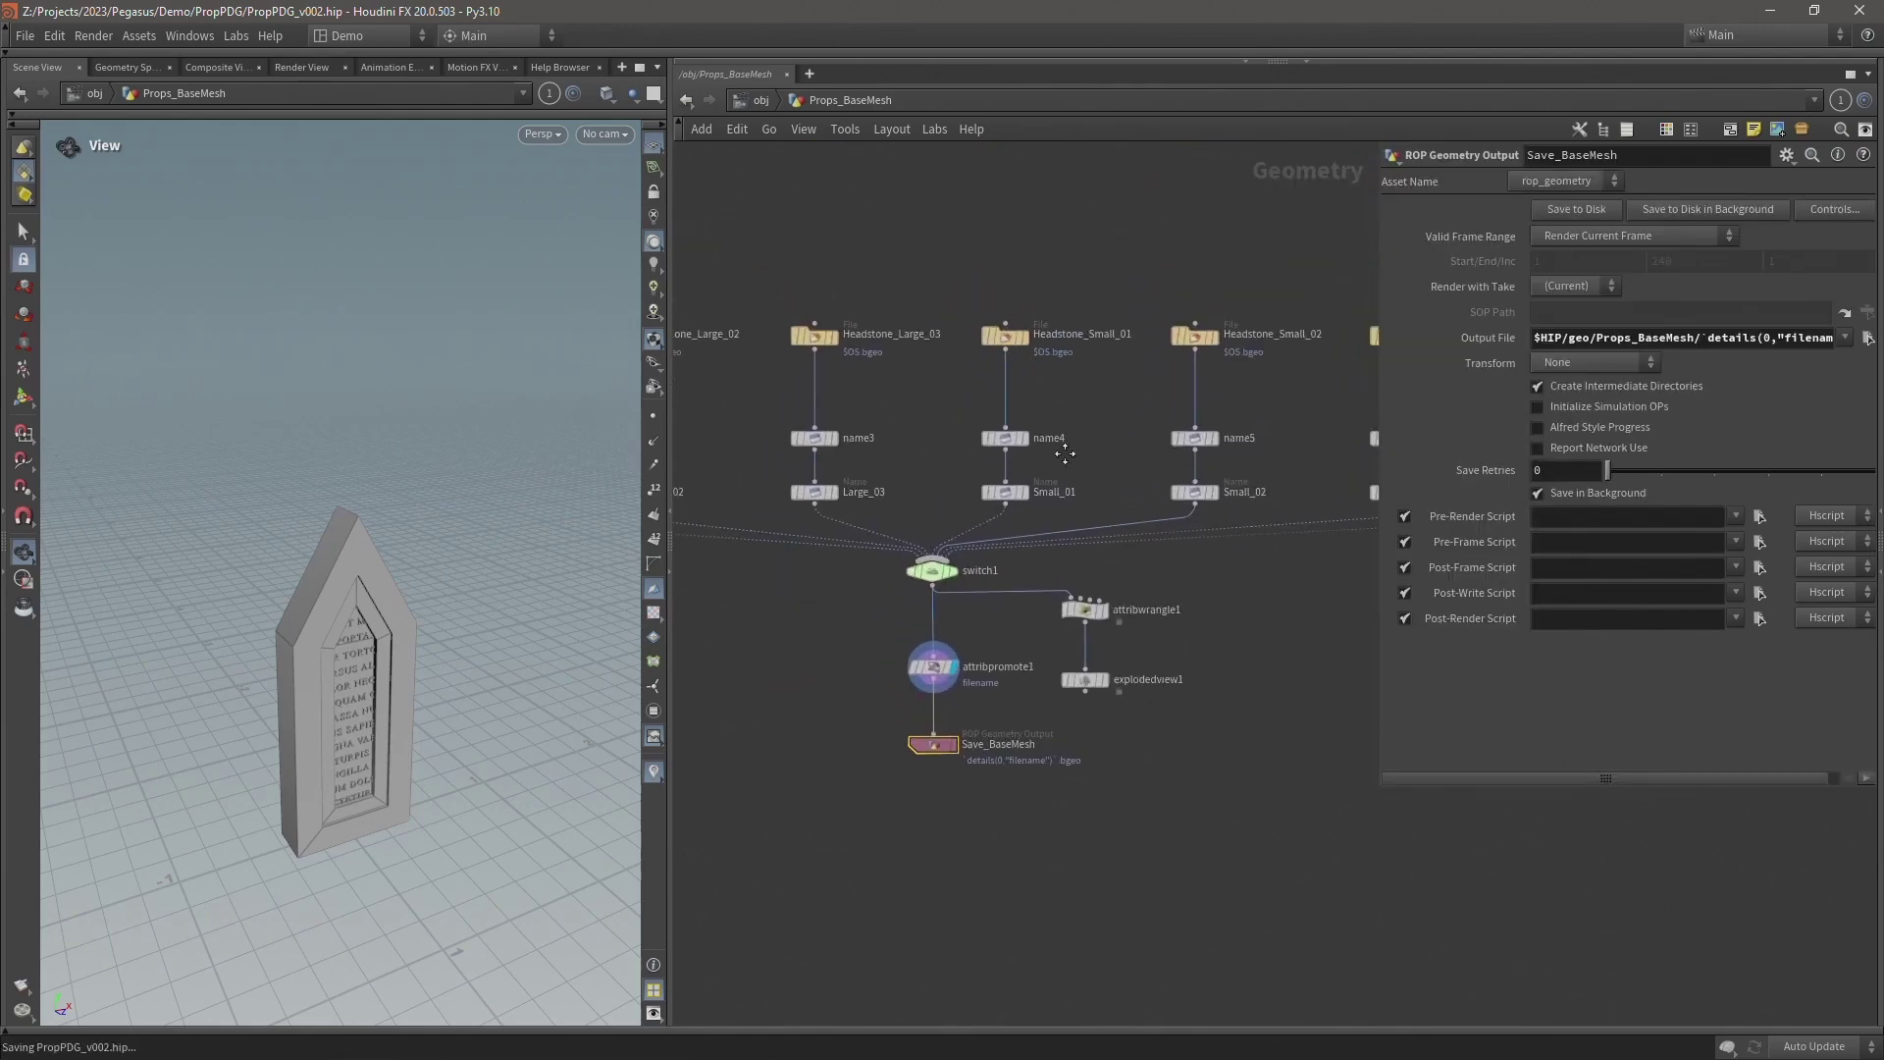
scroll(1181, 429, "down", 3)
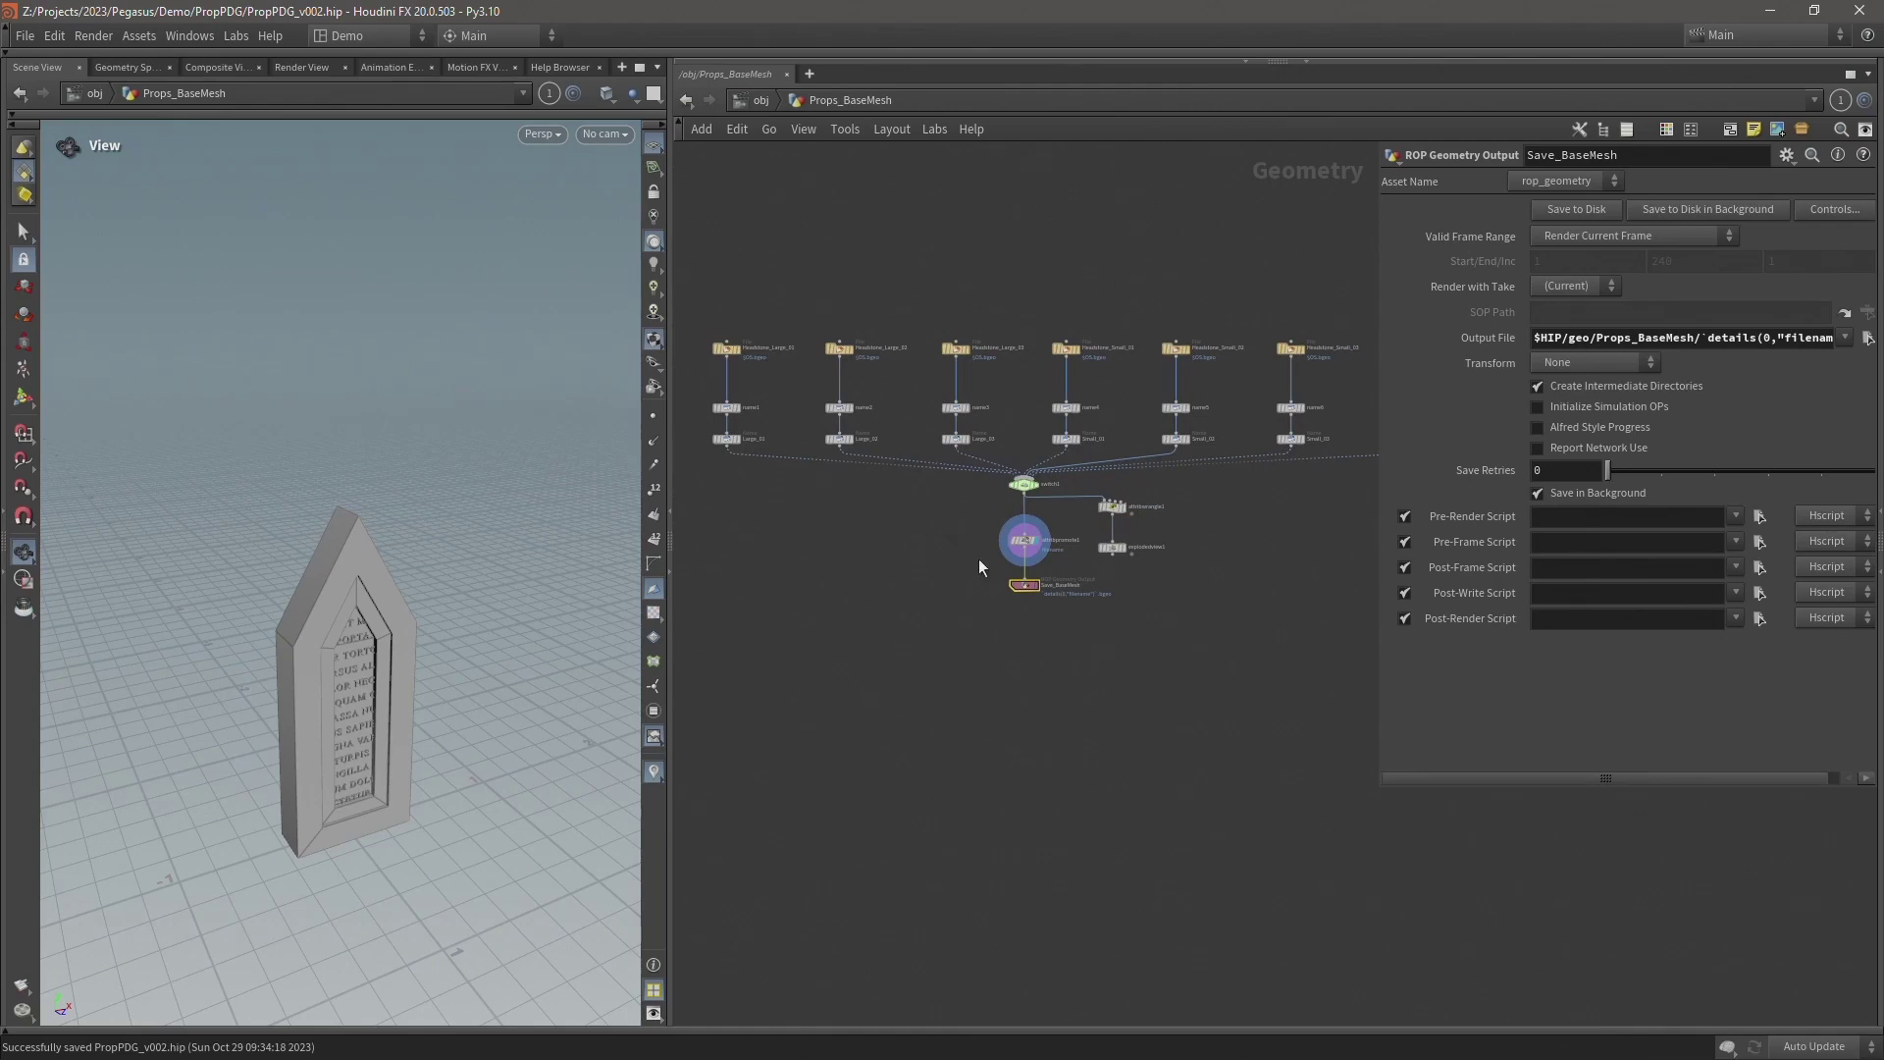
scroll(1015, 502, "up", 4)
left_click(1033, 473)
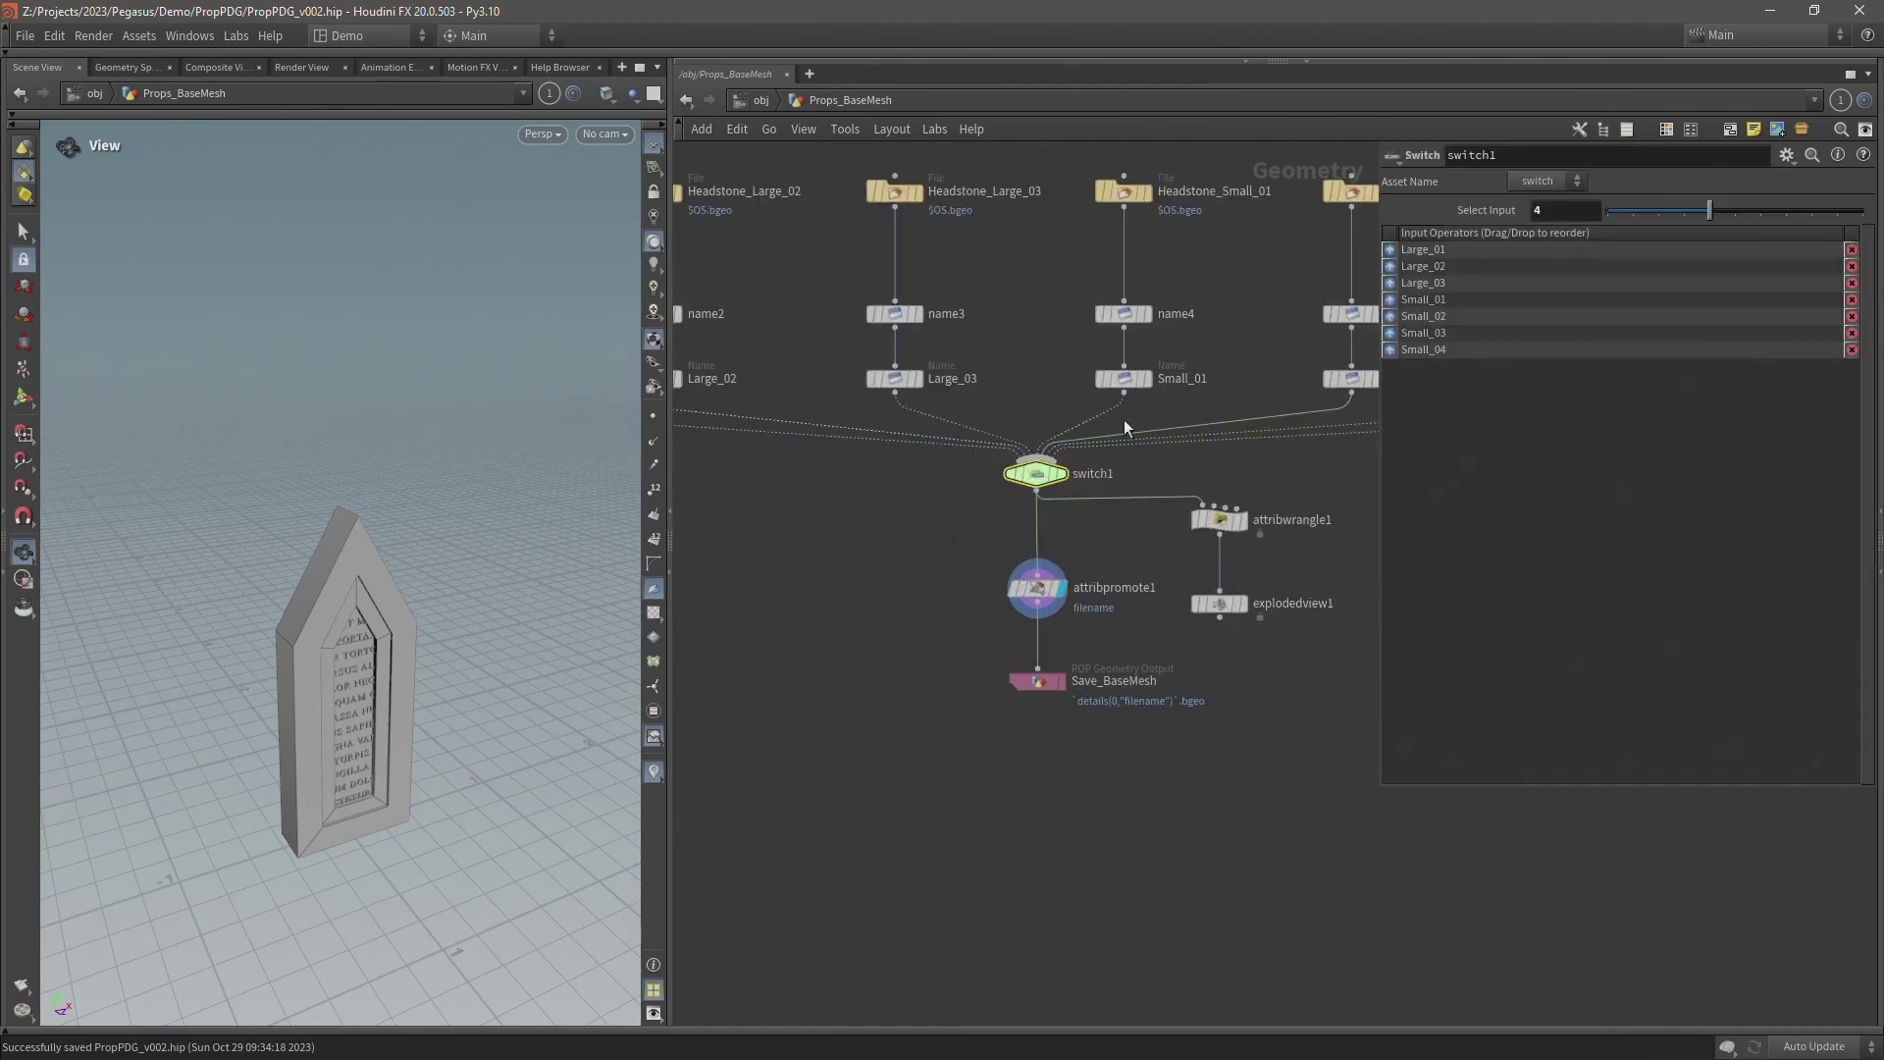
left_click(1037, 681)
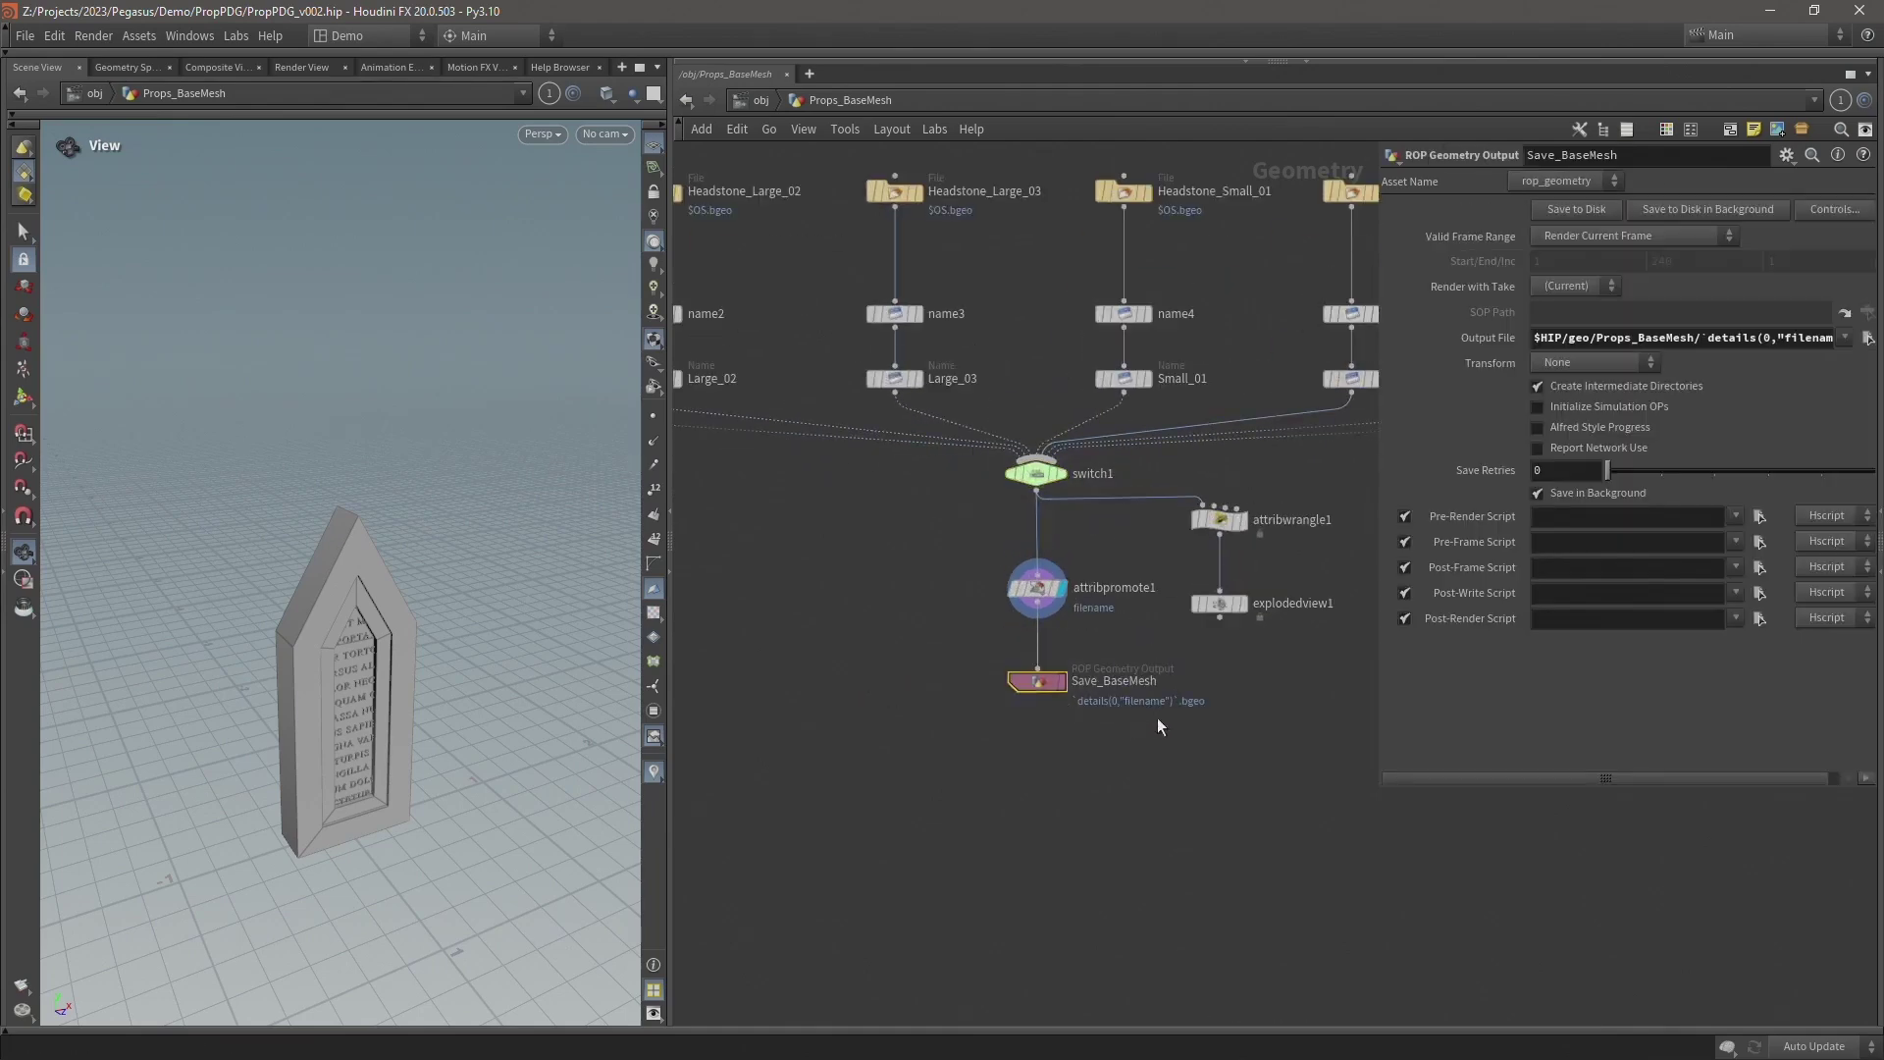
Add a Wedge node below localscheduler inside topnet1 and save the scene.
left_click(764, 101)
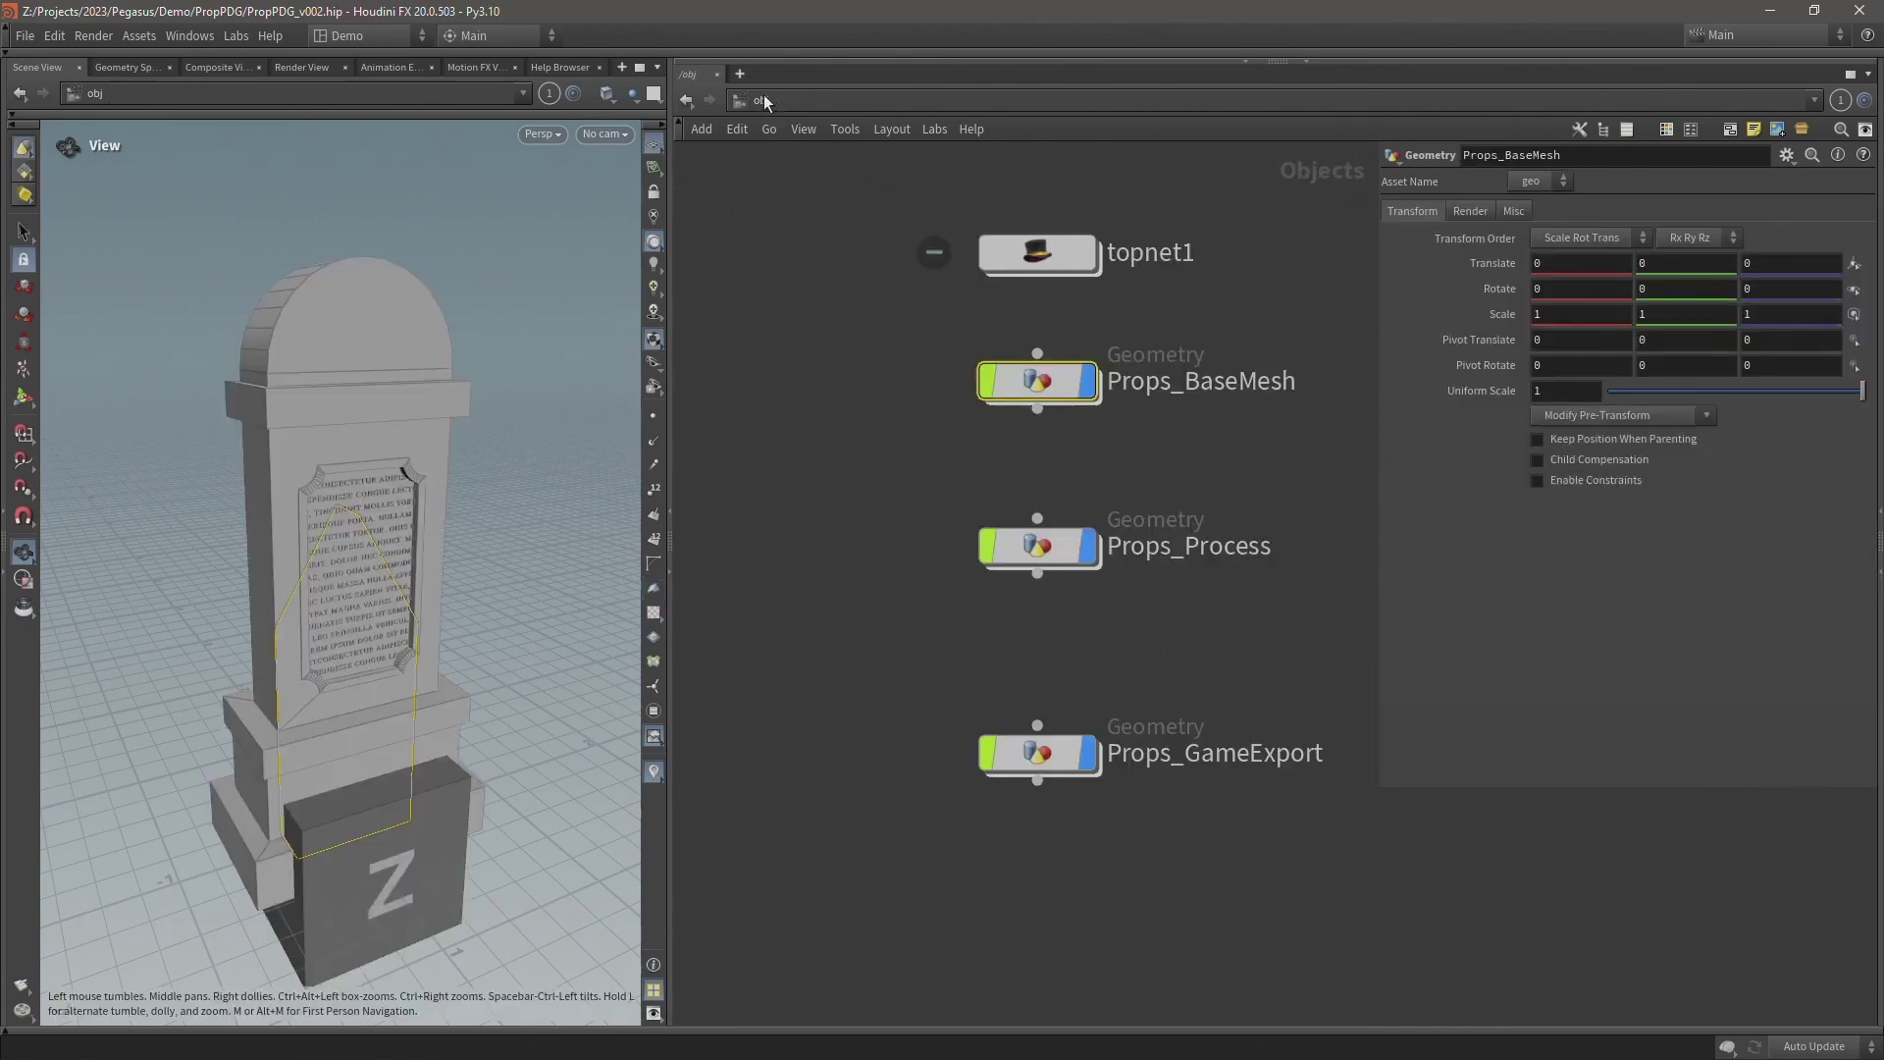
left_click(1044, 253)
double_click(1044, 252)
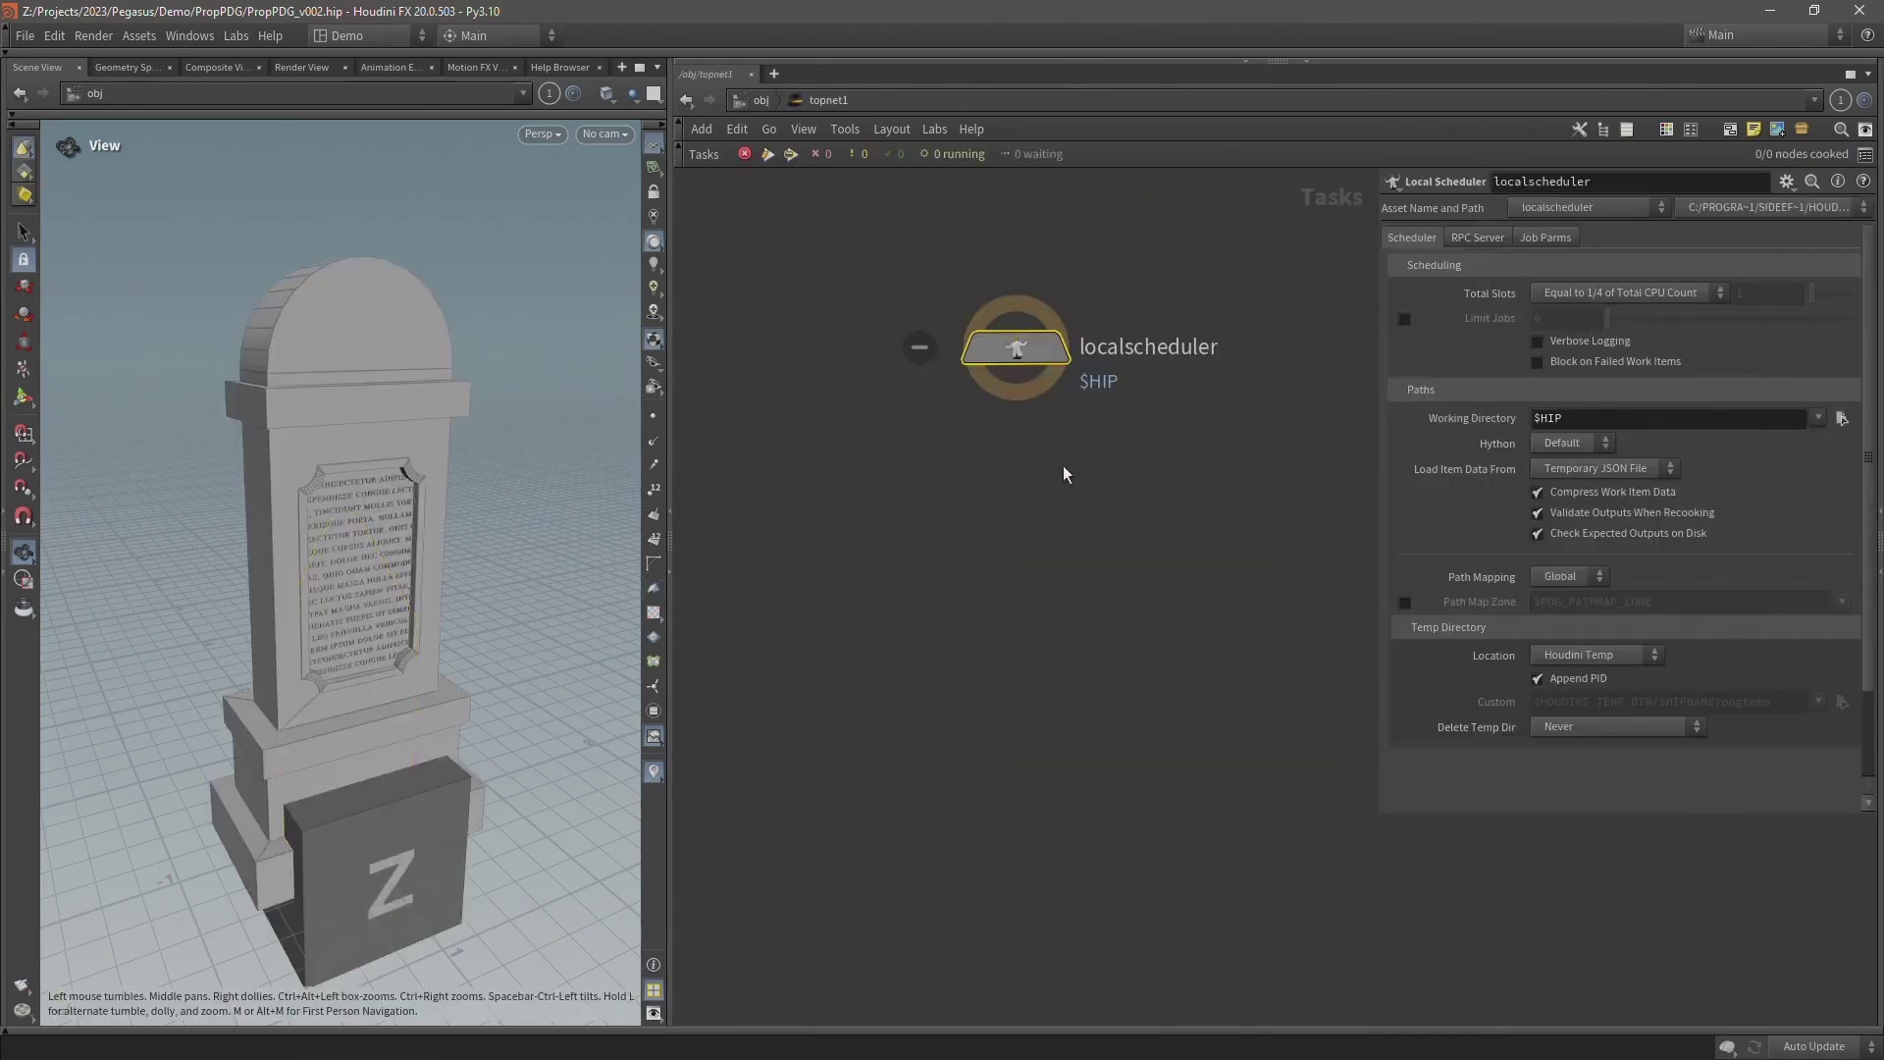
key("Tab")
type("wed")
key("Return")
left_click(1016, 510)
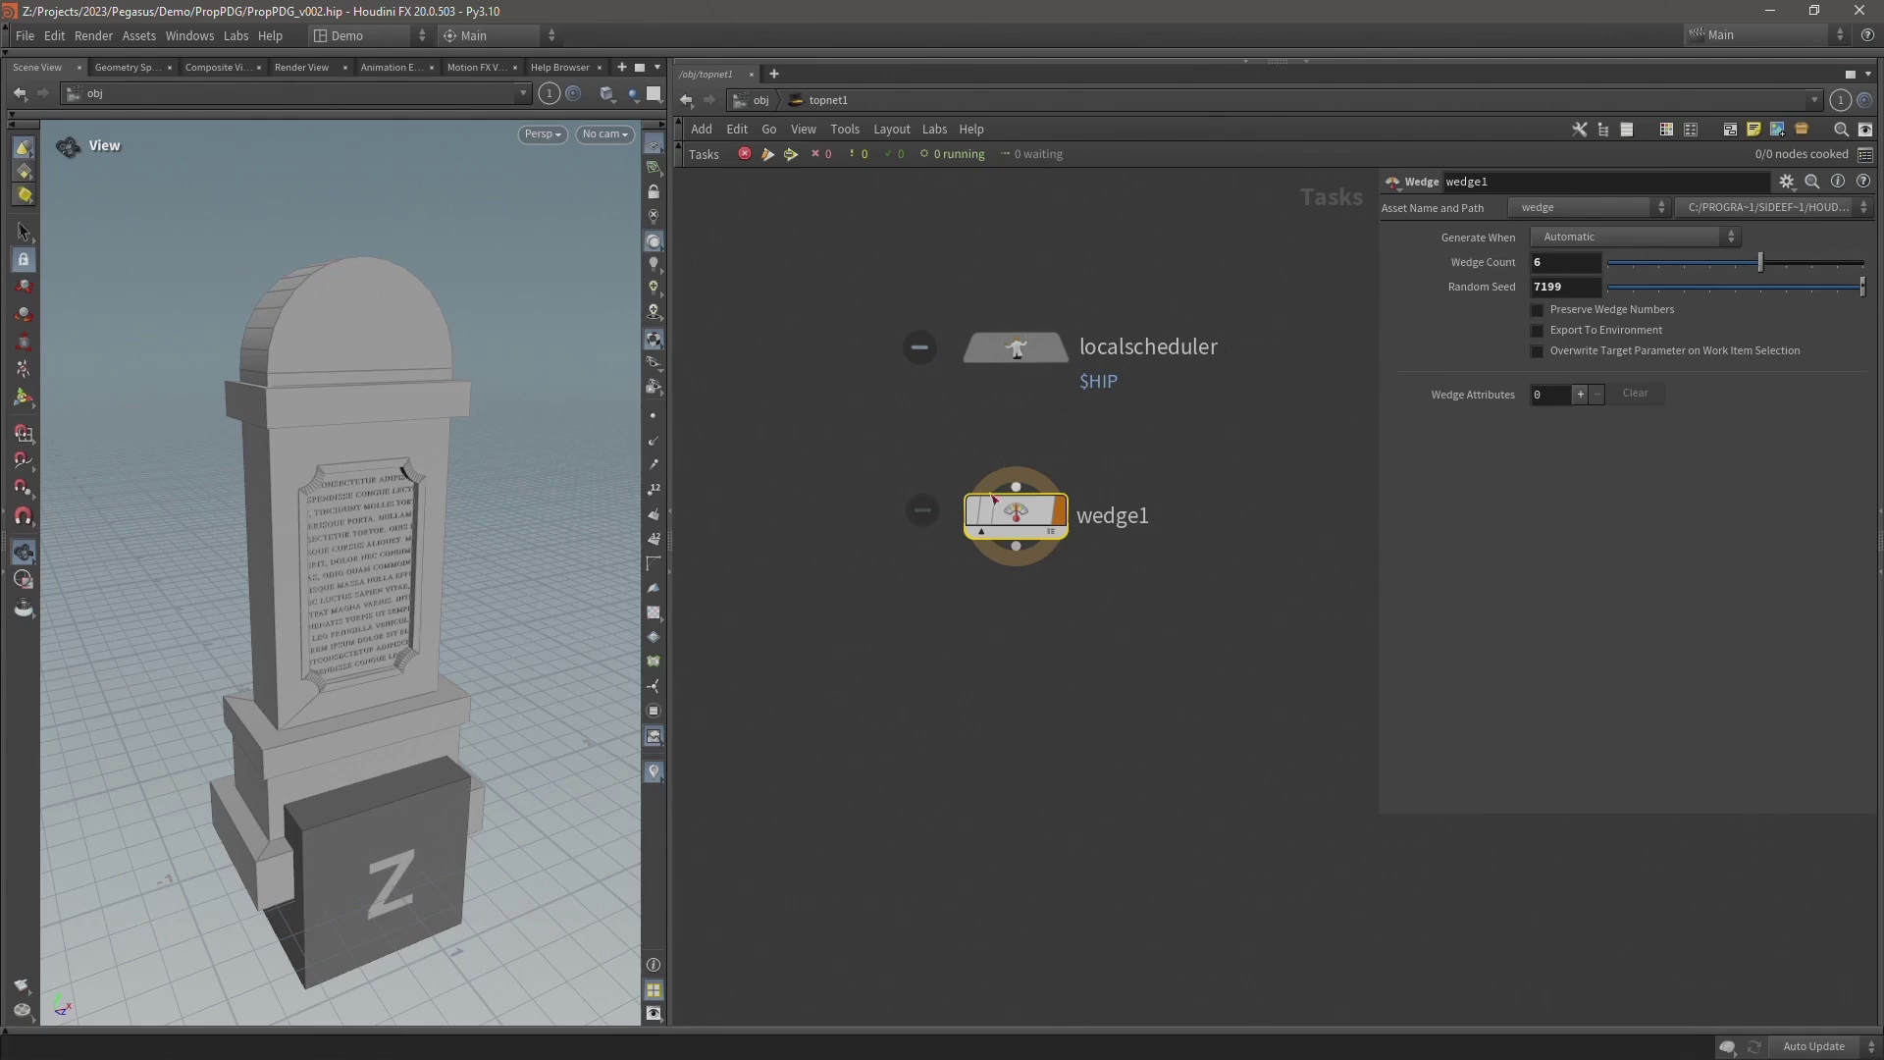
left_click(887, 382)
key("ctrl+s")
middle_click_drag(888, 382, 979, 425)
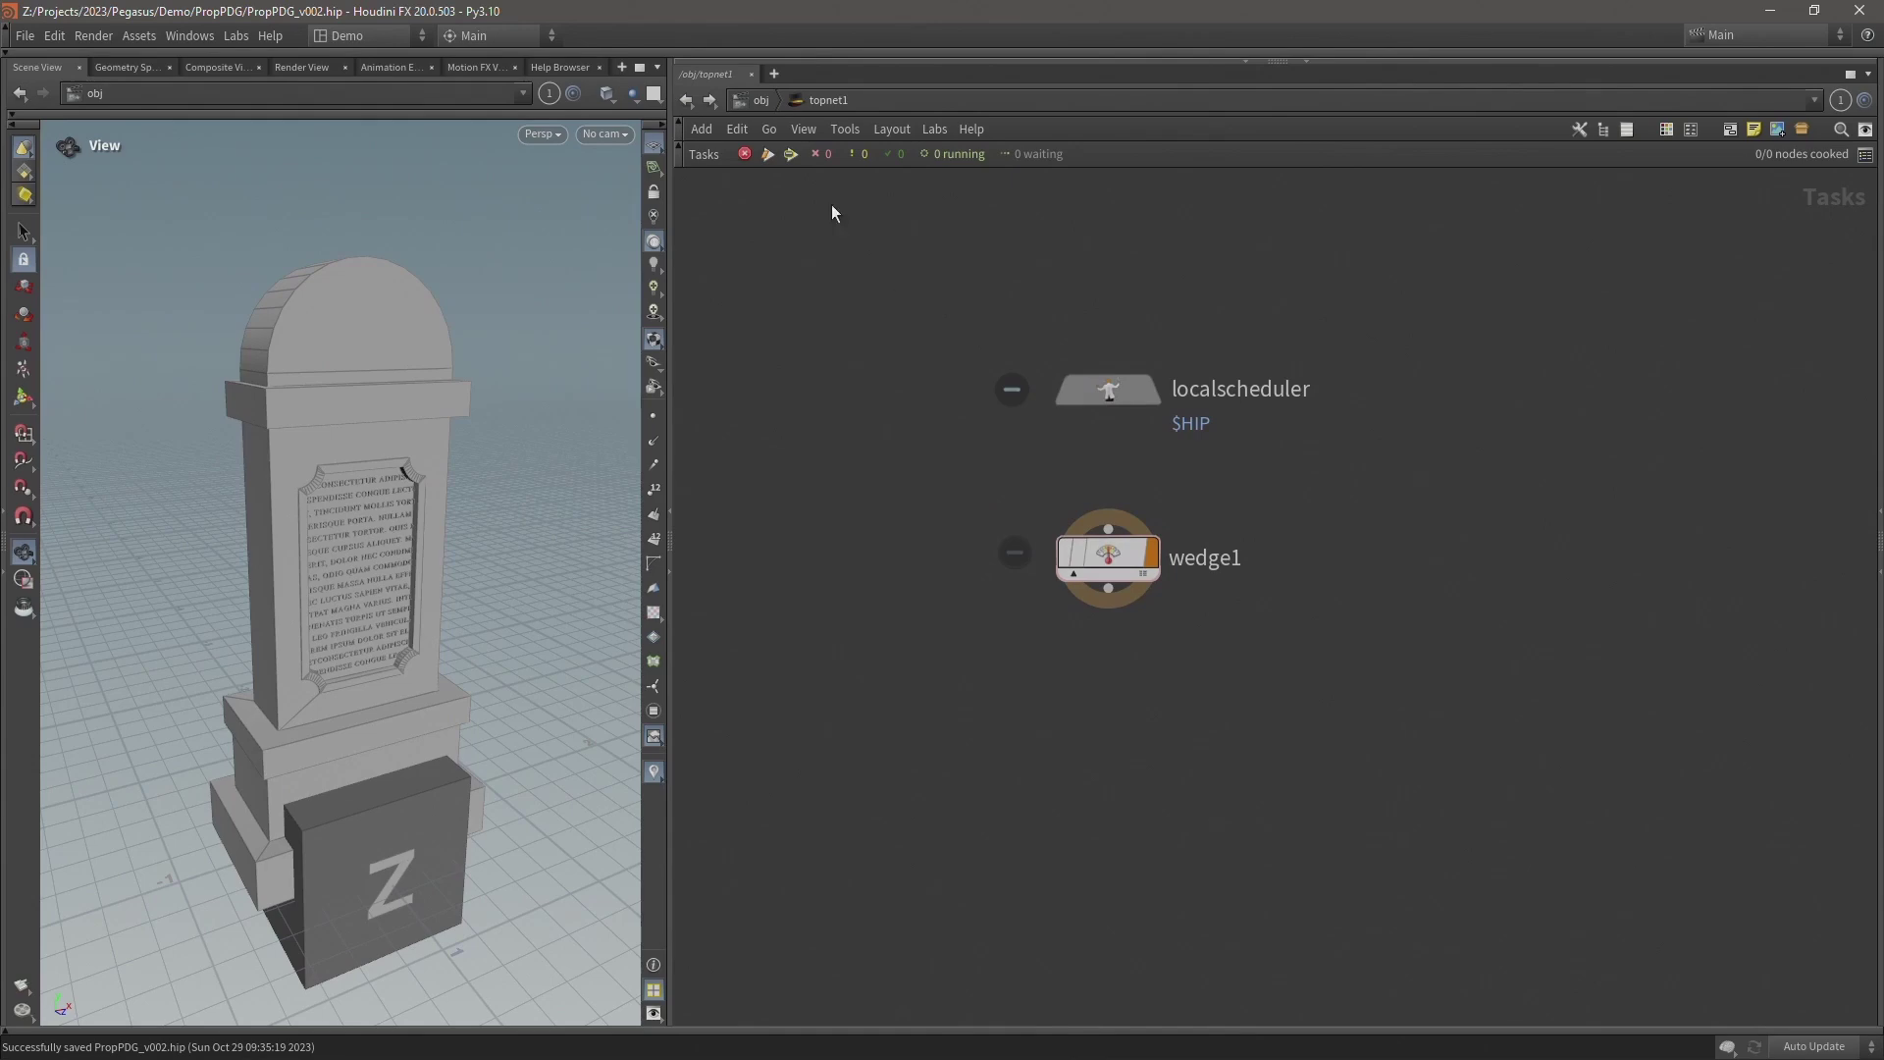
Open a second network pane showing topnet1 and pin it to that network.
left_click(774, 74)
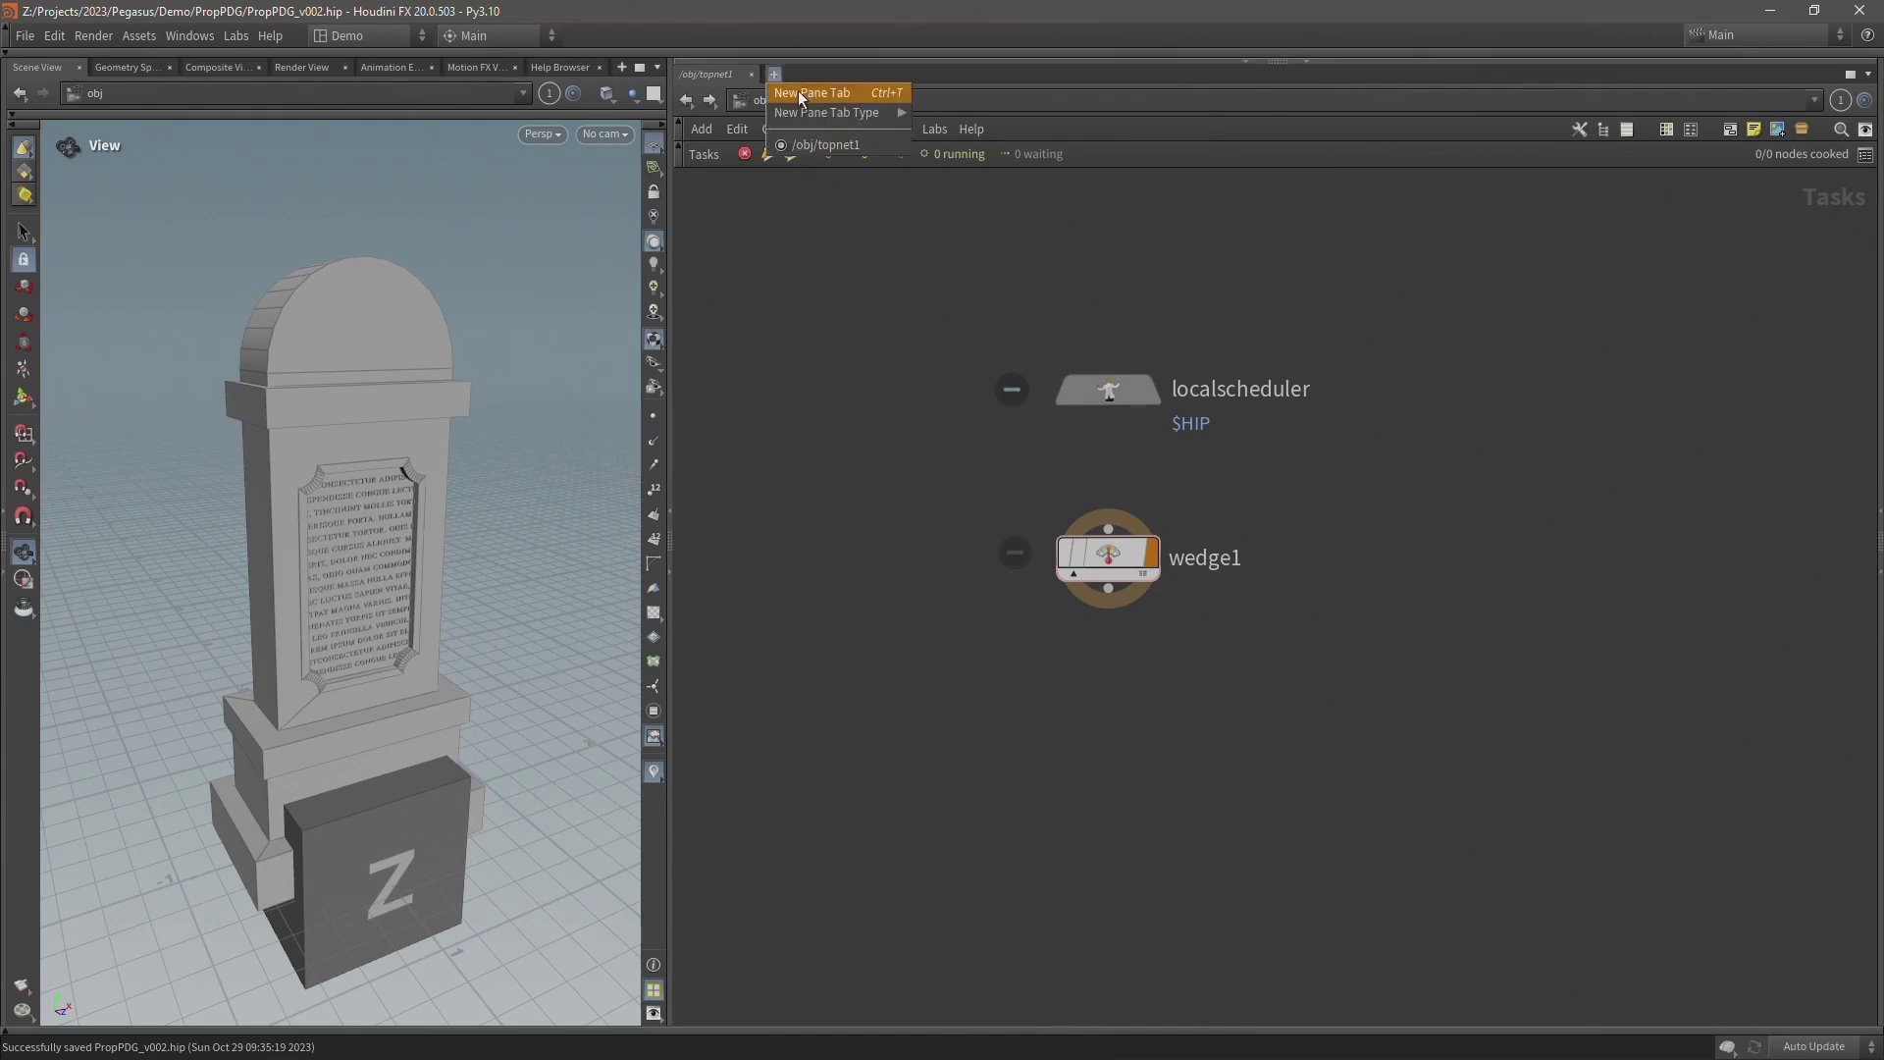
left_click(798, 90)
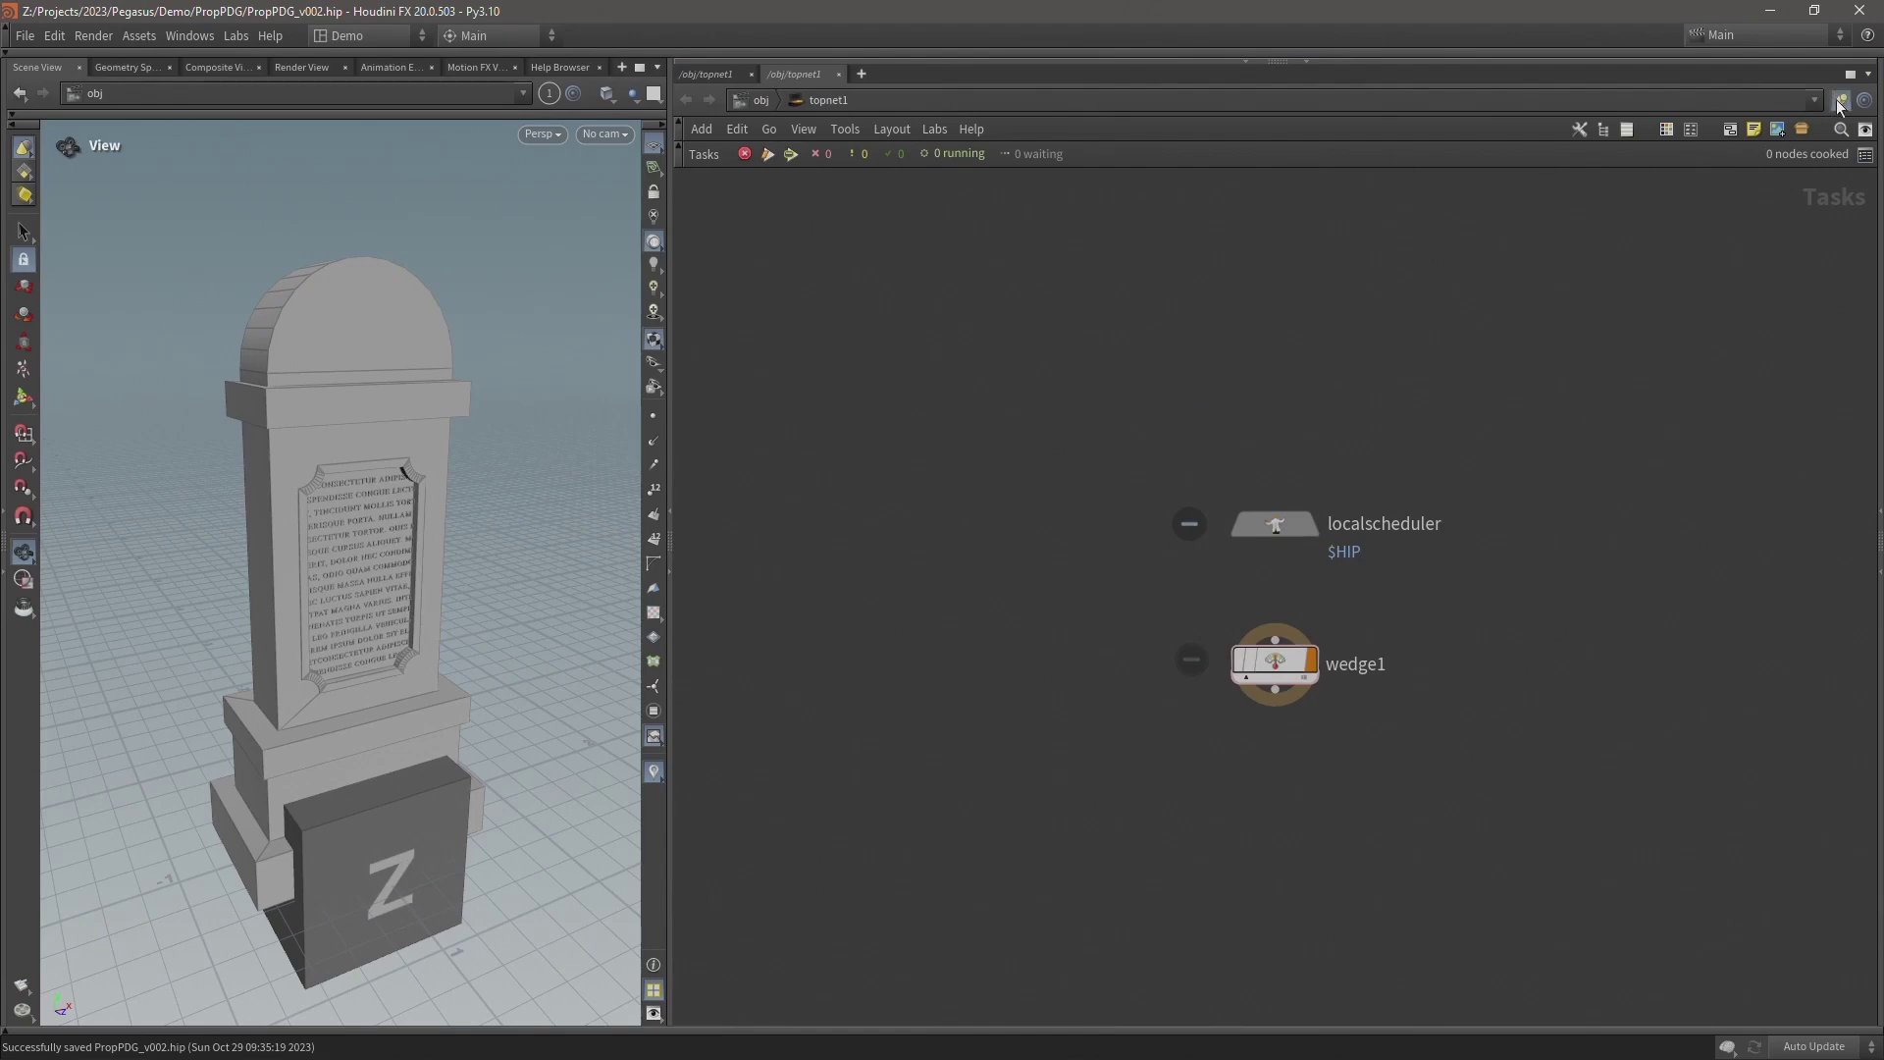
middle_click_drag(1149, 316, 1117, 213)
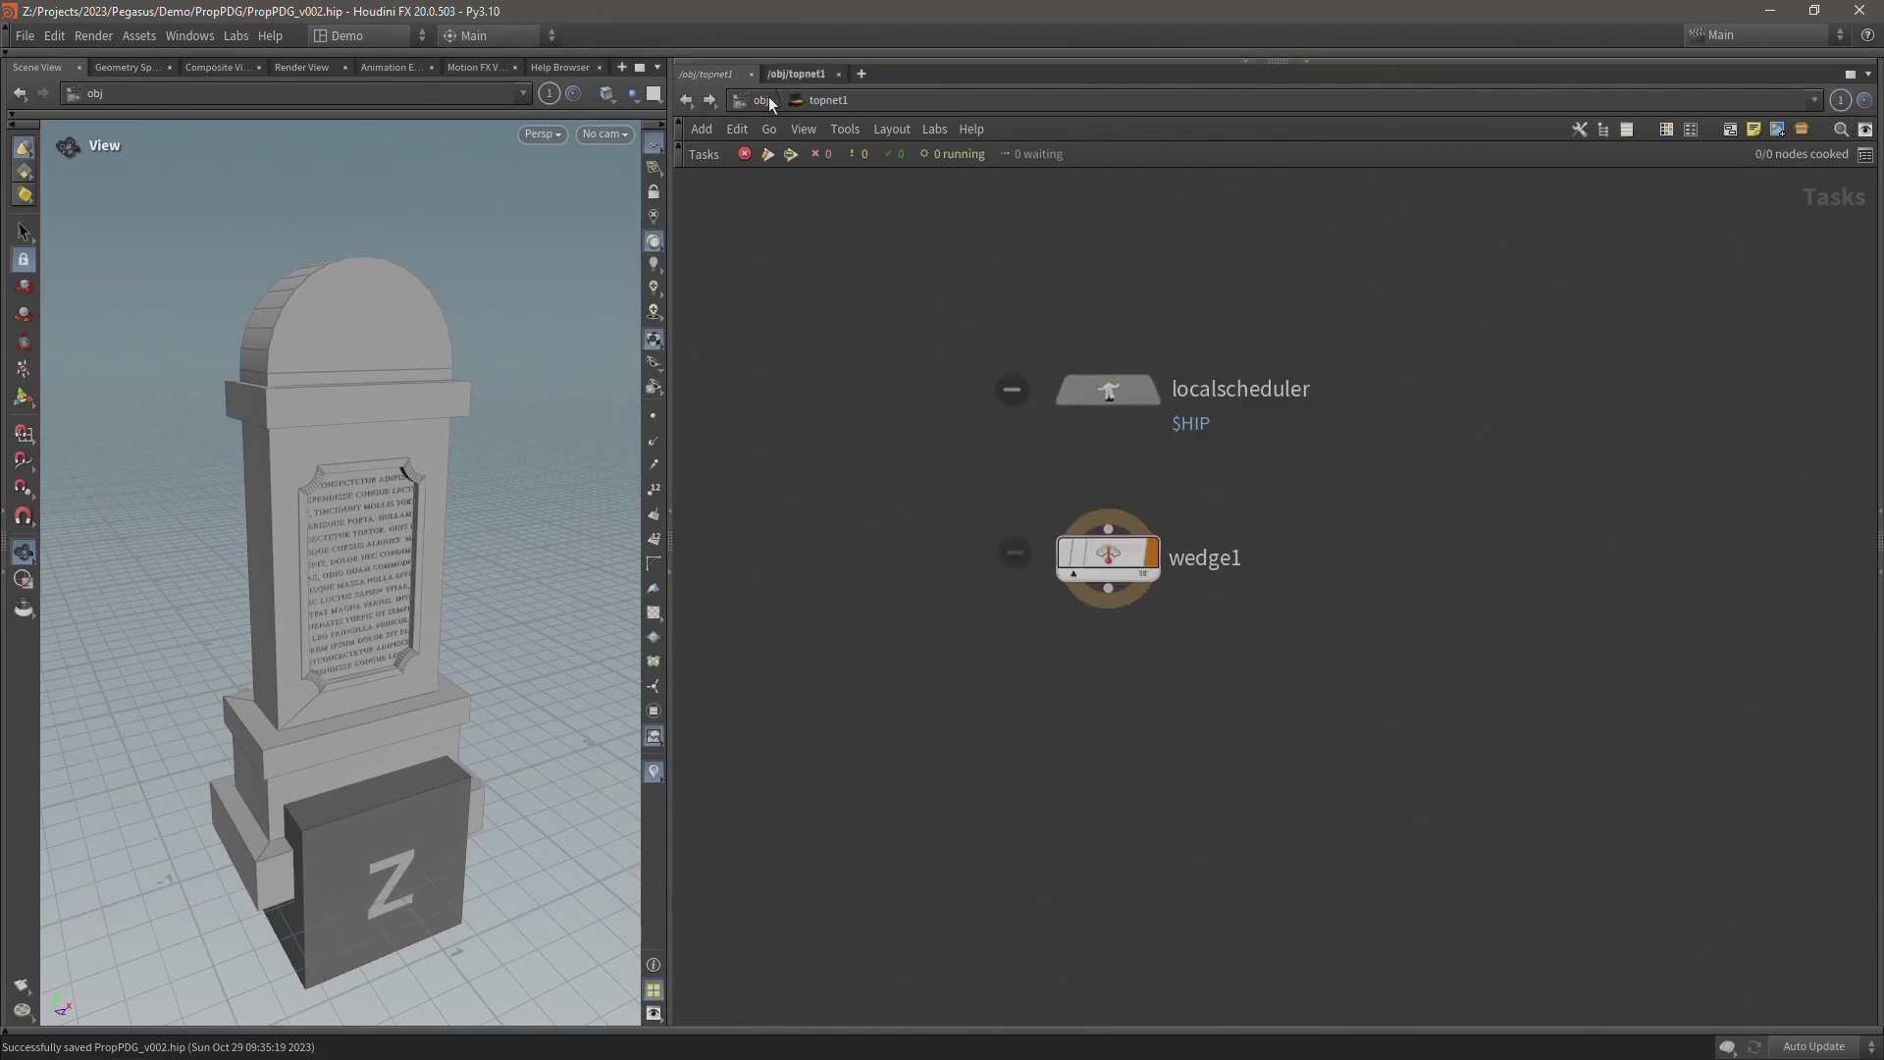
Open Props_BaseMesh in the first network pane, then return to the pinned topnet1 network.
left_click(768, 96)
left_click(1029, 394)
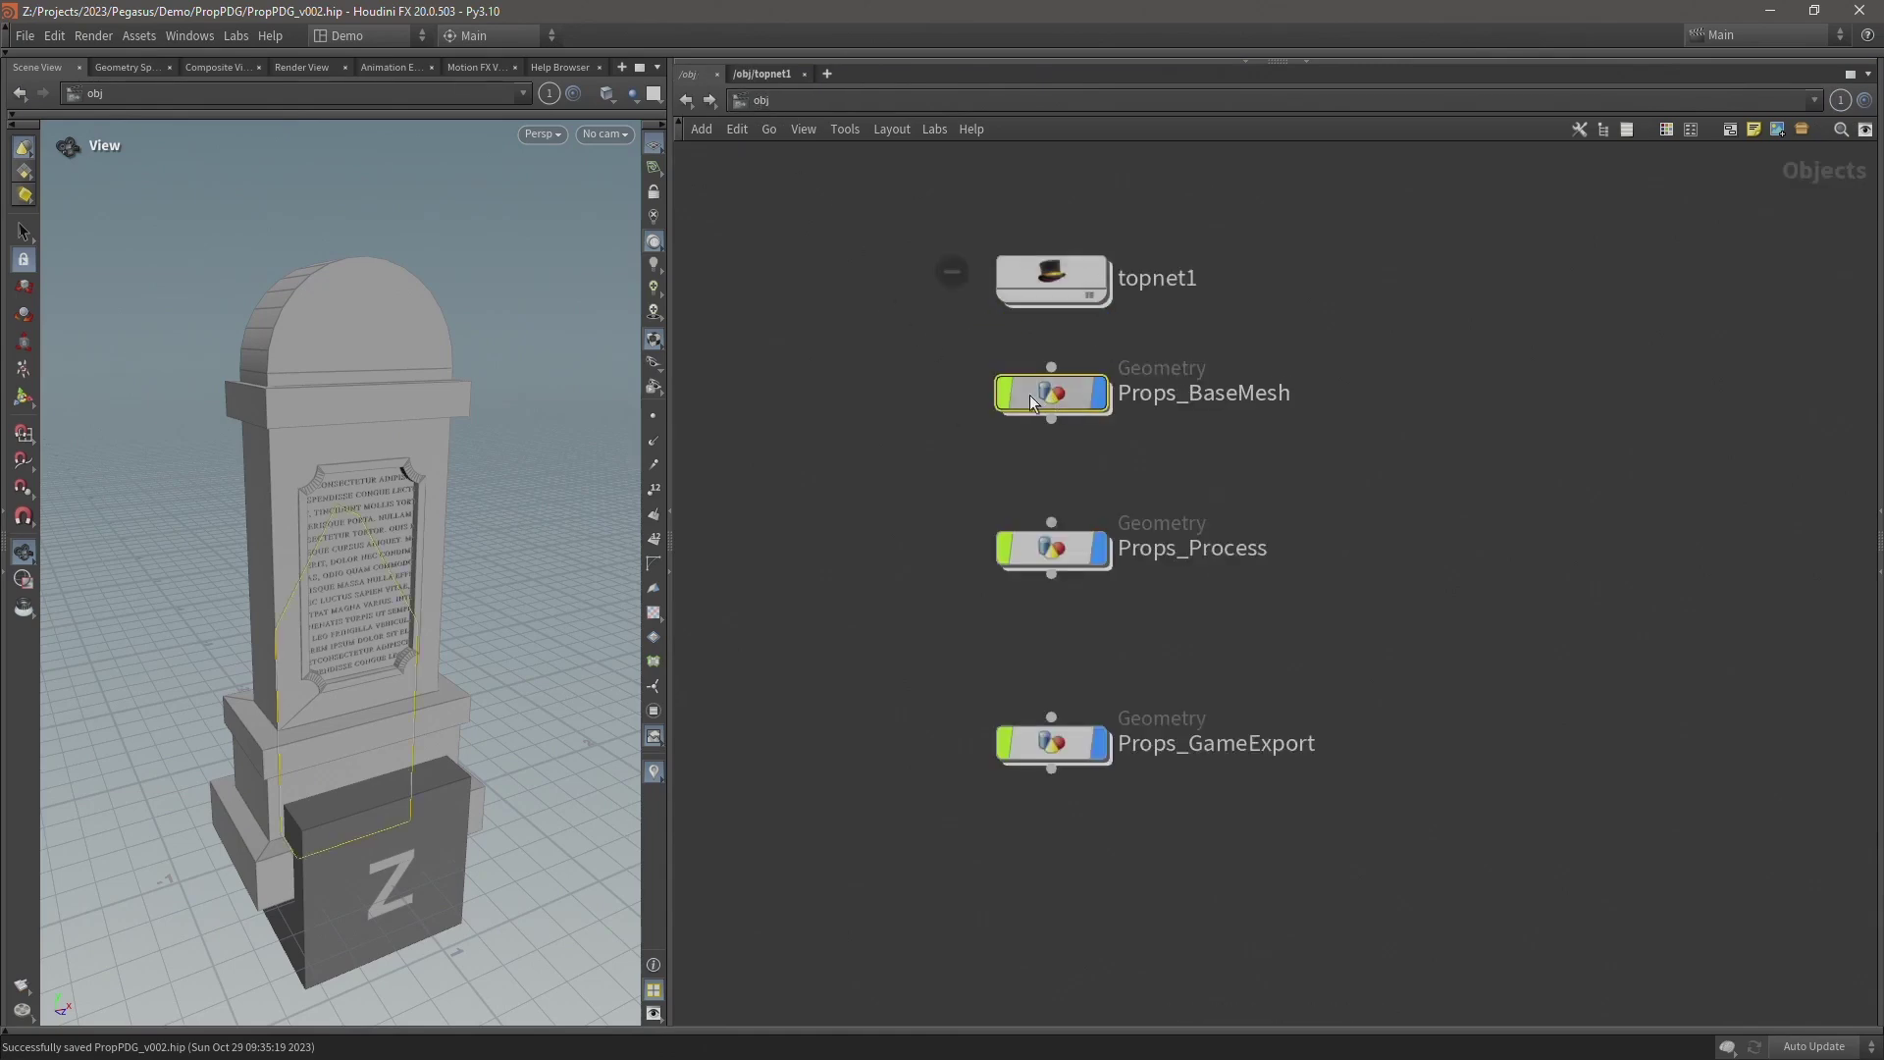
double_click(1029, 394)
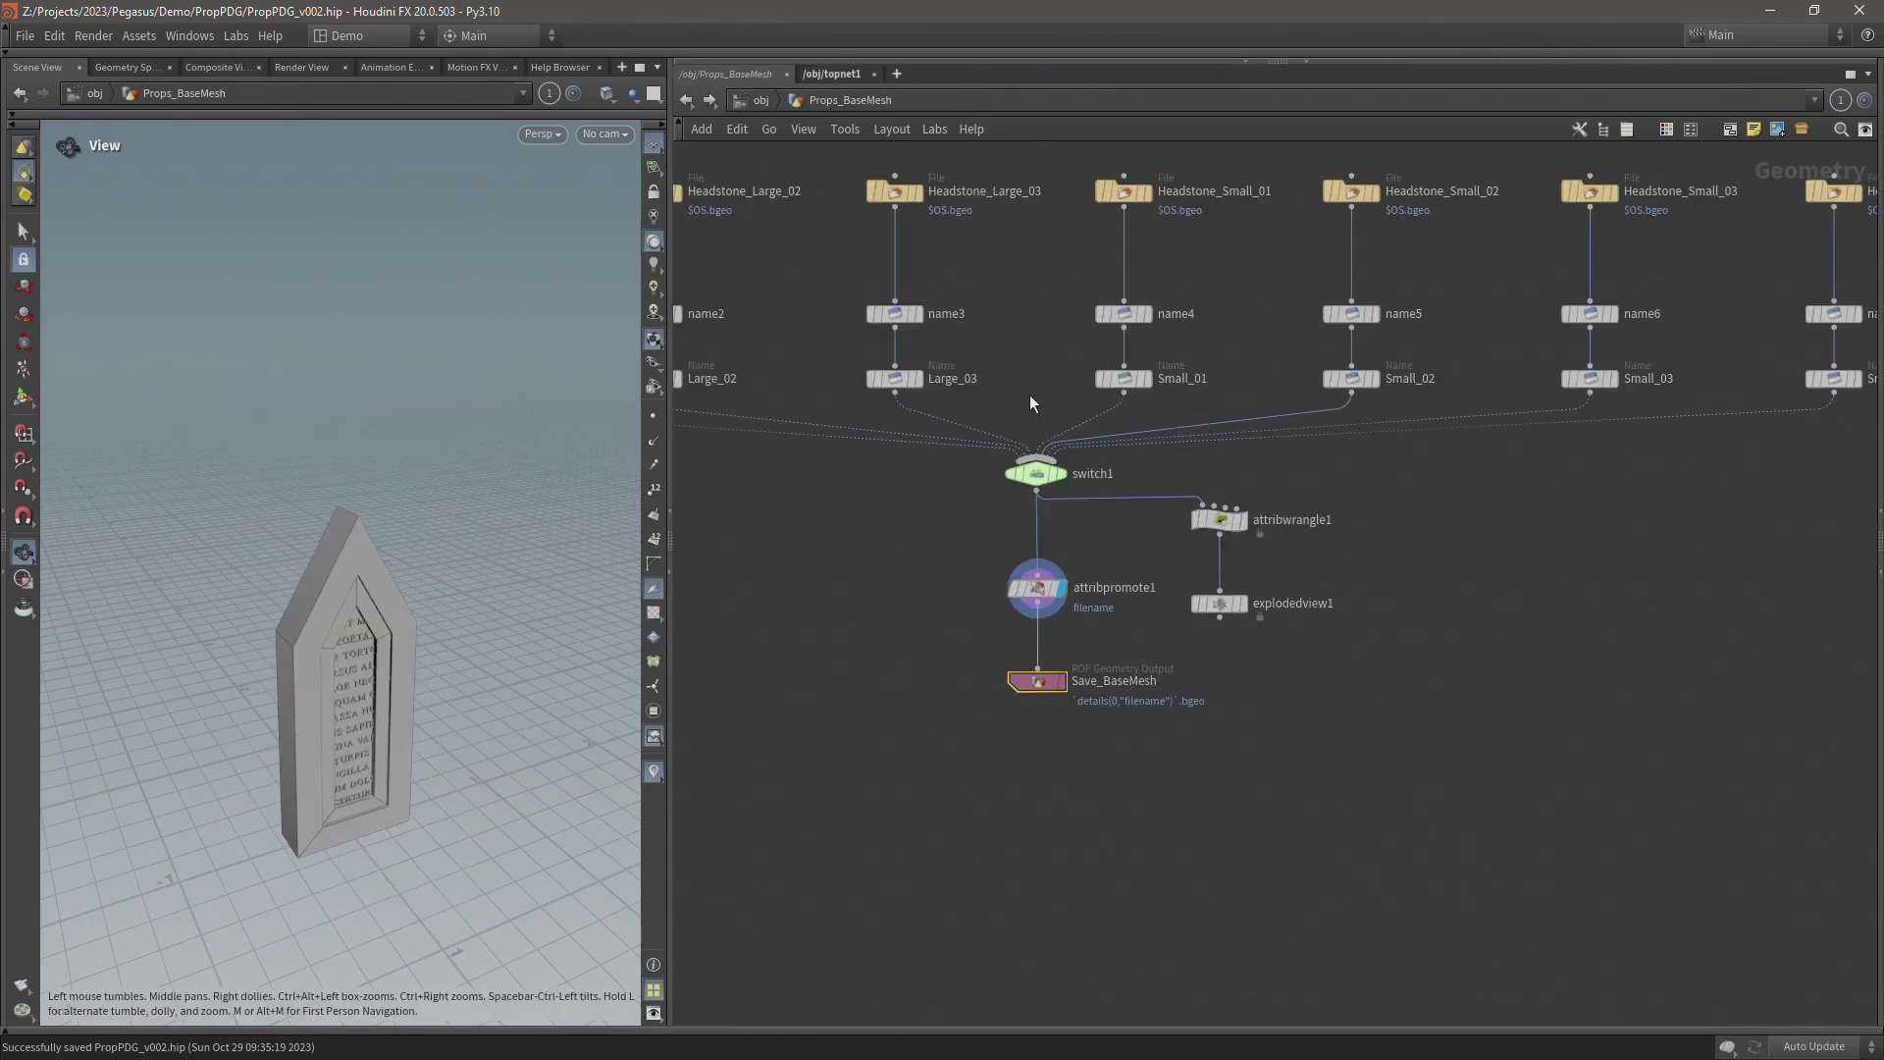
left_click(830, 74)
left_click(754, 73)
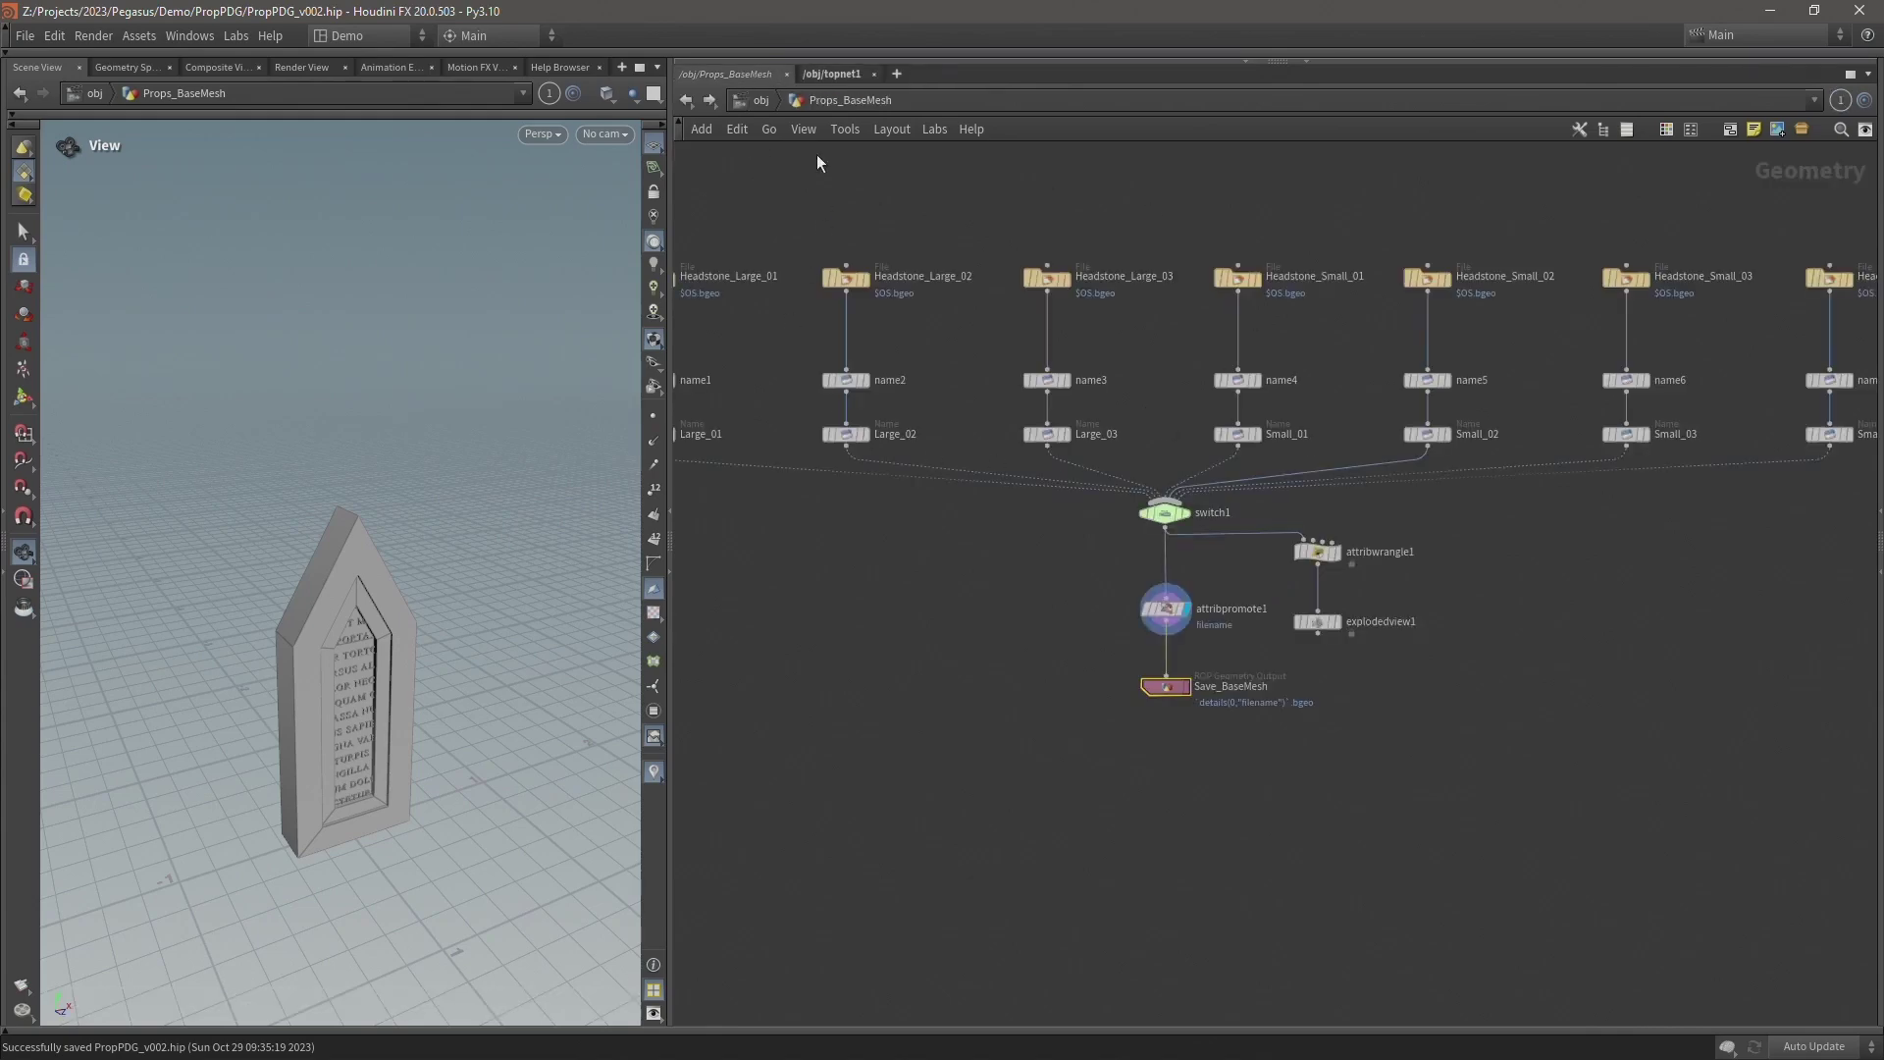
left_click(829, 75)
Set wedge1's Wedge Count to the expression opninputs("/obj/Props_BaseMesh/switch1/").
left_click_drag(1116, 496, 1224, 589)
key("p")
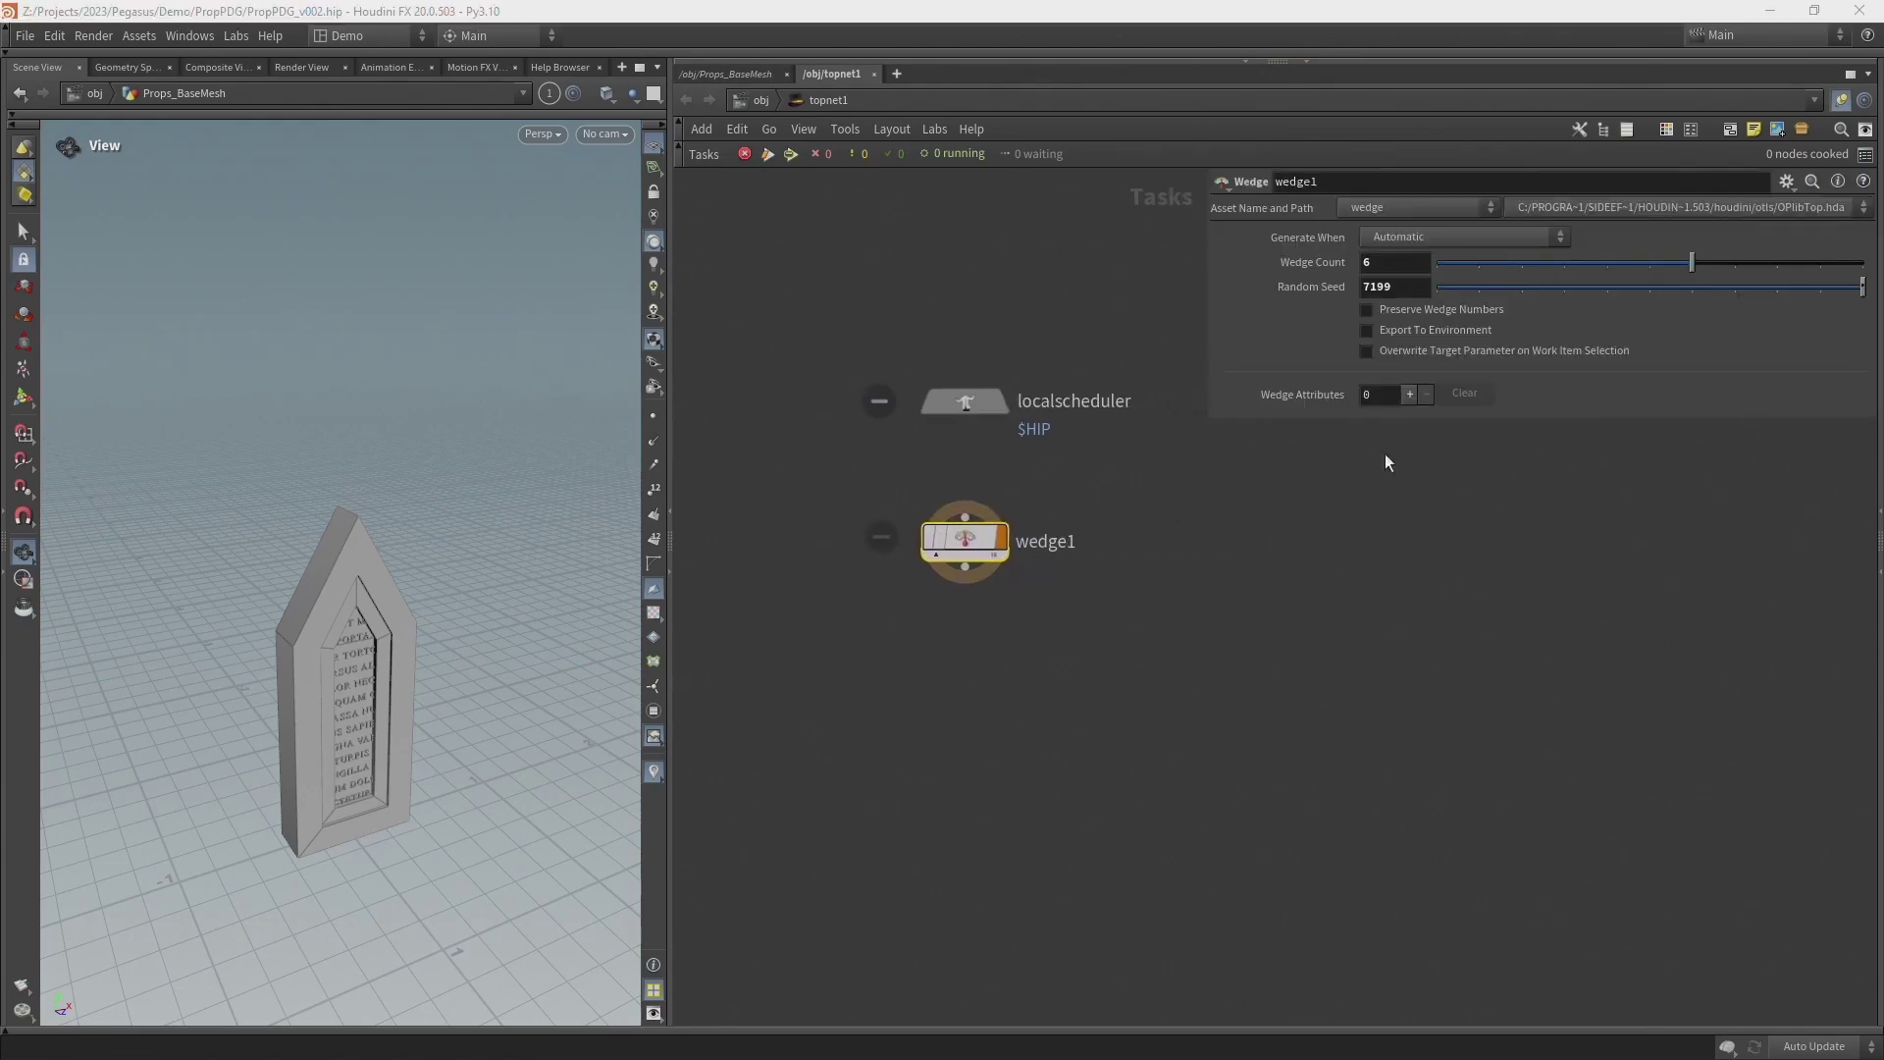
left_click(1388, 263)
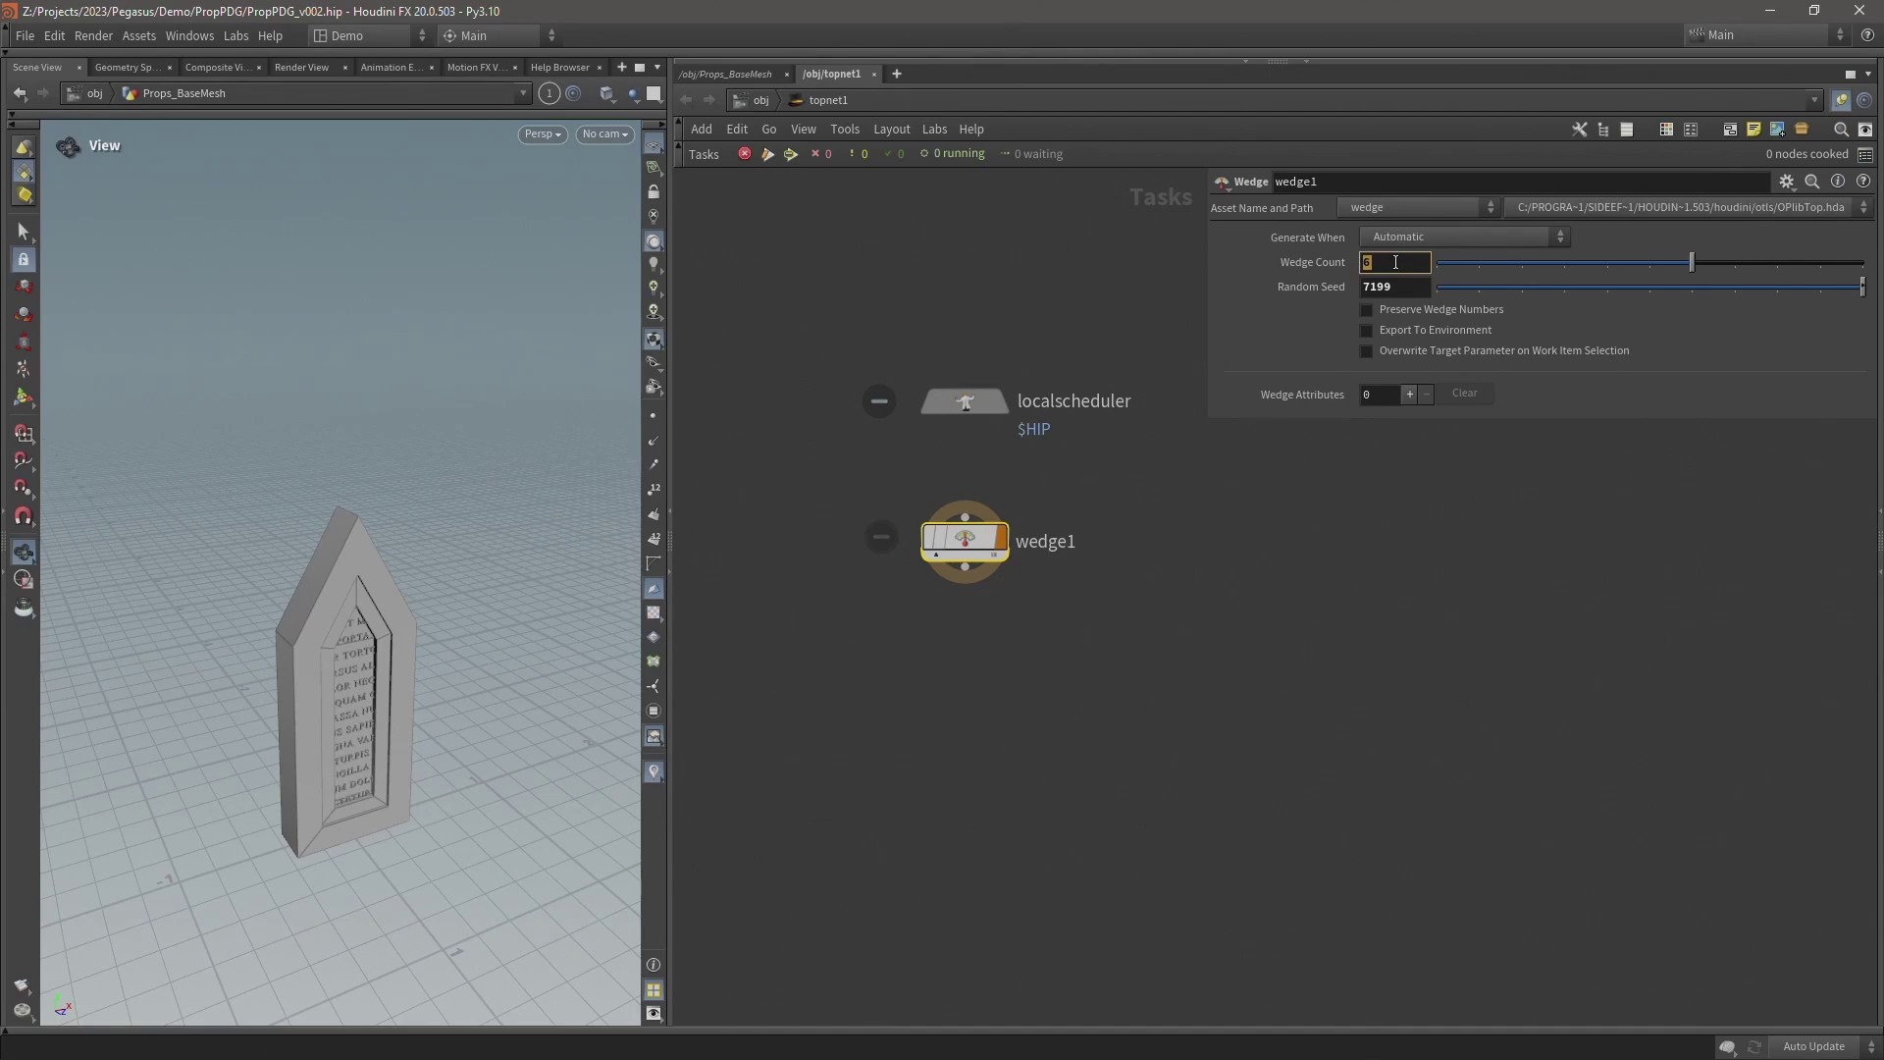
type("opn")
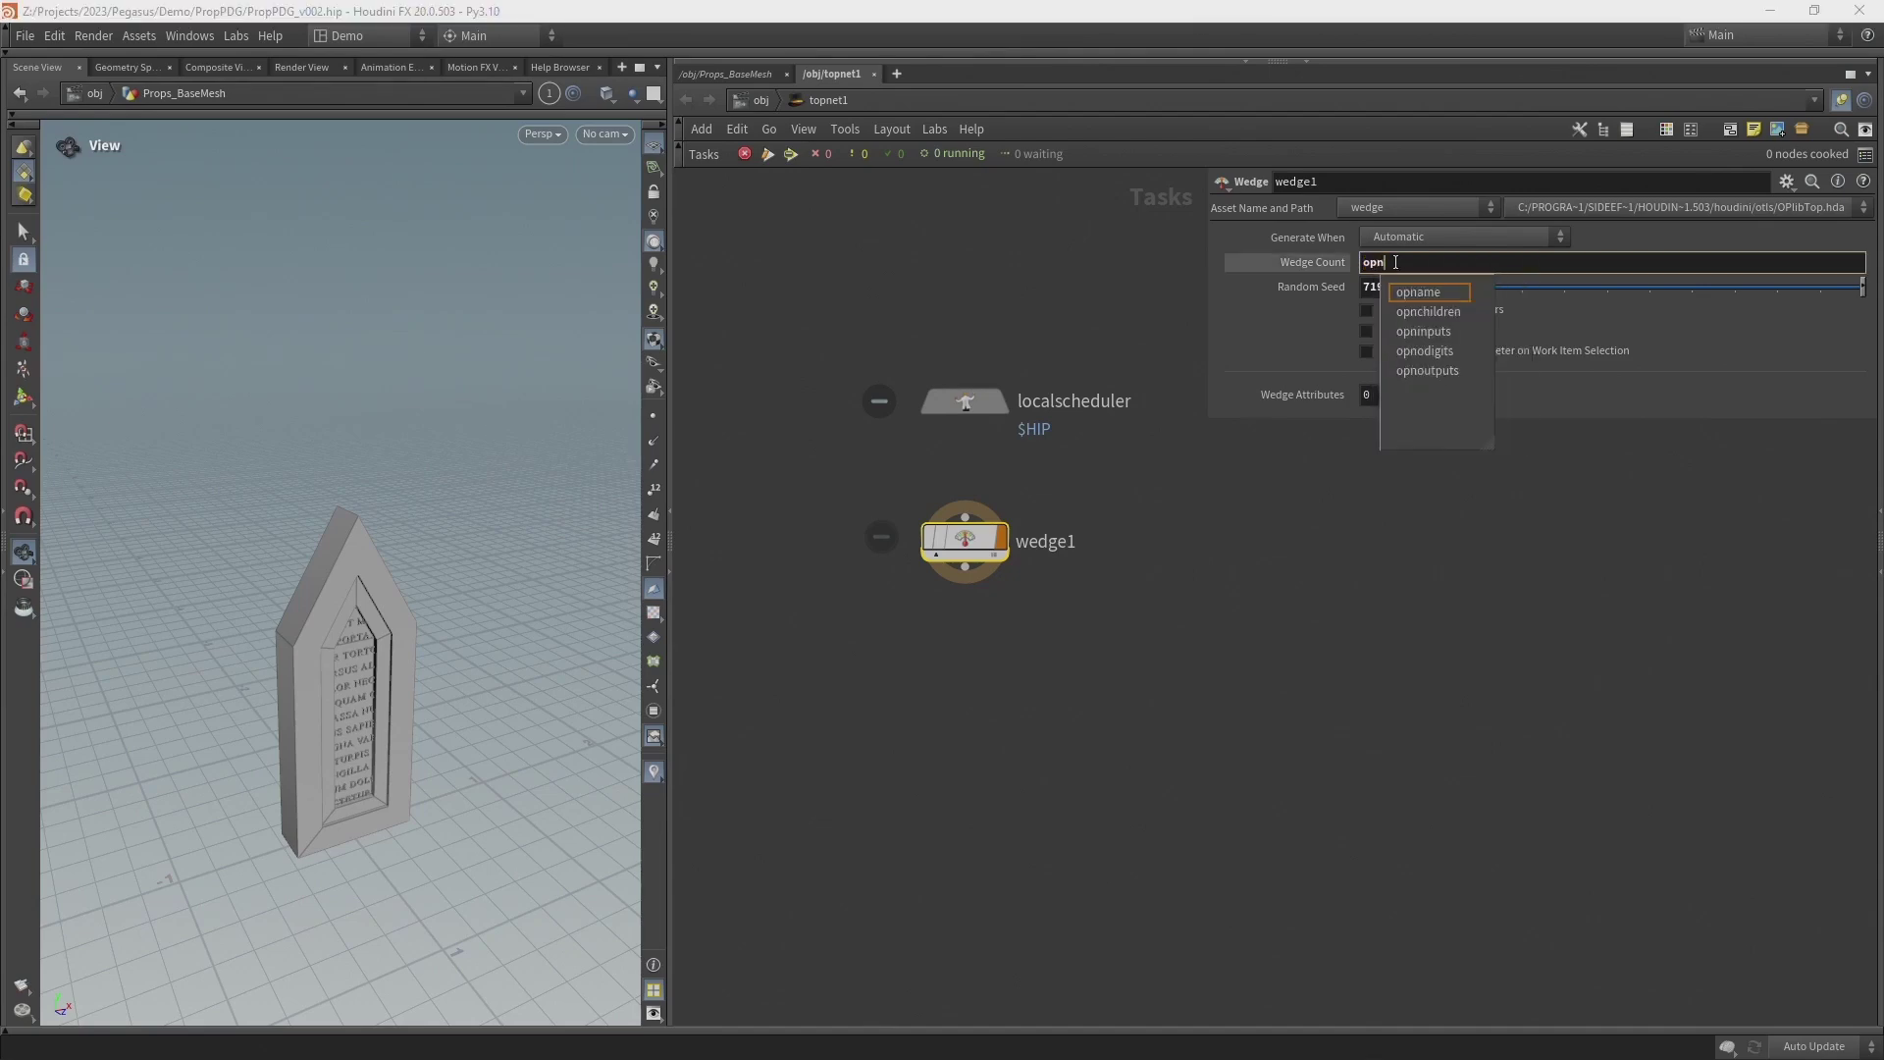
type("inputs")
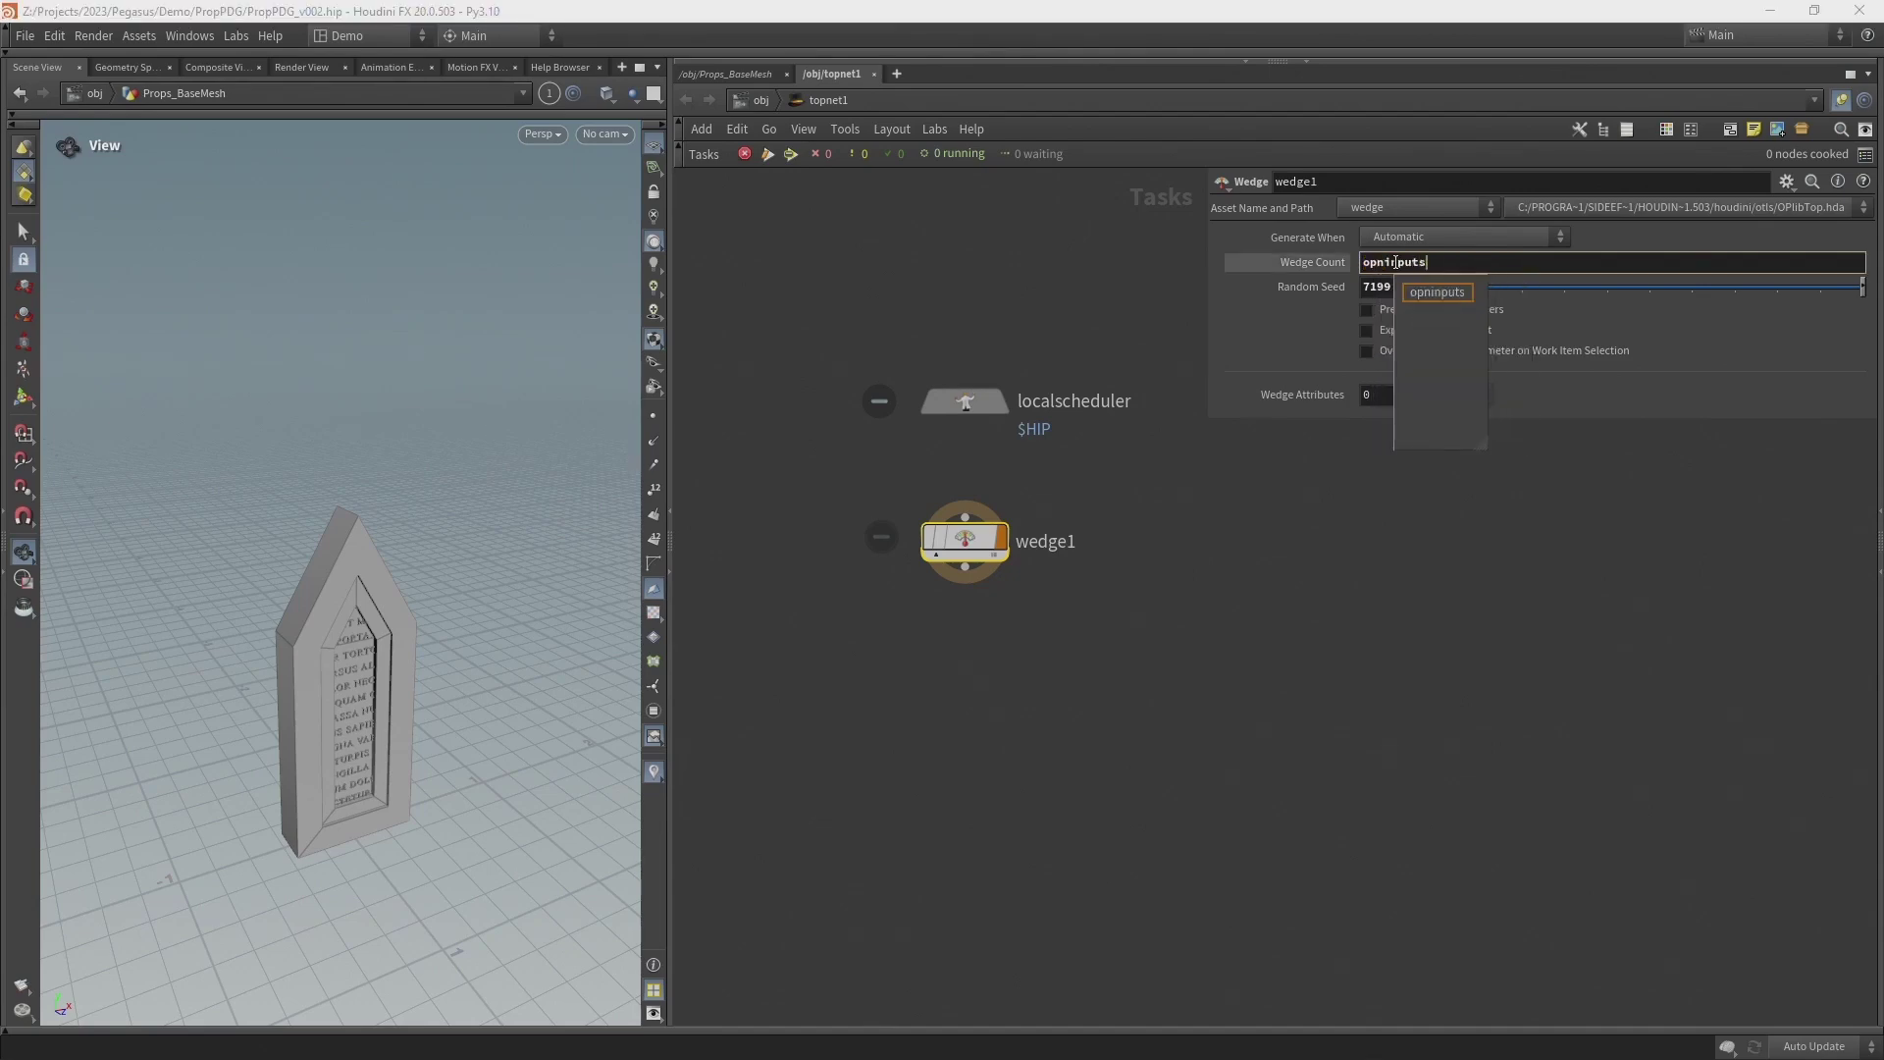
type("(")
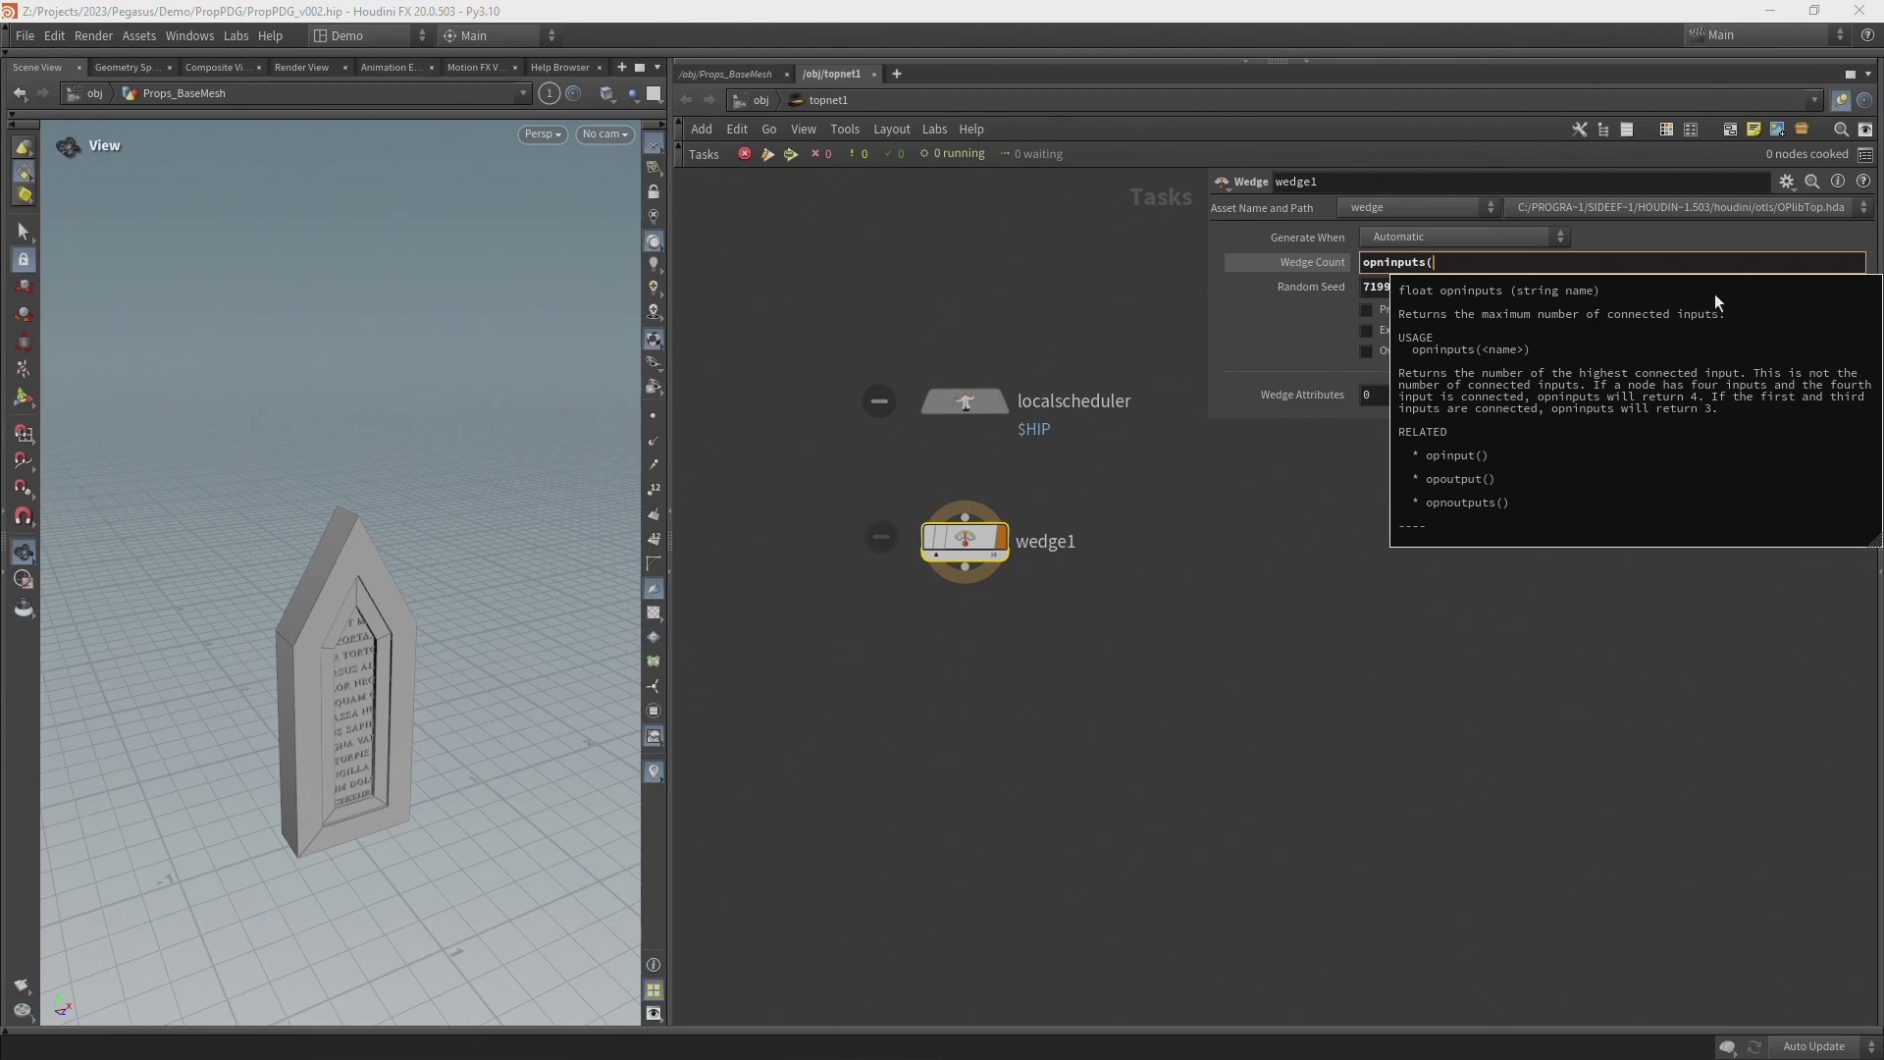
type("\"/")
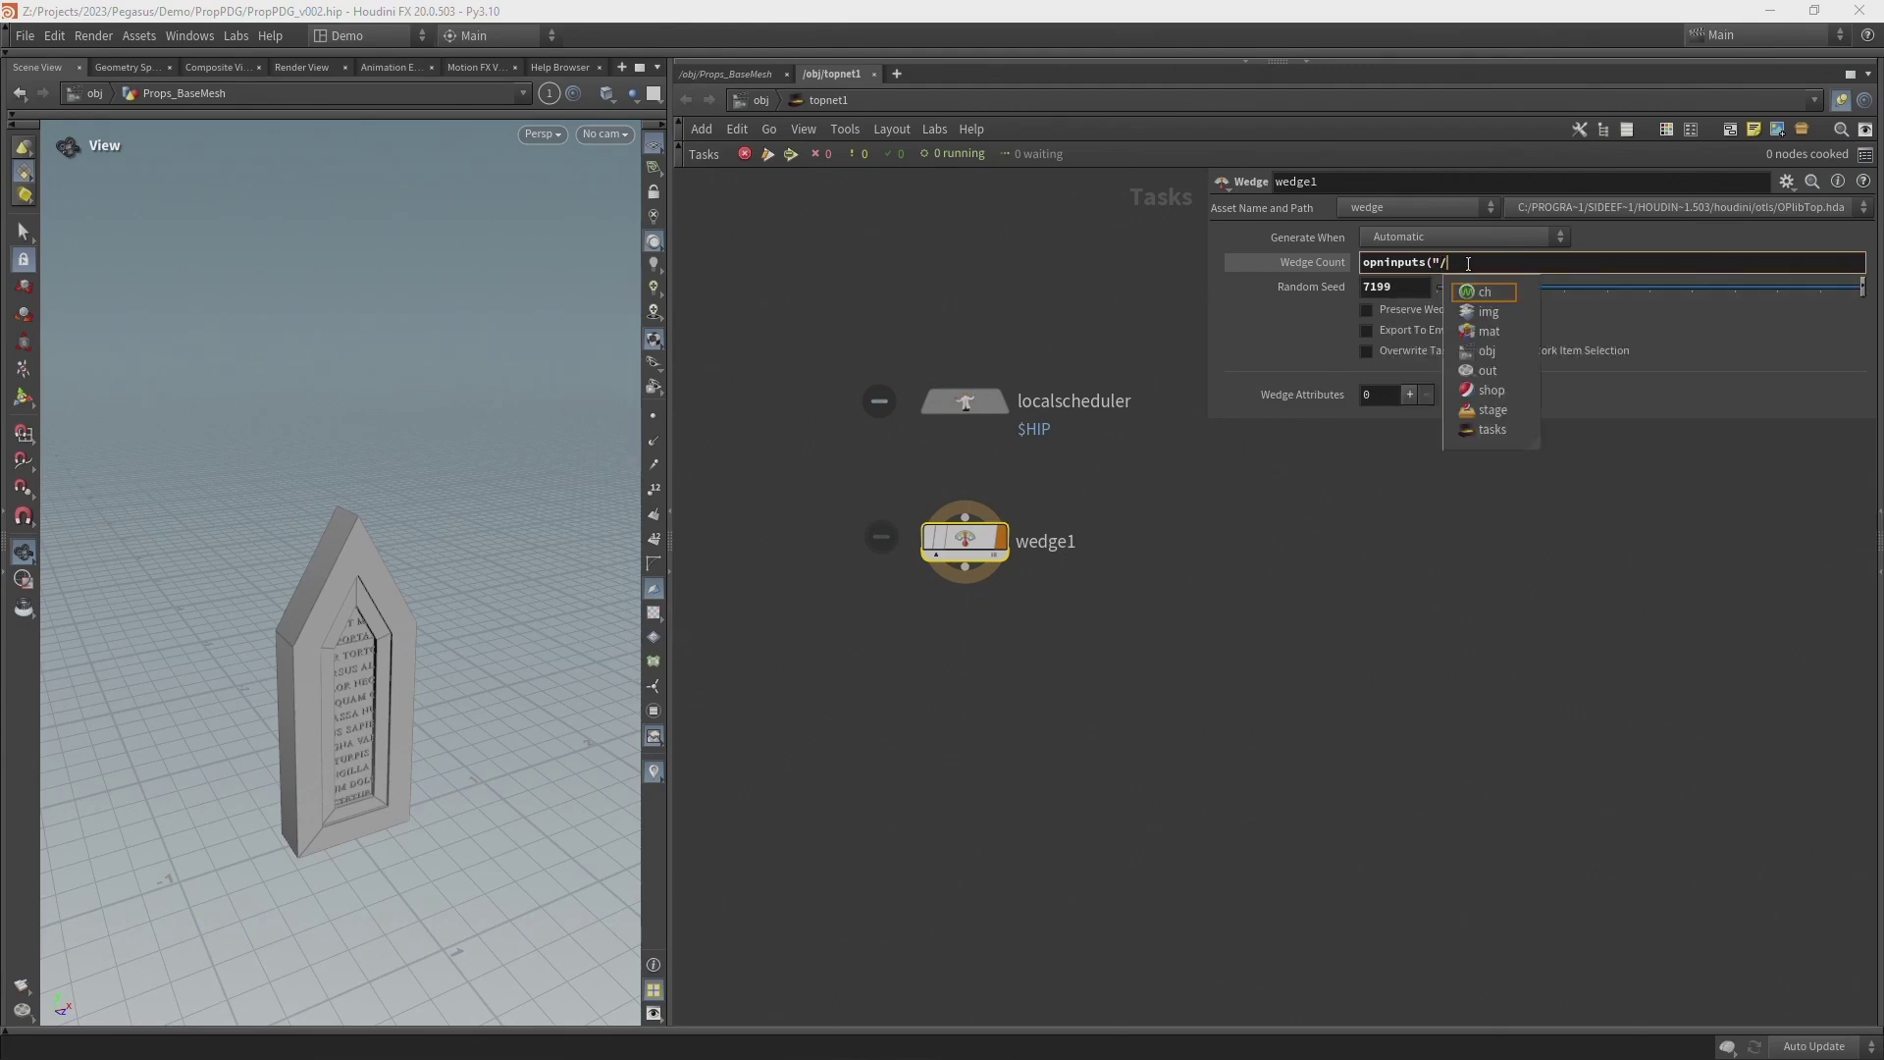
type("obj/")
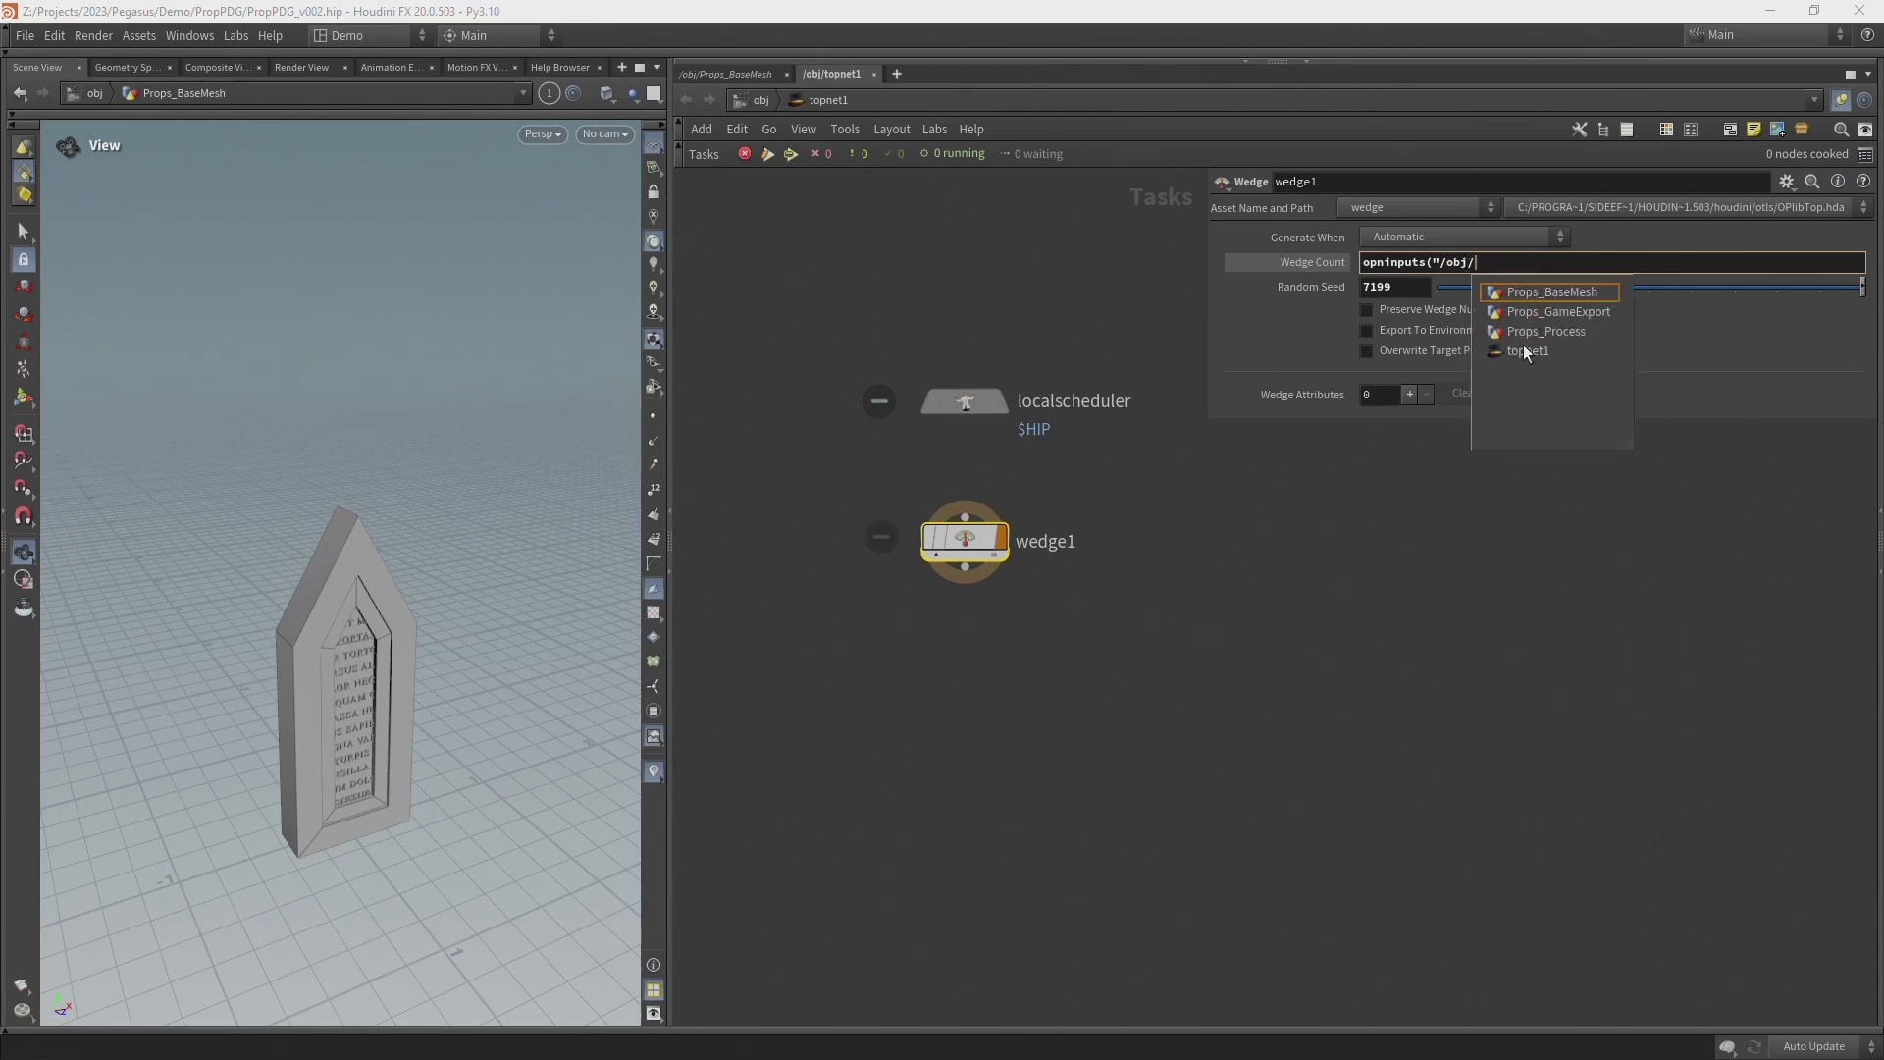
left_click(1555, 292)
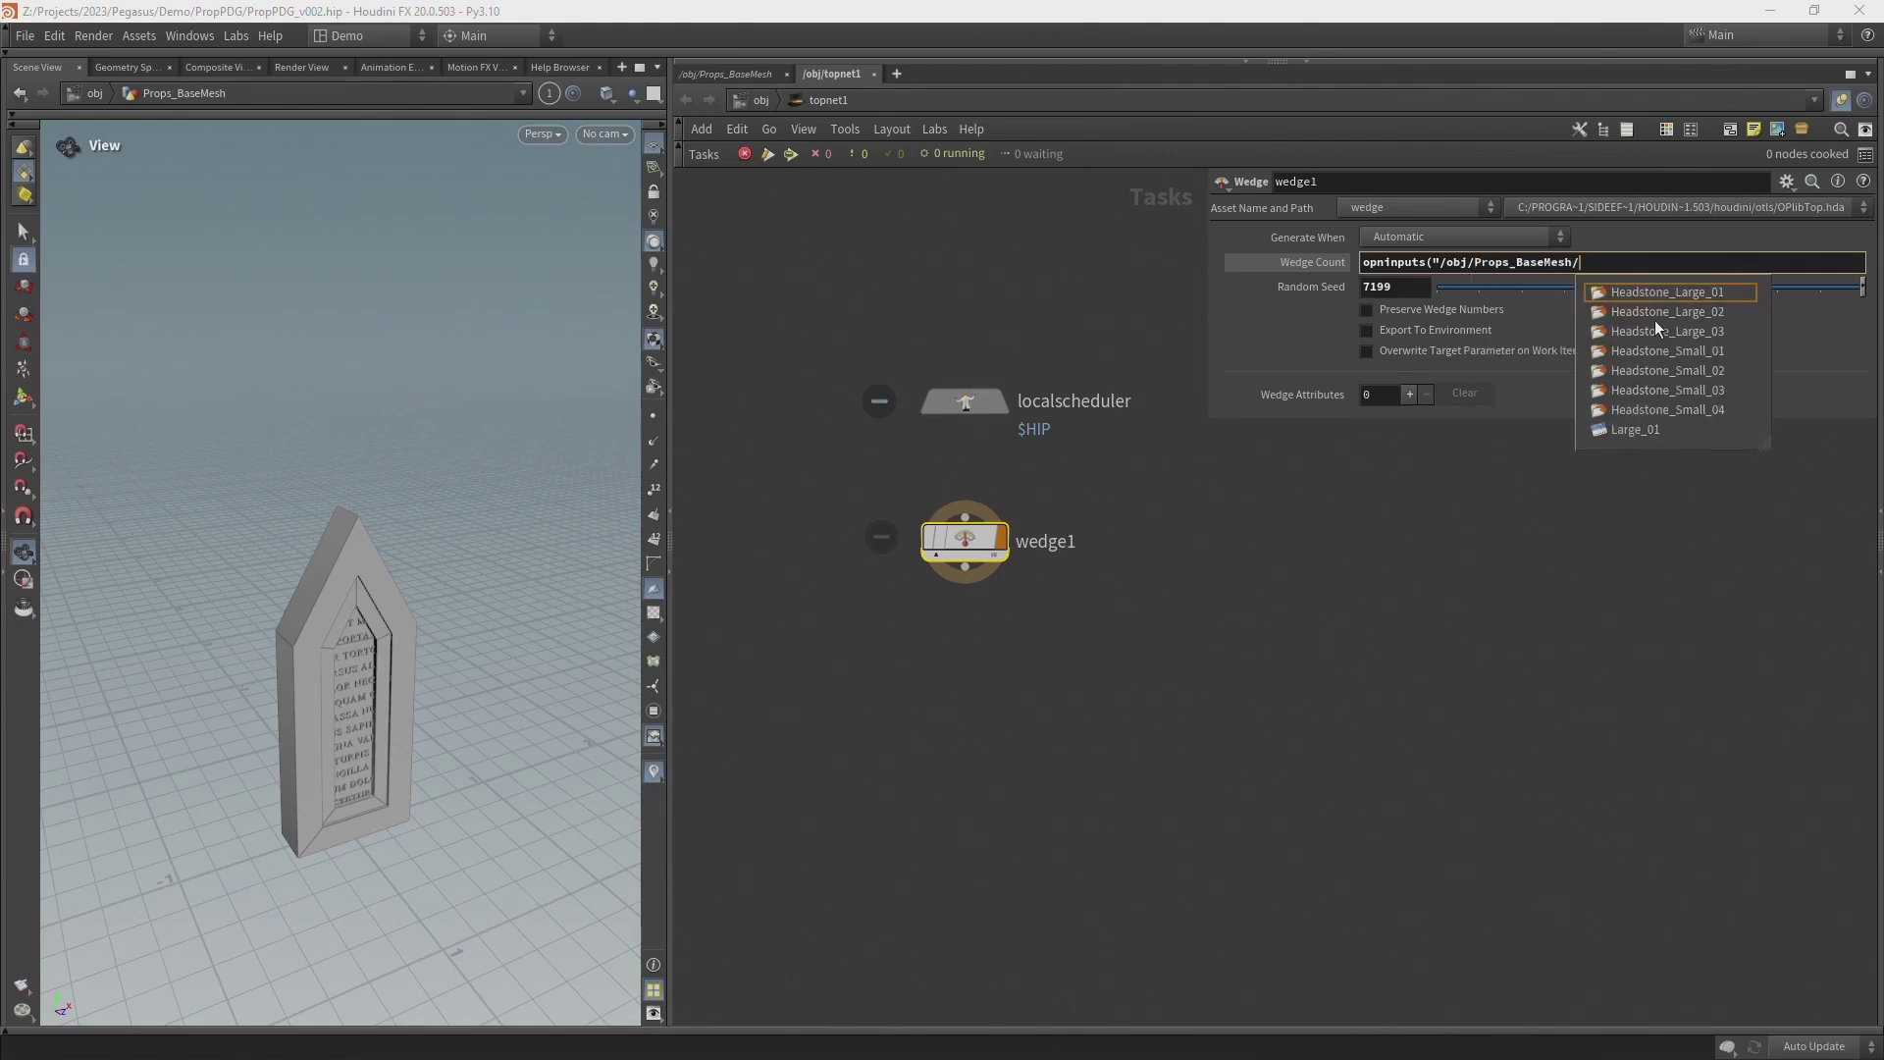
type("sw")
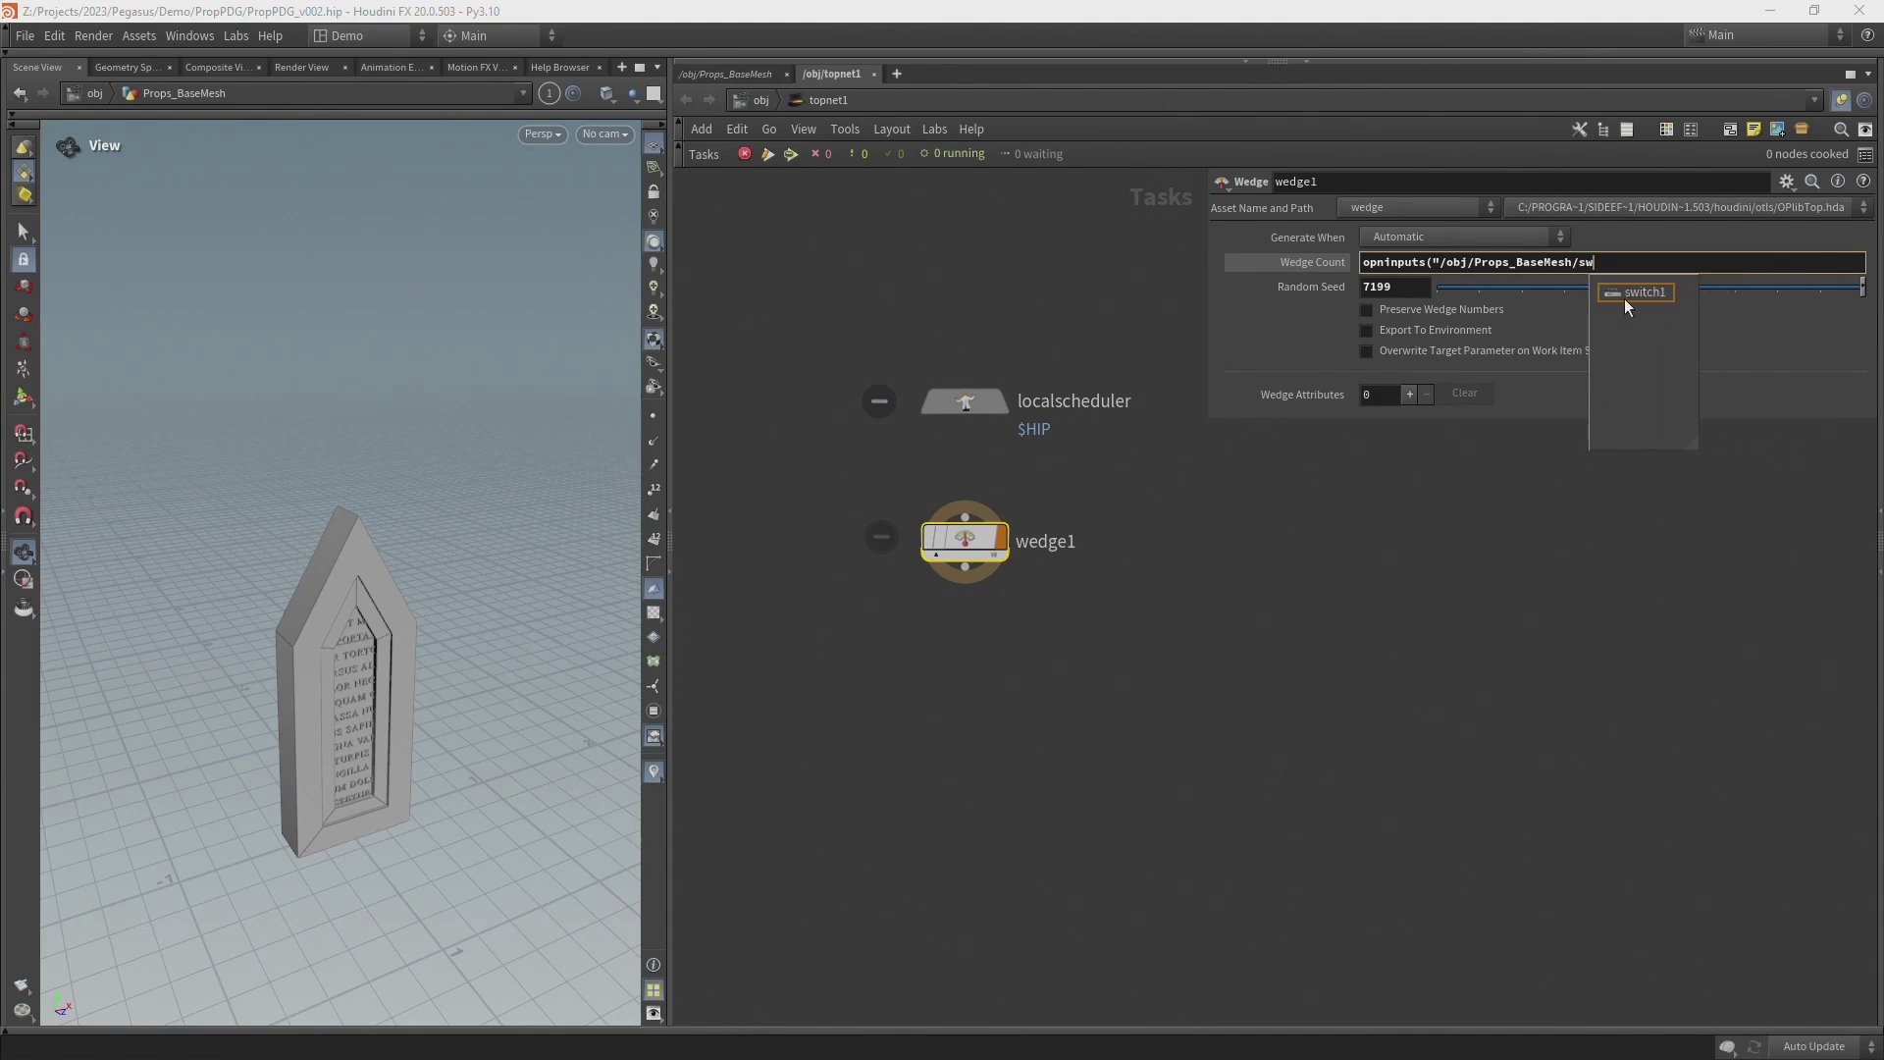
left_click(1625, 292)
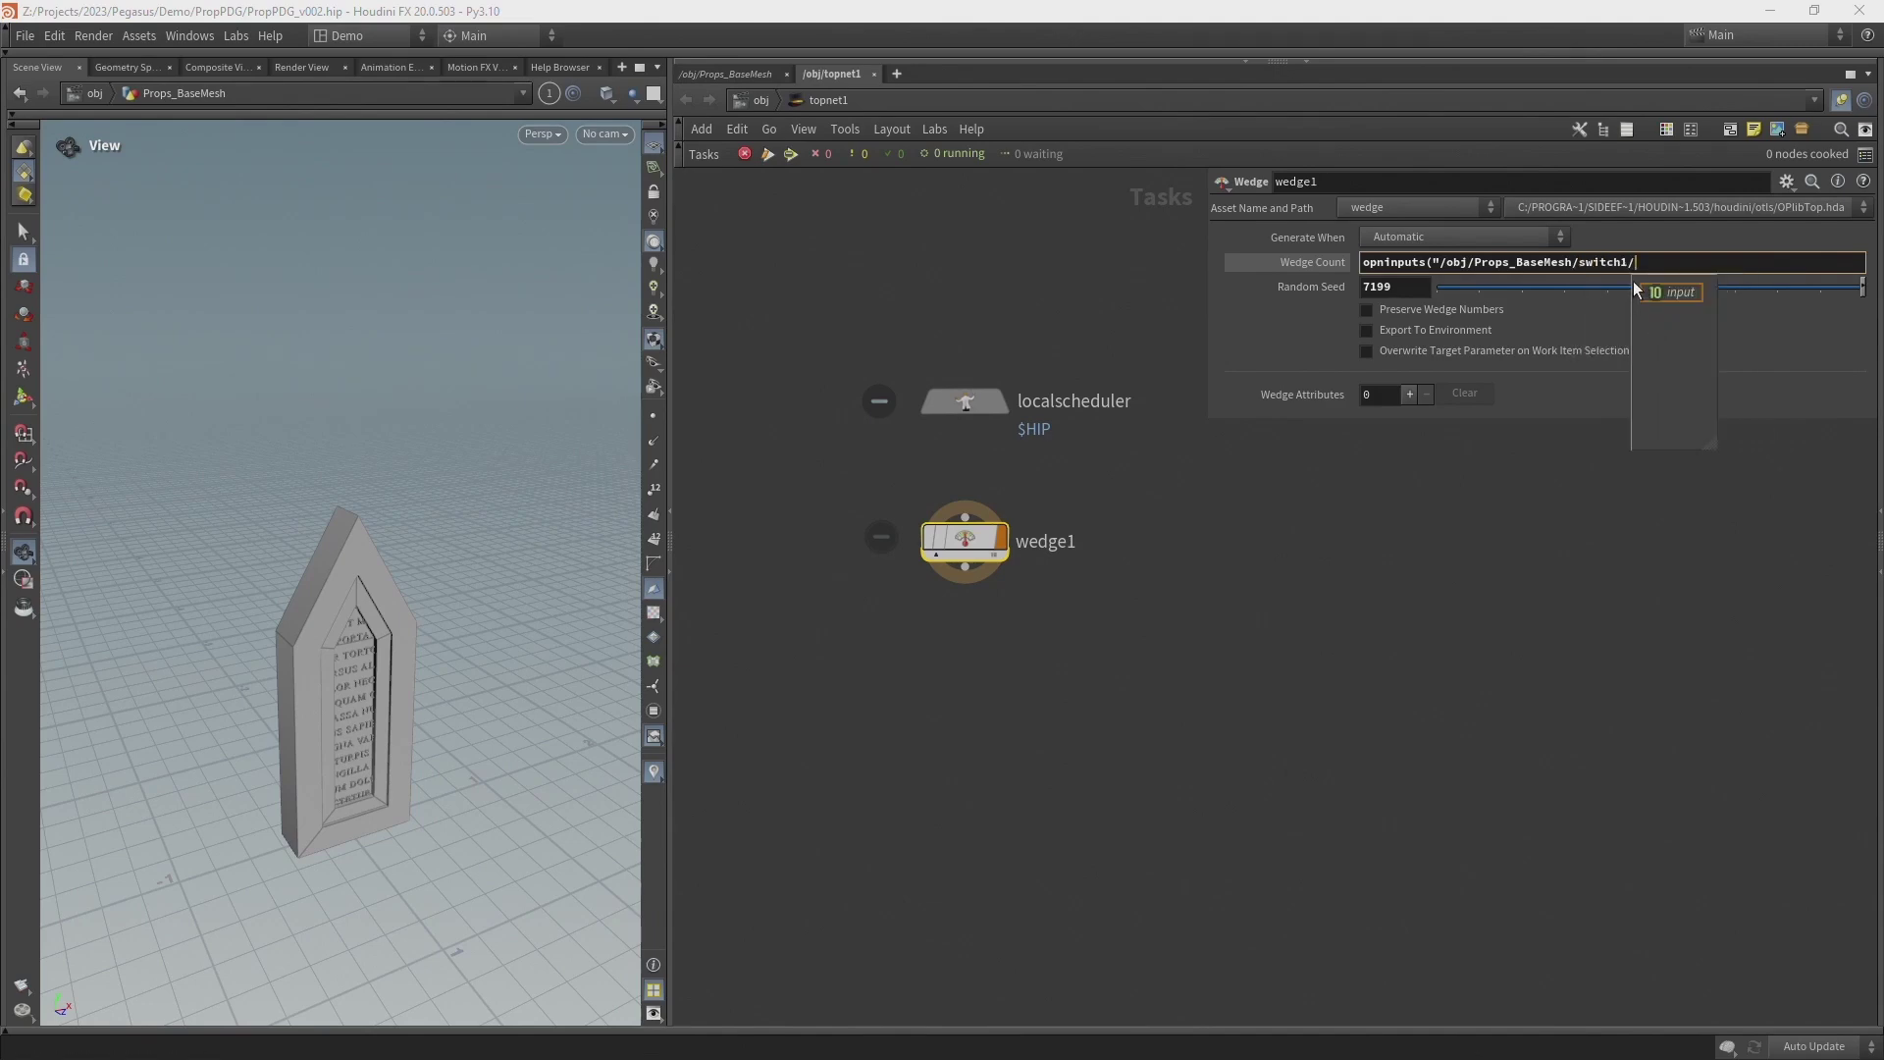
type("\")")
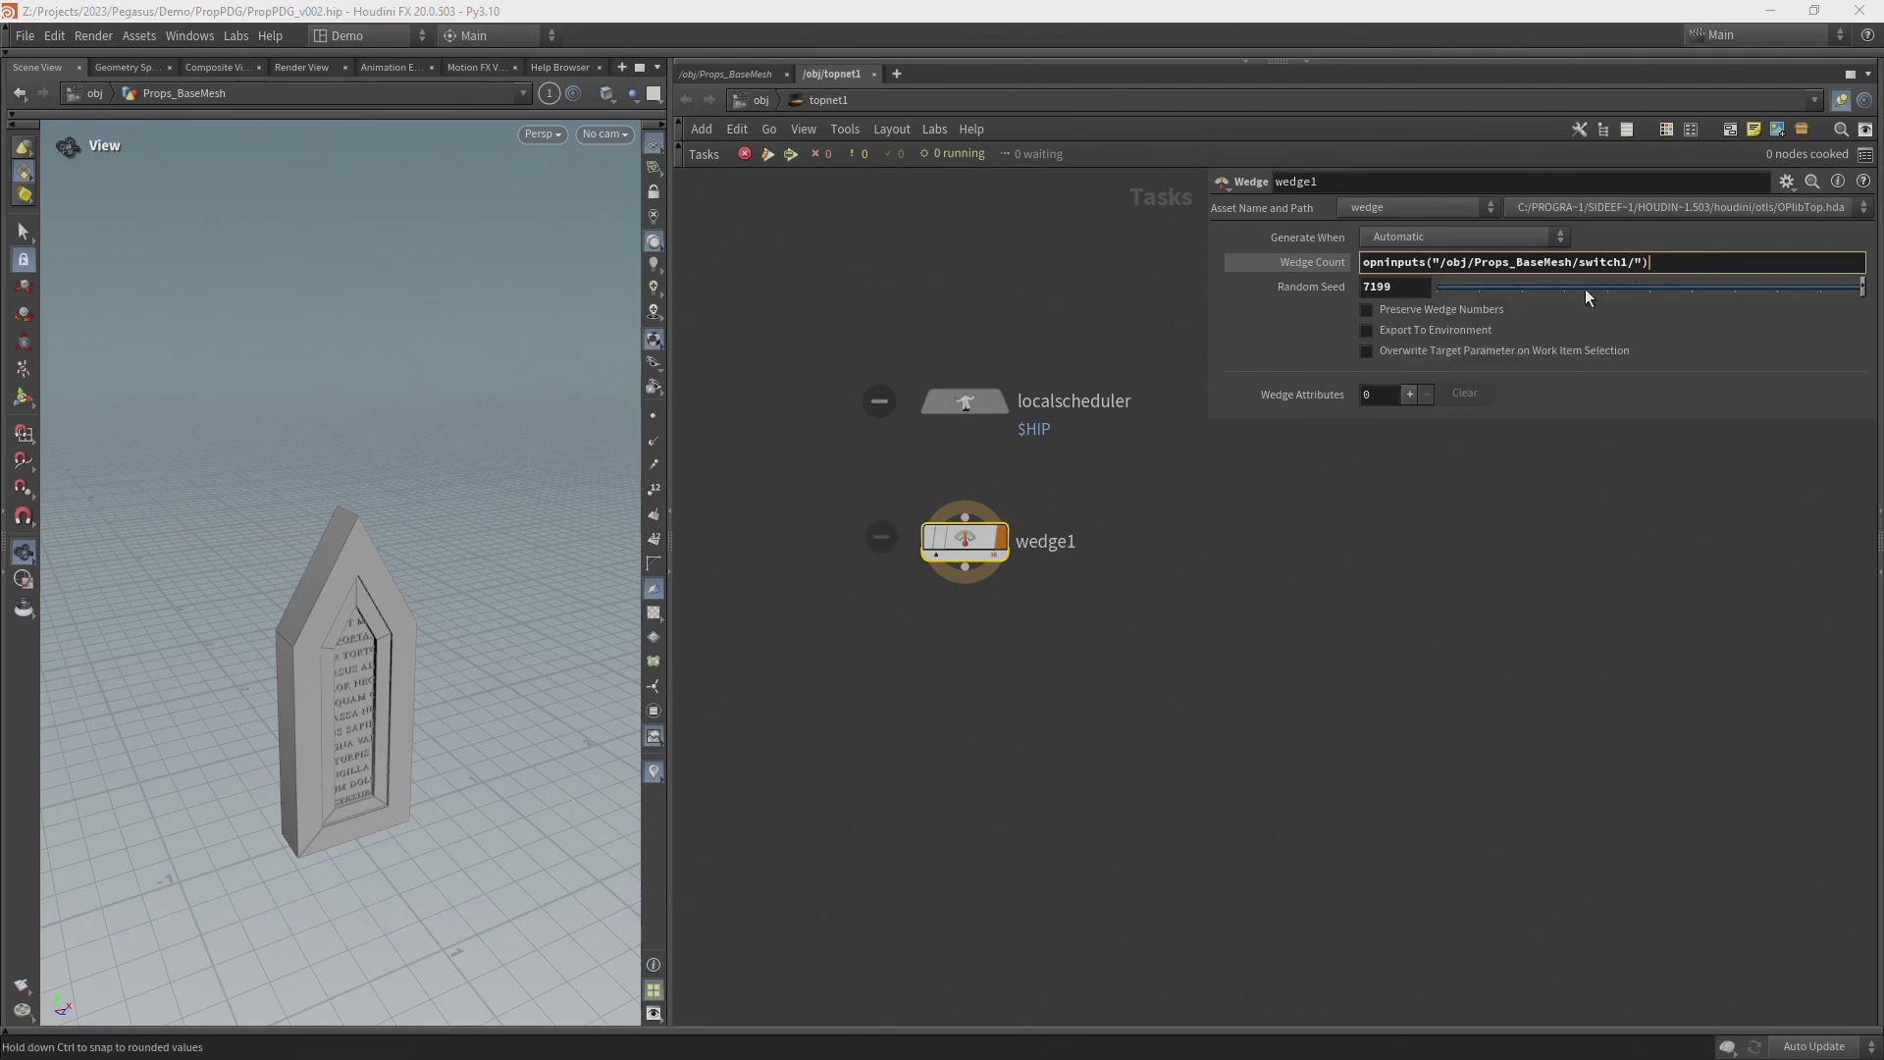
key("Return")
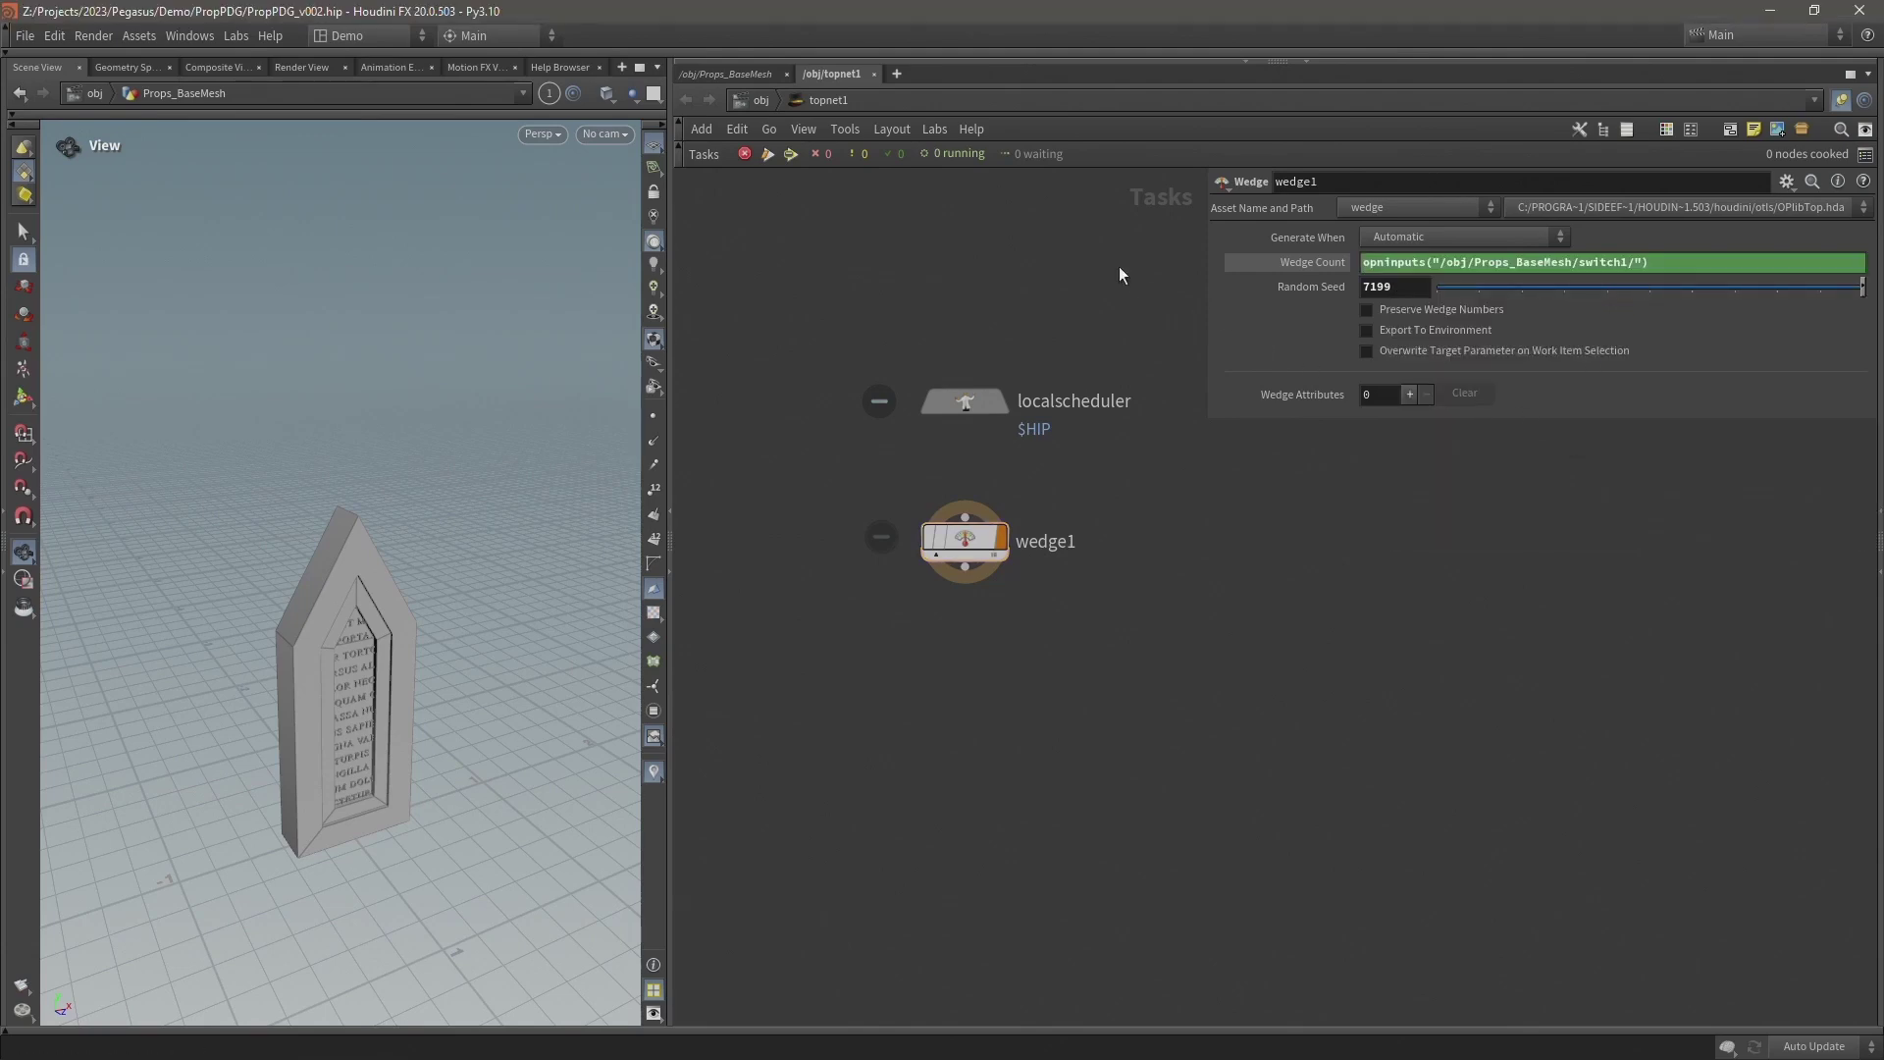
Compare wedge1's evaluated Wedge Count with the inputs wired to switch1 in Props_BaseMesh, ending back in topnet1.
left_click(1311, 261)
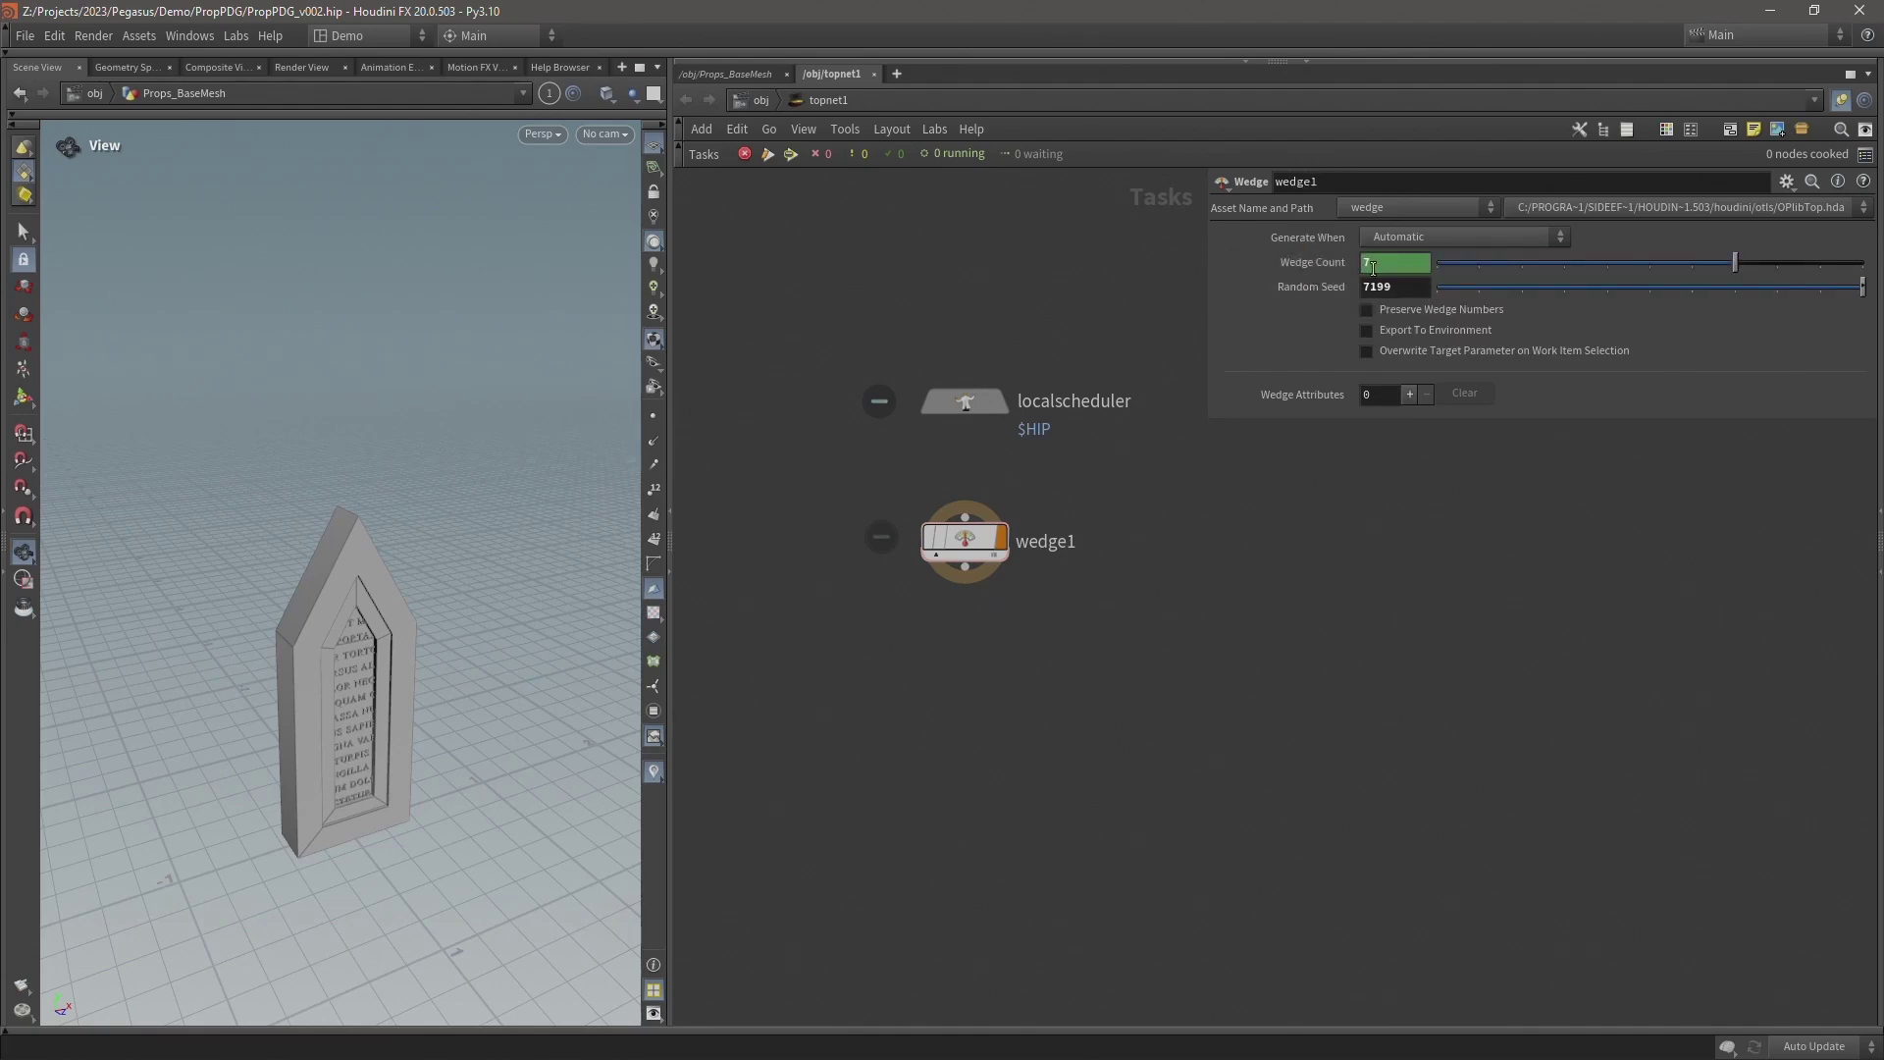
left_click(734, 70)
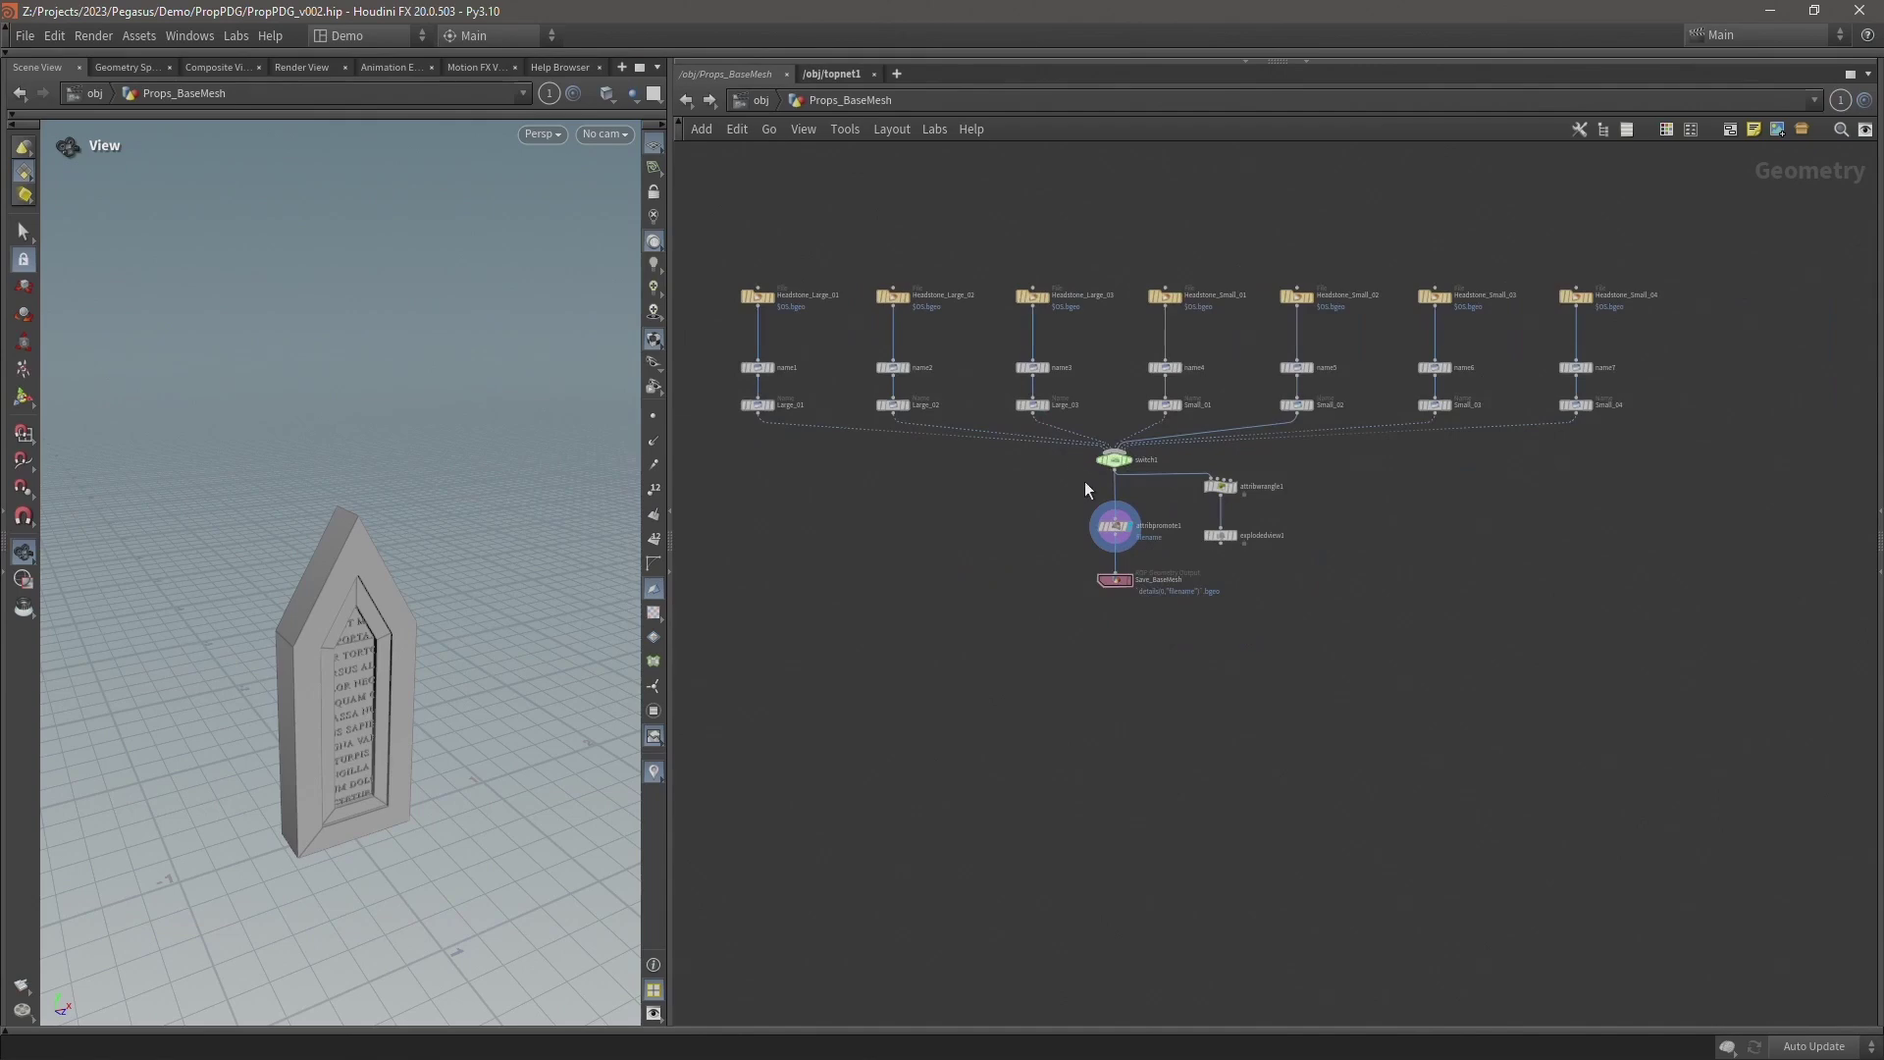
left_click_drag(1126, 451, 1129, 449)
scroll(1136, 485, "up", 3)
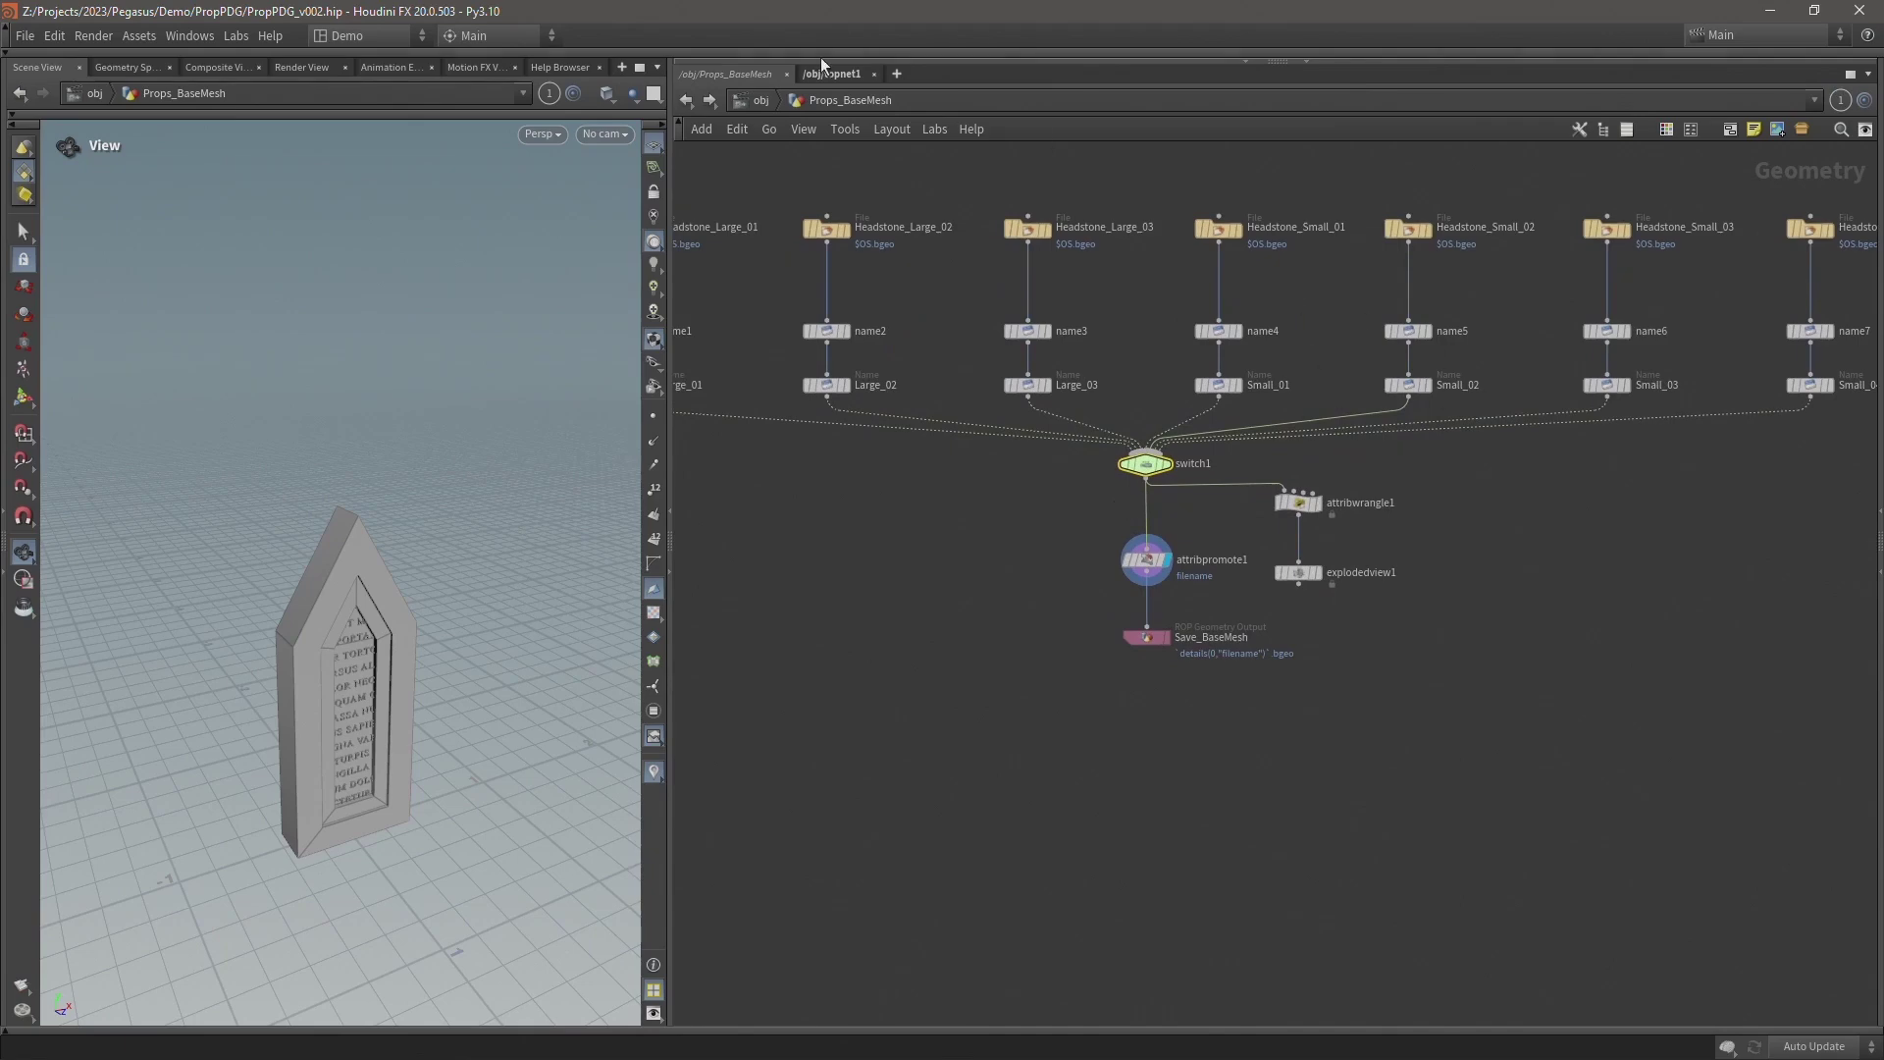
left_click(820, 73)
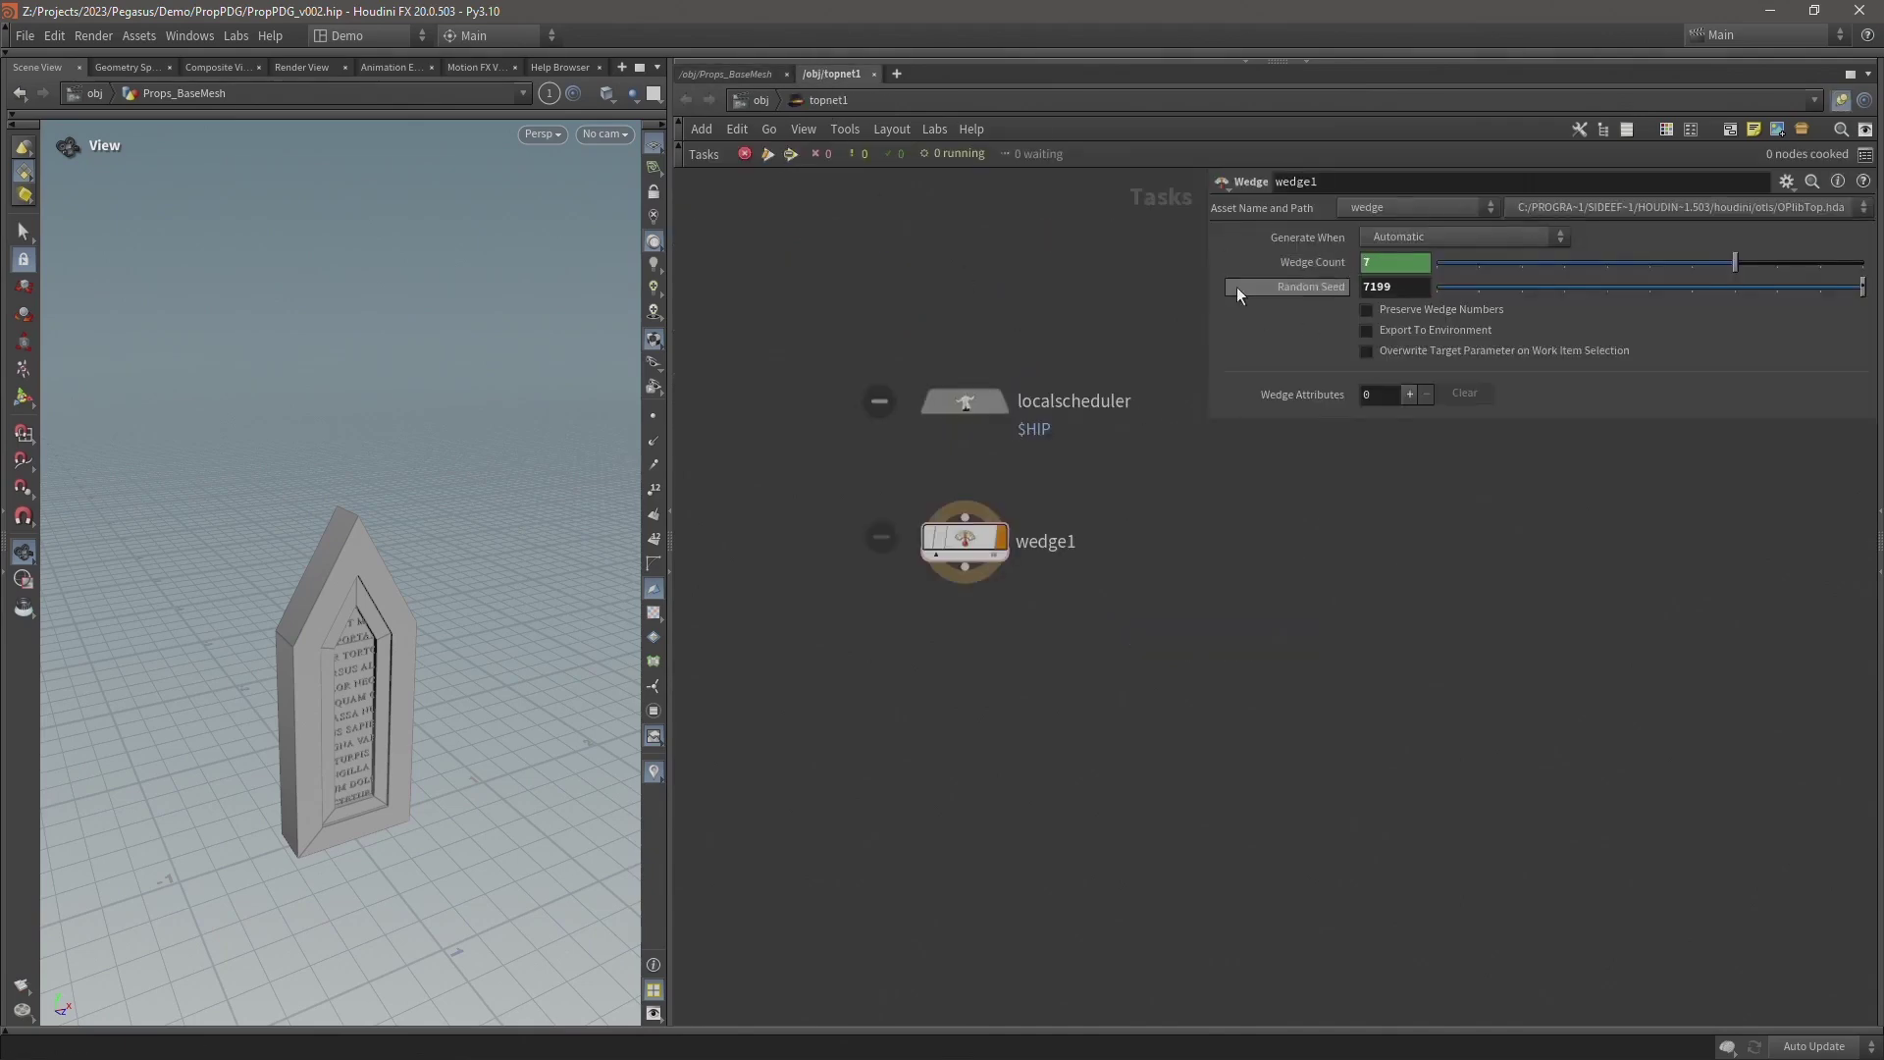
Cook the wedge1 node and examine its generated work items.
right_click(968, 537)
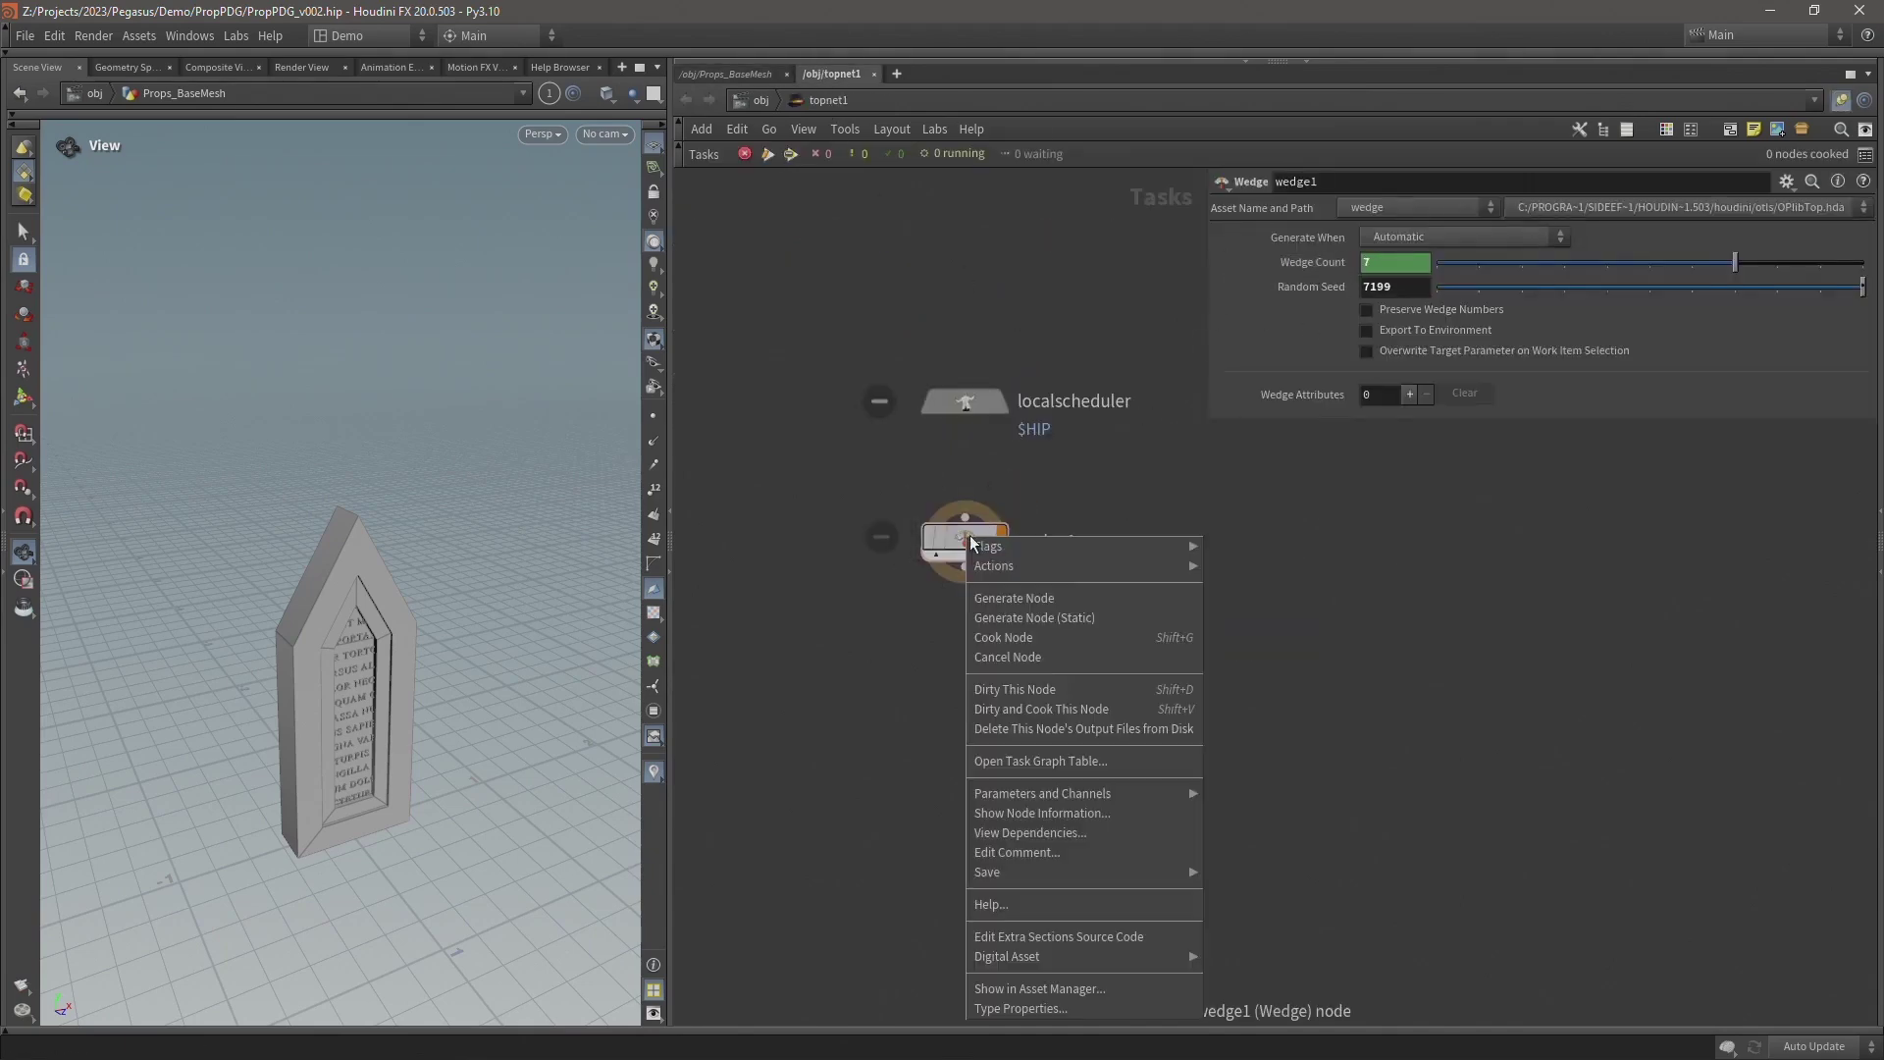
left_click(1003, 638)
scroll(934, 574, "up", 4)
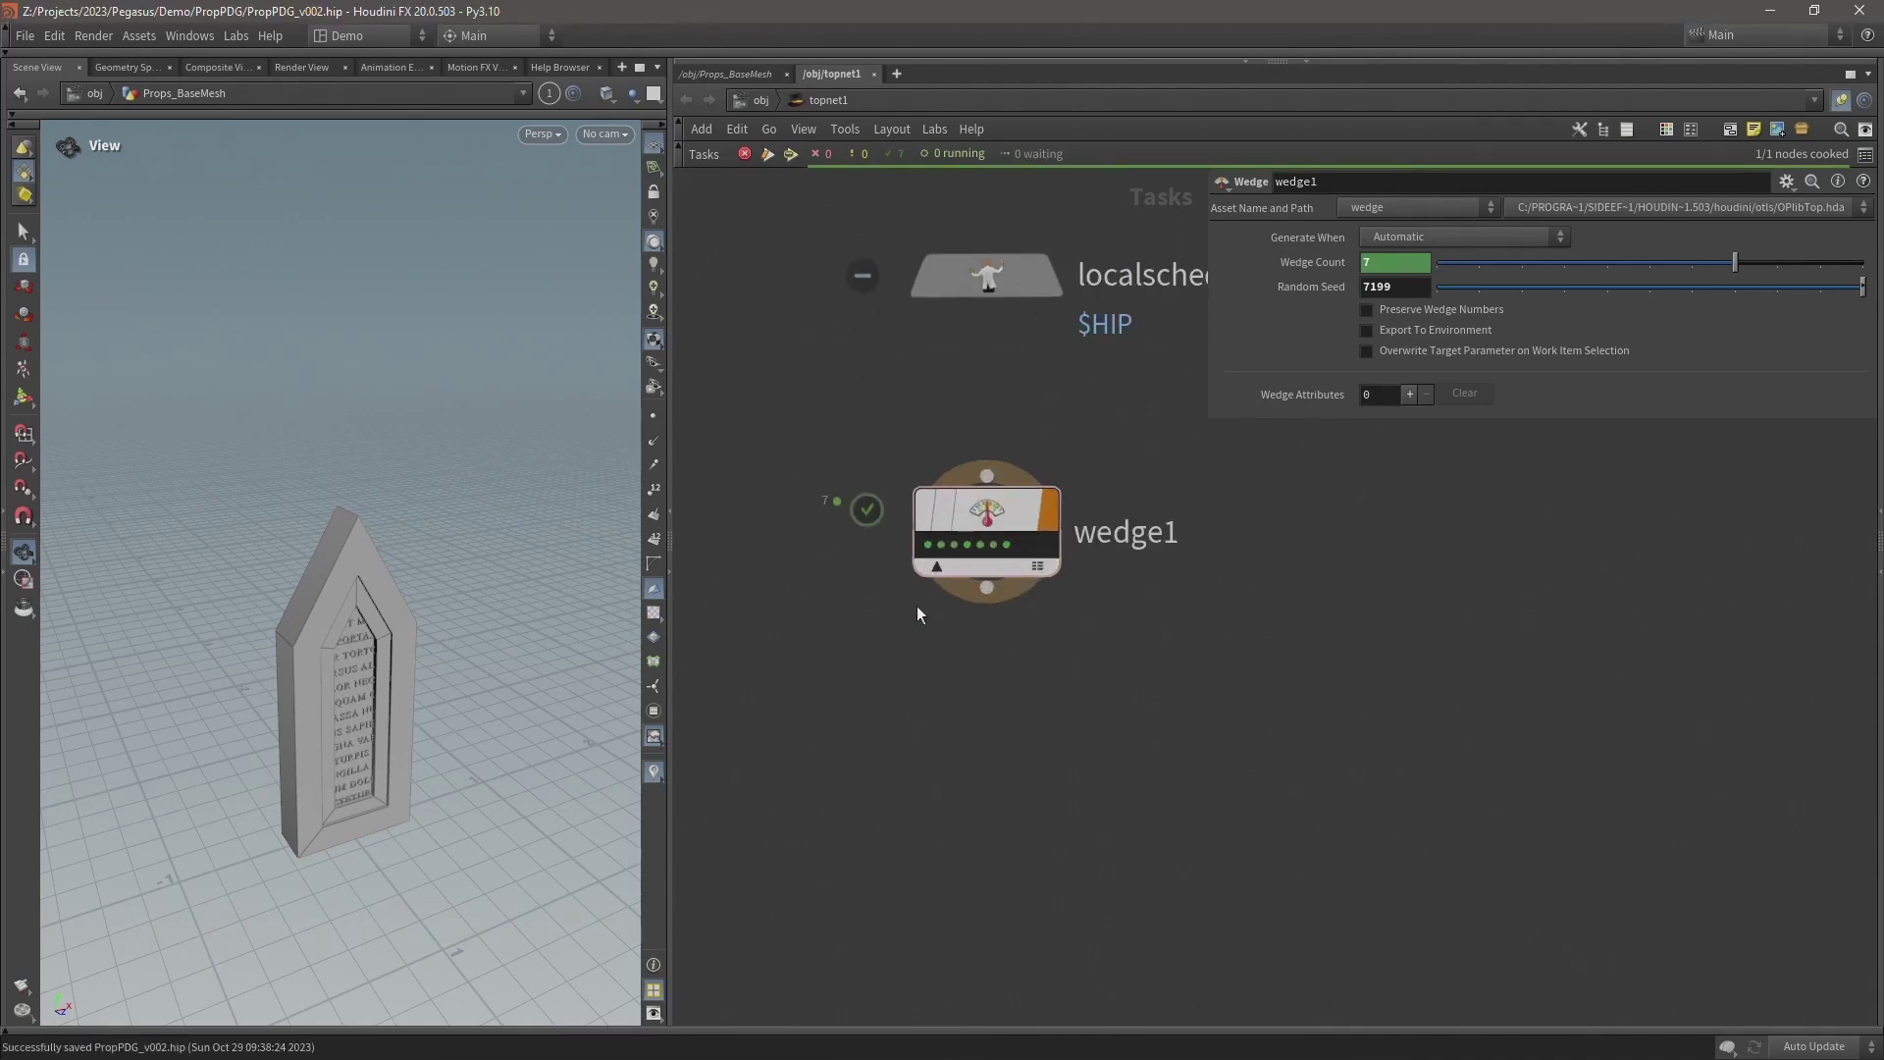
middle_click_drag(934, 639, 974, 603)
scroll(985, 591, "down", 3)
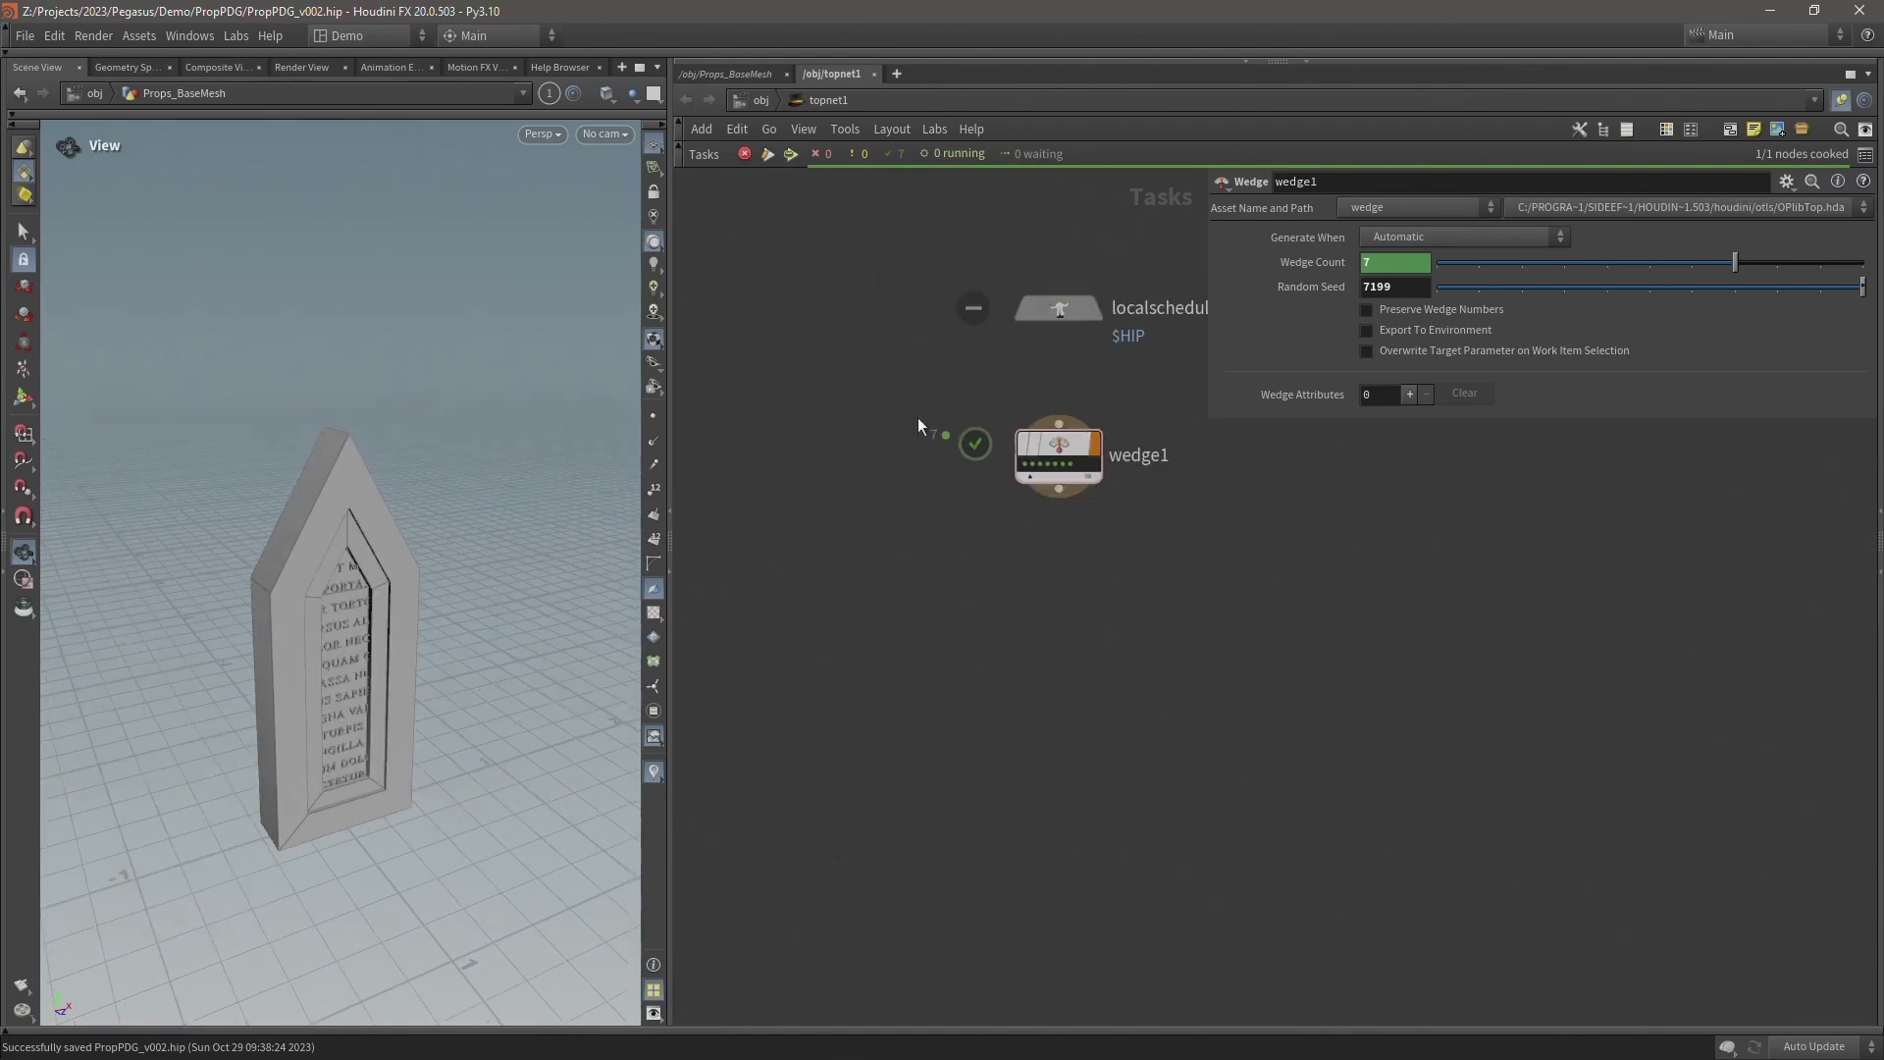
mouse_move(1036, 460)
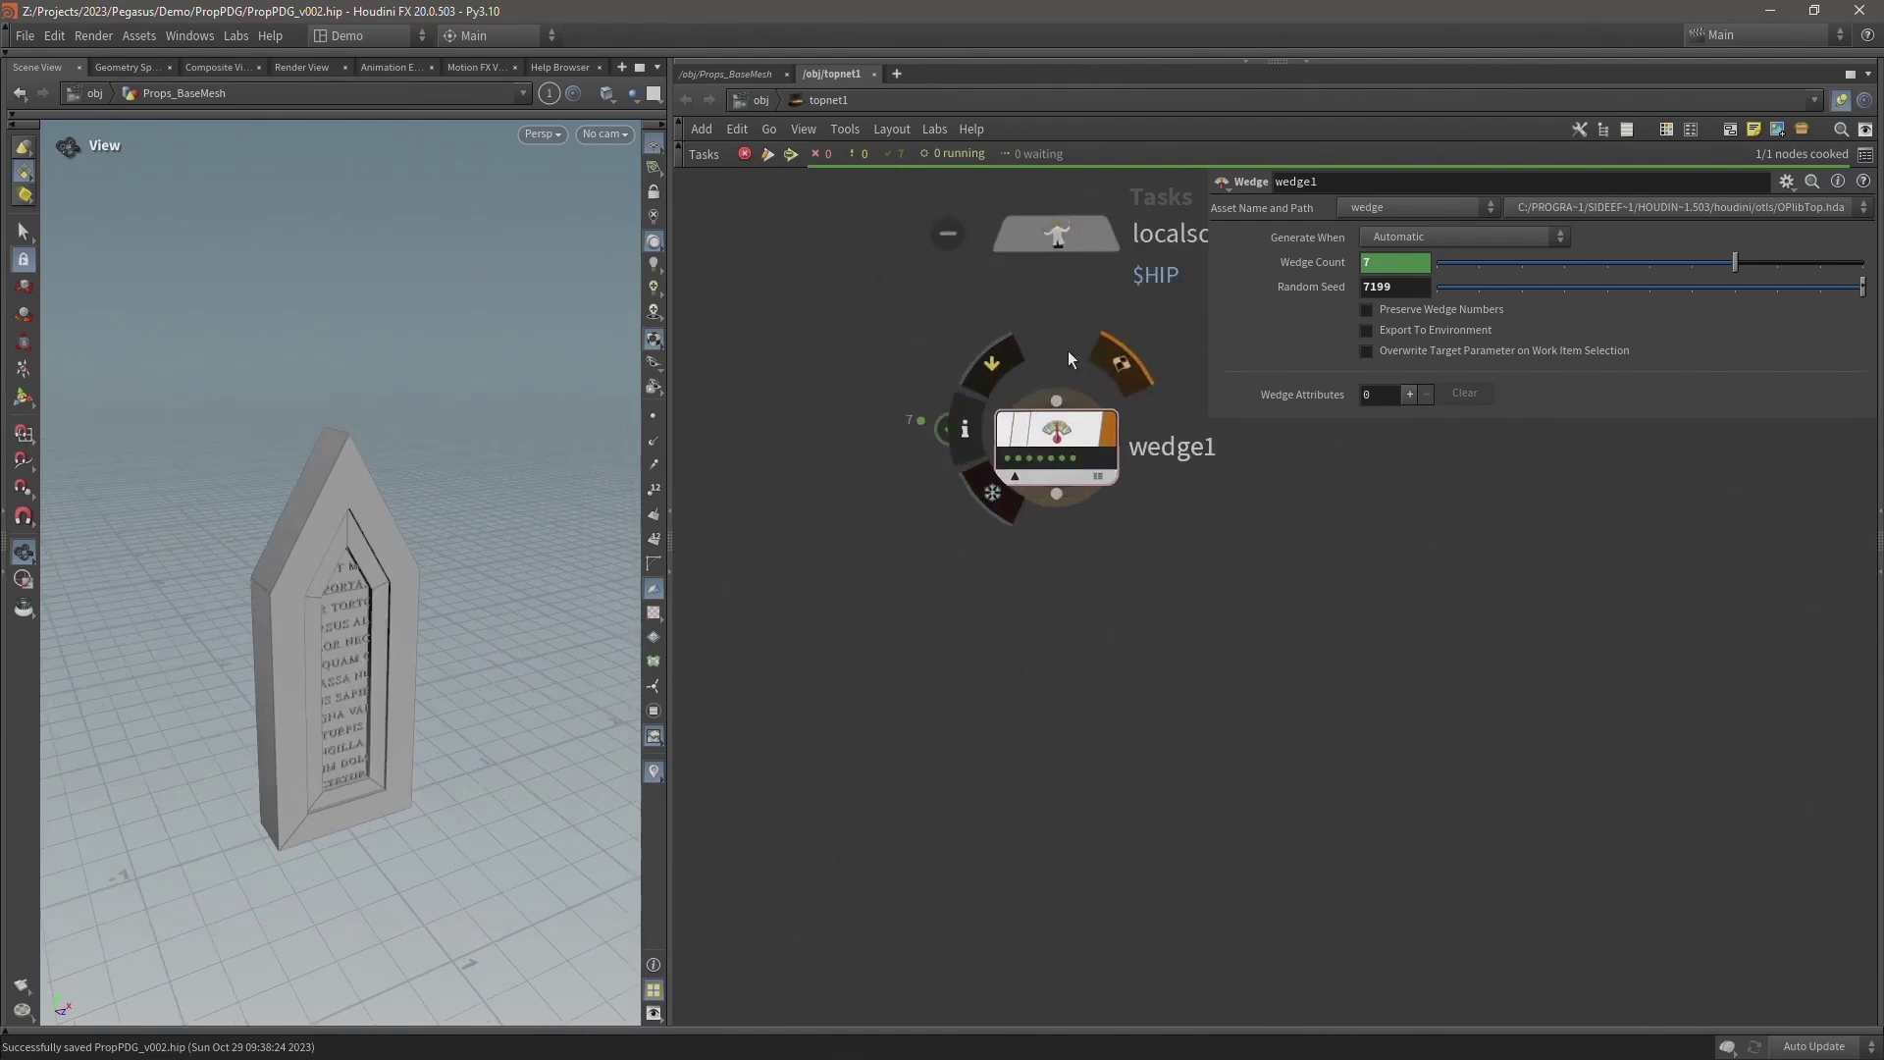
scroll(1073, 351, "up", 2)
left_click_drag(1012, 507, 1058, 507)
left_click_drag(860, 390, 1031, 496)
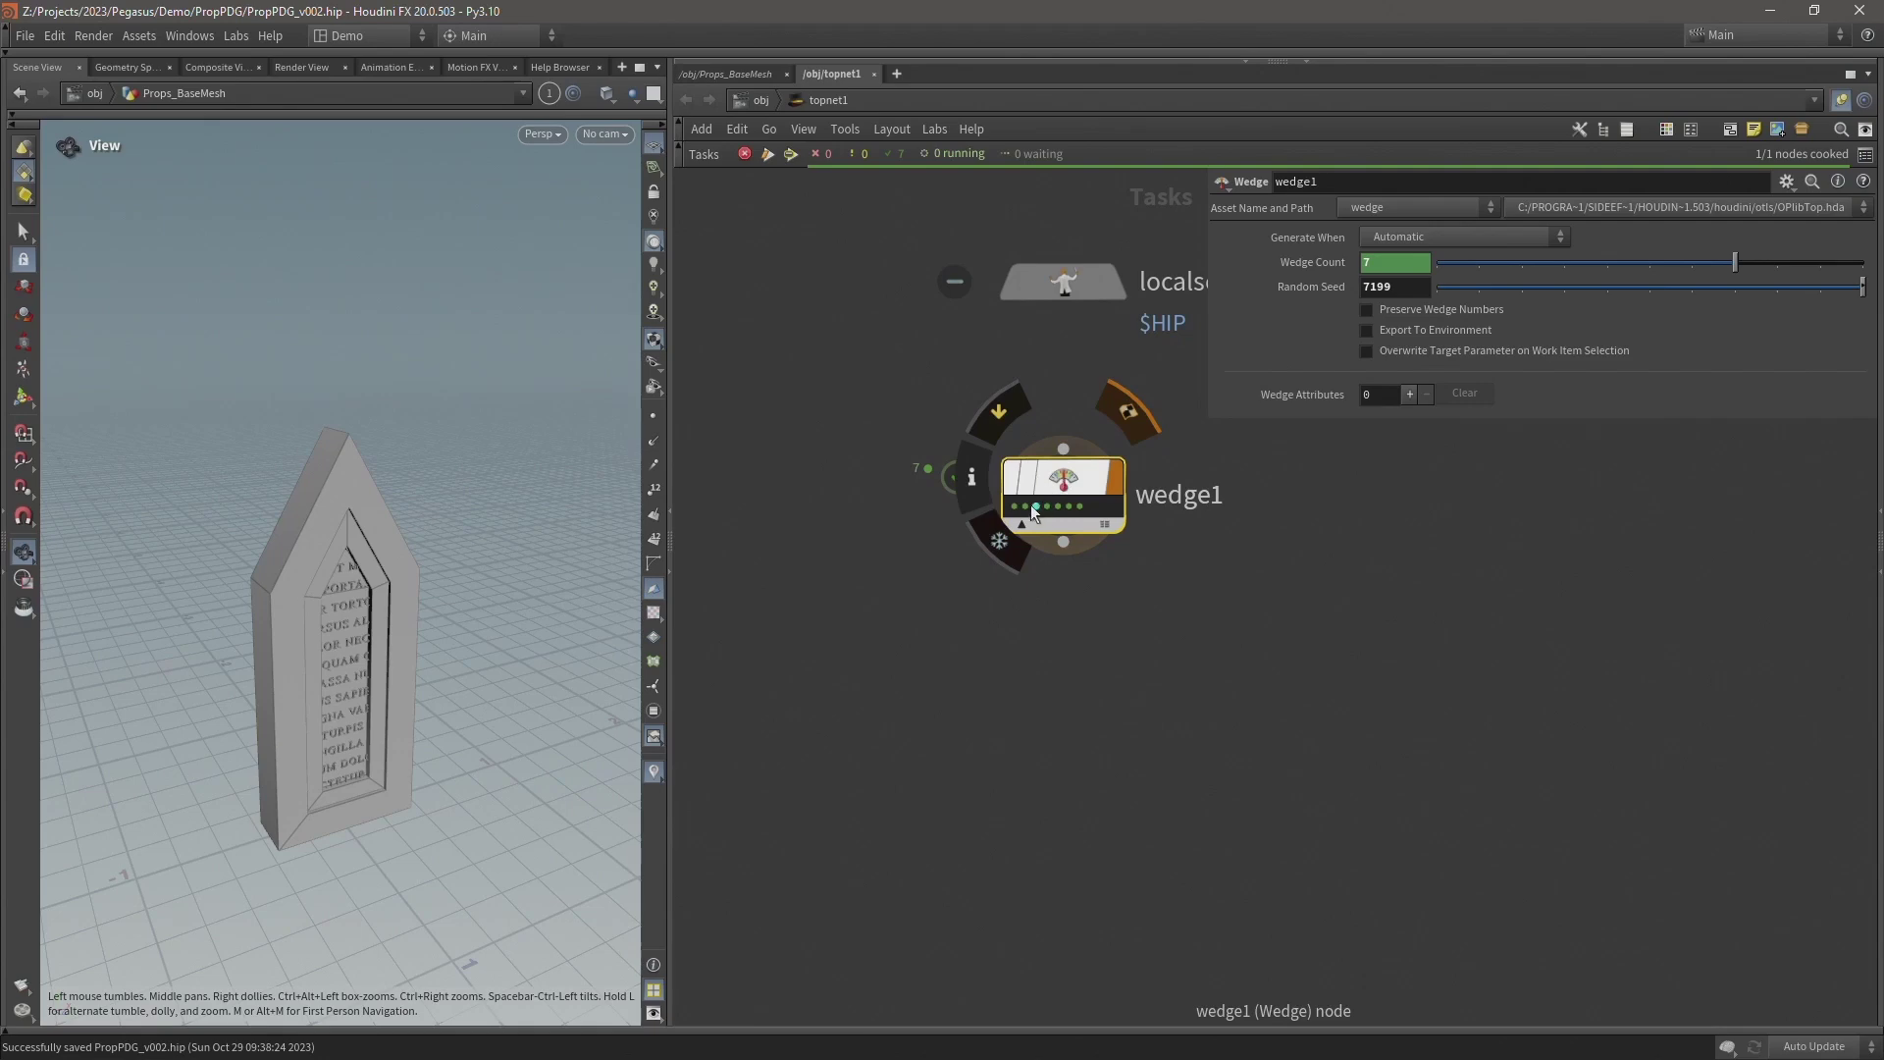
mouse_move(1009, 508)
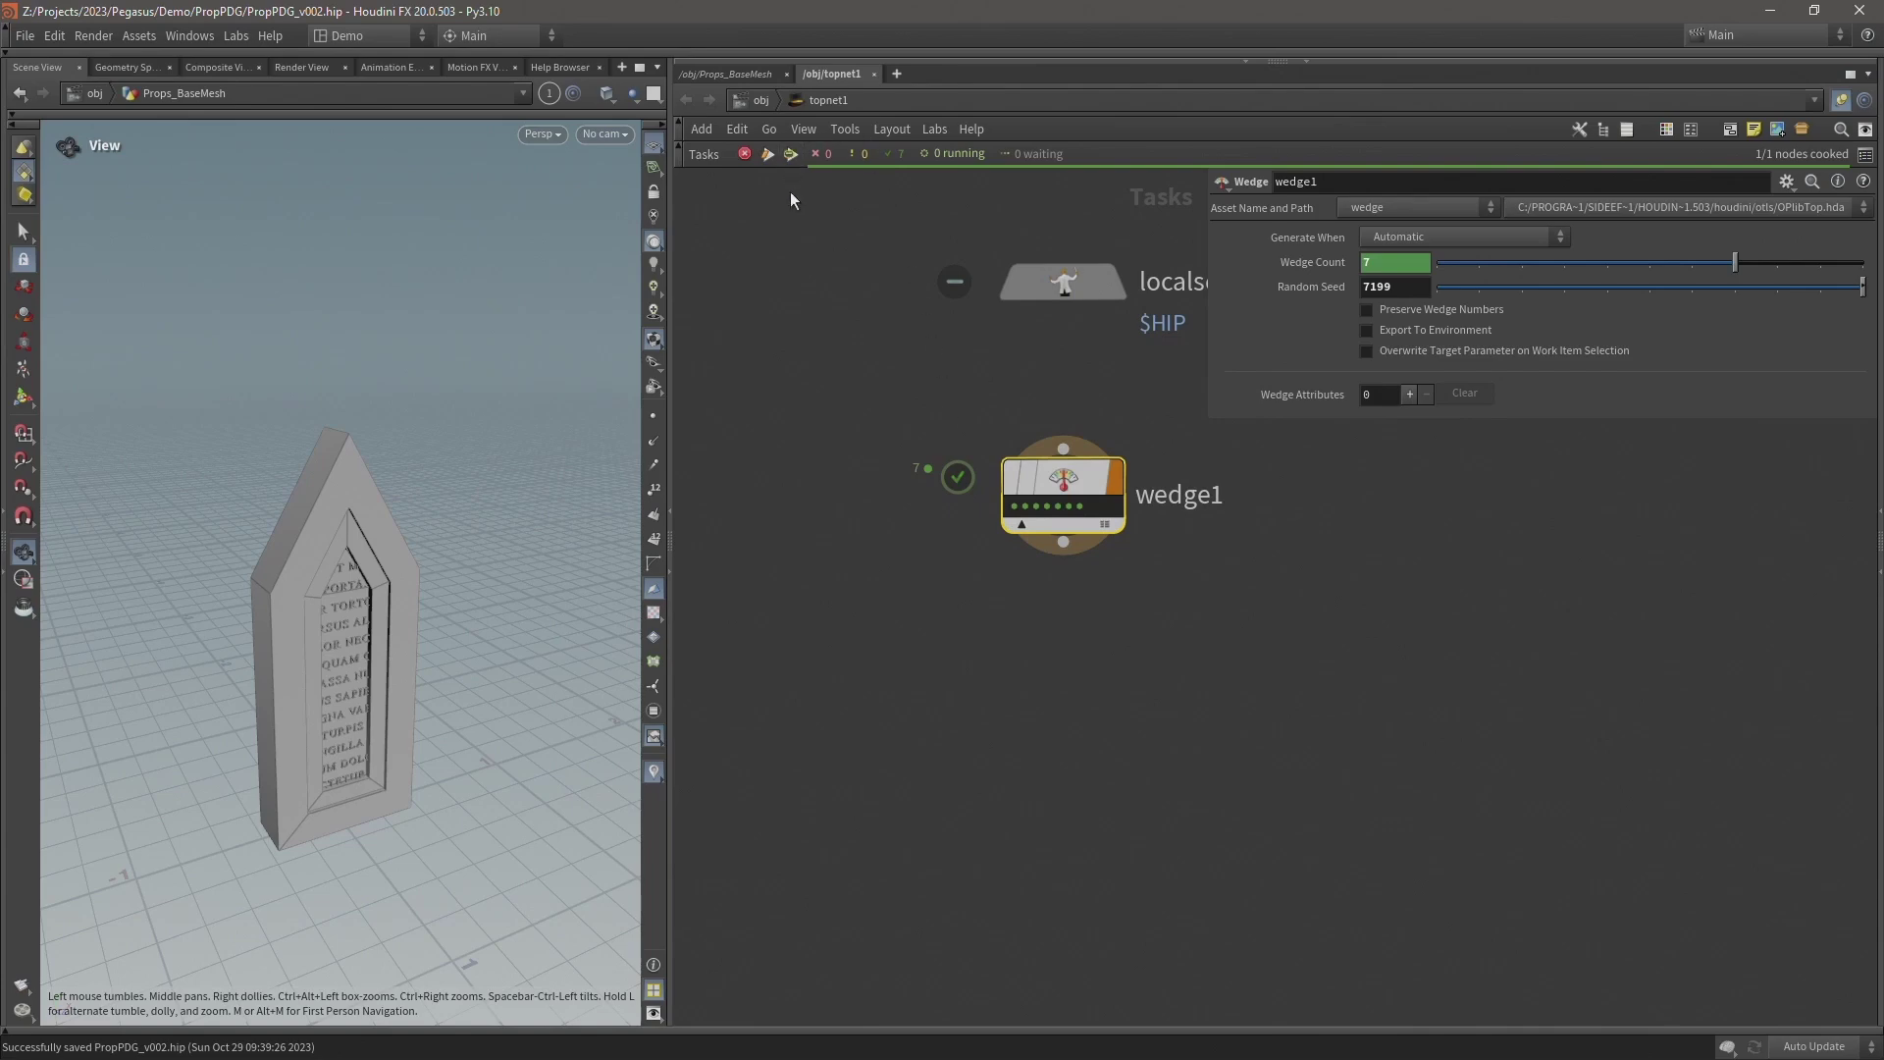
left_click(731, 71)
middle_click_drag(940, 567, 853, 454)
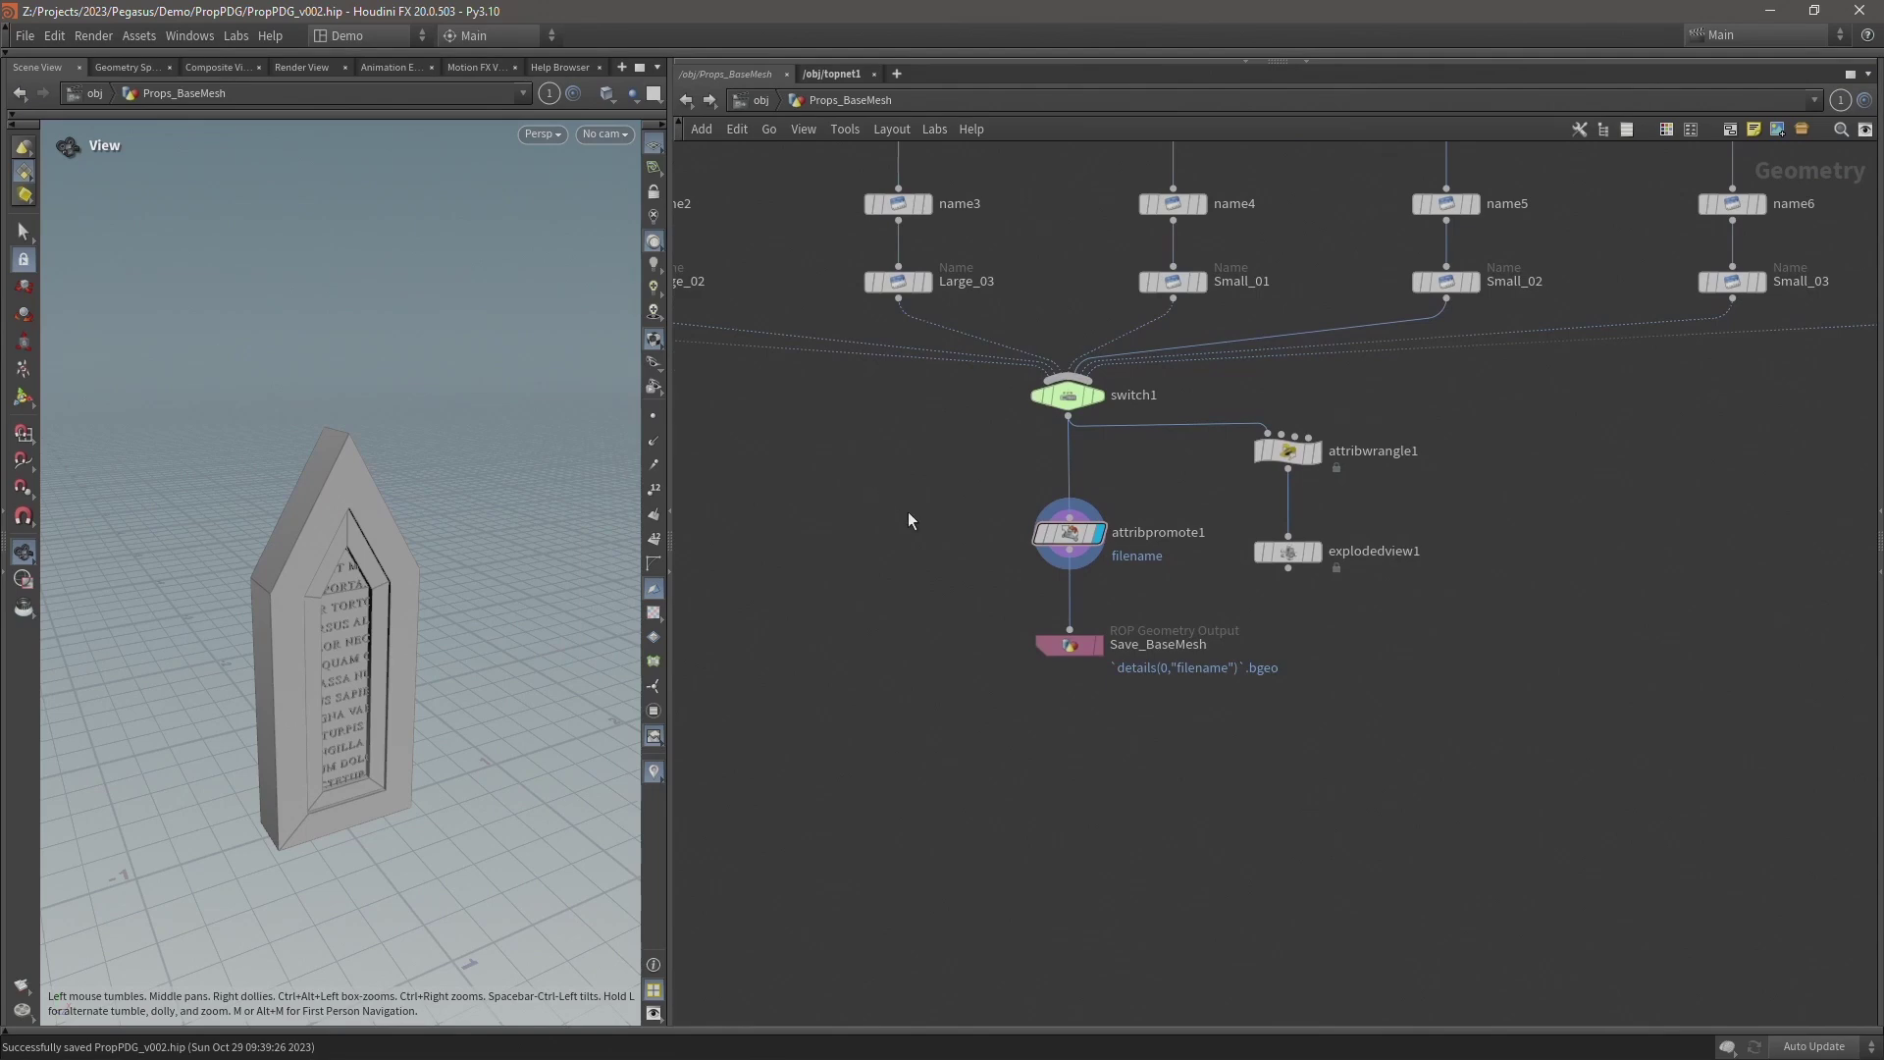
key("p")
left_click(1068, 394)
left_click(1561, 206)
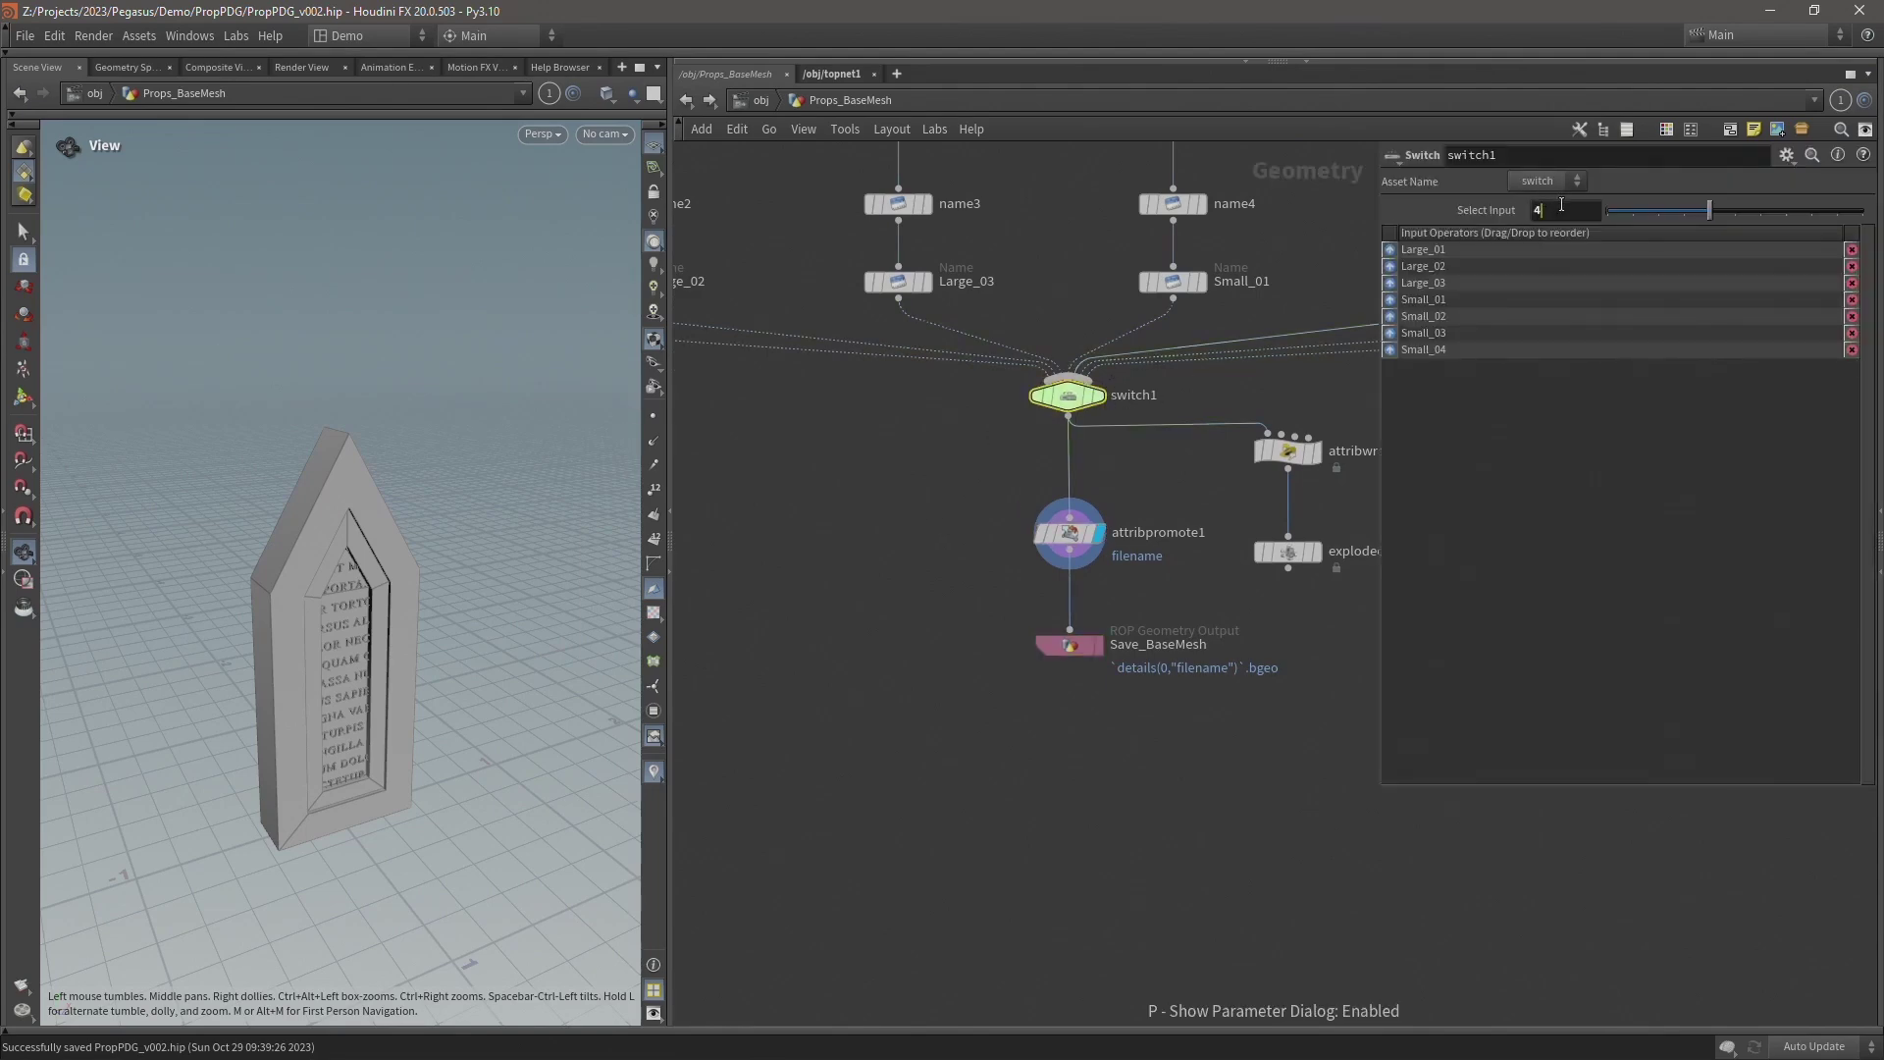
left_click_drag(1562, 206, 1414, 209)
type("@wedge")
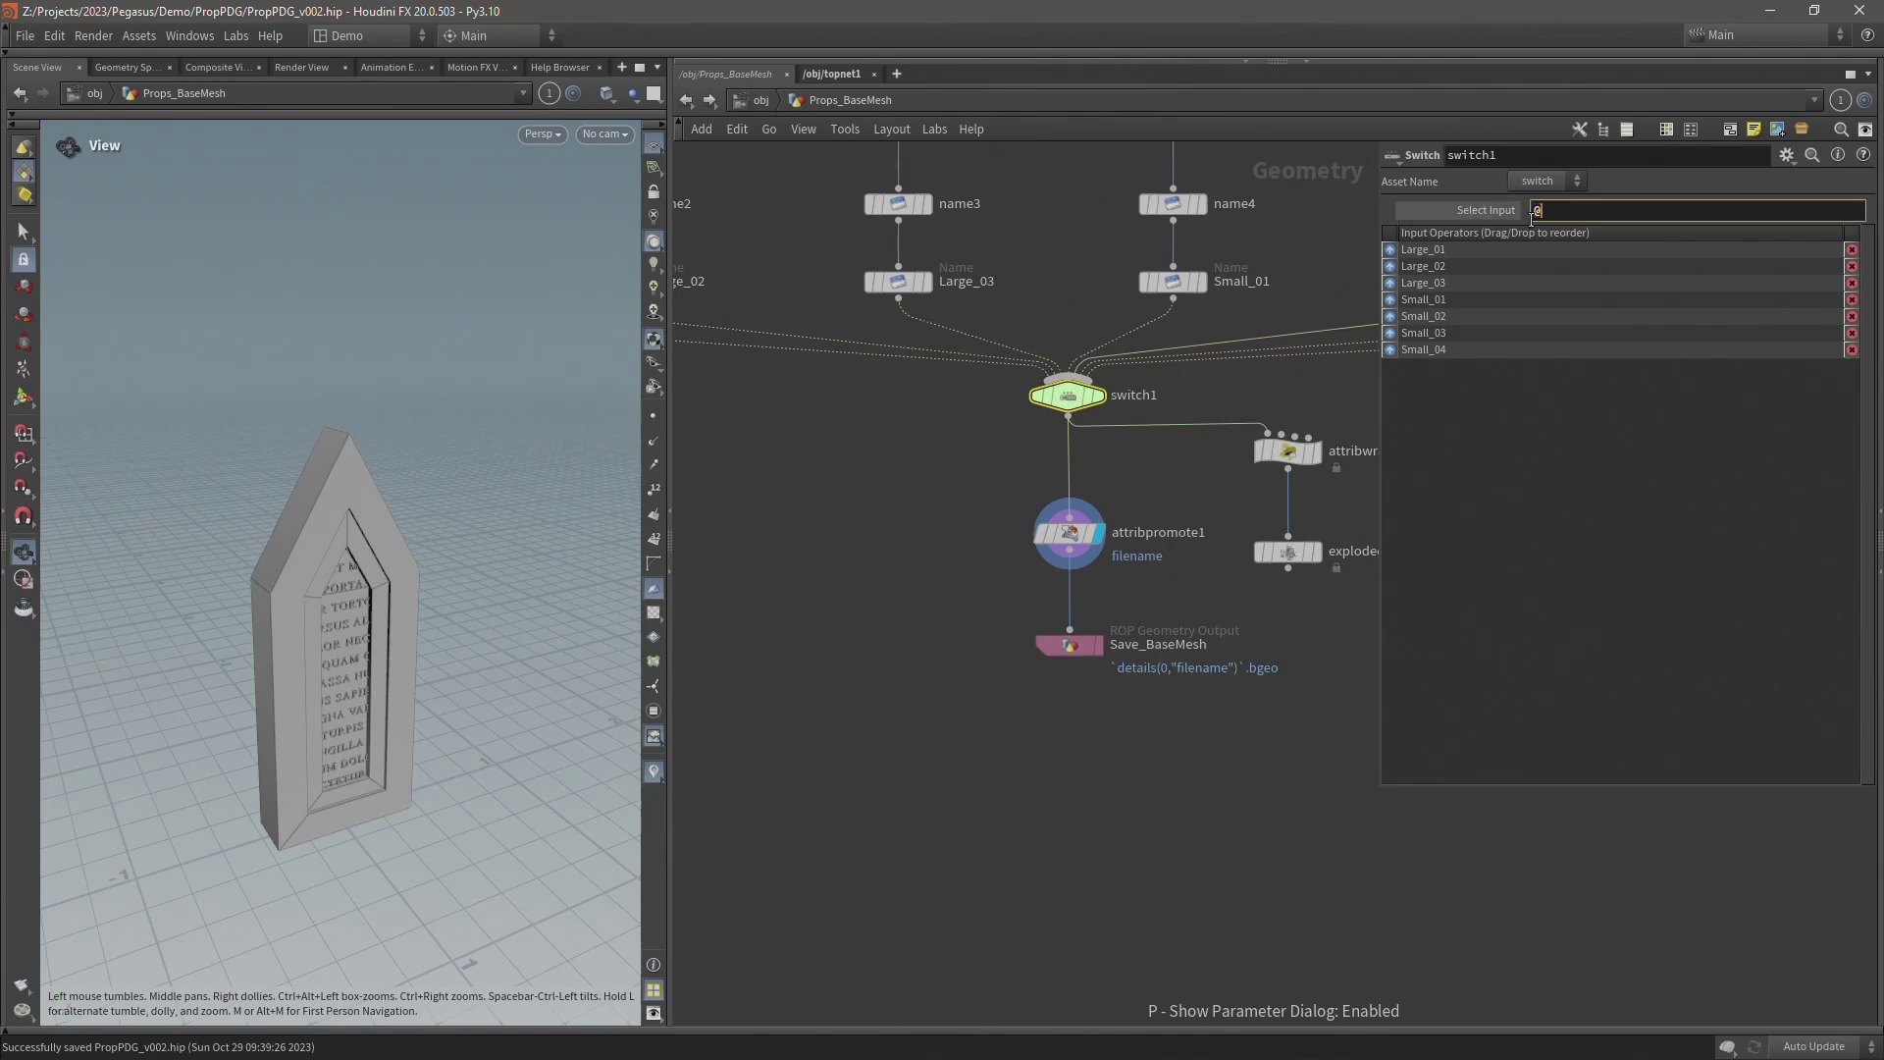
type("index")
key("Return")
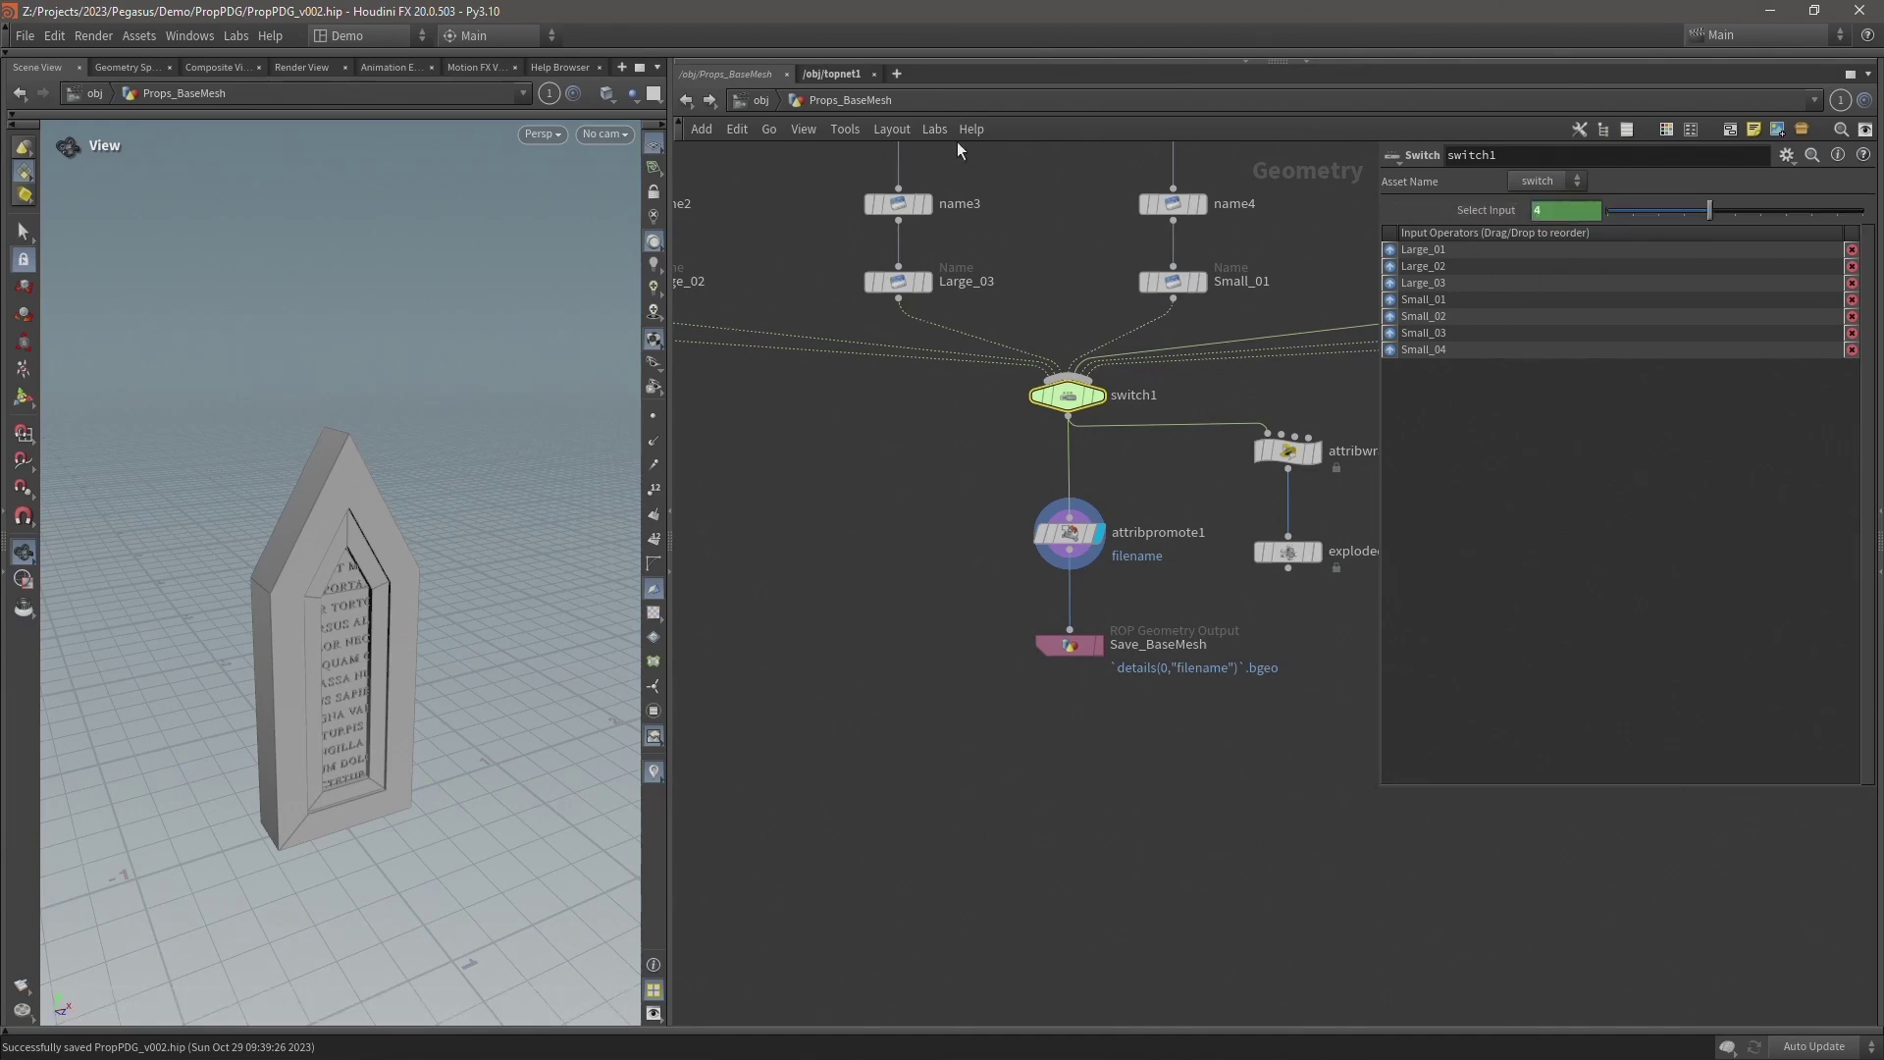
key("ctrl+s")
Preview wedge1's work items one after another in topnet1 to check the headstone each one selects.
left_click(844, 73)
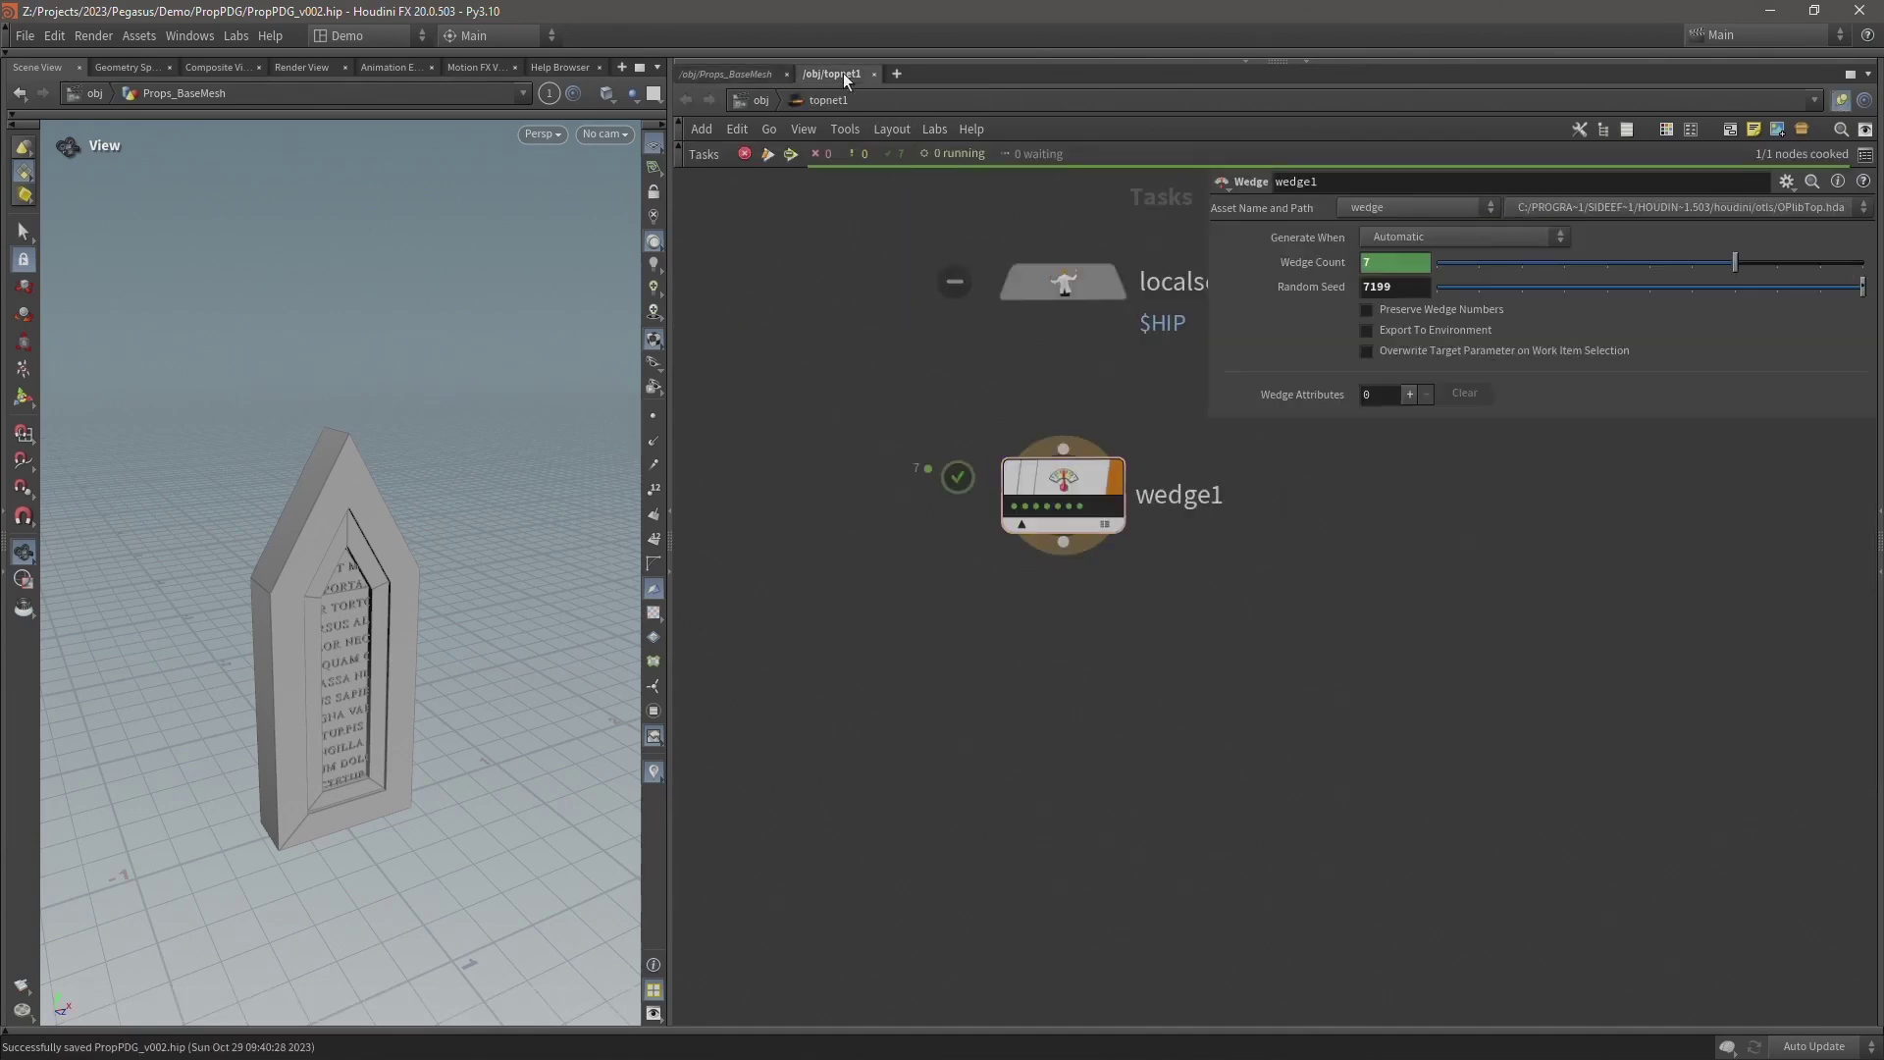
left_click(1026, 506)
left_click(1027, 507)
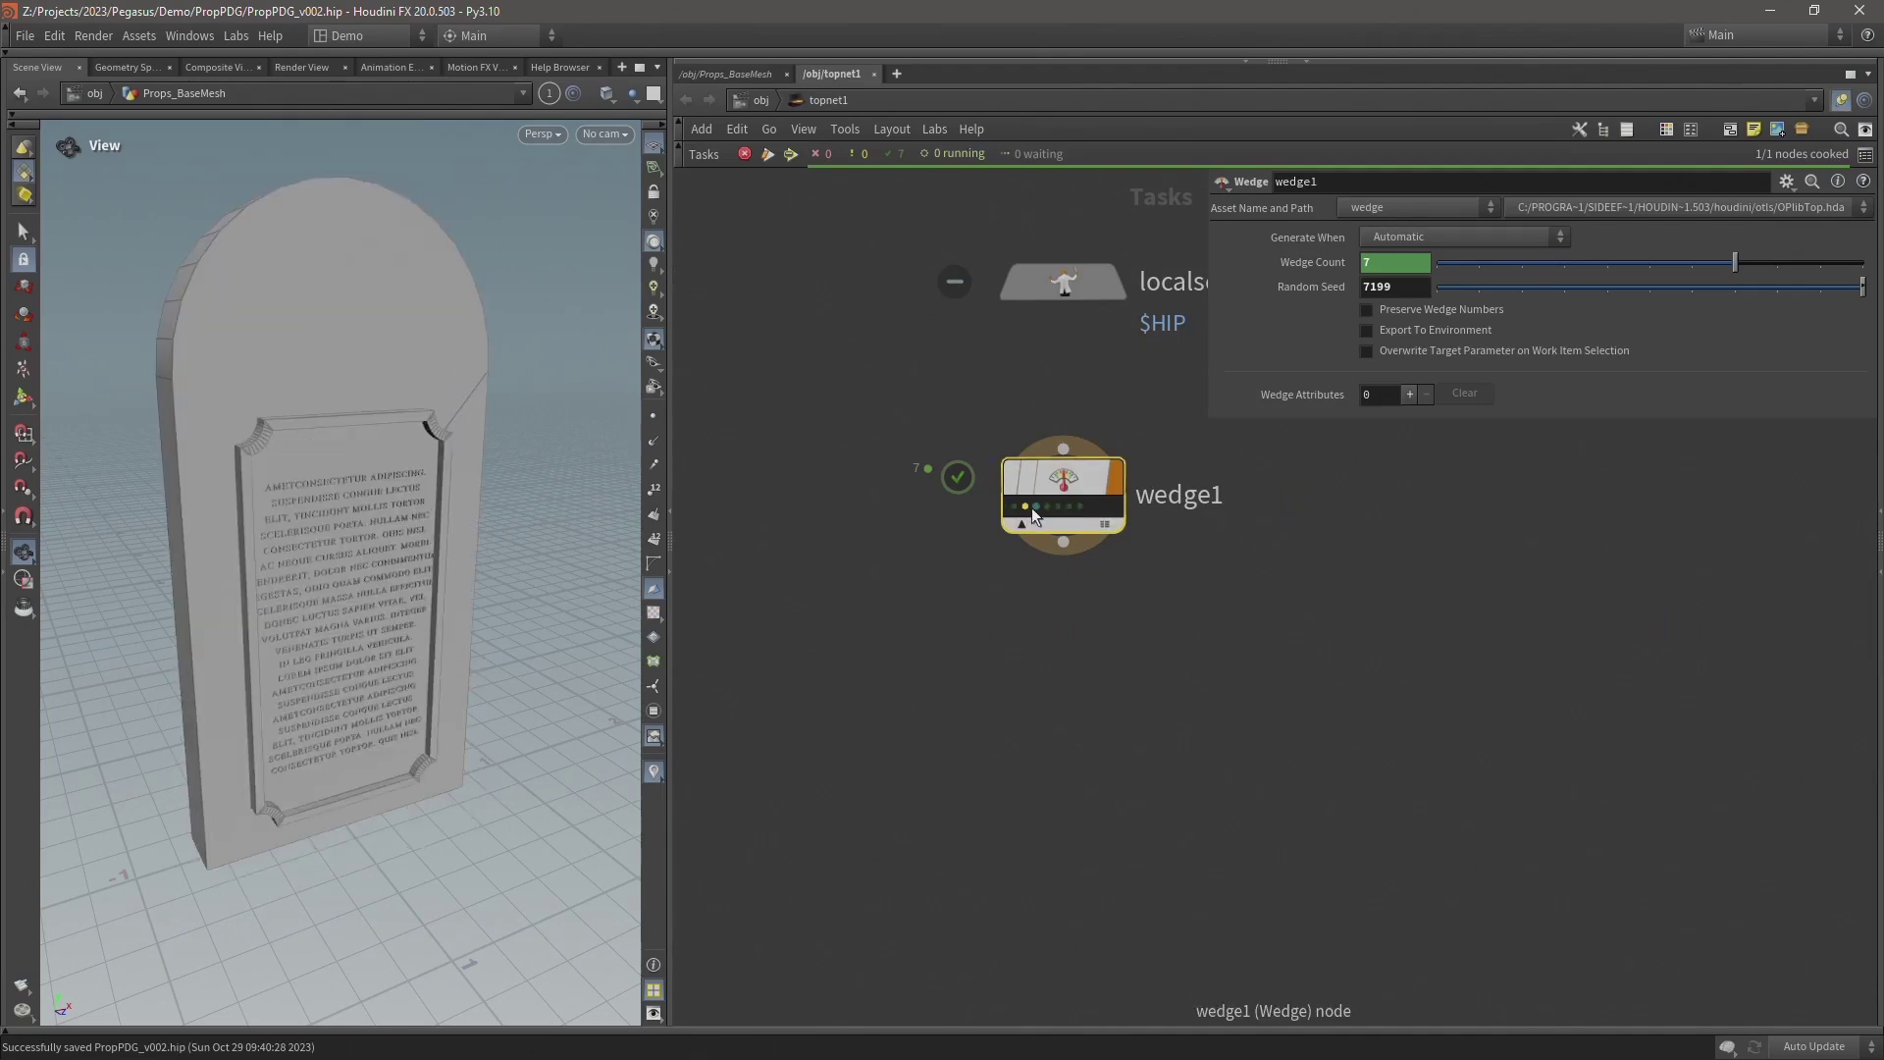
left_click(1036, 507)
left_click(1046, 507)
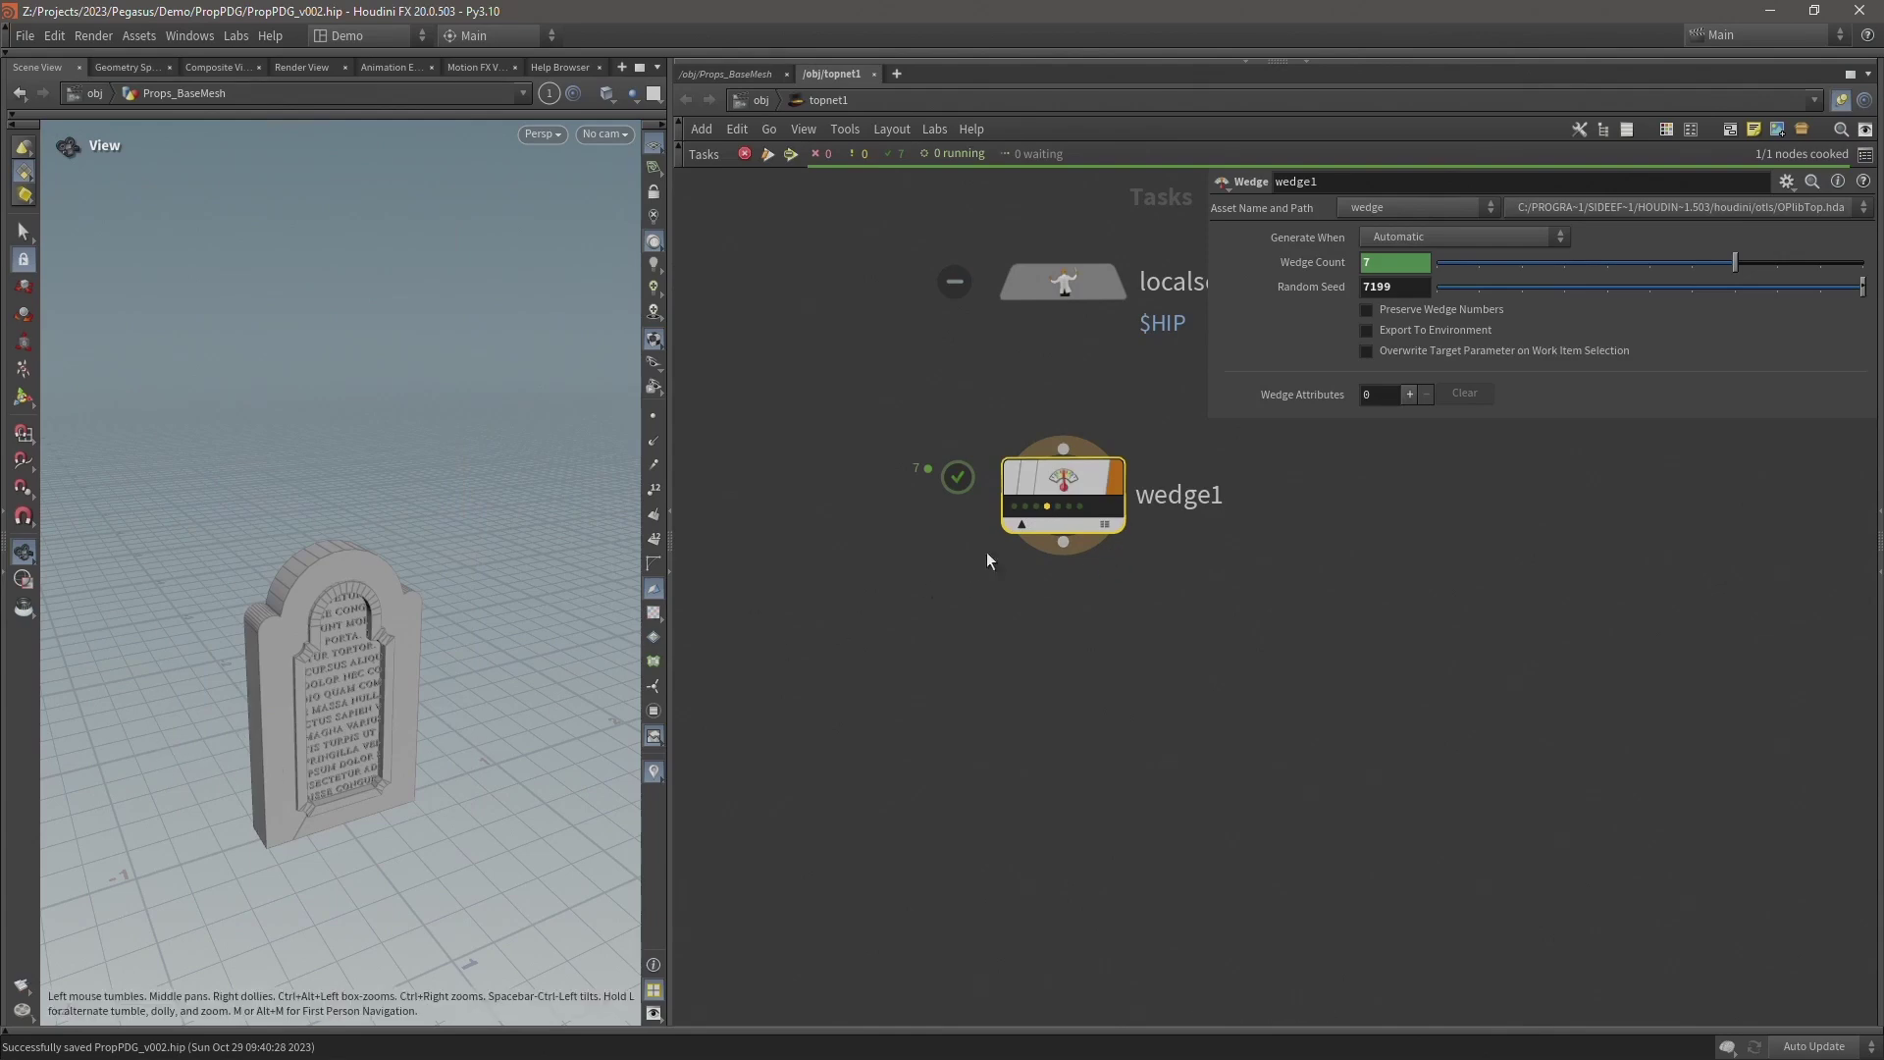
left_click(1015, 505)
left_click(1025, 505)
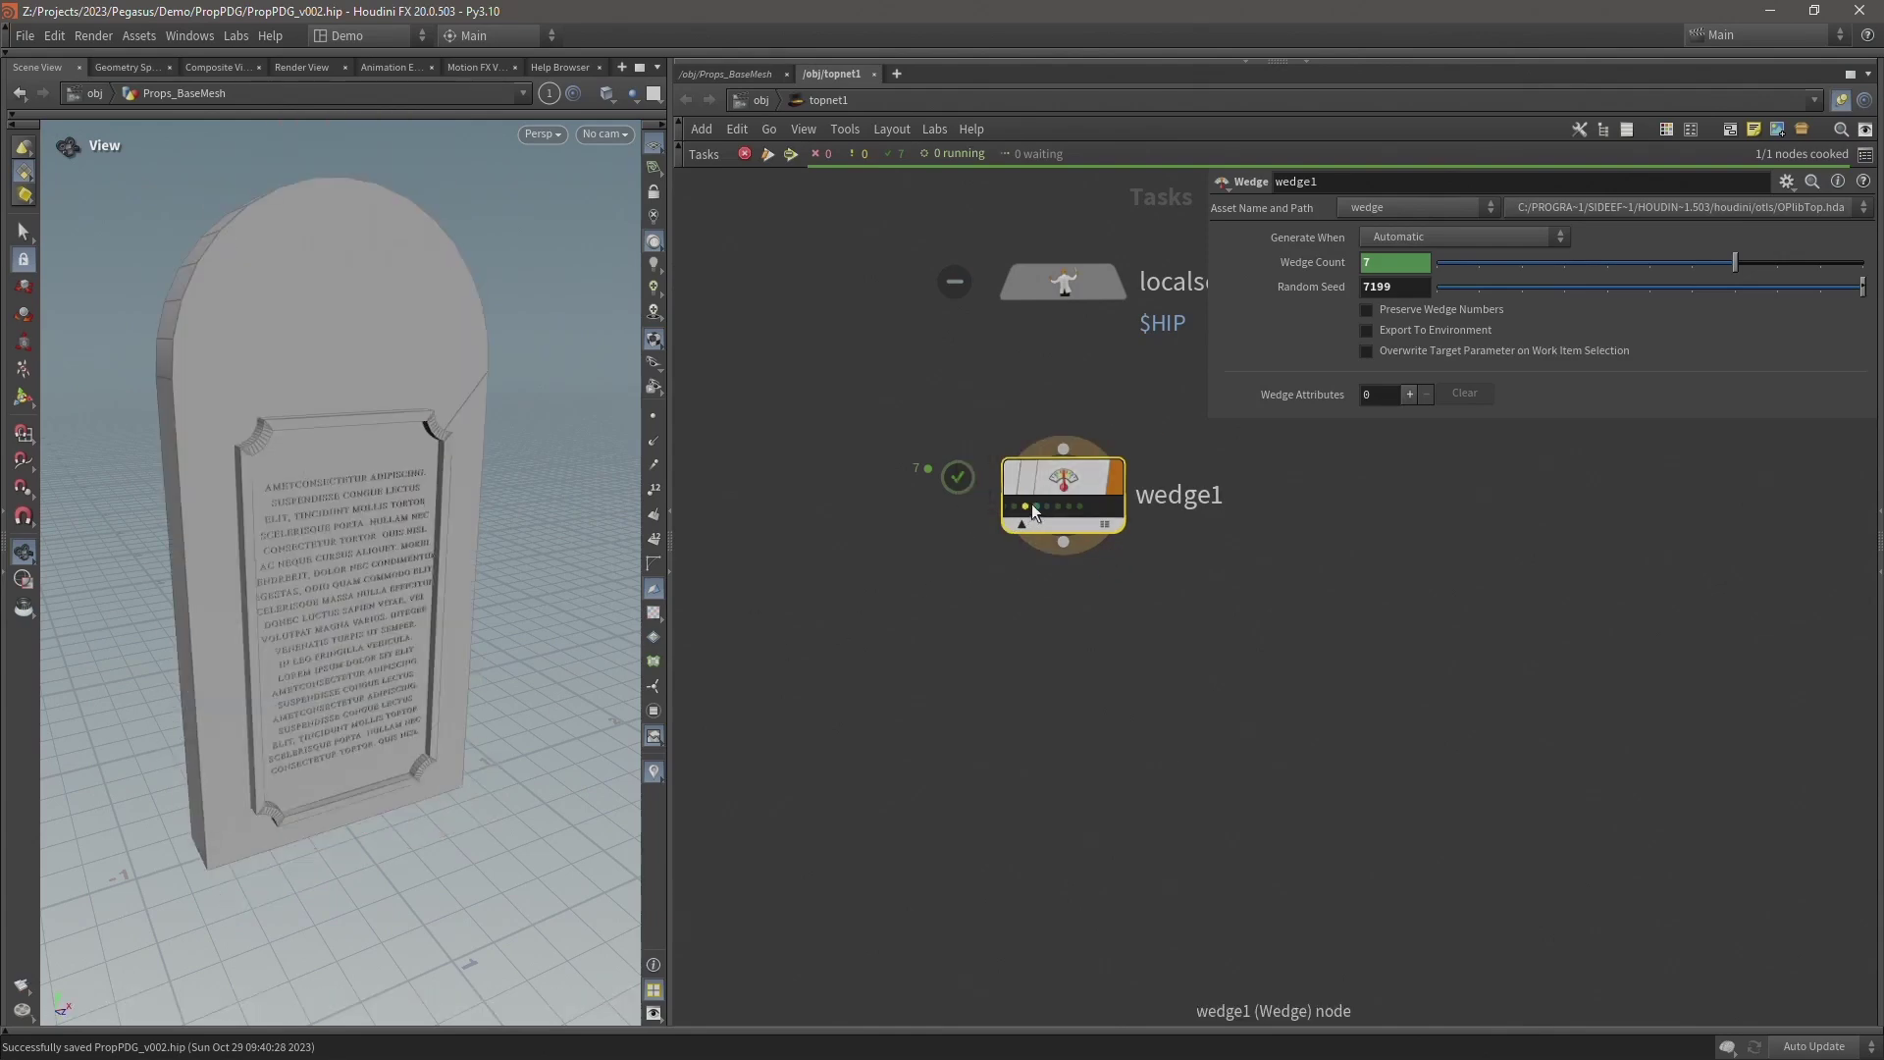
left_click(1036, 505)
left_click(1048, 506)
left_click(1059, 505)
left_click(1068, 505)
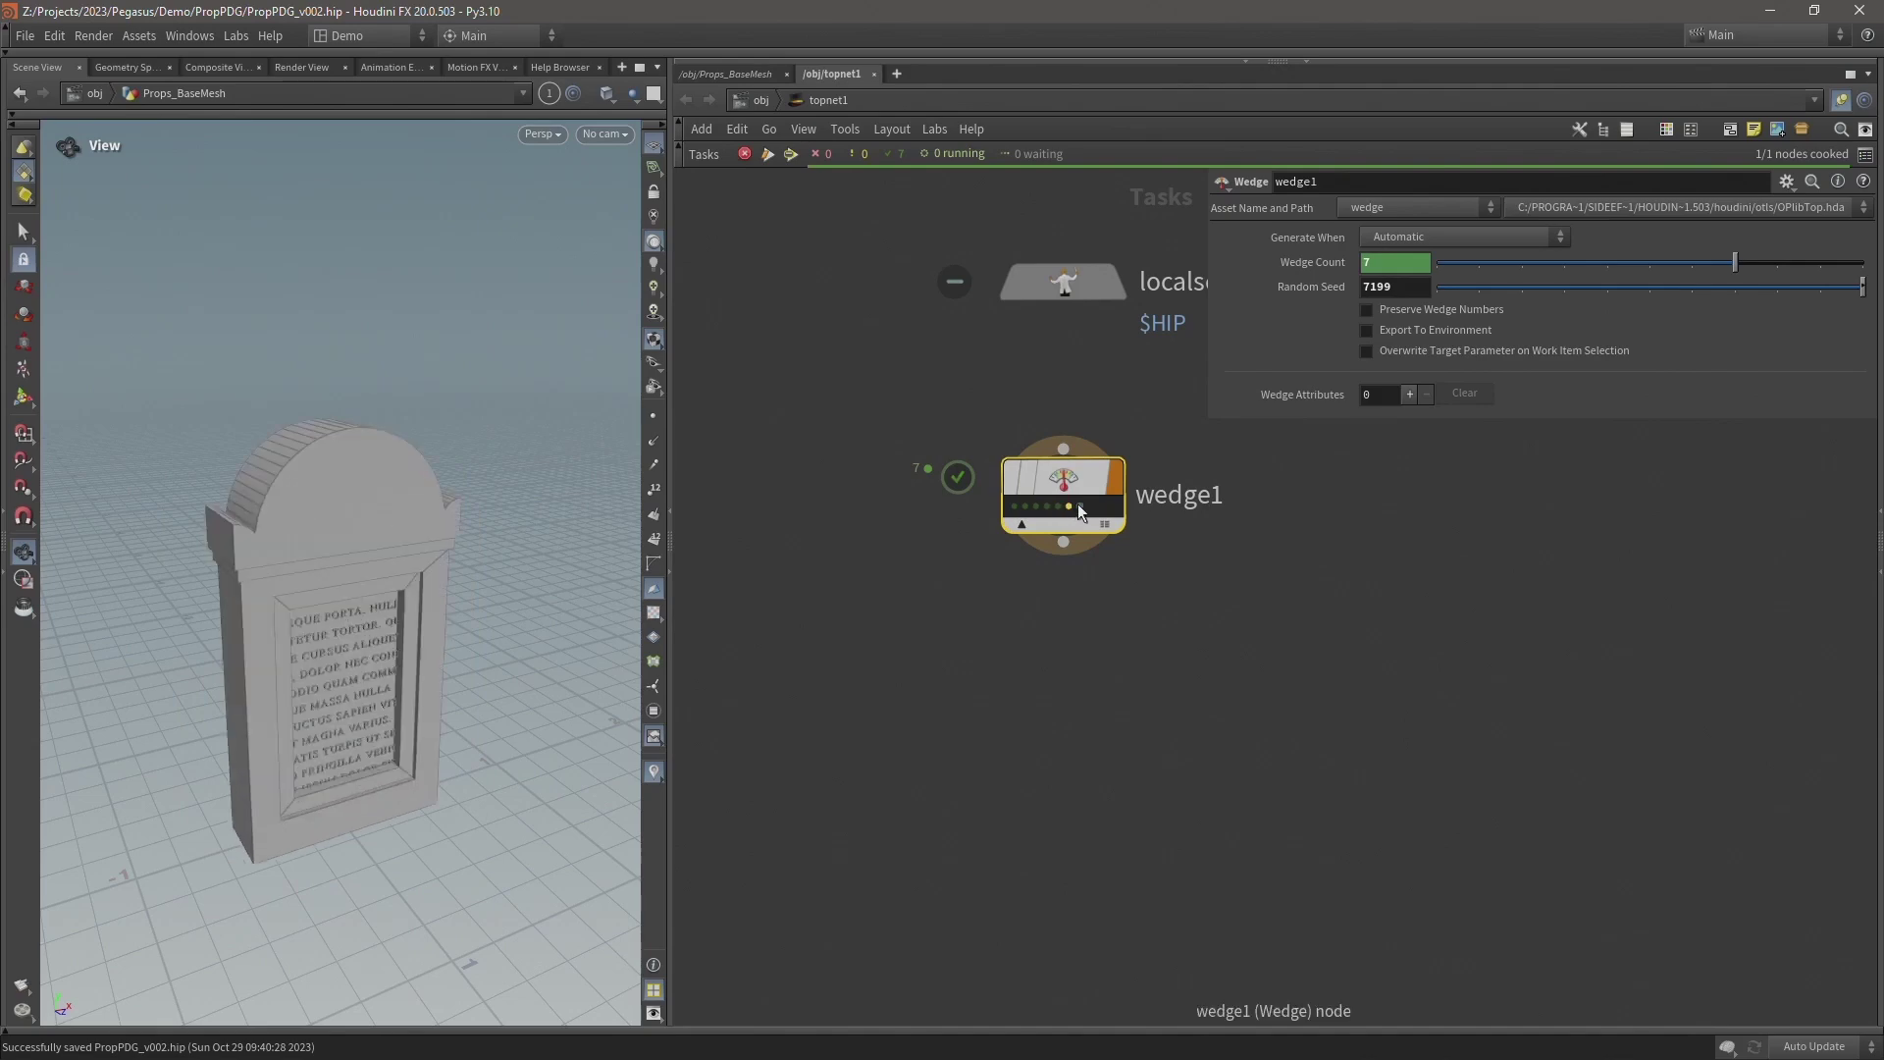
left_click(1079, 505)
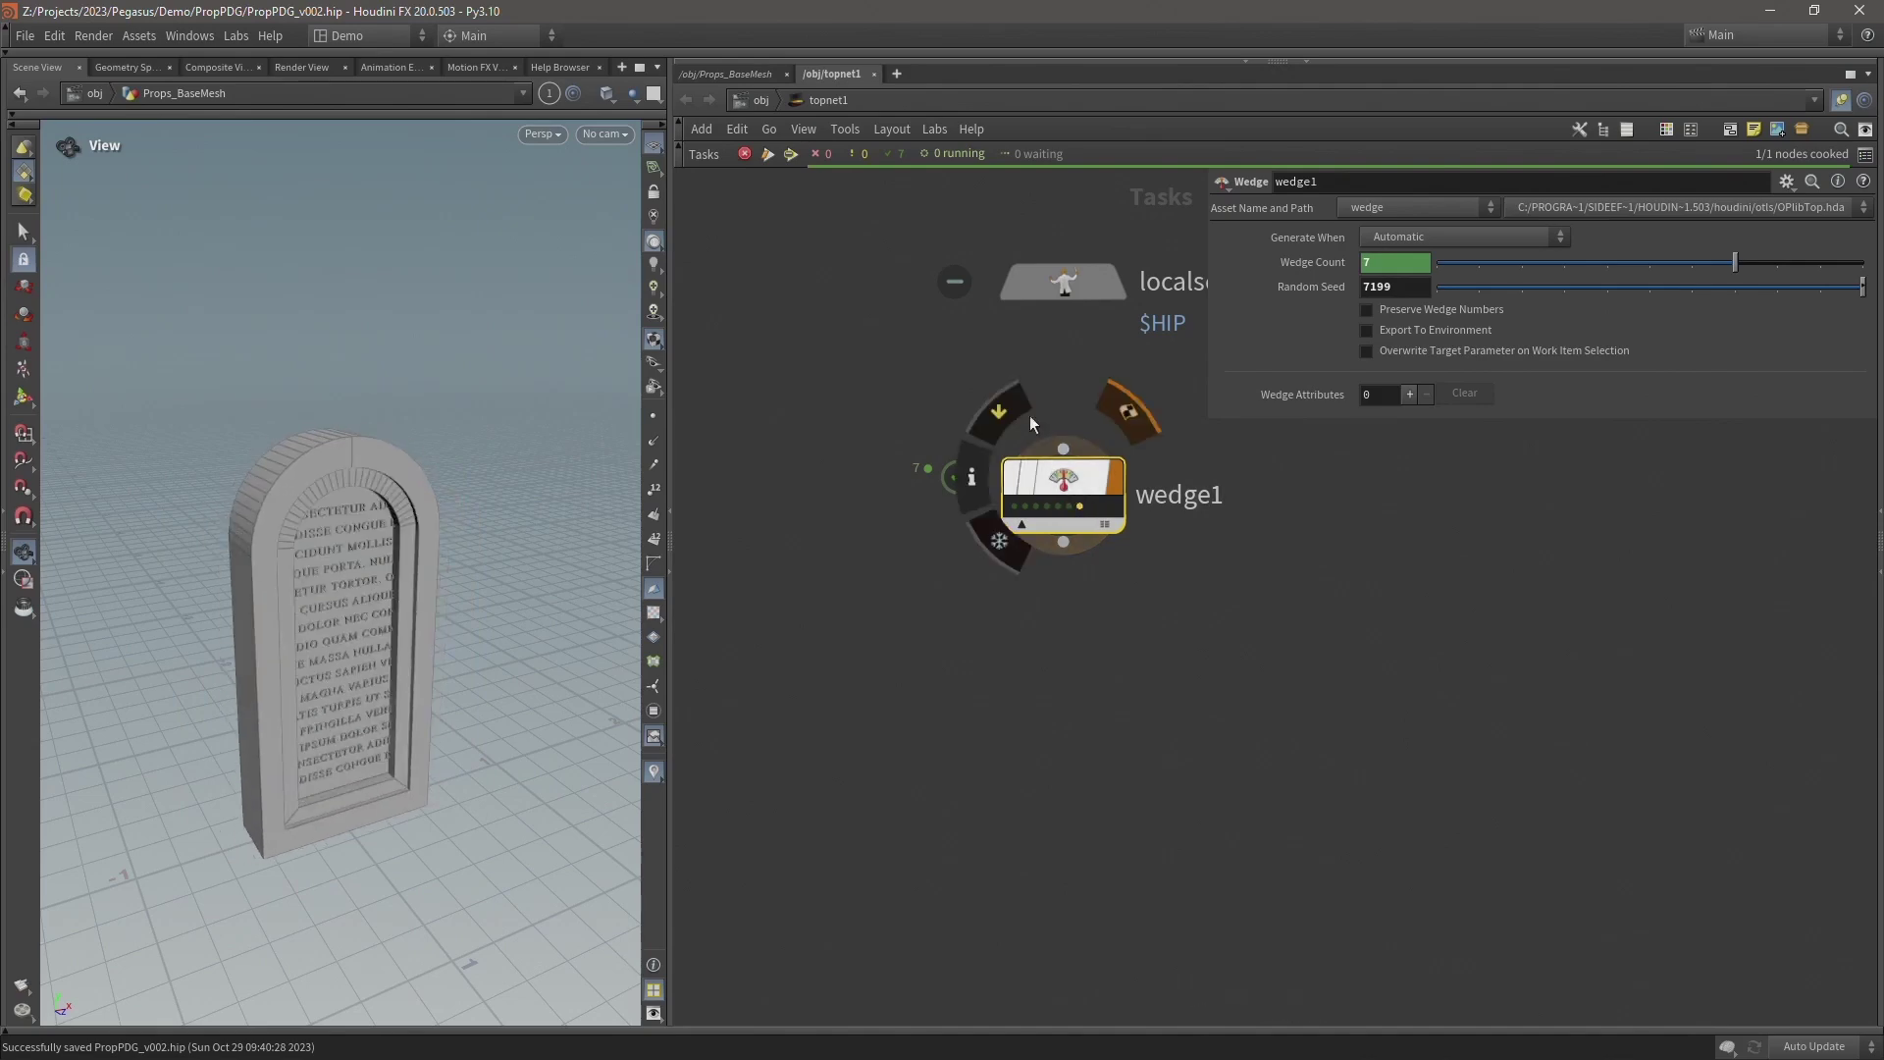
Add a ROP Fetch node below wedge1, wired to its output.
left_click(1063, 541)
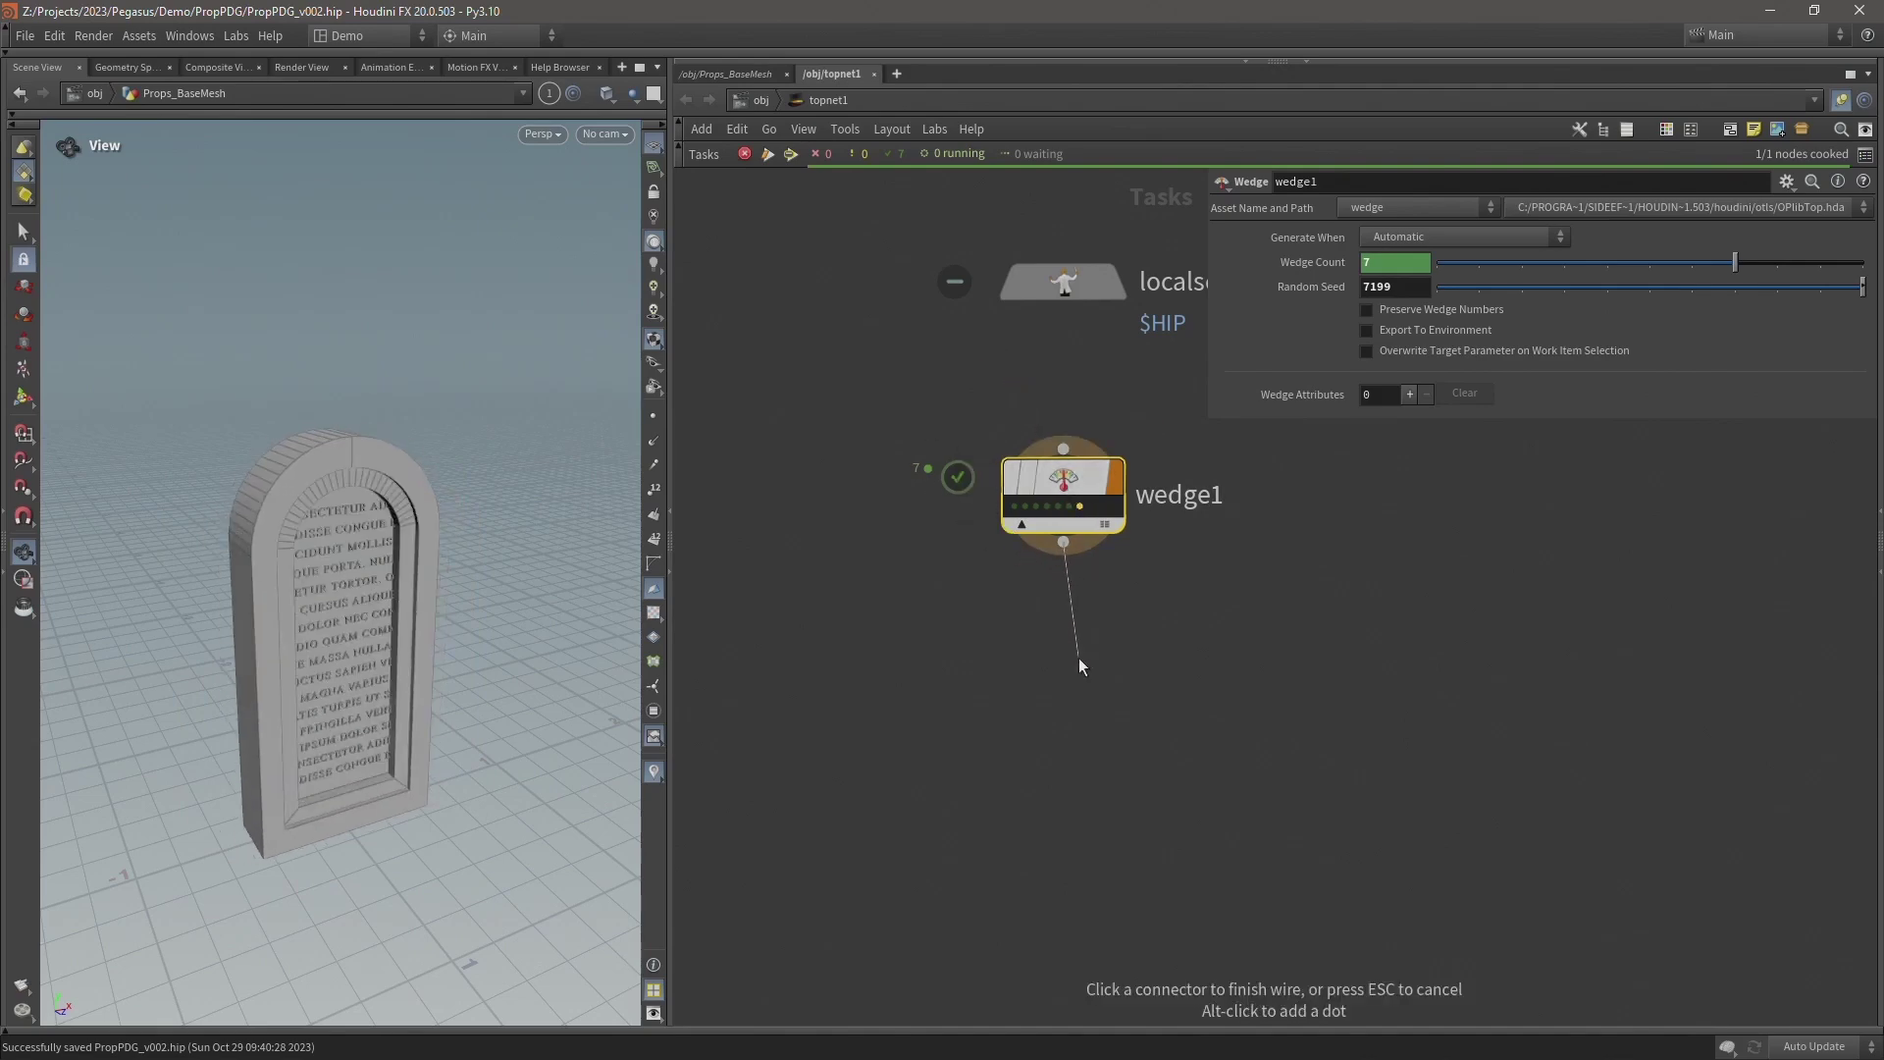
left_click(1064, 667)
type("ro")
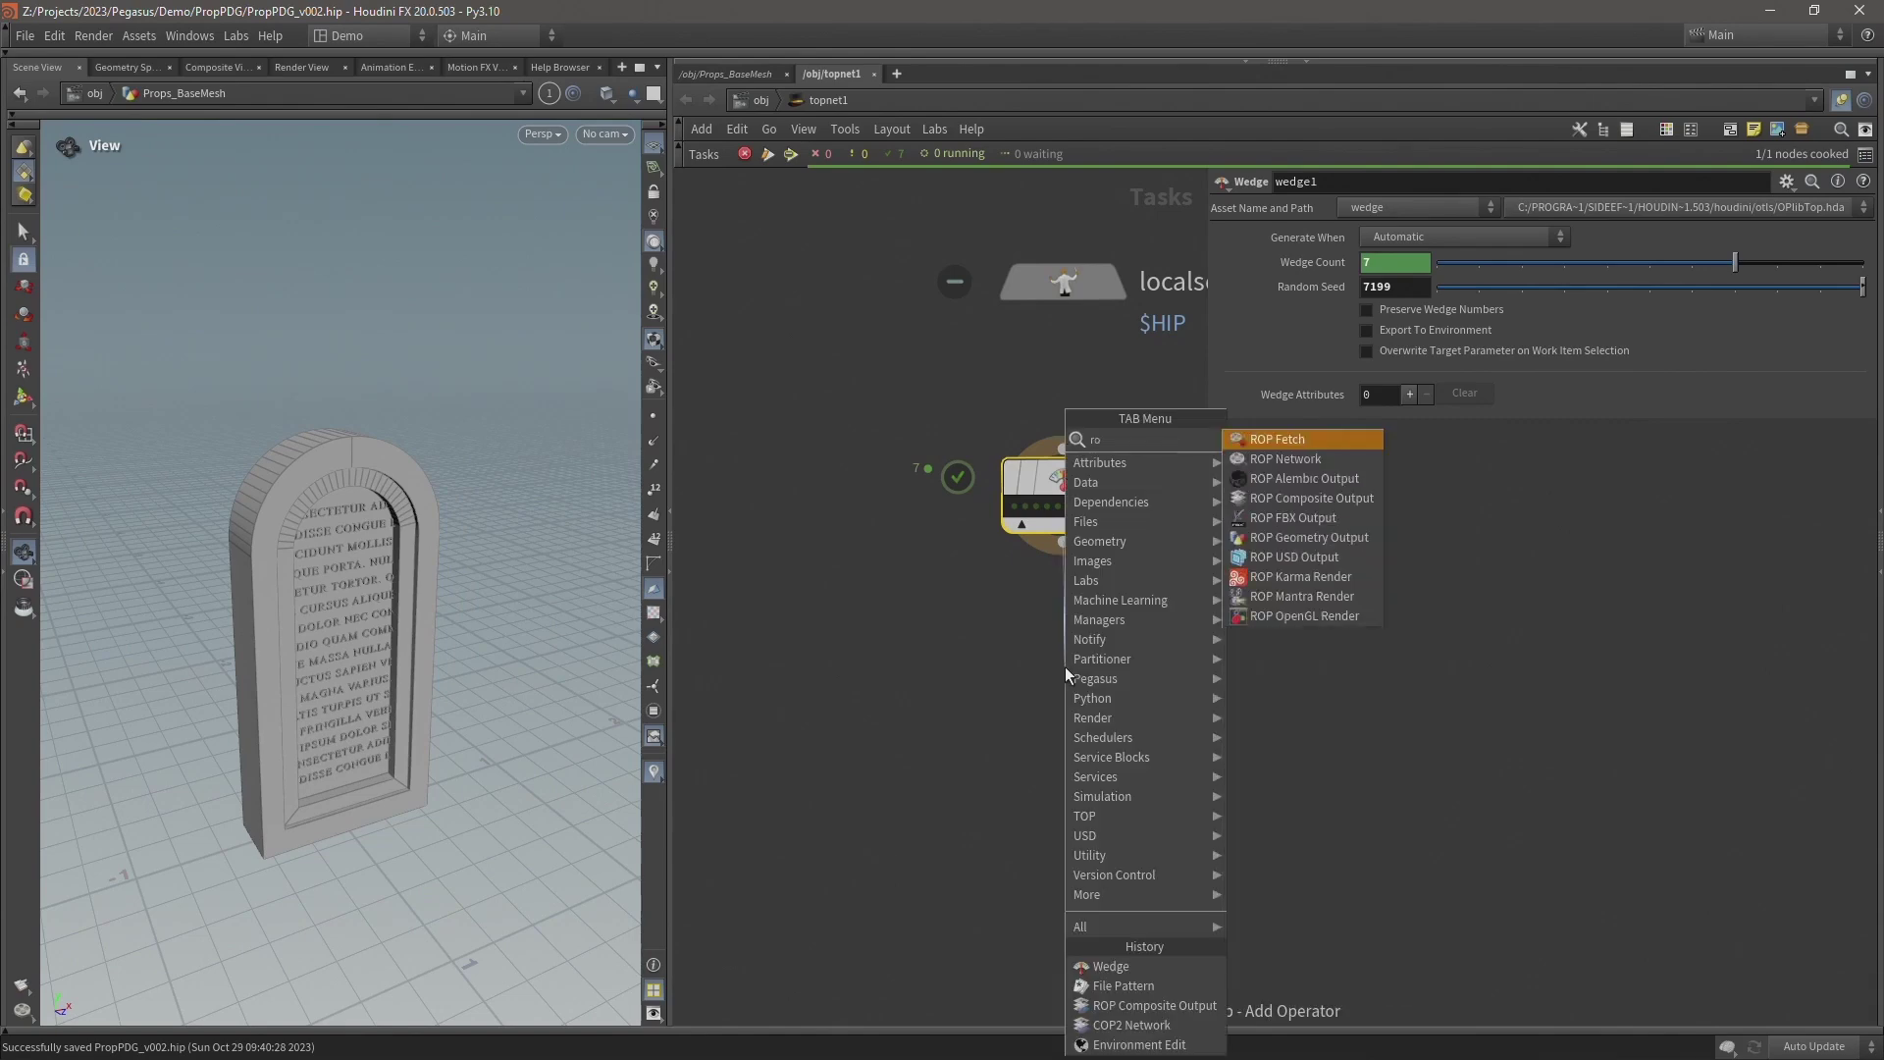
key("Return")
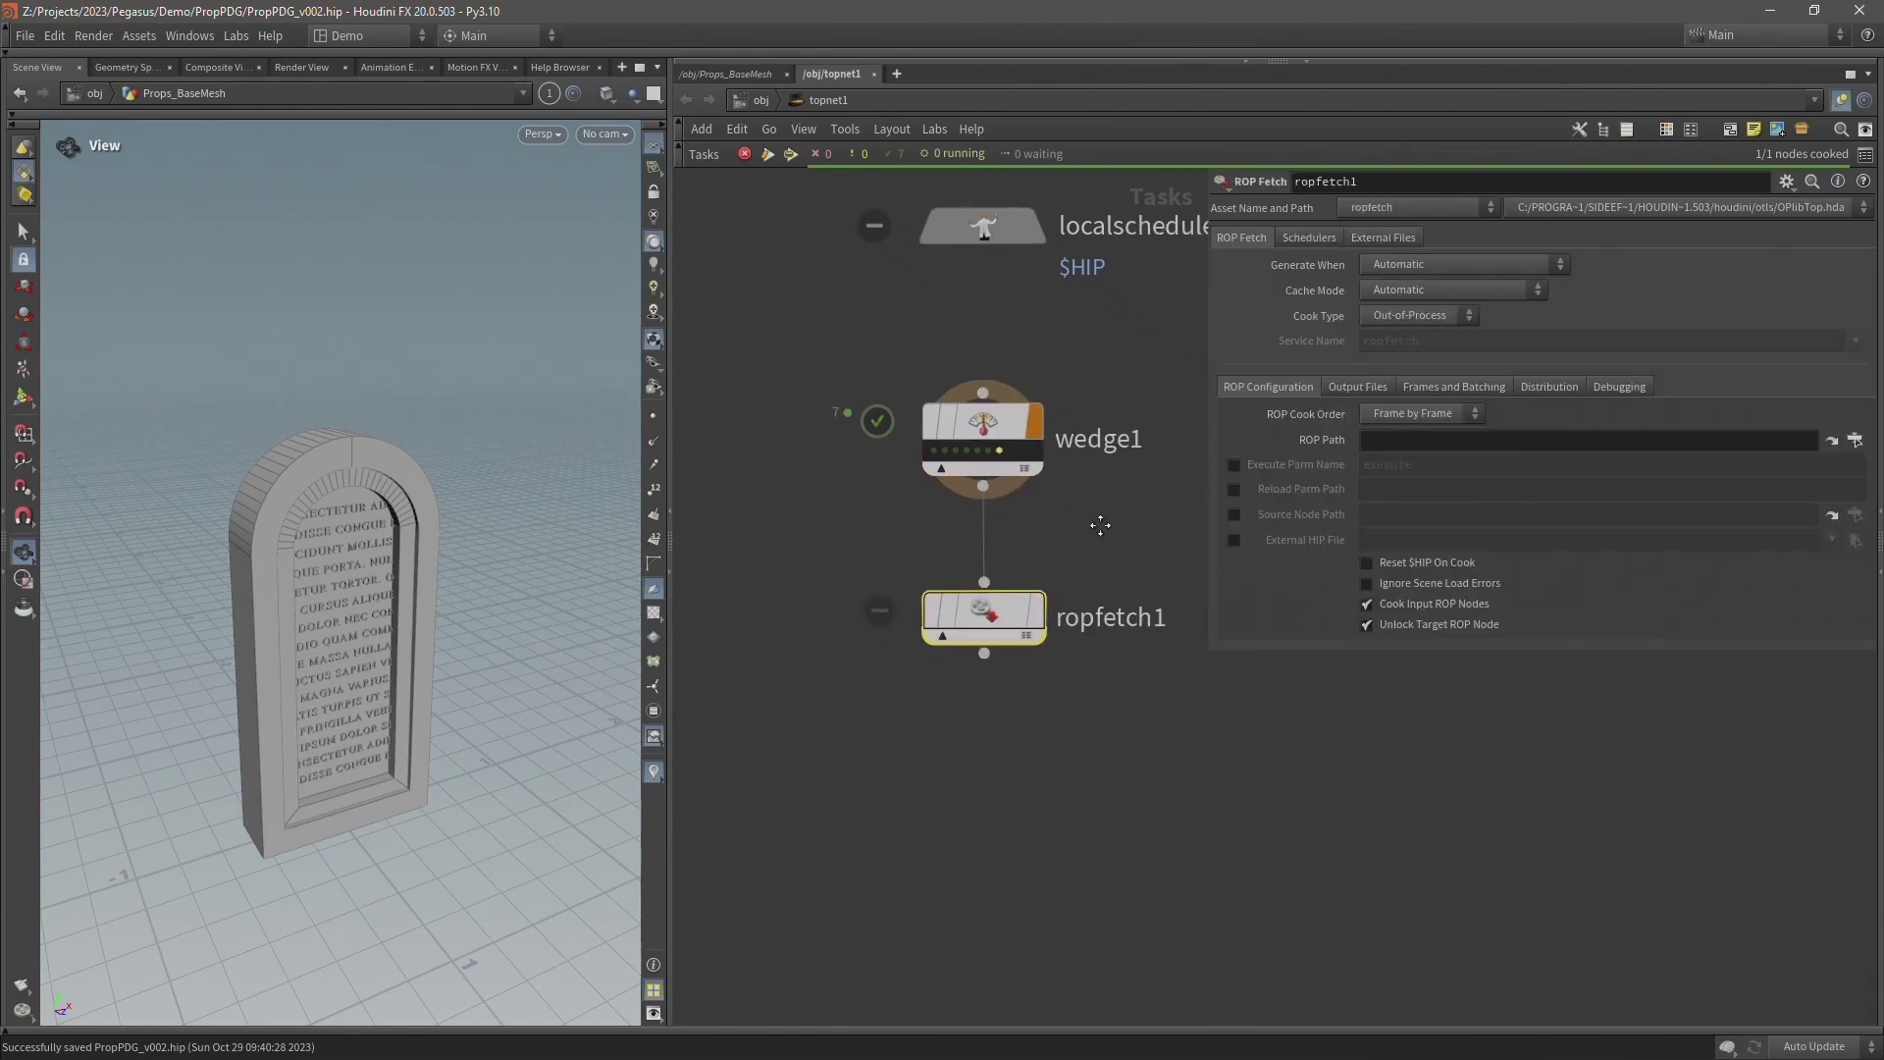
Set ropfetch1's ROP Path to /obj/Props_BaseMesh/Save_BaseMesh/.
mouse_move(940, 611)
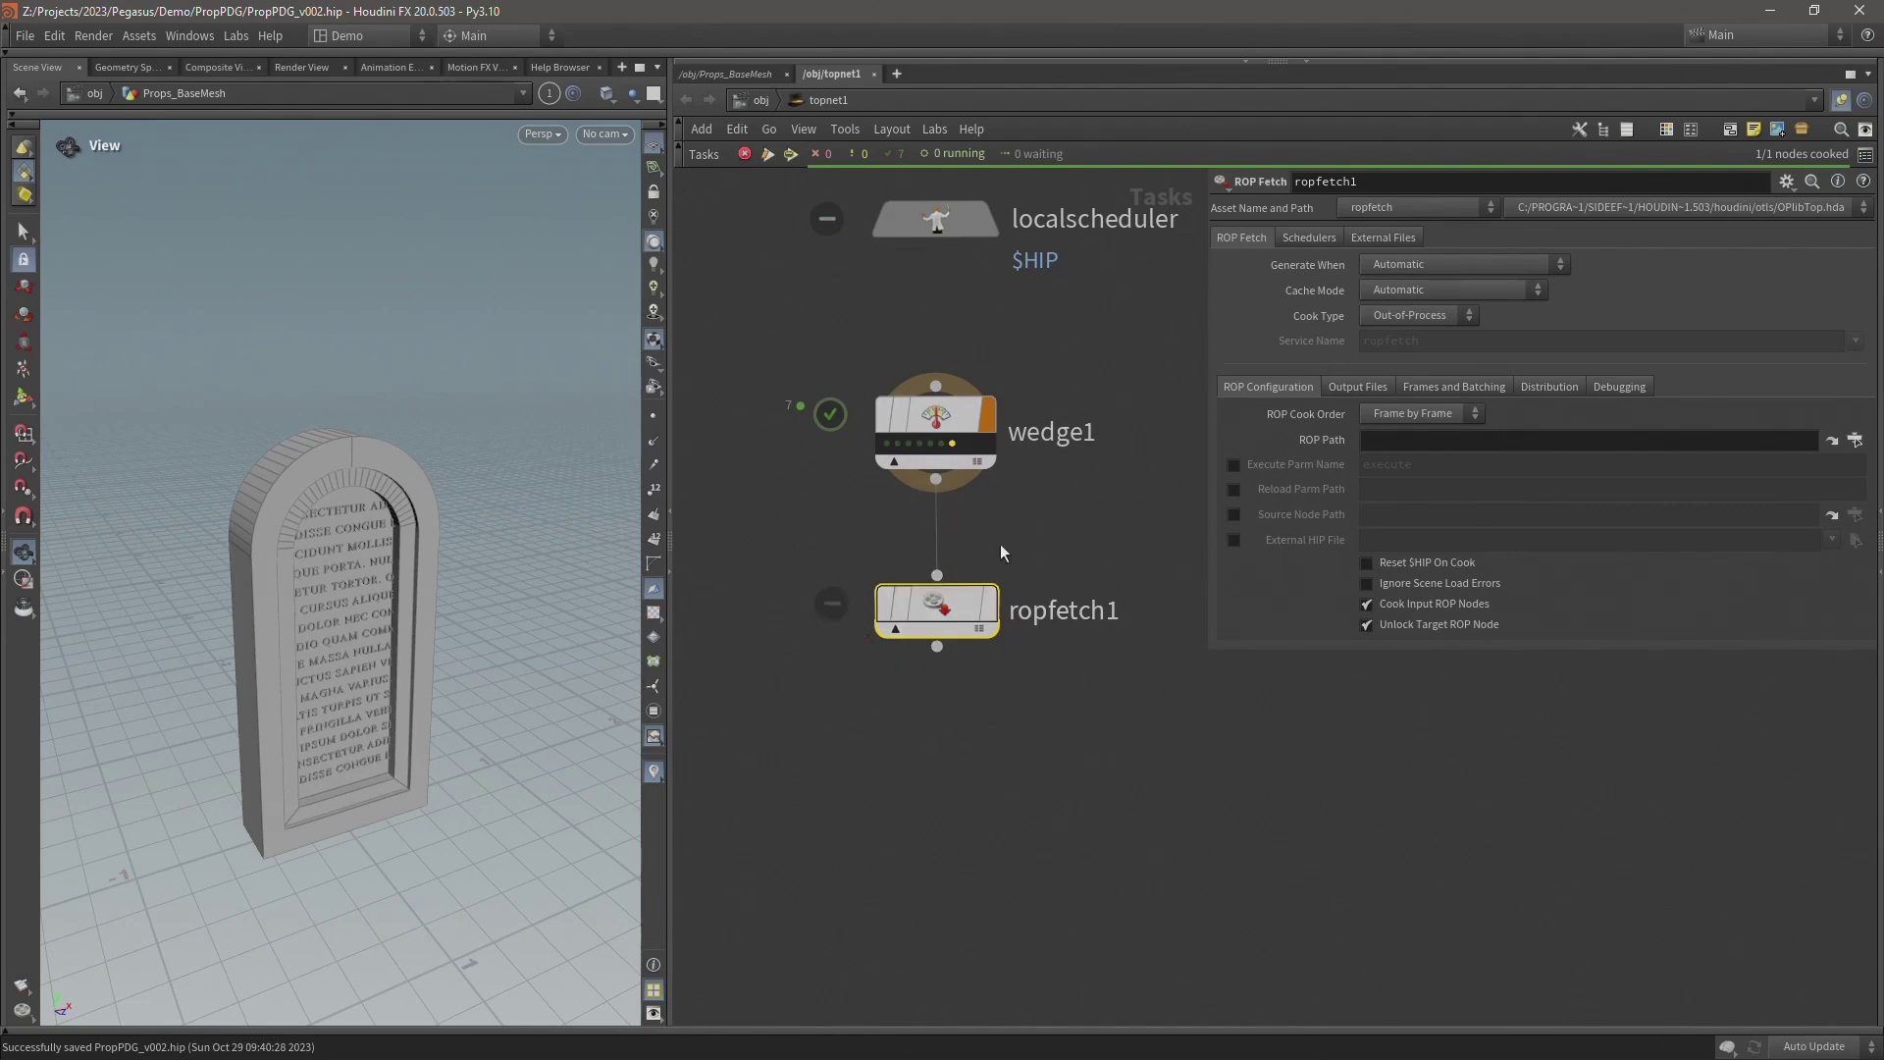
left_click(1854, 440)
left_click(1371, 449)
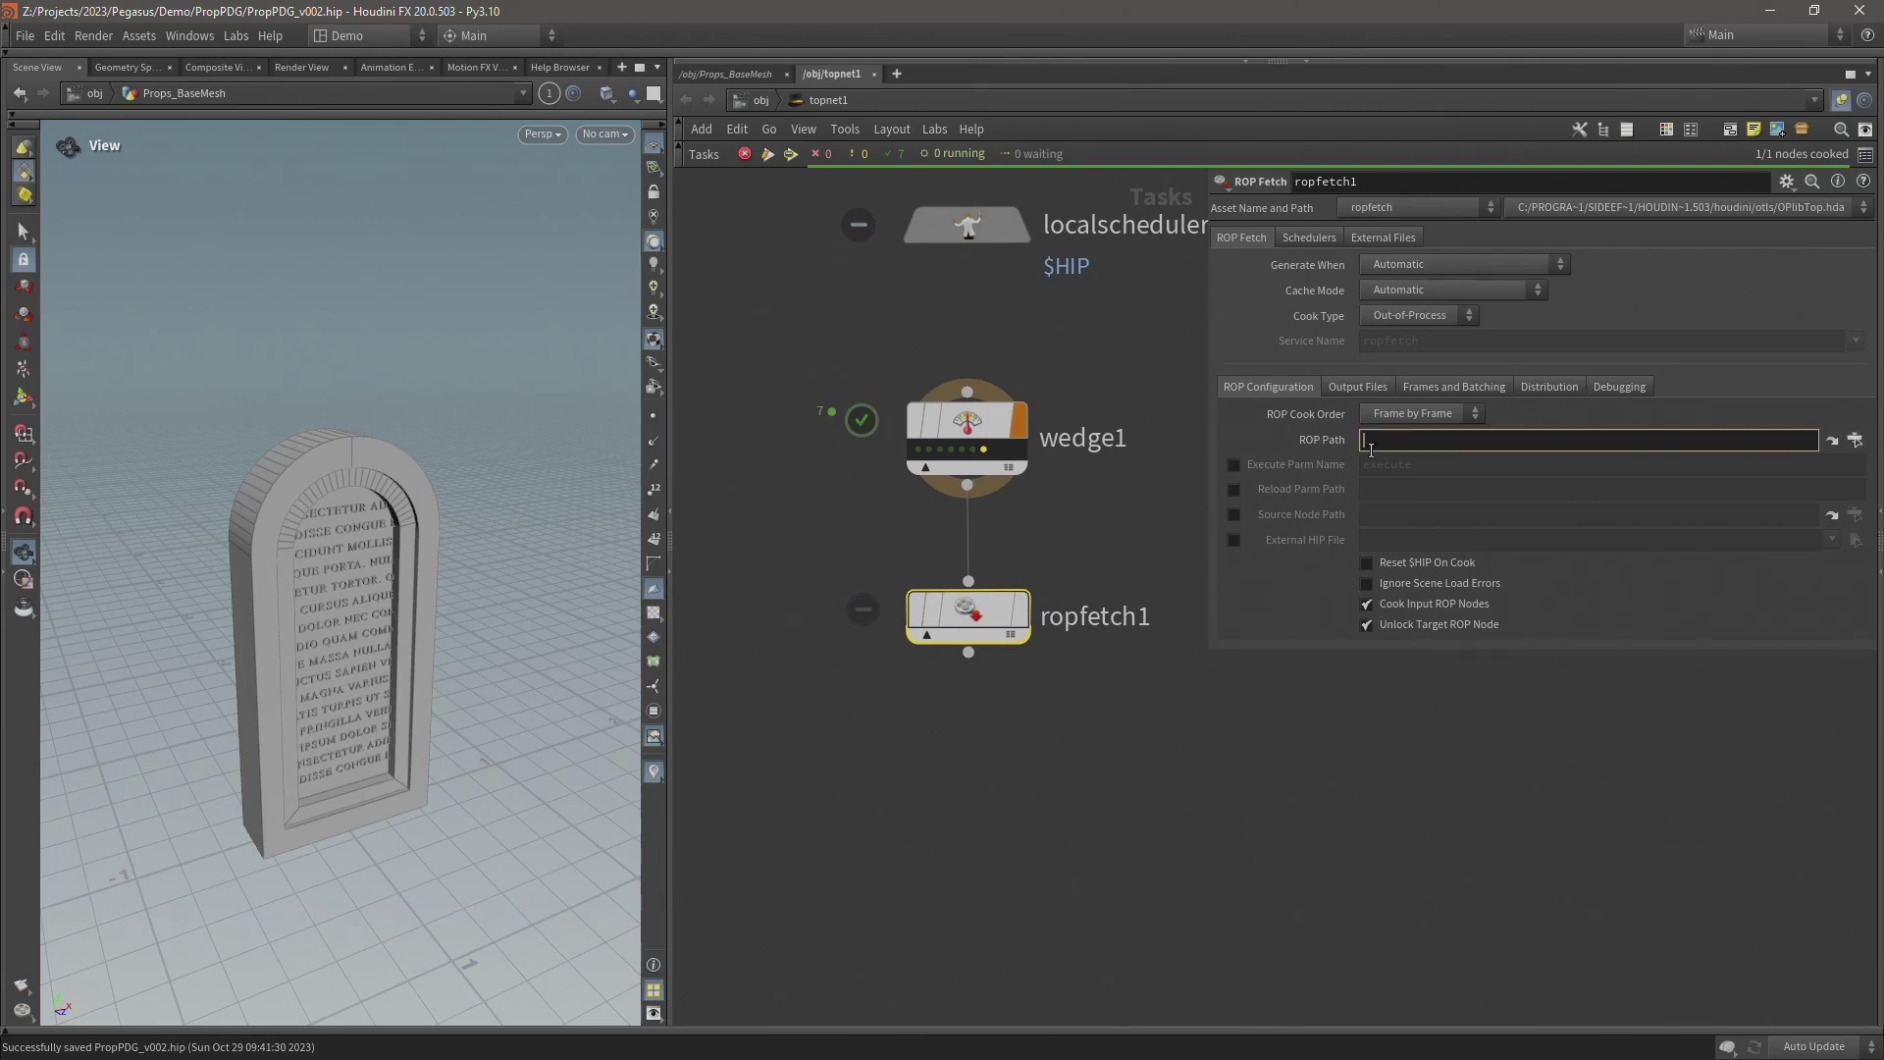
type("/obj")
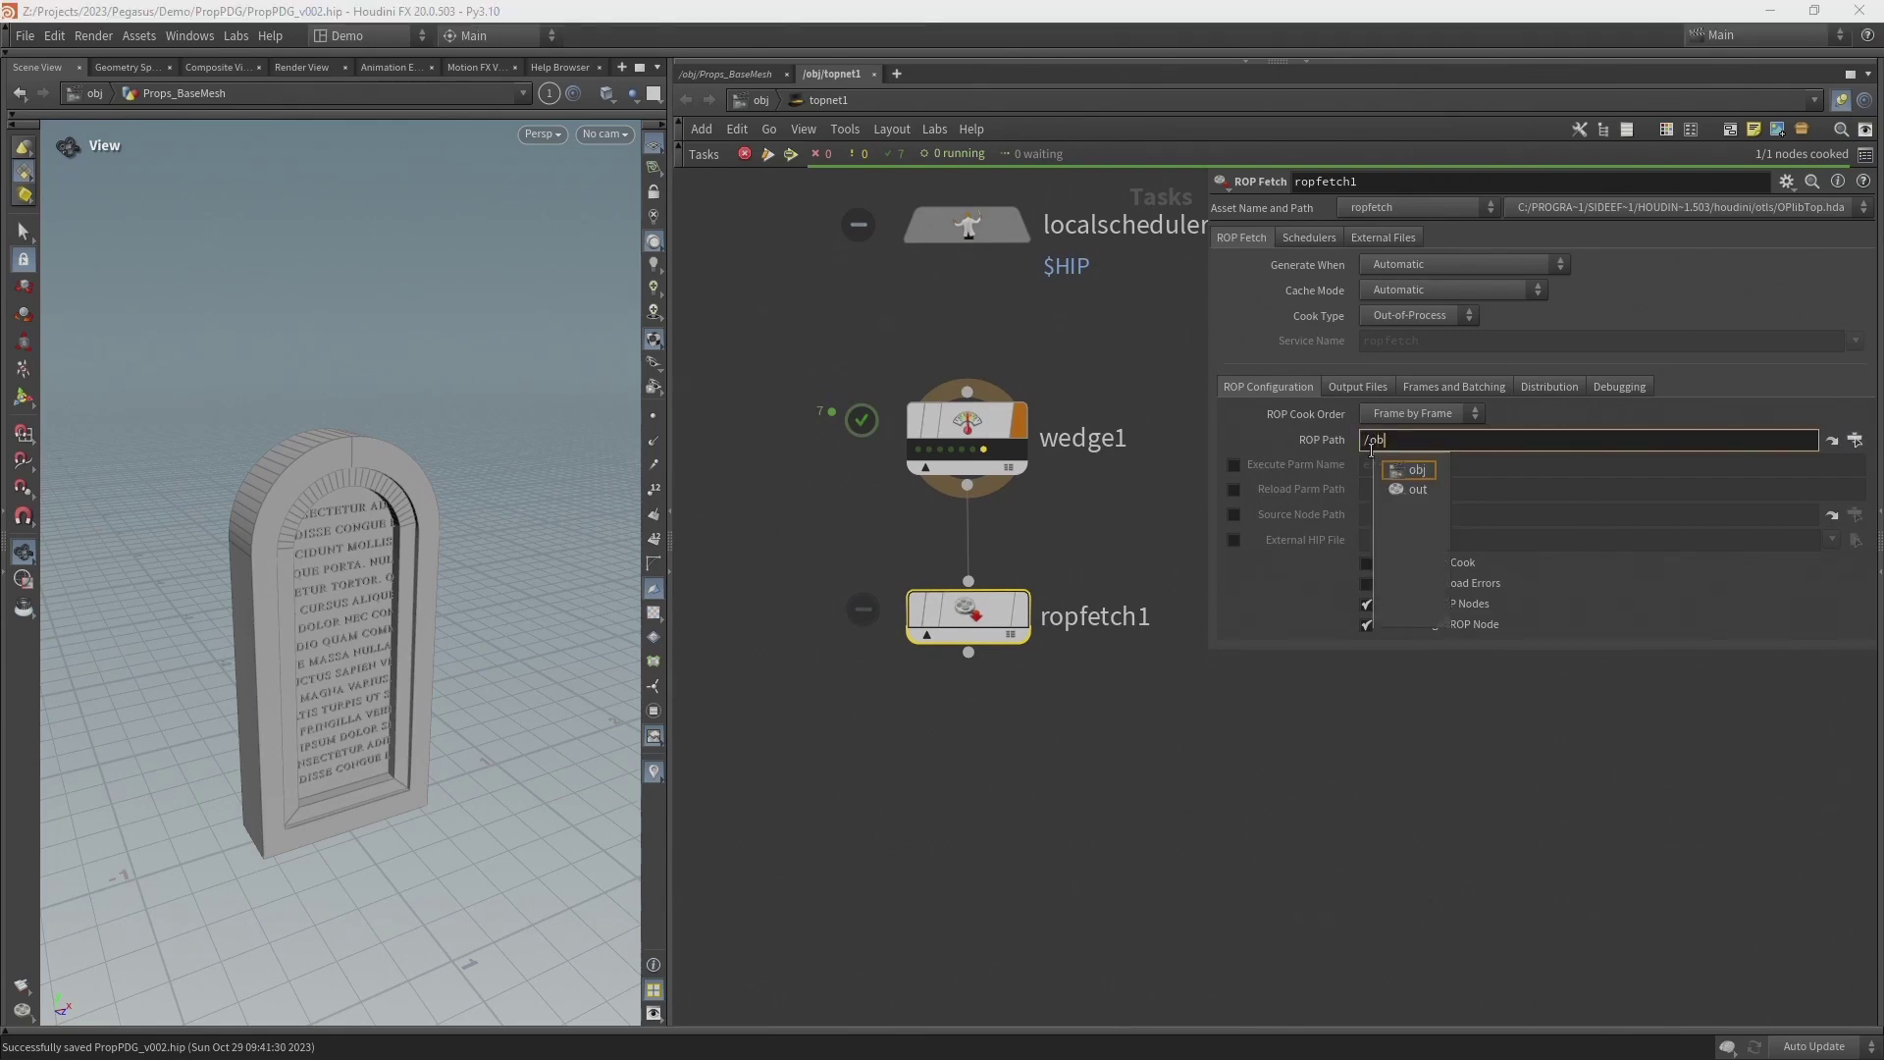
type("/")
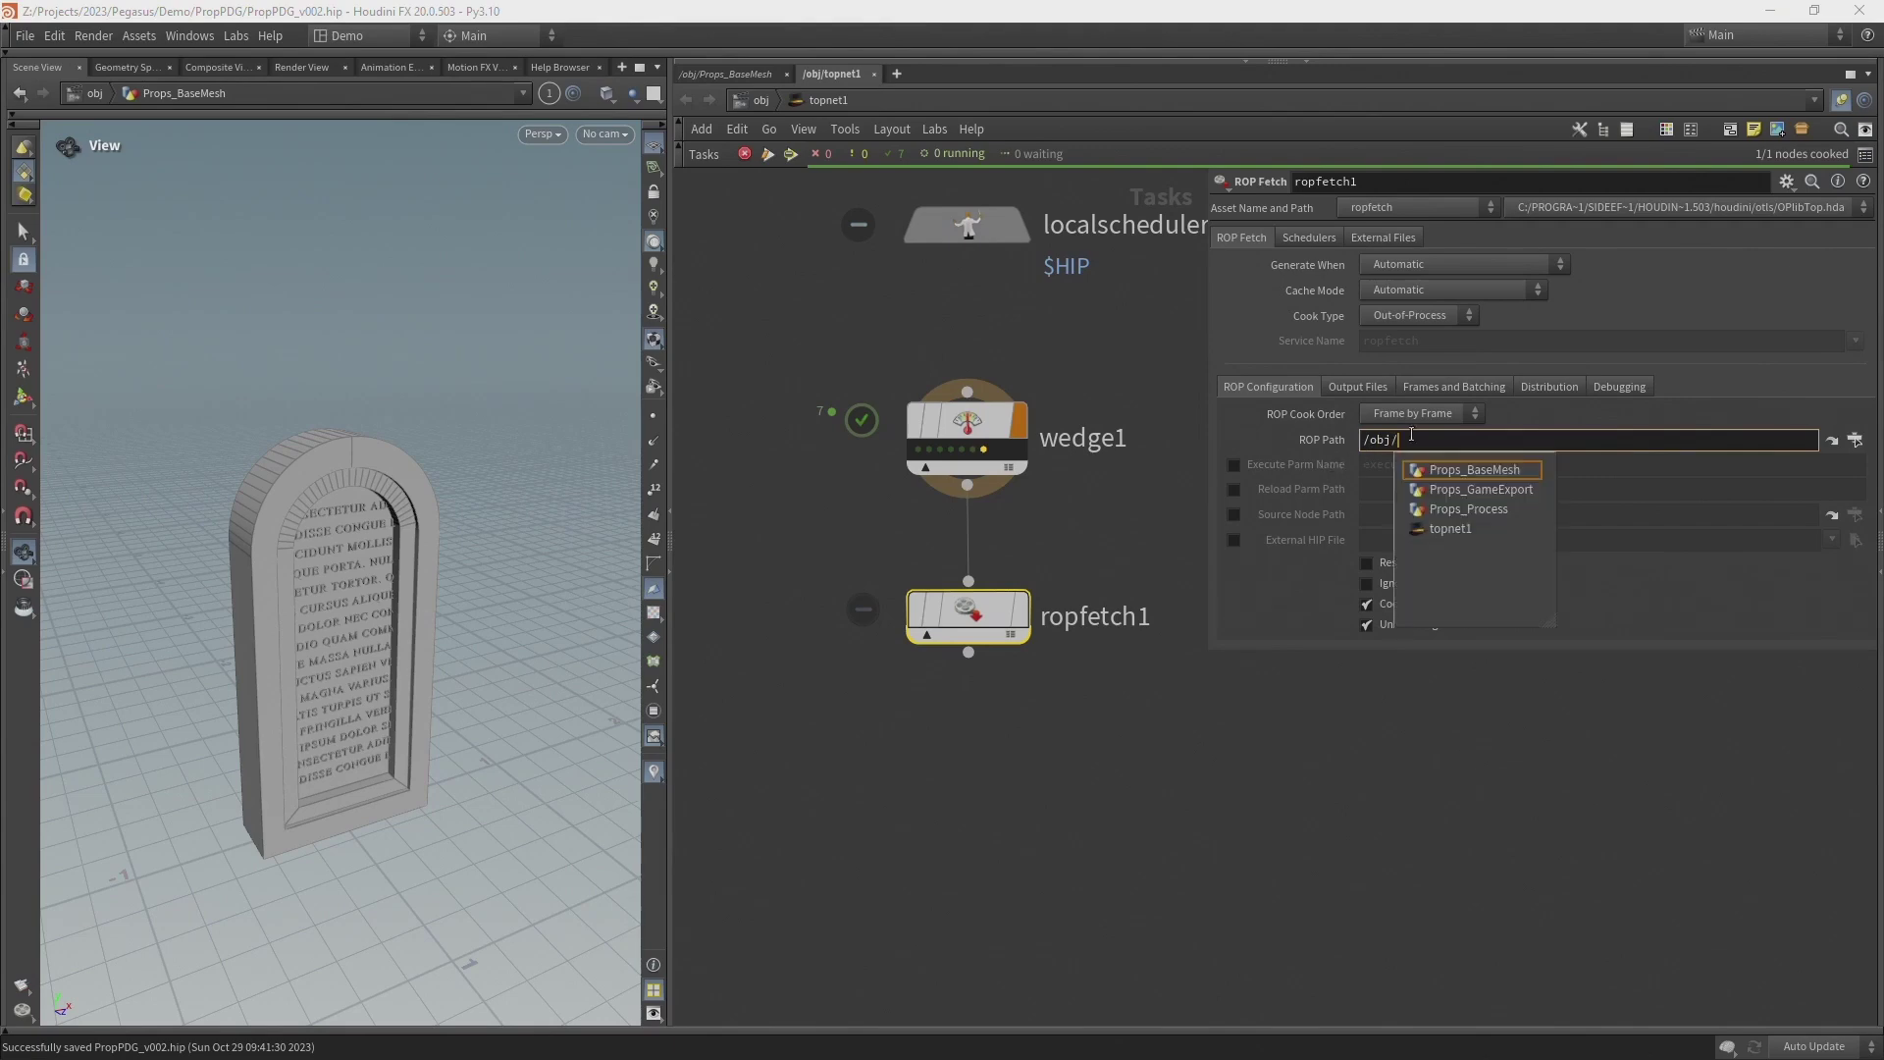
left_click(1501, 473)
type("/Sav")
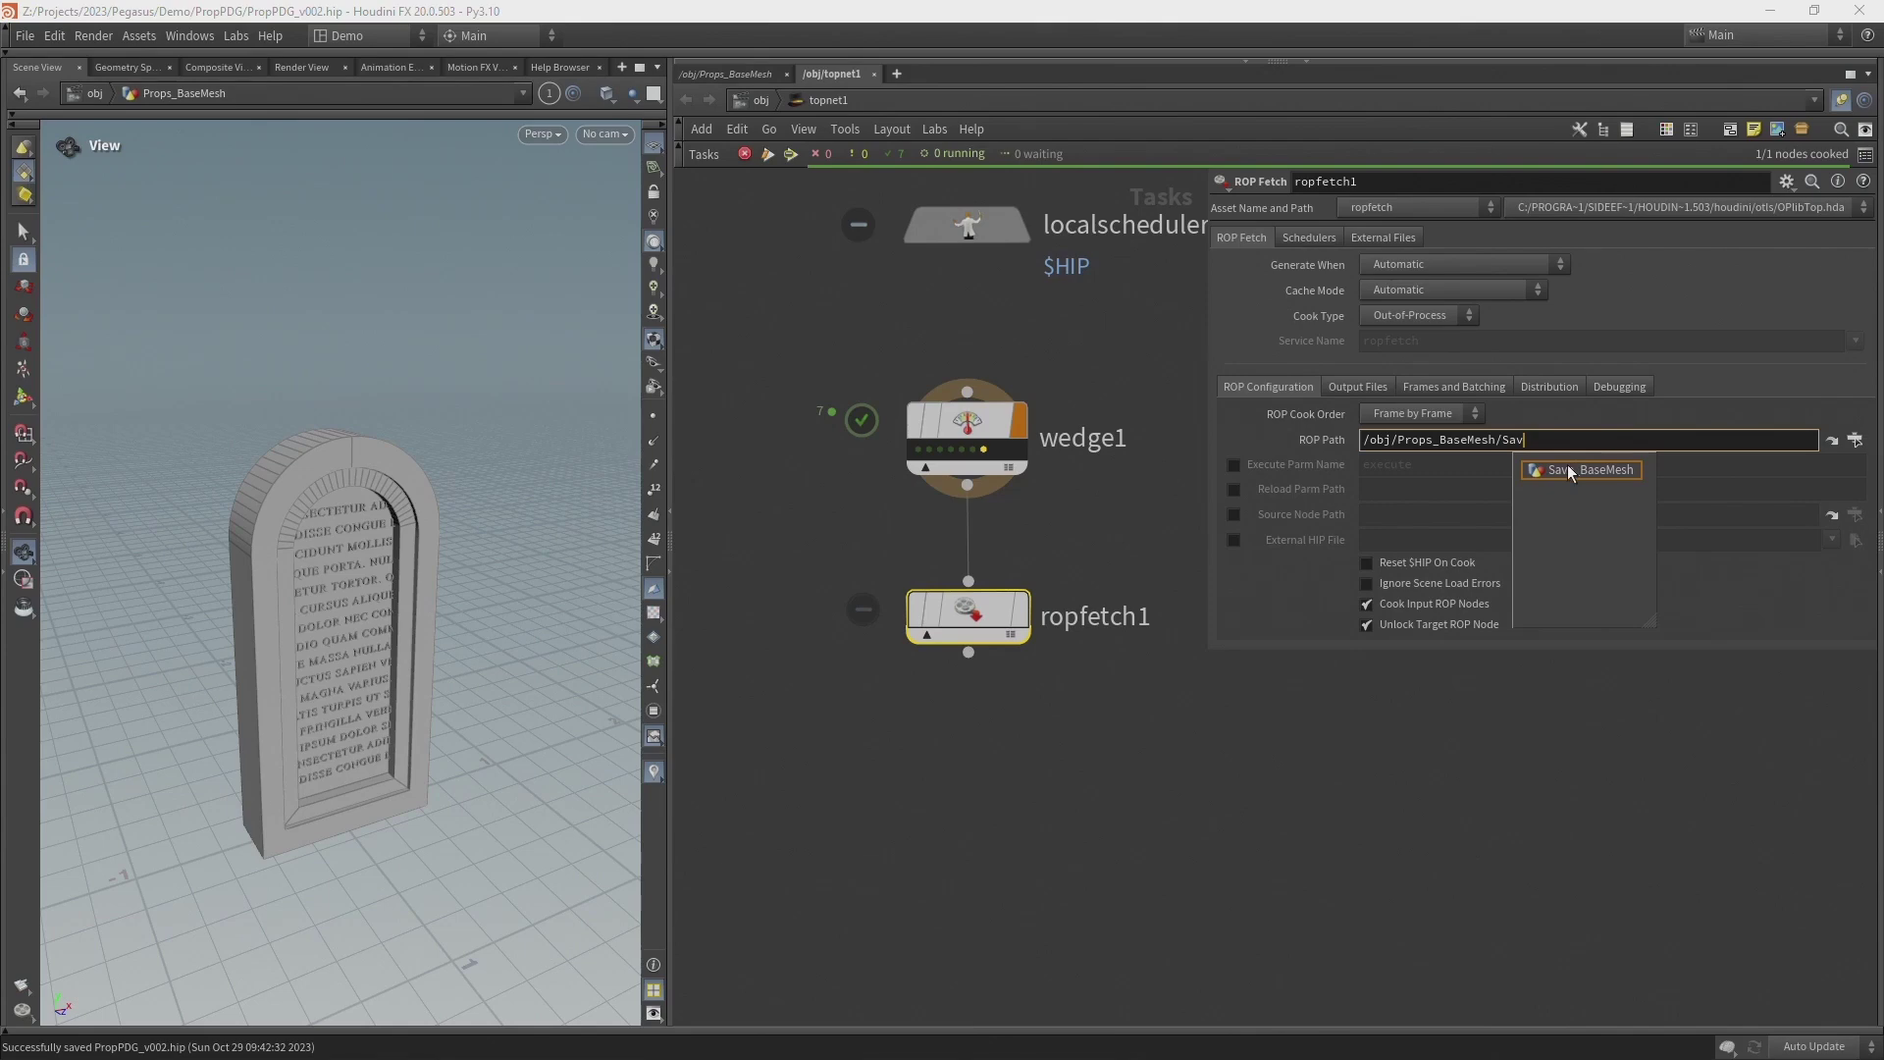
left_click(1568, 469)
type("/")
left_click(1633, 443)
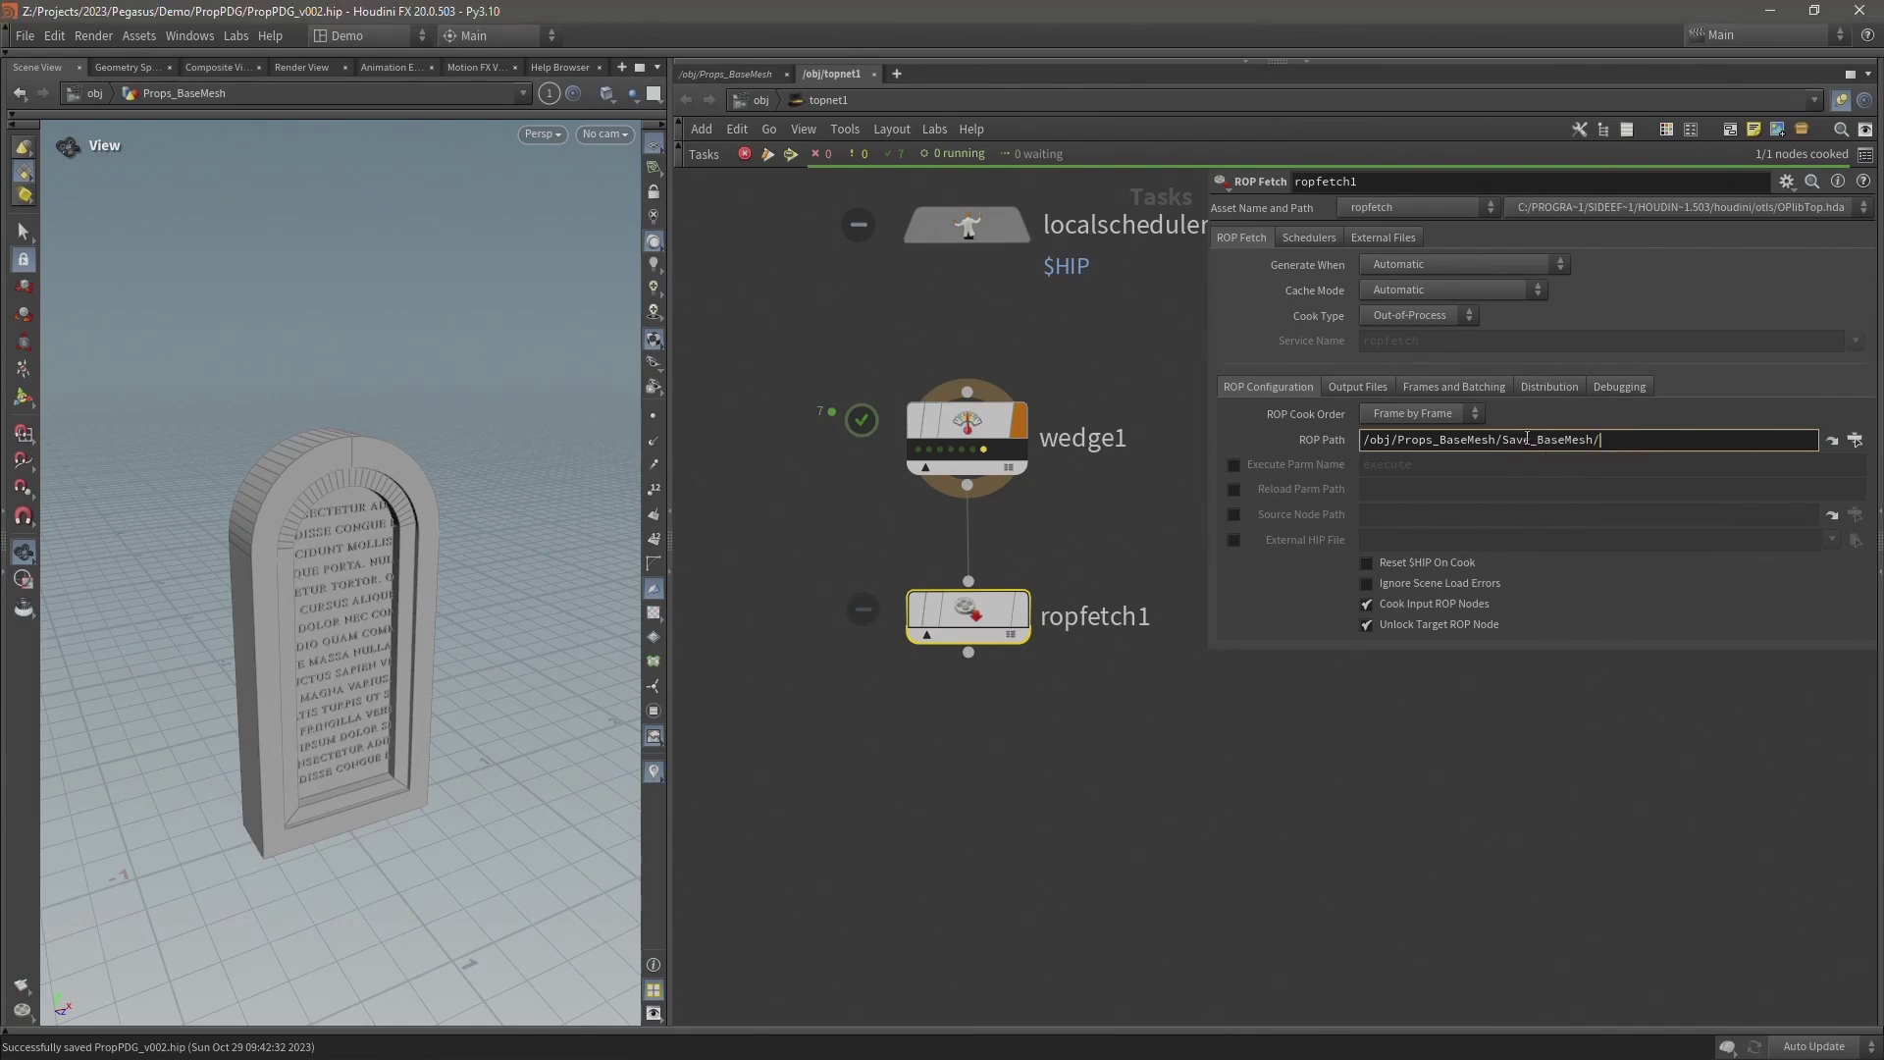
Review the switch1 to Save_BaseMesh chain in Props_BaseMesh that the ROP Fetch targets, and return to topnet1.
left_click(744, 73)
left_click_drag(944, 586, 1172, 691)
middle_click_drag(1172, 691, 1049, 612)
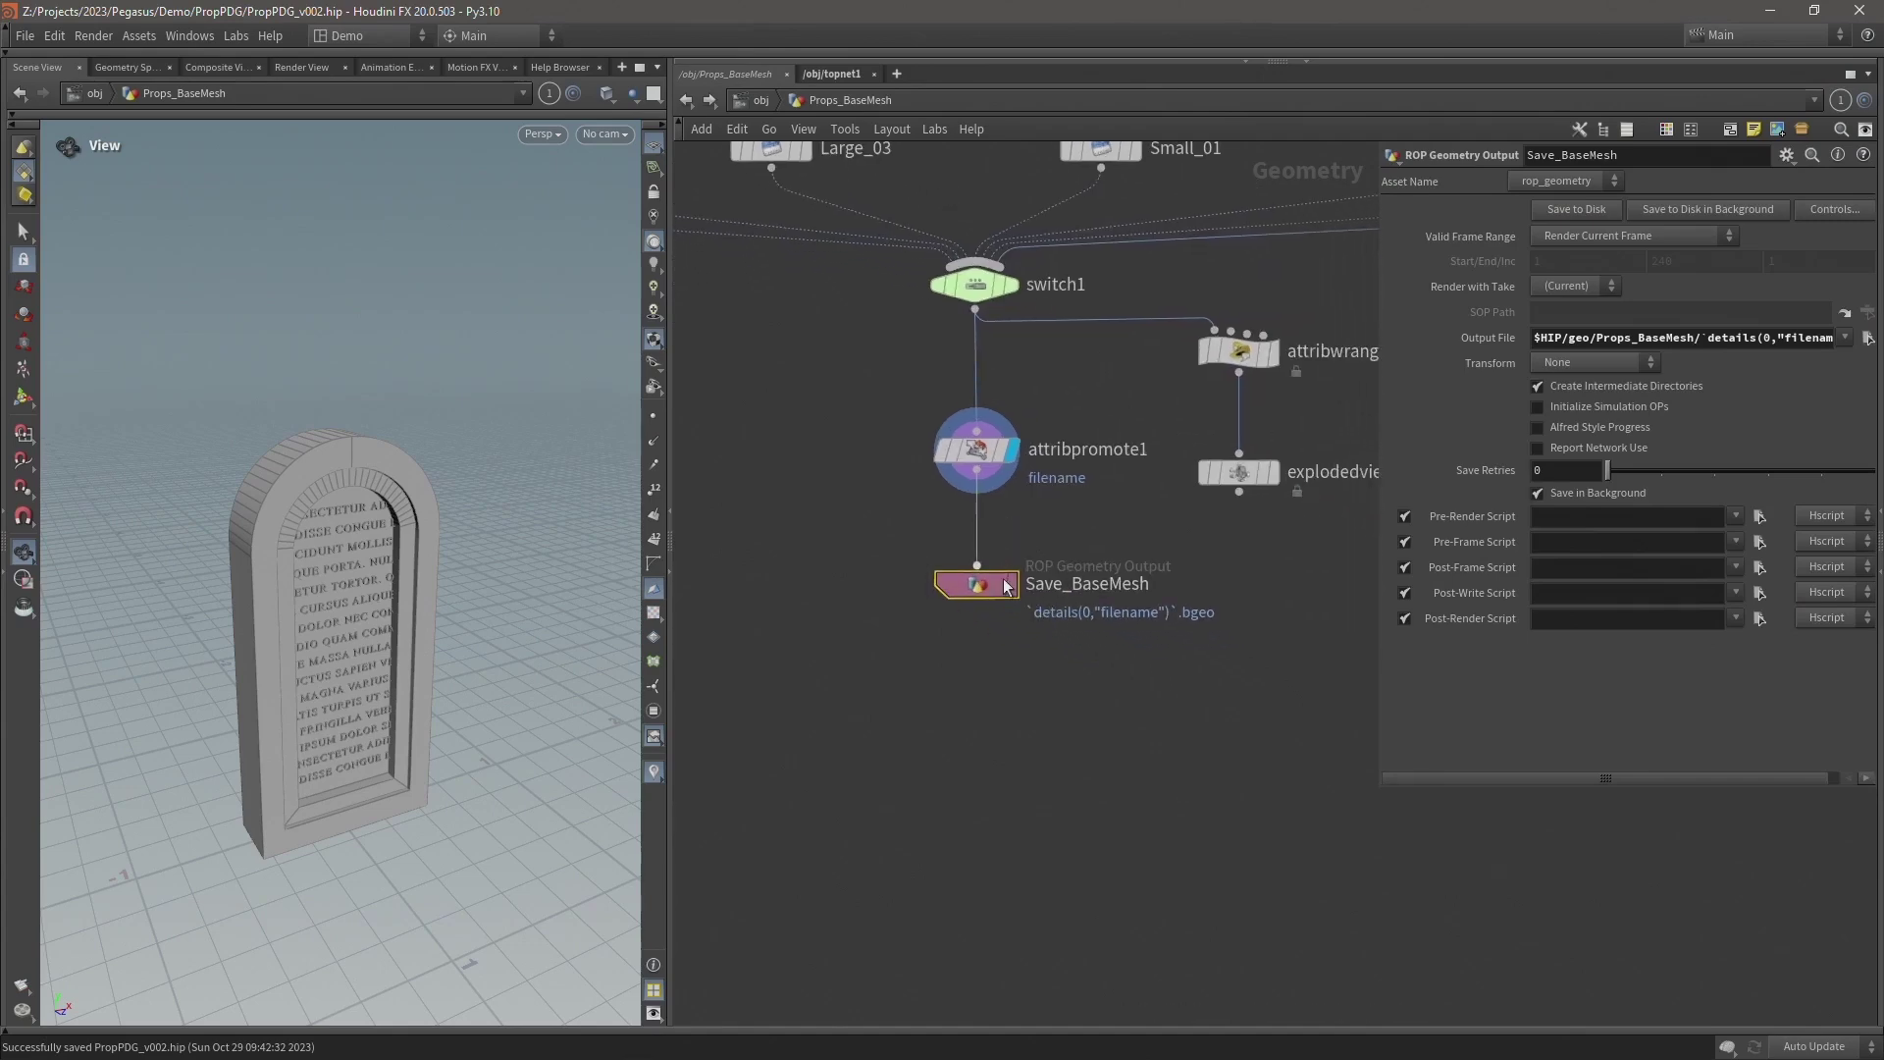
left_click(832, 72)
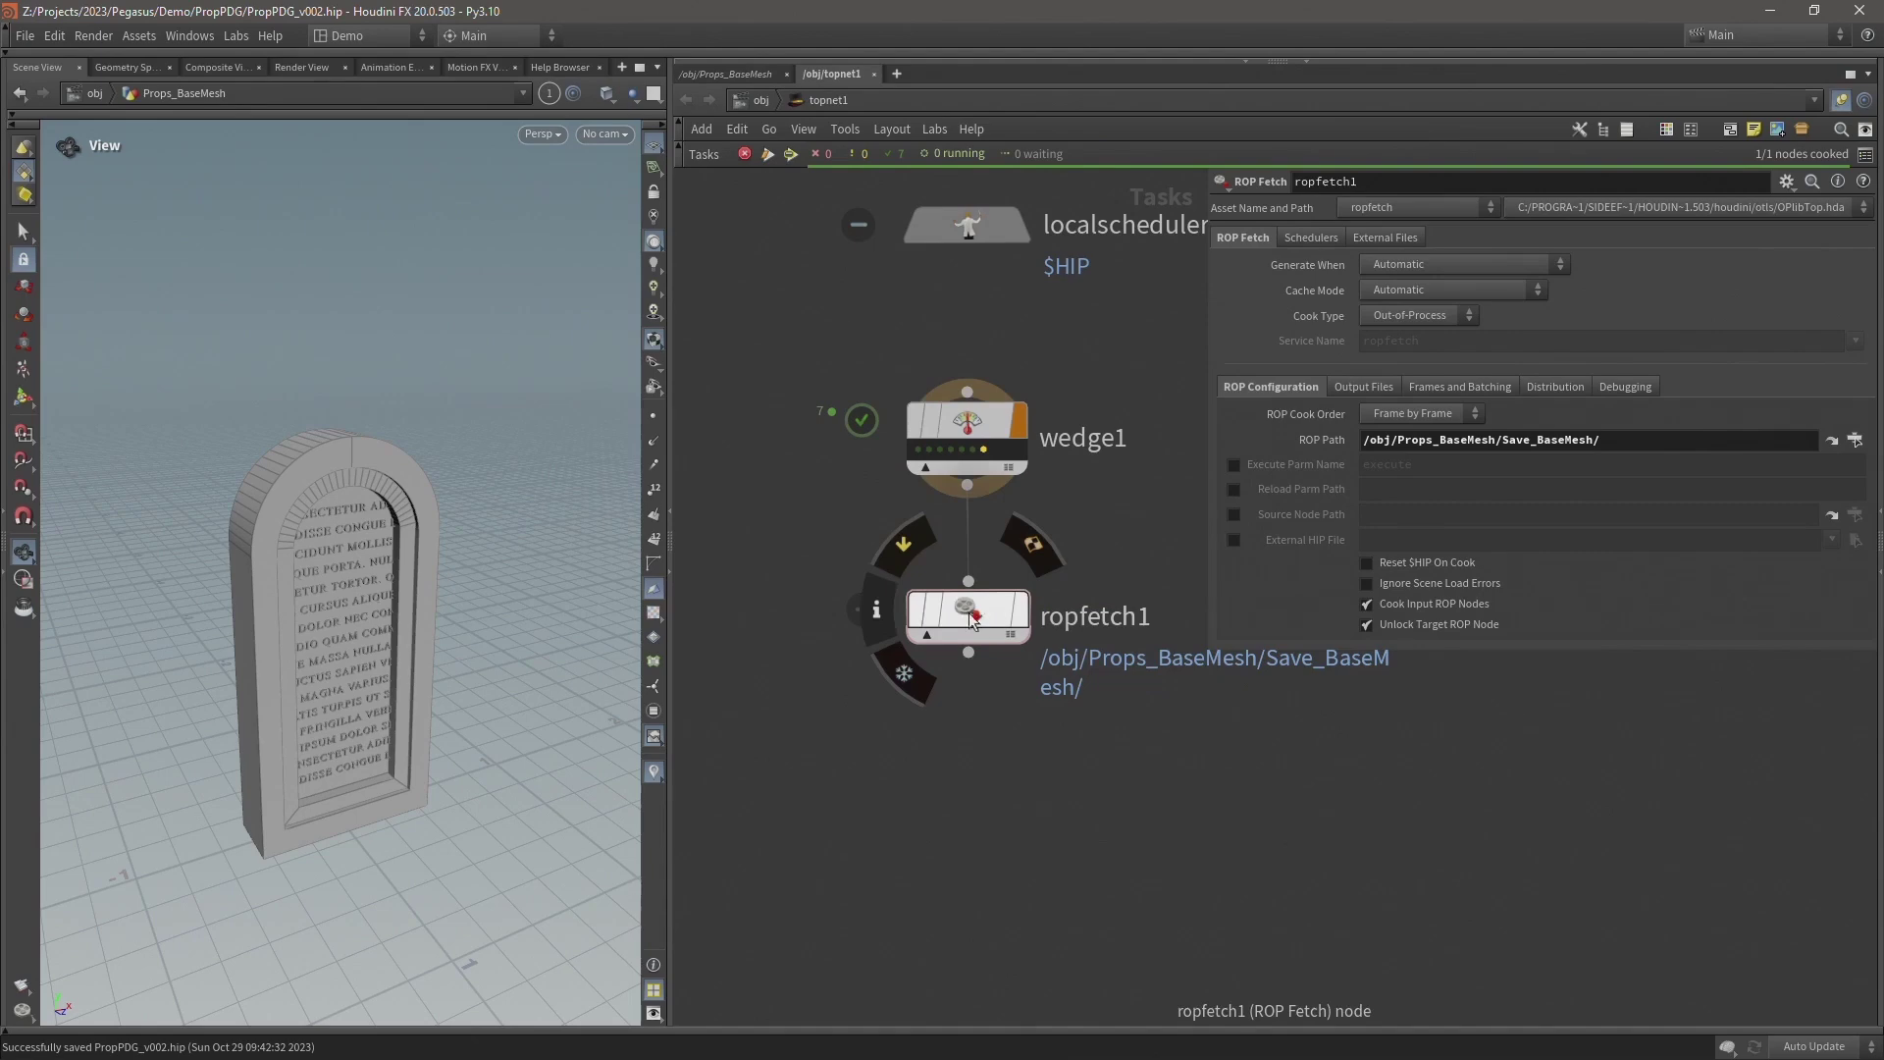
left_click(744, 73)
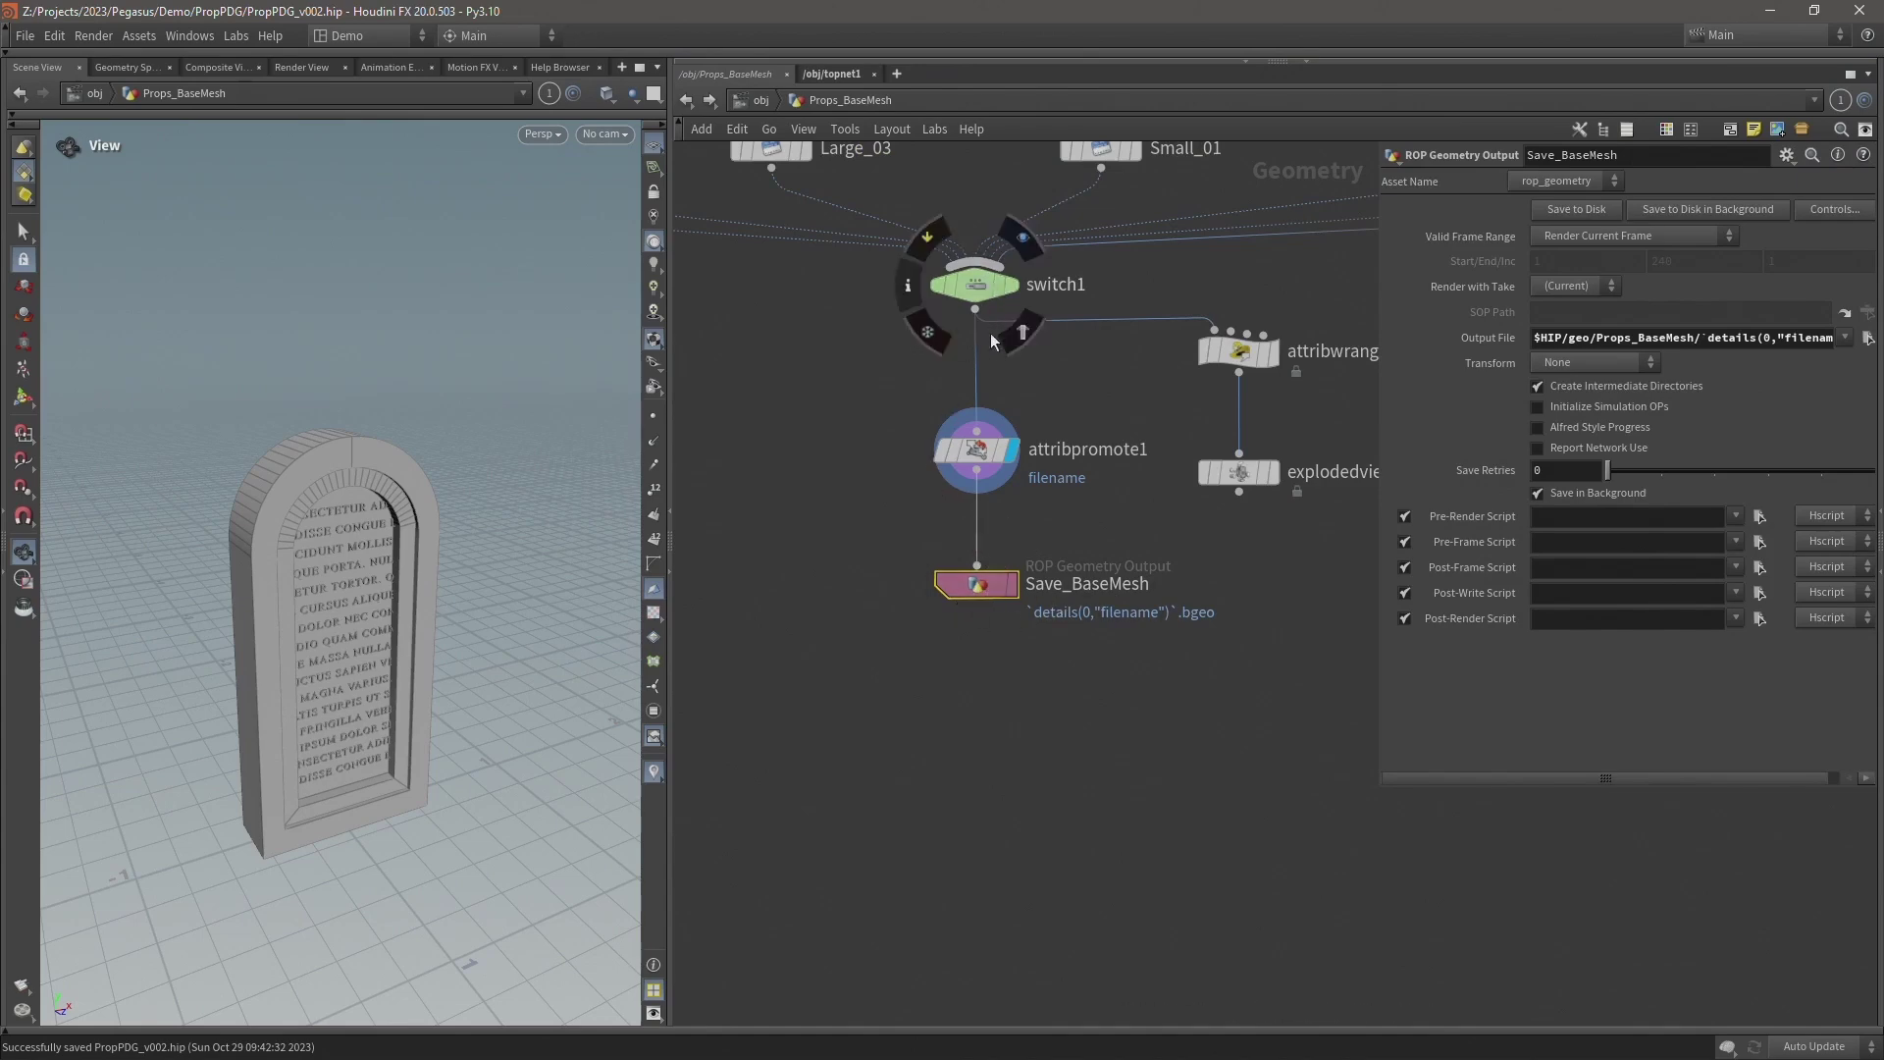
middle_click_drag(1038, 546, 1050, 616)
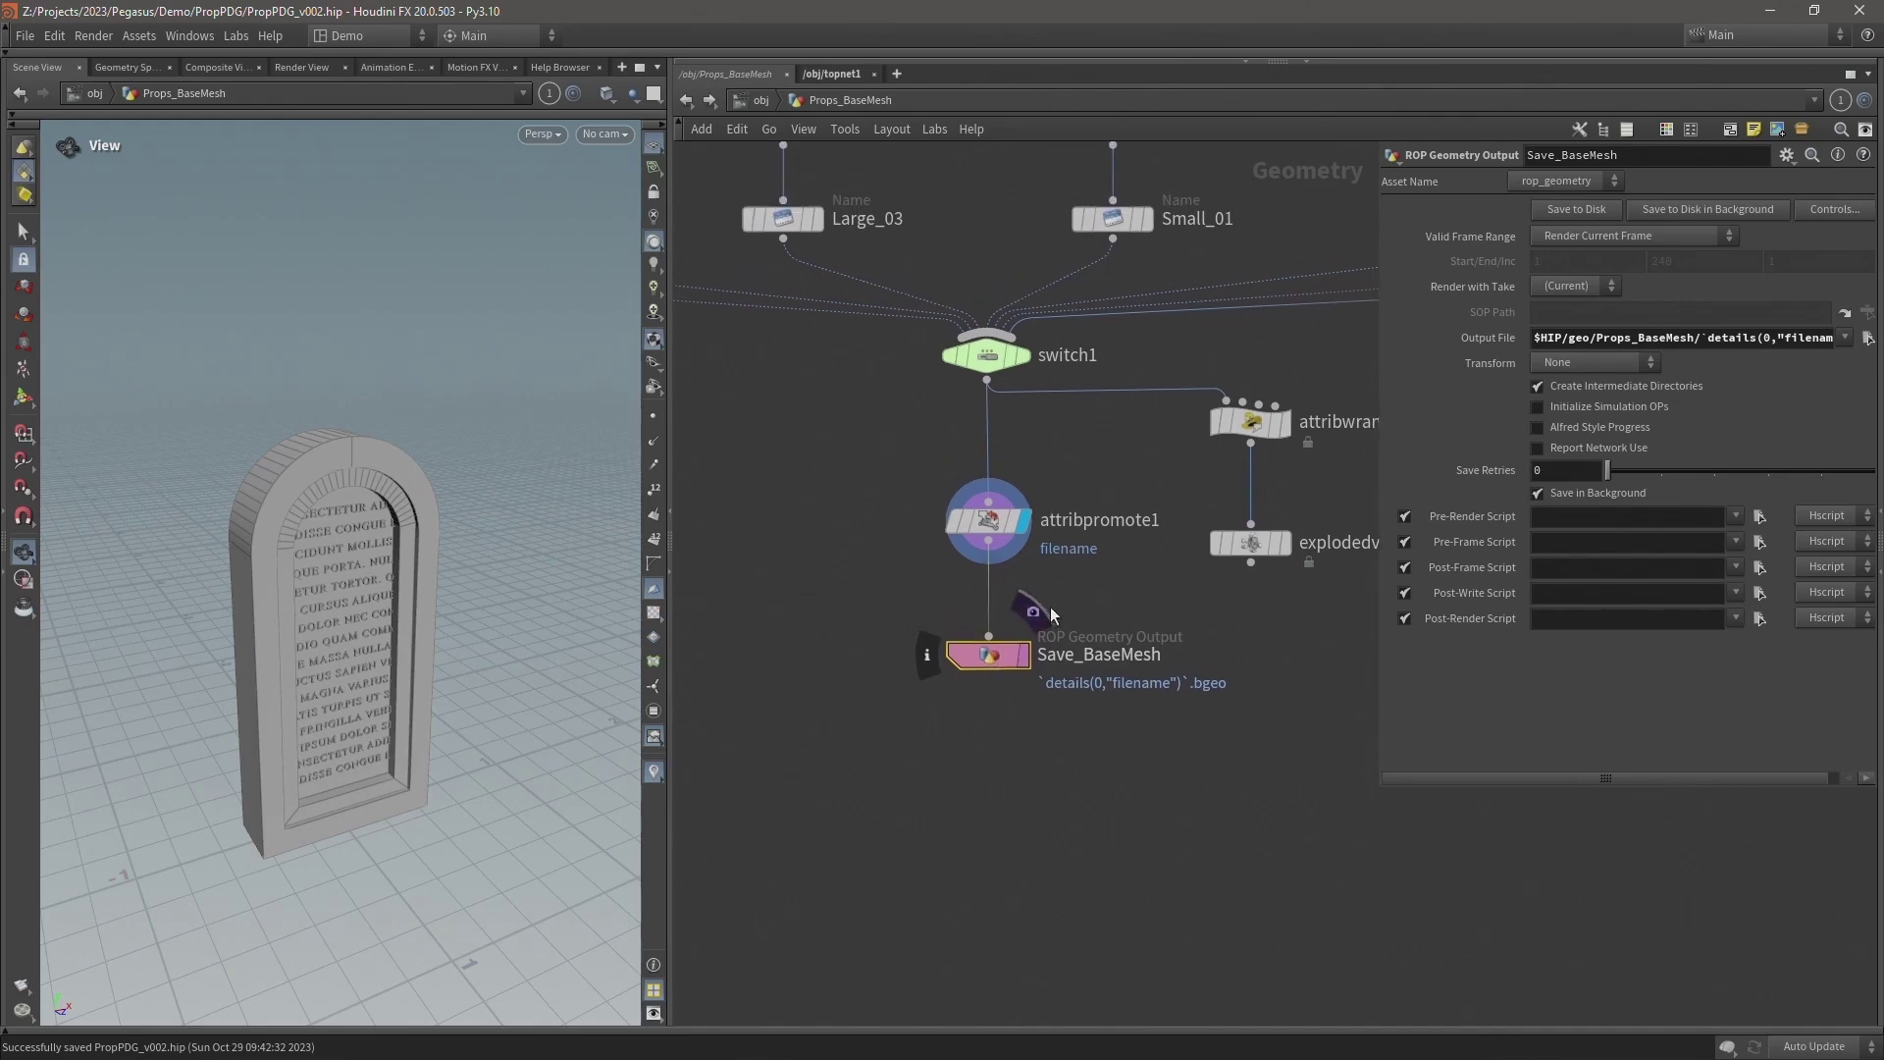
left_click(823, 68)
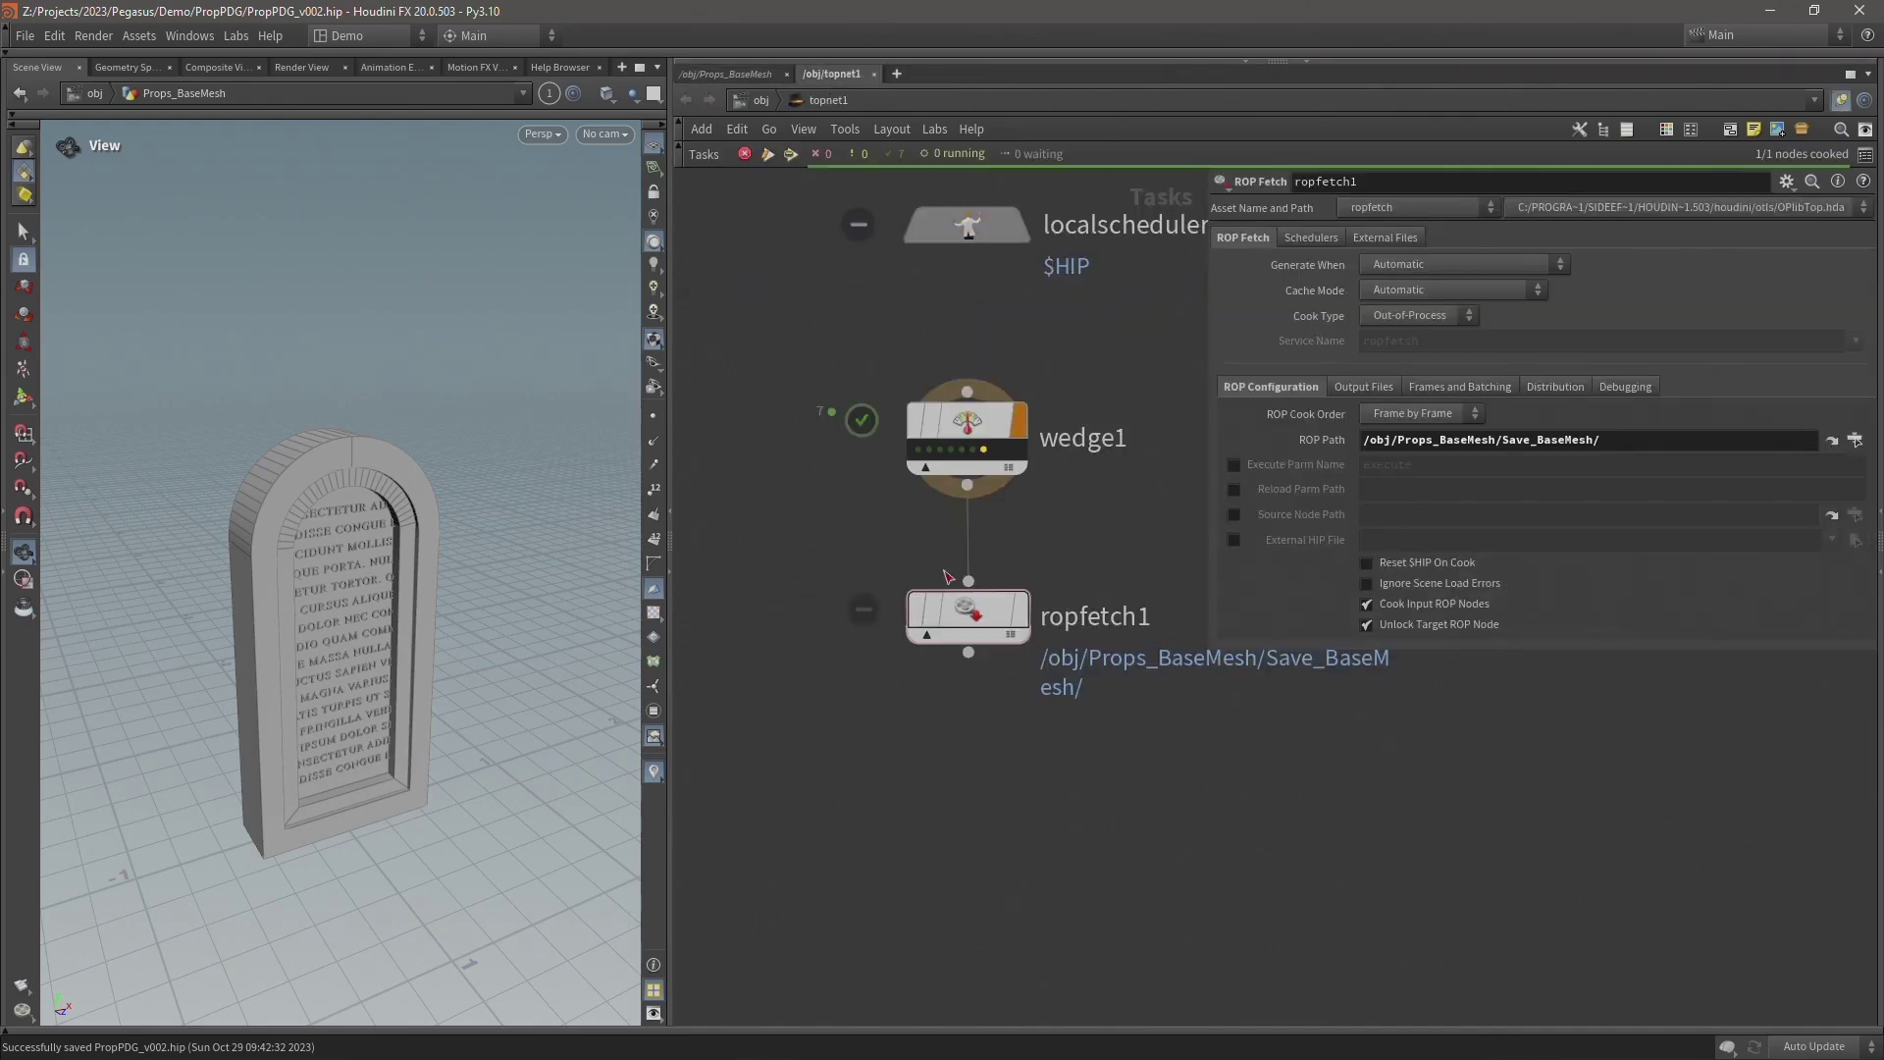
Cook the ropfetch1 node and check its work items and node information.
right_click(973, 615)
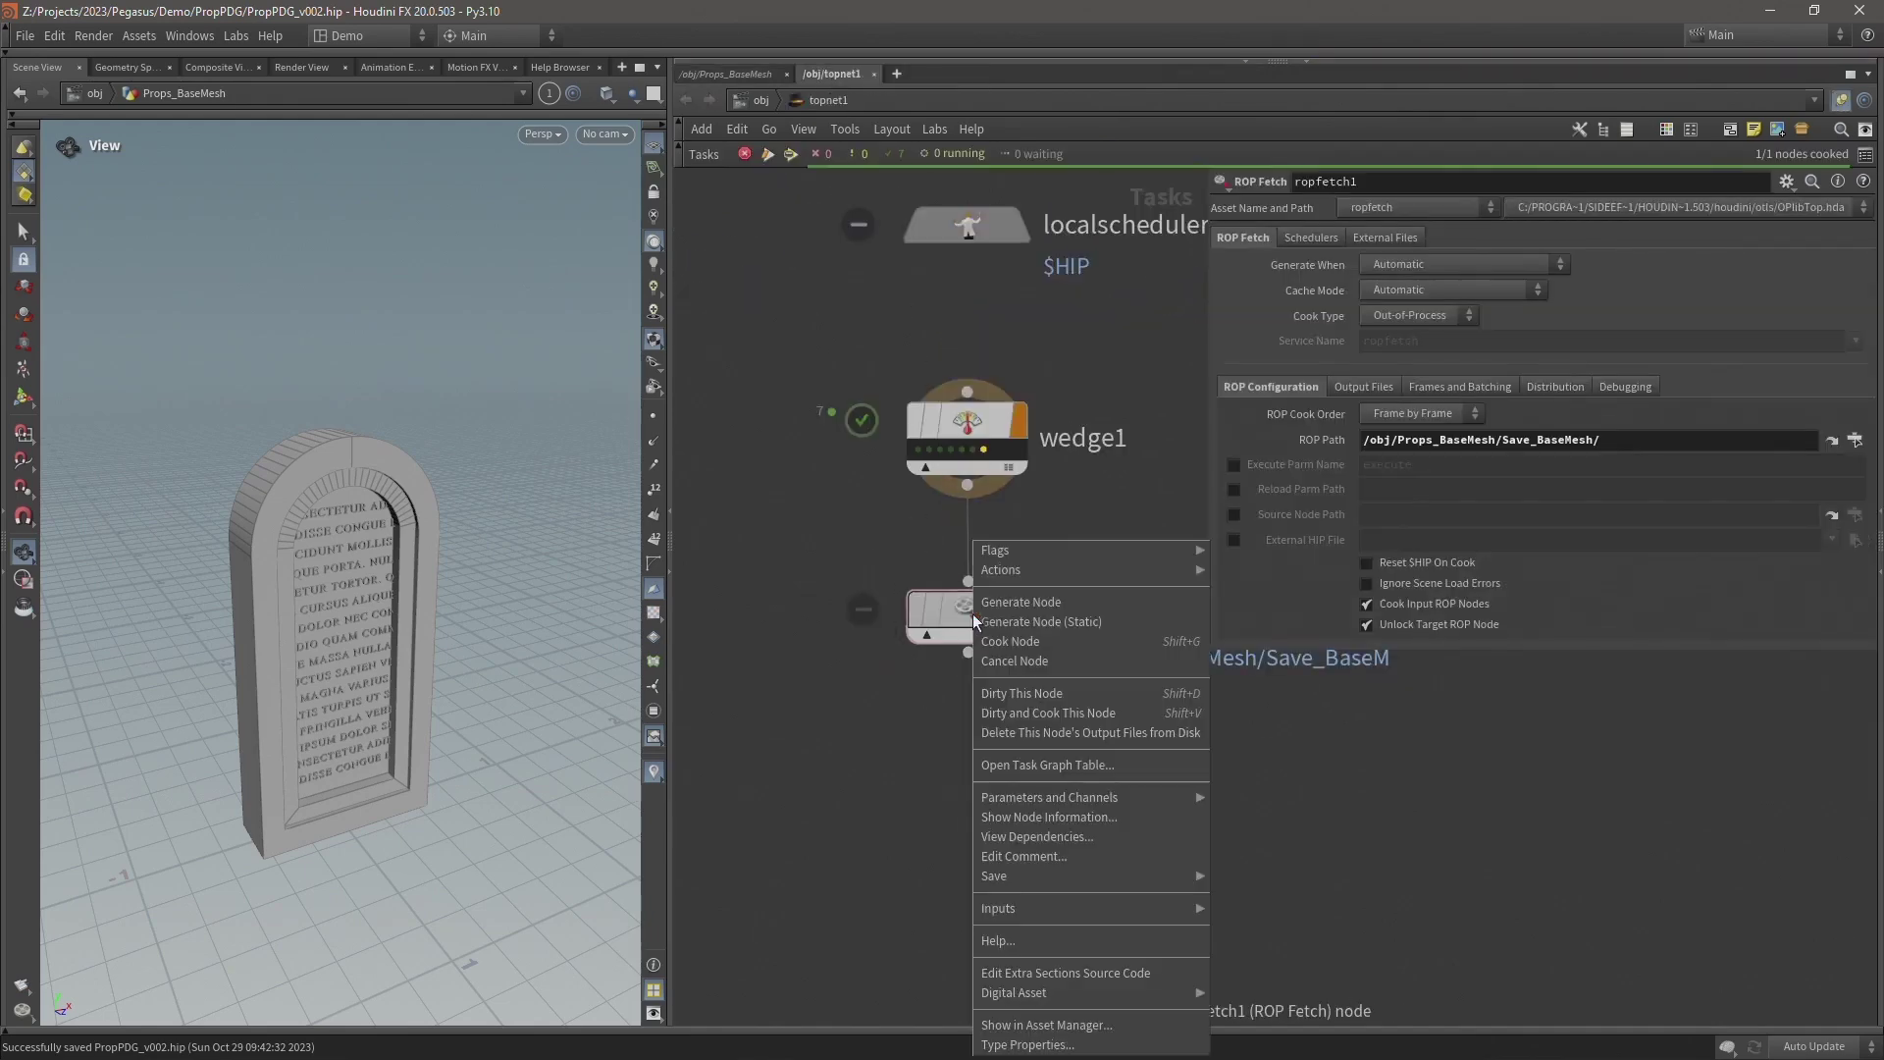
left_click(1019, 643)
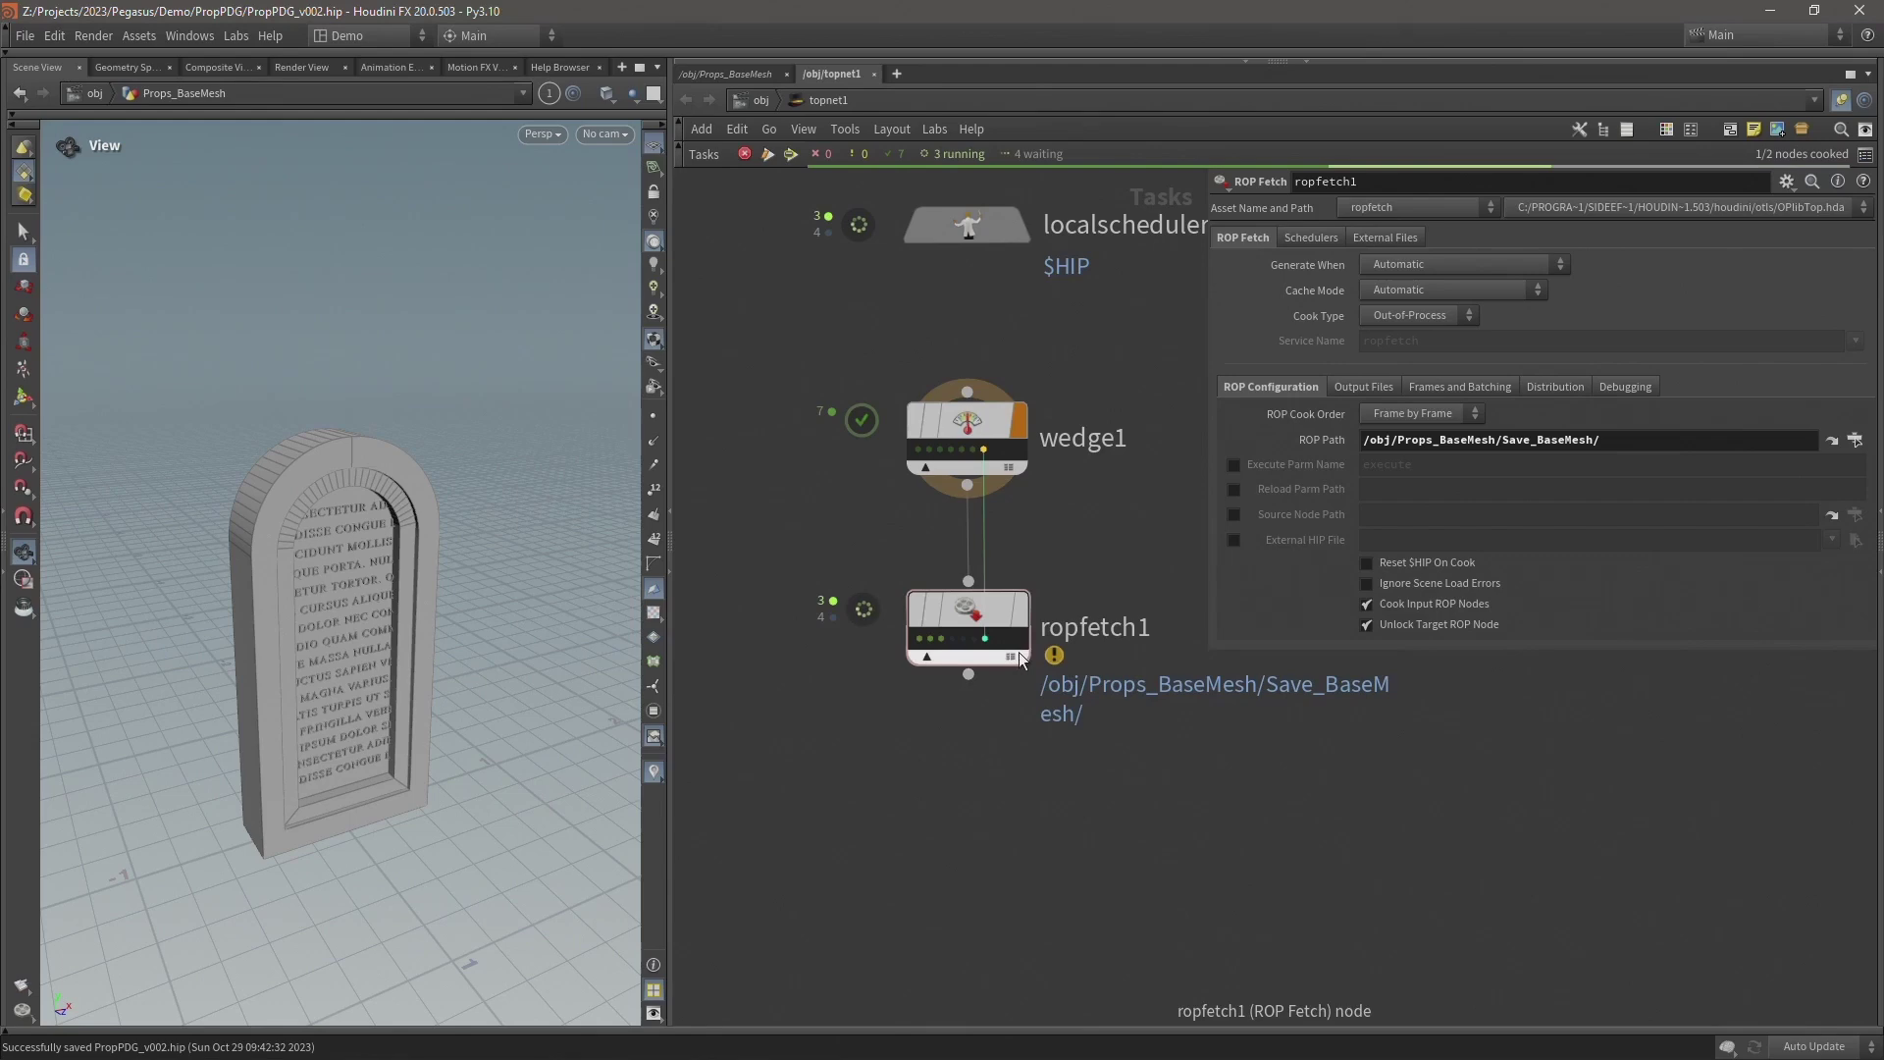
mouse_move(999, 646)
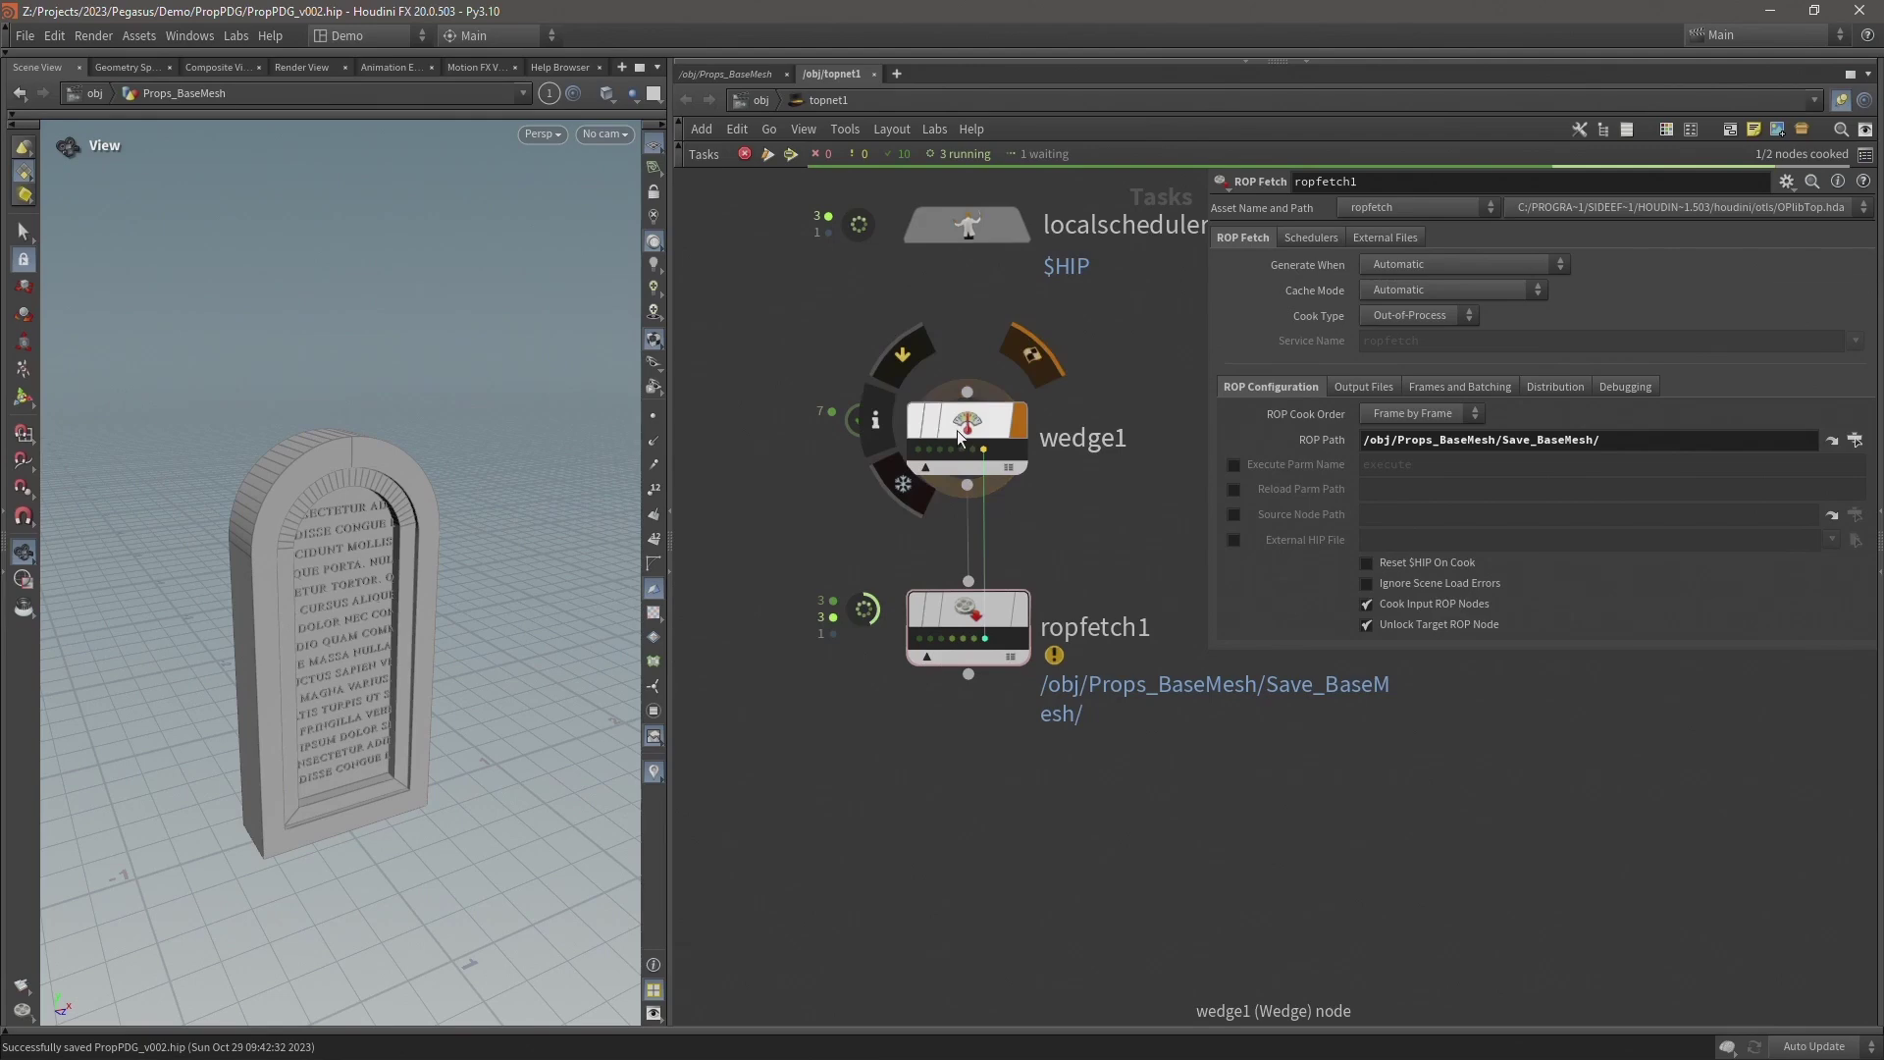
left_click(921, 454)
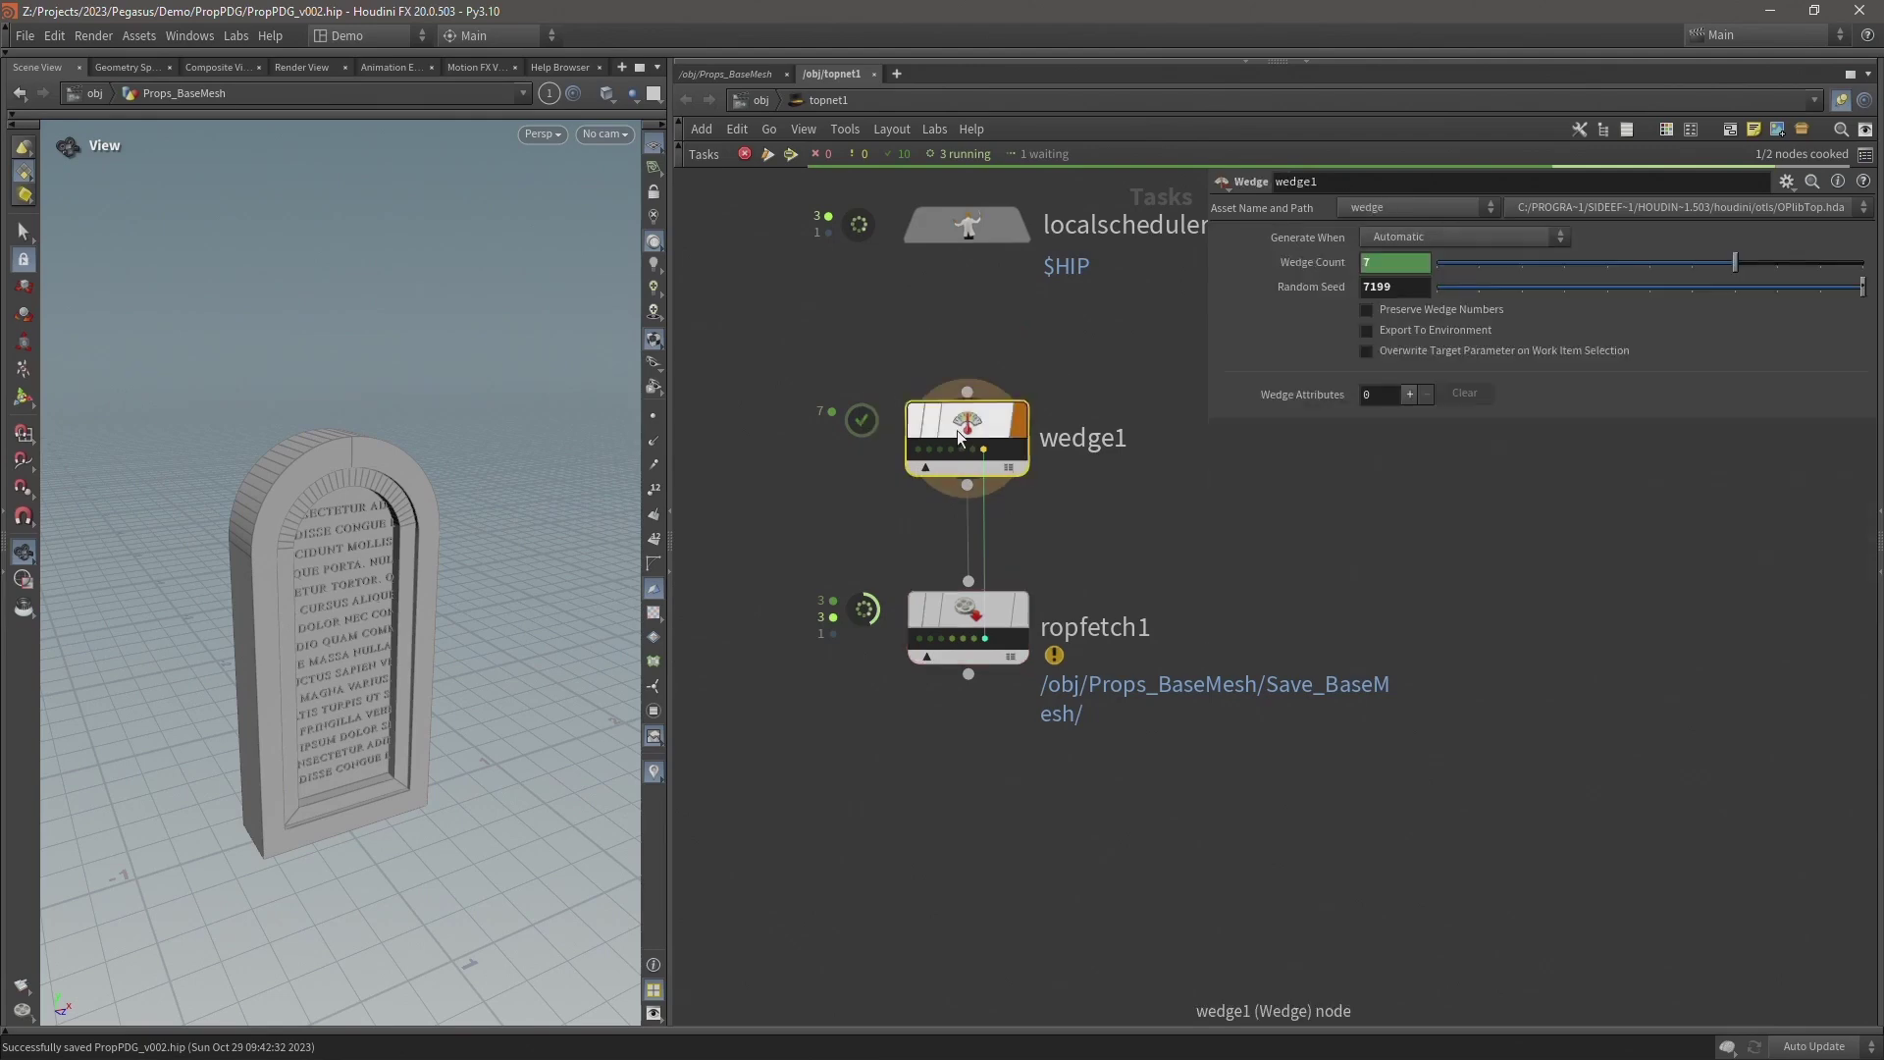
left_click(919, 639)
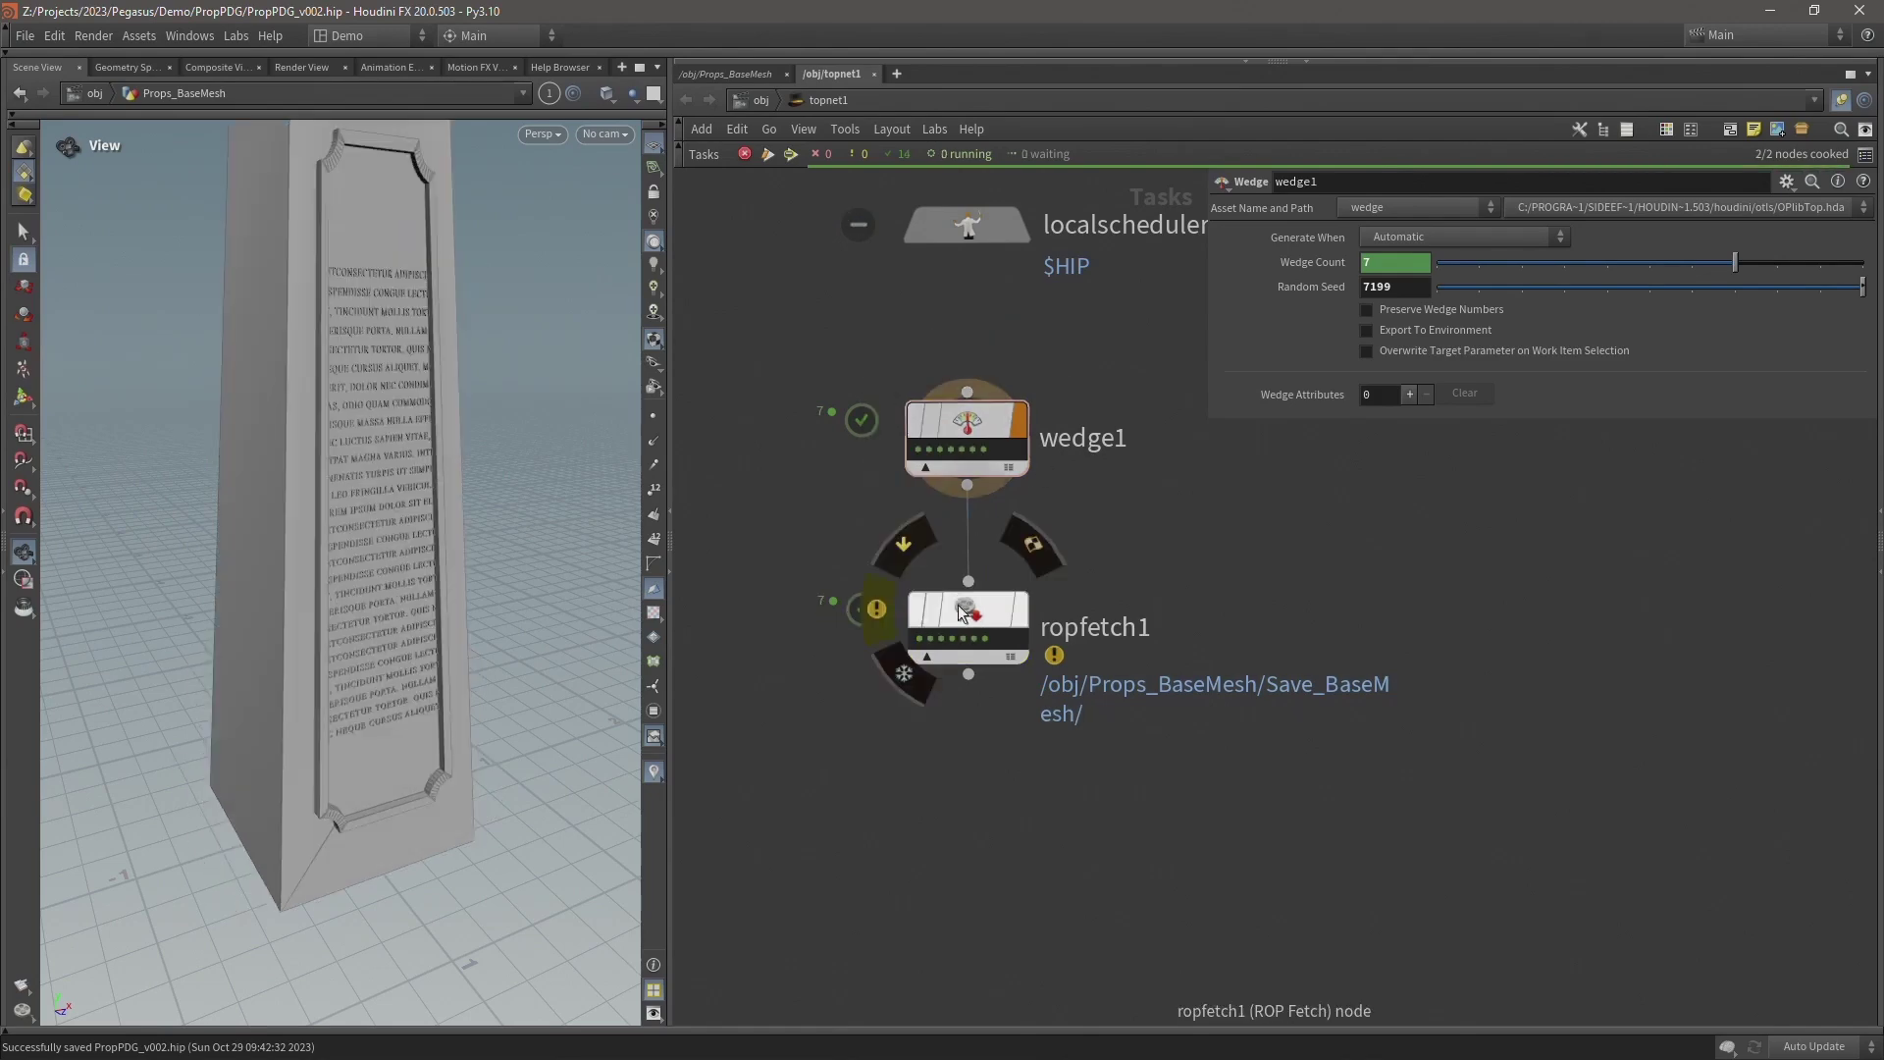
left_click(877, 611)
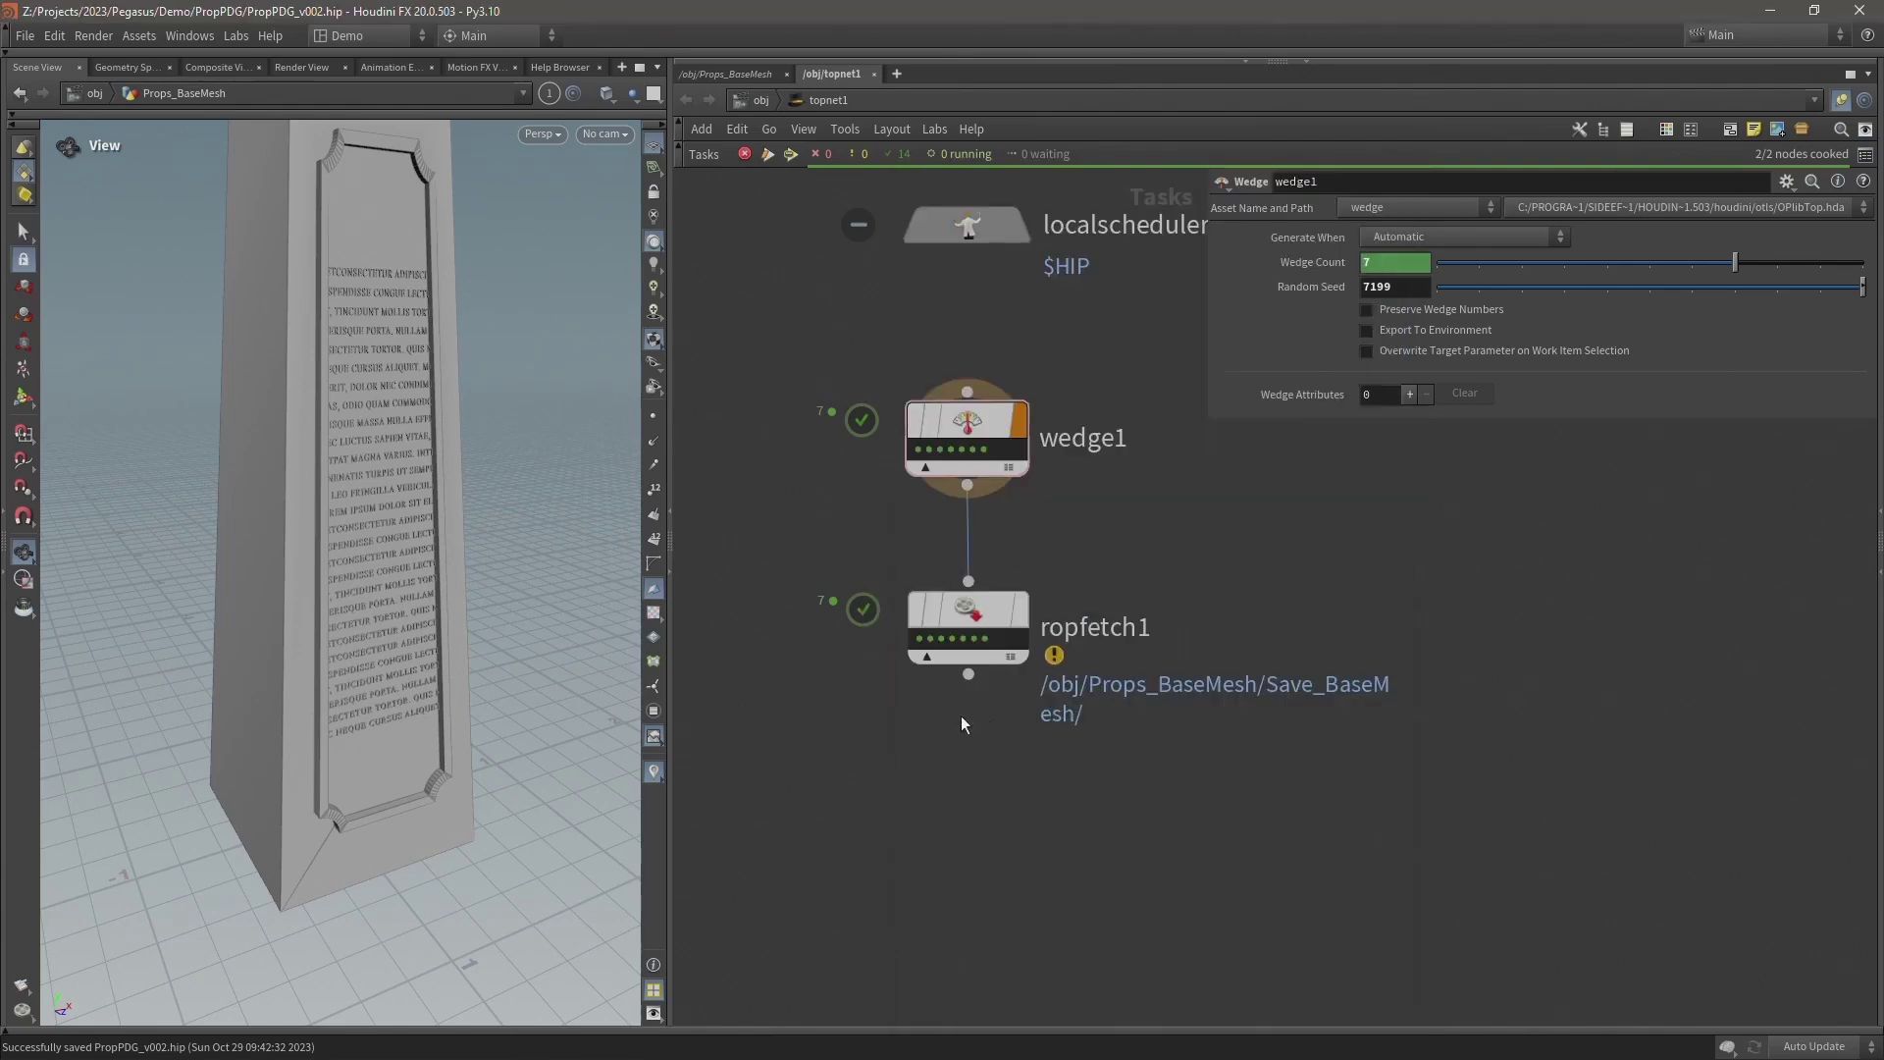
left_click(977, 624)
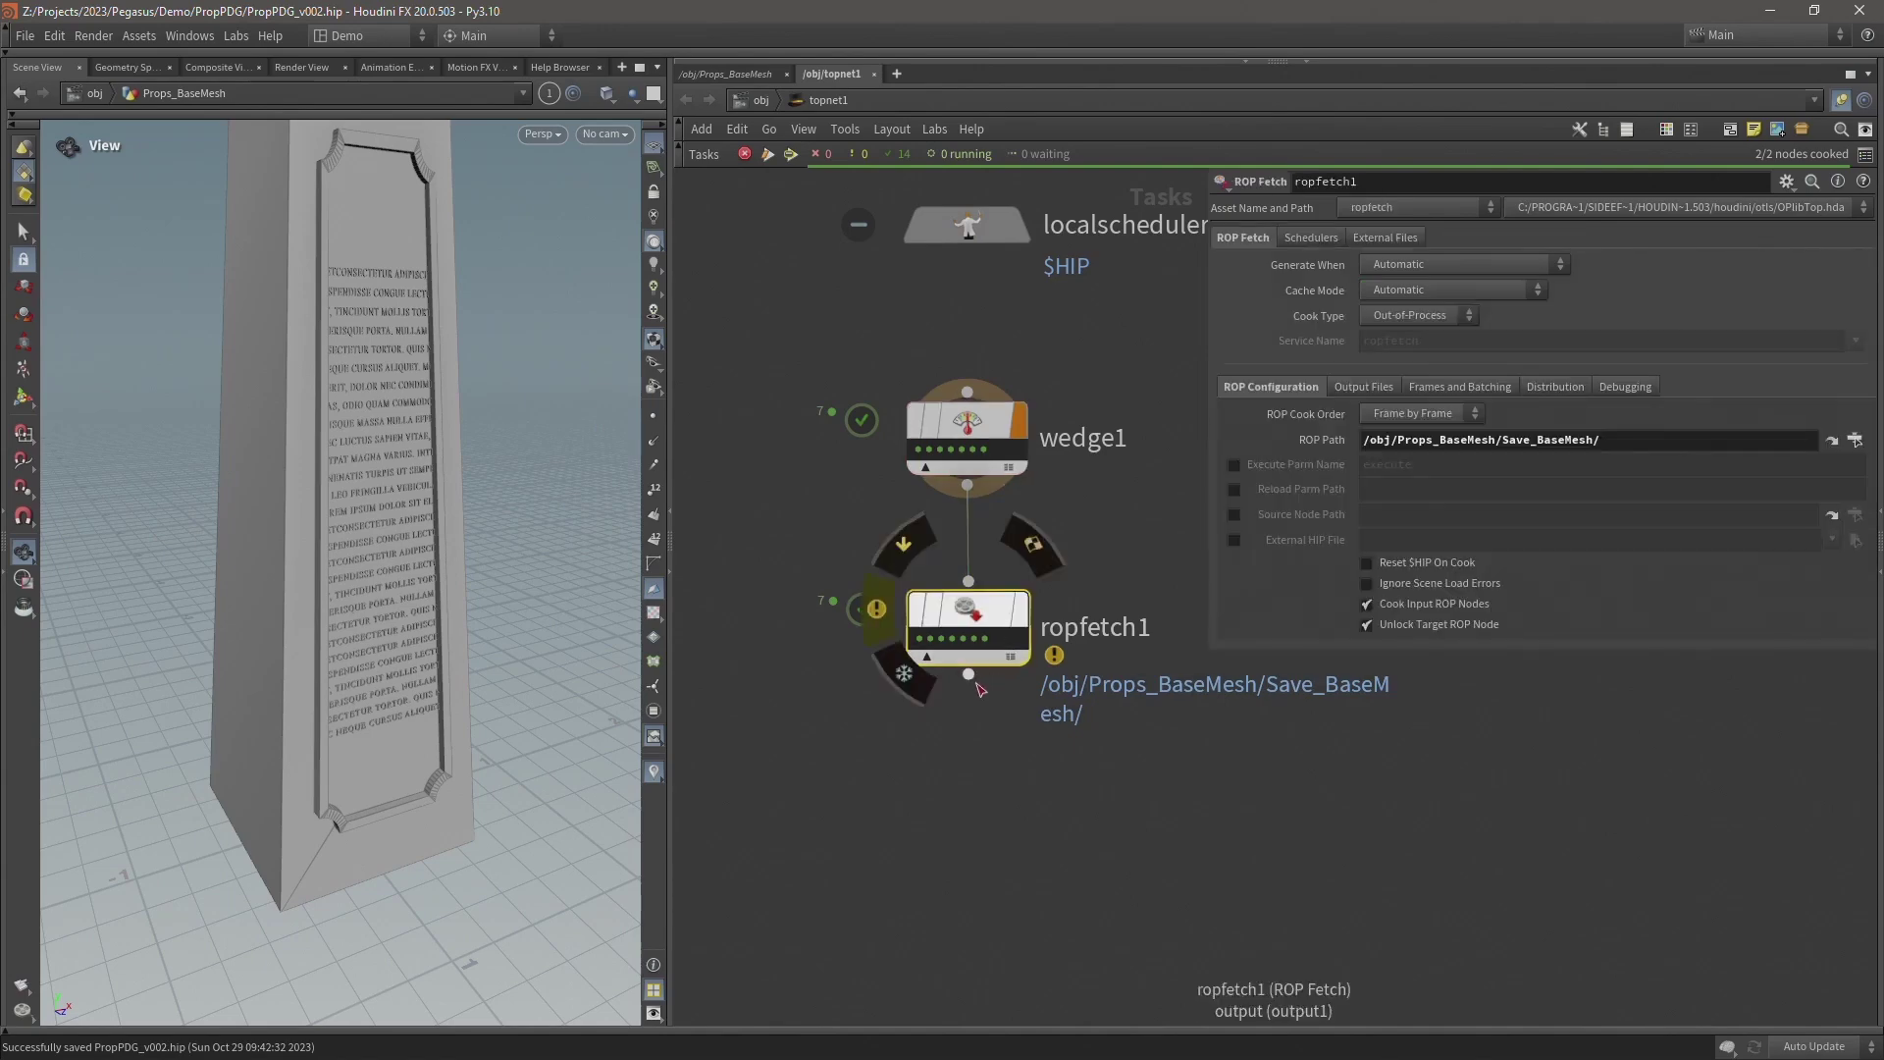
Compare Save_BaseMesh's Output File path with the exported headstone files in the geo/Props_BaseMesh folder.
left_click(738, 74)
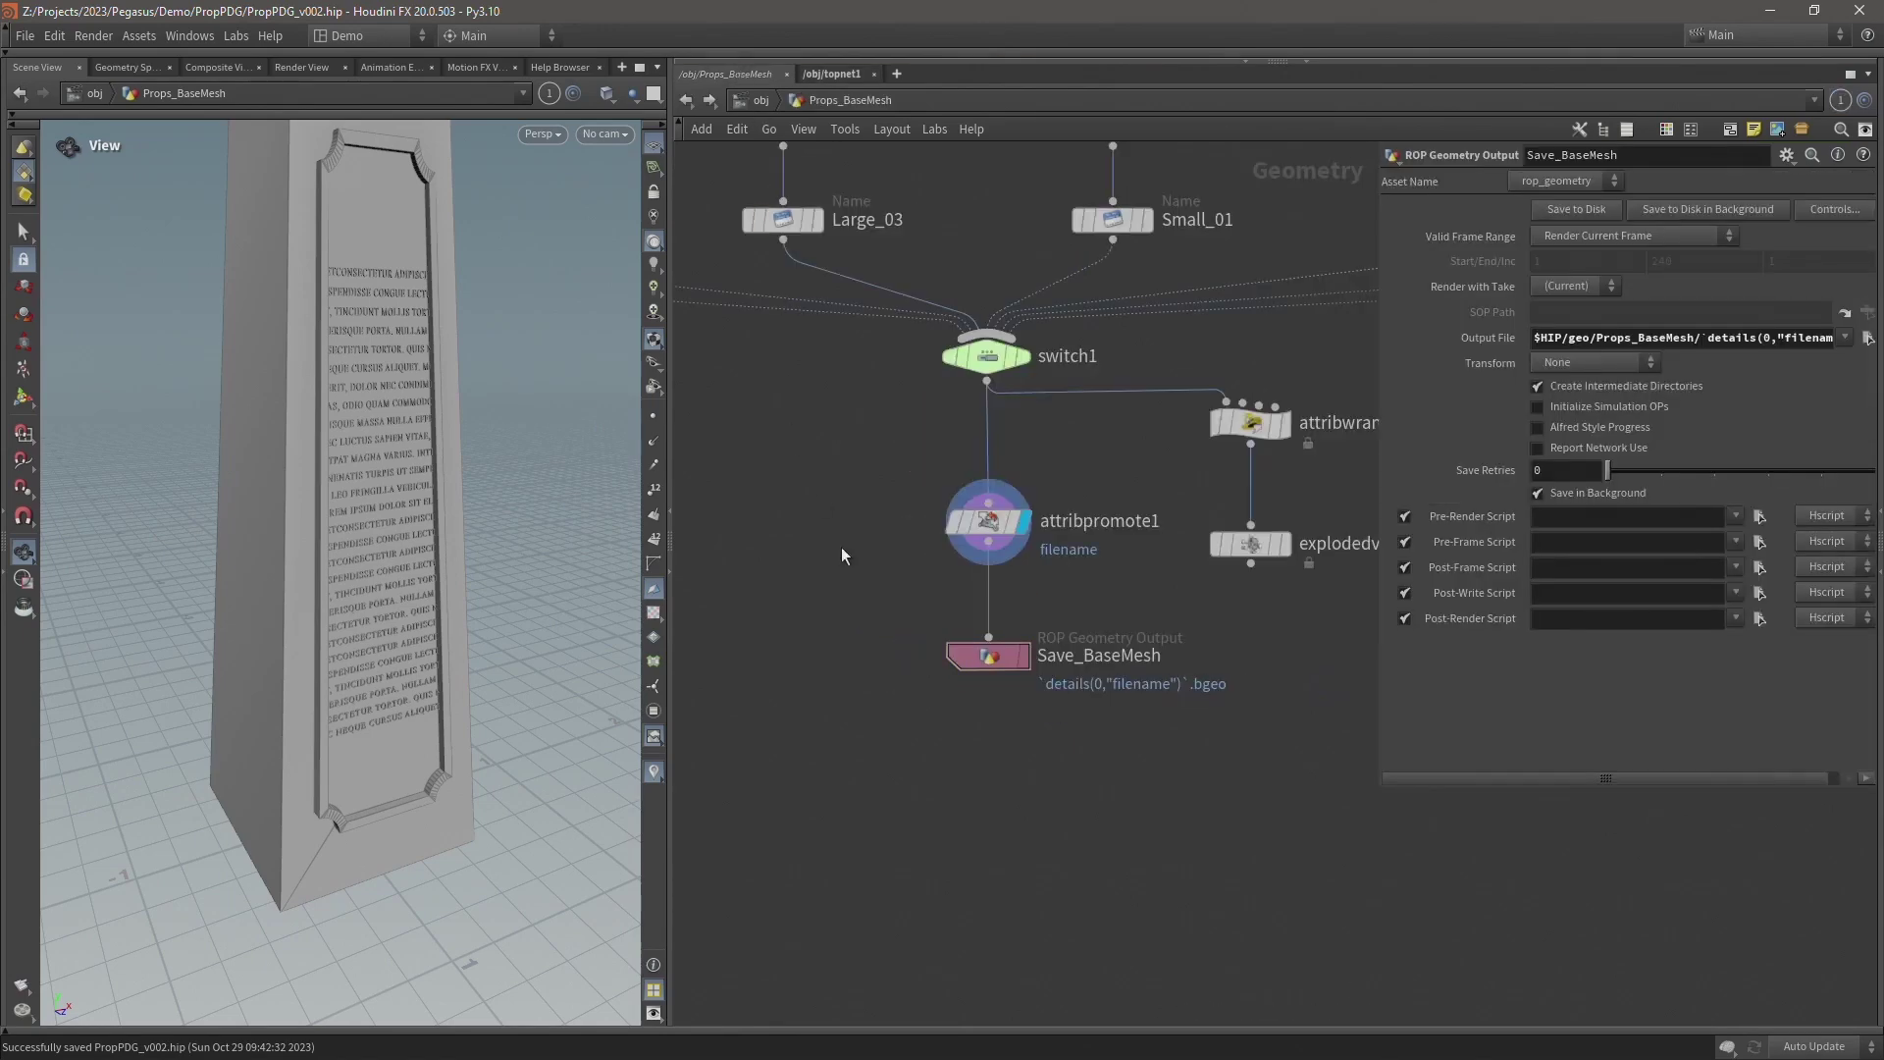
left_click_drag(887, 661, 1040, 683)
left_click_drag(1373, 343, 1173, 348)
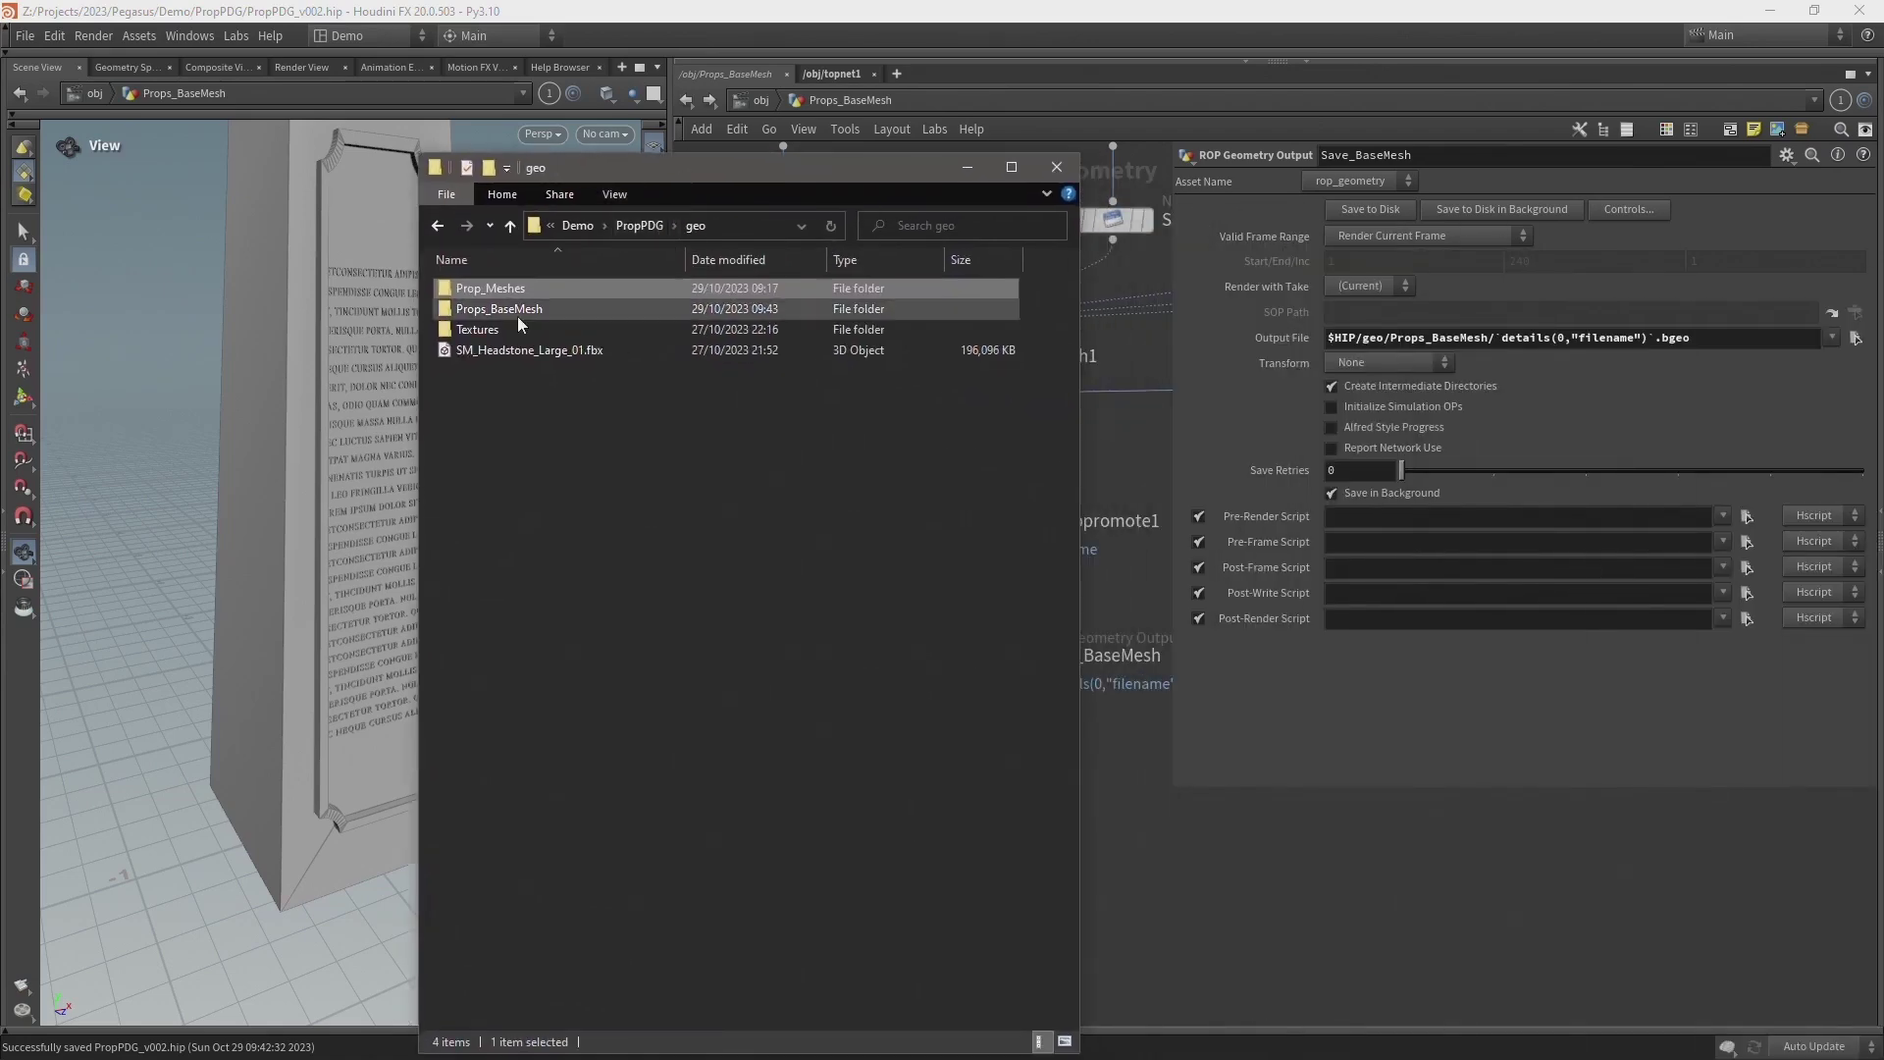
double_click(516, 316)
left_click_drag(593, 498, 520, 284)
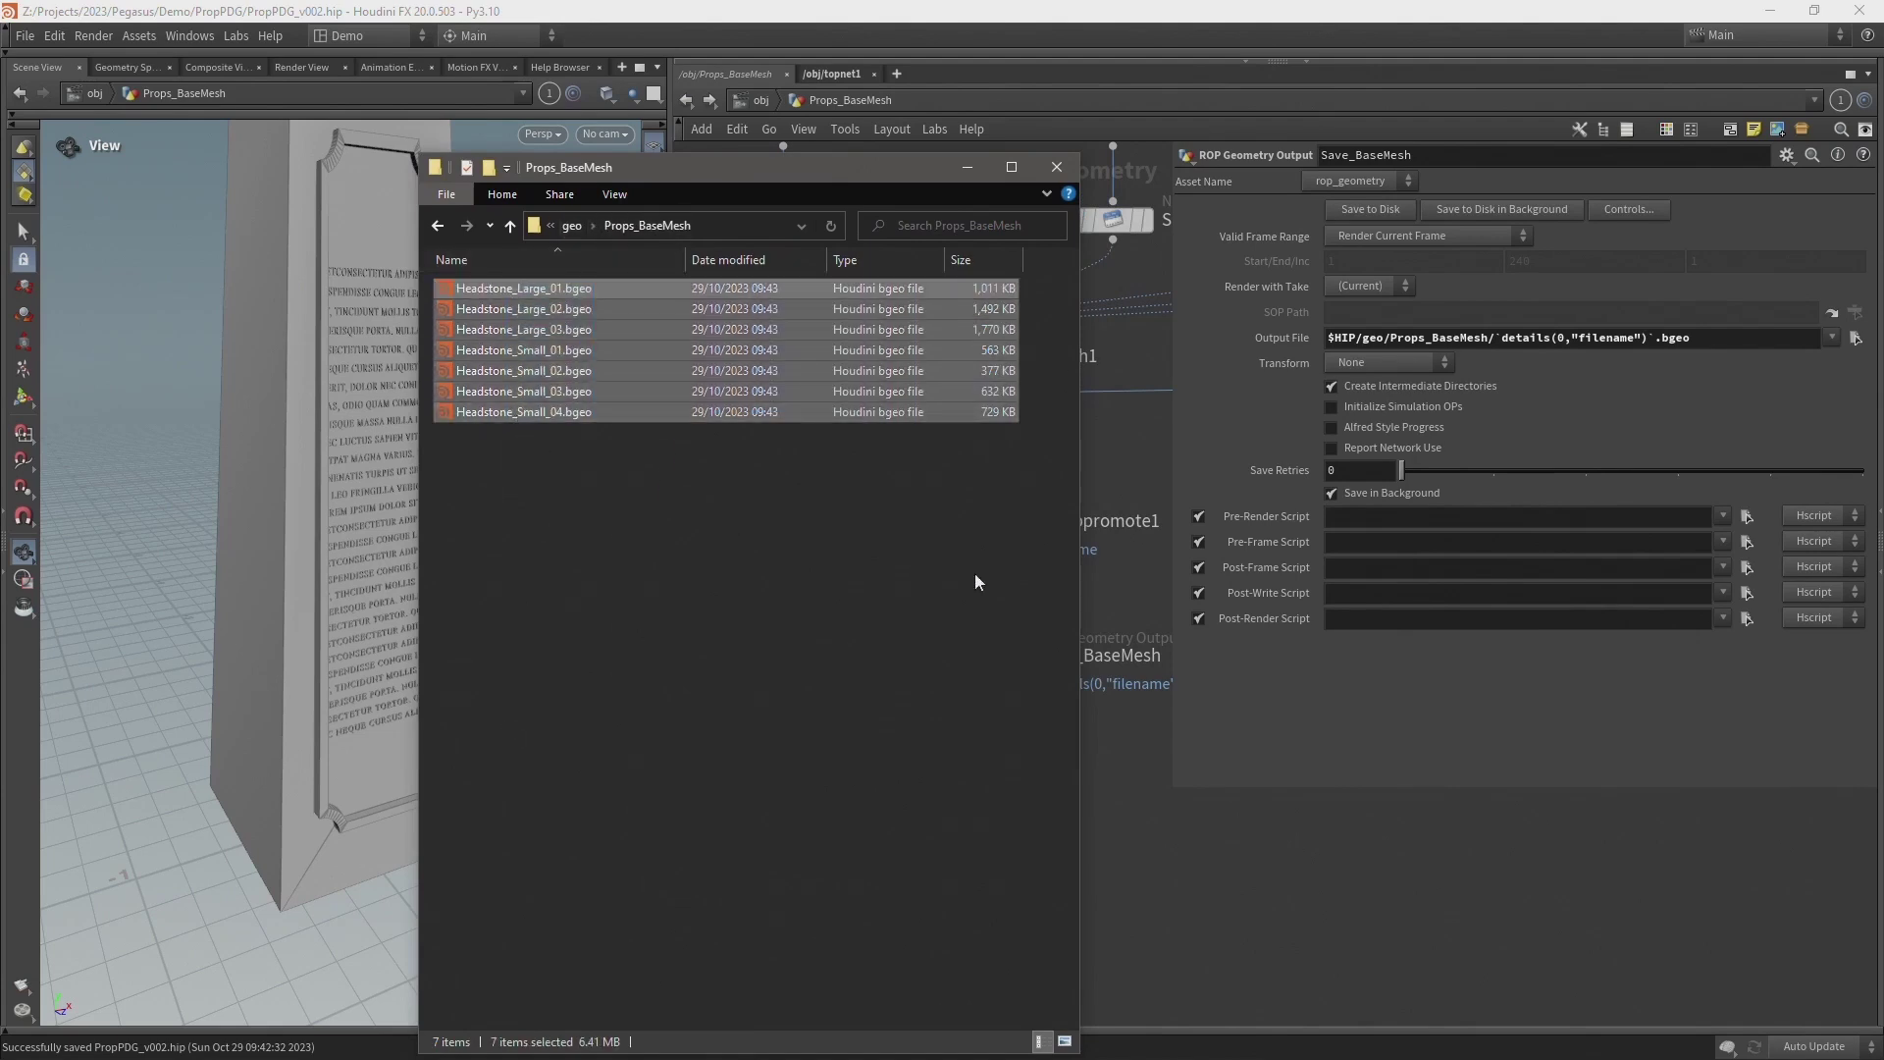
left_click(1116, 614)
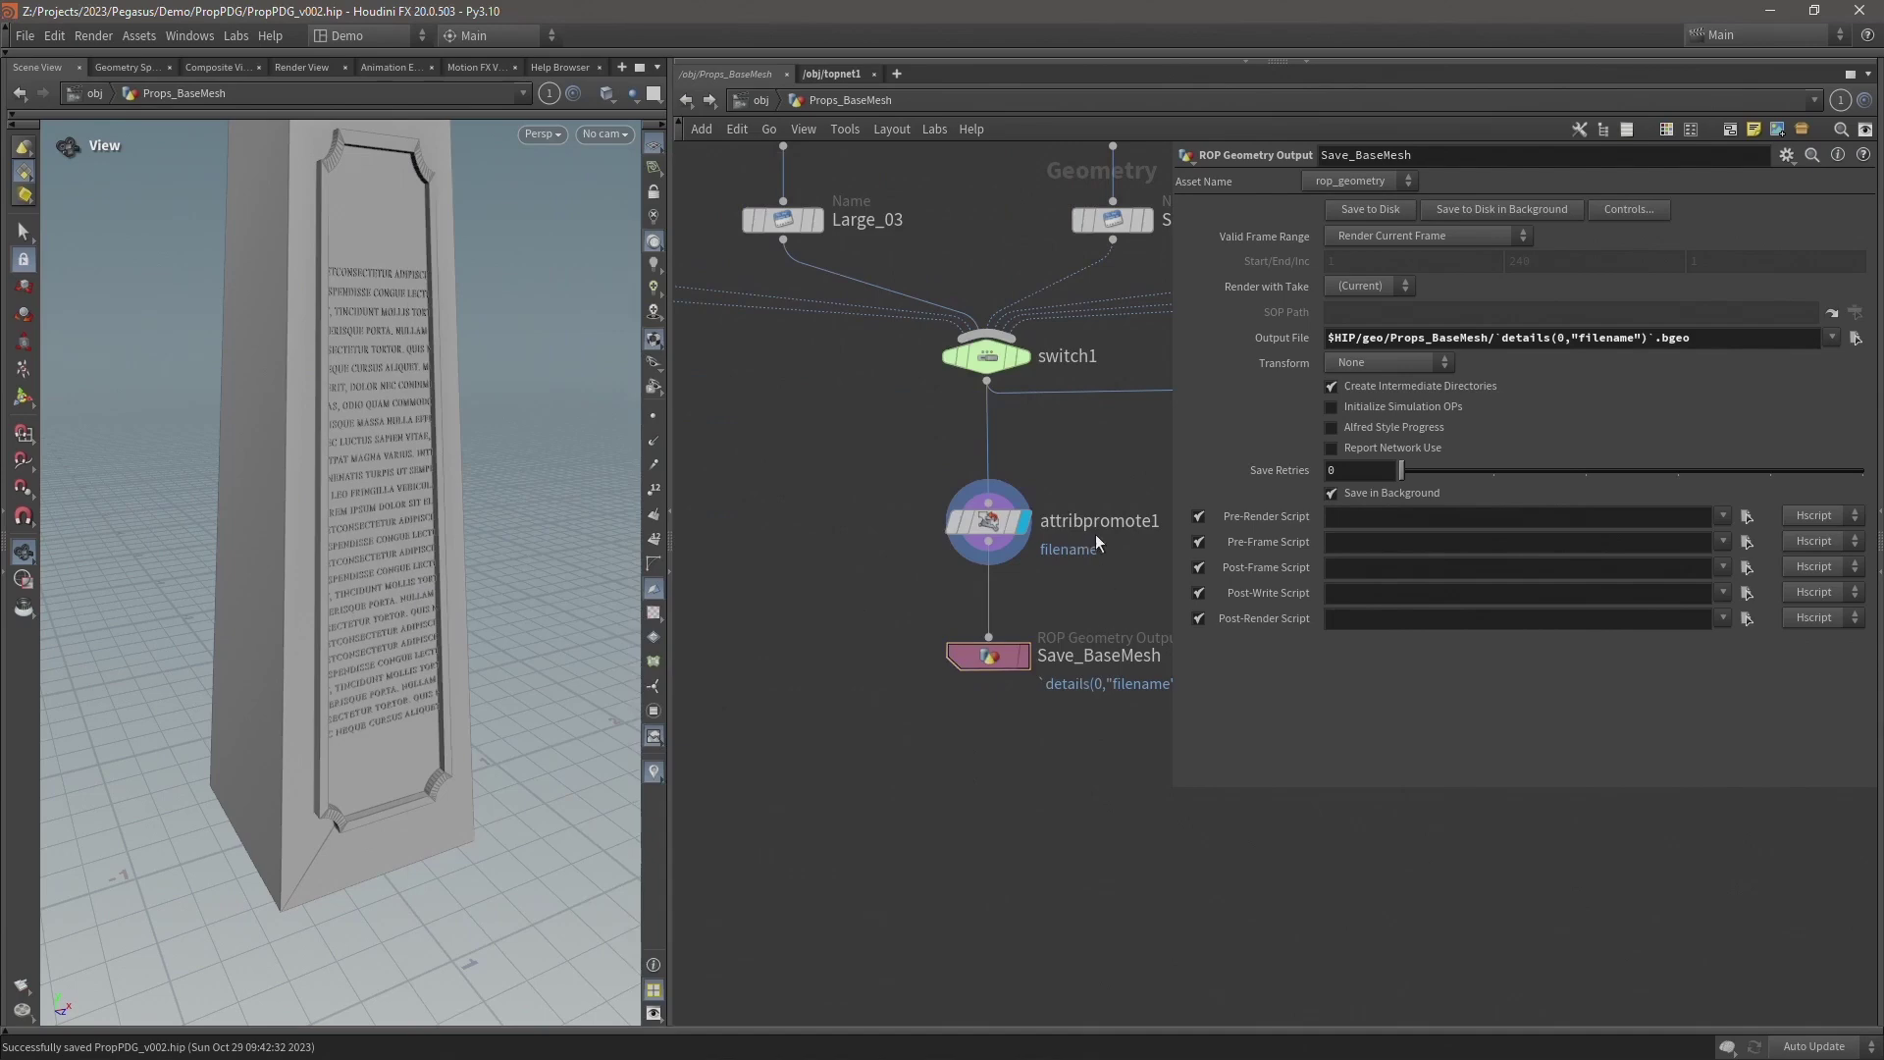
View the geometry output of ropfetch1's first work item in GPlay, then close the viewer.
left_click(854, 75)
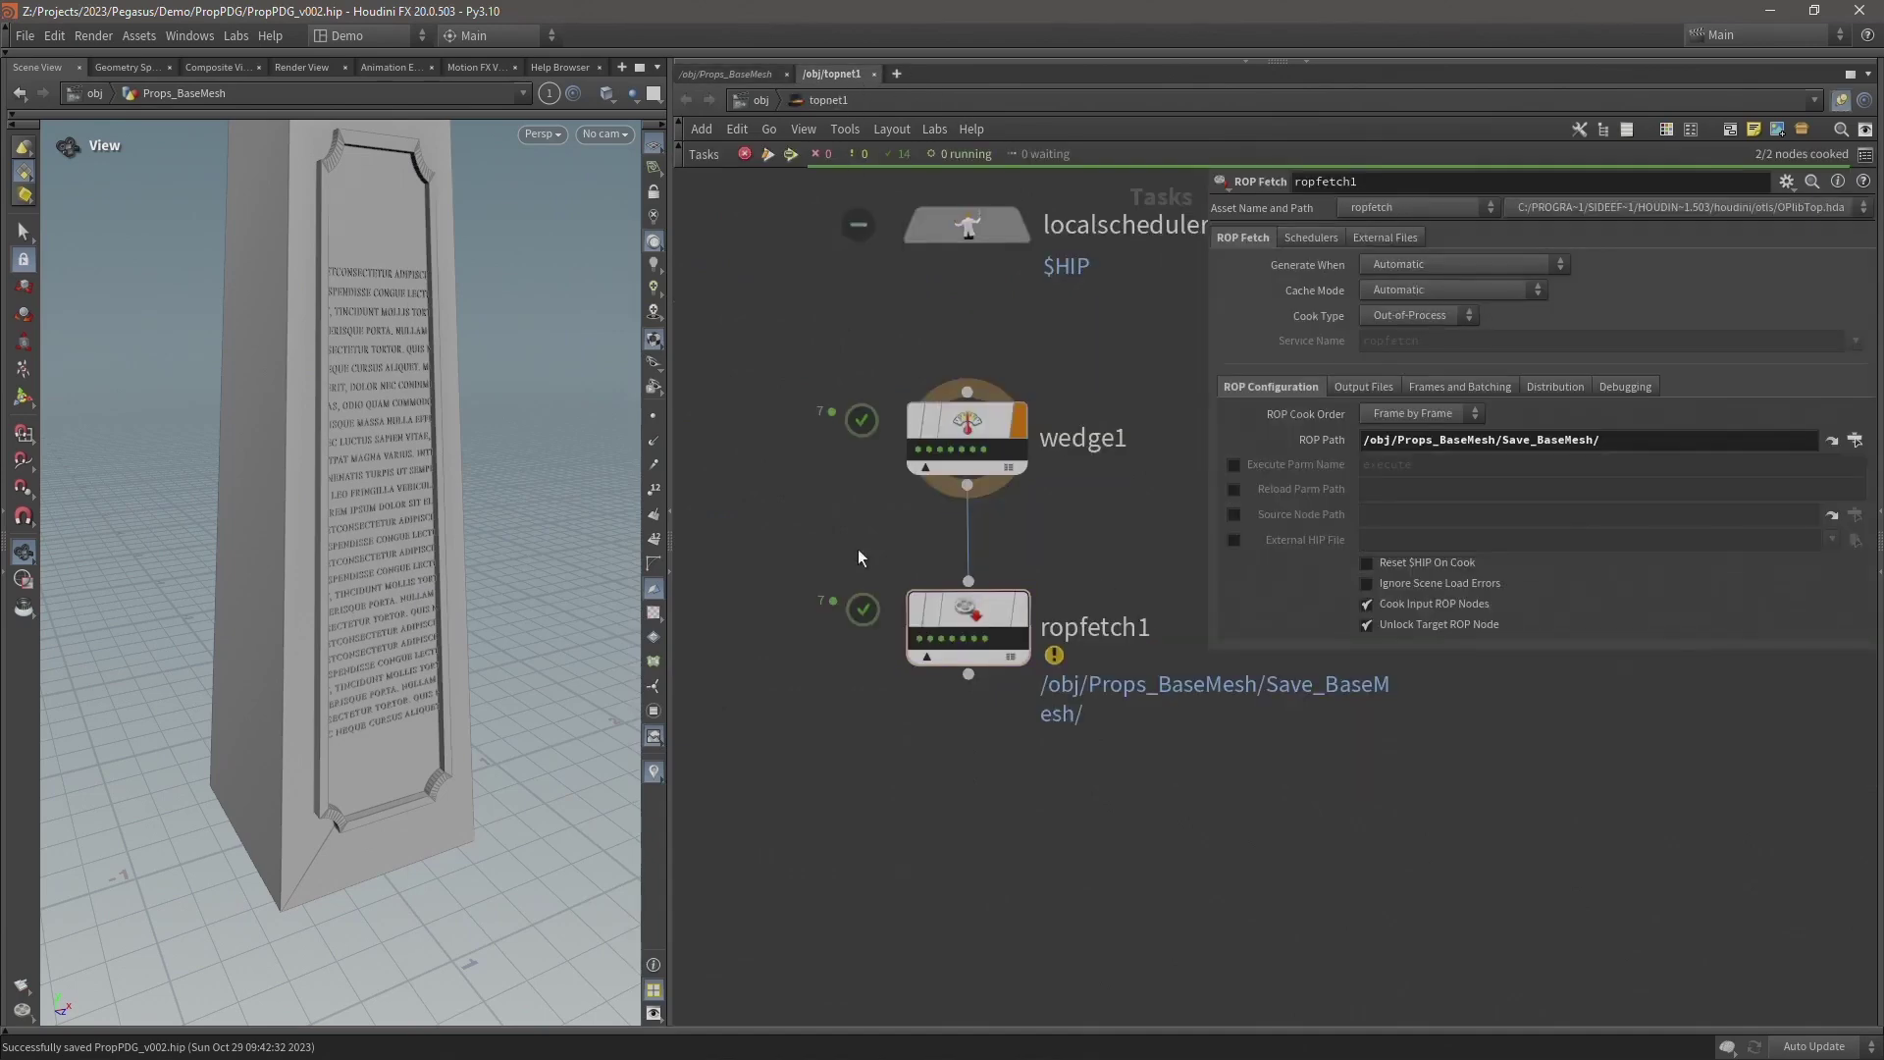
right_click(921, 641)
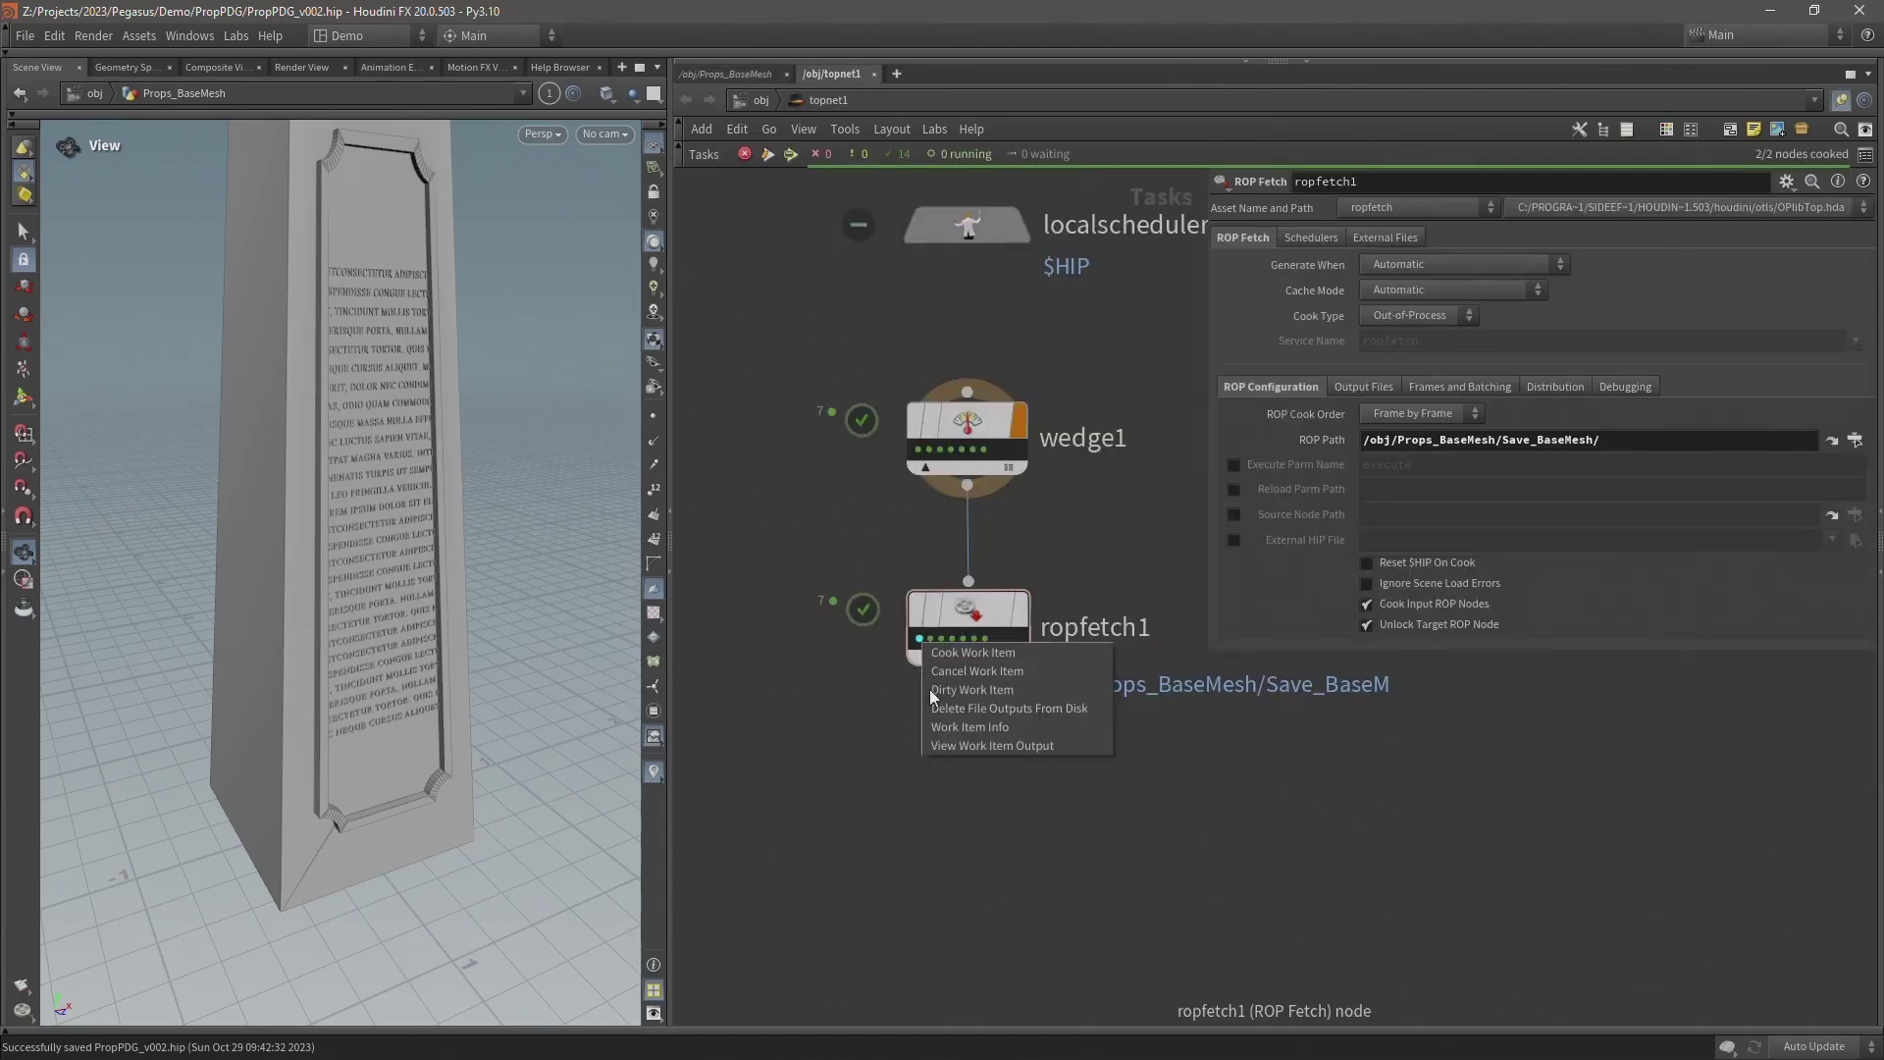
left_click(959, 746)
left_click_drag(770, 351, 837, 383)
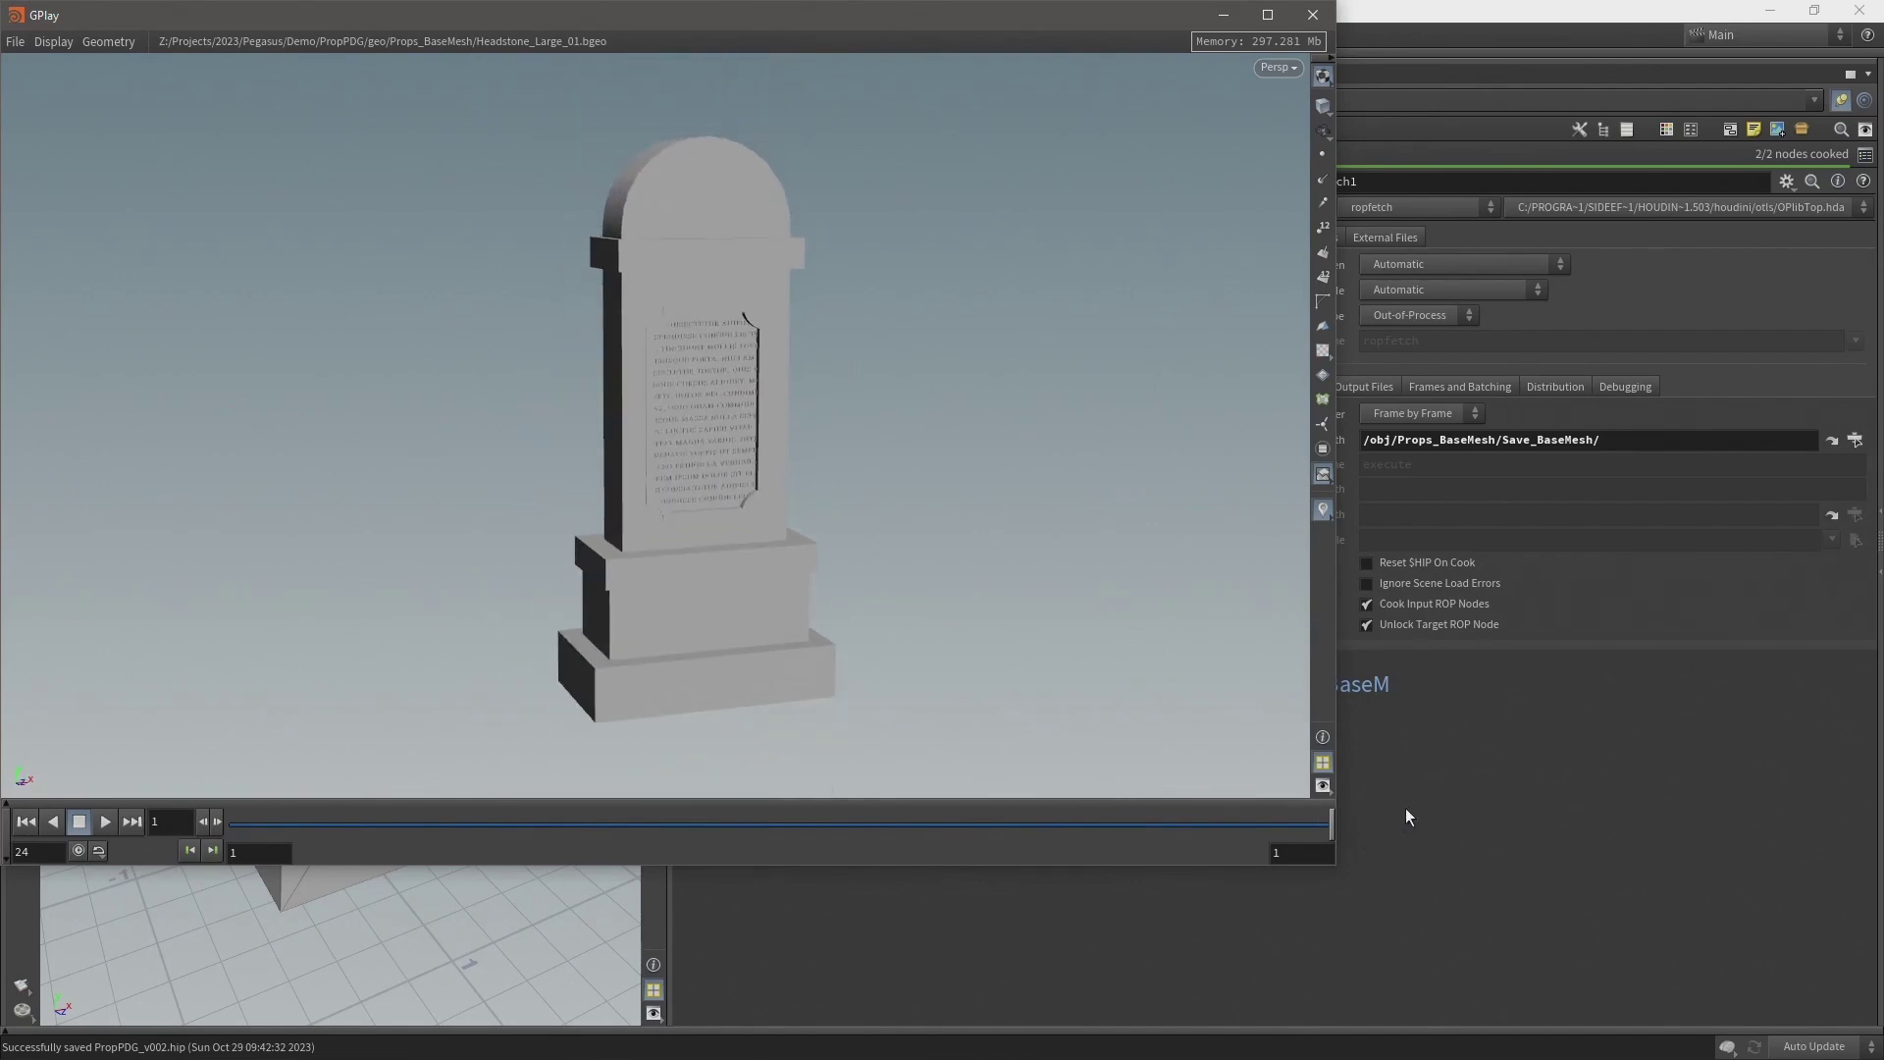
left_click(1312, 15)
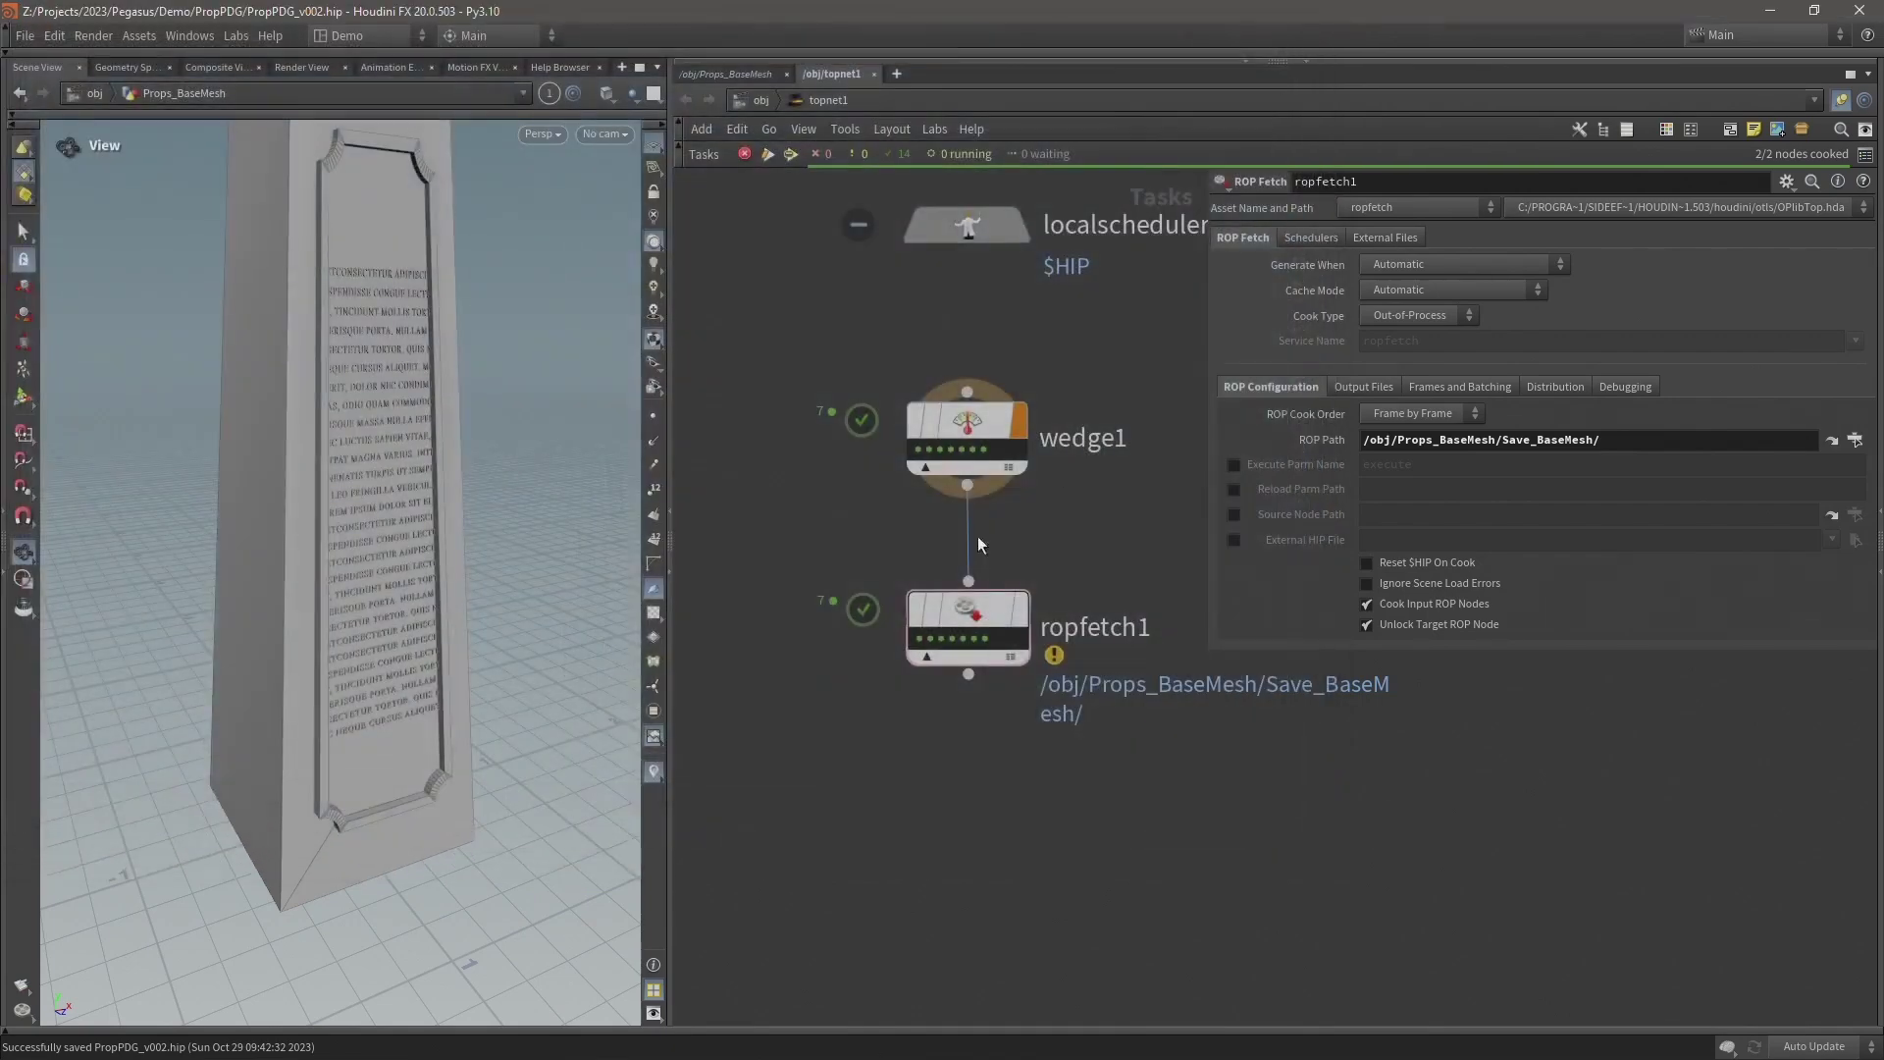
View the geometry output of ropfetch1's fifth work item in GPlay and return to topnet1.
right_click(962, 639)
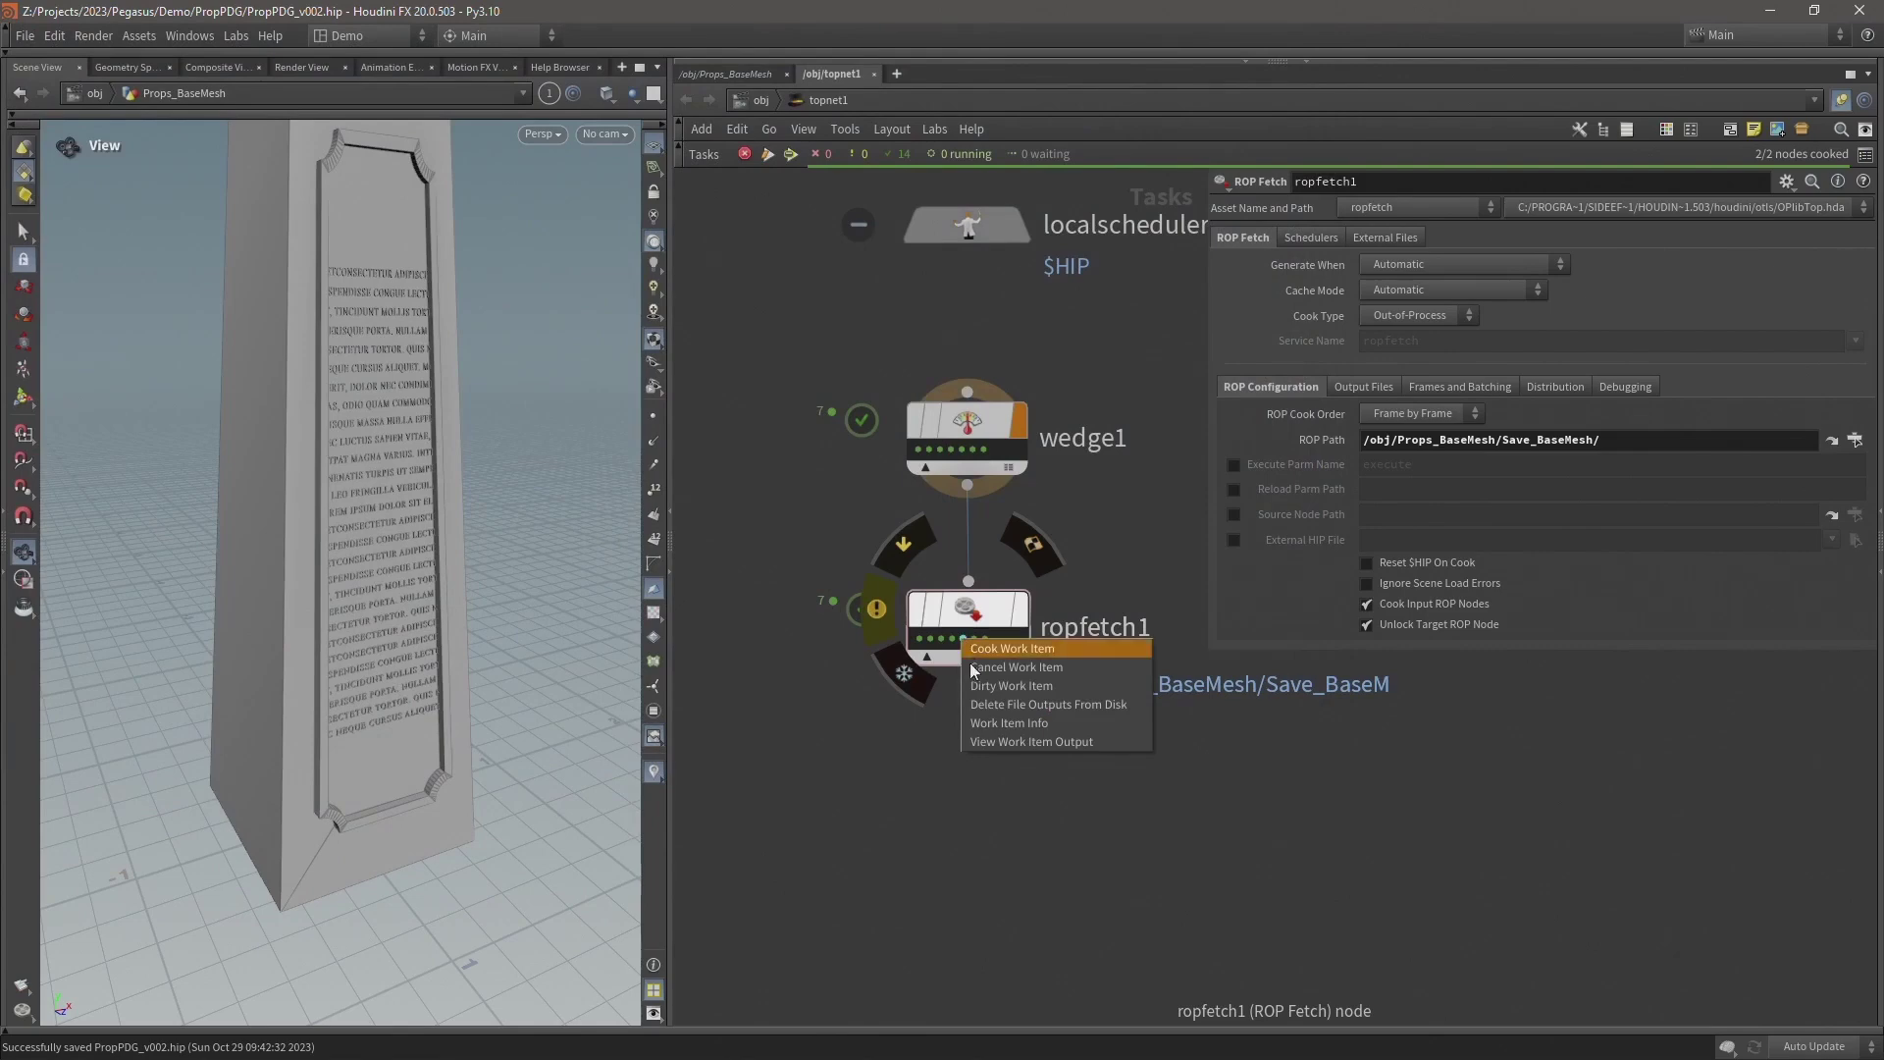
left_click(986, 742)
left_click_drag(709, 561, 677, 519)
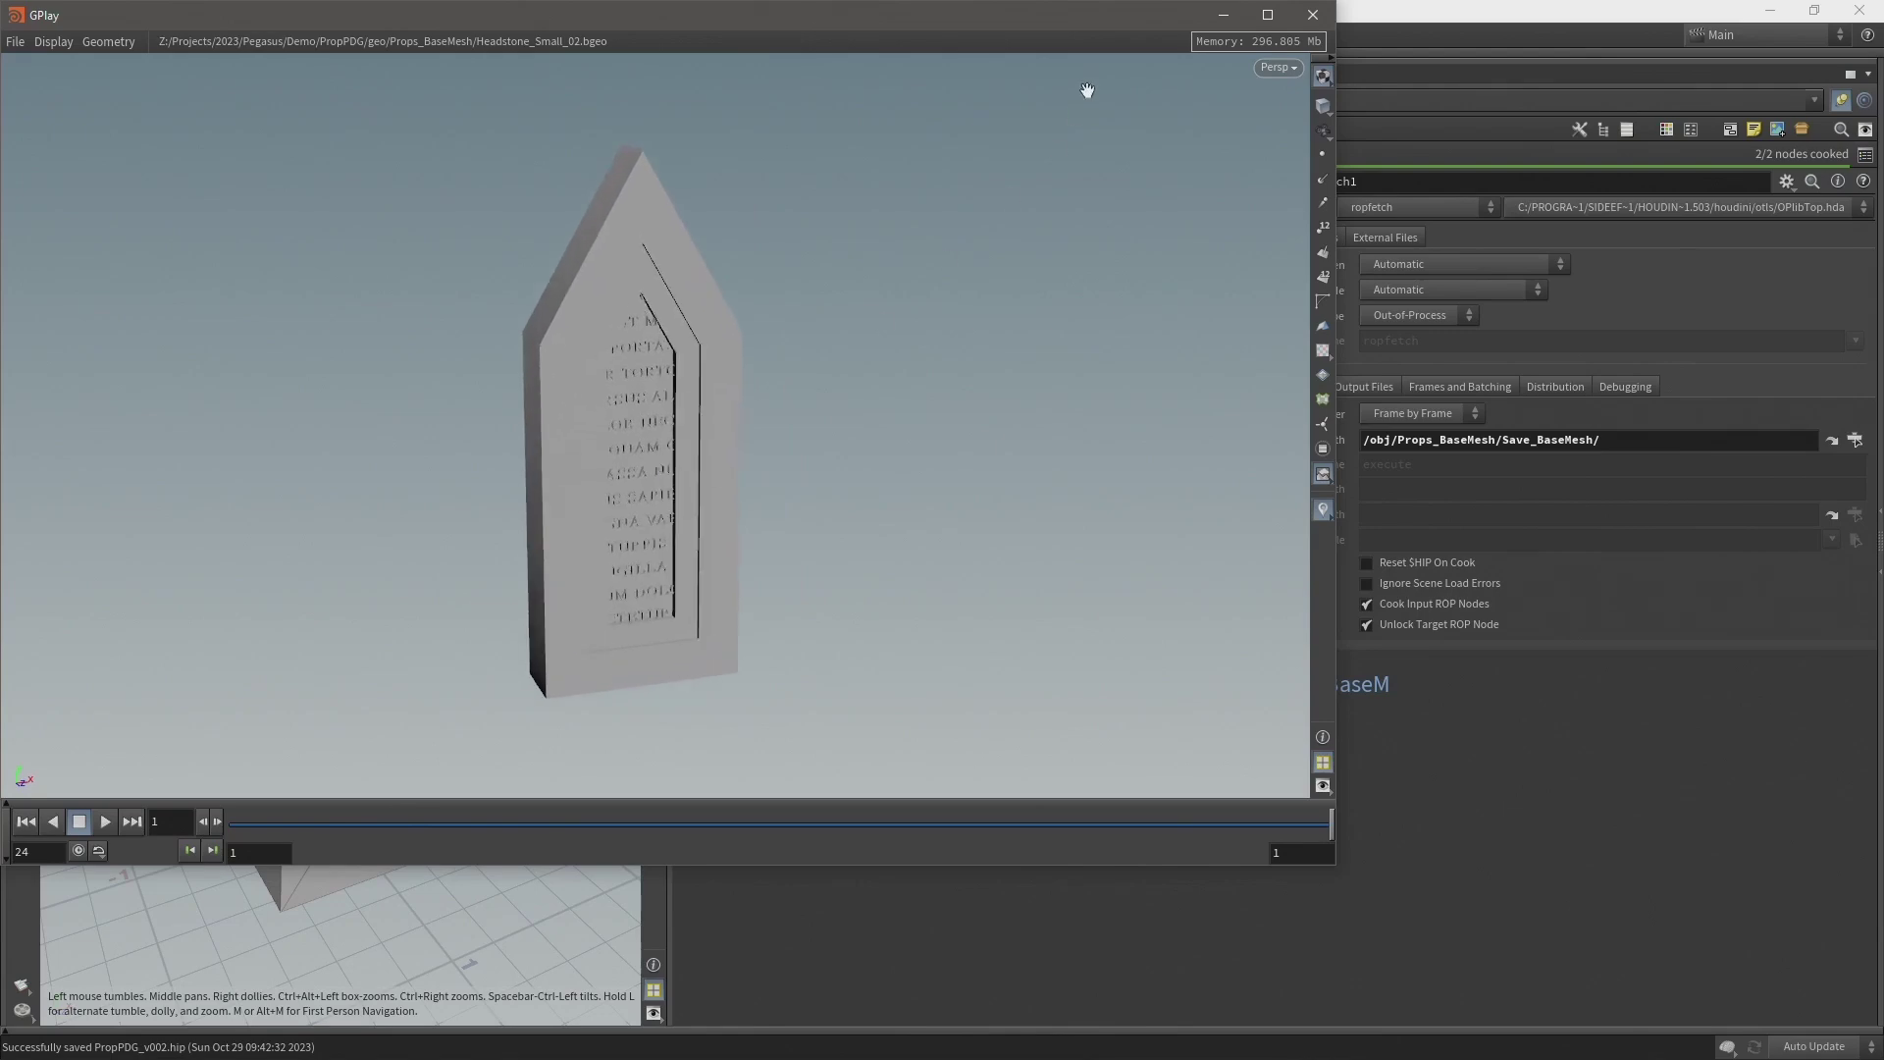
left_click(1315, 16)
scroll(1127, 429, "down", 1)
middle_click_drag(1126, 430, 1022, 377)
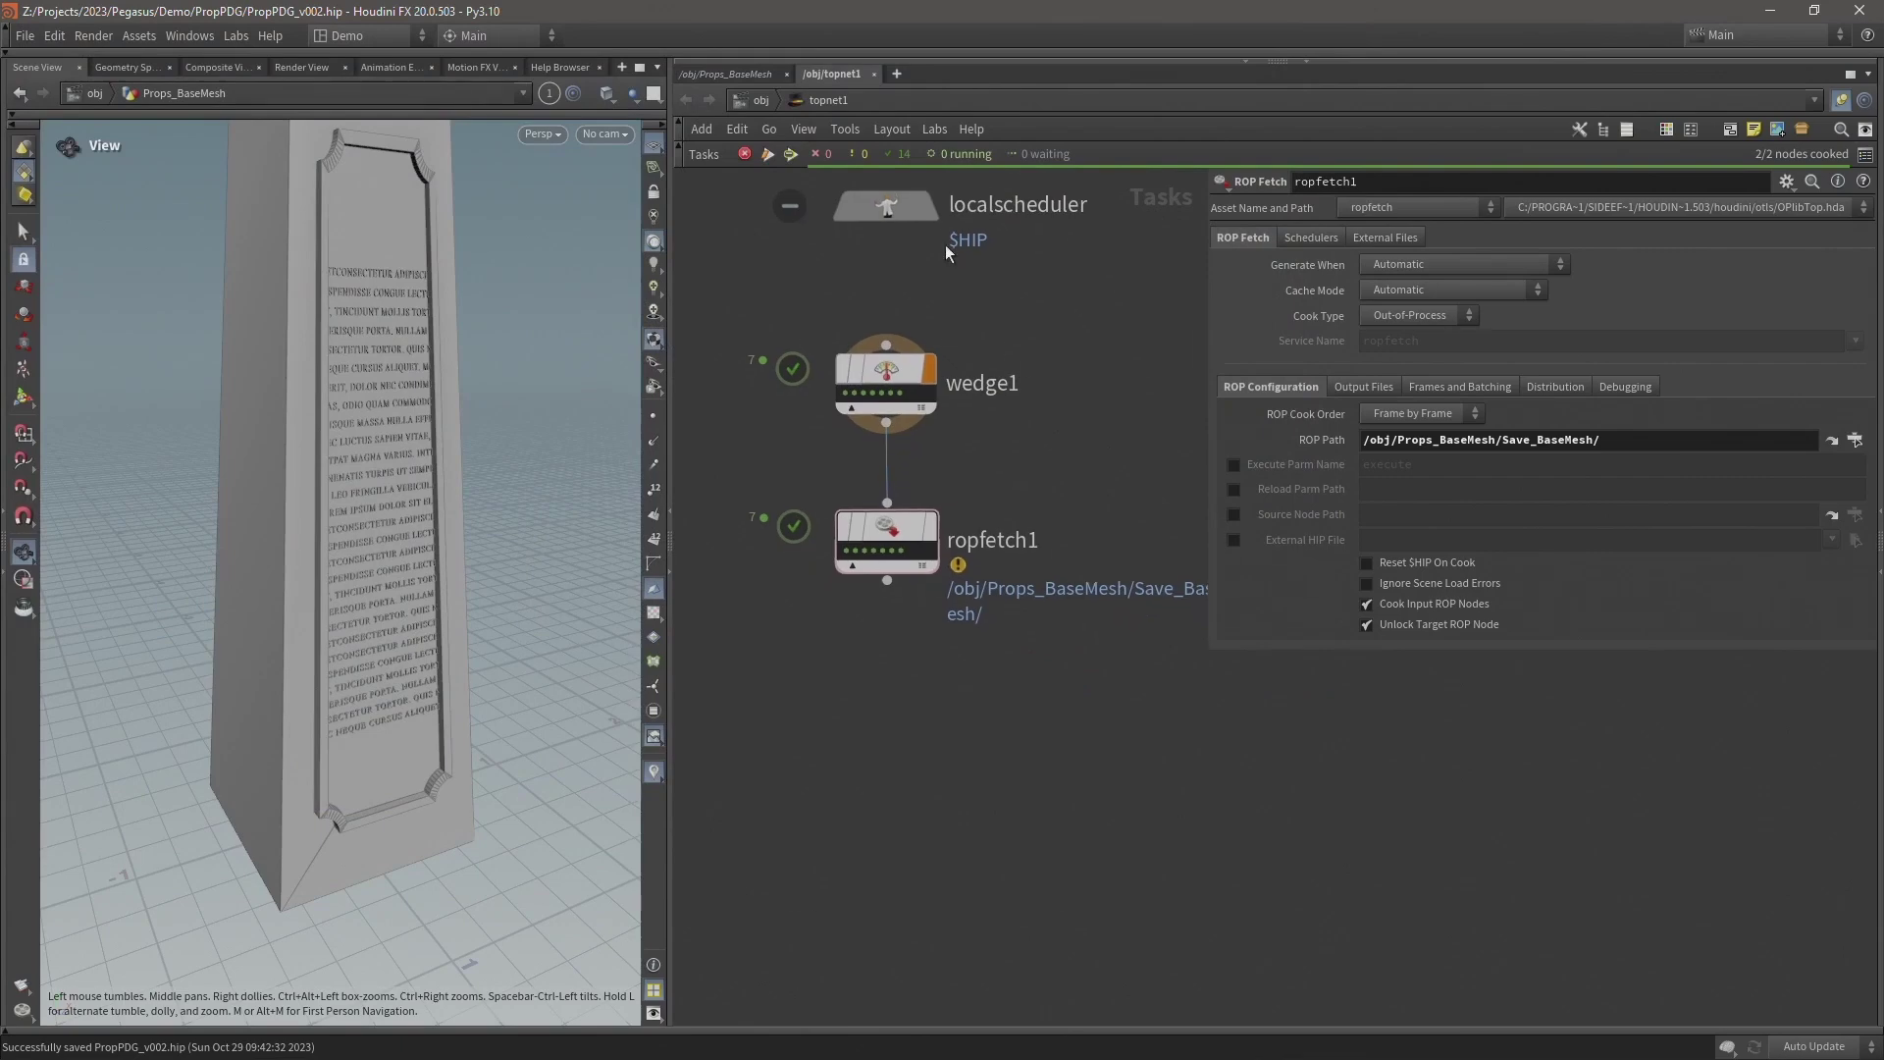